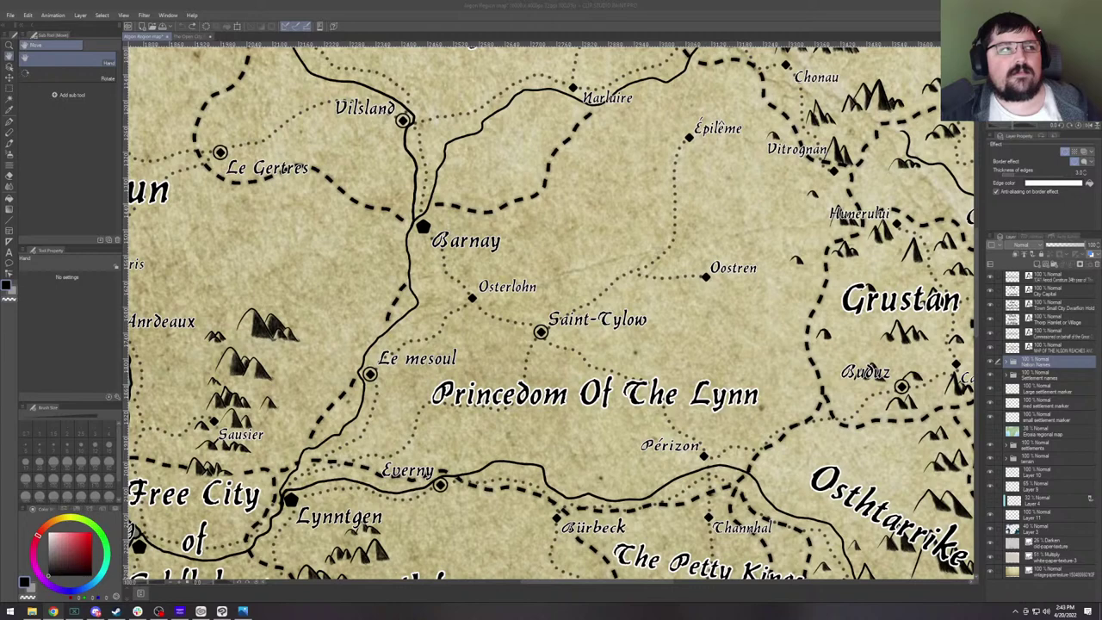
Switch to The Open City Barnay document and check its canvas properties, keeping the existing size and resolution.
left_click(193, 37)
scroll(455, 264, "down", 1)
scroll(456, 263, "up", 3)
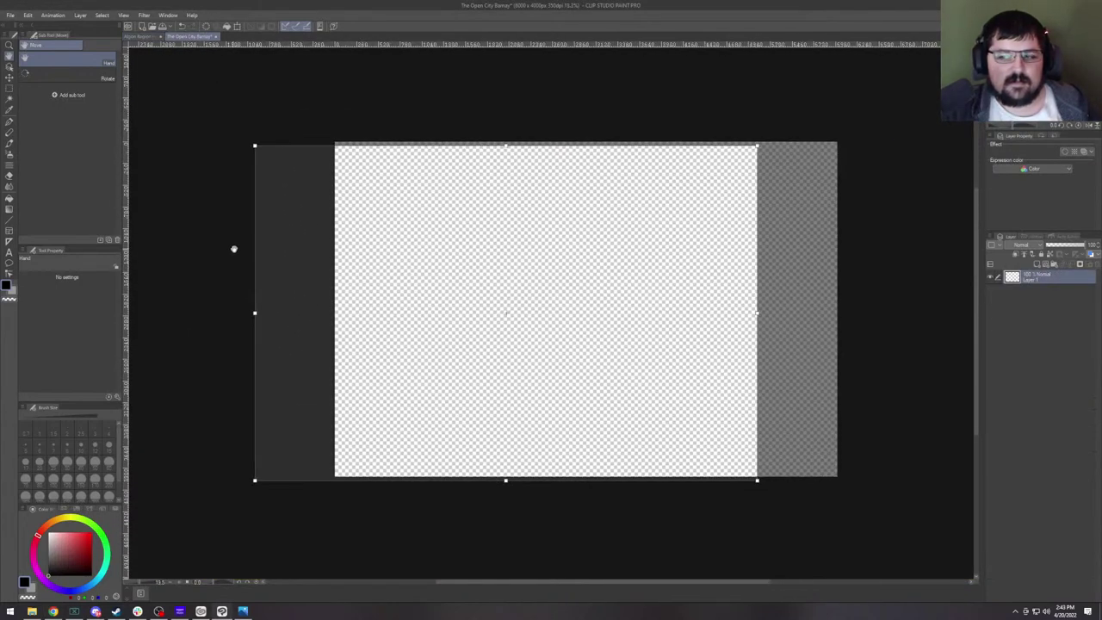
scroll(662, 258, "down", 1)
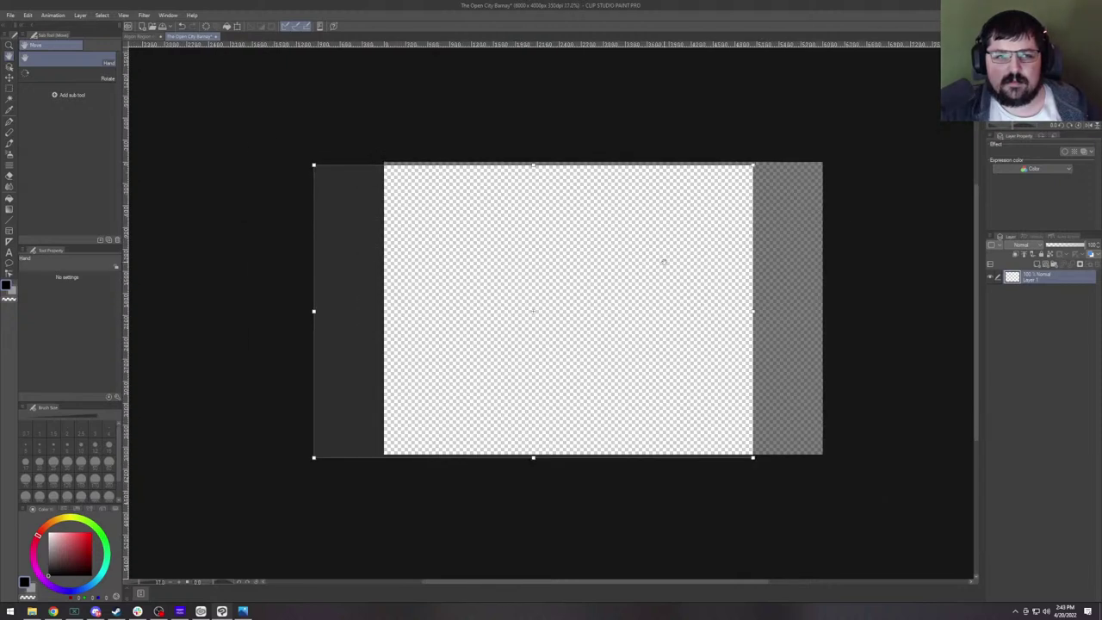
scroll(663, 258, "up", 1)
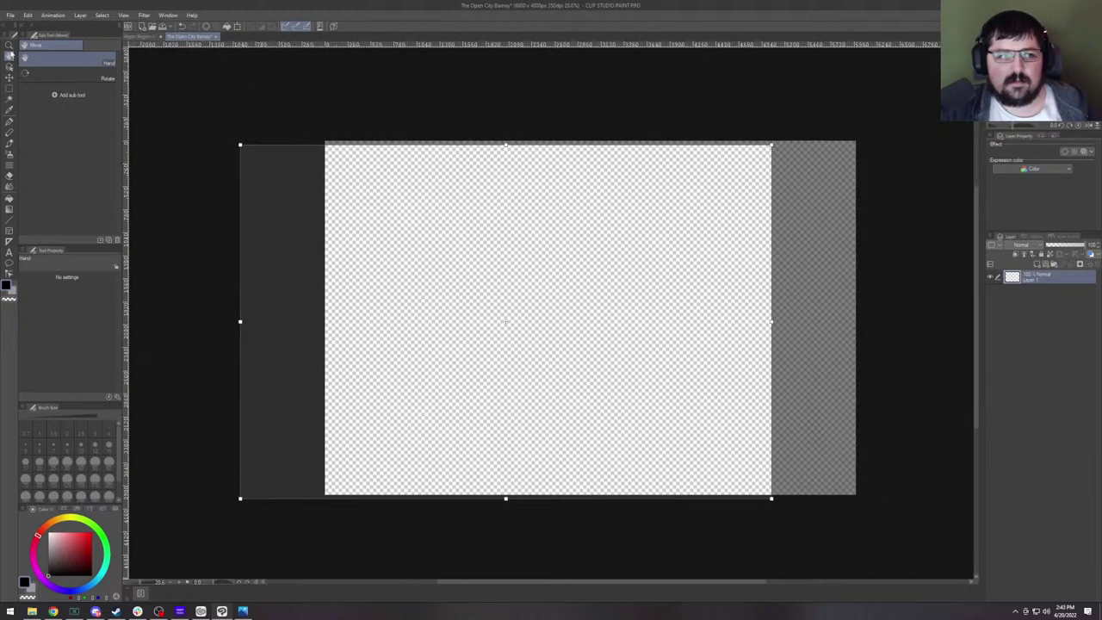
left_click(28, 16)
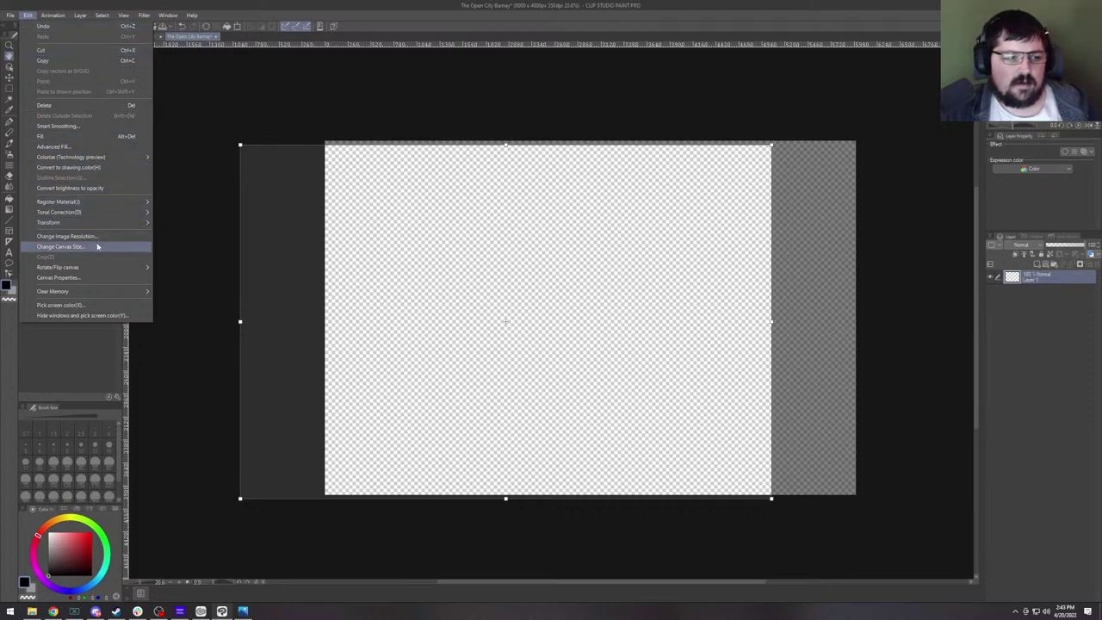
left_click(95, 277)
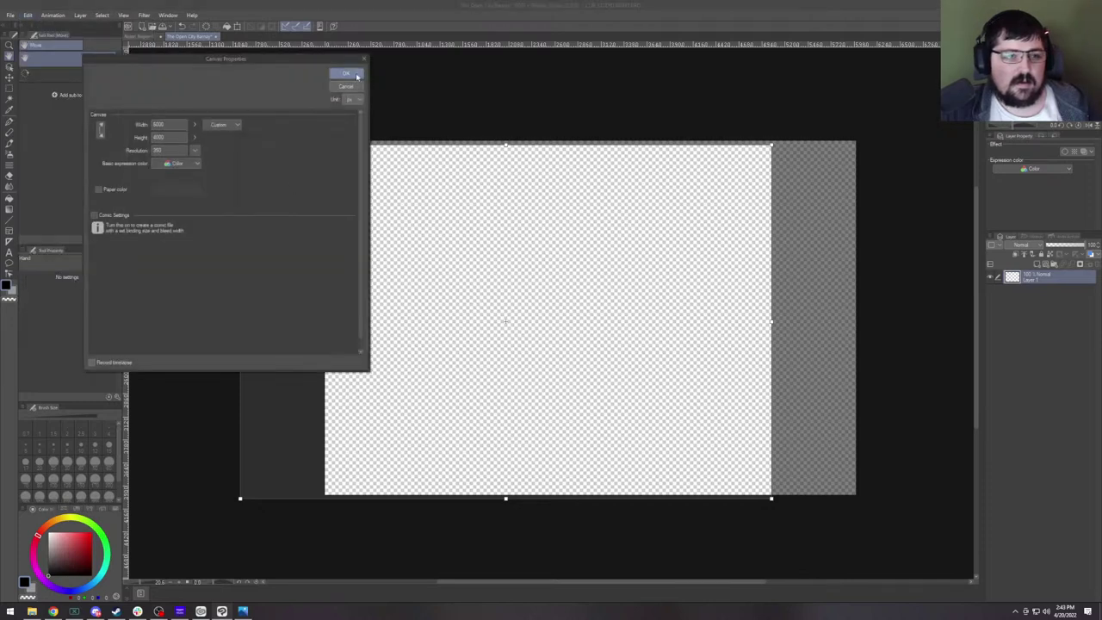
left_click(346, 74)
left_click_drag(521, 185, 478, 182)
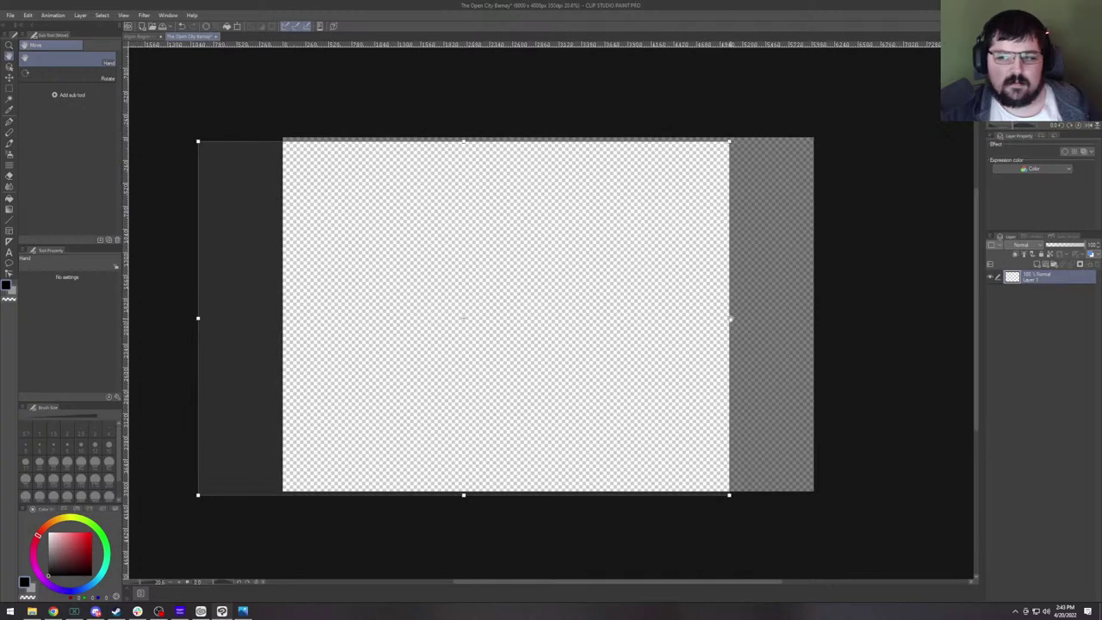
left_click(10, 75)
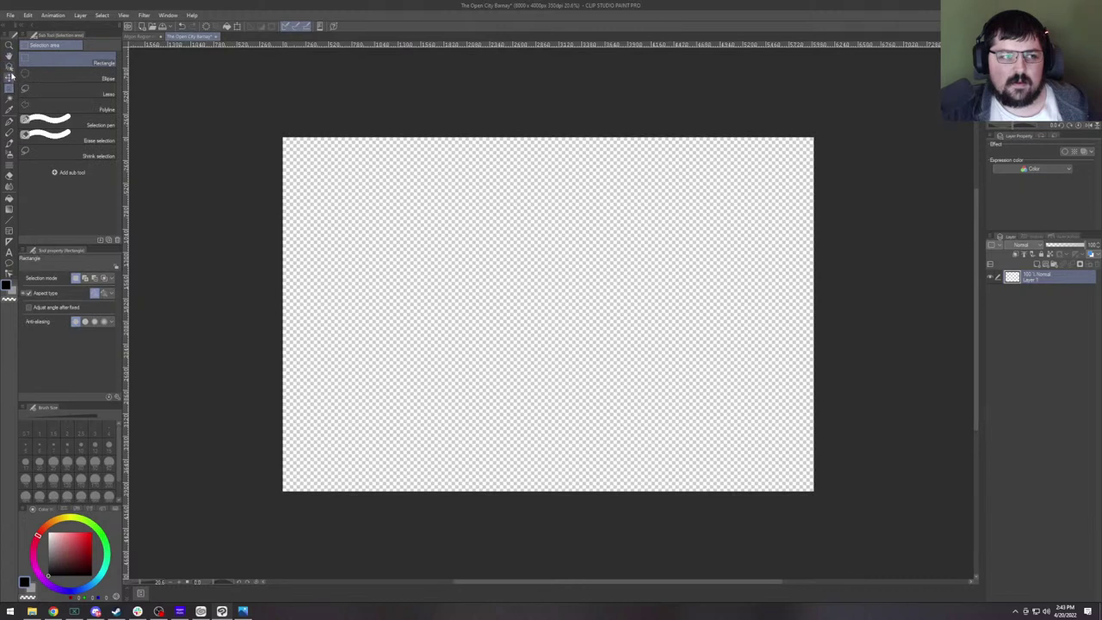
left_click(9, 66)
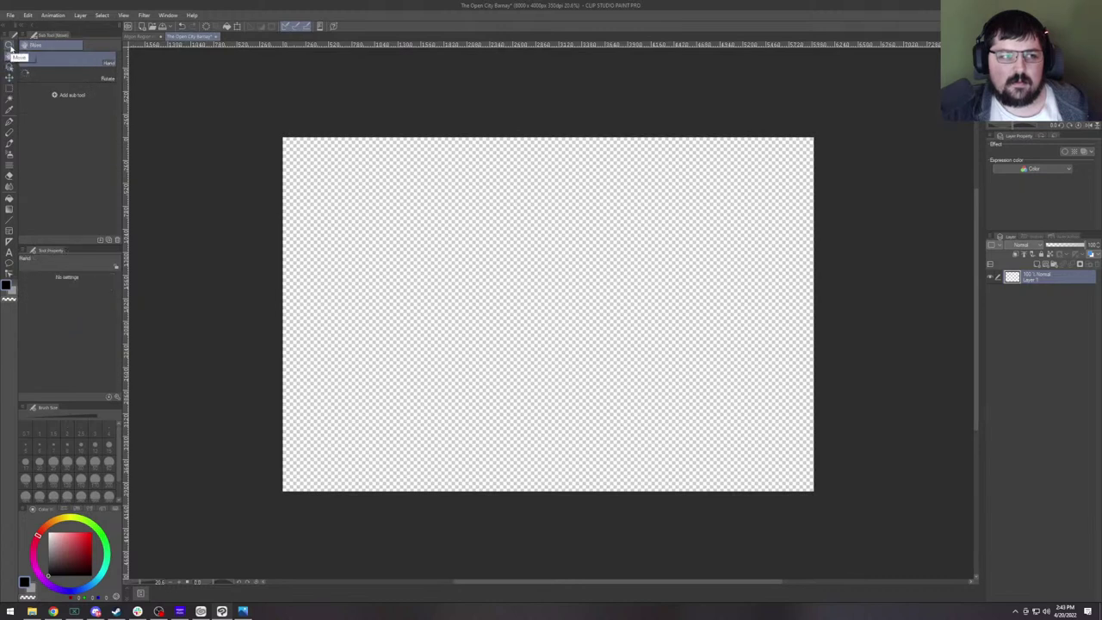
left_click(12, 48)
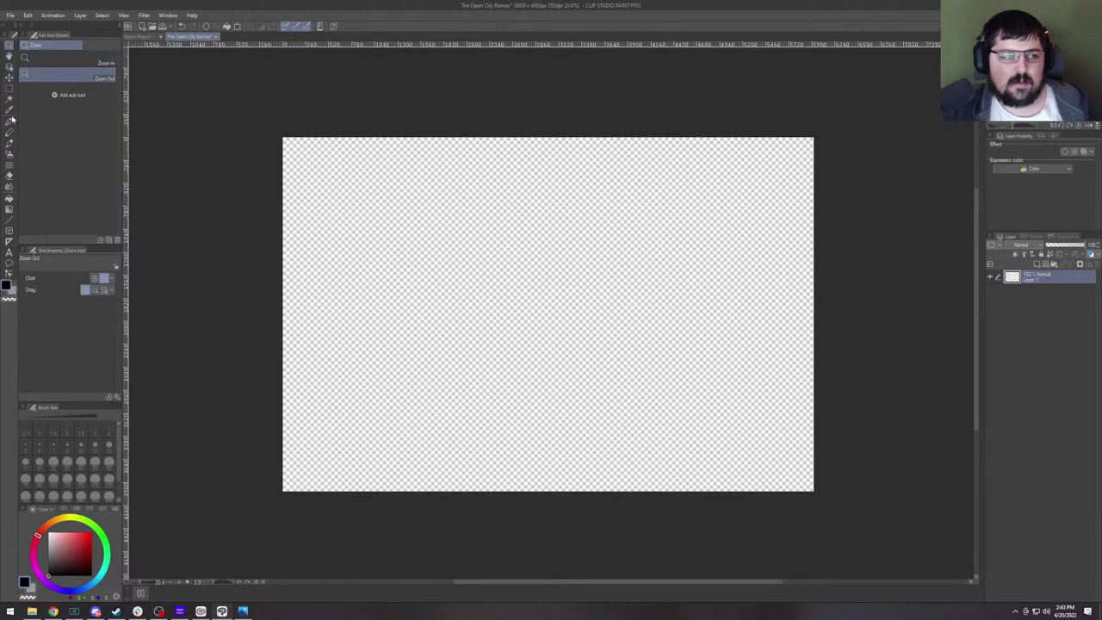
left_click(477, 210)
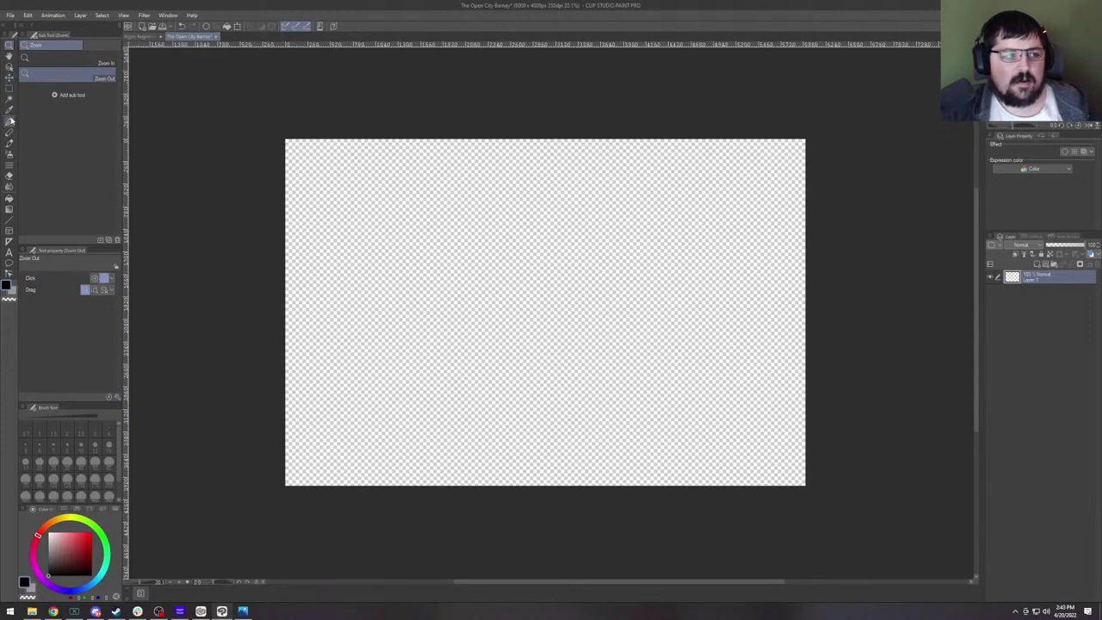
left_click(9, 56)
scroll(448, 195, "down", 1)
scroll(448, 195, "up", 1)
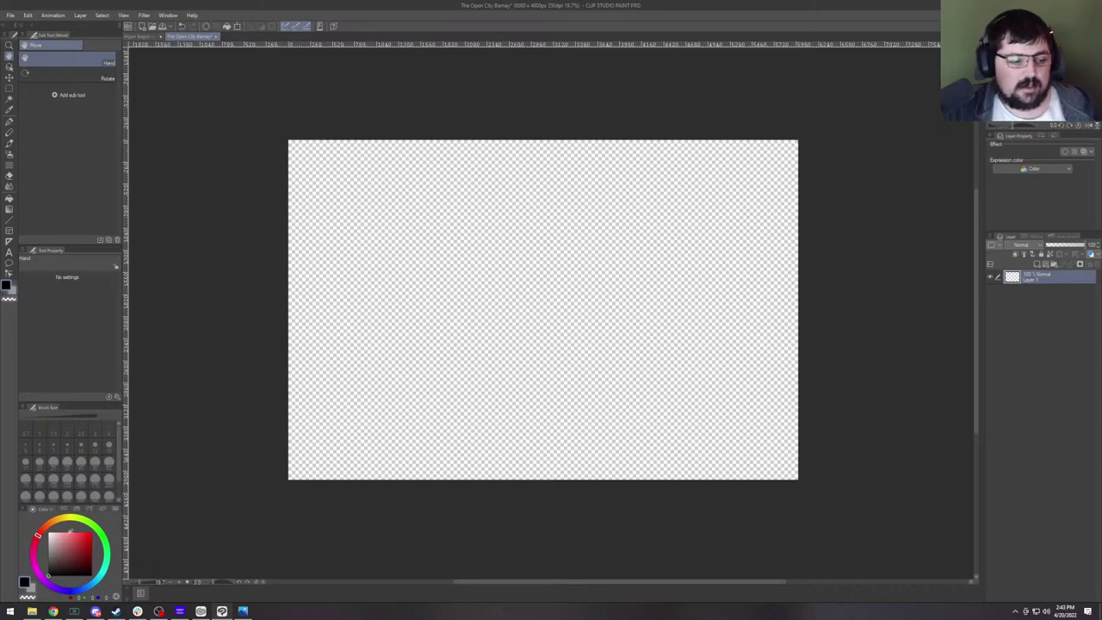
Choose a medium neutral grey and fill the empty layer with it.
left_click(54, 568)
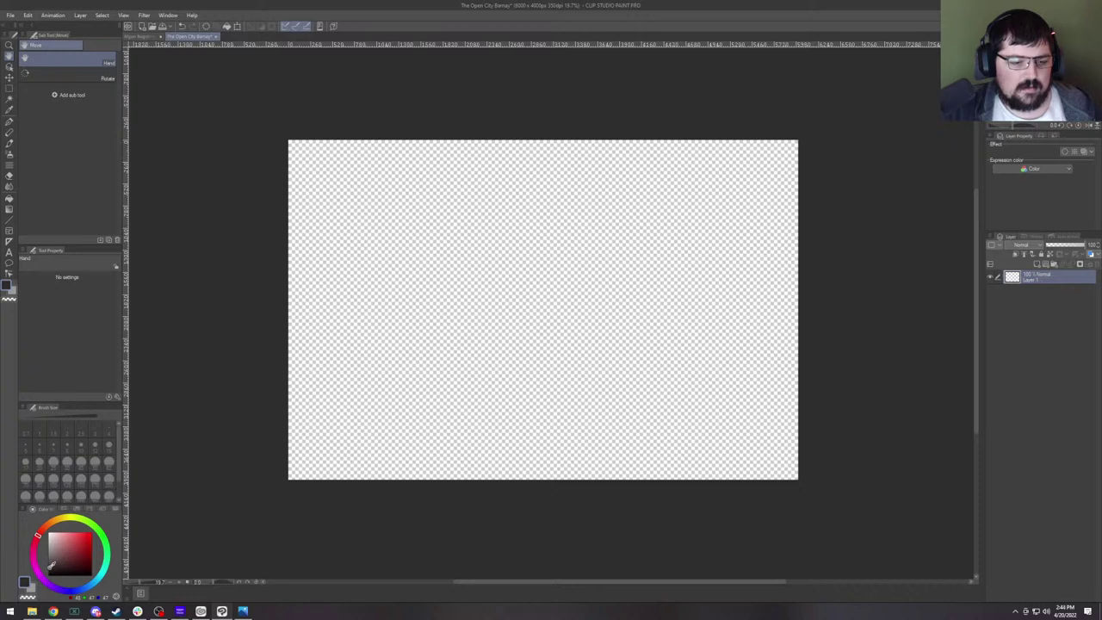
left_click(89, 575)
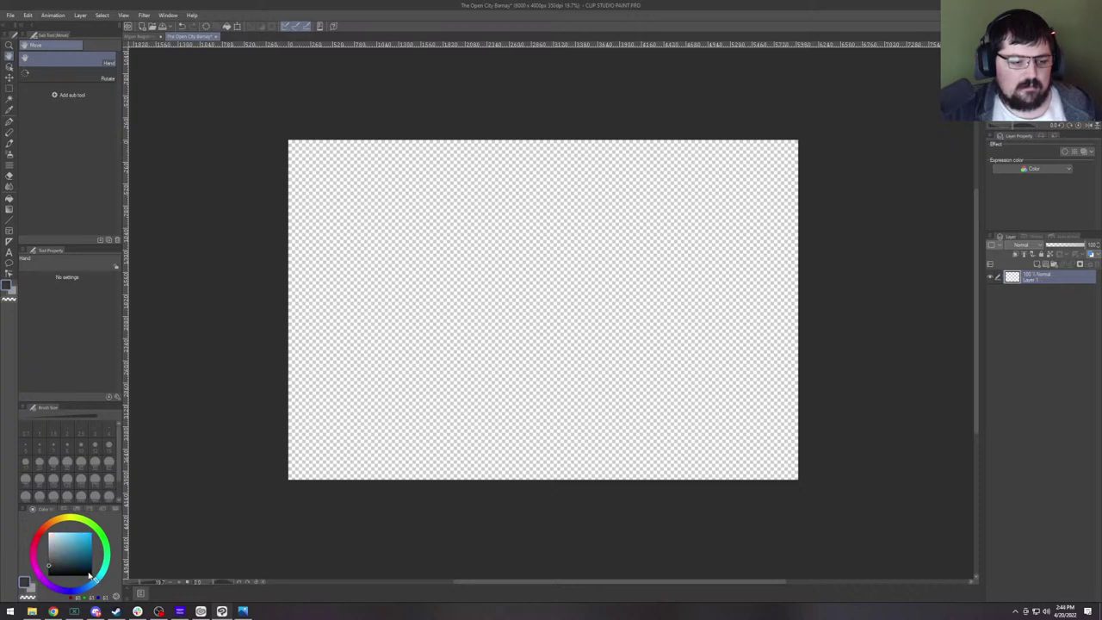
left_click(57, 560)
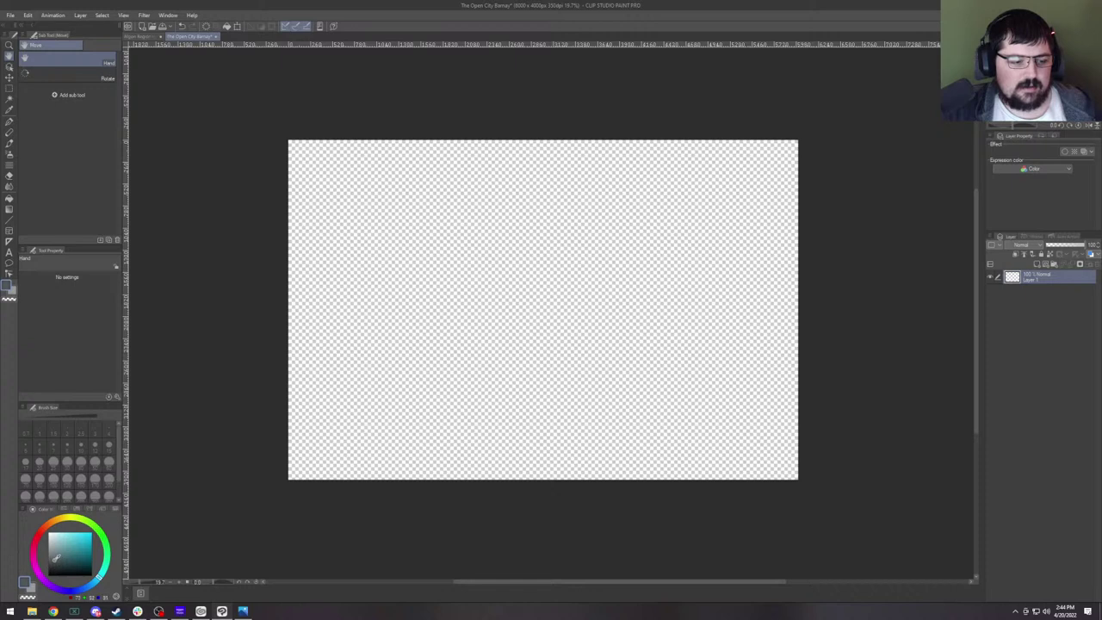
mouse_move(57, 558)
left_mouse_down()
mouse_move(66, 566)
mouse_move(50, 548)
left_mouse_up()
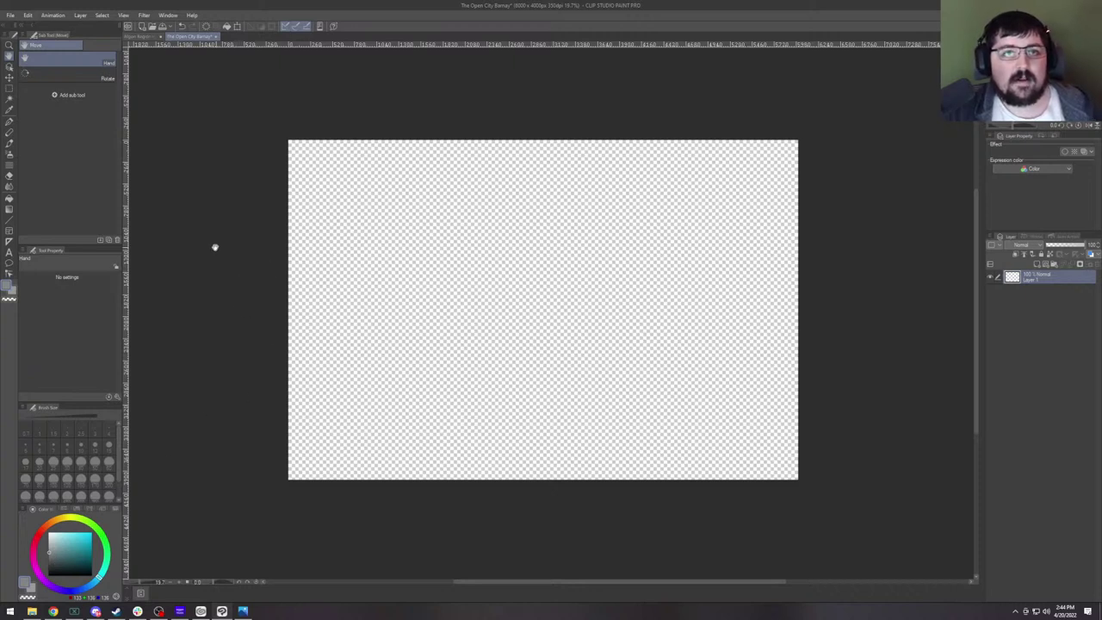
left_click(9, 201)
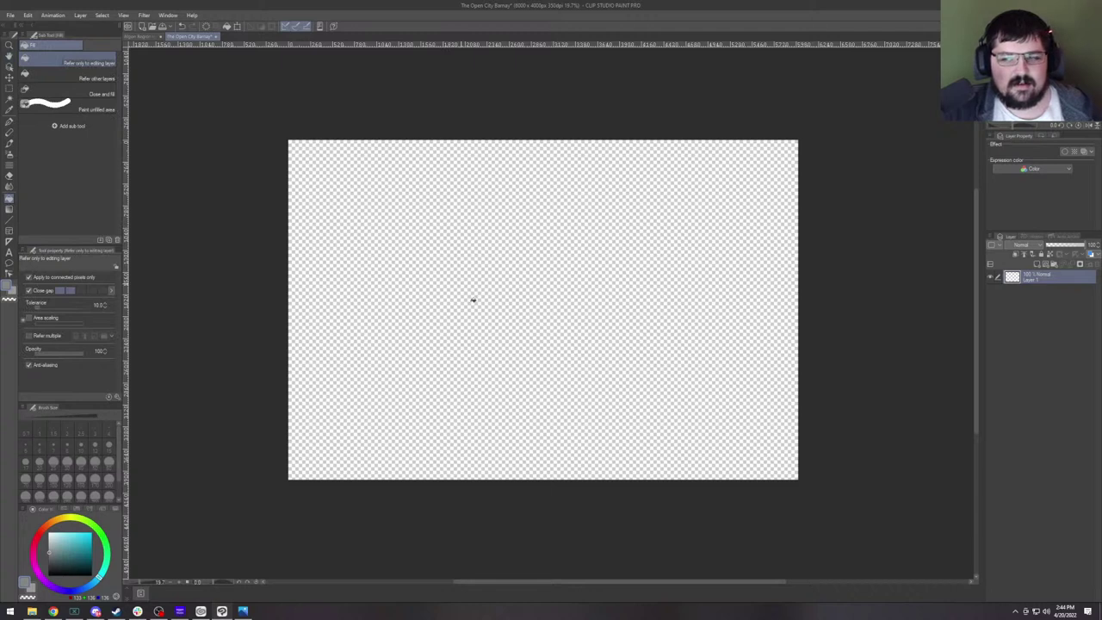
left_click(588, 385)
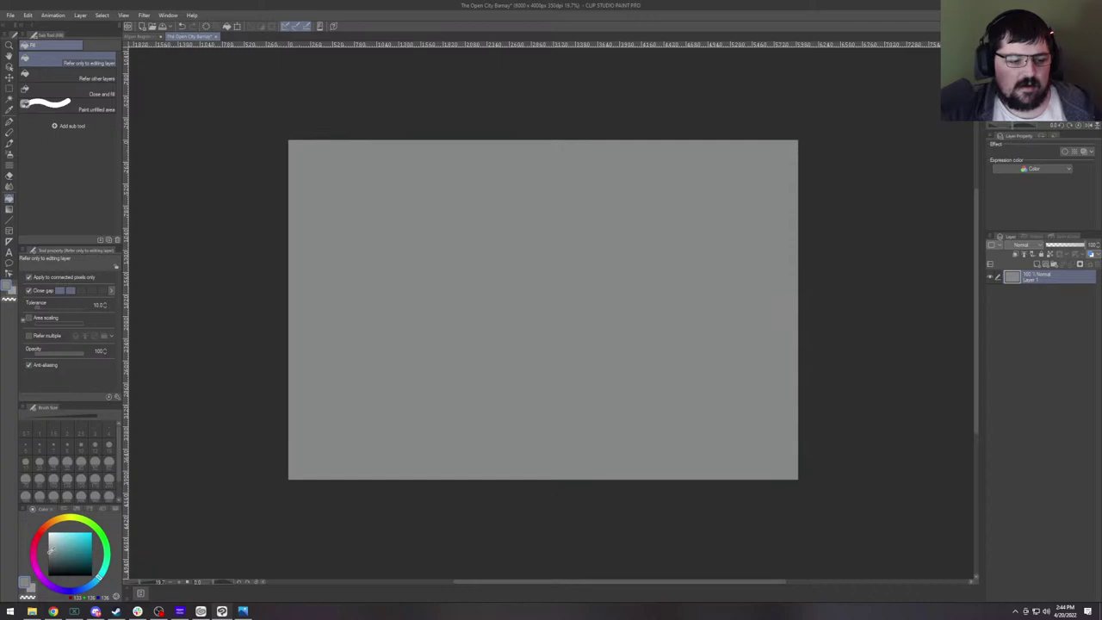
Lighten the drawing colour, shift its hue to yellow, and refill the whole layer with the pale yellowish grey.
left_click_drag(50, 551, 51, 542)
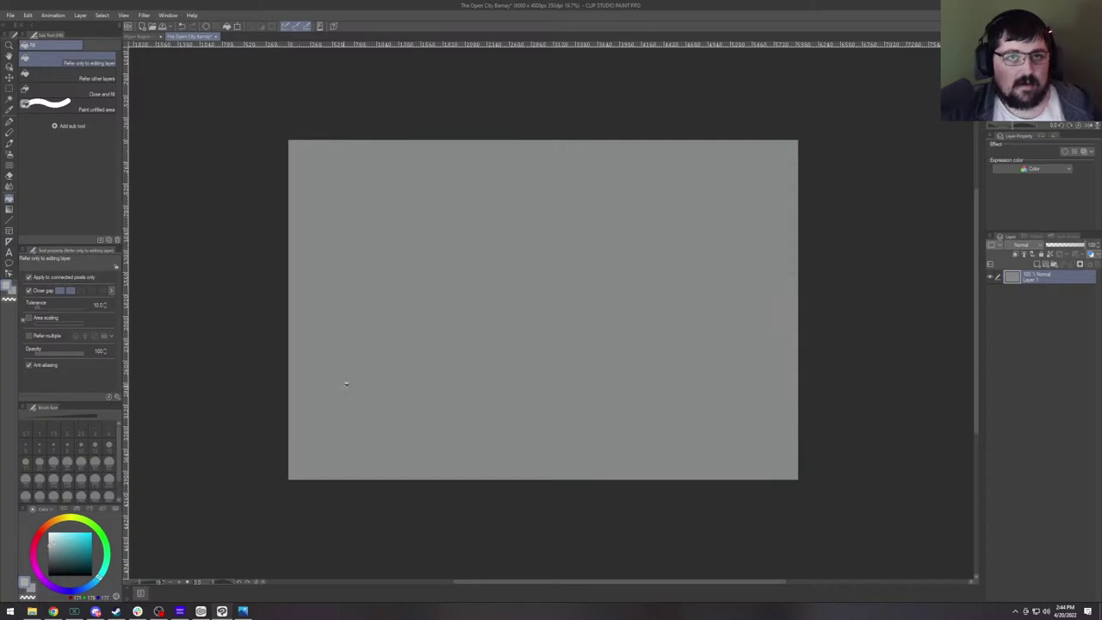
left_click(414, 330)
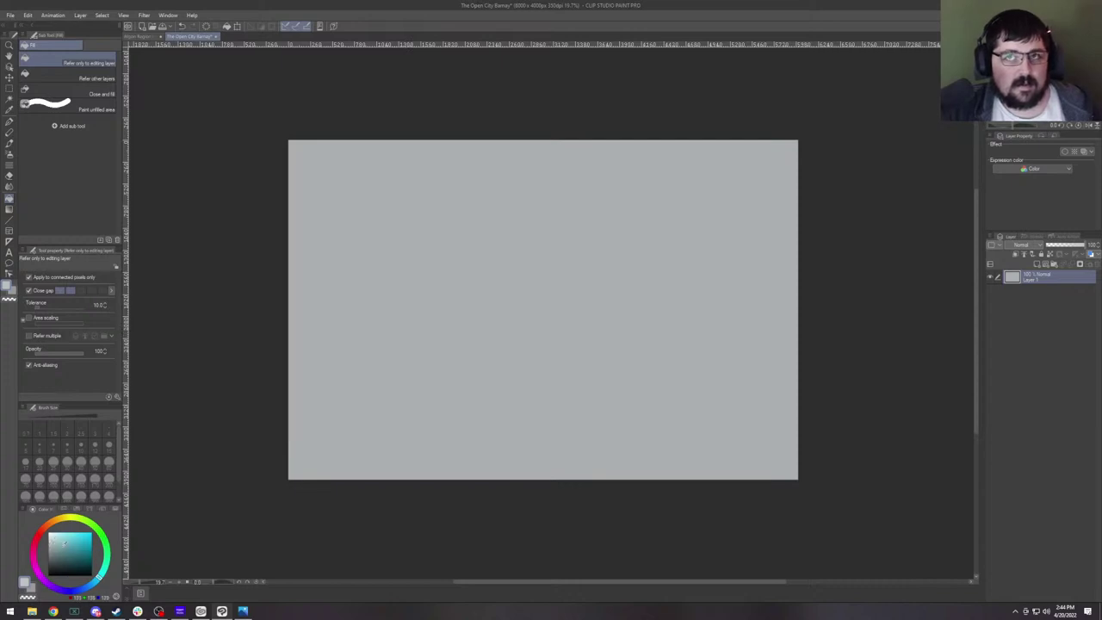
mouse_move(98, 581)
left_mouse_down()
mouse_move(82, 586)
mouse_move(34, 551)
mouse_move(76, 529)
left_mouse_up()
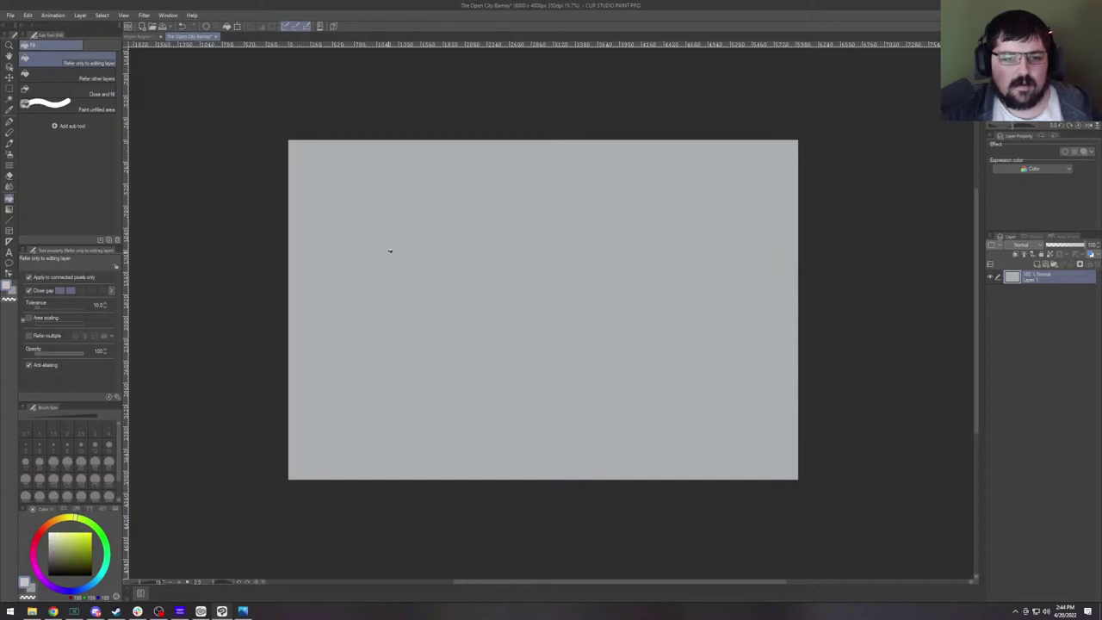
left_click(389, 257)
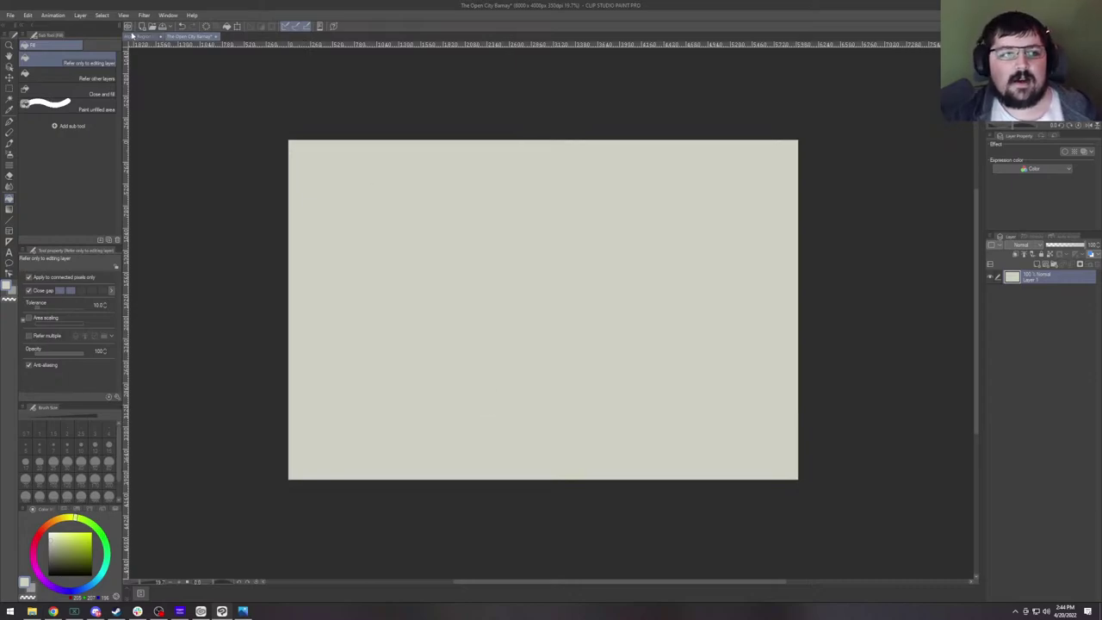
Examine the Algon Region map, first as a whole and up close around Barnay and the Princedom of the Lynn.
left_click(136, 38)
scroll(301, 270, "down", 5)
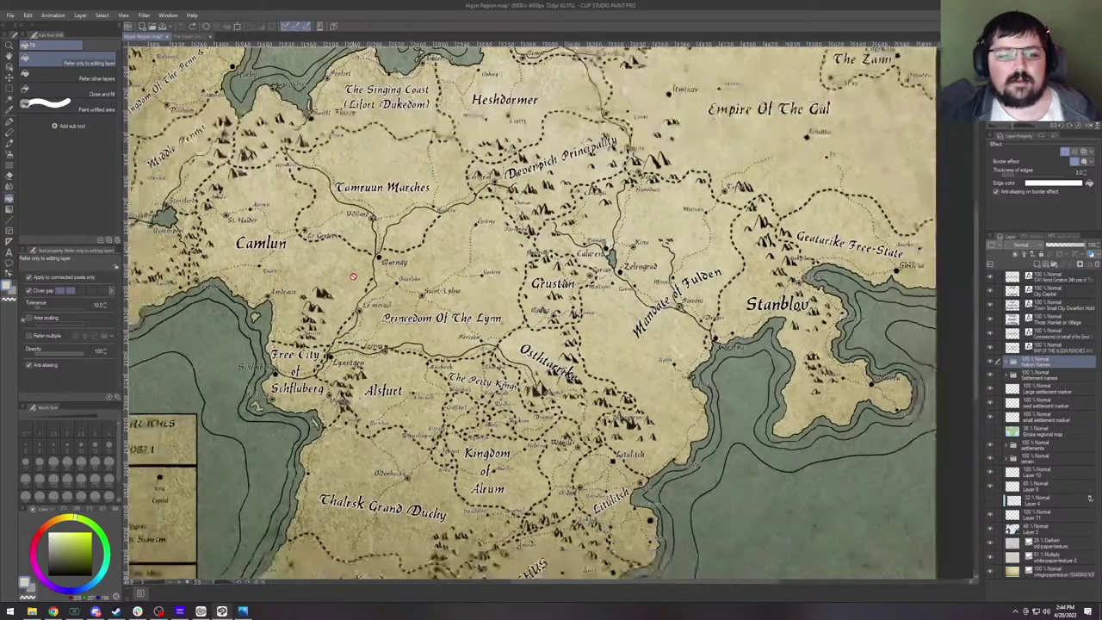
scroll(300, 270, "up", 1)
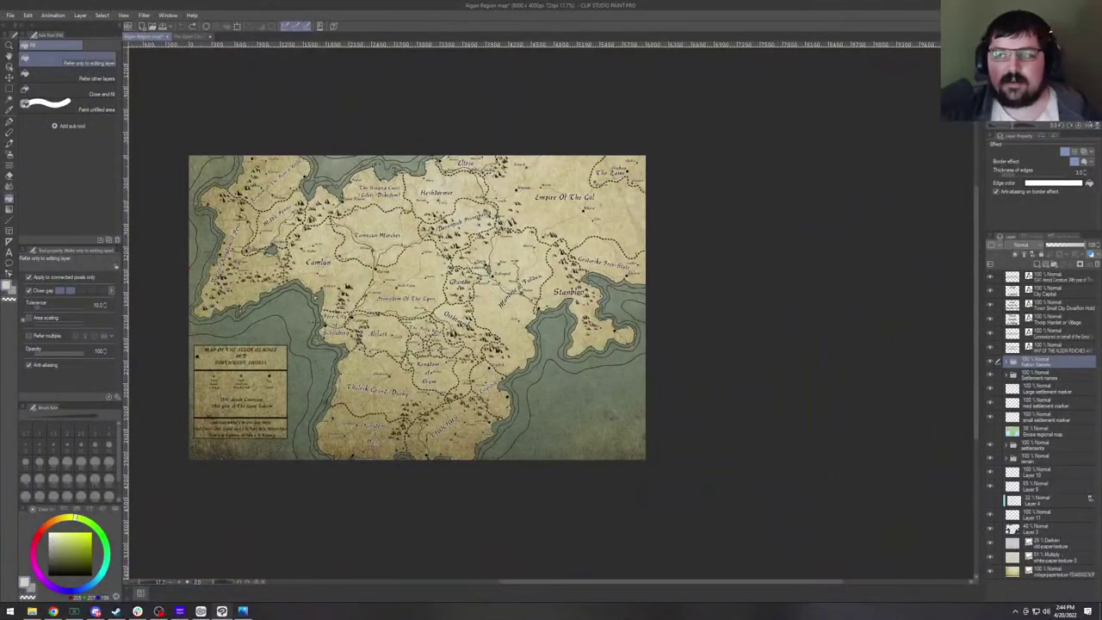
scroll(1097, 125, "up", 3)
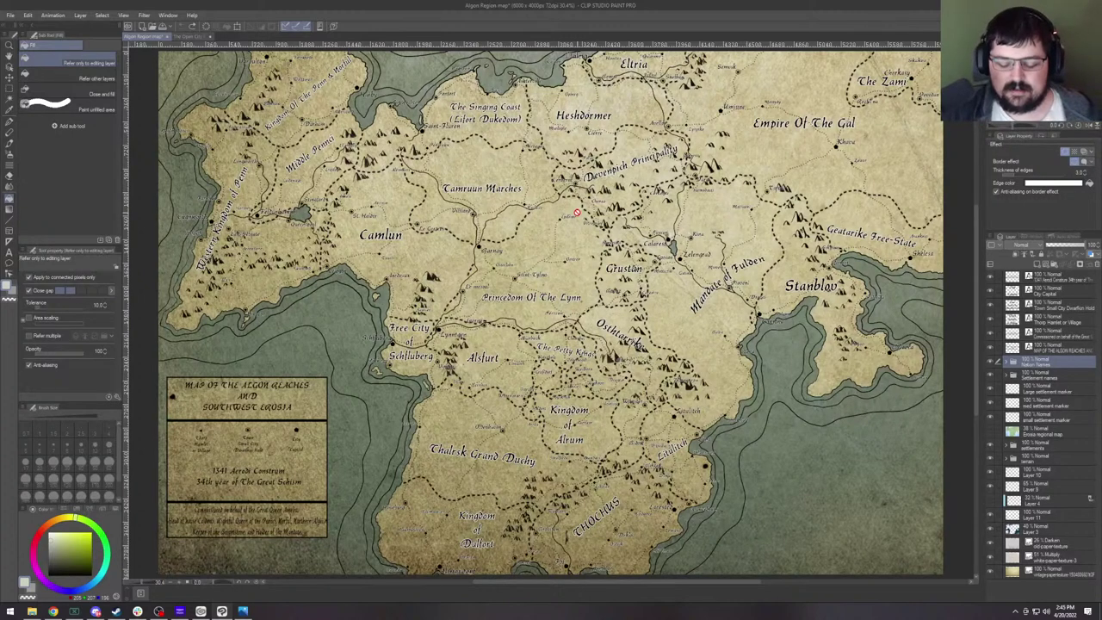
left_click(197, 39)
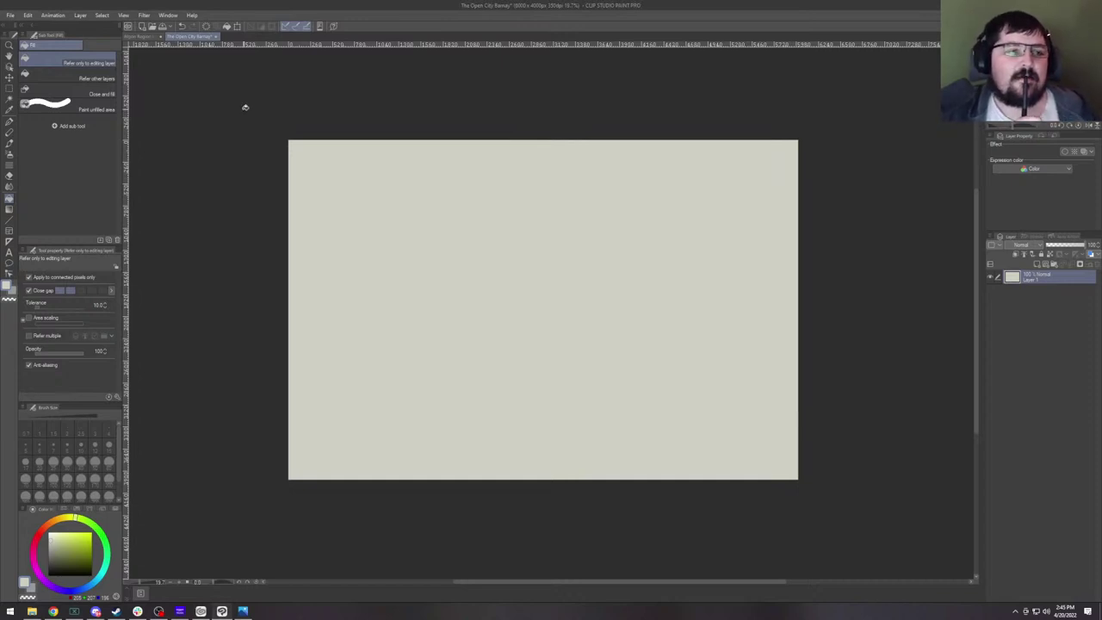
left_click(142, 36)
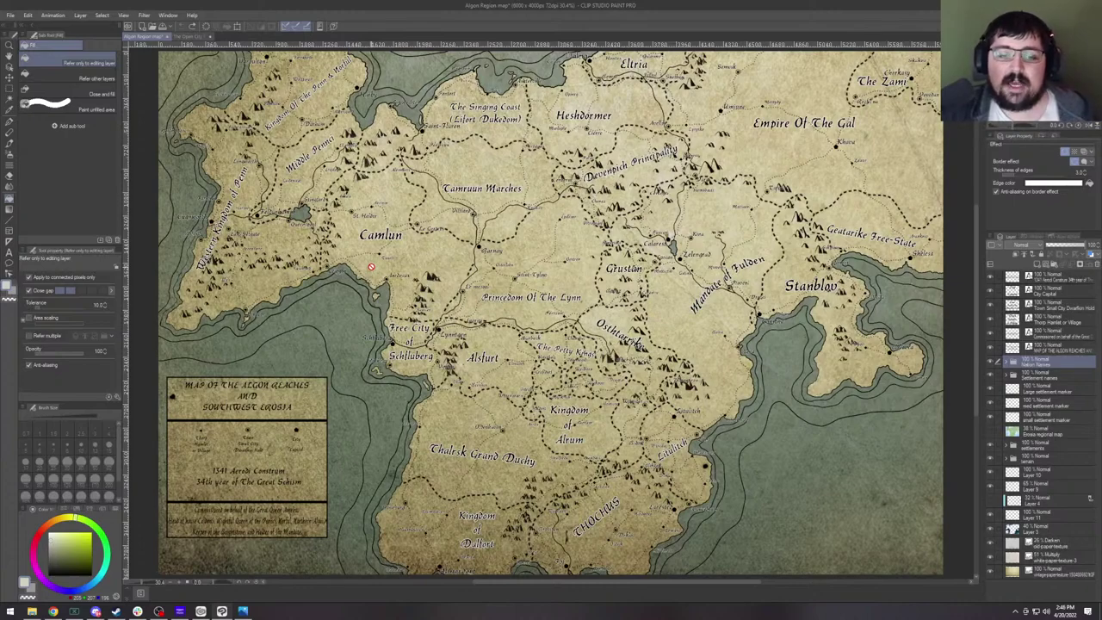
scroll(517, 276, "up", 2)
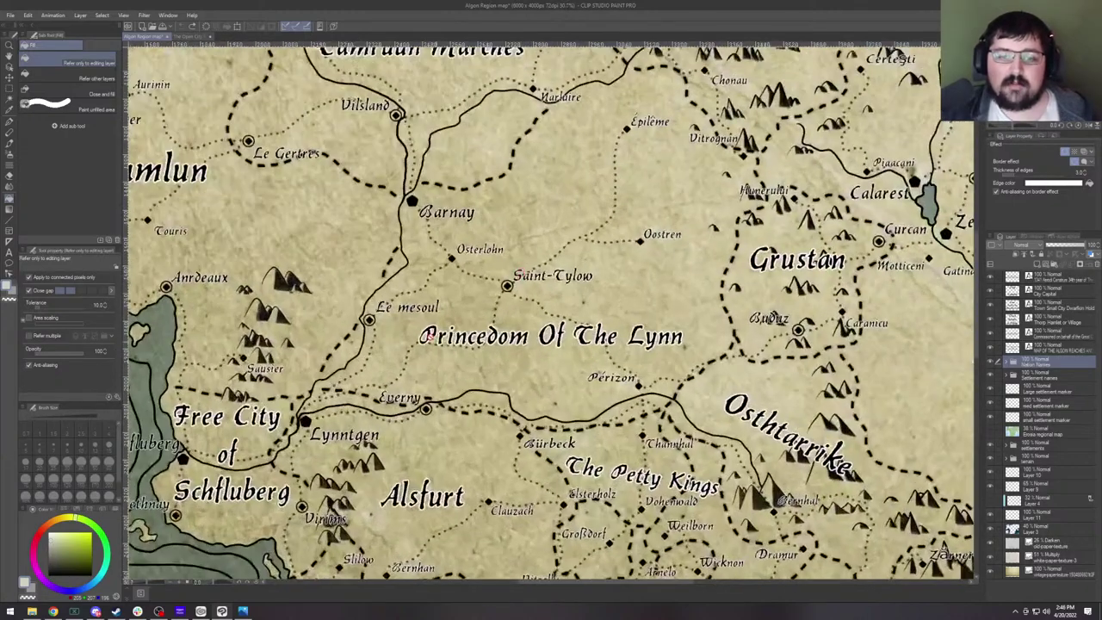
scroll(431, 335, "up", 2)
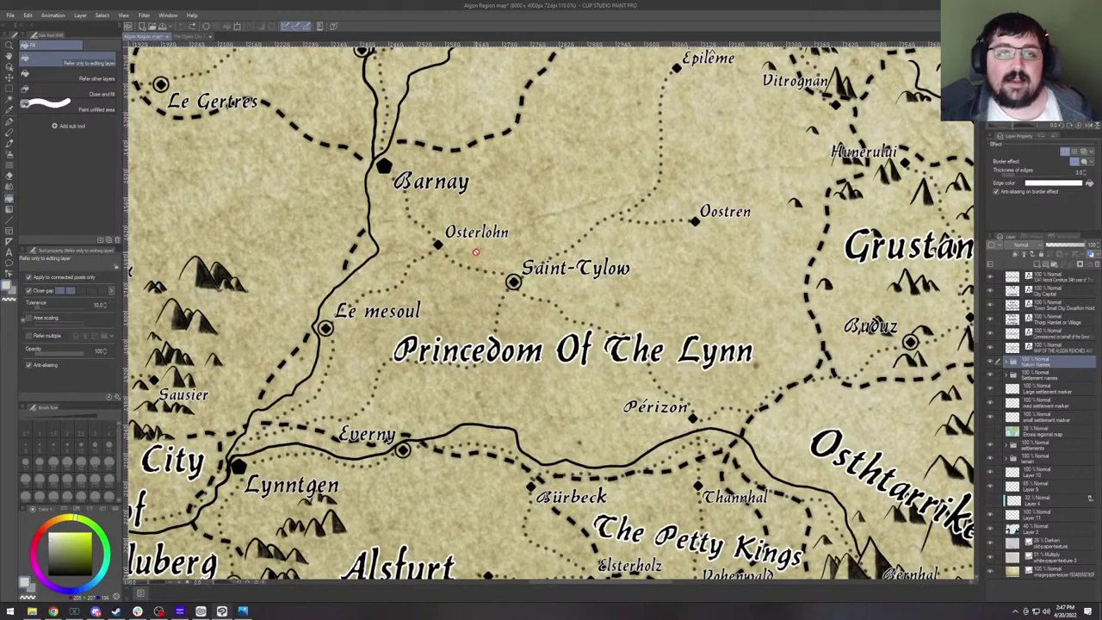
View the Map-763 (1).bmp world map in Photos and return to The Open City Barnay canvas in Clip Studio Paint.
left_click(243, 611)
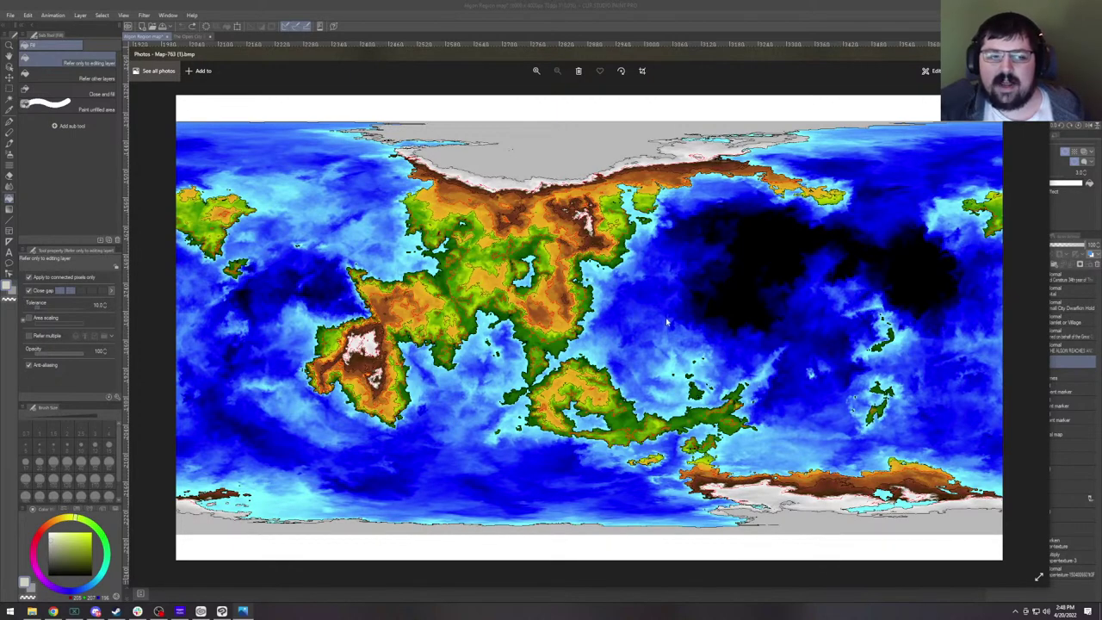
left_click(925, 70)
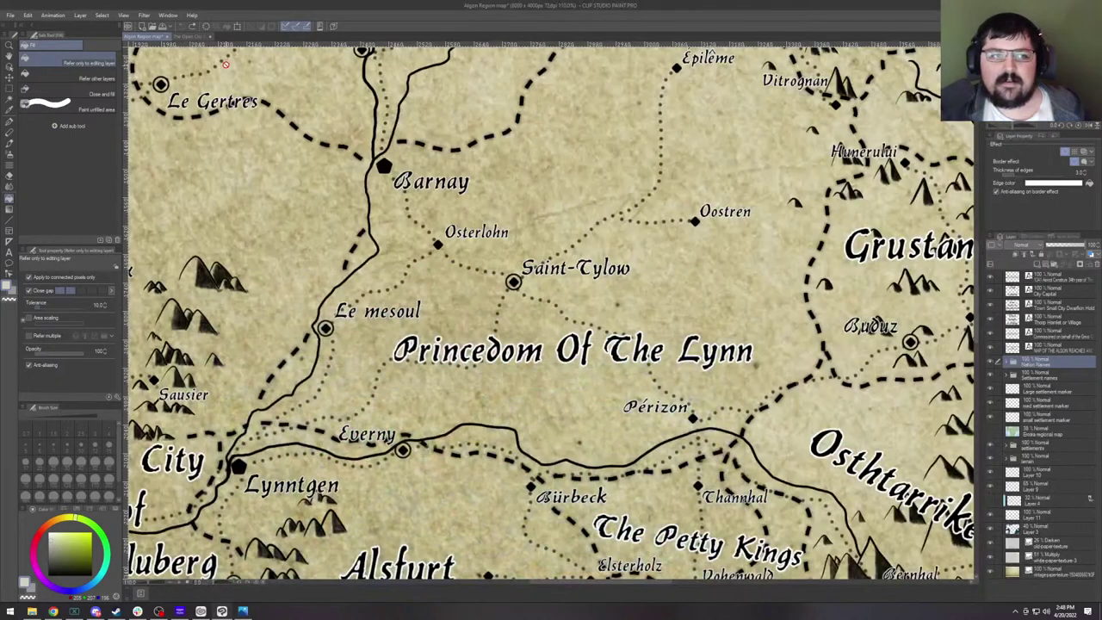
left_click(192, 37)
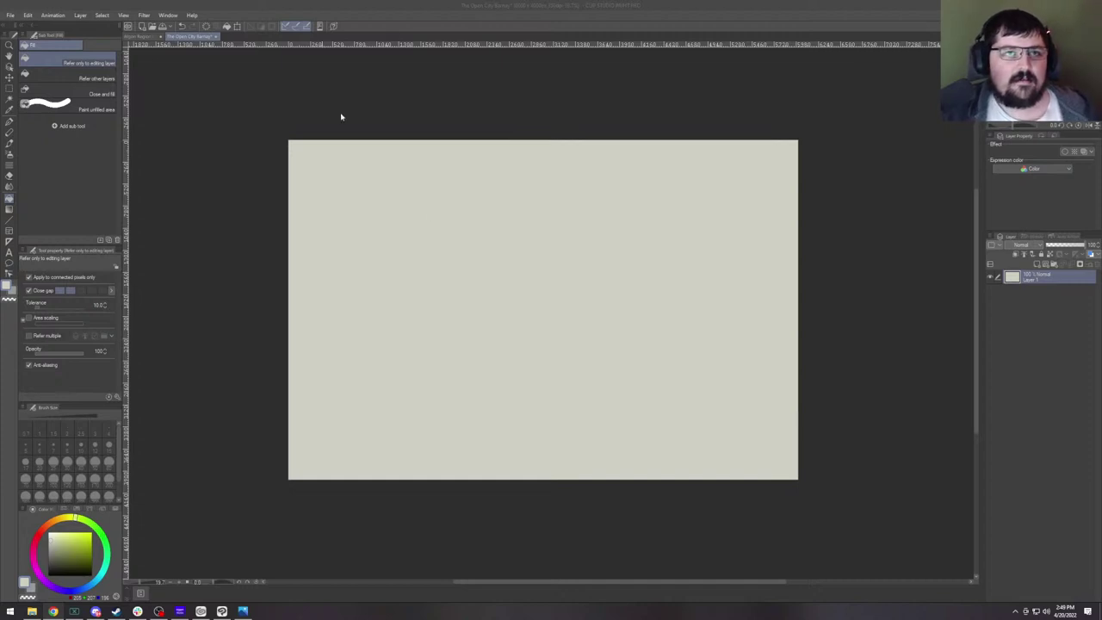
Create a new illustration canvas 8000 px wide and 4000 px high at 350 dpi.
left_click(12, 15)
mouse_move(24, 15)
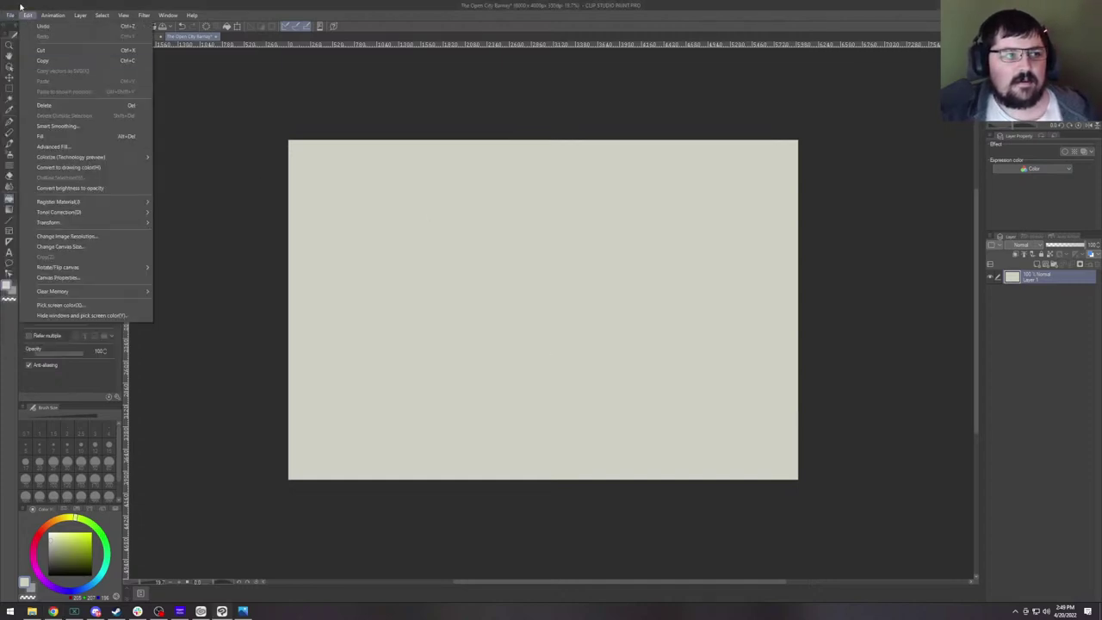
left_click(43, 26)
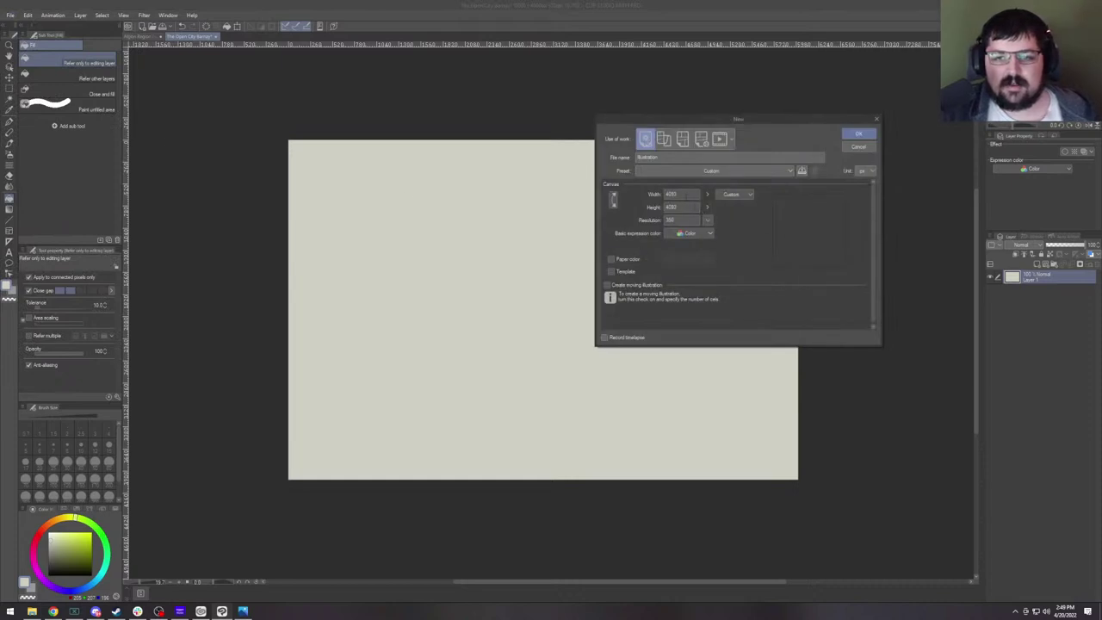
left_click(681, 194)
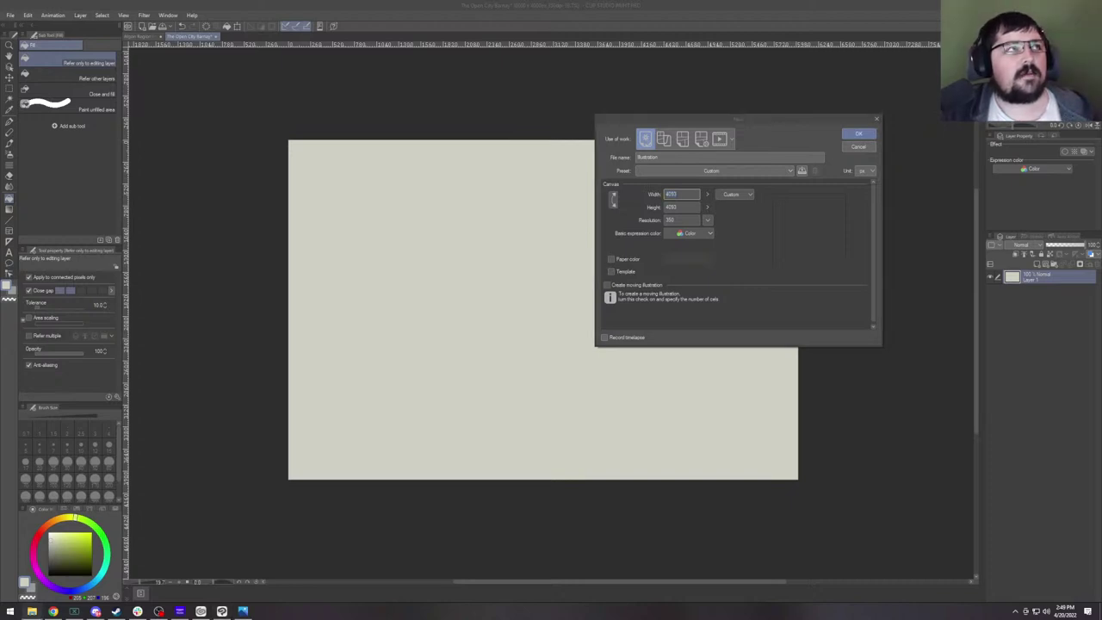
left_click(679, 197)
key("BackSpace")
key("BackSpace")
key("BackSpace")
key("BackSpace")
type("8000")
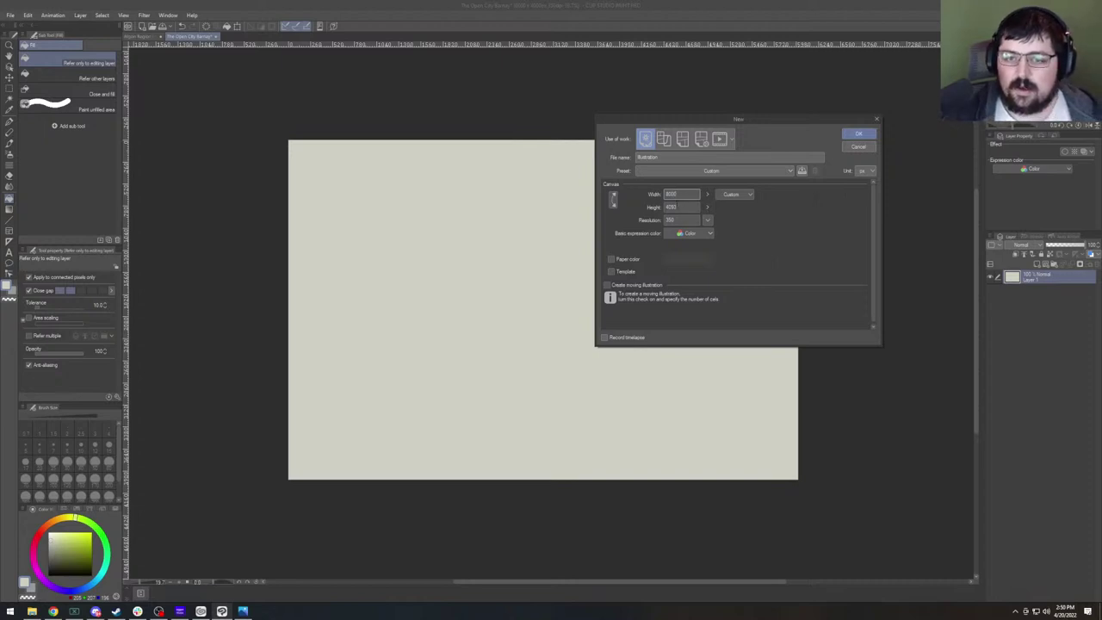
key("Tab")
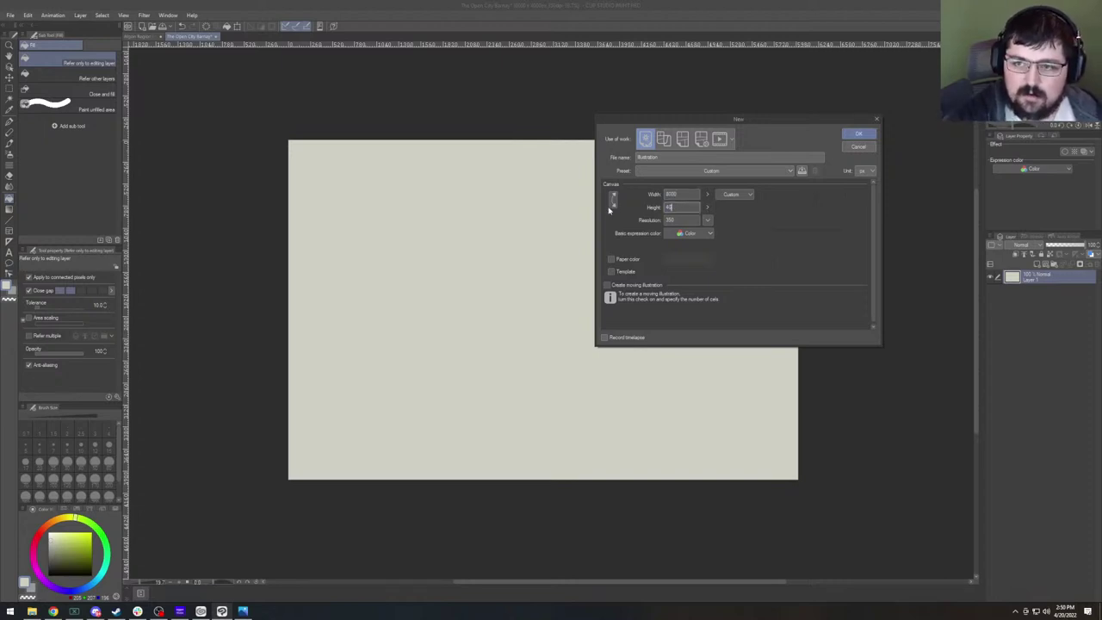
type("4000")
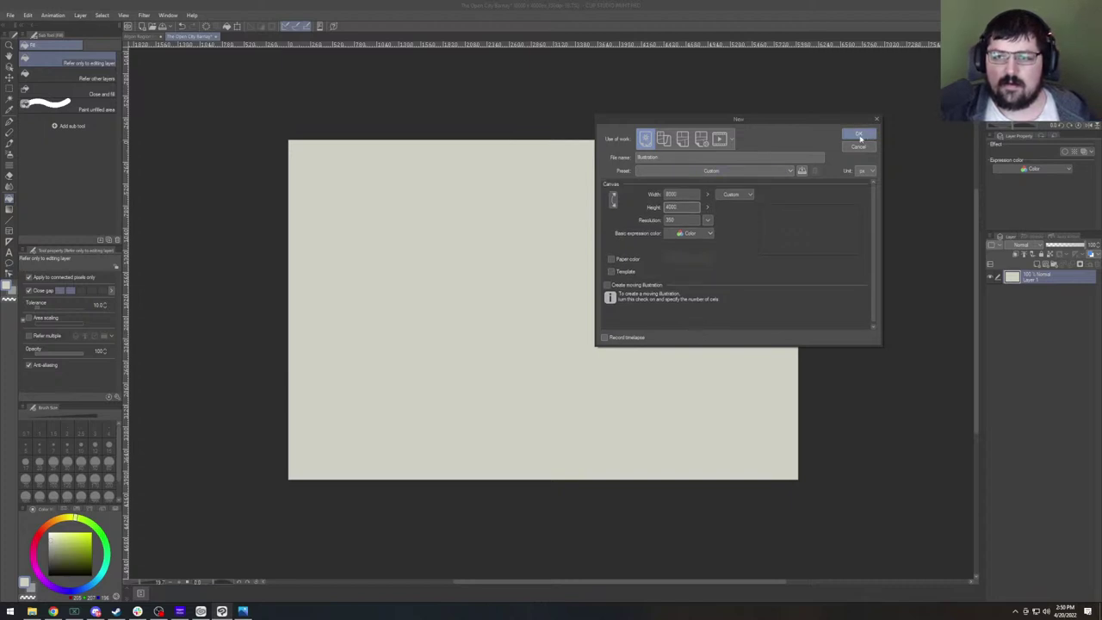
left_click(859, 136)
Change the drawing colour to a bright sky blue.
scroll(613, 195, "down", 2)
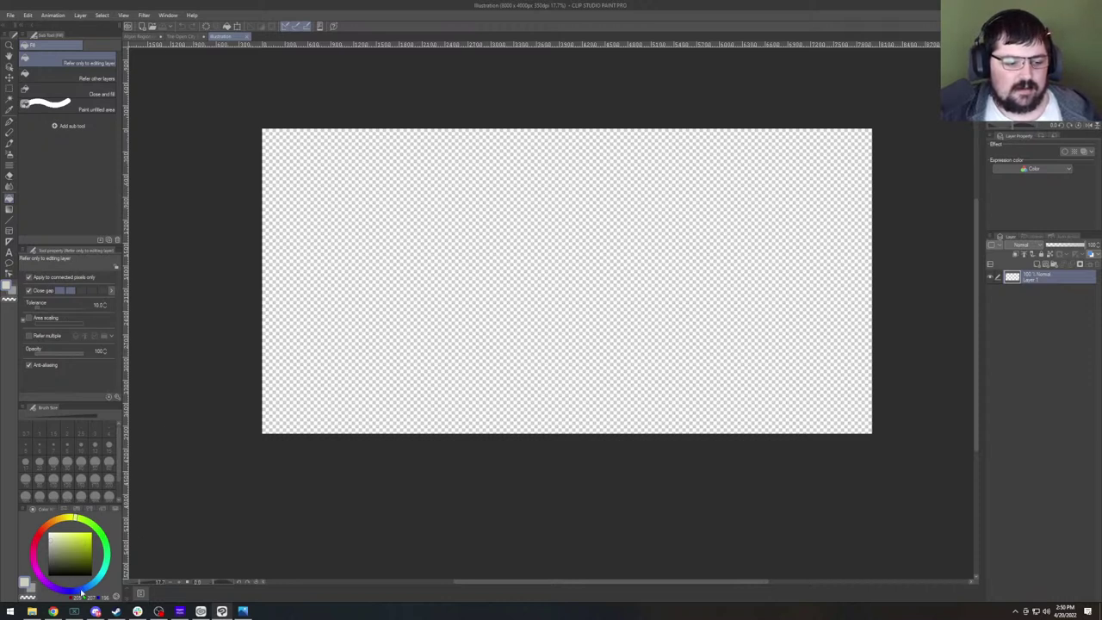
left_click_drag(81, 593, 93, 585)
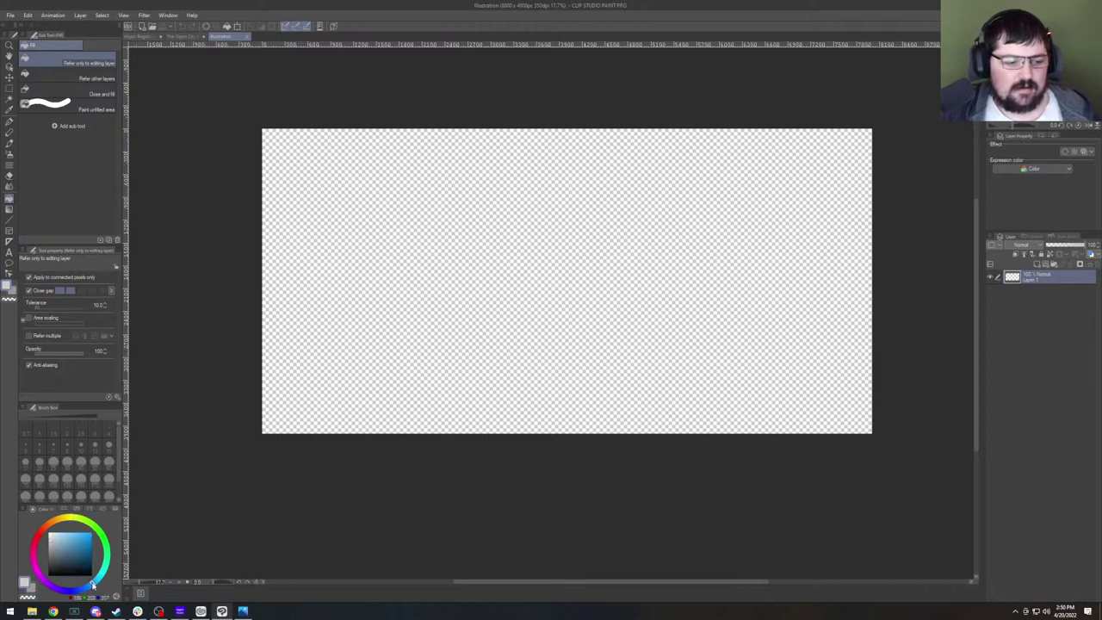
left_click_drag(79, 548, 84, 532)
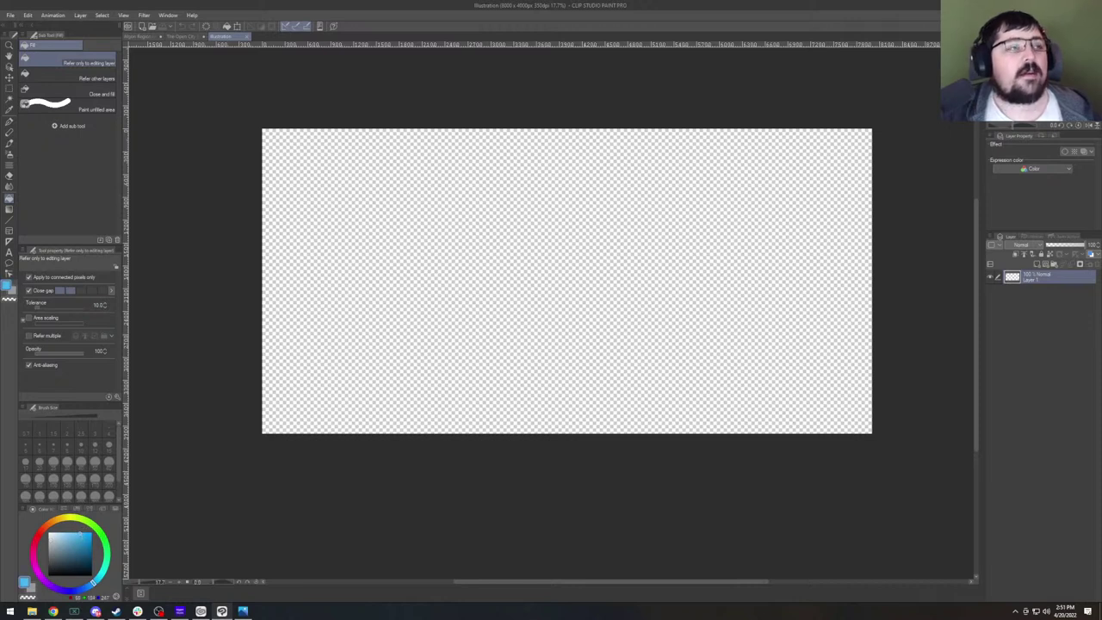
Open the labelled world map image titled THE WORLD as its own canvas.
left_click(32, 611)
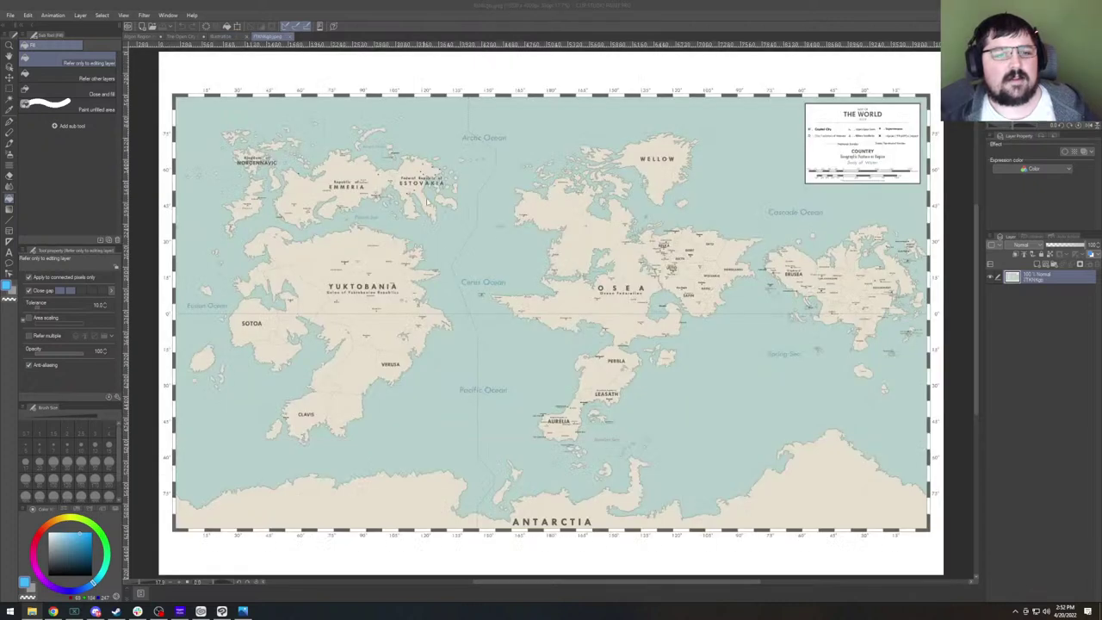
scroll(400, 170, "down", 2)
scroll(400, 170, "up", 1)
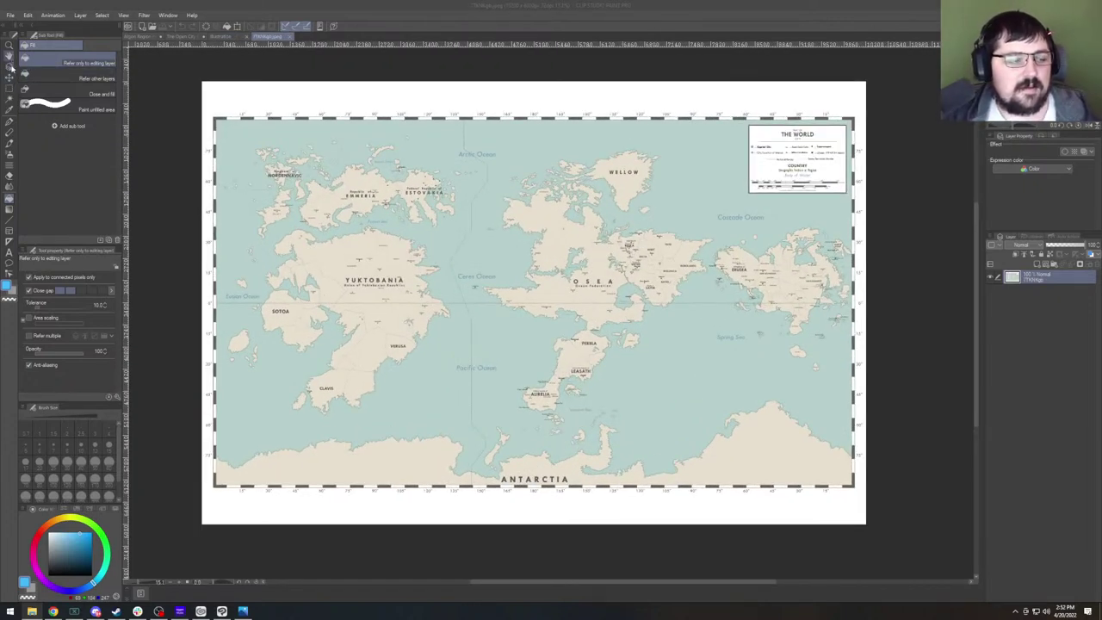
Try to shift the world map slightly on its canvas with the Move layer tool.
left_click(9, 76)
left_click(10, 70)
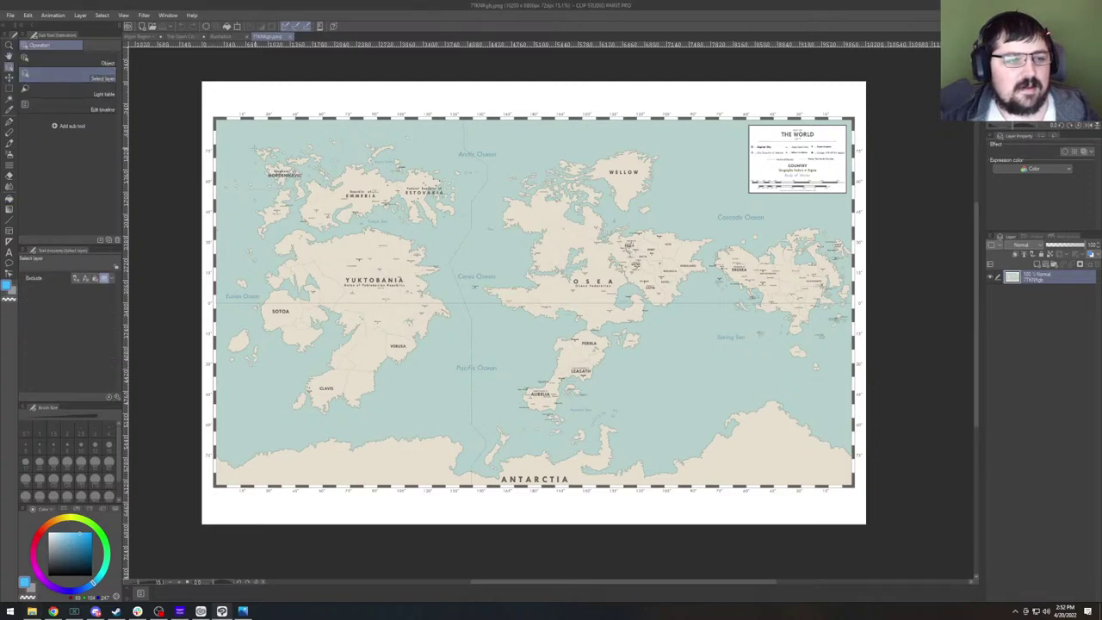
left_click(68, 63)
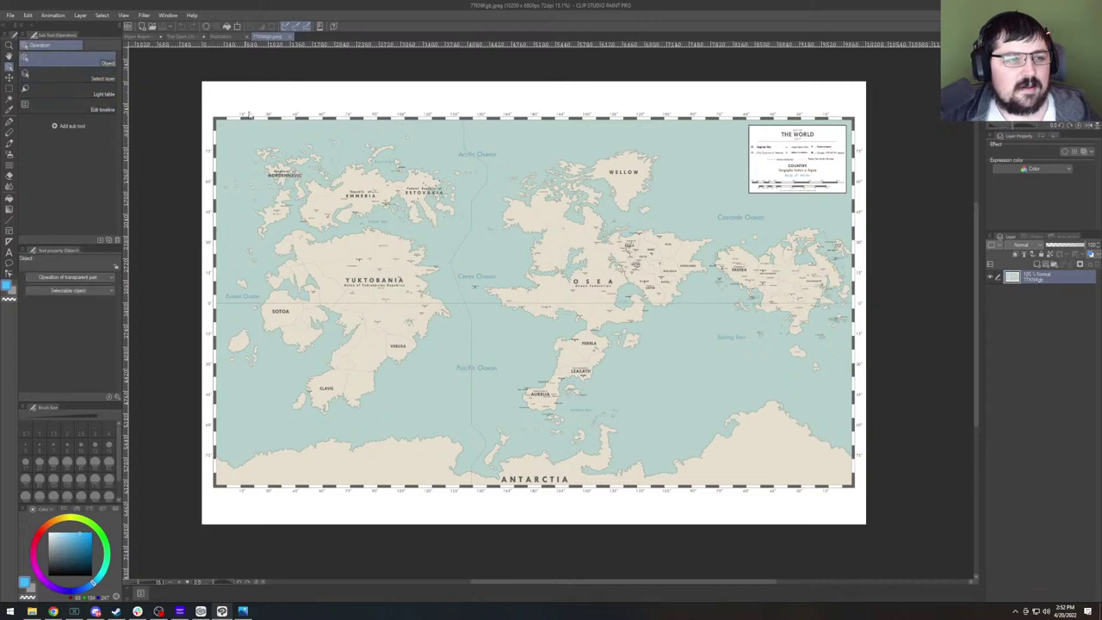
left_click(10, 77)
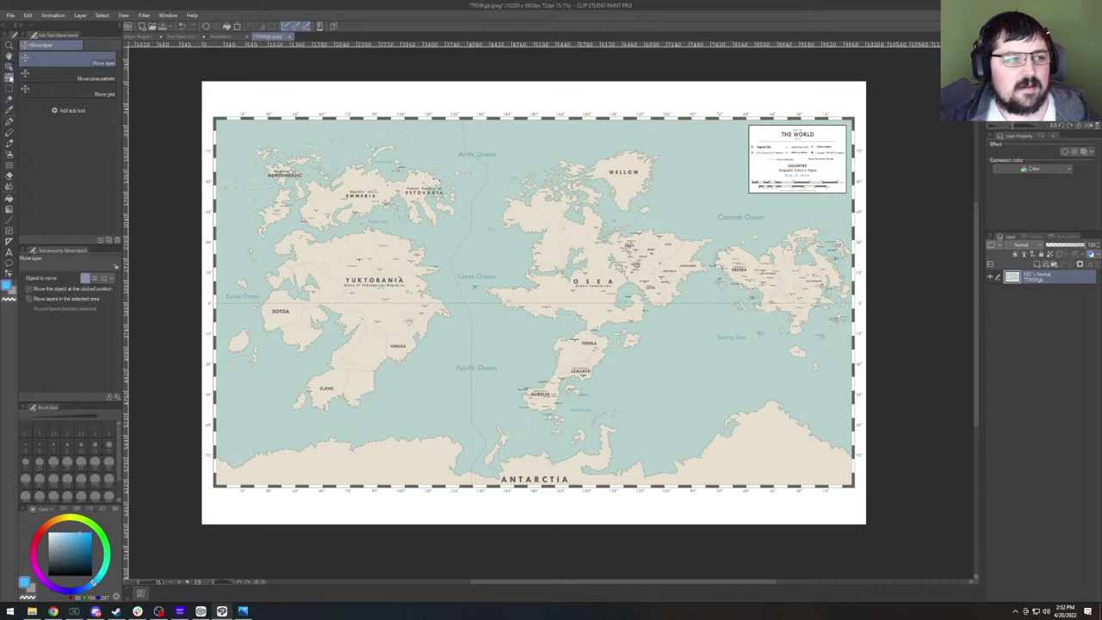
mouse_move(228, 100)
left_mouse_down()
mouse_move(234, 112)
mouse_move(226, 103)
left_mouse_up()
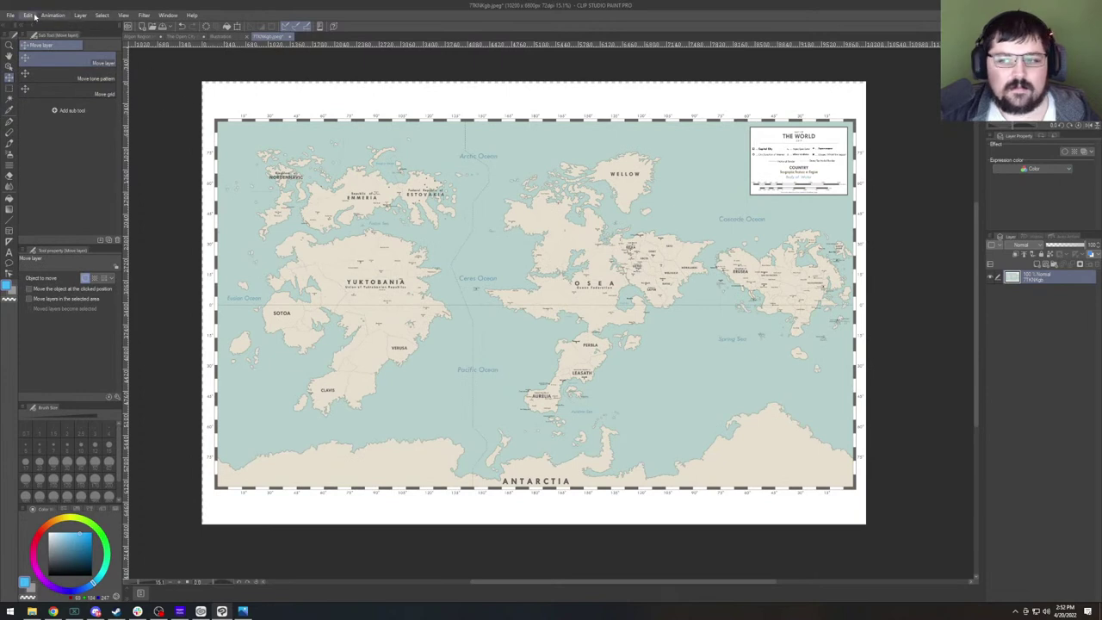
mouse_move(562, 194)
left_mouse_down()
mouse_move(542, 254)
mouse_move(547, 217)
mouse_move(567, 195)
left_mouse_up()
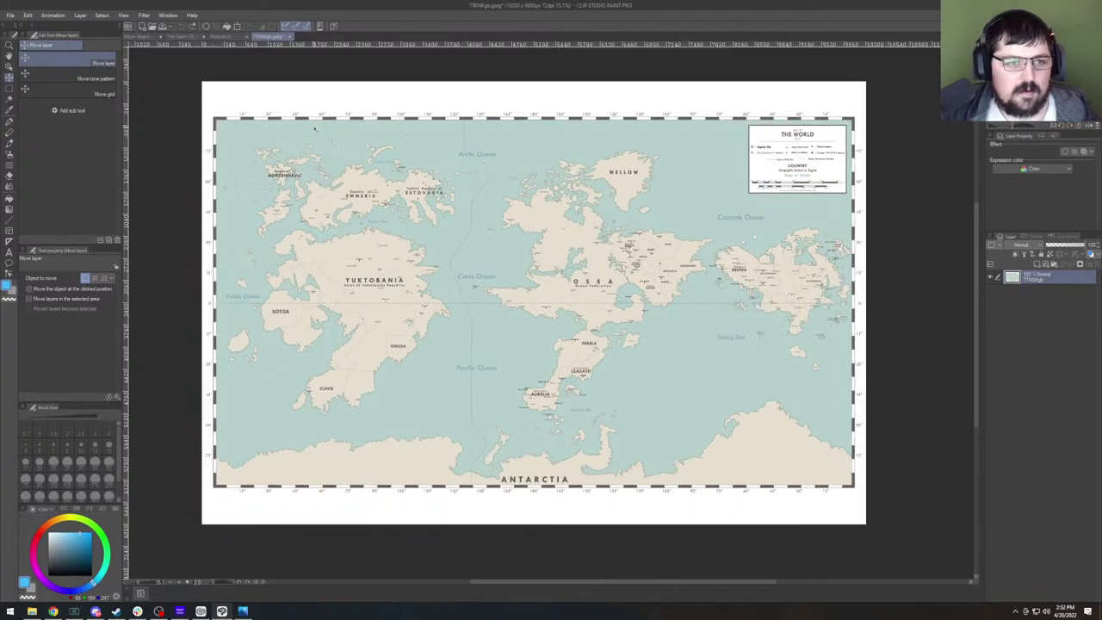
left_click(10, 15)
mouse_move(30, 15)
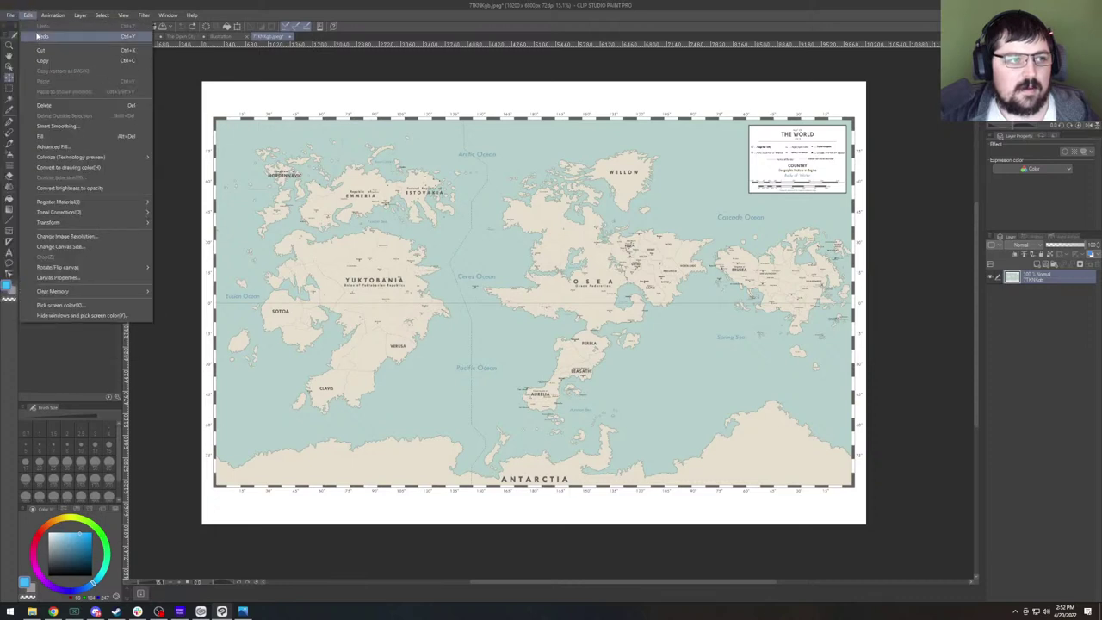
key("Escape")
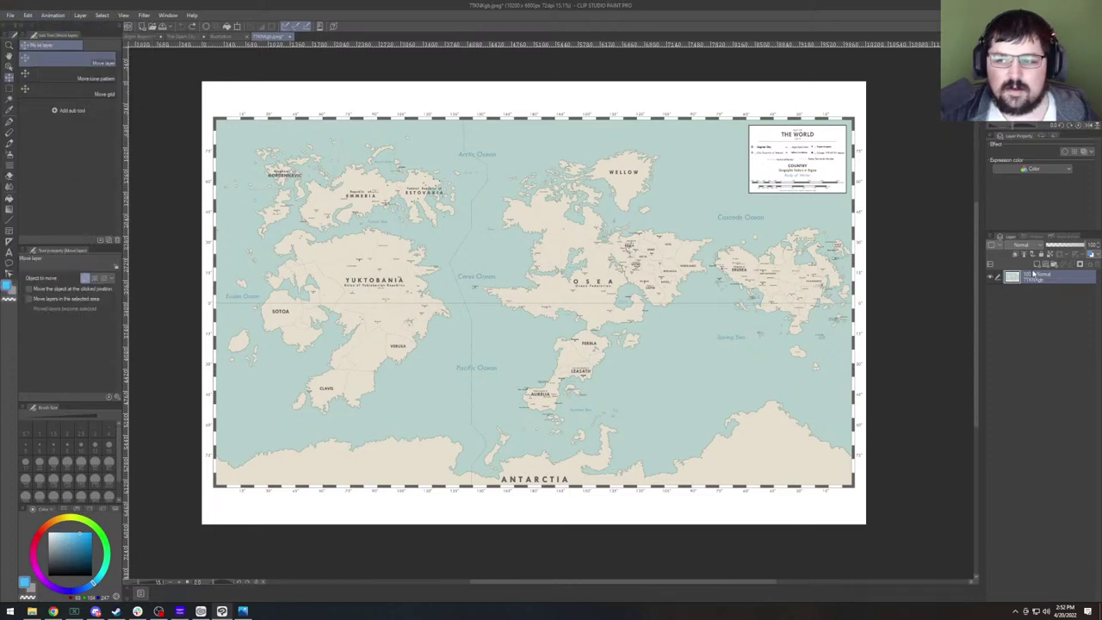
Add an empty layer above the world map, then scale the map layer to 37% and place it near the canvas's upper-left corner.
left_click(1033, 296)
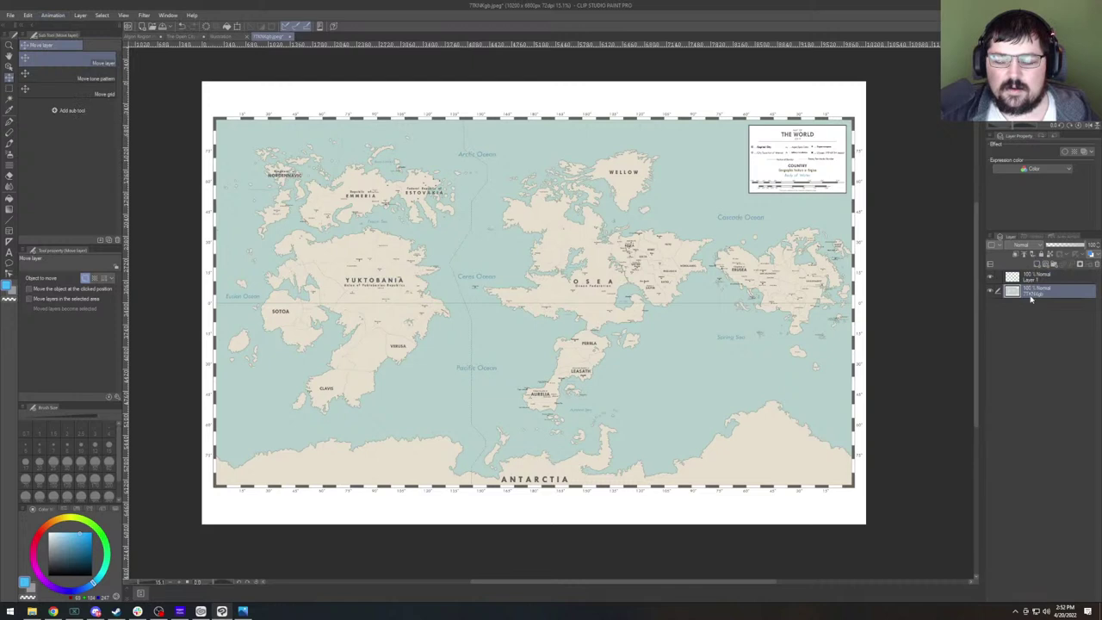
left_click(80, 15)
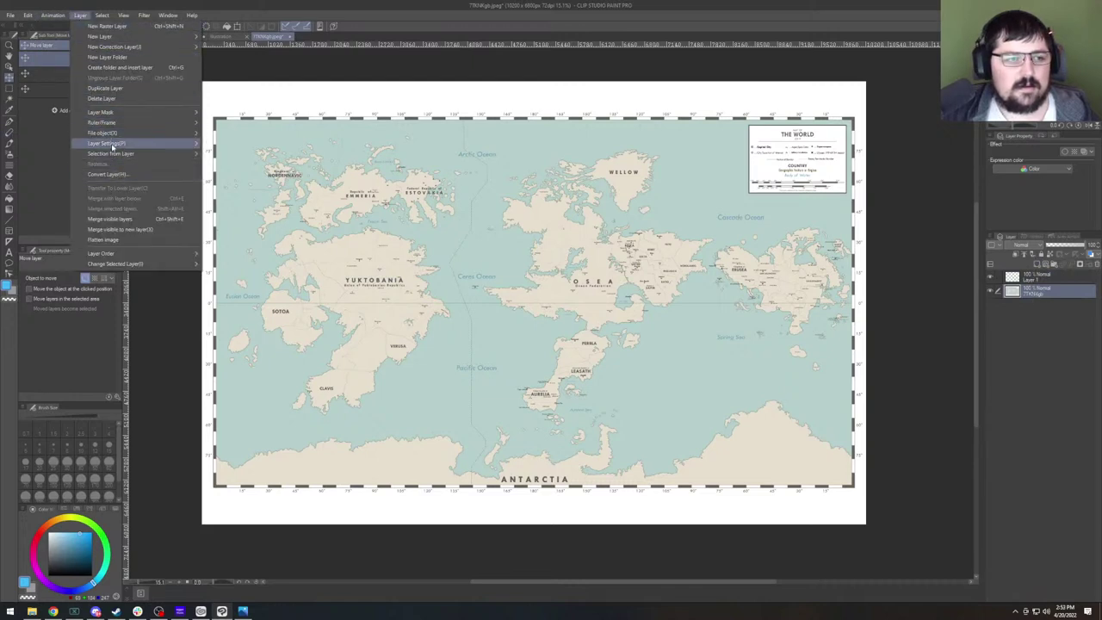
mouse_move(132, 154)
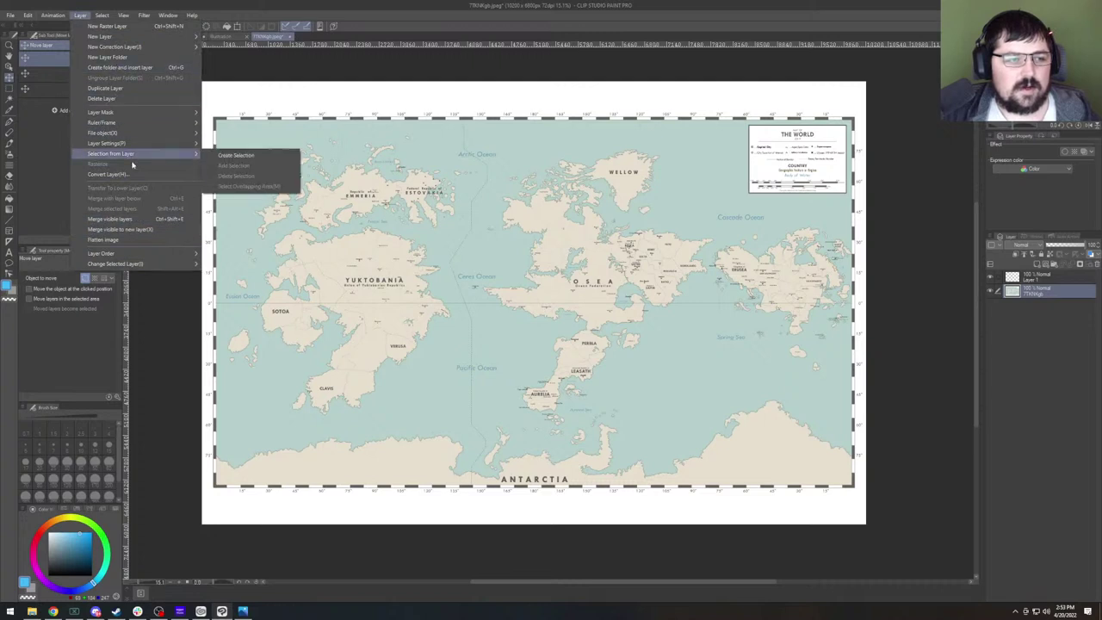
mouse_move(44, 13)
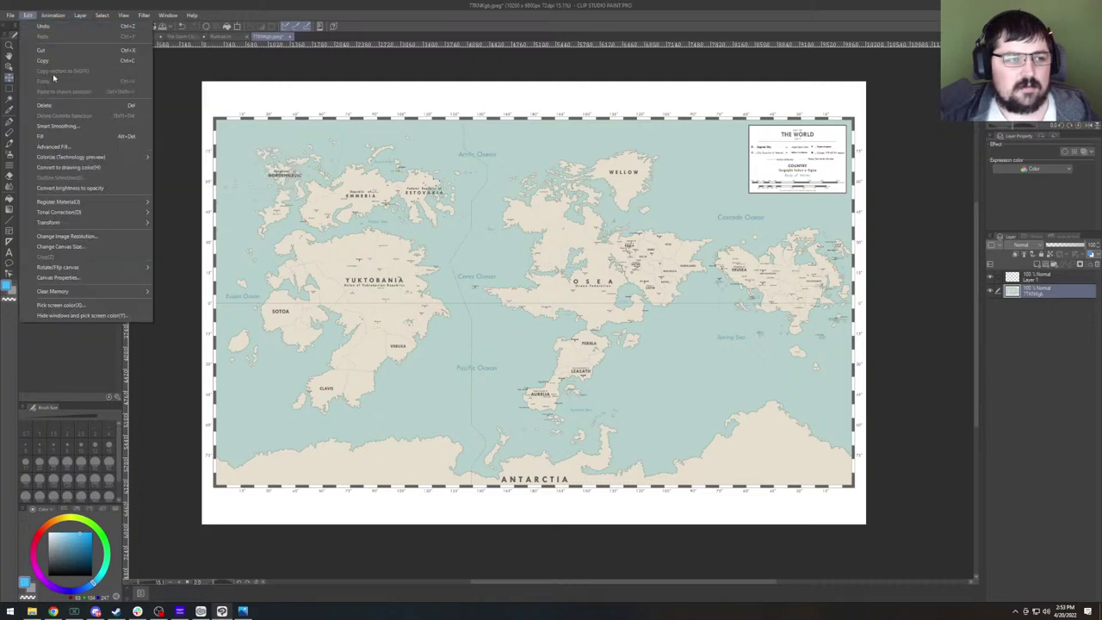
mouse_move(120, 227)
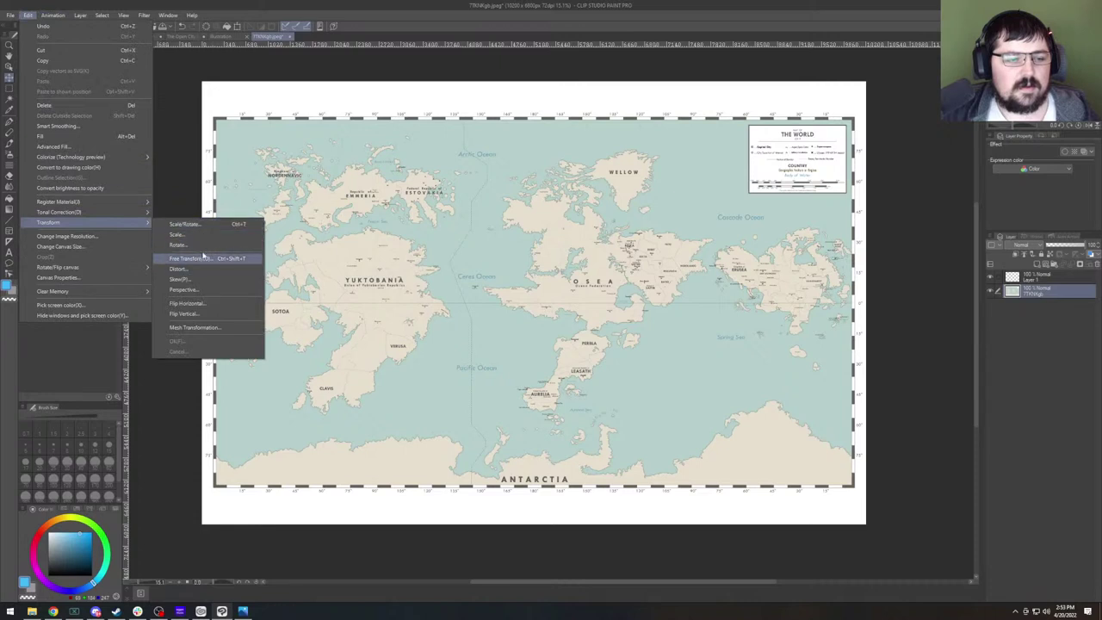
left_click(213, 224)
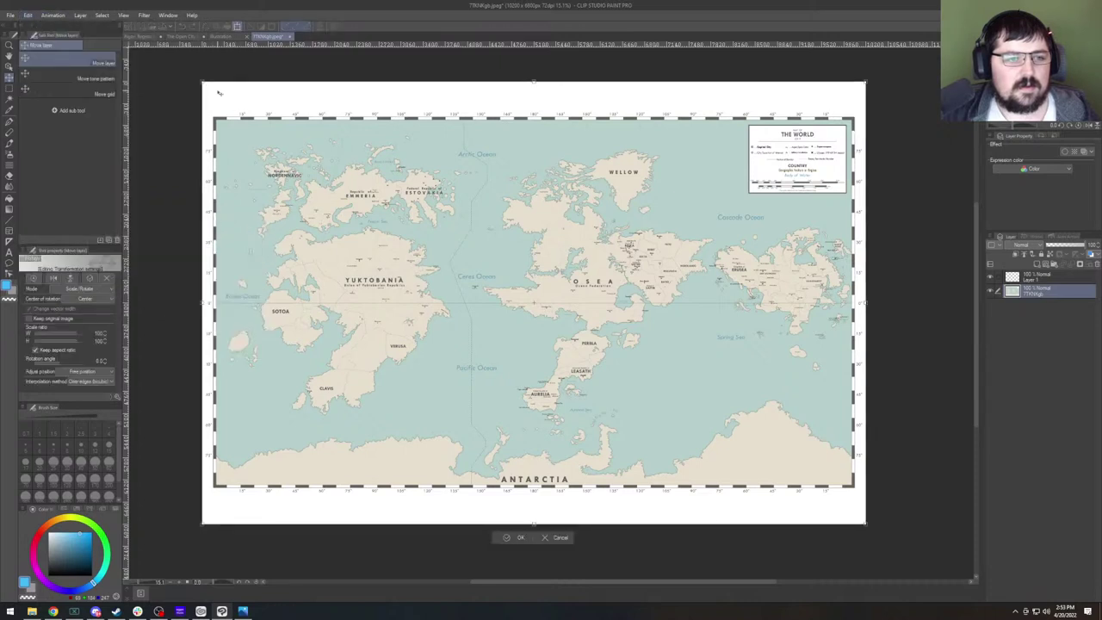
left_click_drag(202, 83, 595, 361)
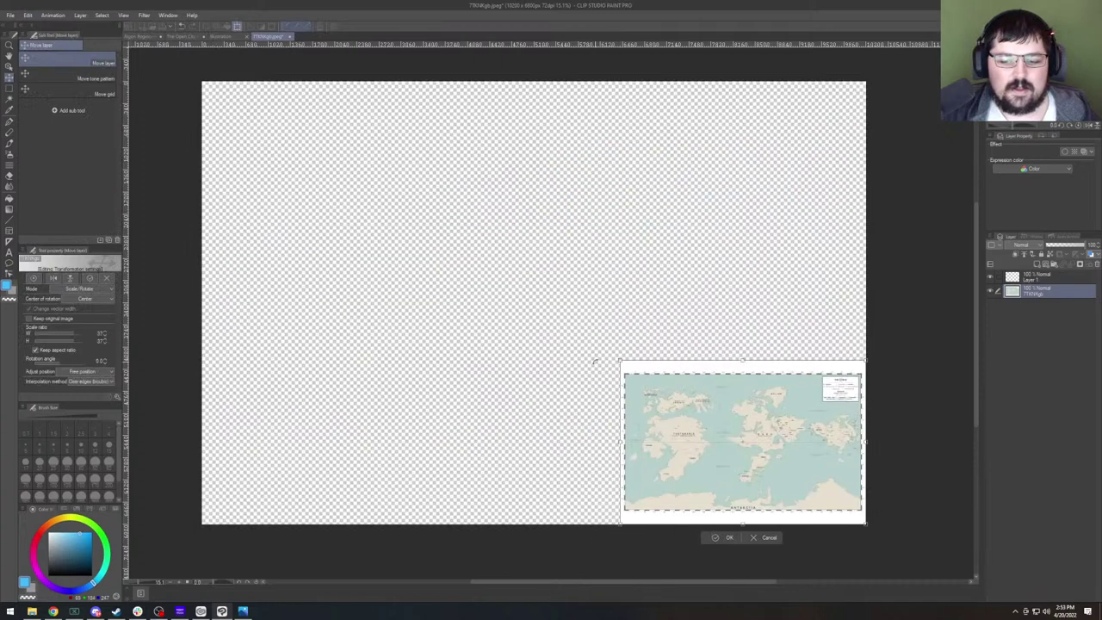
left_click_drag(768, 448, 372, 178)
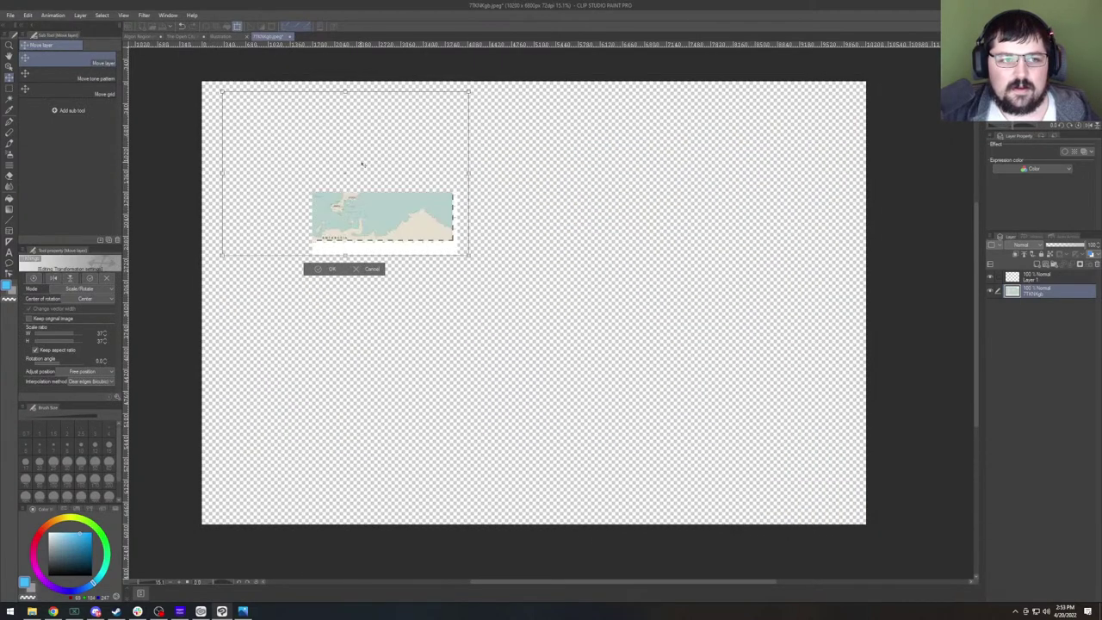
key("Return")
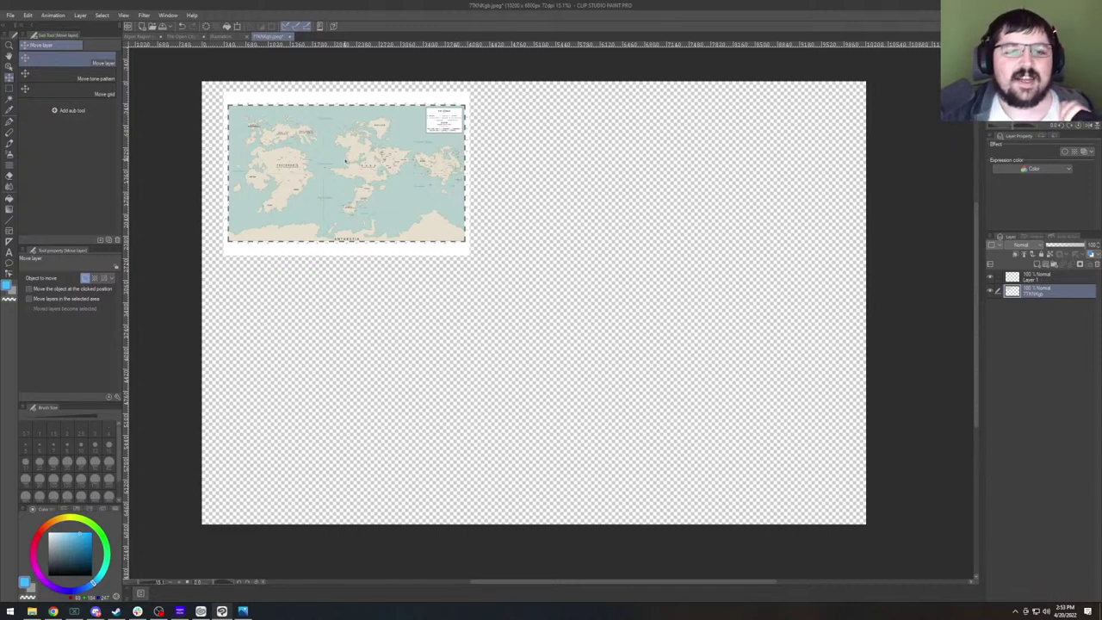
Try to bring an image file from File Explorer into the world map document.
key("super+e")
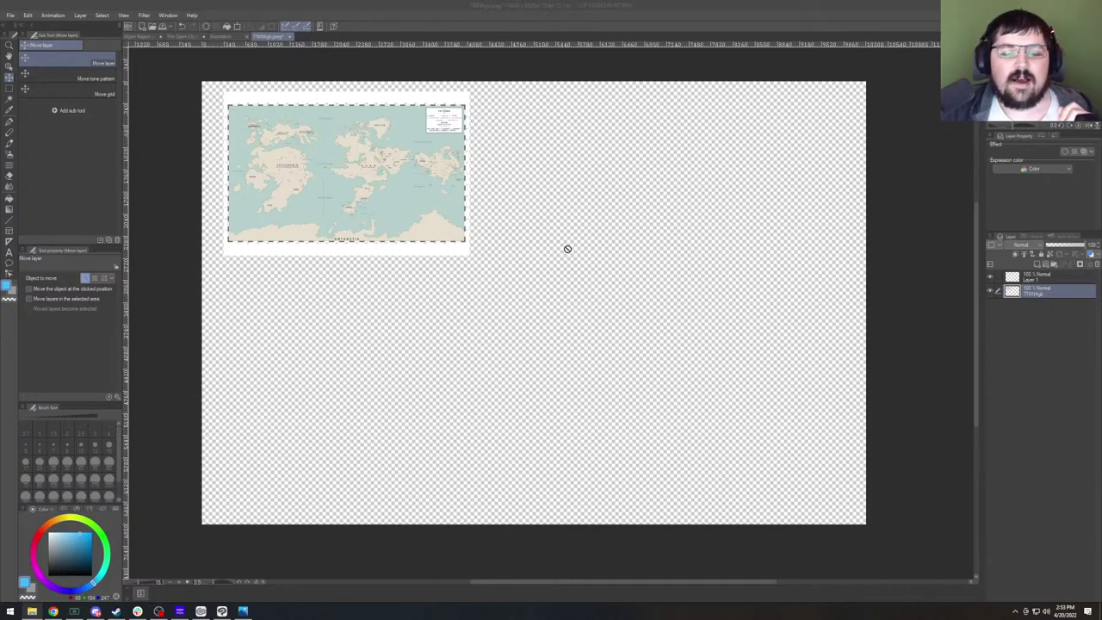
left_click(1059, 301)
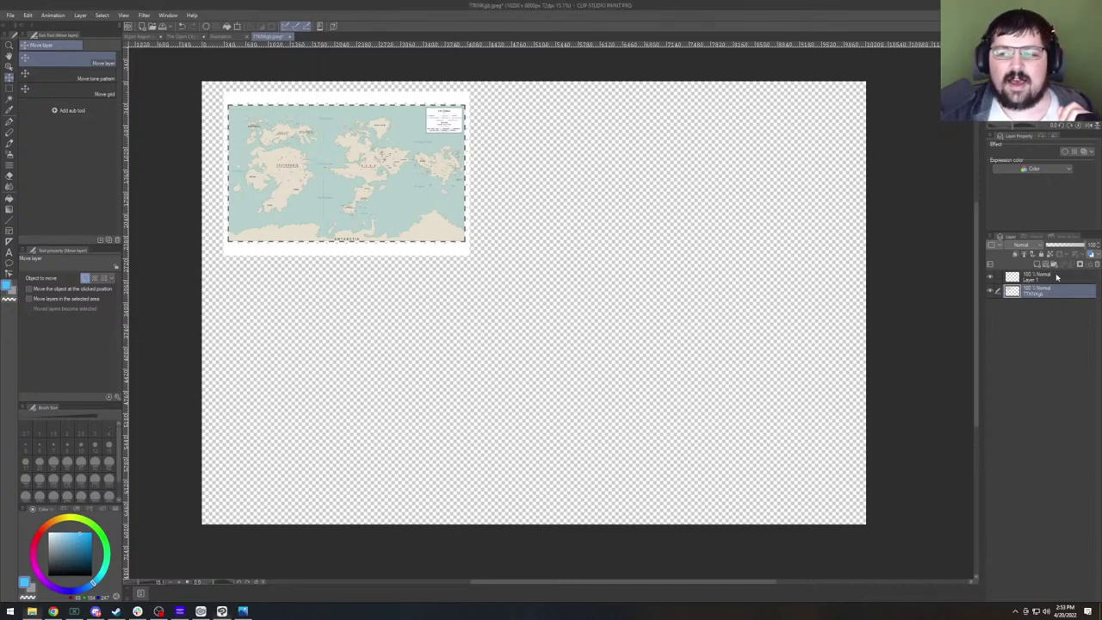
left_click(1057, 276)
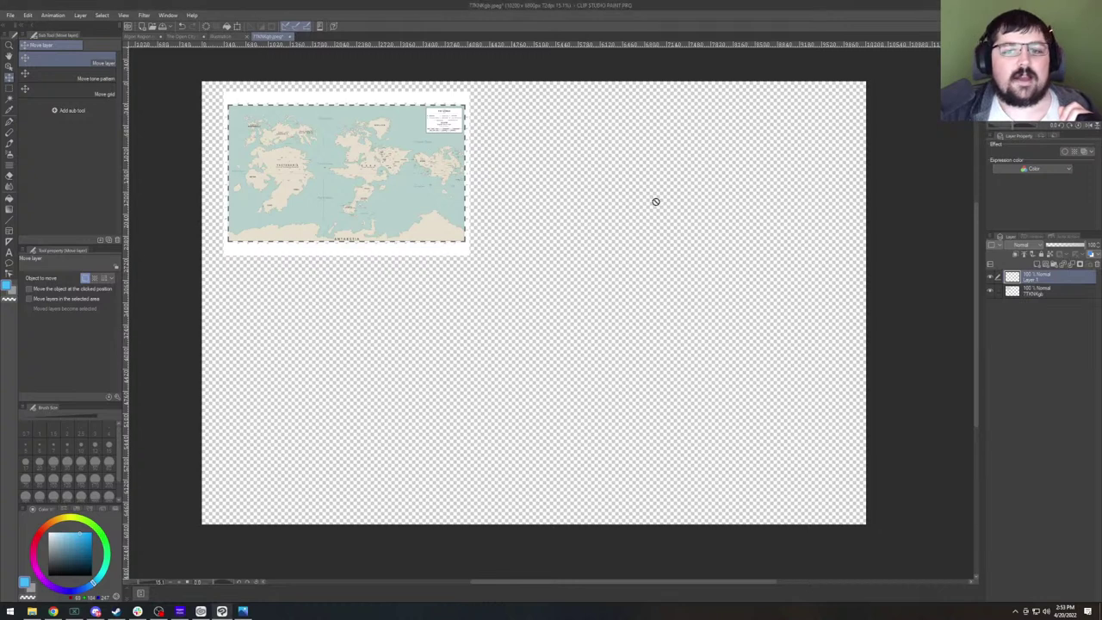
Close the scaled-down world map document without saving its changes.
left_click(222, 36)
left_click(274, 37)
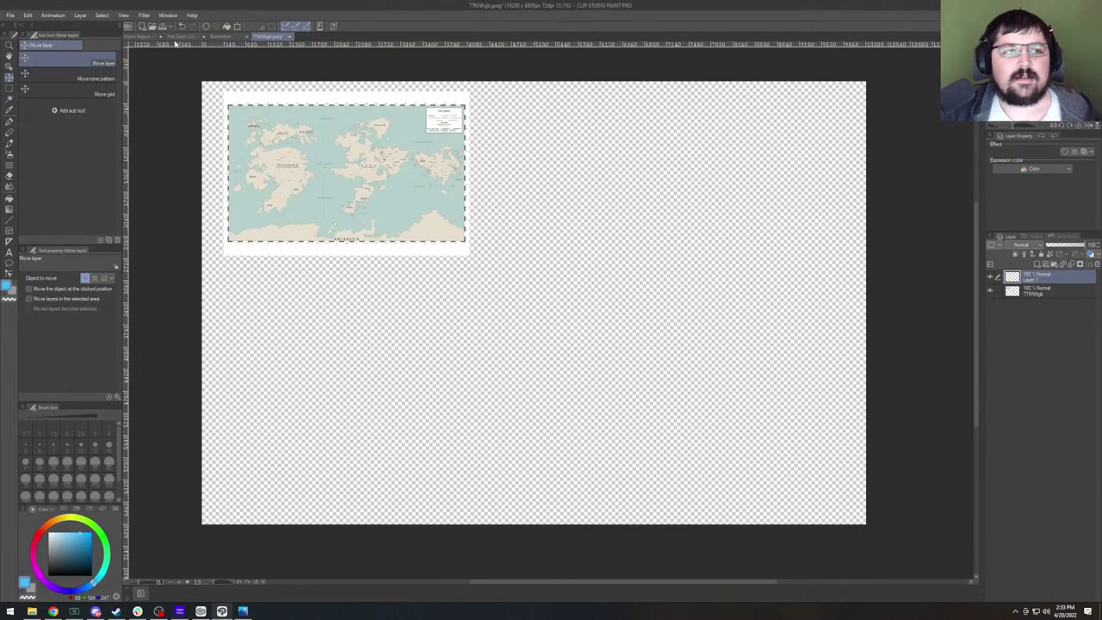
left_click(290, 39)
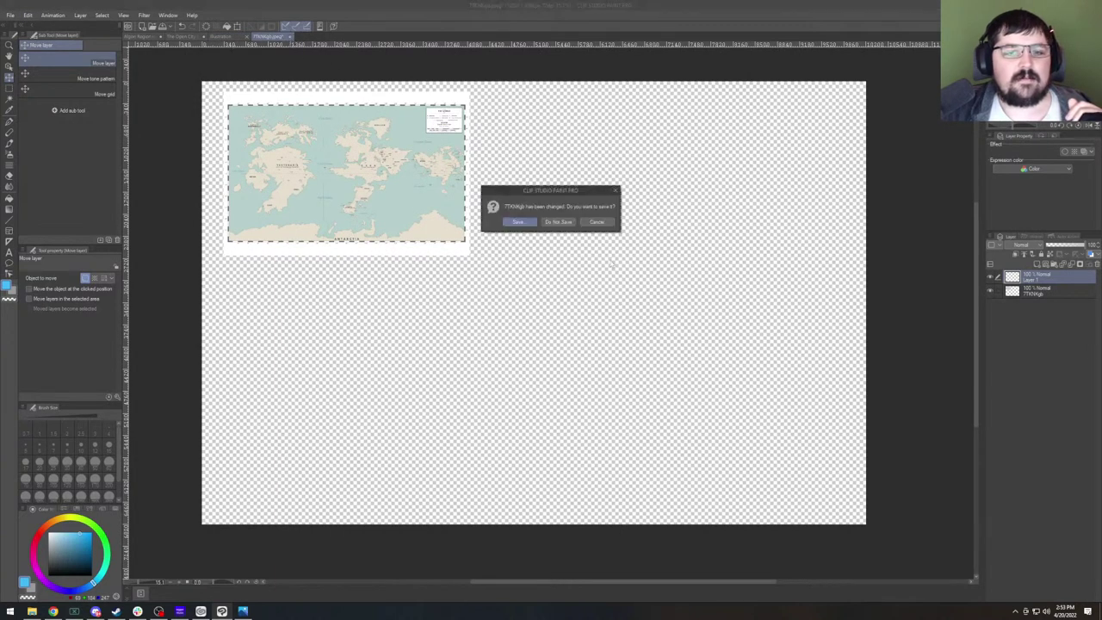
left_click(556, 224)
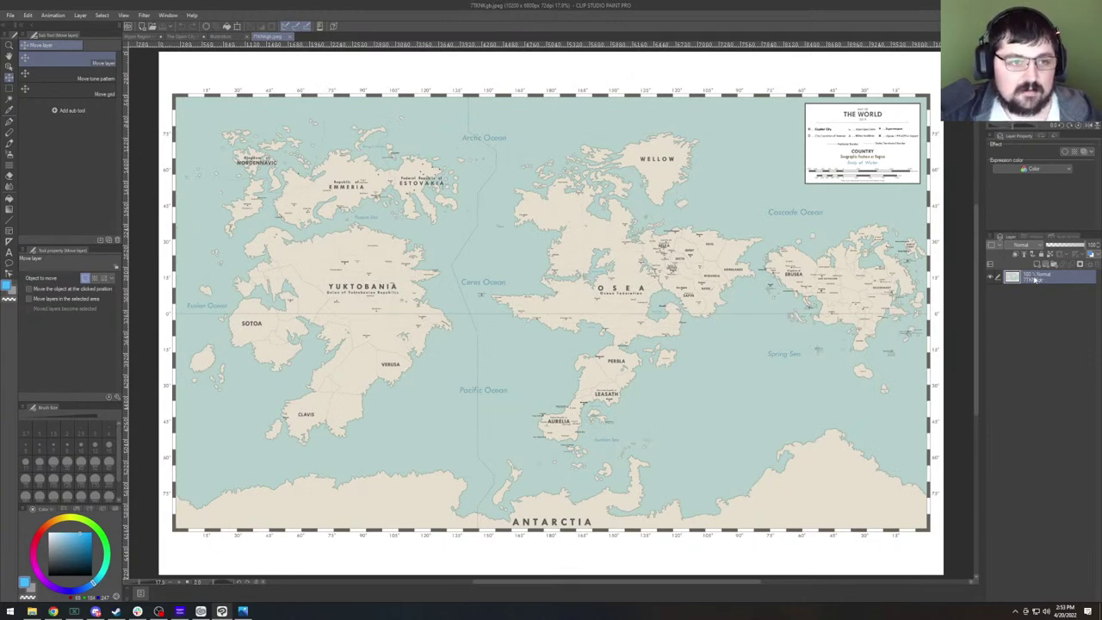
Paste the full-size world map into the blank Illustration canvas as a new layer.
left_click(221, 36)
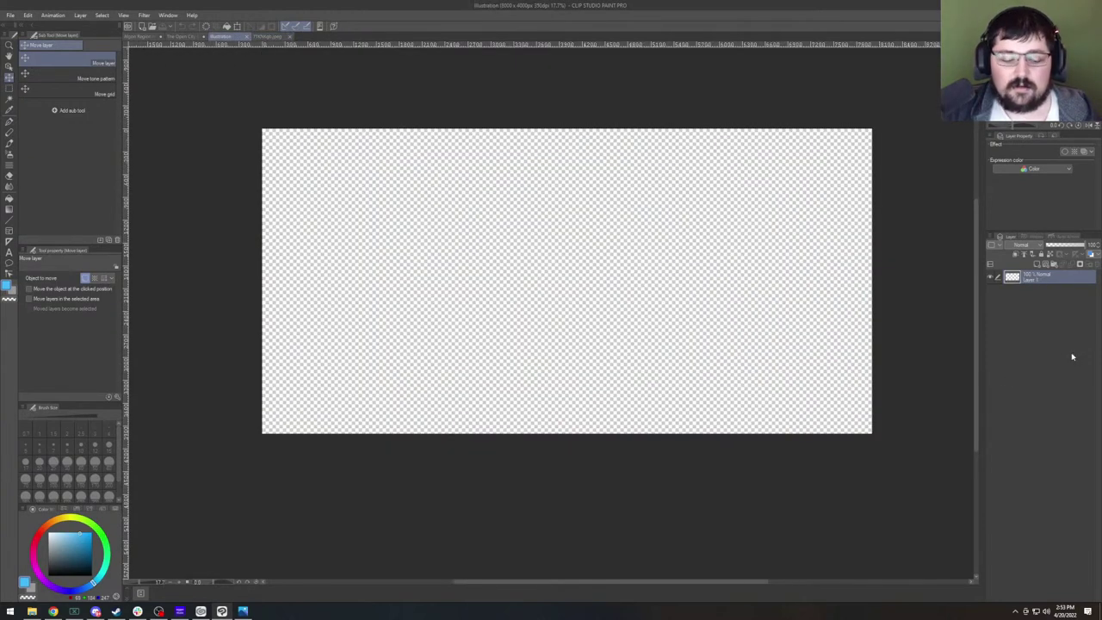
key("ctrl+v")
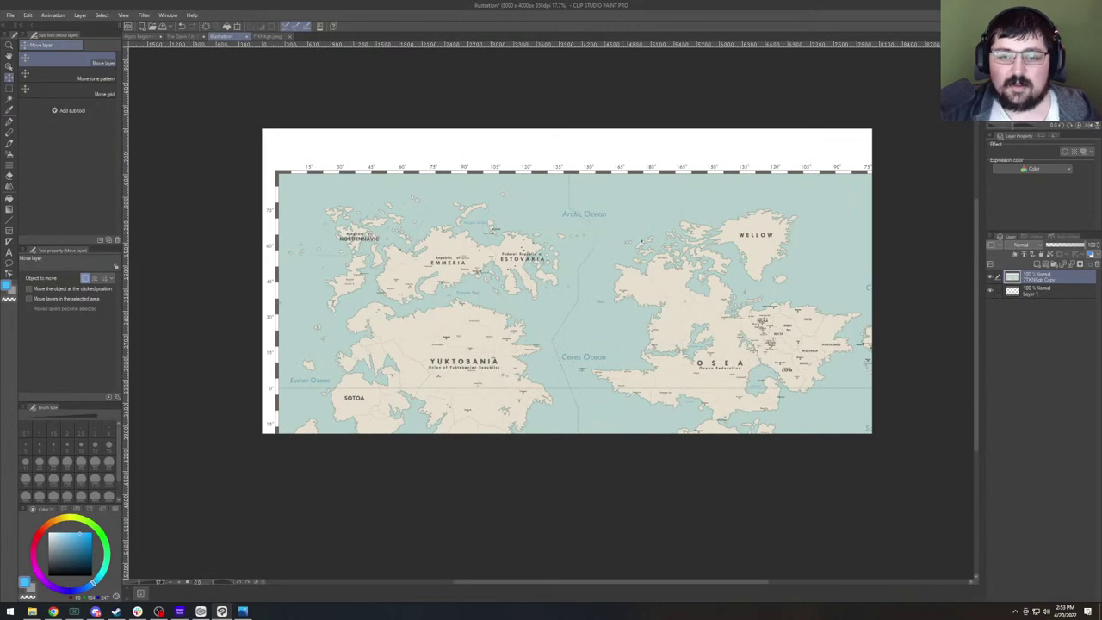
Scale the pasted world map layer down to 26% with Scale/Rotate and place it near the canvas's upper-left corner.
left_click_drag(341, 176, 403, 202)
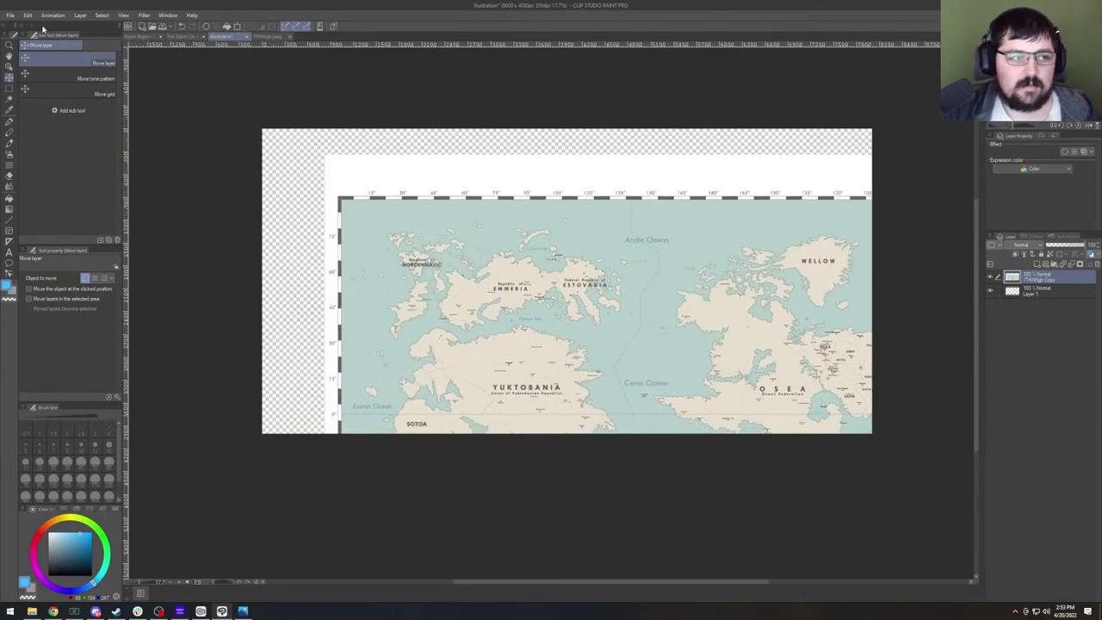
left_click(81, 16)
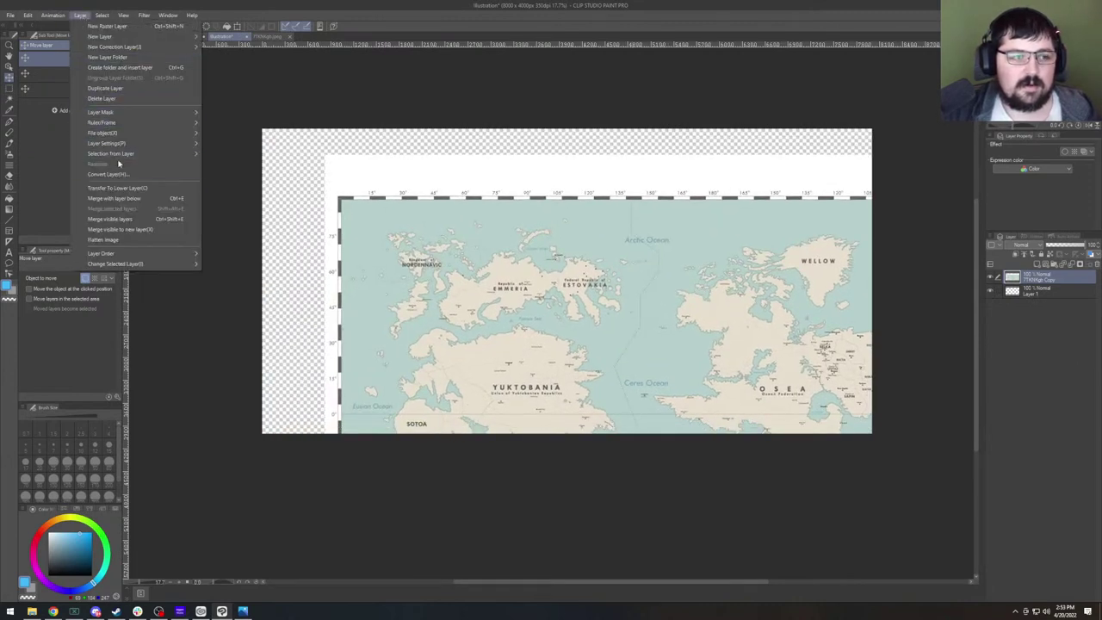
mouse_move(27, 16)
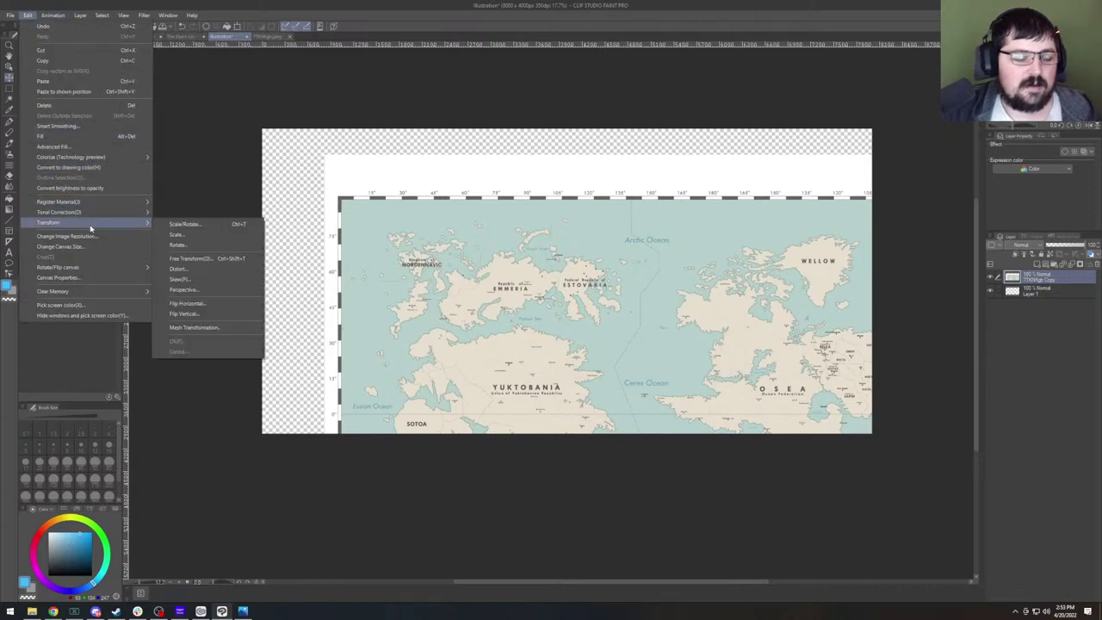
key("Escape")
key("Escape")
key("ctrl+t")
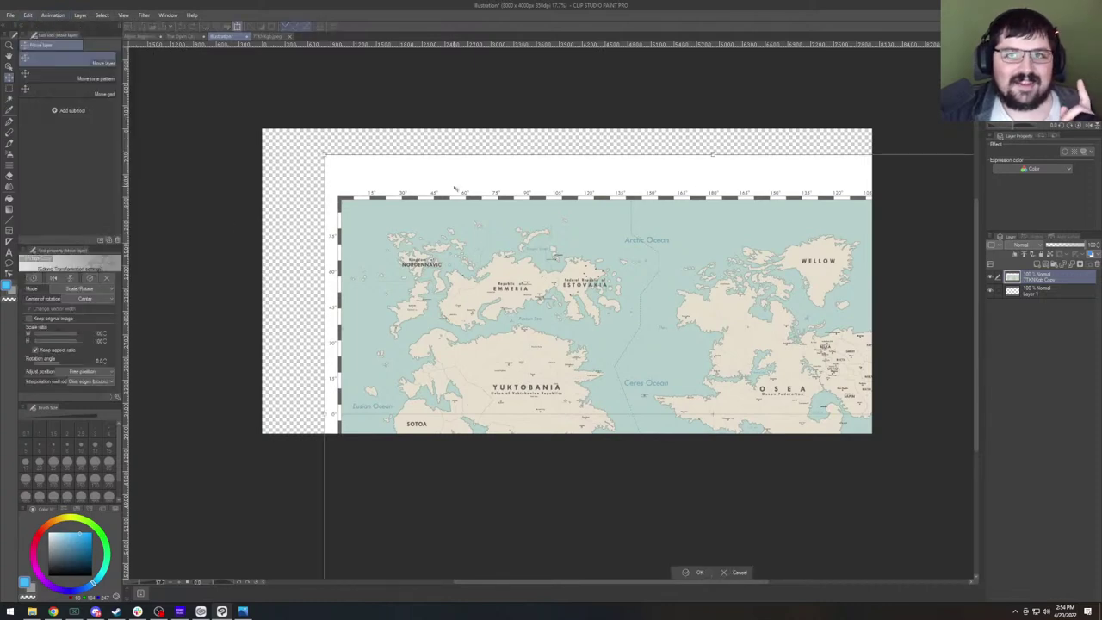
left_click_drag(435, 181, 406, 163)
left_click_drag(296, 136, 632, 366)
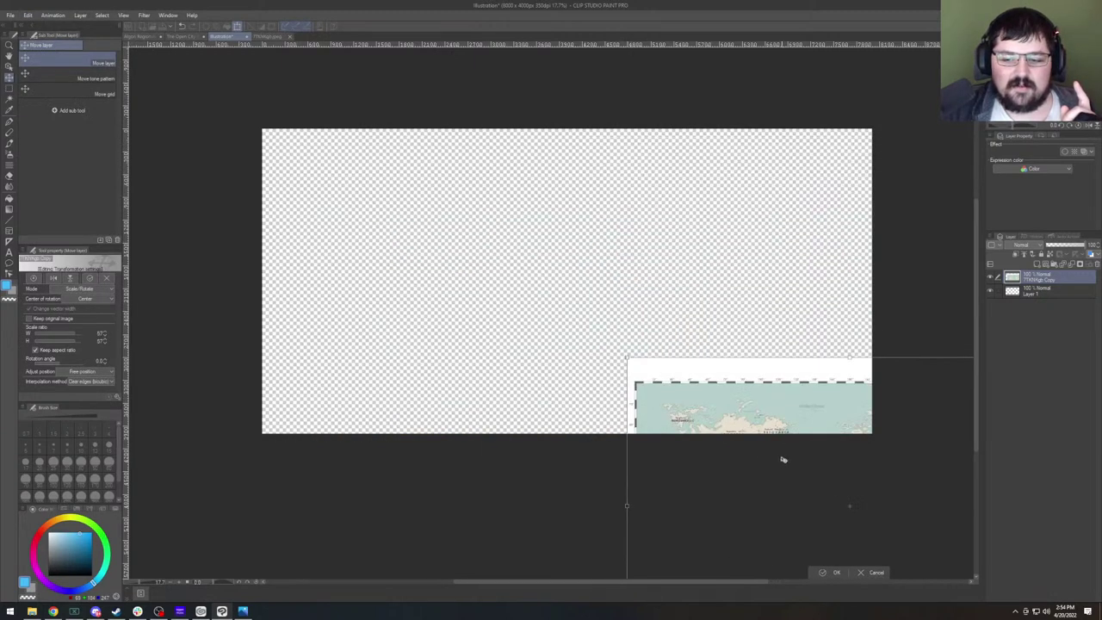
left_click_drag(781, 457, 465, 234)
left_click_drag(313, 138, 531, 251)
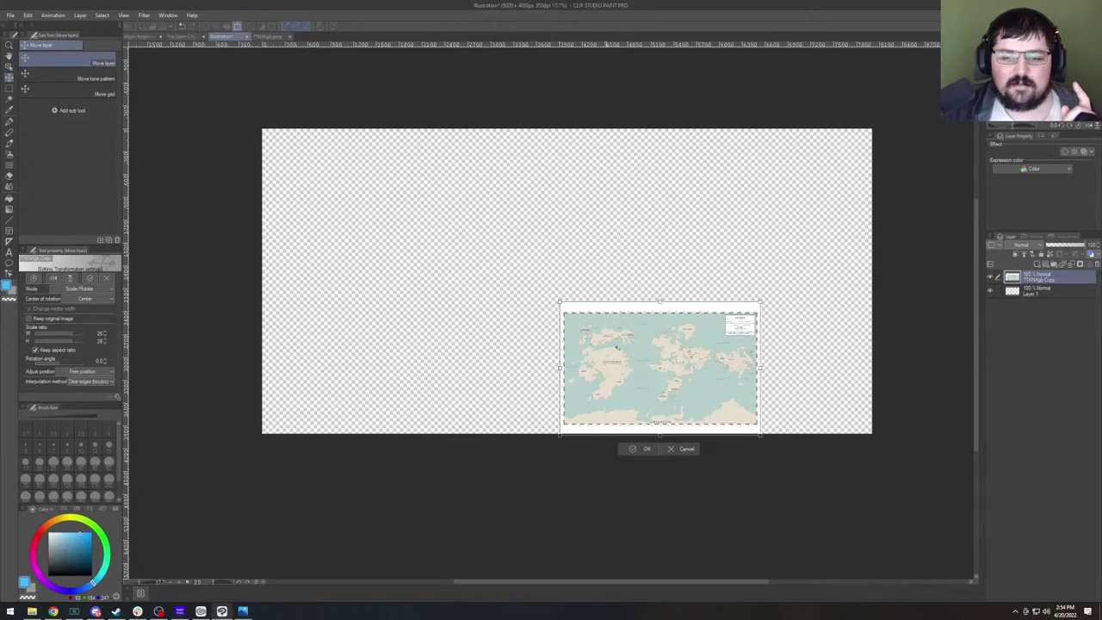
left_click_drag(615, 346, 377, 210)
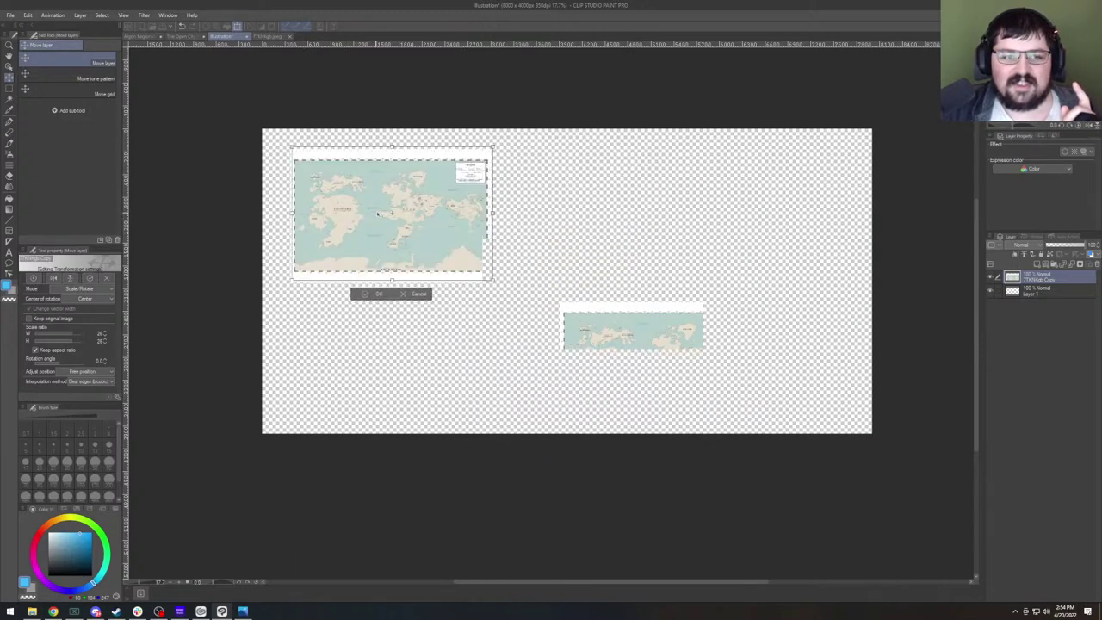
left_click(376, 293)
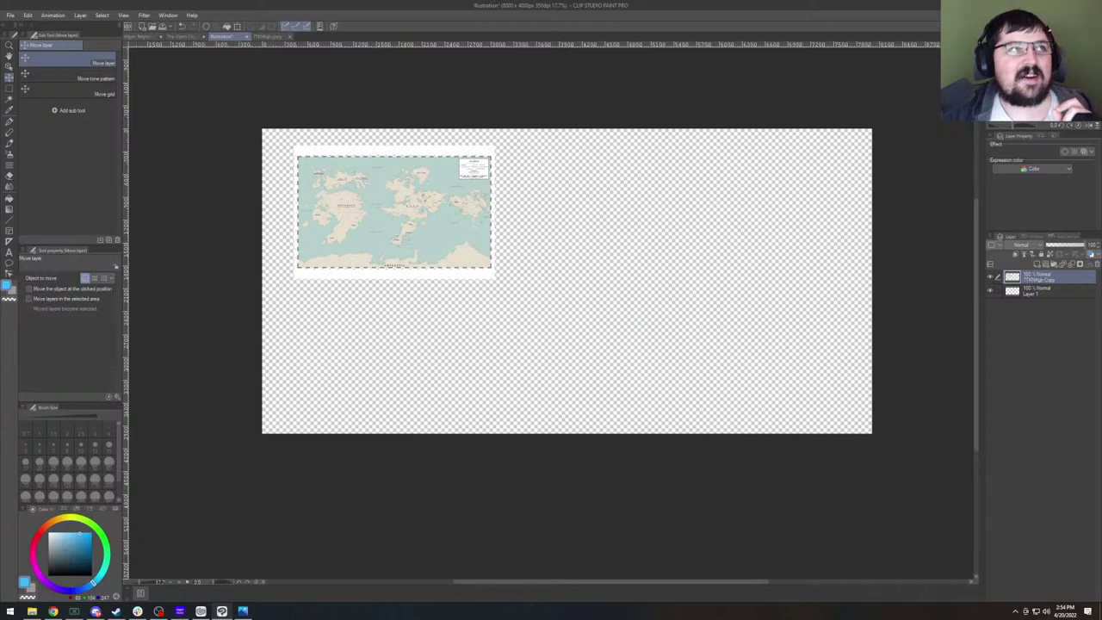
Close the source world map document and shift the reduced map layer into the Illustration canvas's upper-left corner.
left_click(289, 38)
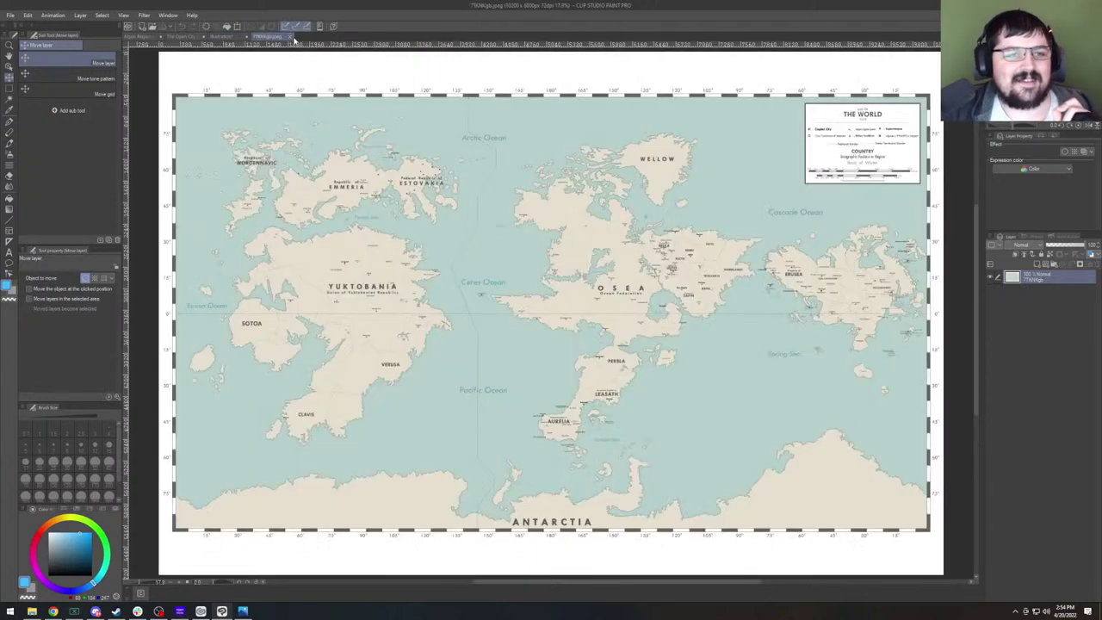
left_click(290, 37)
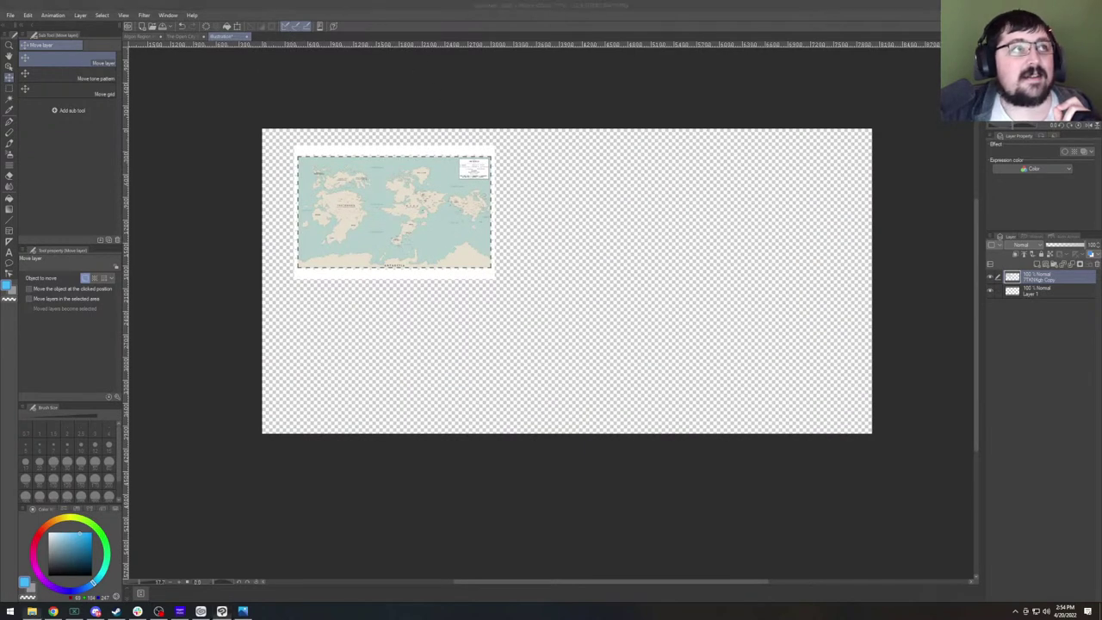
left_click(400, 215)
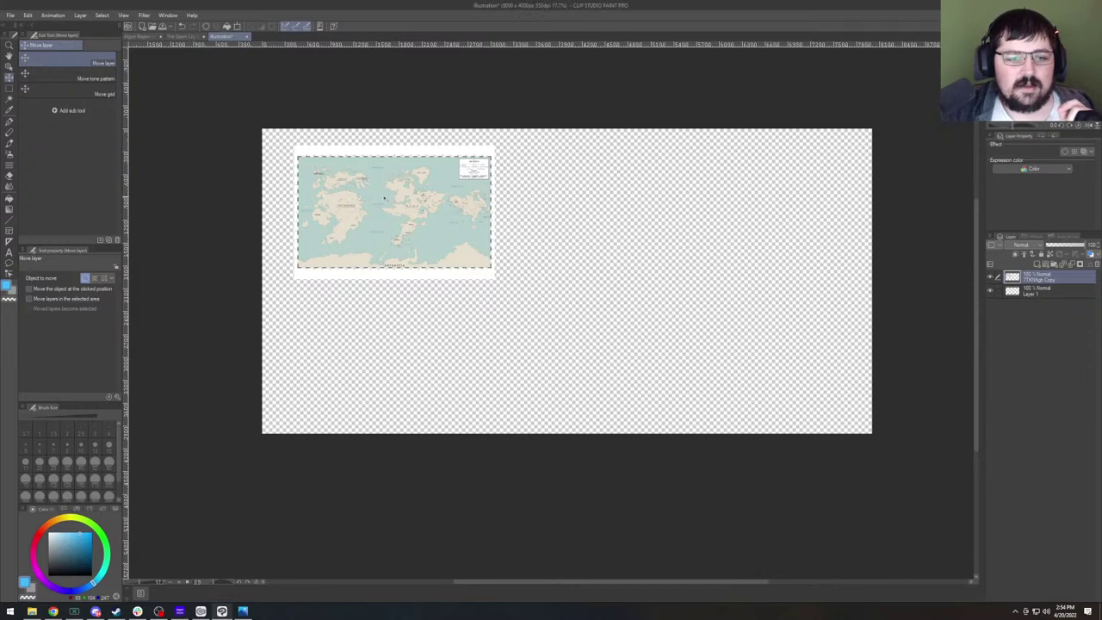
left_click_drag(369, 196, 308, 156)
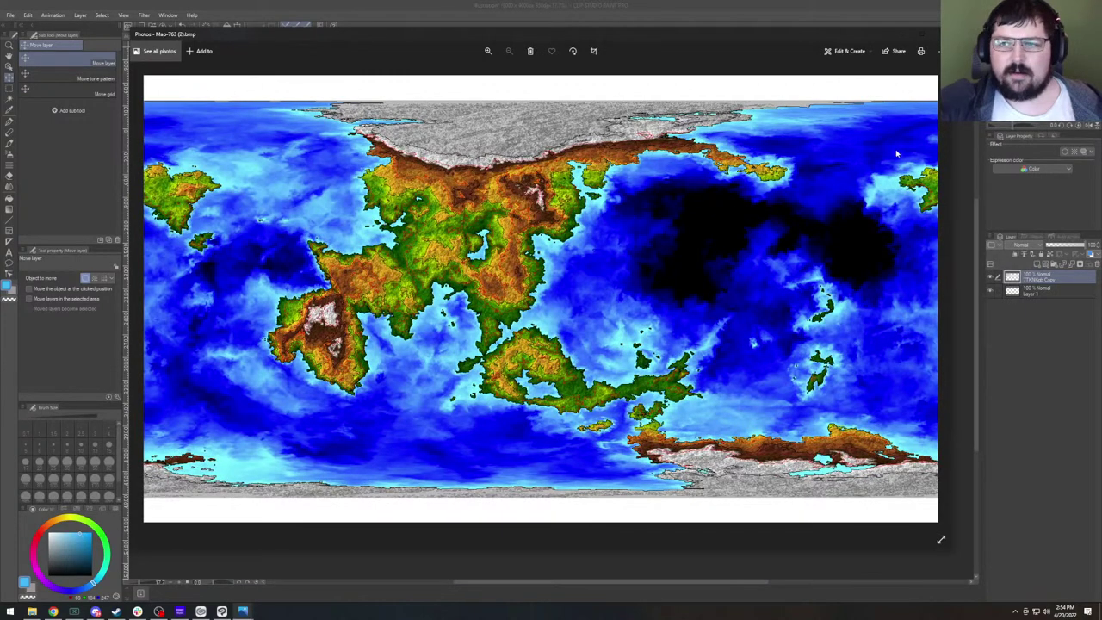
Import the Map-763 terrain image below the world map layer and scale it to 416% so it spans the canvas width.
left_click(938, 35)
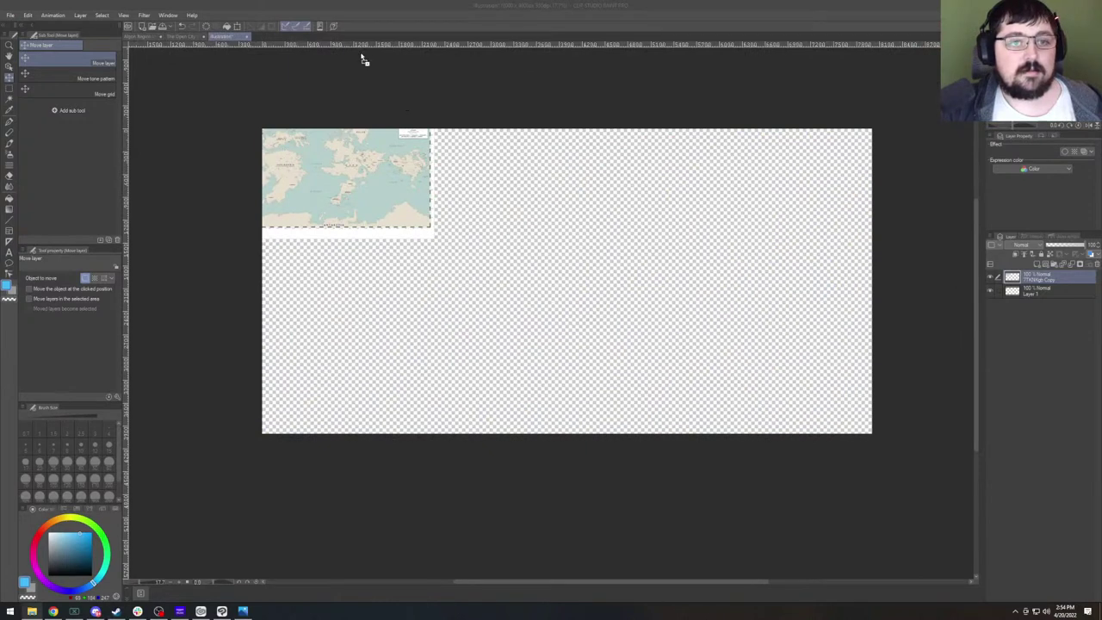
left_click_drag(1048, 303, 1040, 292)
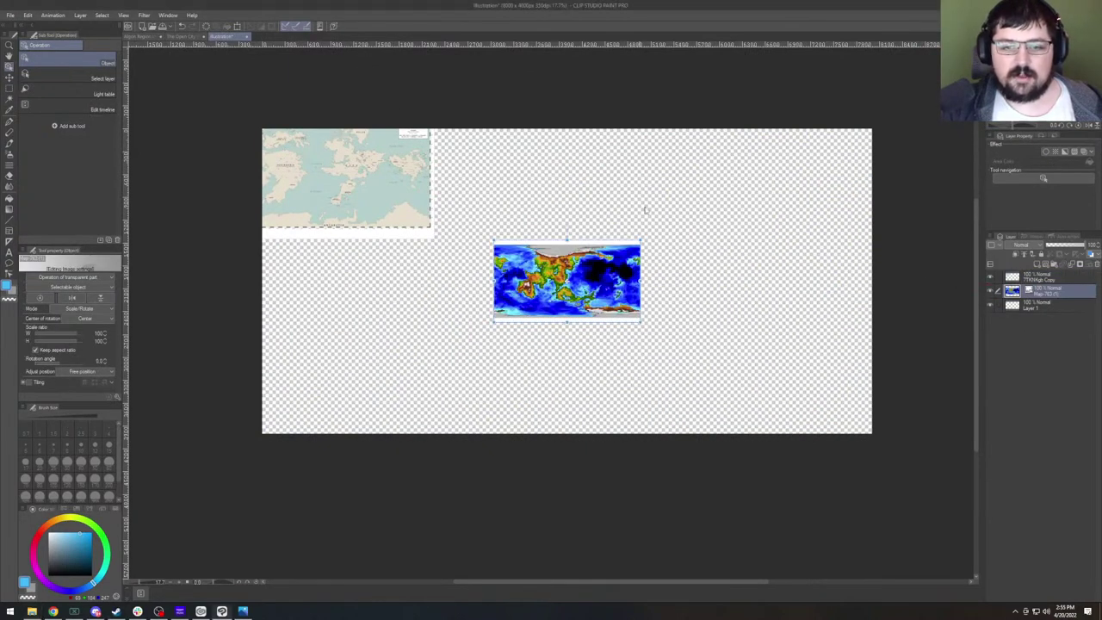
left_click_drag(608, 262, 375, 151)
left_click_drag(409, 209, 836, 450)
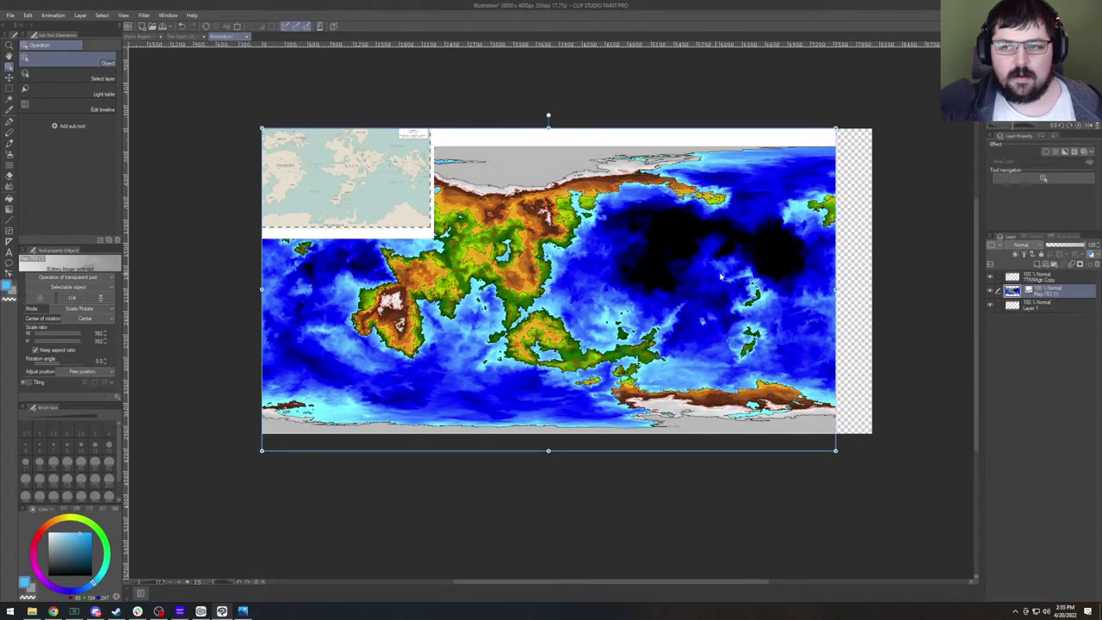
mouse_move(719, 277)
left_mouse_down()
mouse_move(744, 276)
mouse_move(743, 265)
mouse_move(717, 258)
left_mouse_up()
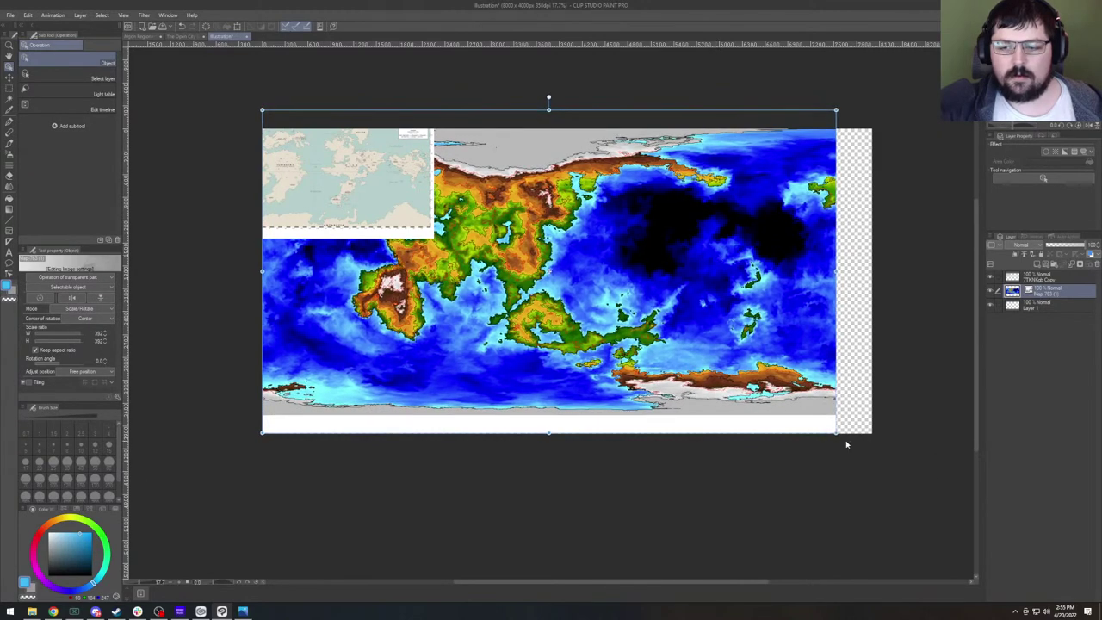
left_click_drag(836, 432, 872, 448)
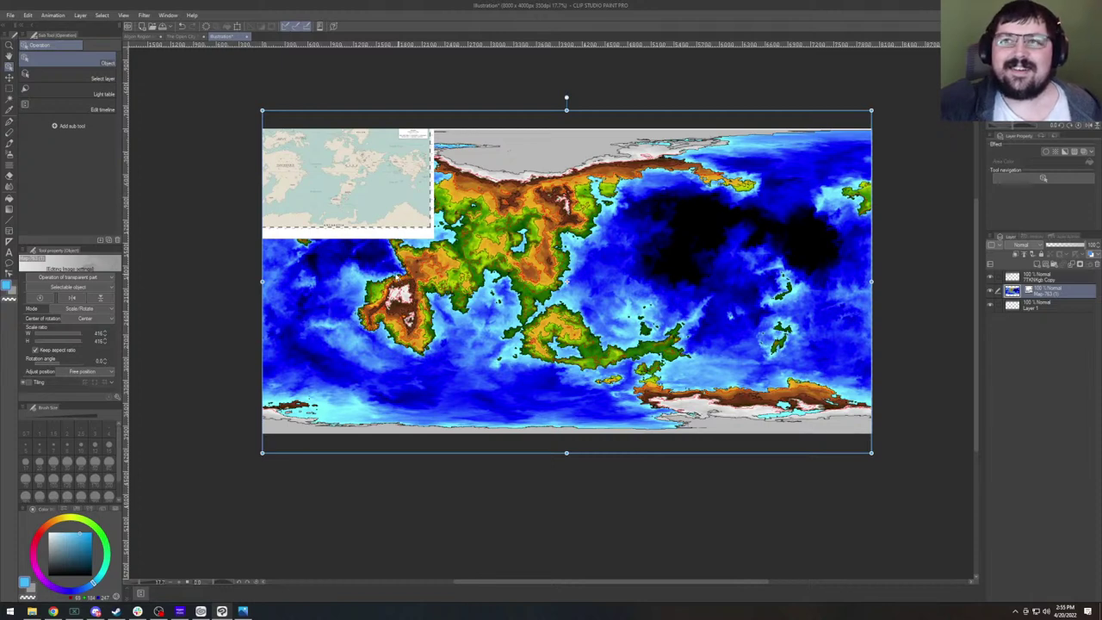
Lower the Map-763 layer's opacity to 41% and hide the layer.
scroll(387, 234, "up", 2)
scroll(441, 244, "down", 1)
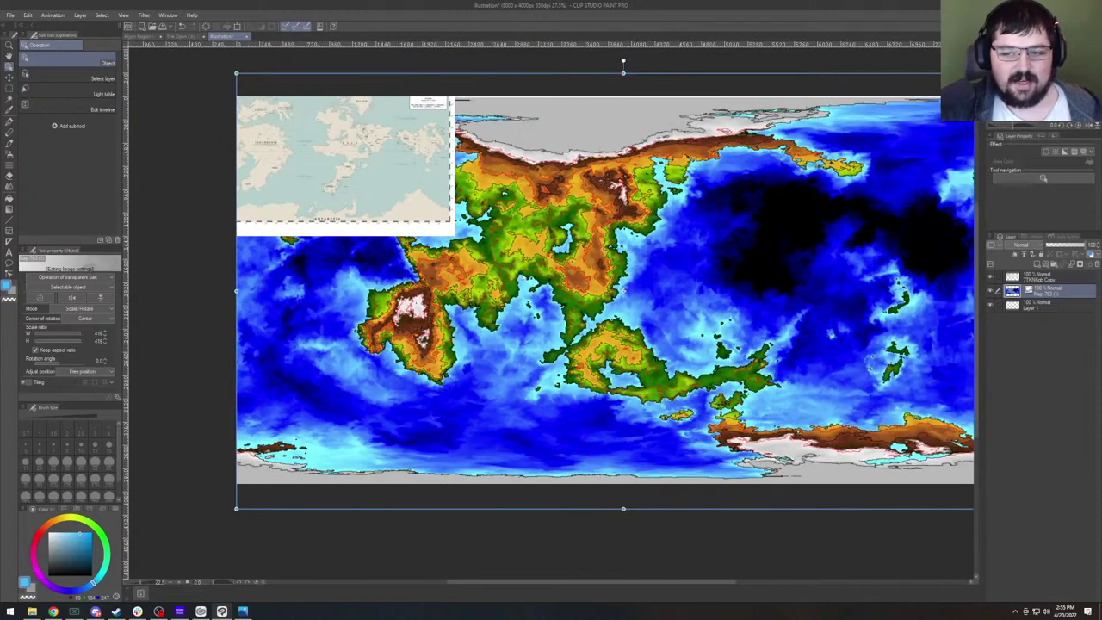
mouse_move(1076, 248)
left_mouse_down()
mouse_move(1052, 249)
mouse_move(1064, 251)
left_mouse_up()
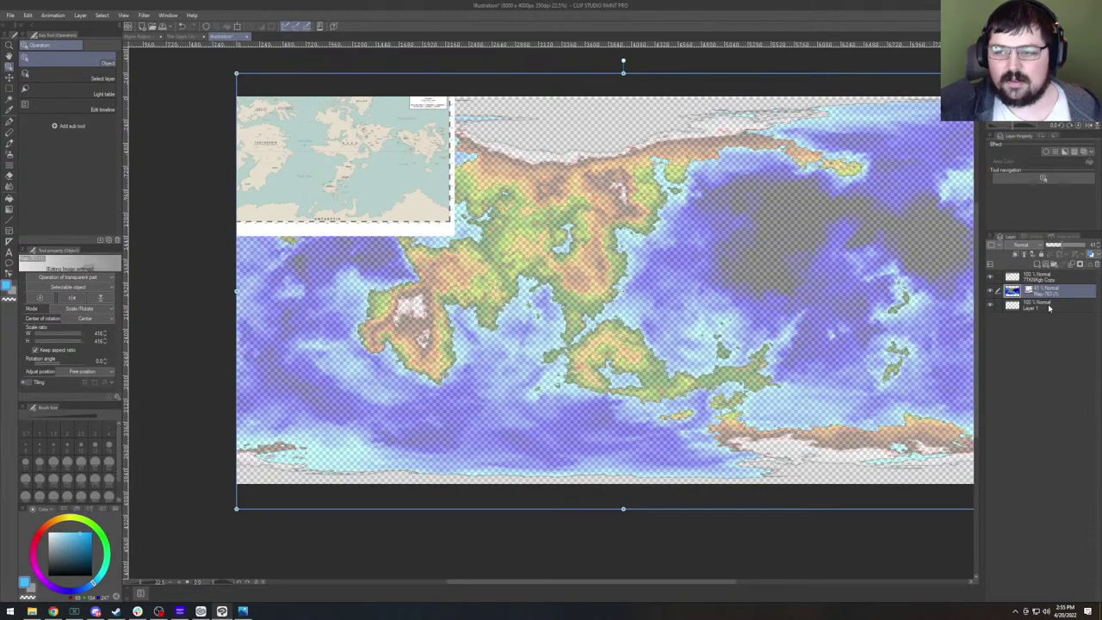
left_click(991, 291)
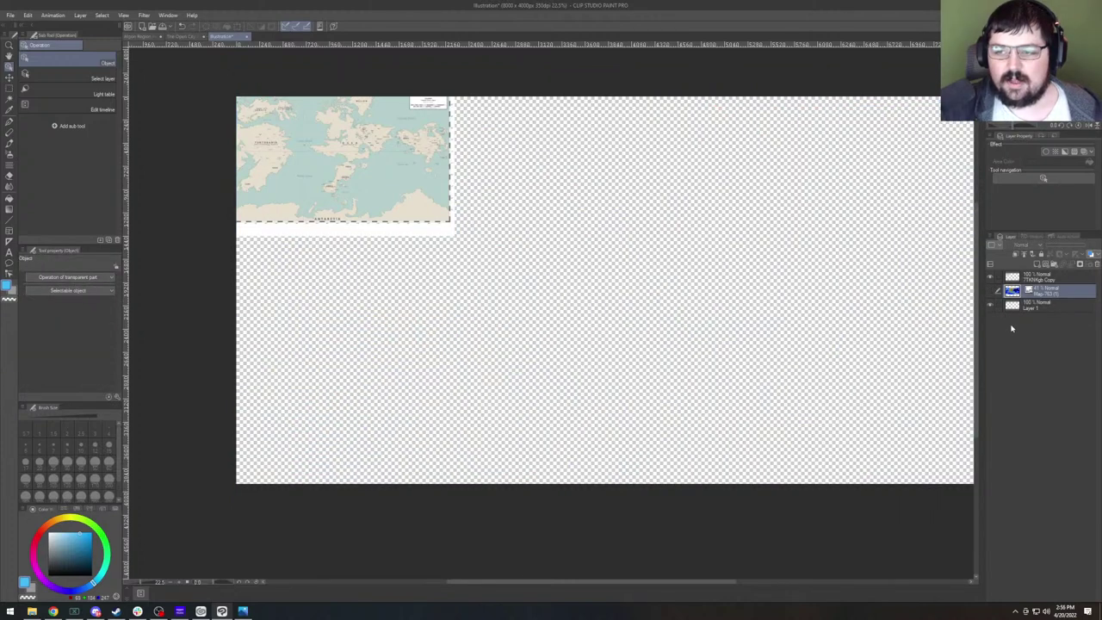
Make Layer 1 active and sample the pale blue-green ocean colour from the world map as the drawing colour.
left_click(1048, 309)
scroll(328, 155, "up", 3)
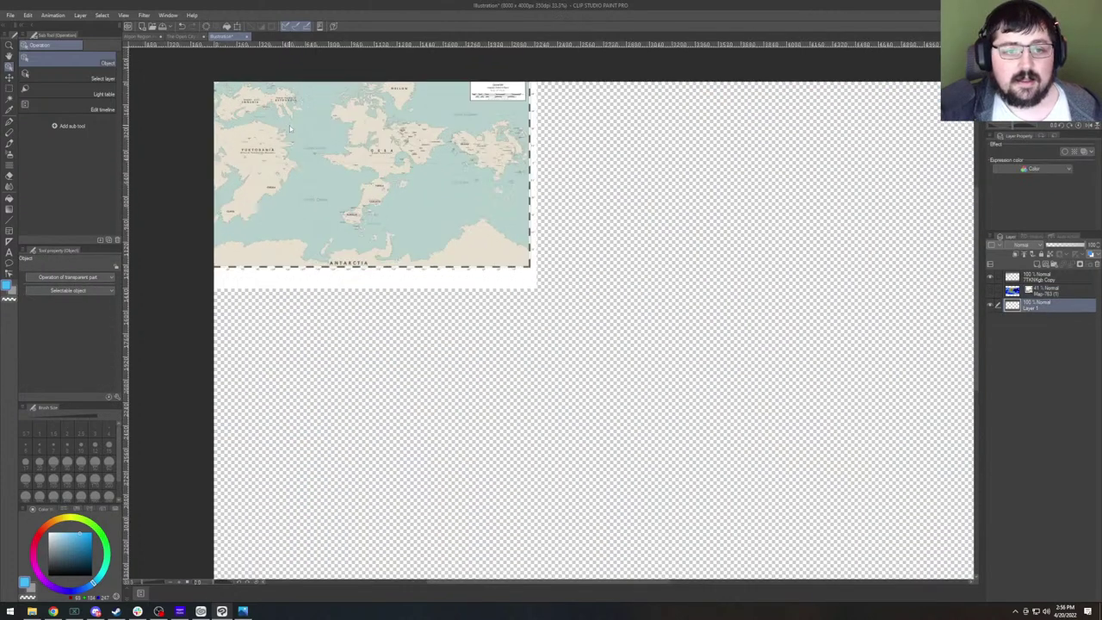
scroll(315, 176, "up", 3)
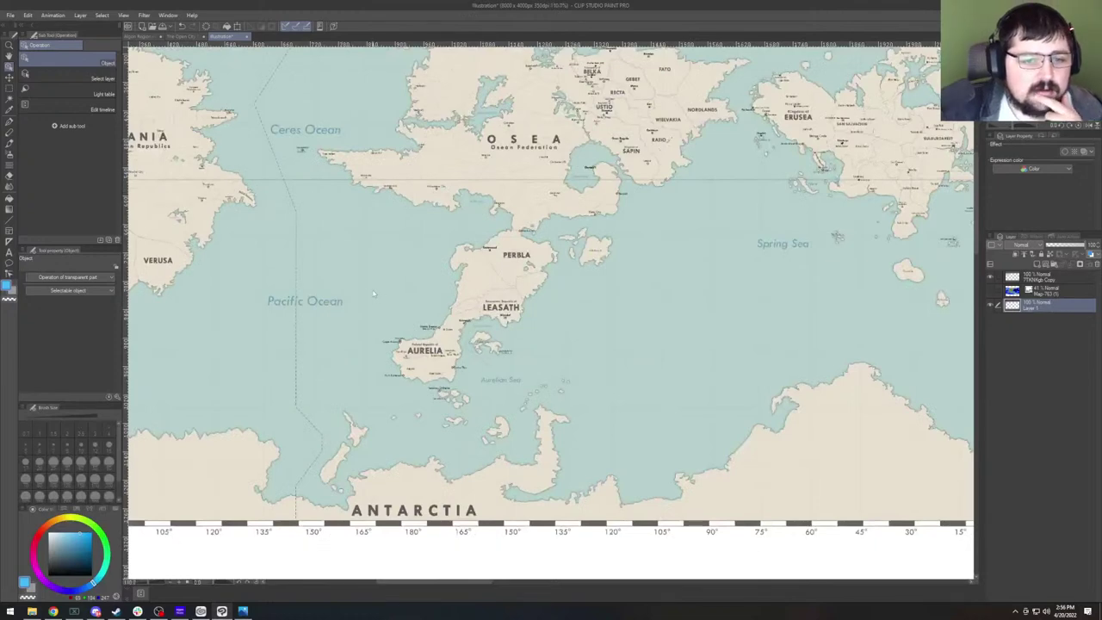
scroll(373, 290, "up", 2)
scroll(379, 261, "down", 2)
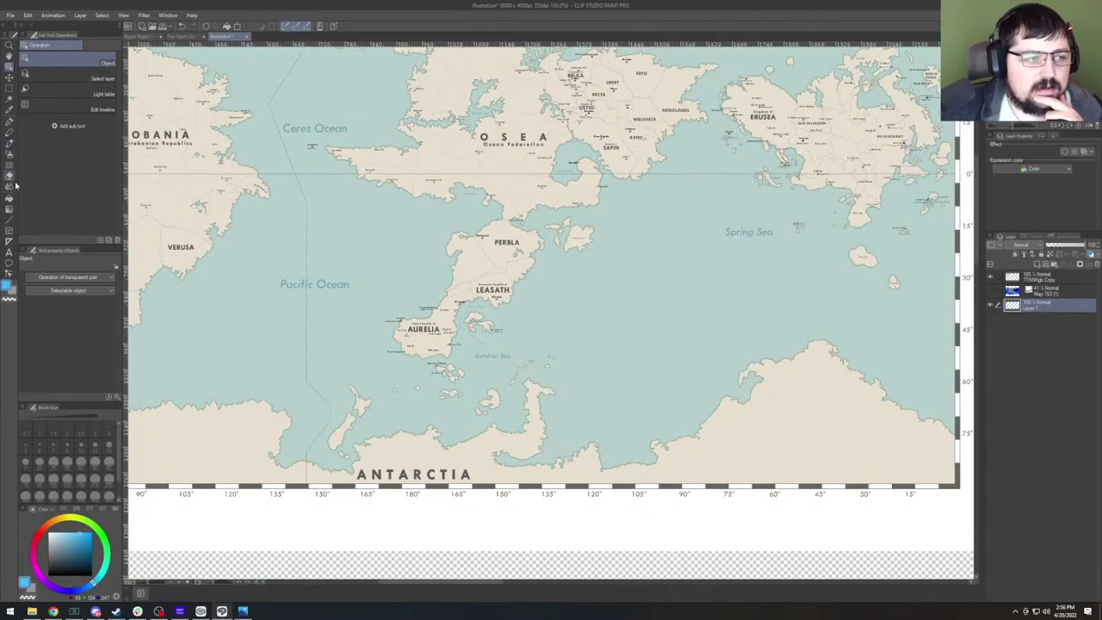
left_click(9, 110)
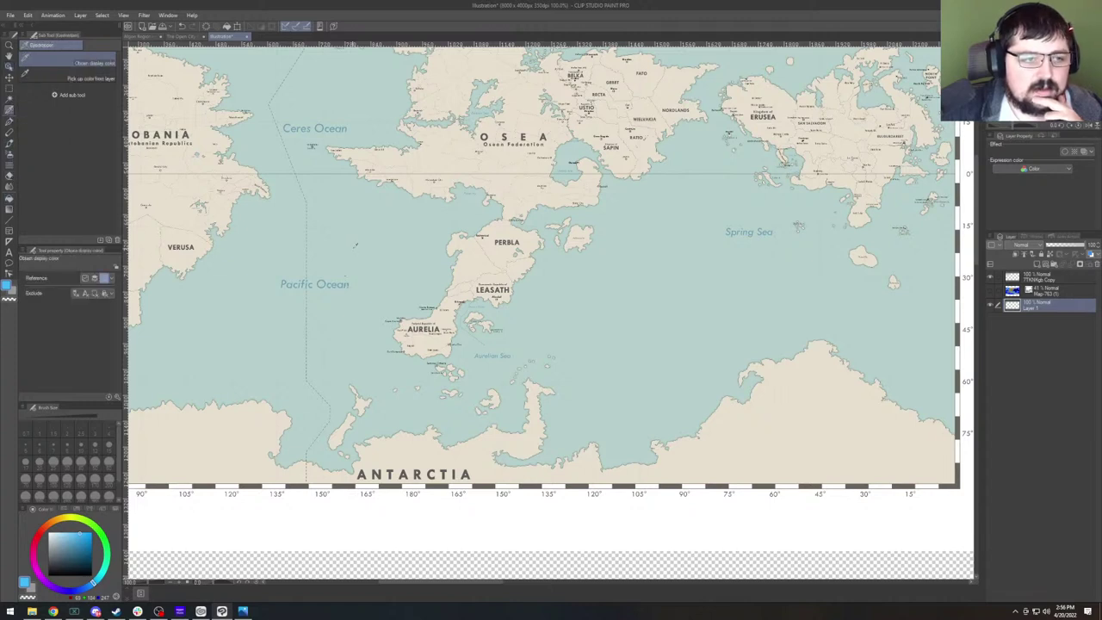
left_click(272, 310)
scroll(228, 372, "down", 8)
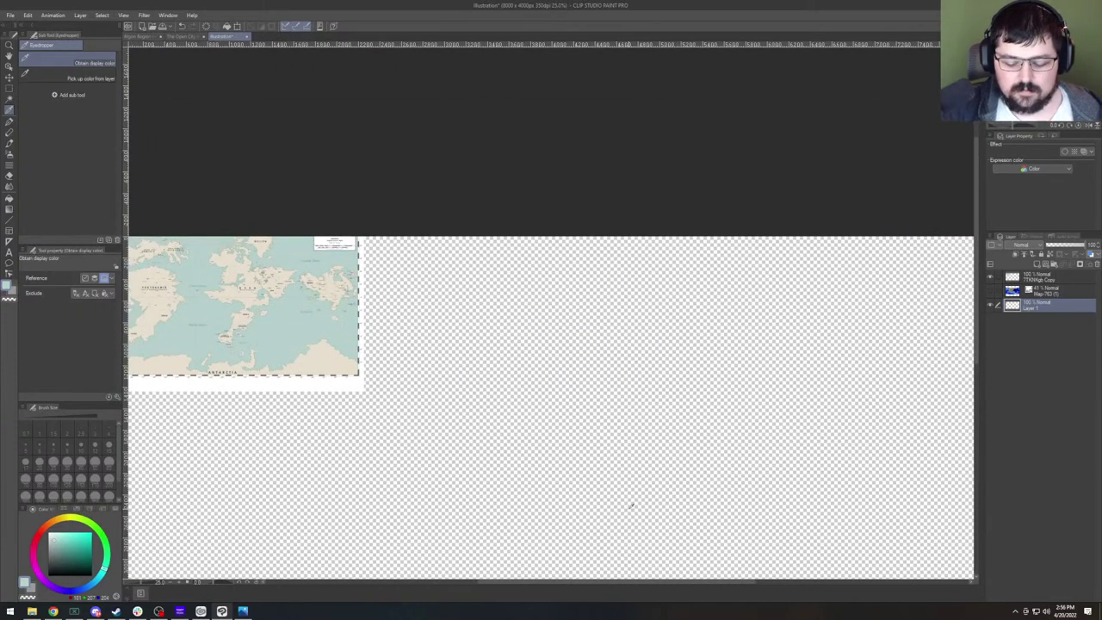
Fill the whole of Layer 1 with the sampled ocean colour.
left_click_drag(485, 406, 522, 315)
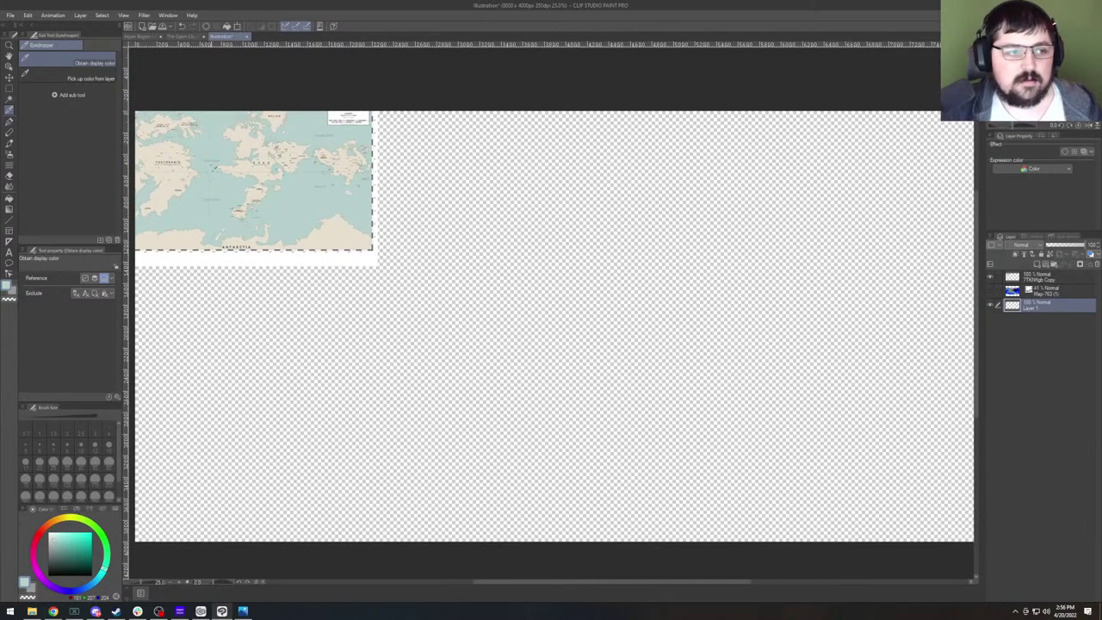
left_click(9, 199)
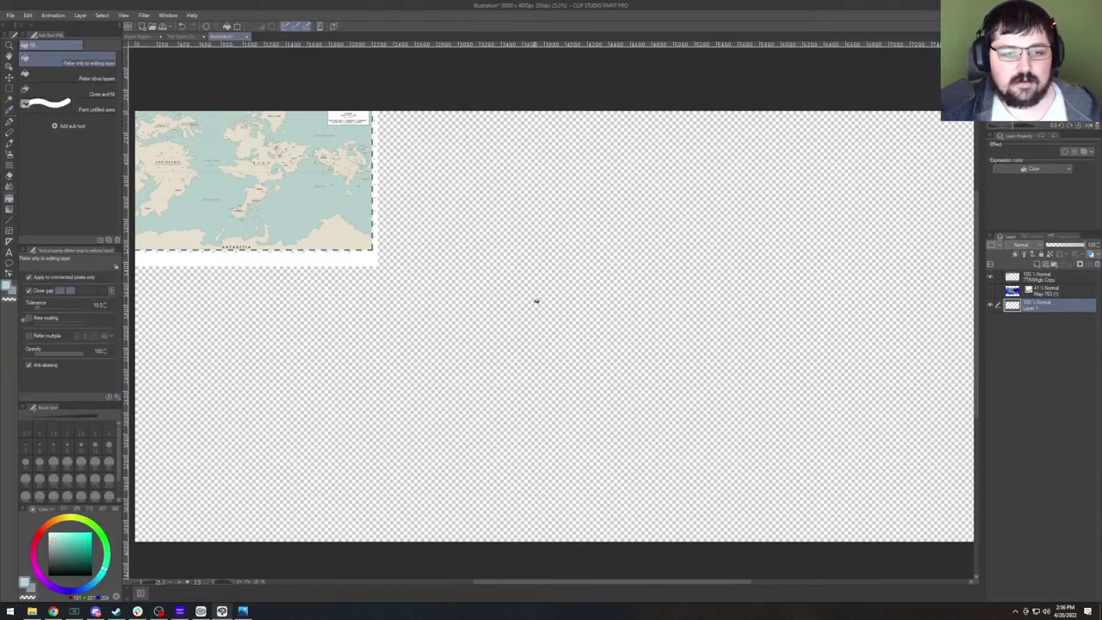
left_click(534, 305)
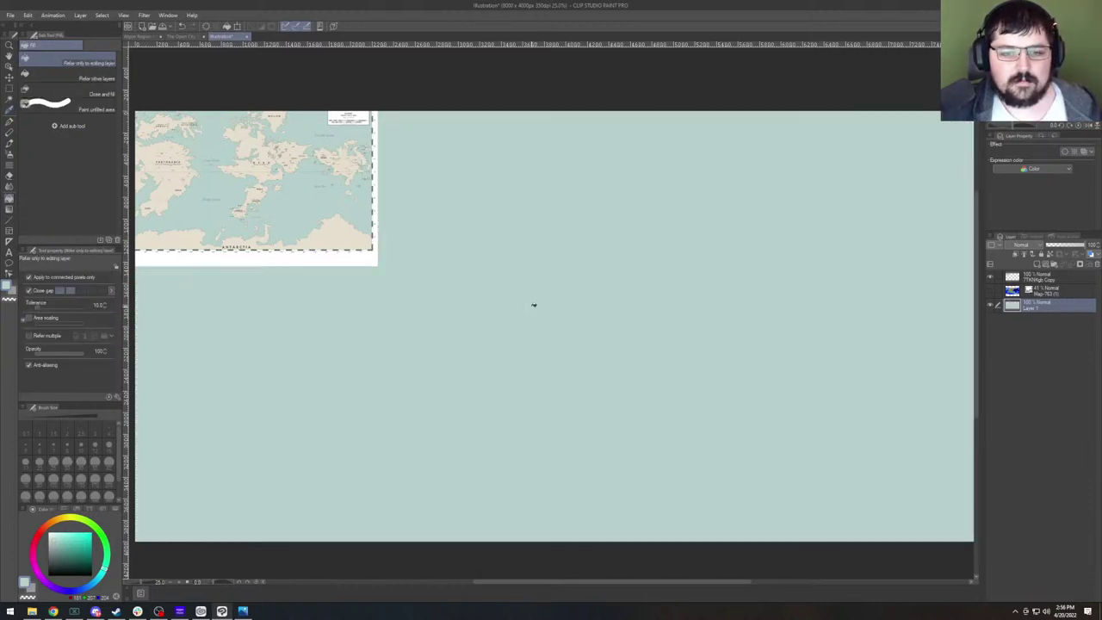
Examine the reference world map's continents, coastlines and labels up close and against the full ocean-coloured canvas.
scroll(469, 284, "down", 2)
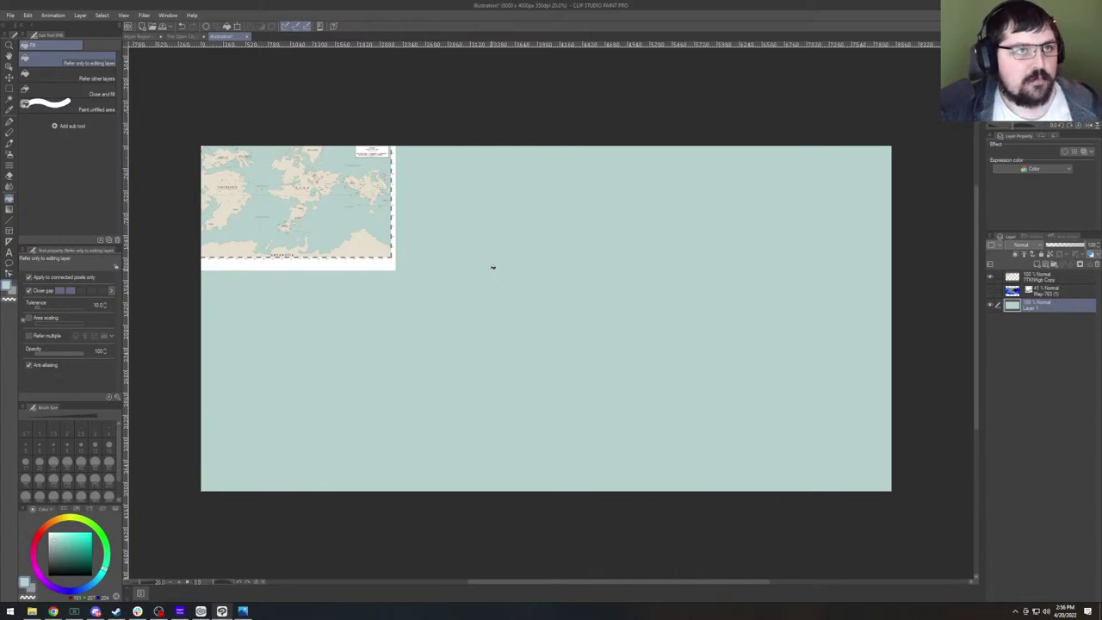
scroll(235, 181, "up", 10)
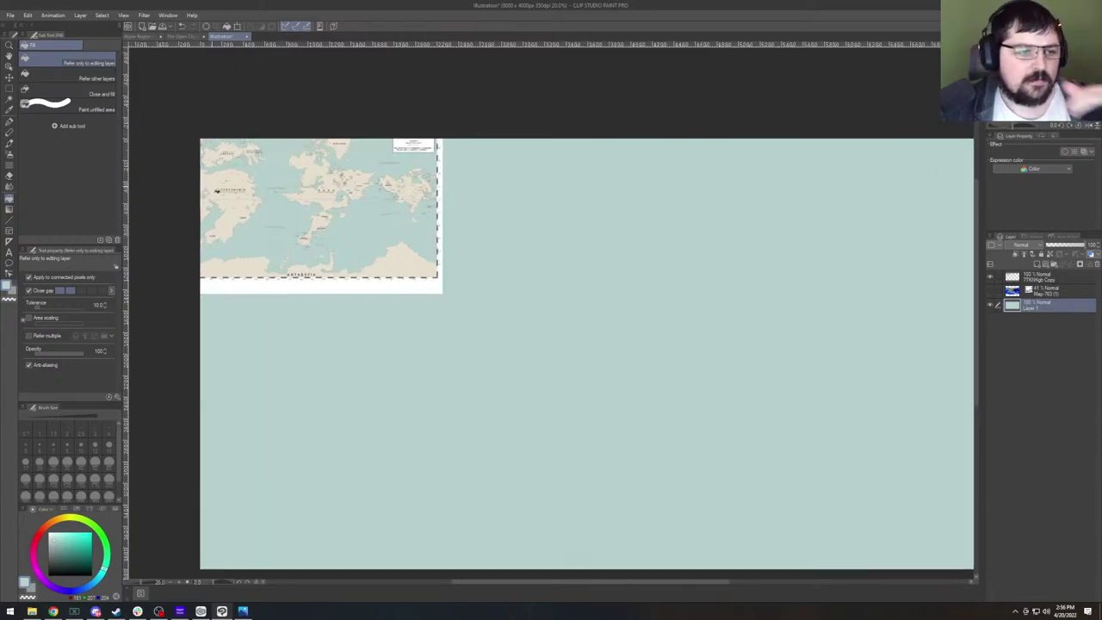
scroll(235, 181, "up", 1)
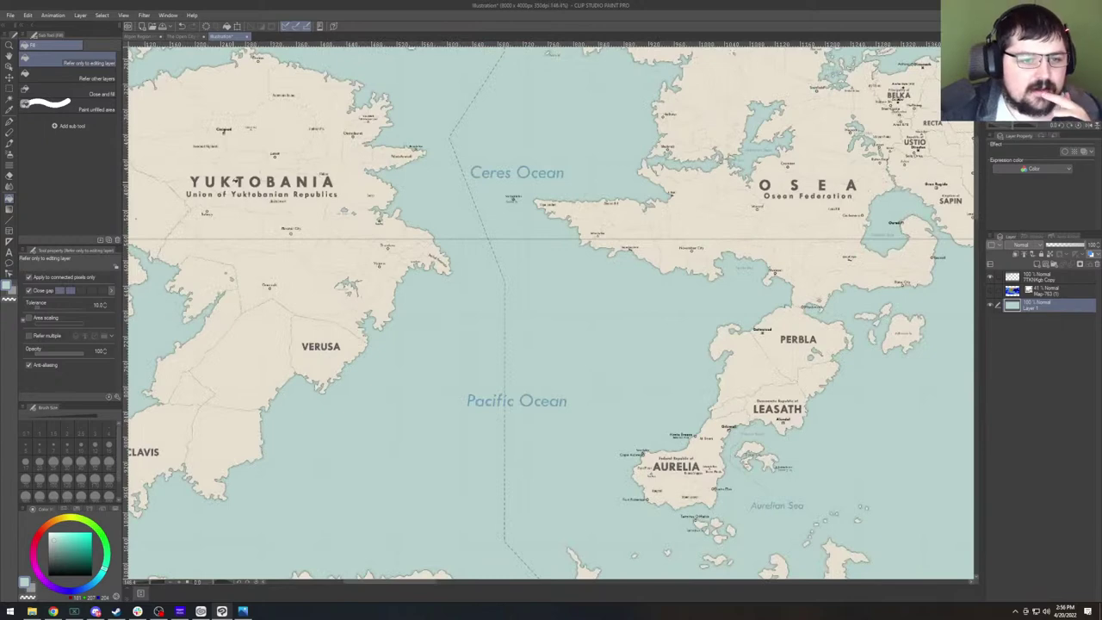
scroll(235, 181, "down", 3)
scroll(488, 209, "down", 1)
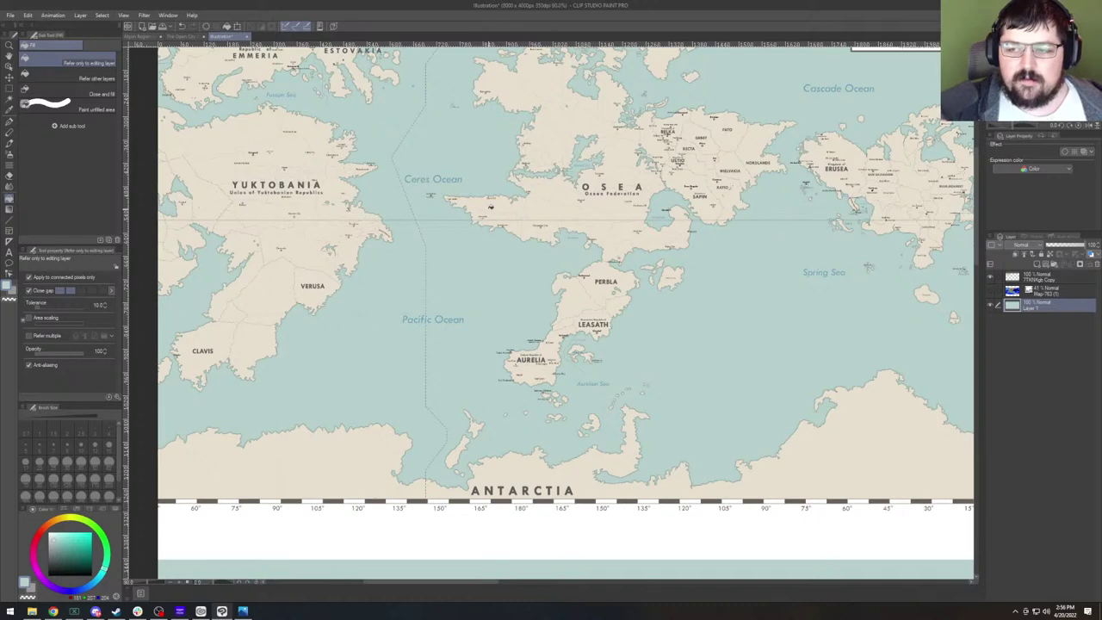
scroll(540, 205, "down", 2)
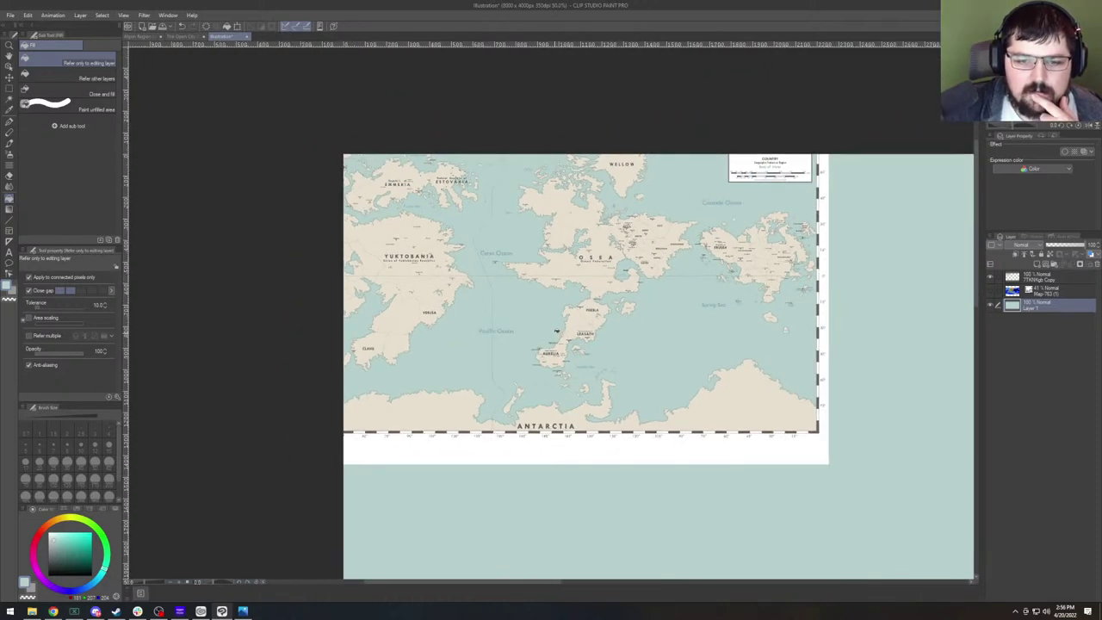
scroll(583, 258, "down", 3)
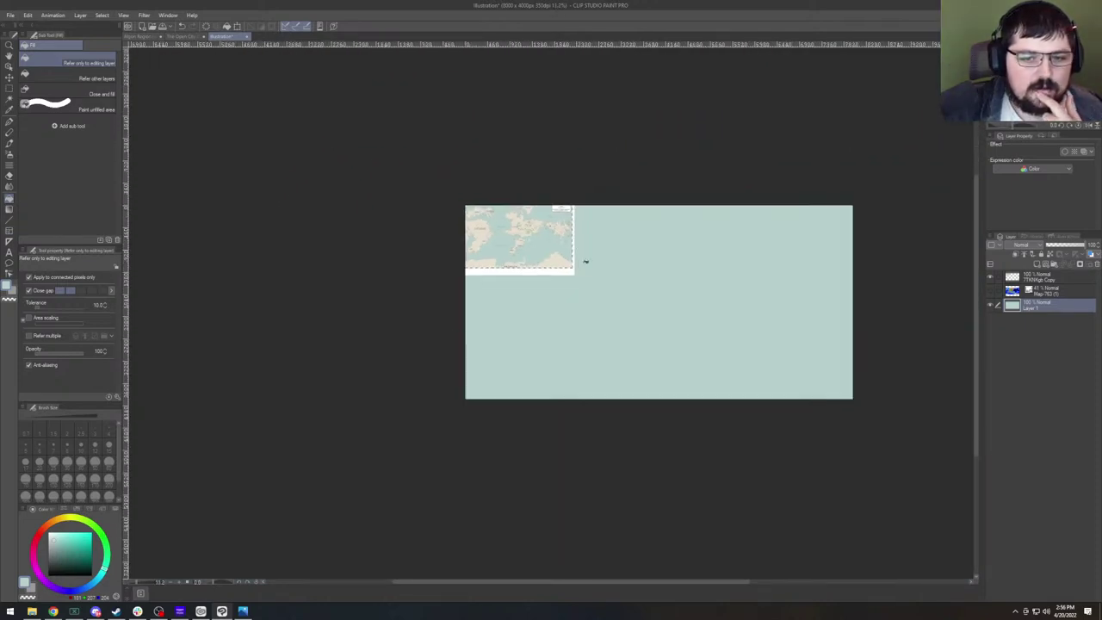
scroll(759, 301, "up", 3)
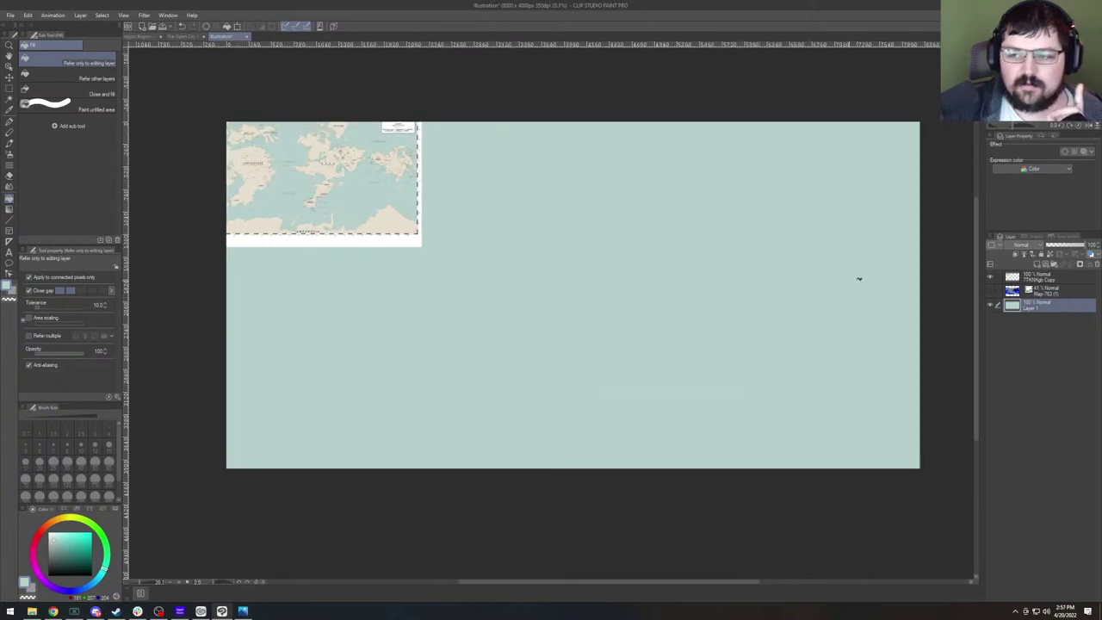
Hide the world map reference layer, add a new raster layer above Layer 1 and set it as a draft layer.
left_click(990, 278)
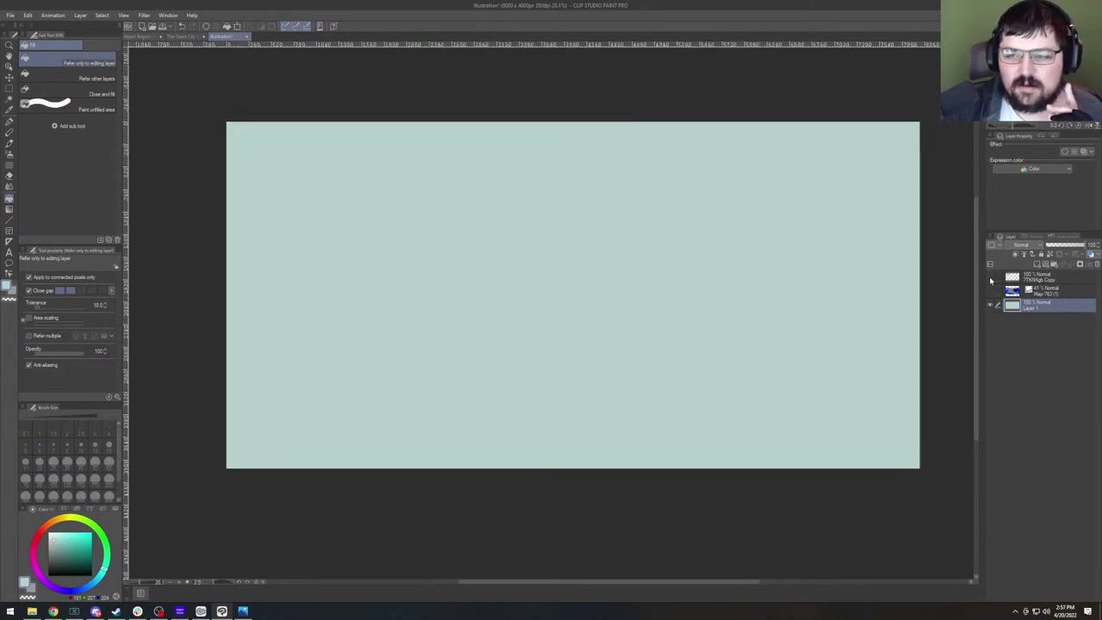
left_click(990, 278)
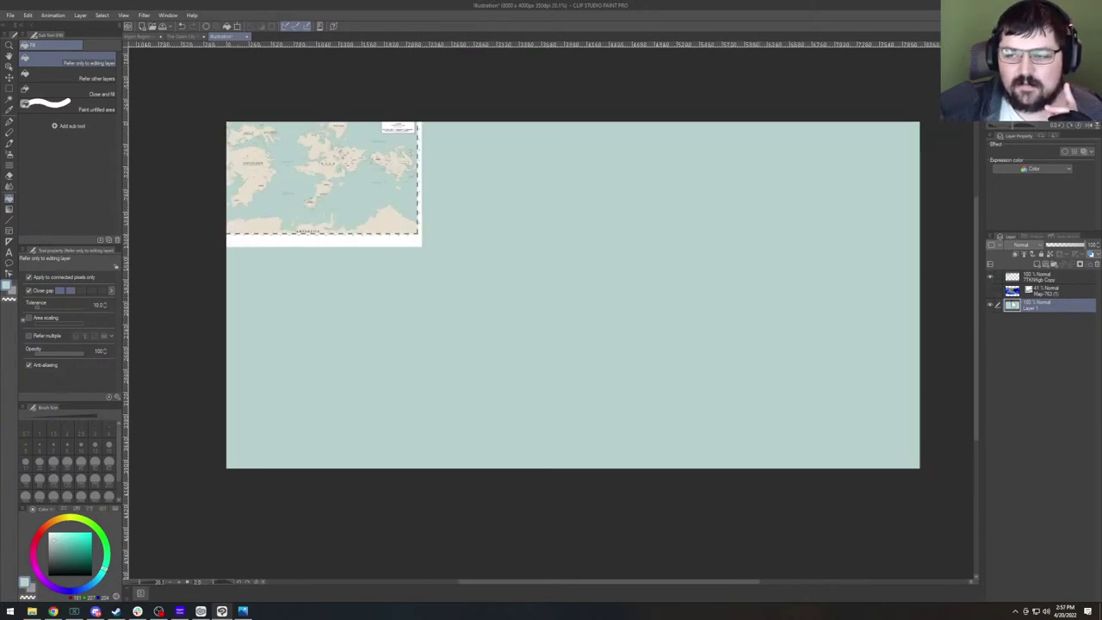
left_click(990, 278)
left_click(1038, 266)
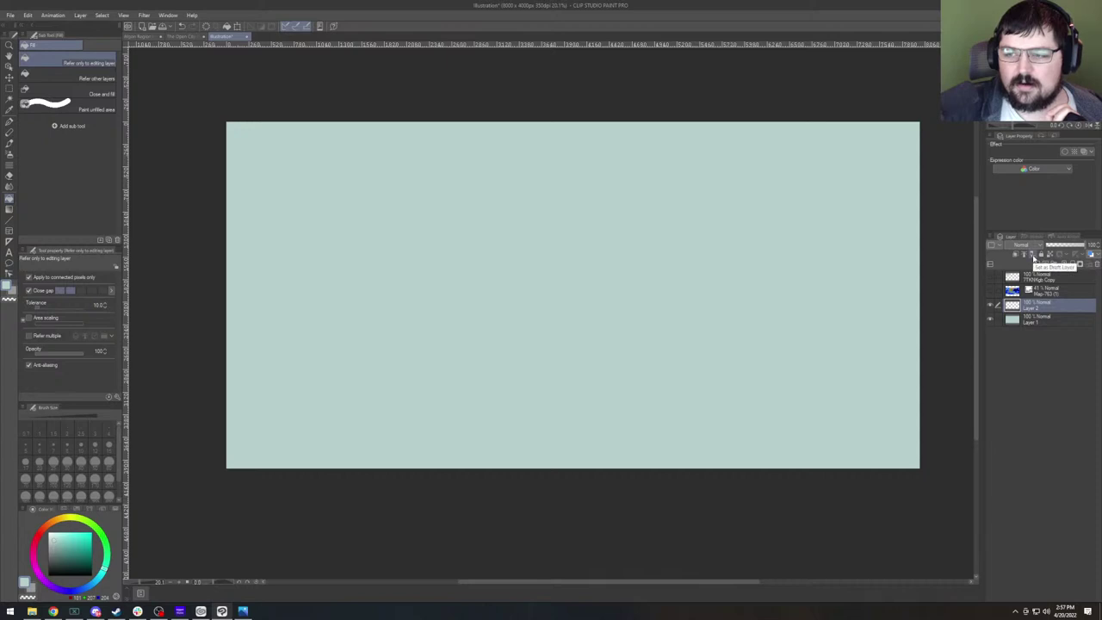
left_click(1033, 258)
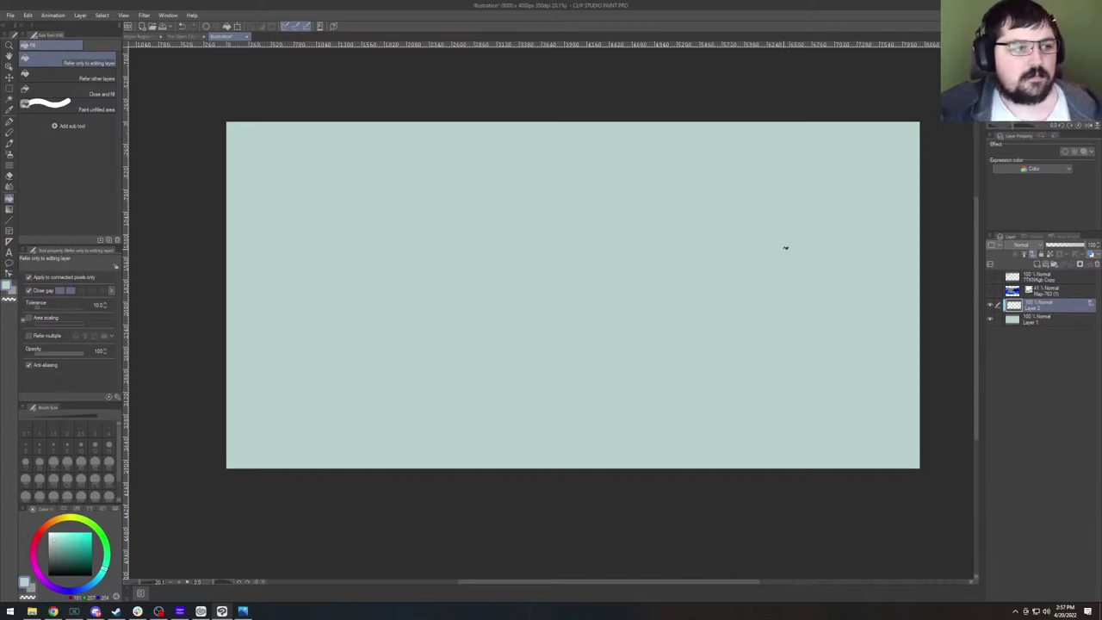
Choose the G-pen with black as the main colour and white as the sub colour, and show the Map-763 terrain layer.
left_click(8, 121)
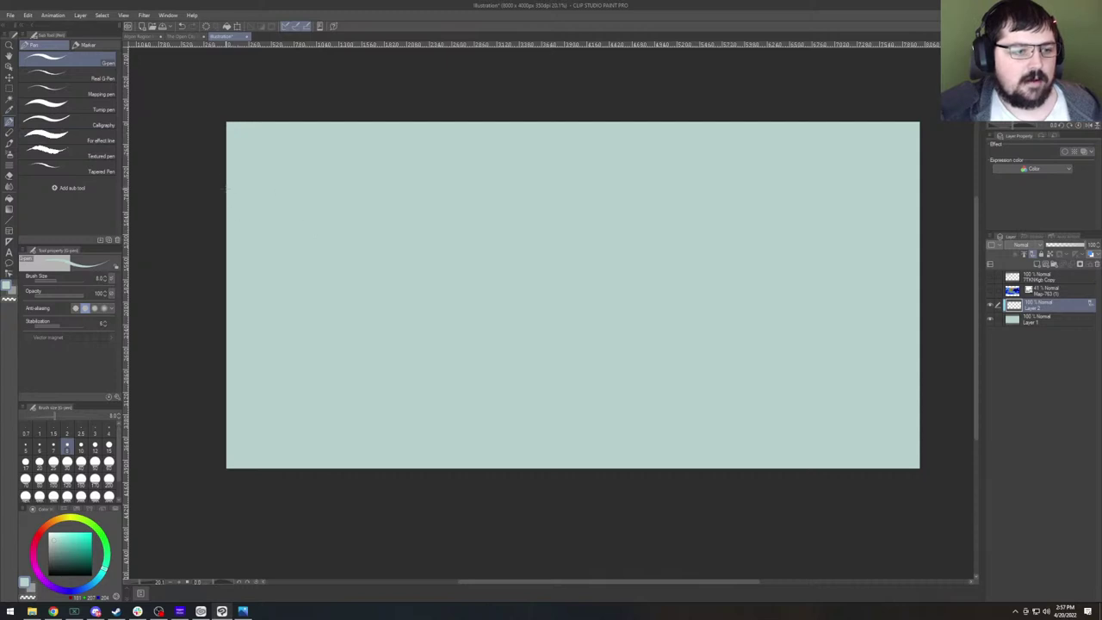
left_click(49, 575)
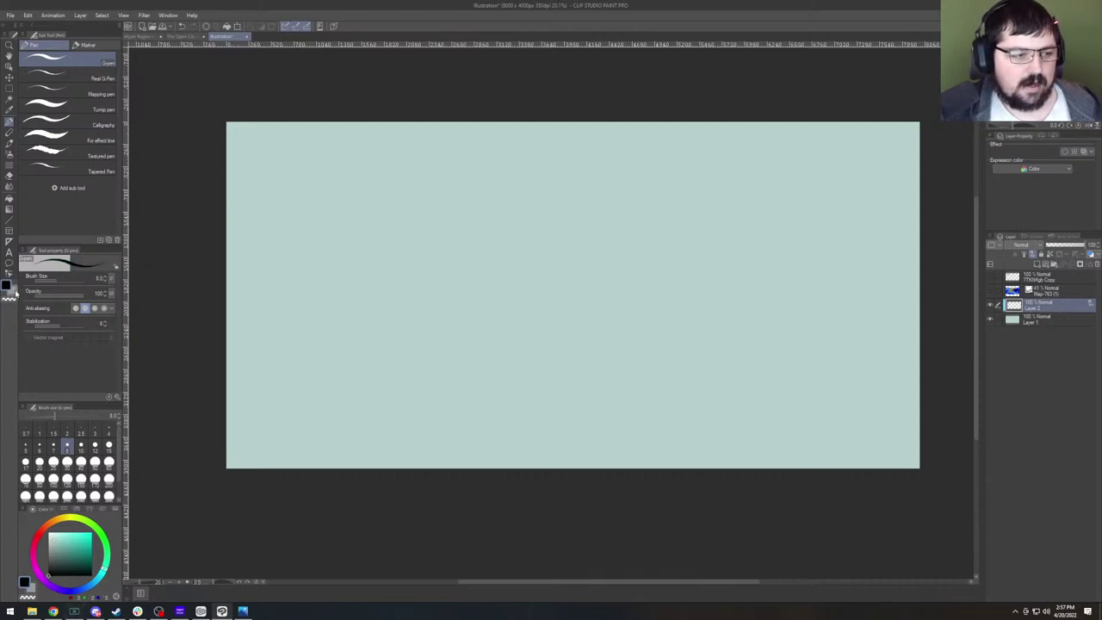
left_click(9, 289)
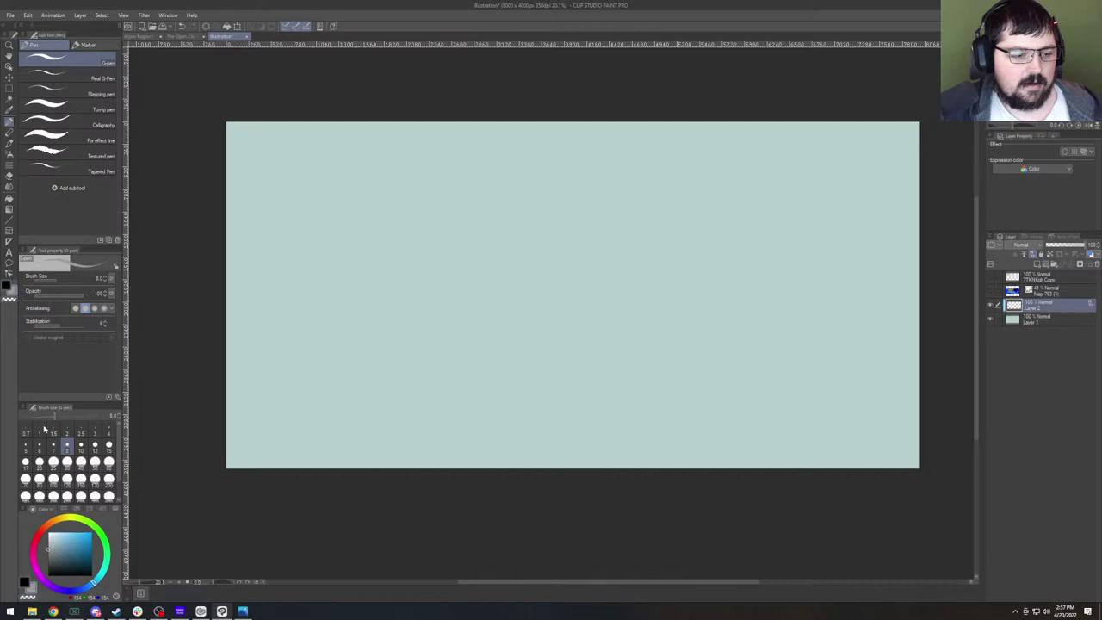
left_click(6, 286)
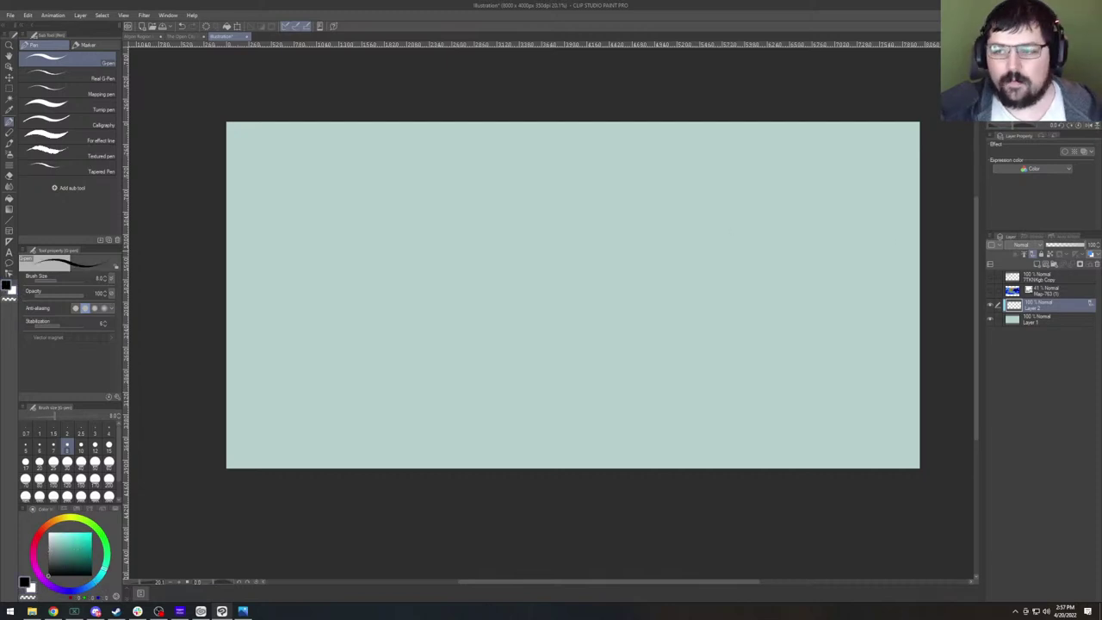
left_click(990, 291)
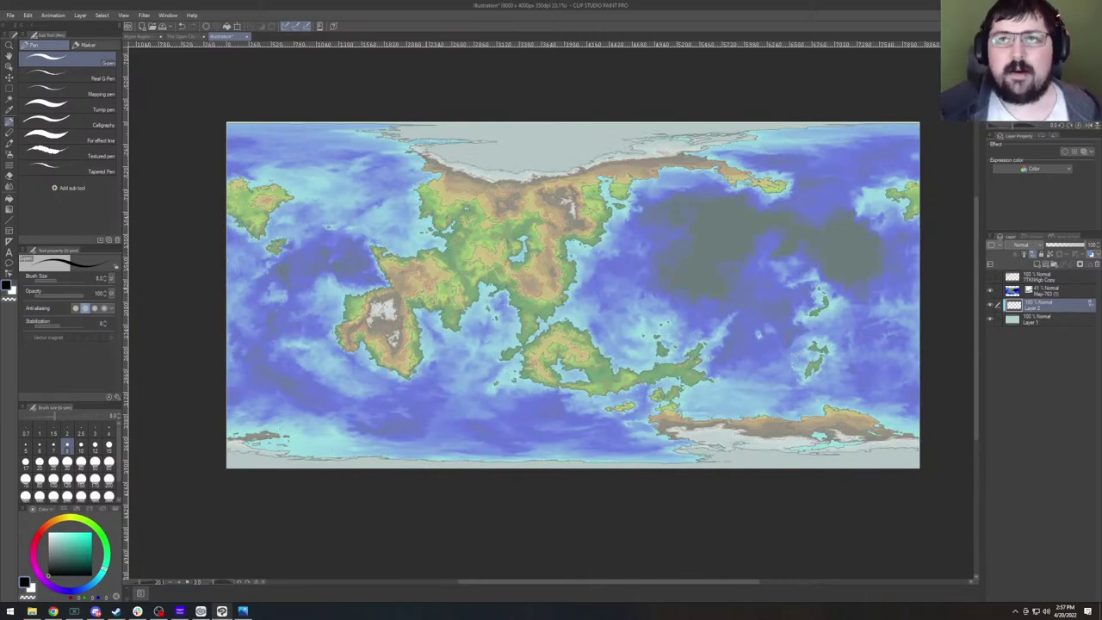
Examine the terrain map's western landmasses, central continent and northern ice cap, both up close and across the full canvas.
left_click_drag(334, 275, 302, 257)
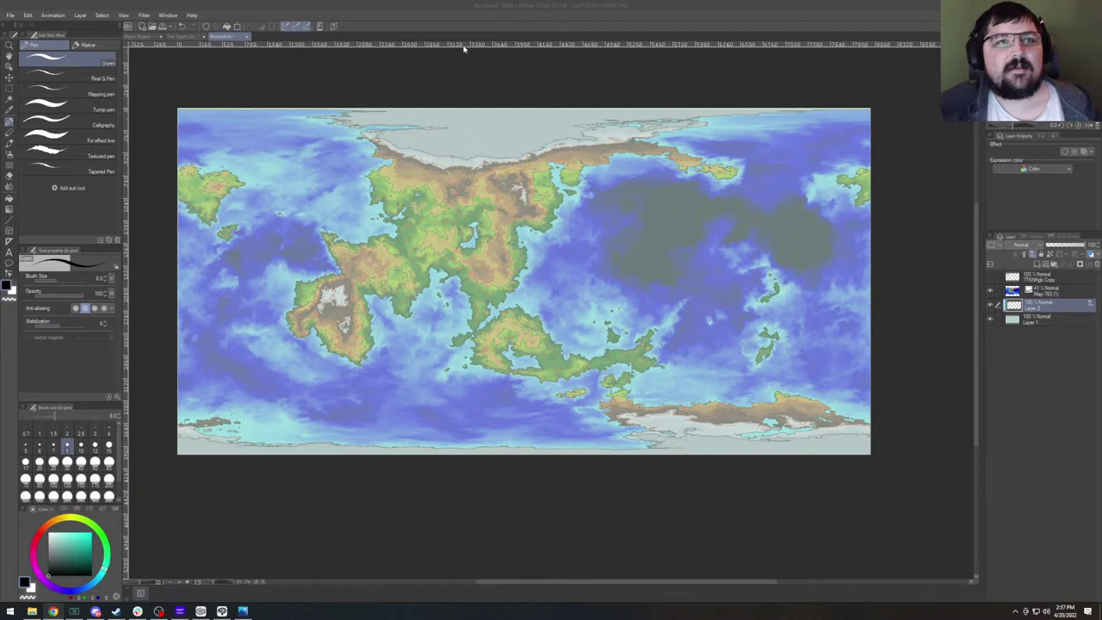
left_click(463, 10)
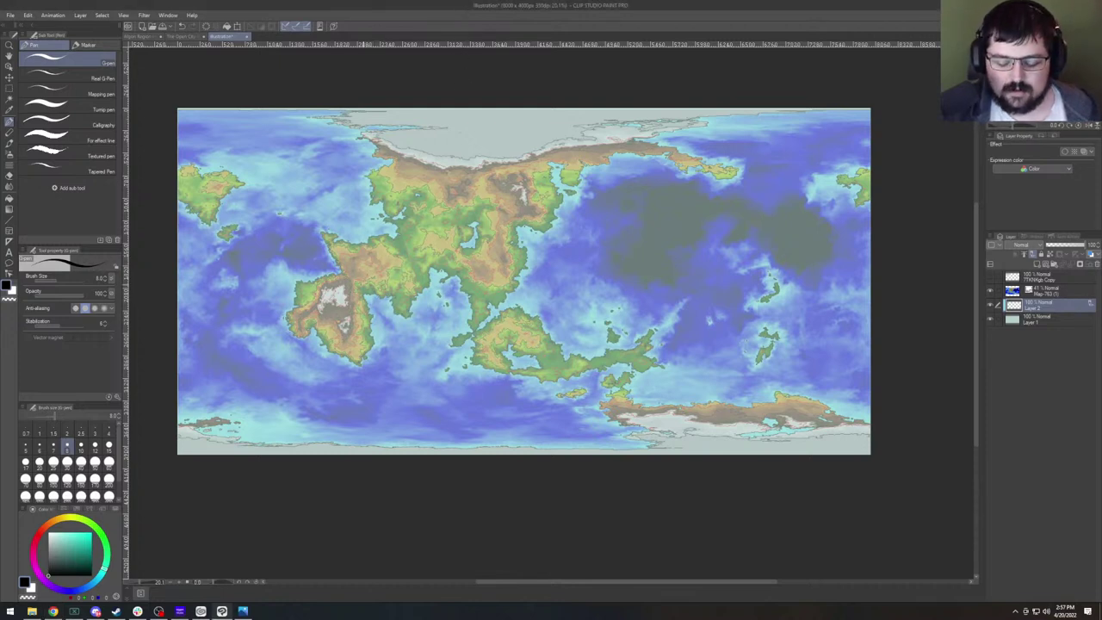
left_click_drag(321, 291, 346, 297)
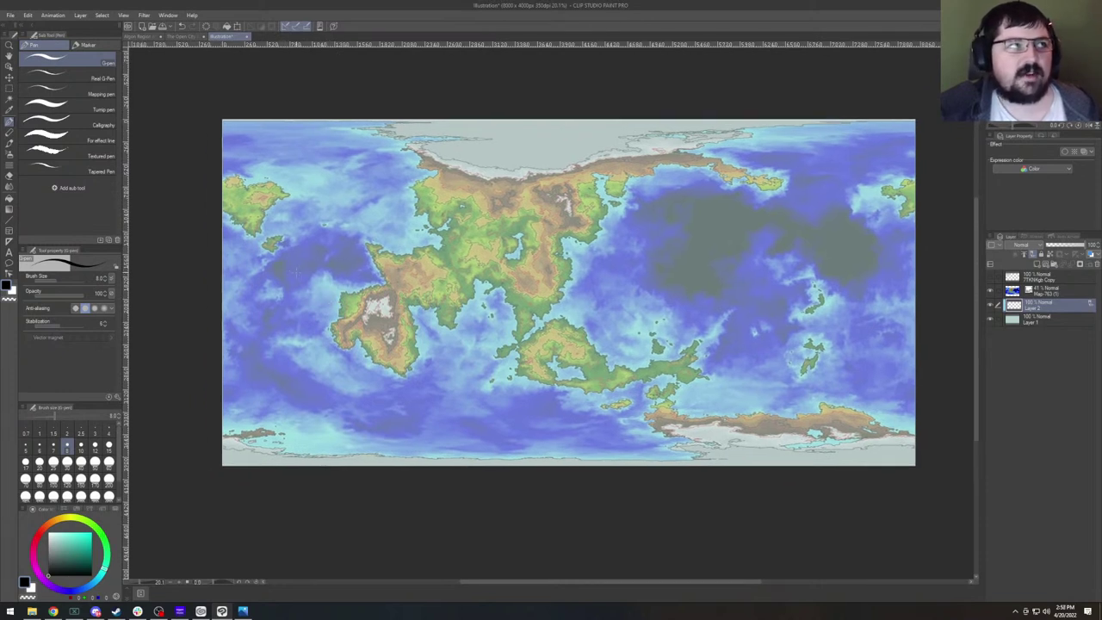
scroll(296, 272, "up", 3)
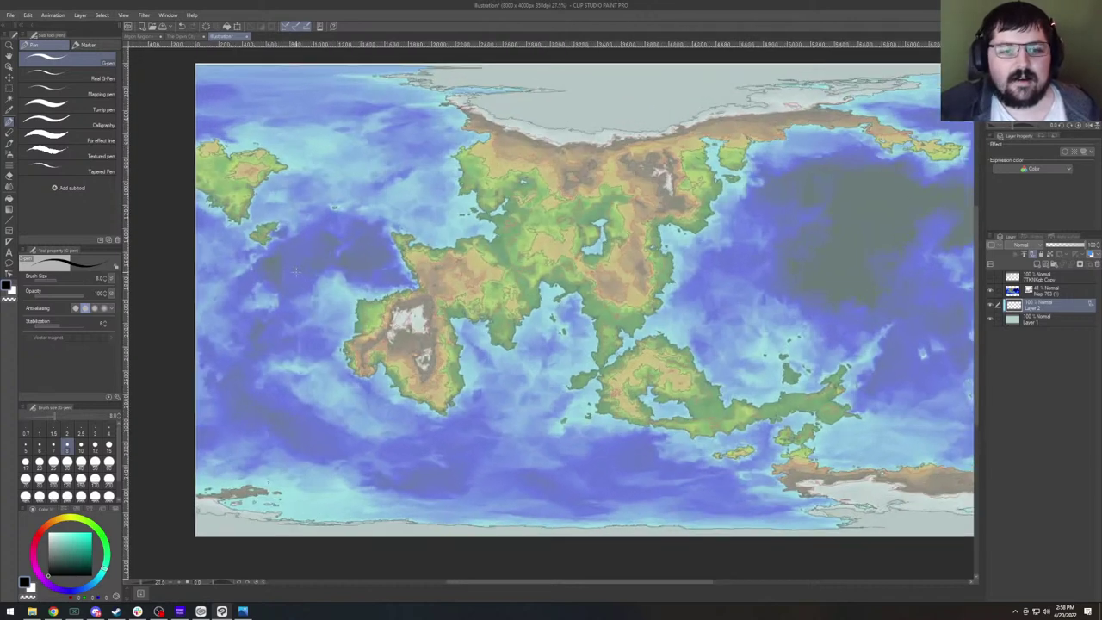
scroll(295, 272, "up", 2)
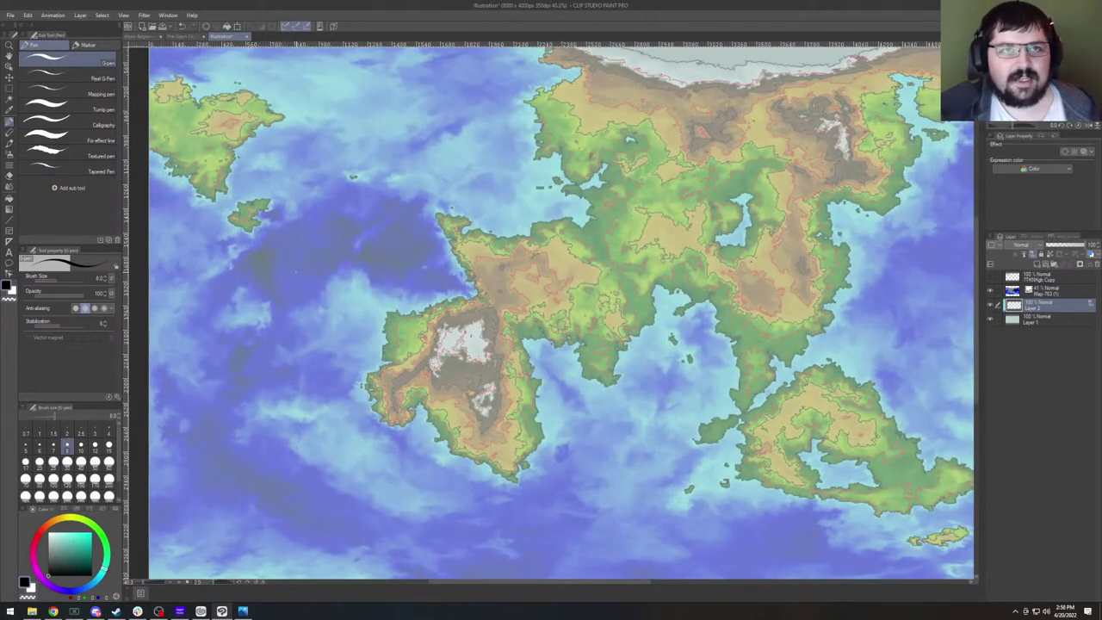
scroll(357, 297, "up", 2)
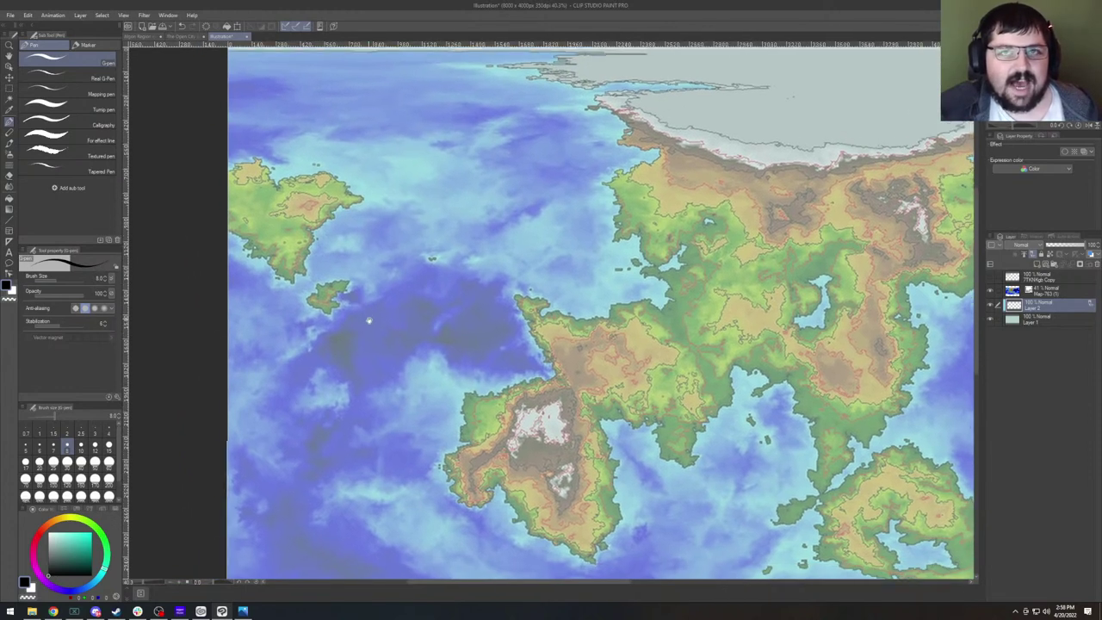
scroll(368, 321, "up", 1)
scroll(357, 323, "right", 1)
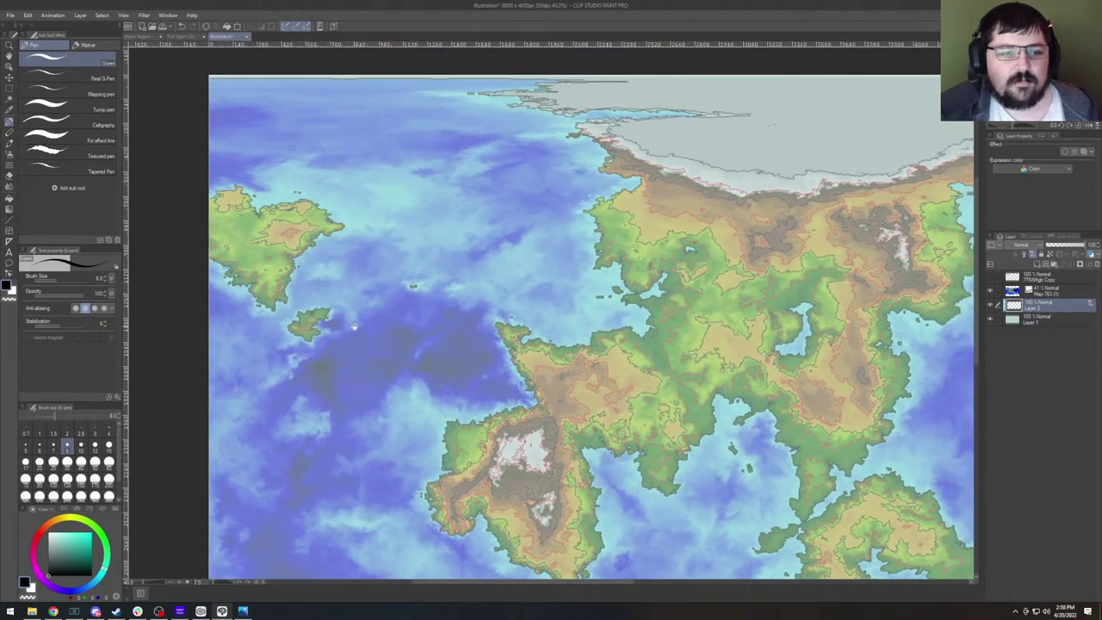
scroll(353, 327, "down", 5)
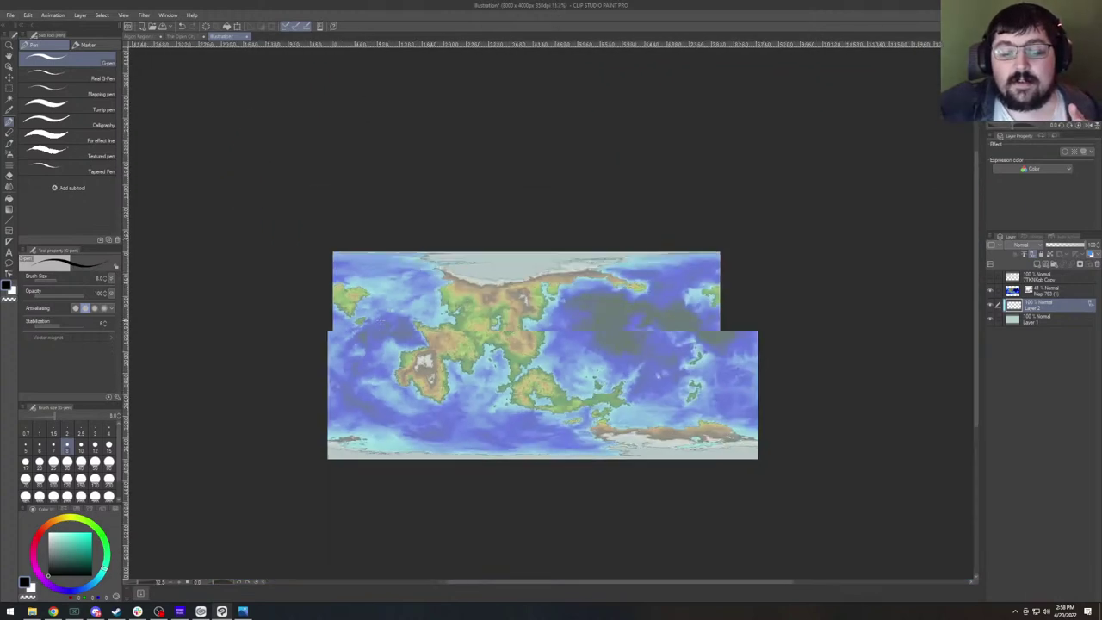
scroll(501, 399, "up", 2)
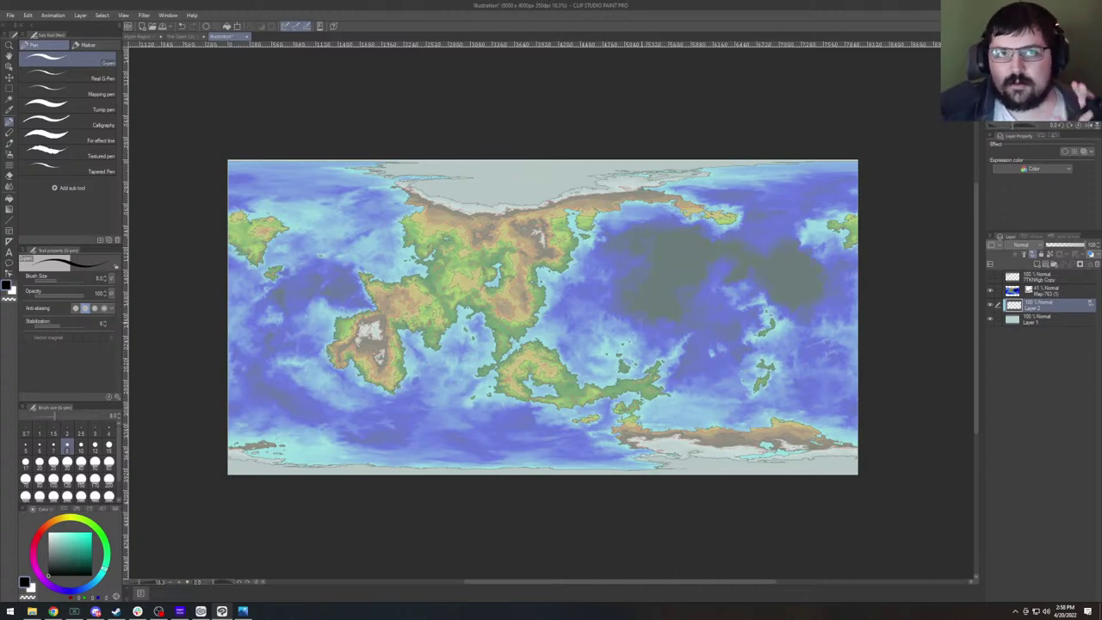
scroll(642, 316, "up", 1)
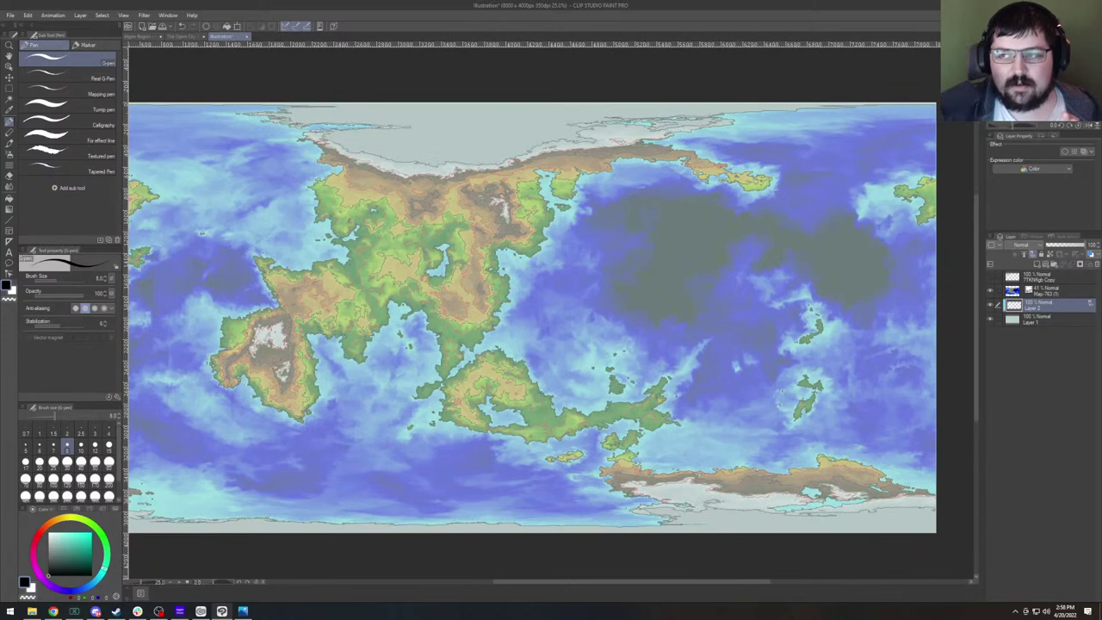
scroll(551, 316, "up", 1)
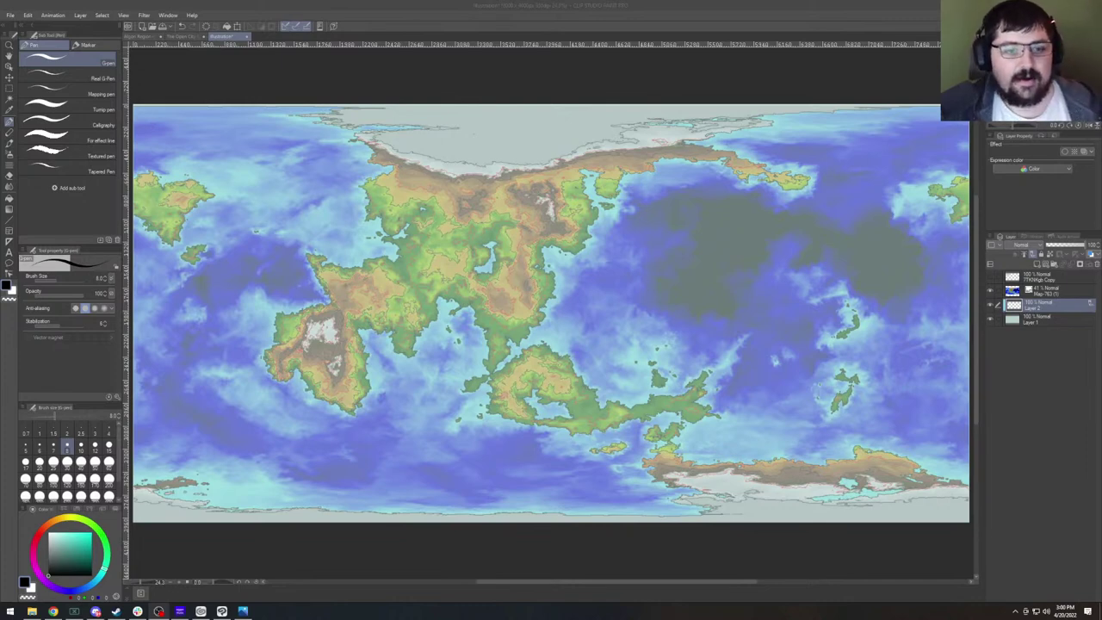
Inspect the terrain map's southeastern coastlines, island chains and southern polar landmass up close with the G-pen active.
scroll(253, 258, "up", 2)
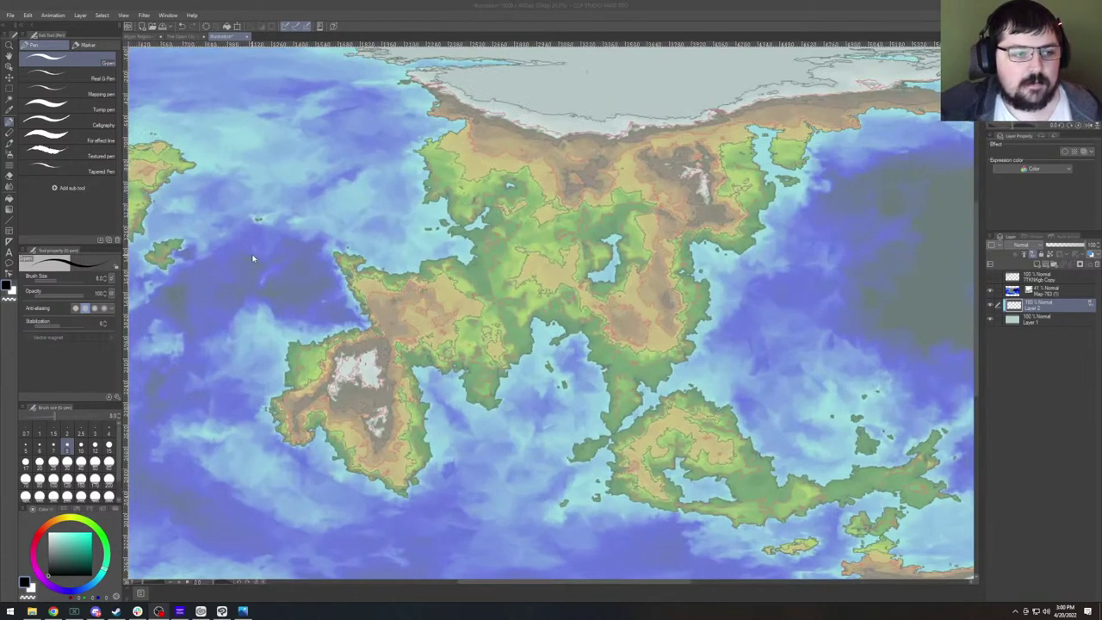
left_click(69, 61)
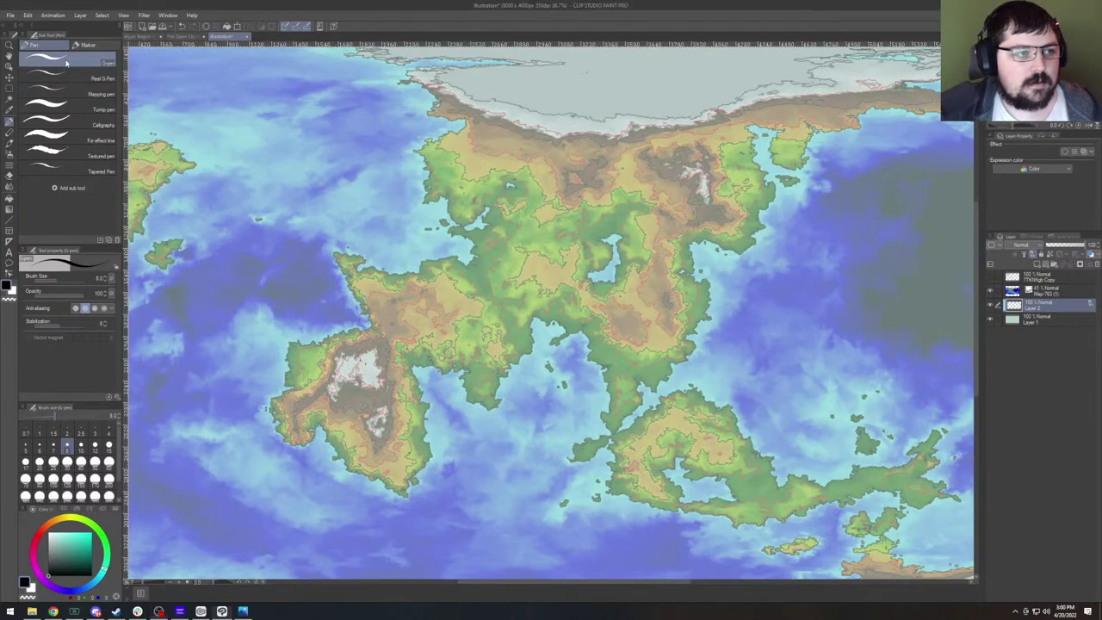
left_click_drag(350, 317, 387, 362)
scroll(363, 263, "down", 2)
scroll(387, 361, "up", 2)
left_click_drag(581, 485, 447, 251)
left_click_drag(509, 296, 449, 252)
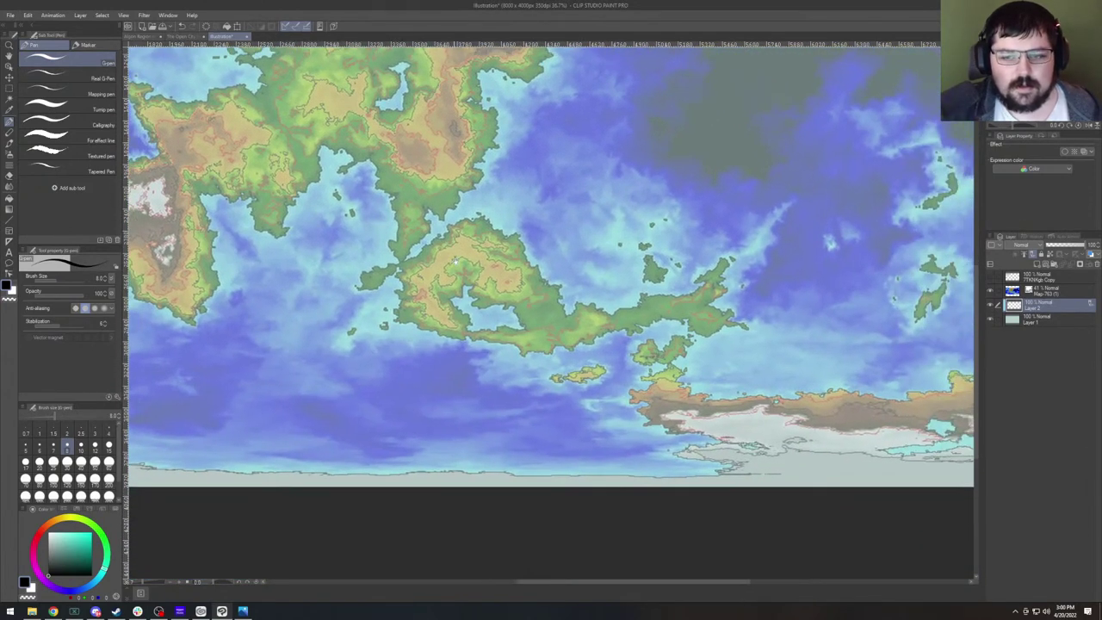
left_click_drag(534, 271, 449, 254)
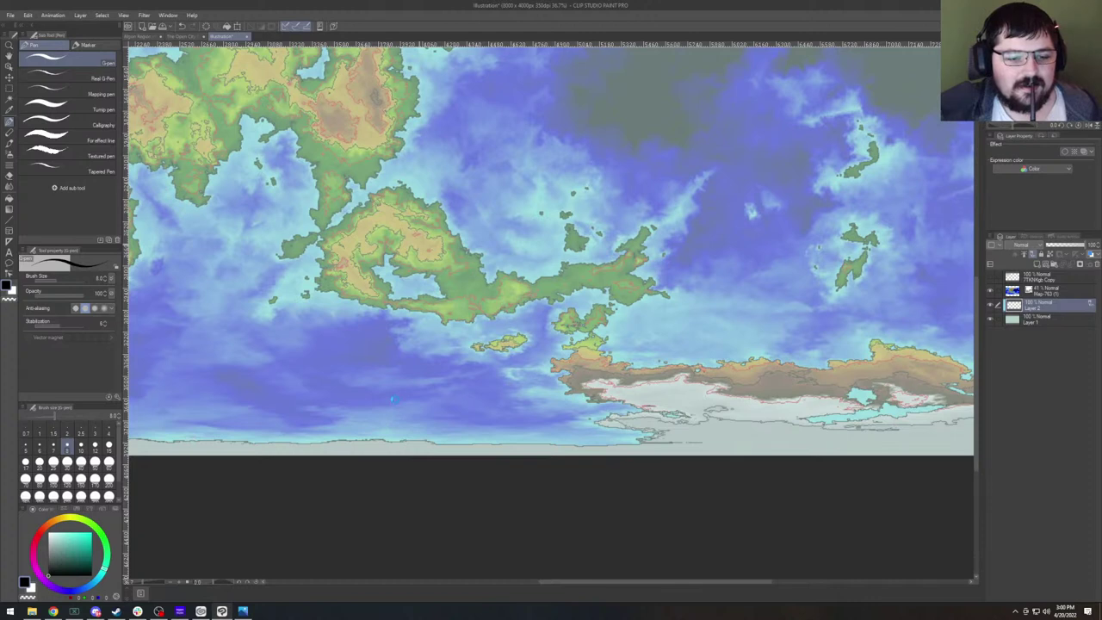
Open the preferences and check the canvas and file settings, including canvas recovery and save options.
key("ctrl+s")
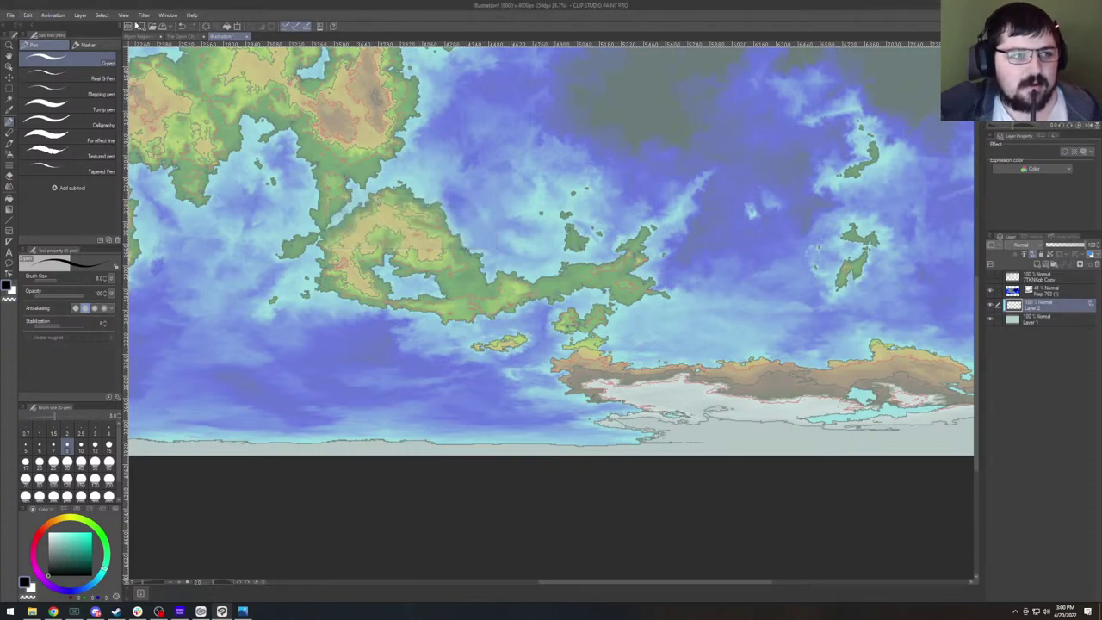
left_click(190, 15)
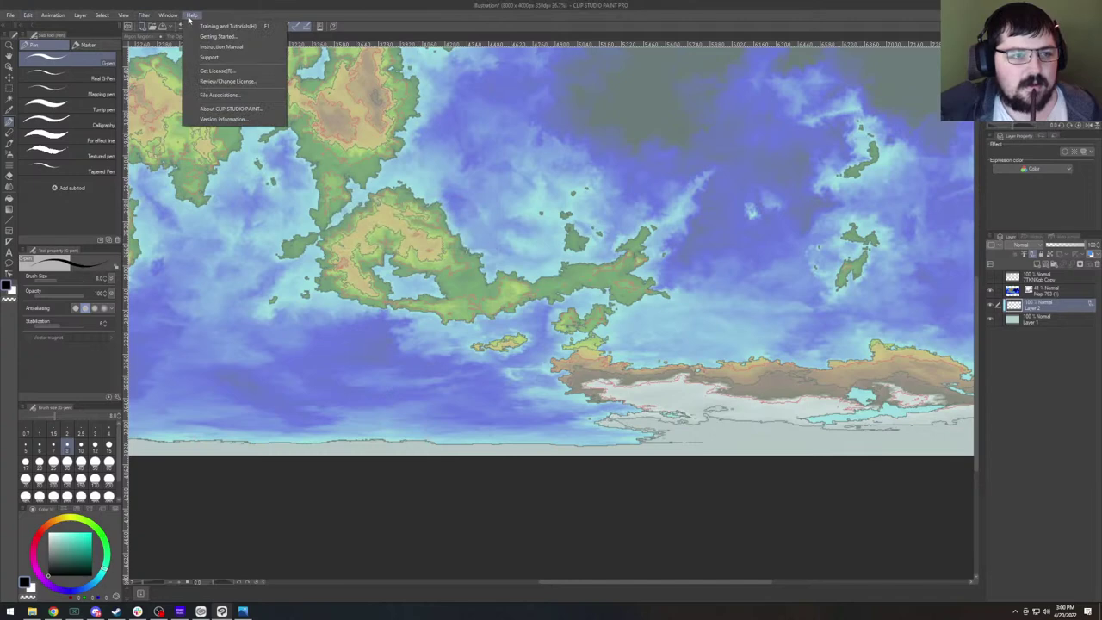
mouse_move(170, 20)
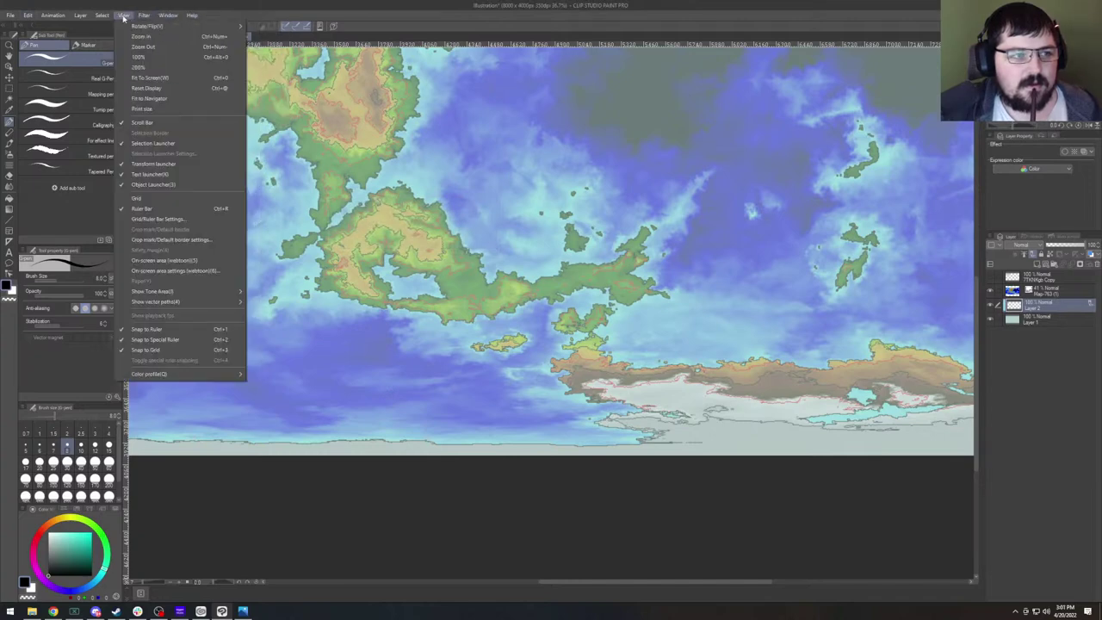
mouse_move(10, 19)
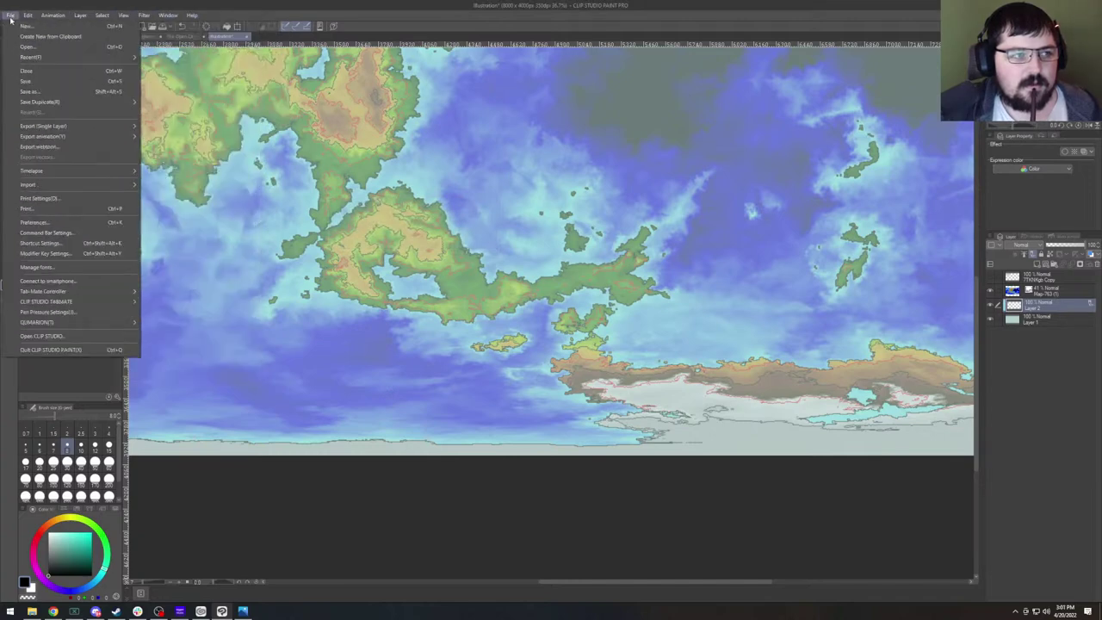
left_click(38, 222)
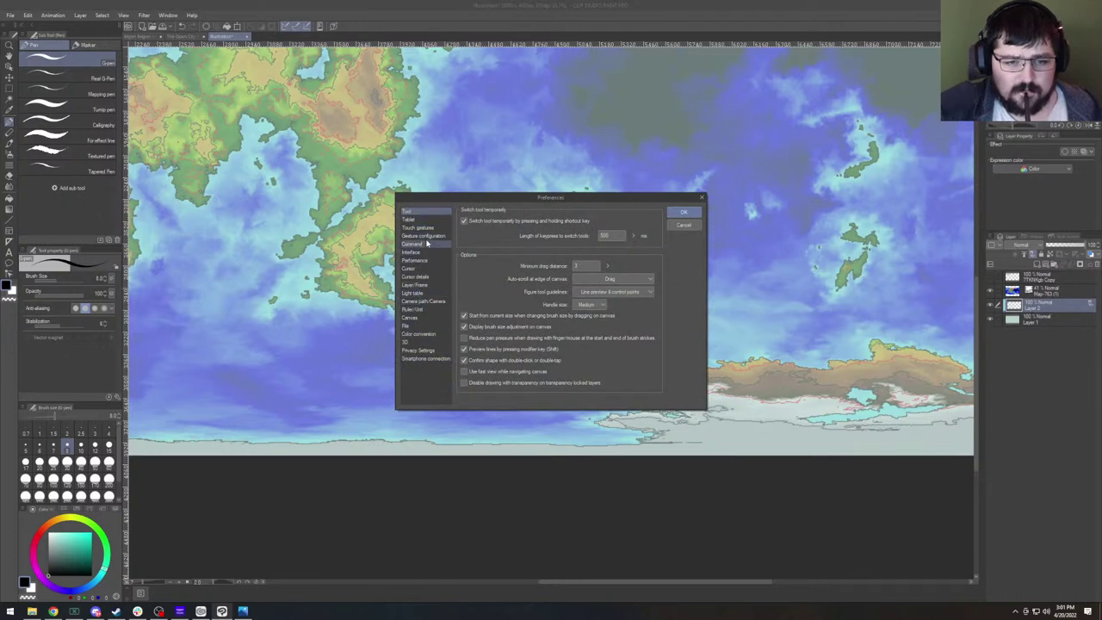
left_click(418, 318)
left_click(414, 327)
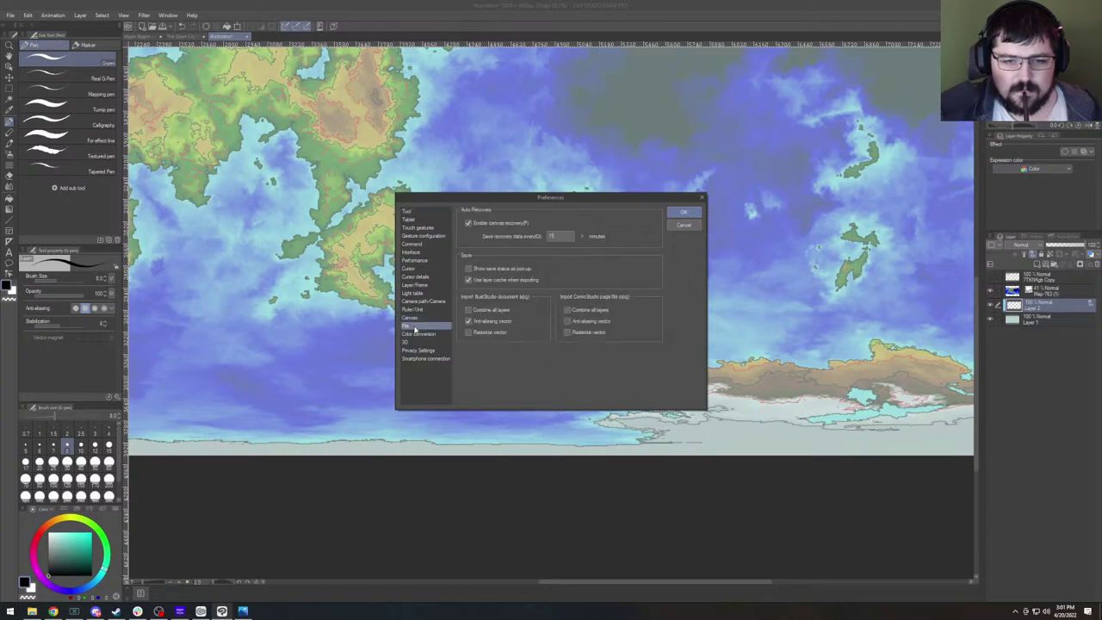
Review the ruler, light table, cursor, performance, interface, command, touch gesture, tablet and tool preferences, and close the dialog.
left_click(417, 318)
left_click(415, 308)
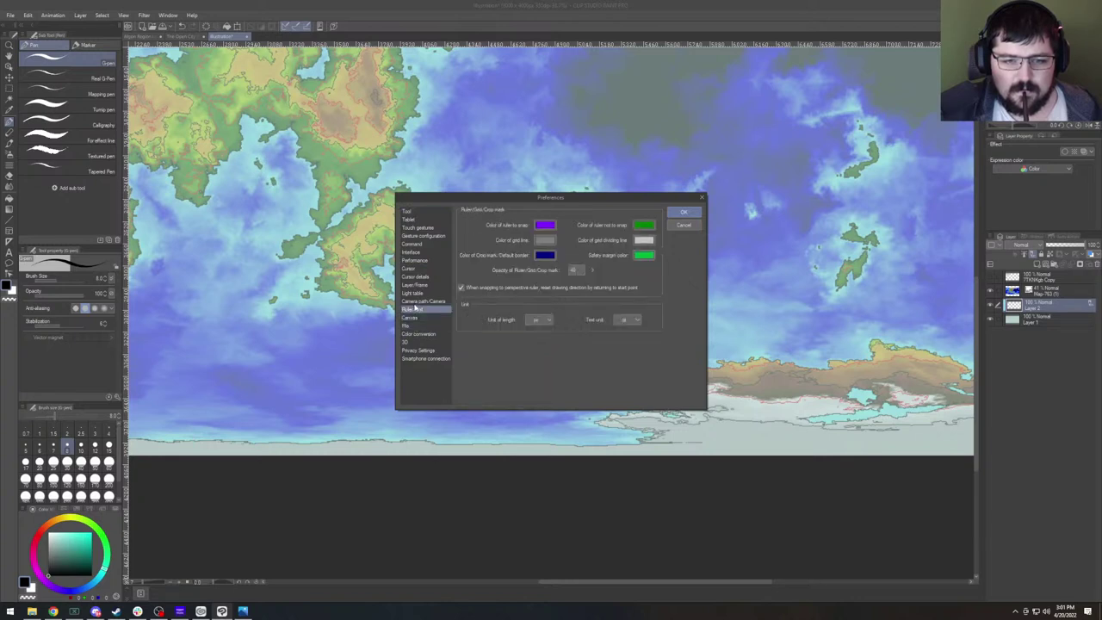
left_click(414, 293)
left_click(414, 277)
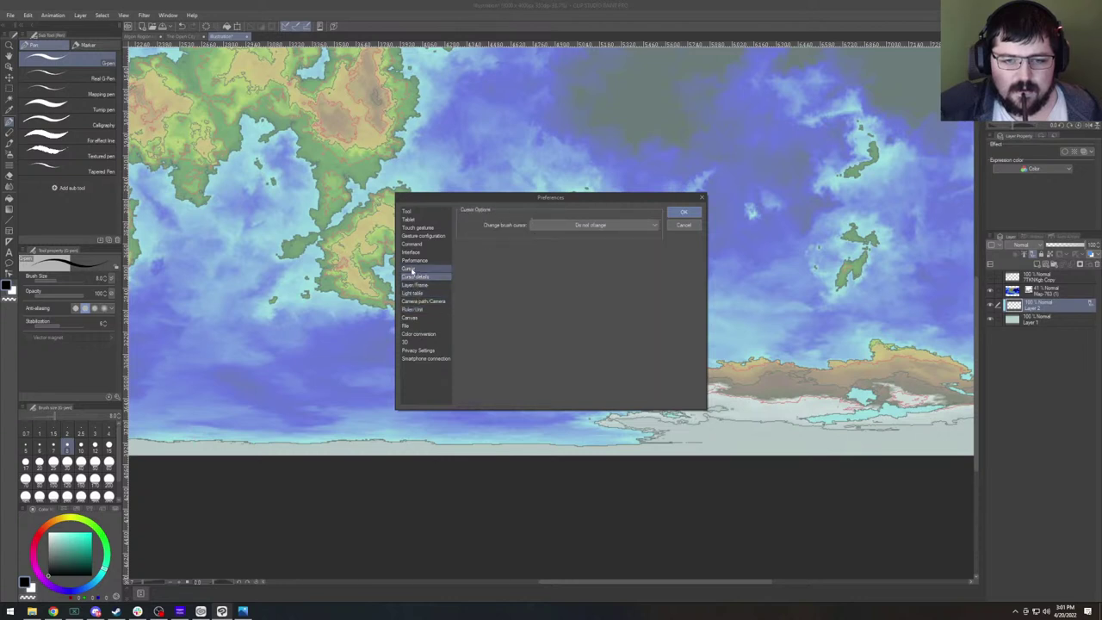
left_click(412, 261)
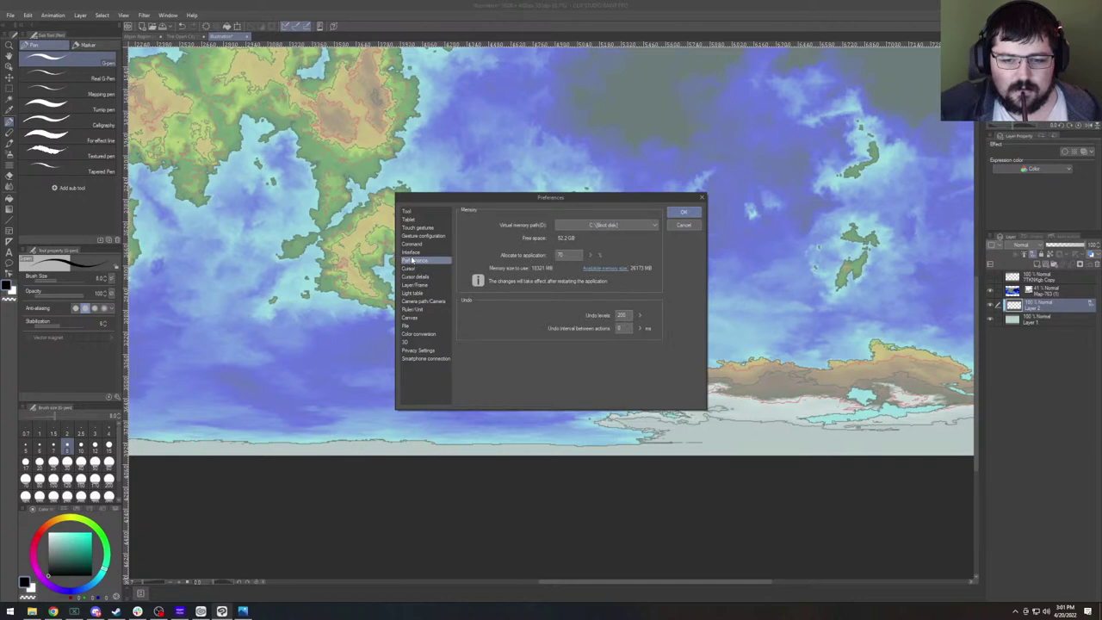
left_click(412, 252)
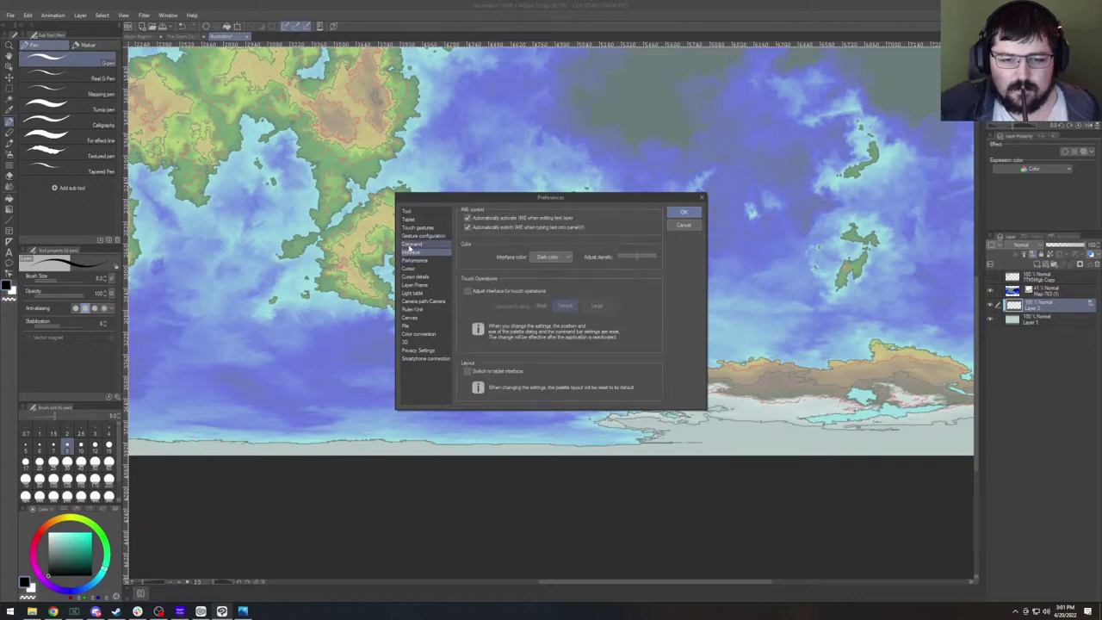
left_click(411, 245)
left_click(410, 228)
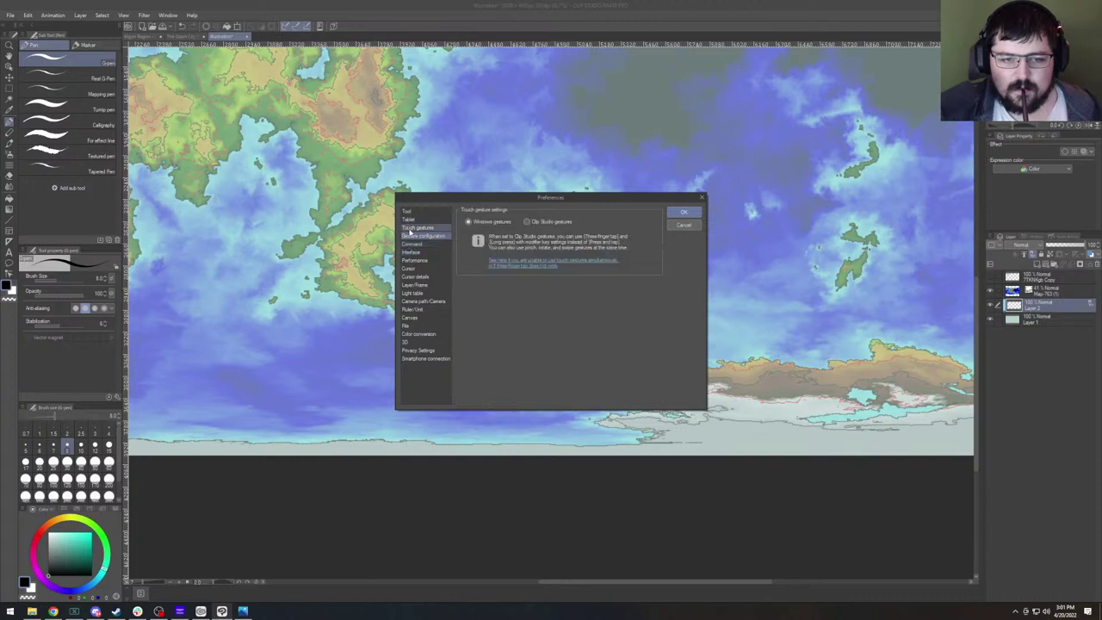
left_click(409, 220)
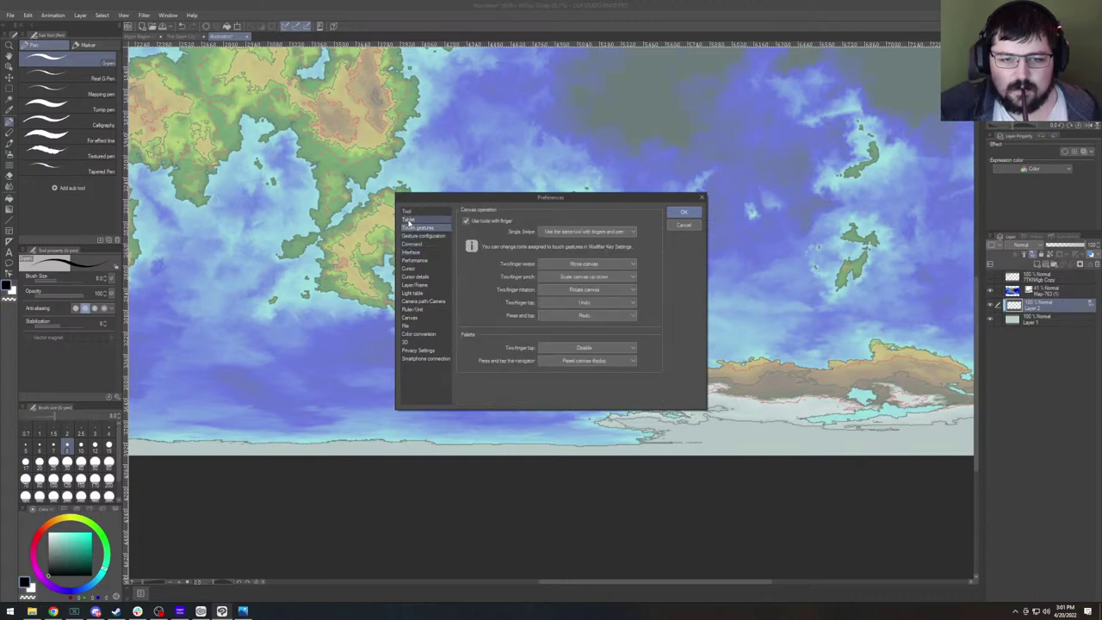
left_click(410, 221)
left_click(407, 211)
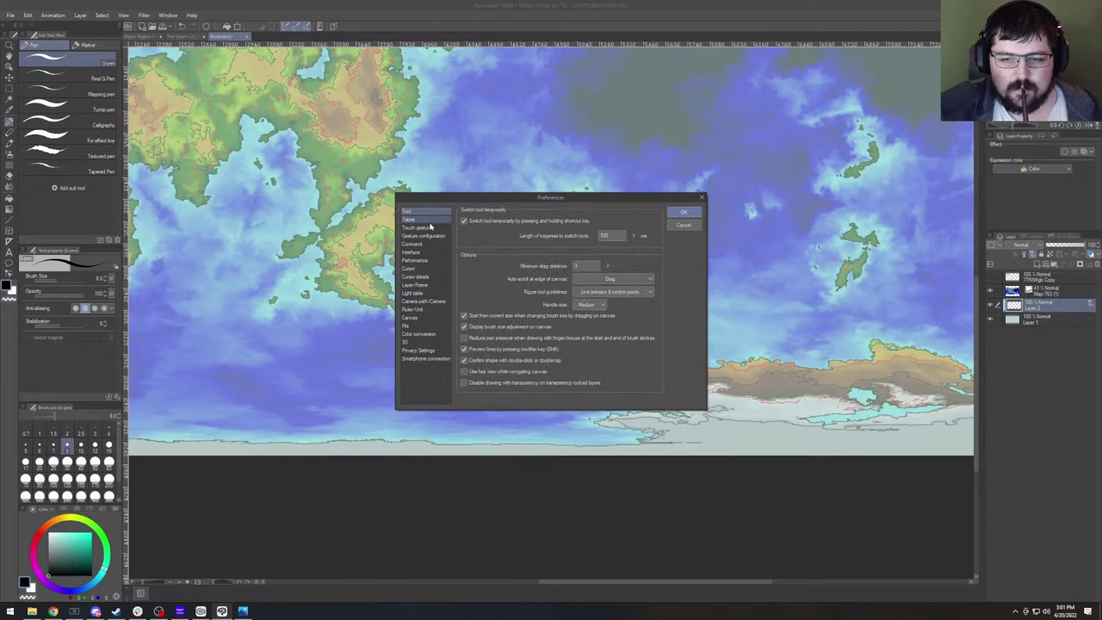
left_click(684, 213)
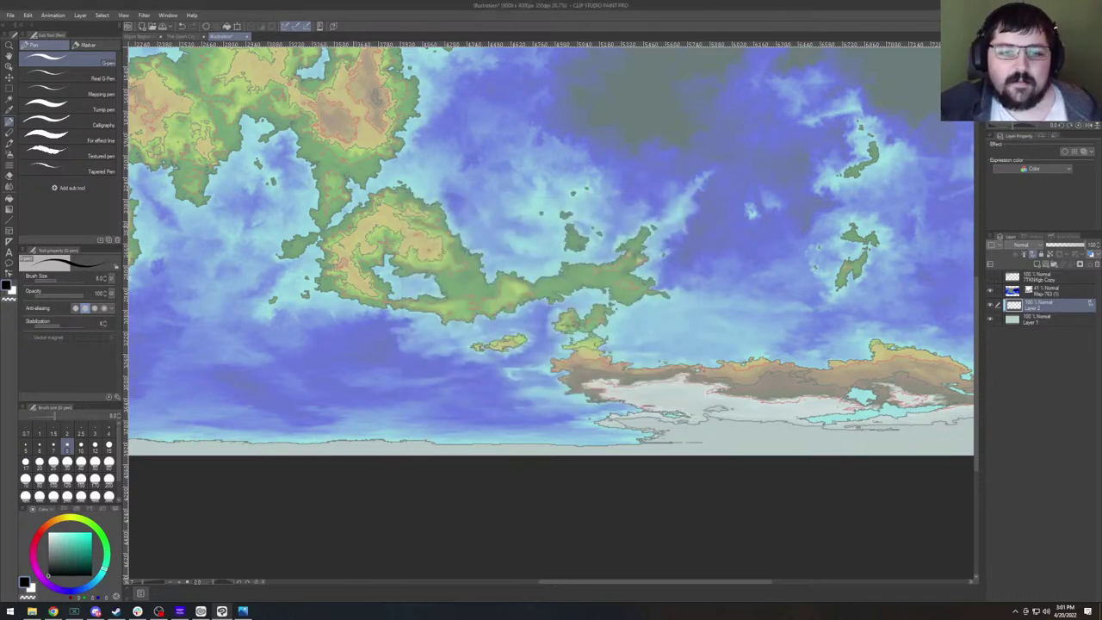
Trace the coastline of the northwestern landmass at the map's western edge in black, and outline small islets off its northern coast.
scroll(551, 258, "down", 5)
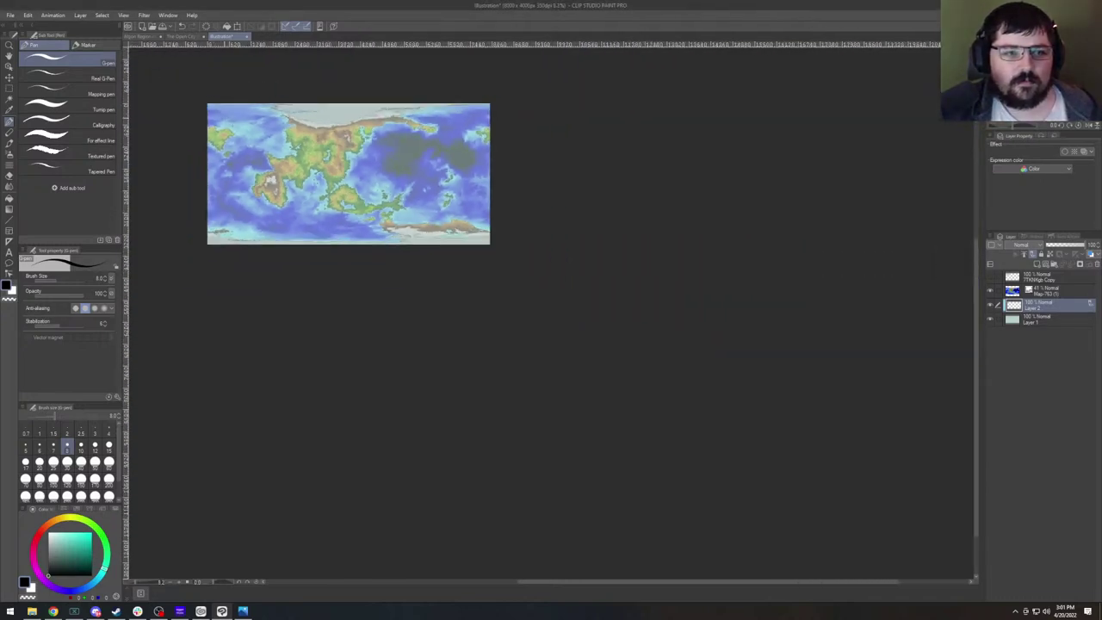
scroll(553, 278, "up", 3)
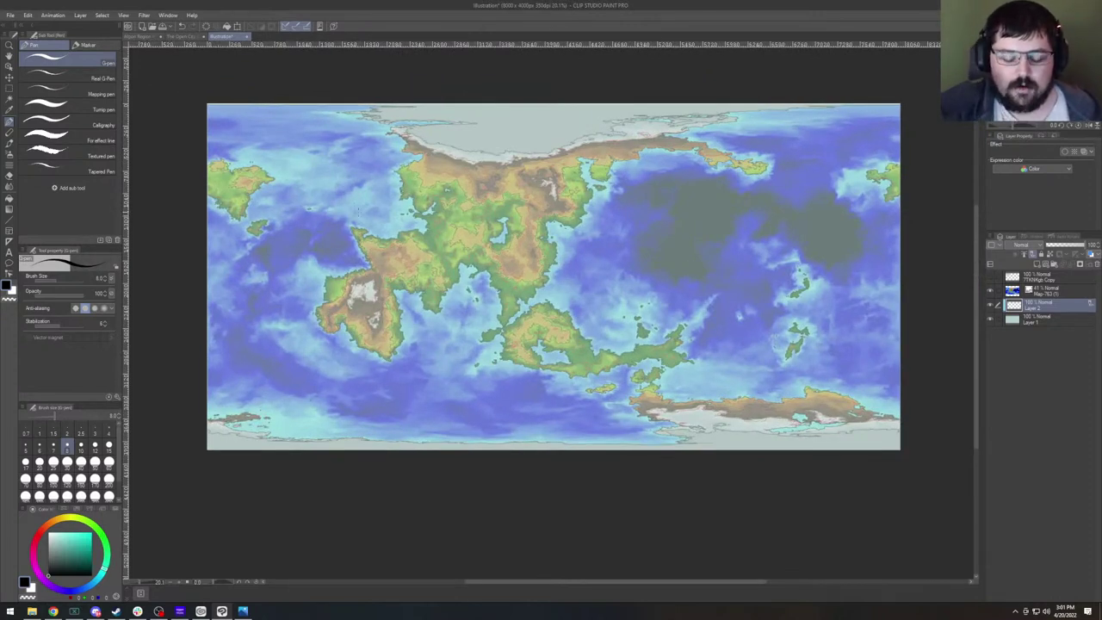
left_click_drag(345, 223, 302, 224)
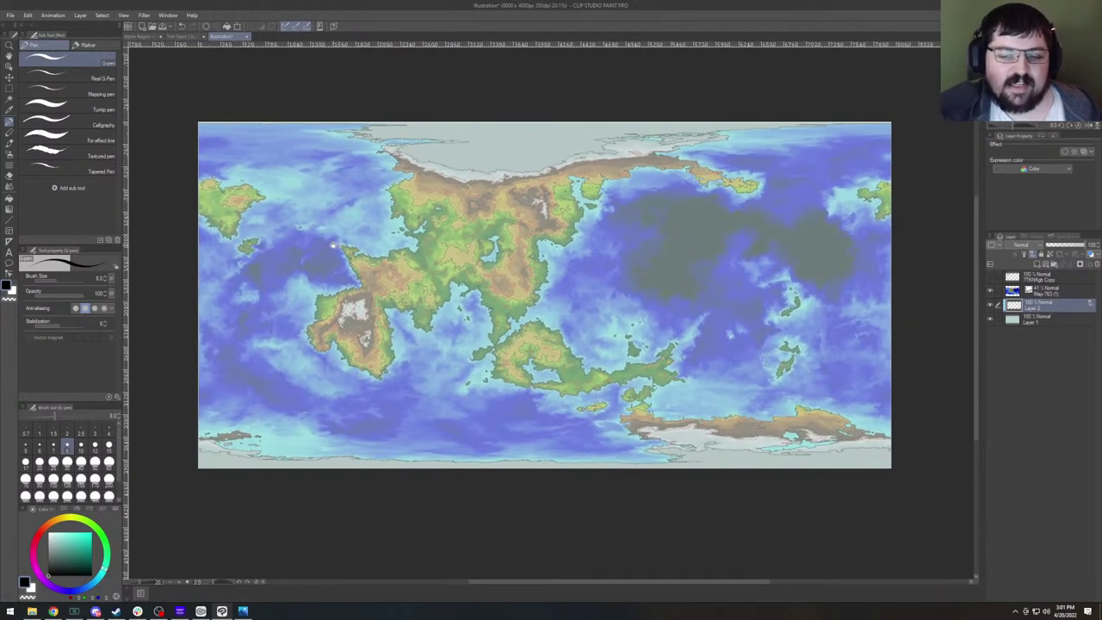
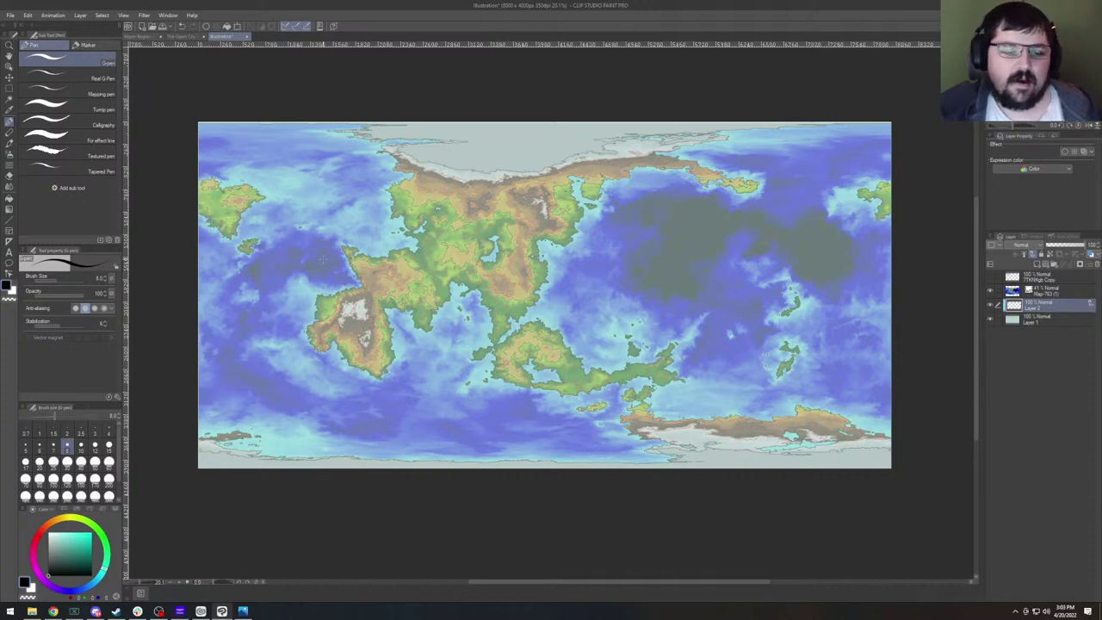
scroll(544, 295, "up", 1)
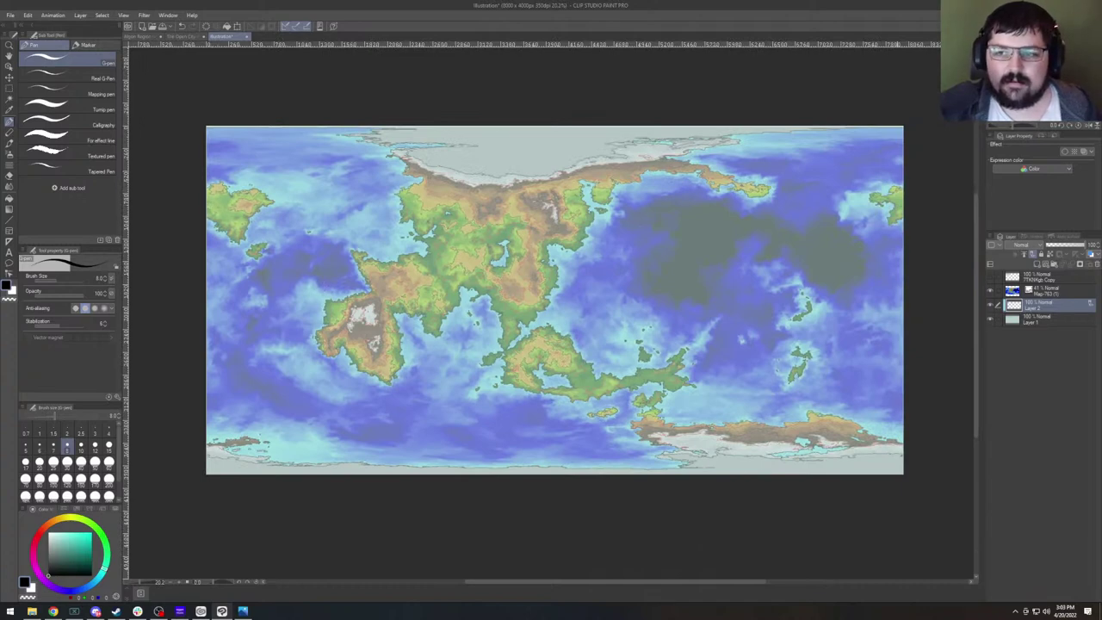
scroll(173, 198, "up", 4)
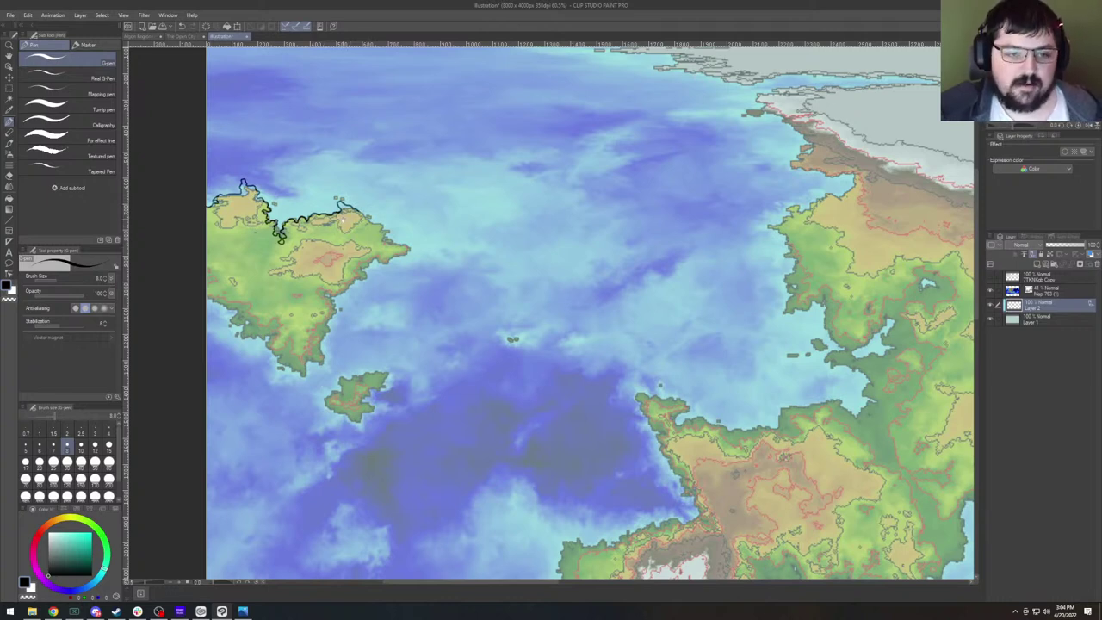
scroll(593, 310, "up", 1)
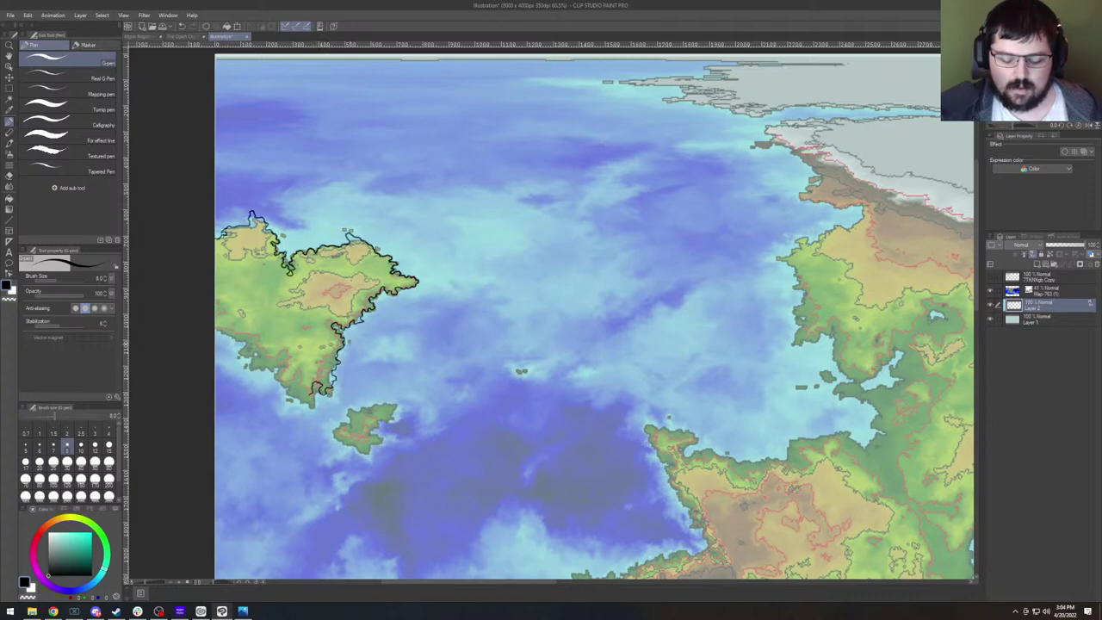
left_click_drag(594, 327, 714, 276)
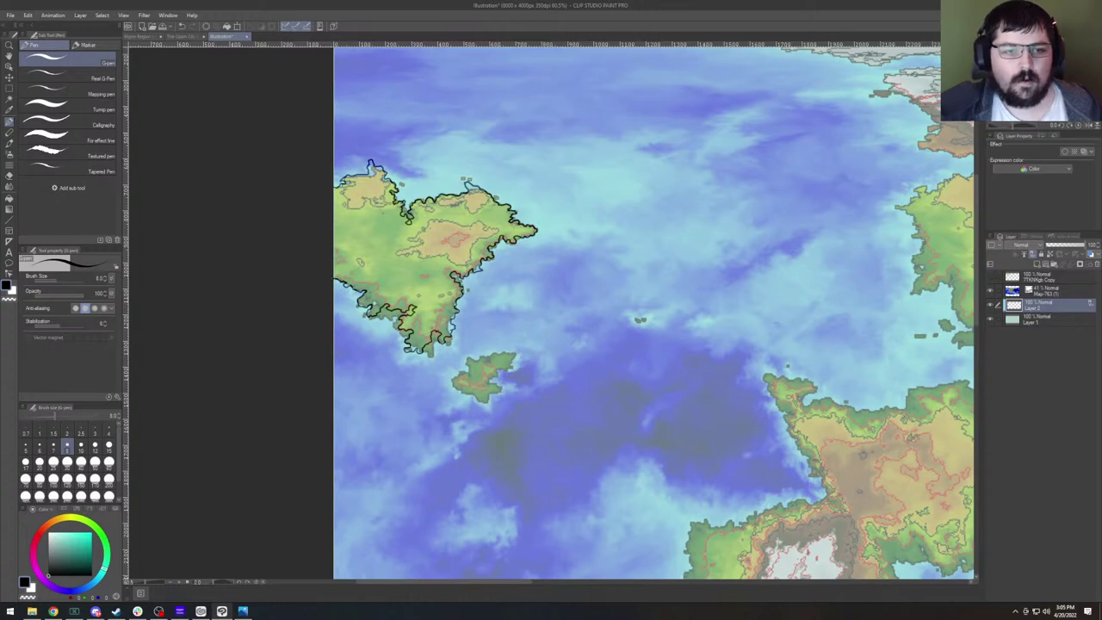
left_click_drag(655, 310, 614, 334)
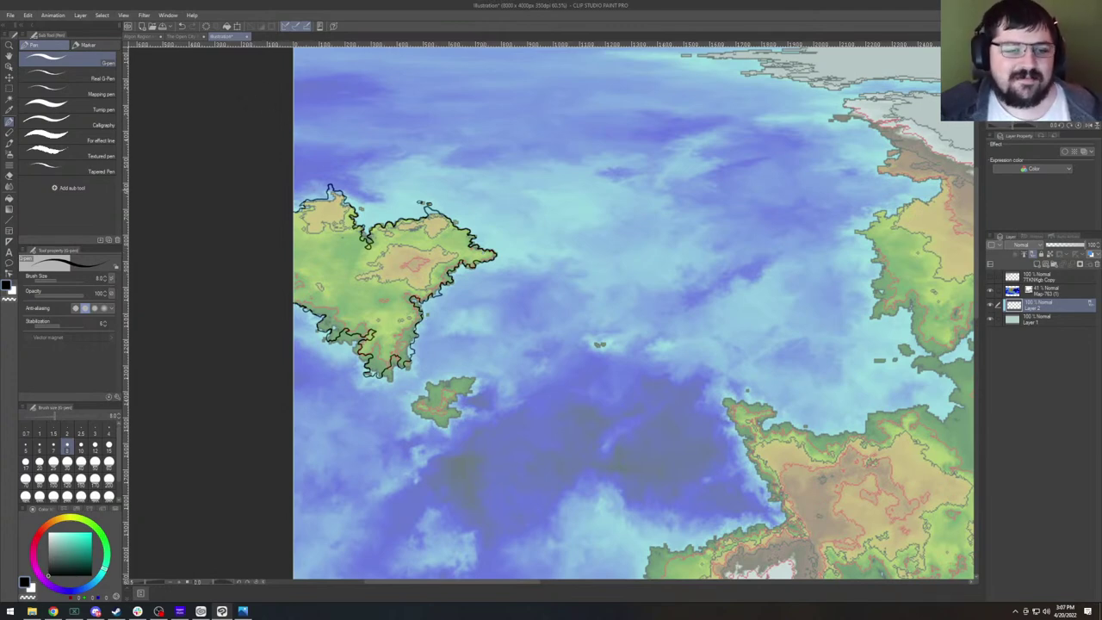
Outline small islets off the northwestern landmass's northern, southwestern and eastern coasts and around its southern tip.
scroll(339, 206, "up", 4)
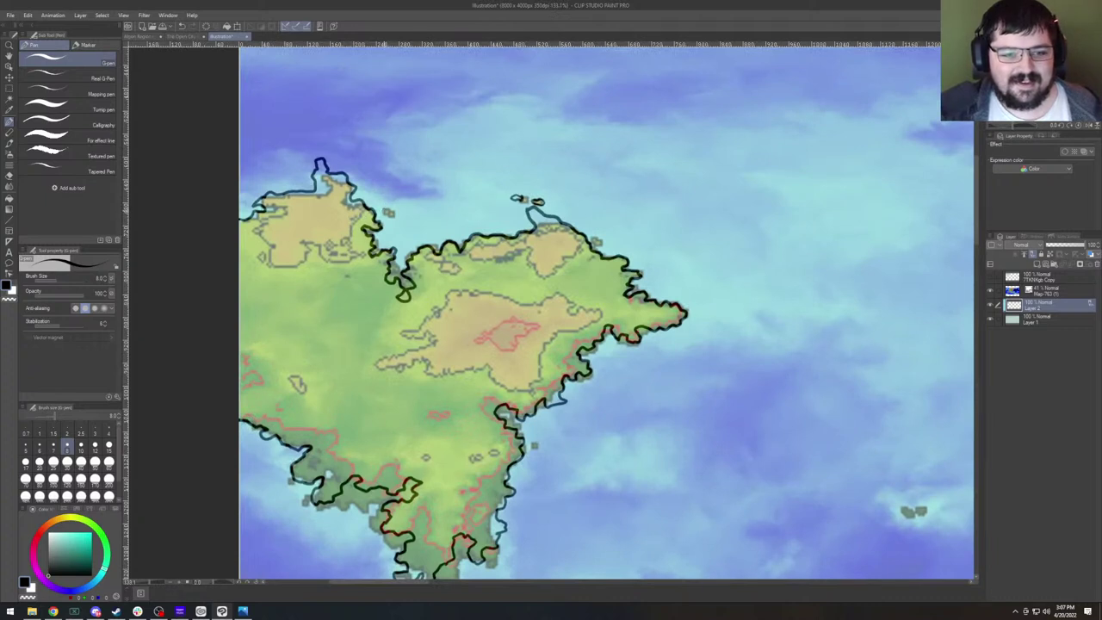
mouse_move(384, 222)
left_mouse_down()
mouse_move(398, 216)
mouse_move(393, 204)
mouse_move(384, 212)
left_mouse_up()
scroll(389, 247, "down", 5)
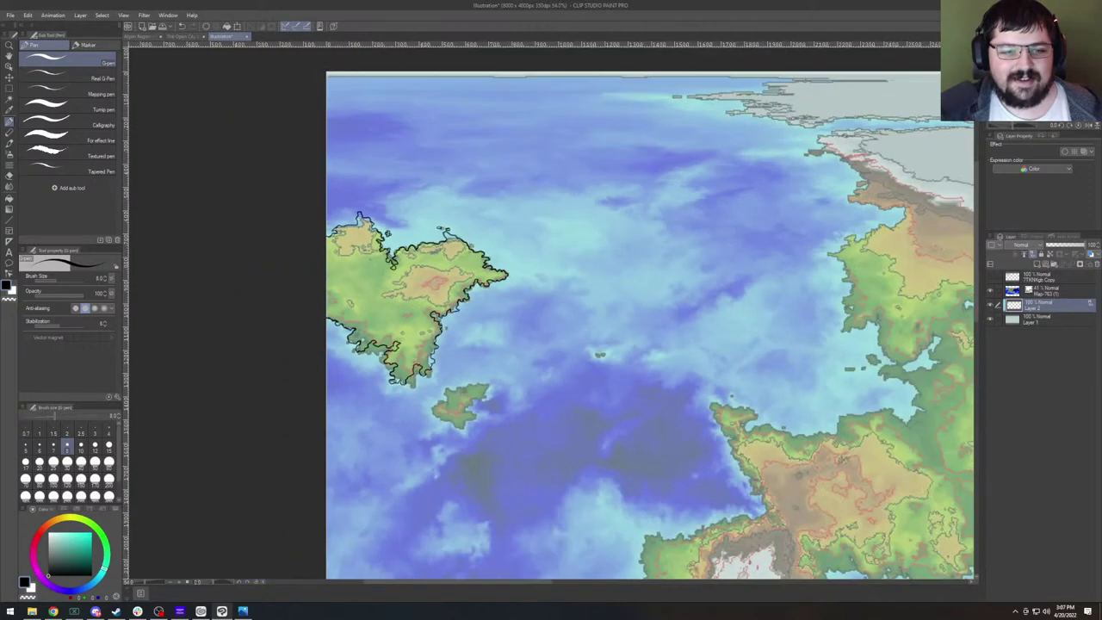
scroll(345, 383, "up", 5)
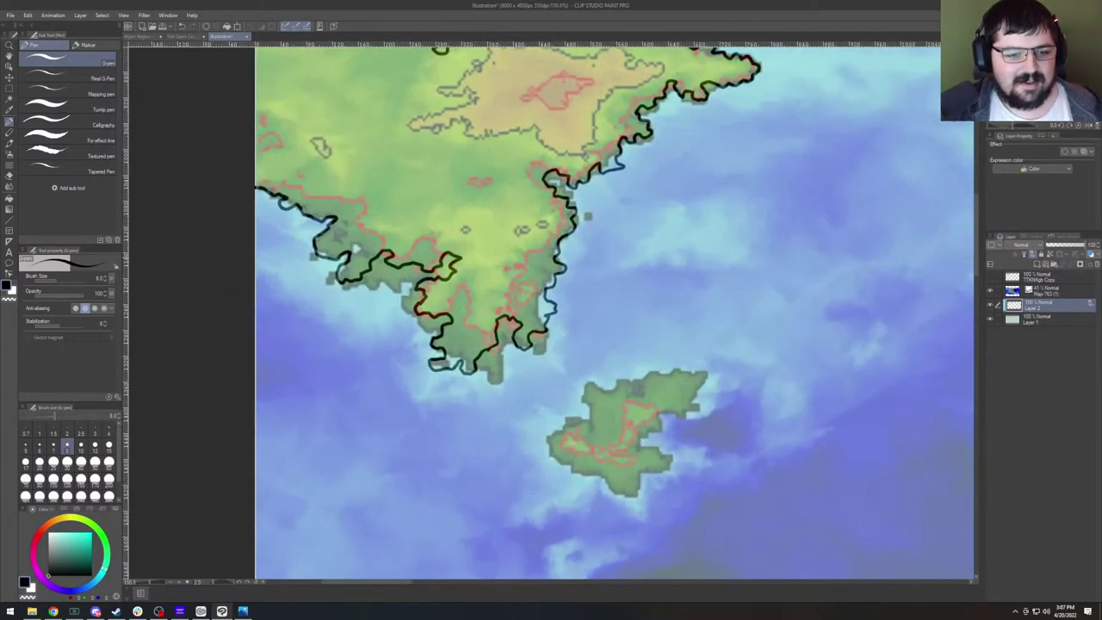
mouse_move(328, 278)
left_mouse_down()
mouse_move(322, 296)
mouse_move(331, 274)
left_mouse_up()
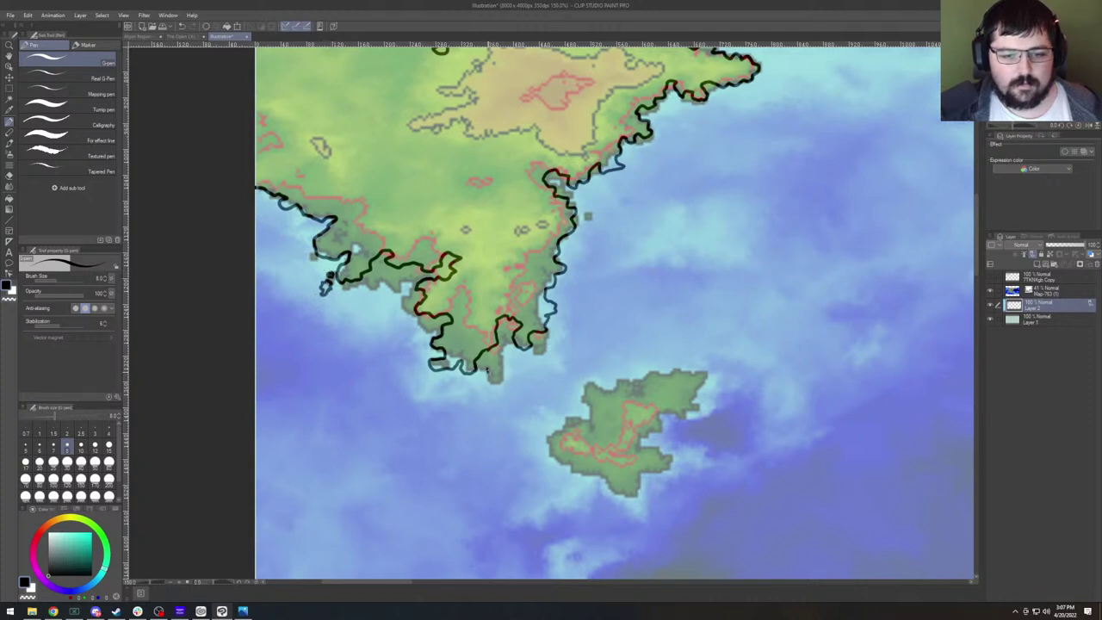
mouse_move(487, 370)
left_mouse_down()
mouse_move(490, 386)
mouse_move(501, 367)
mouse_move(487, 371)
left_mouse_up()
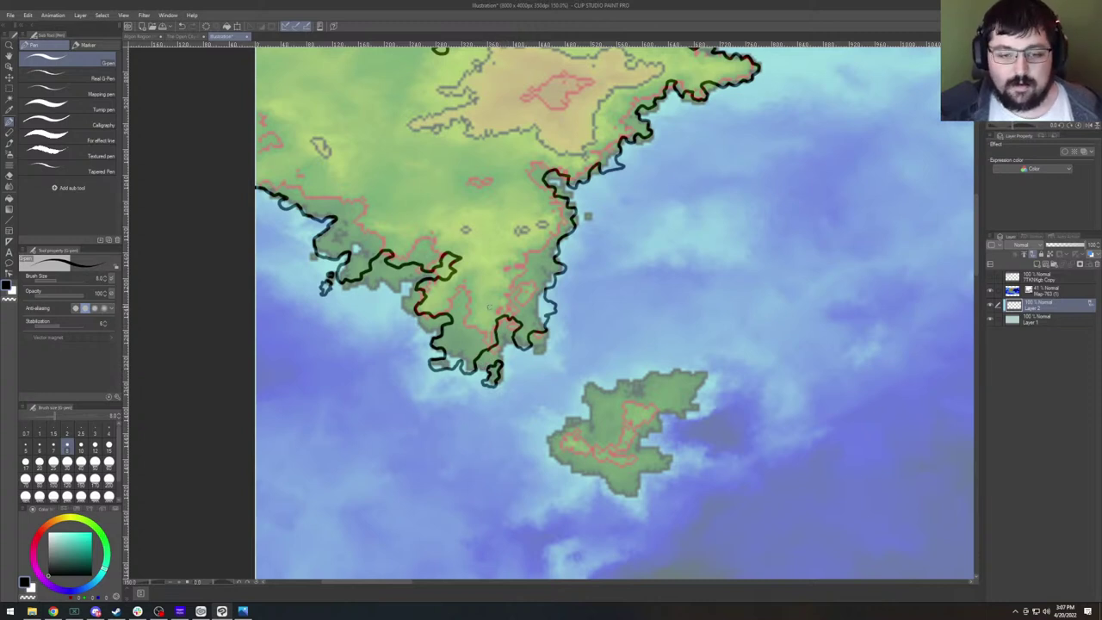
left_click_drag(502, 306, 467, 301)
mouse_move(498, 341)
left_mouse_down()
mouse_move(511, 364)
mouse_move(520, 329)
mouse_move(499, 331)
mouse_move(500, 345)
left_mouse_up()
mouse_move(443, 320)
left_mouse_down()
mouse_move(444, 310)
mouse_move(547, 300)
mouse_move(561, 406)
mouse_move(396, 294)
left_mouse_up()
Trace the outline of the island just southeast of the northwestern landmass, and add tiny islets along its northern shore.
mouse_move(496, 291)
left_mouse_down()
mouse_move(520, 292)
mouse_move(500, 286)
mouse_move(479, 98)
mouse_move(428, 80)
left_mouse_up()
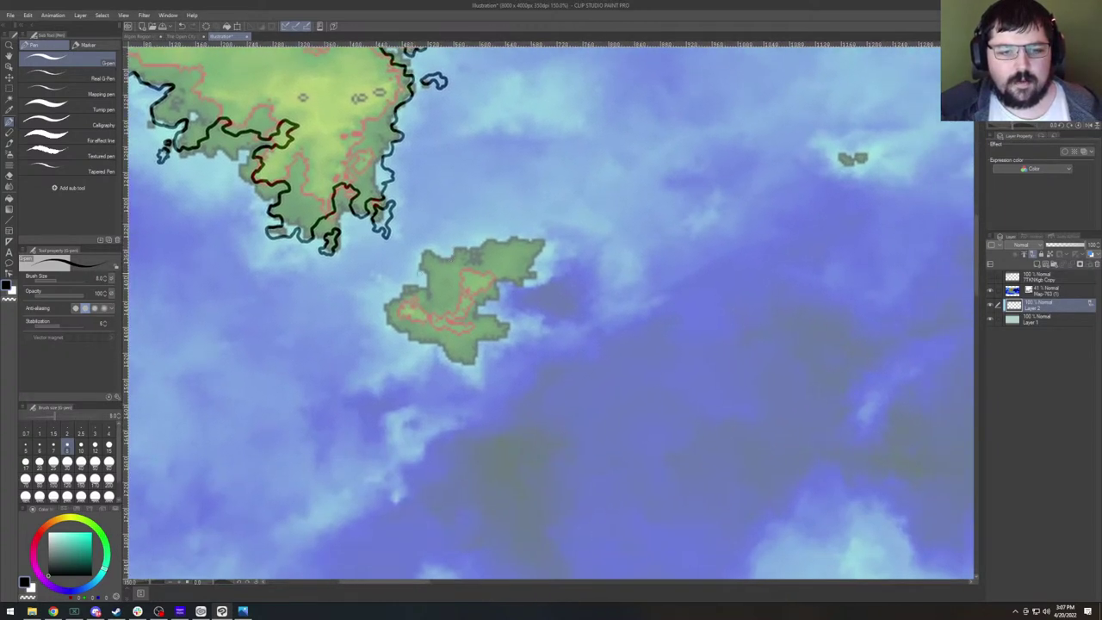
mouse_move(421, 253)
left_mouse_down()
mouse_move(430, 295)
mouse_move(389, 299)
mouse_move(389, 324)
mouse_move(470, 364)
mouse_move(473, 344)
mouse_move(507, 326)
mouse_move(468, 315)
mouse_move(498, 298)
mouse_move(489, 286)
mouse_move(503, 277)
mouse_move(521, 286)
mouse_move(537, 272)
mouse_move(529, 250)
mouse_move(486, 241)
mouse_move(484, 274)
mouse_move(467, 252)
mouse_move(421, 257)
left_mouse_up()
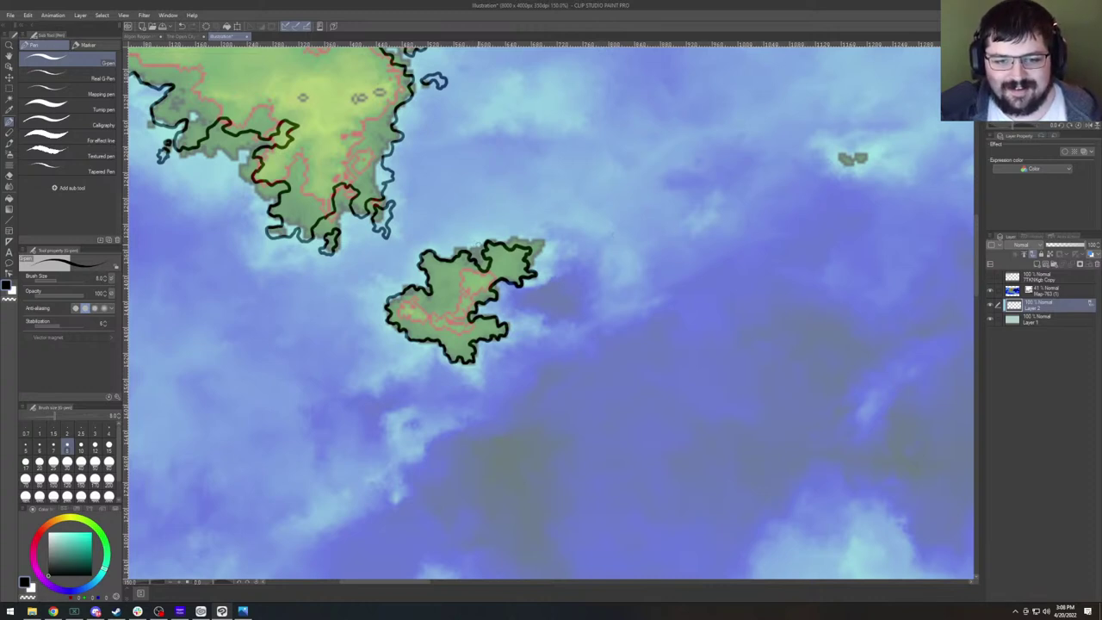
left_click_drag(473, 245, 474, 247)
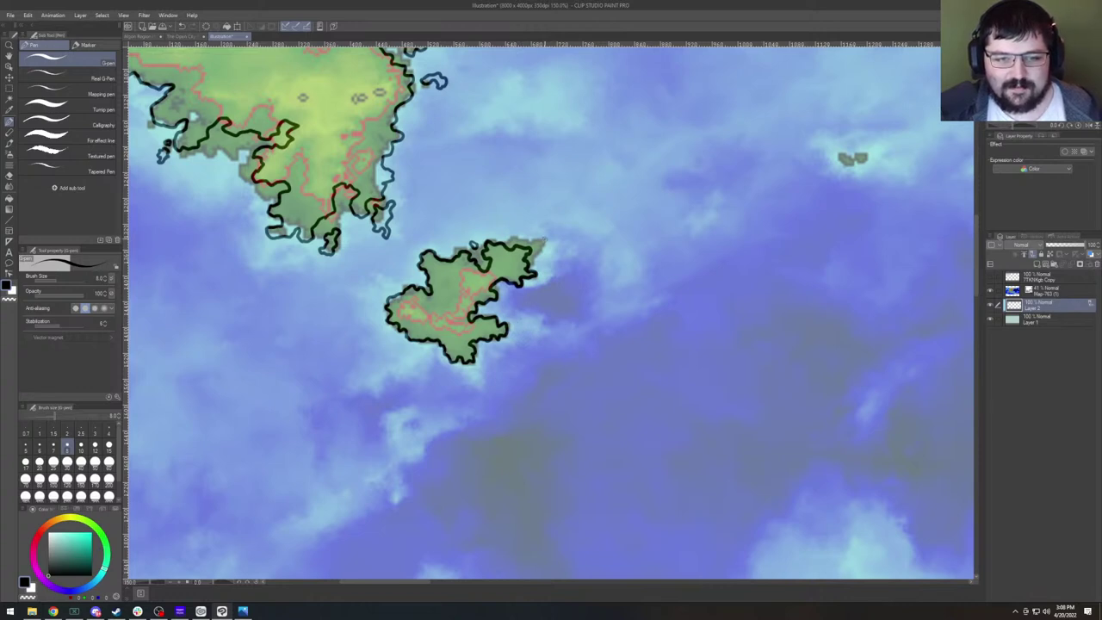
left_click_drag(544, 244, 545, 239)
Outline the tiny mid-ocean island chain northeast of the traced island, adding extra islets to its east and south.
mouse_move(481, 323)
left_mouse_down()
mouse_move(517, 300)
mouse_move(413, 347)
mouse_move(541, 318)
mouse_move(429, 291)
mouse_move(562, 274)
mouse_move(375, 318)
mouse_move(471, 266)
mouse_move(524, 286)
left_mouse_up()
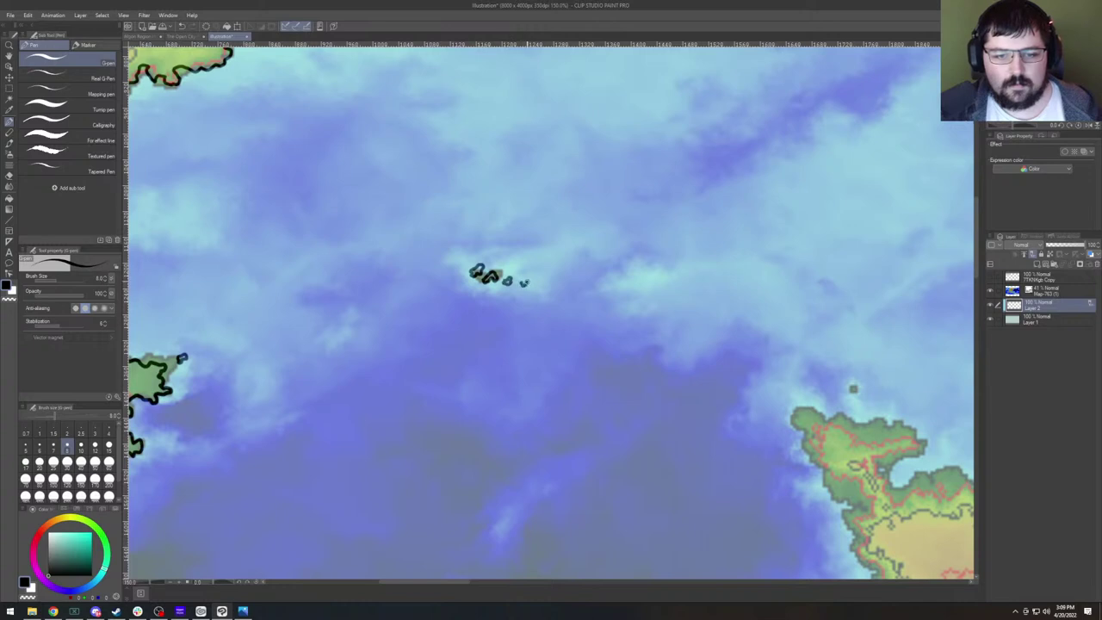
left_click_drag(425, 235, 546, 317)
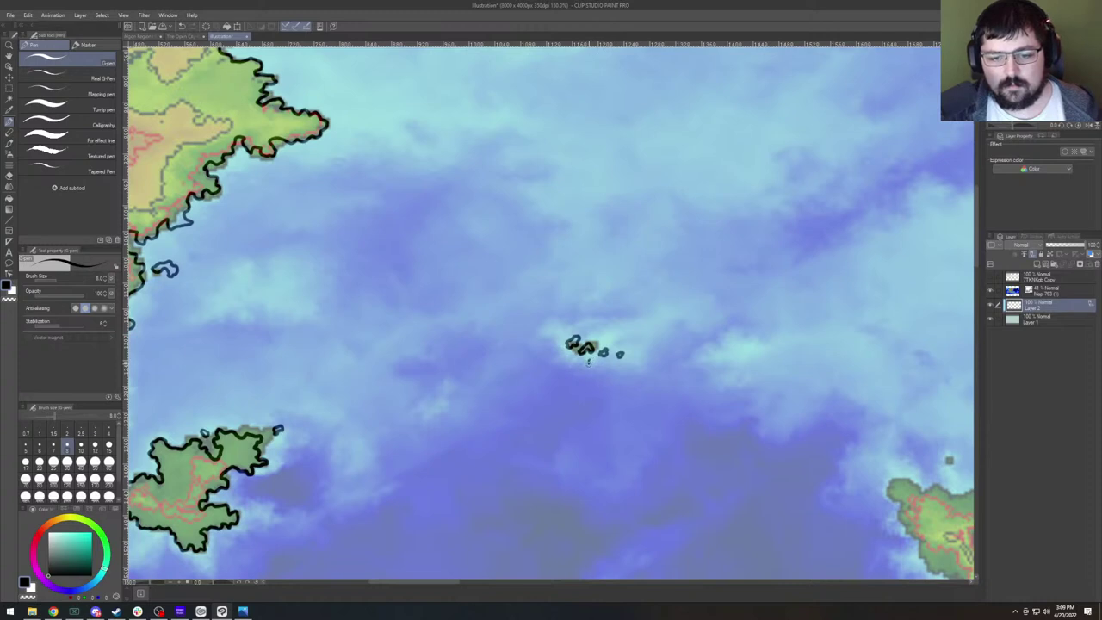
left_click_drag(589, 361, 591, 361)
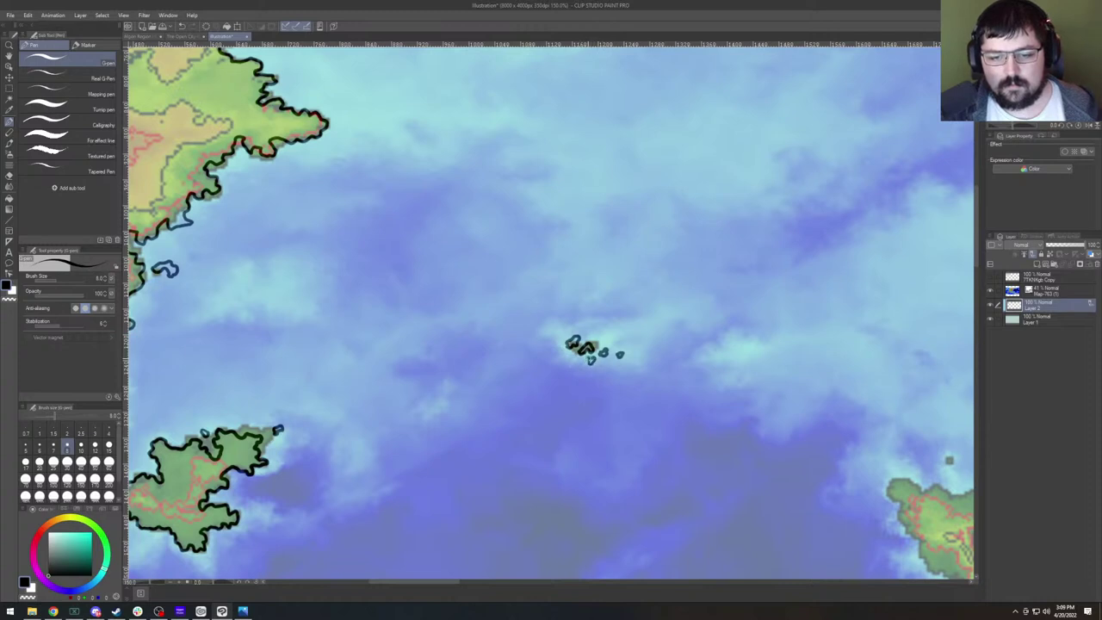
left_click_drag(502, 339, 584, 251)
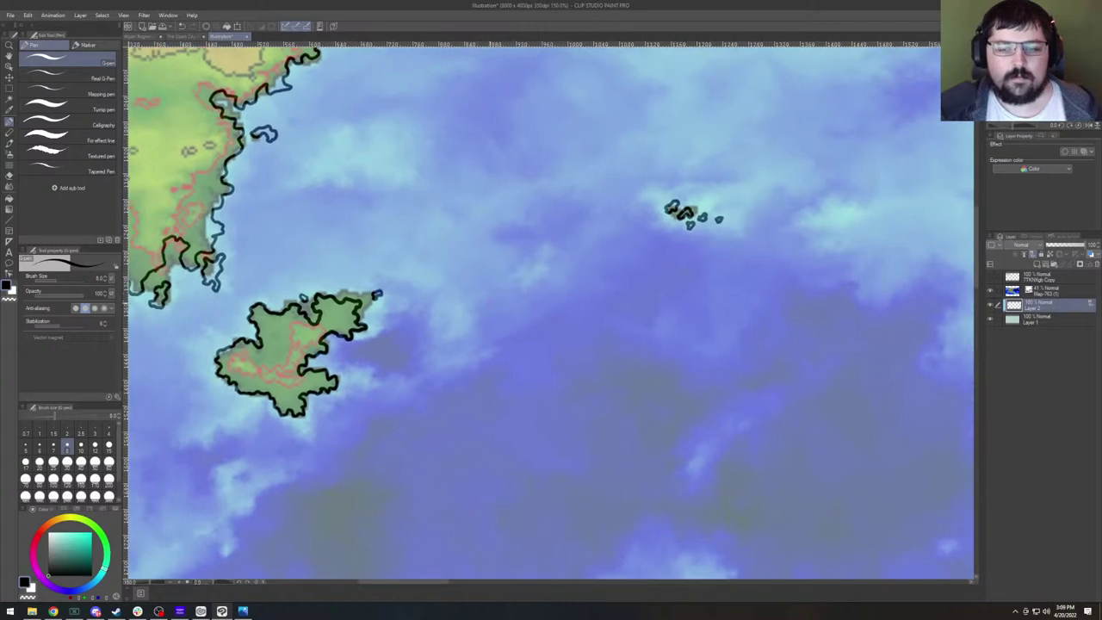
Outline the two small islets in the bay off the central continent's northwest coast, and start outlining the larger island beside them.
scroll(551, 310, "down", 5)
scroll(551, 310, "up", 2)
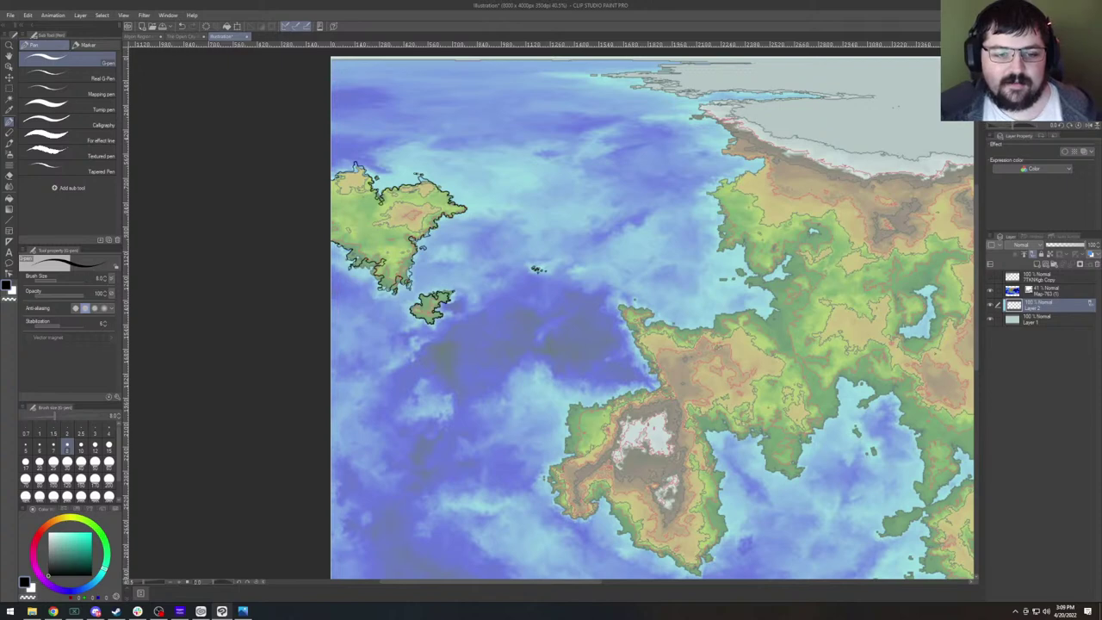
left_click_drag(517, 248, 241, 343)
scroll(532, 282, "up", 5)
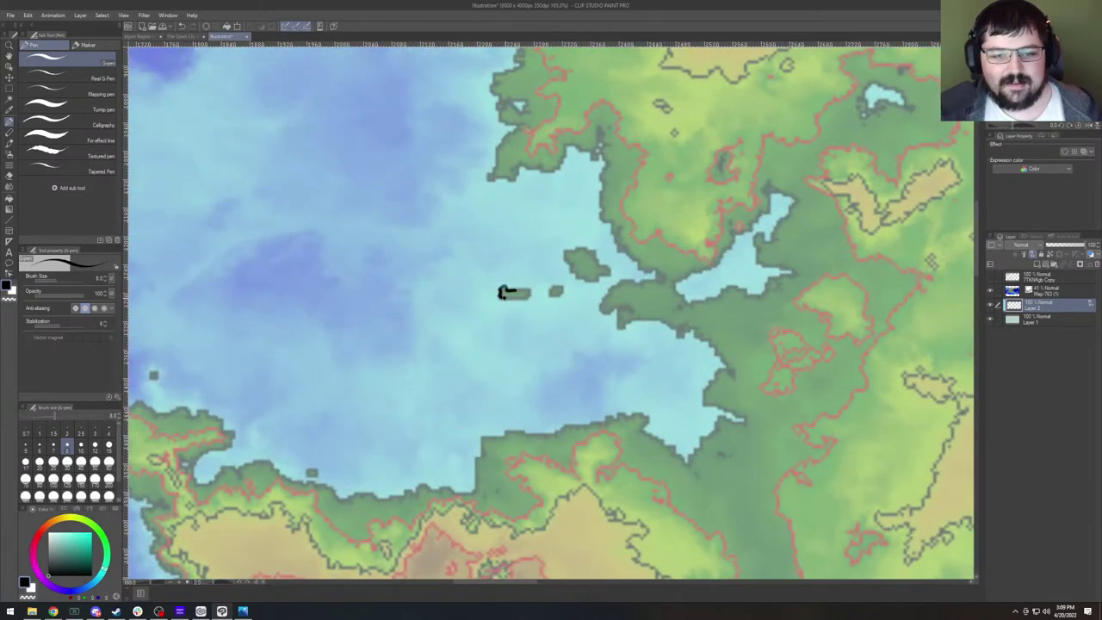
mouse_move(520, 298)
left_mouse_down()
mouse_move(531, 286)
mouse_move(563, 292)
mouse_move(561, 282)
mouse_move(548, 287)
left_mouse_up()
mouse_move(618, 253)
left_mouse_down()
mouse_move(508, 290)
mouse_move(508, 278)
mouse_move(535, 293)
mouse_move(530, 276)
mouse_move(504, 280)
left_mouse_up()
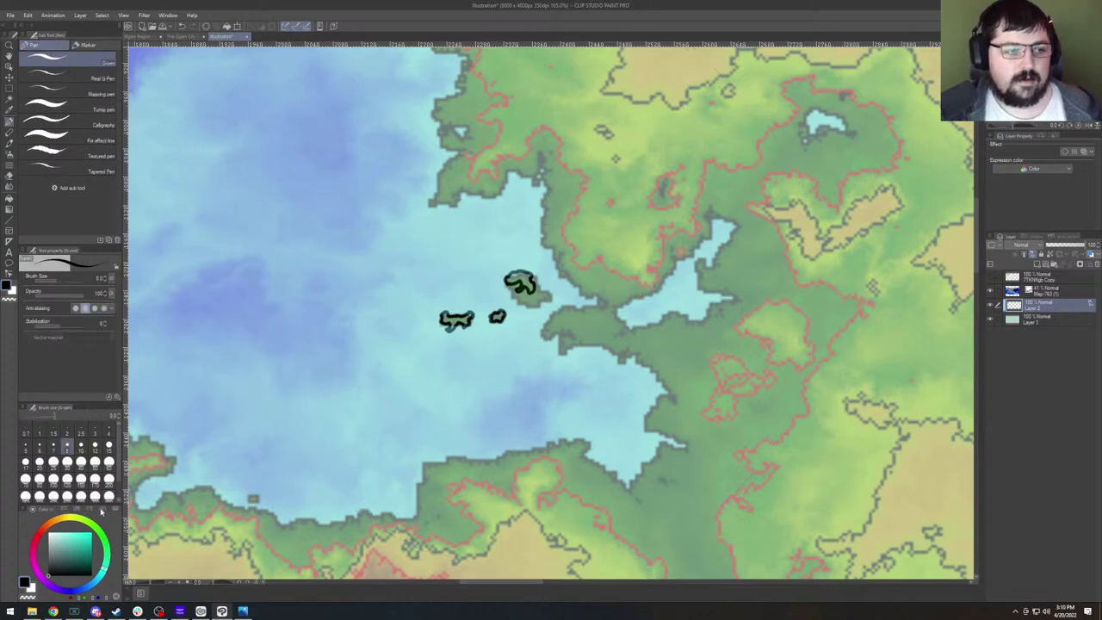
Erase the stray line inside the bay's larger island with a size 15 hard eraser, and continue its outline southeast with the G-pen.
key("e")
key("p")
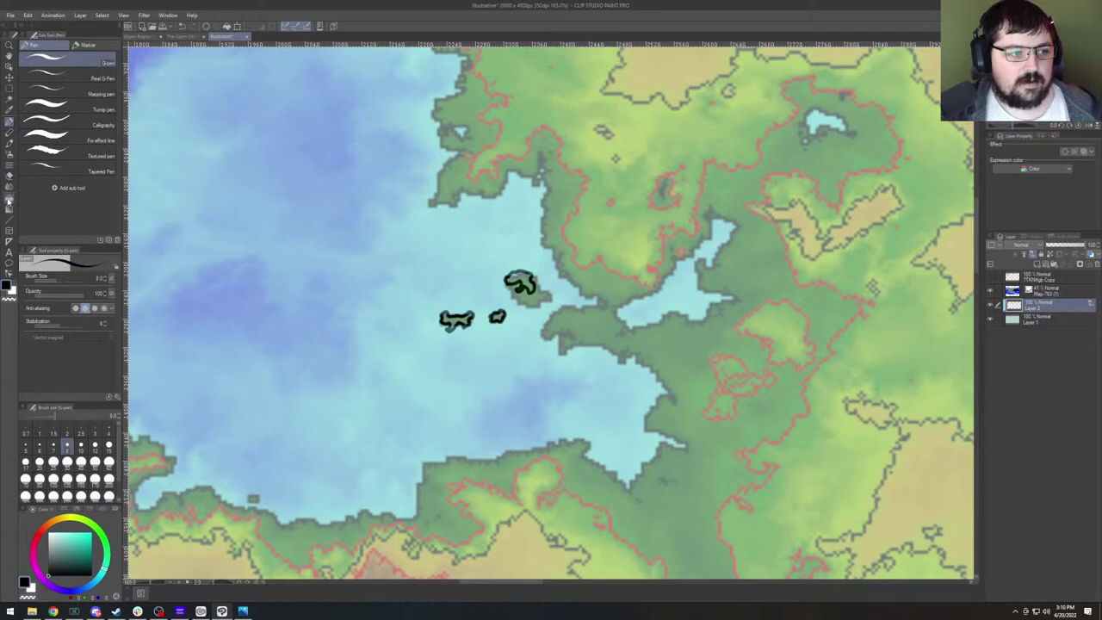
left_click(9, 175)
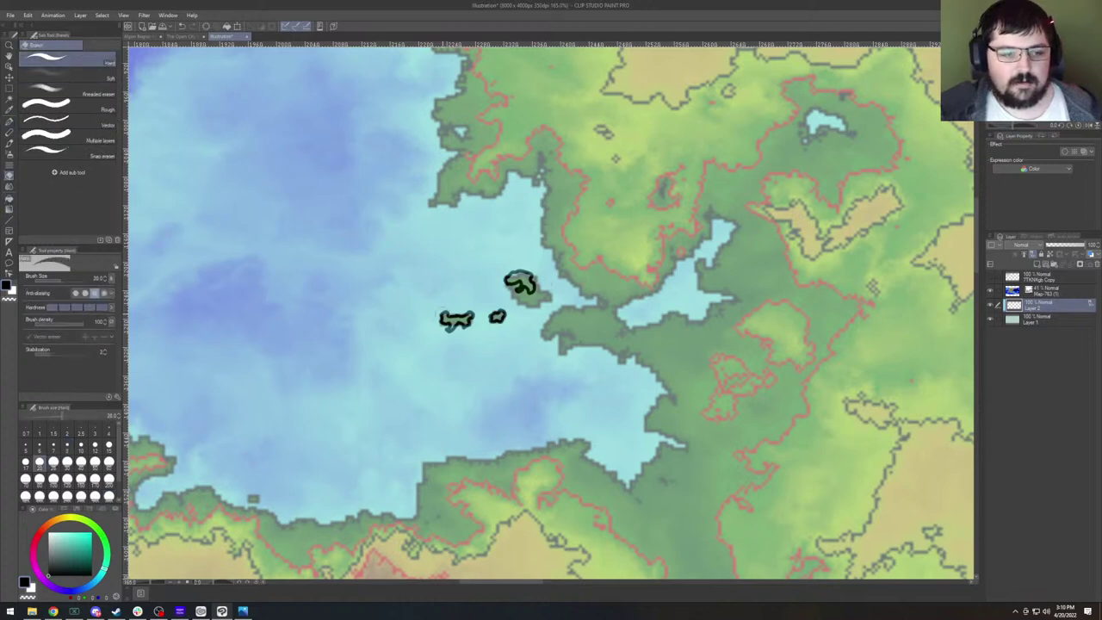
left_click(108, 447)
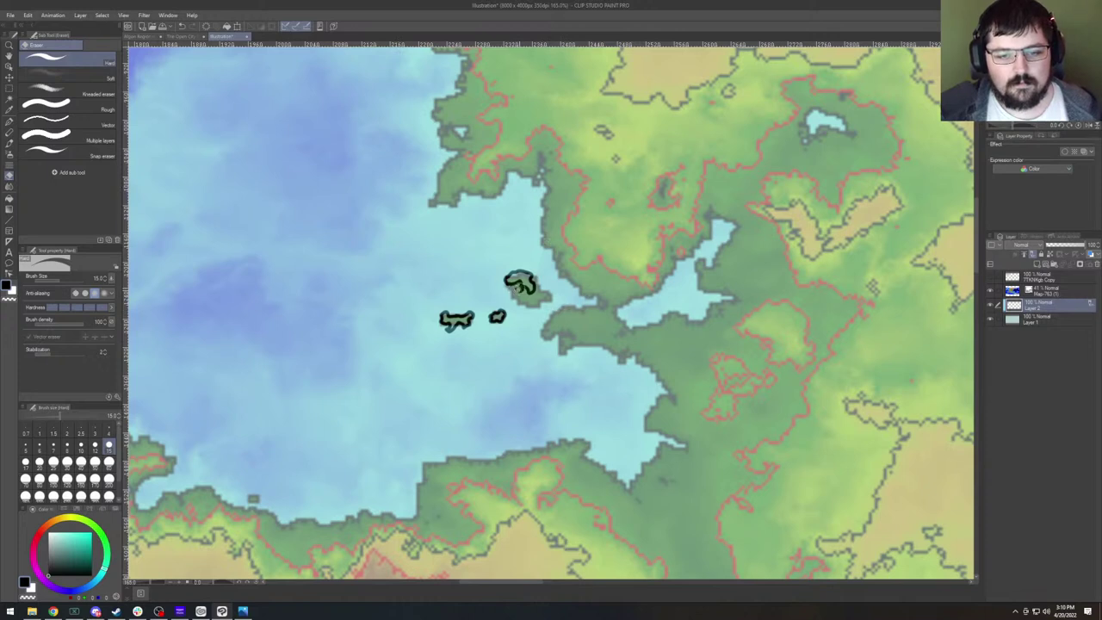
left_click_drag(519, 288, 523, 288)
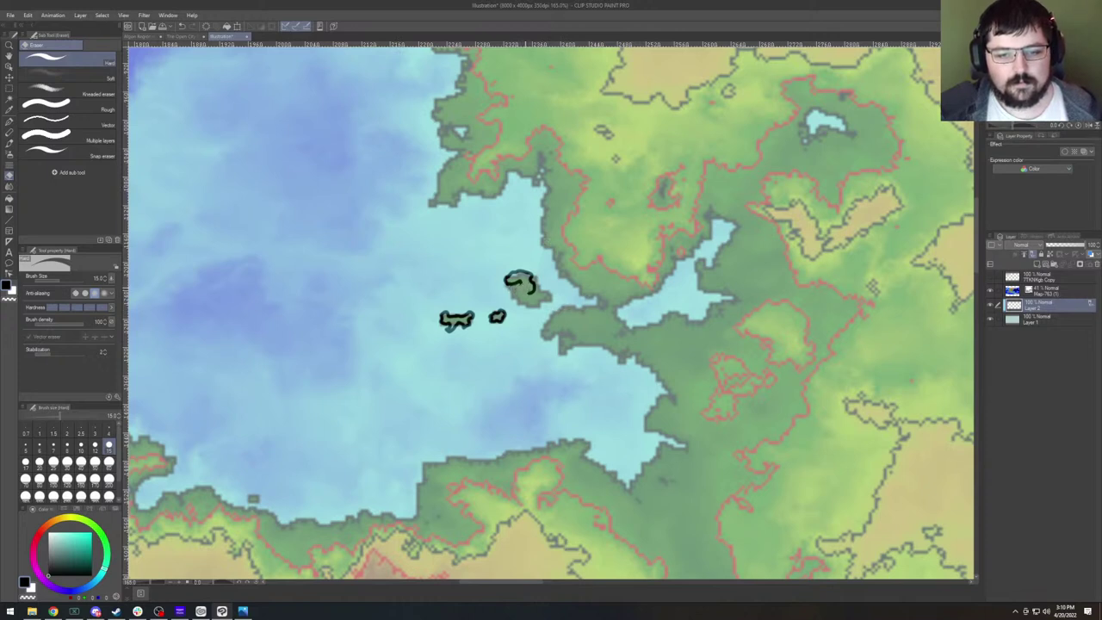
left_click(9, 123)
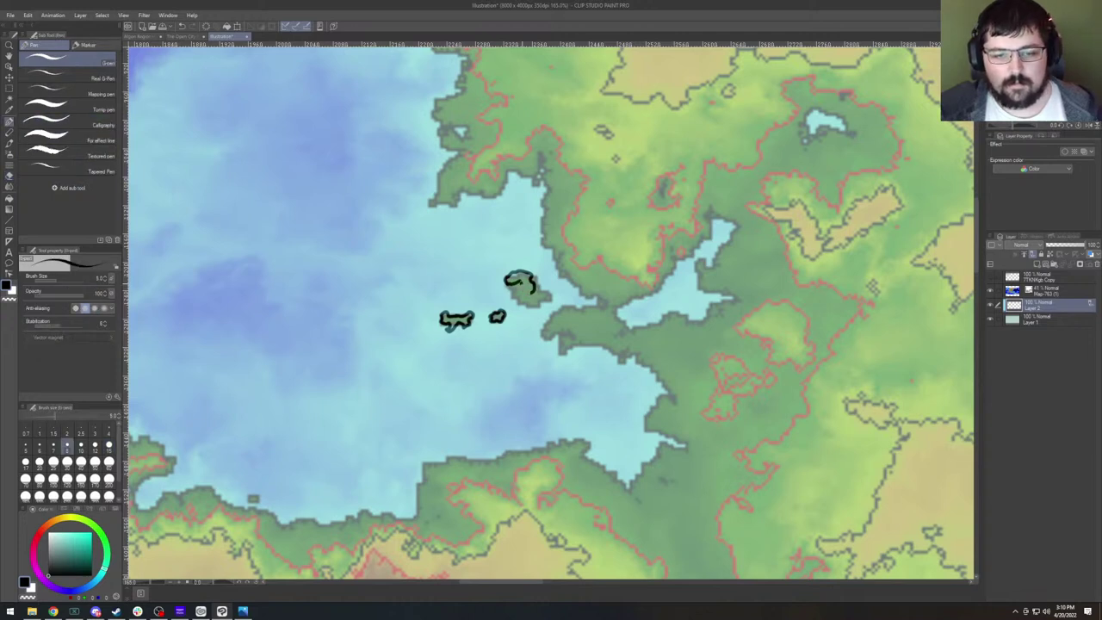
mouse_move(520, 284)
left_mouse_down()
mouse_move(531, 312)
mouse_move(554, 293)
mouse_move(532, 300)
left_mouse_up()
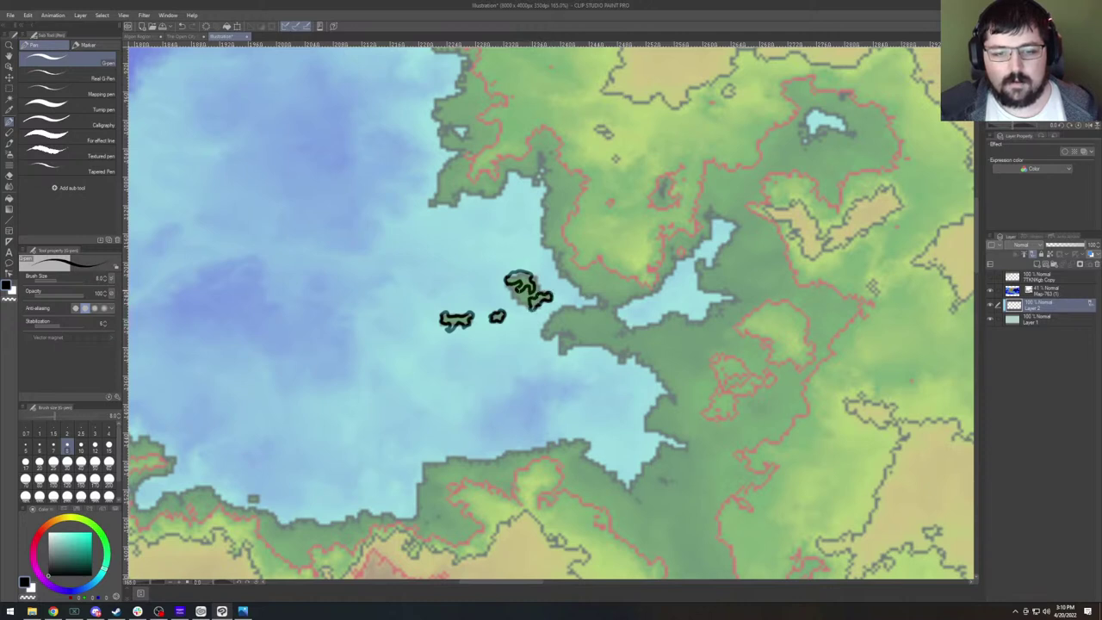
Outline the two tiny islets off the northern coast of the central continent's western peninsula.
scroll(456, 276, "down", 5)
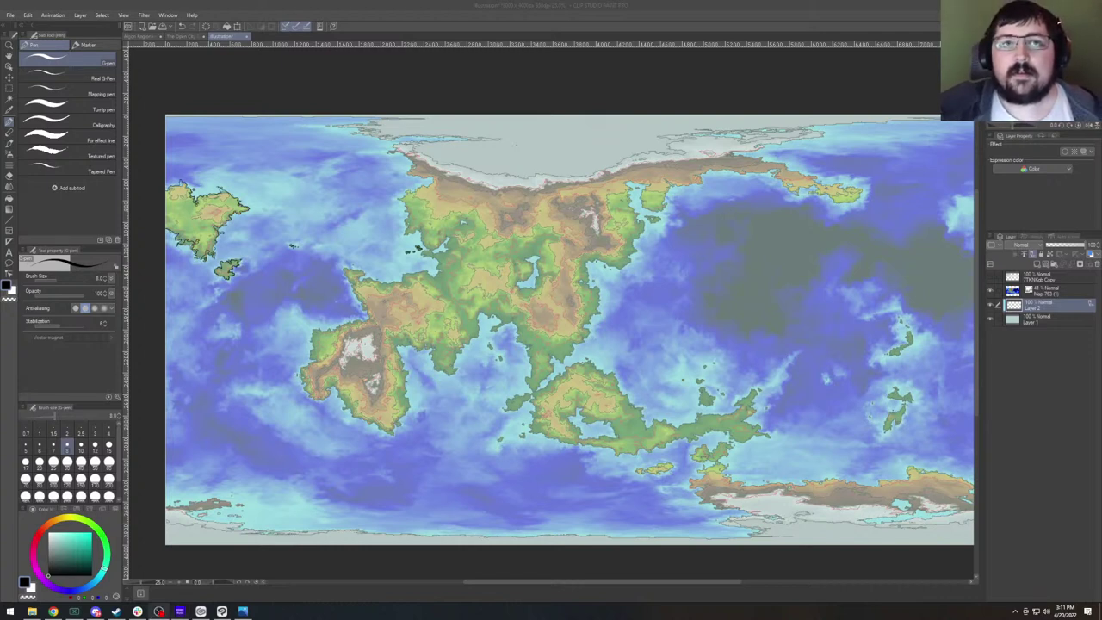
left_click(451, 6)
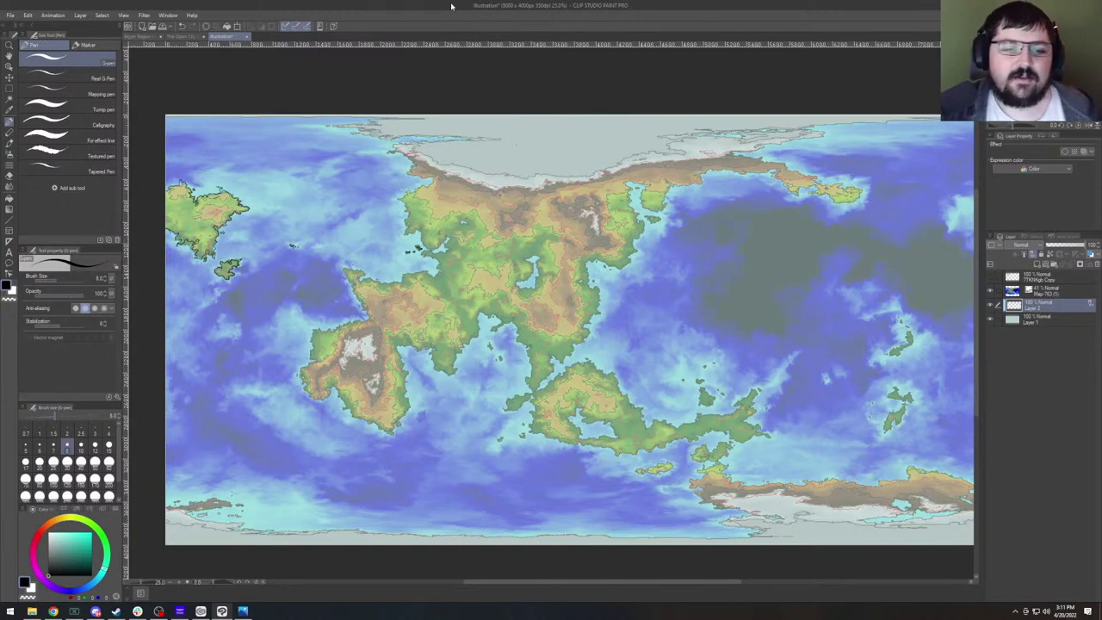
scroll(327, 249, "up", 8)
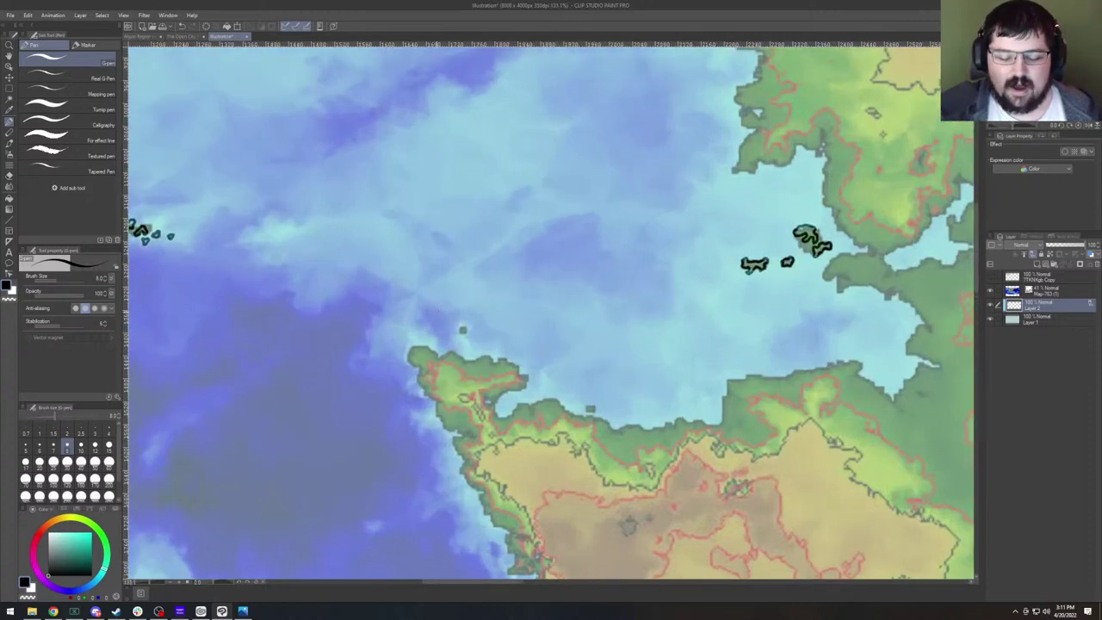
left_click_drag(551, 310, 513, 239)
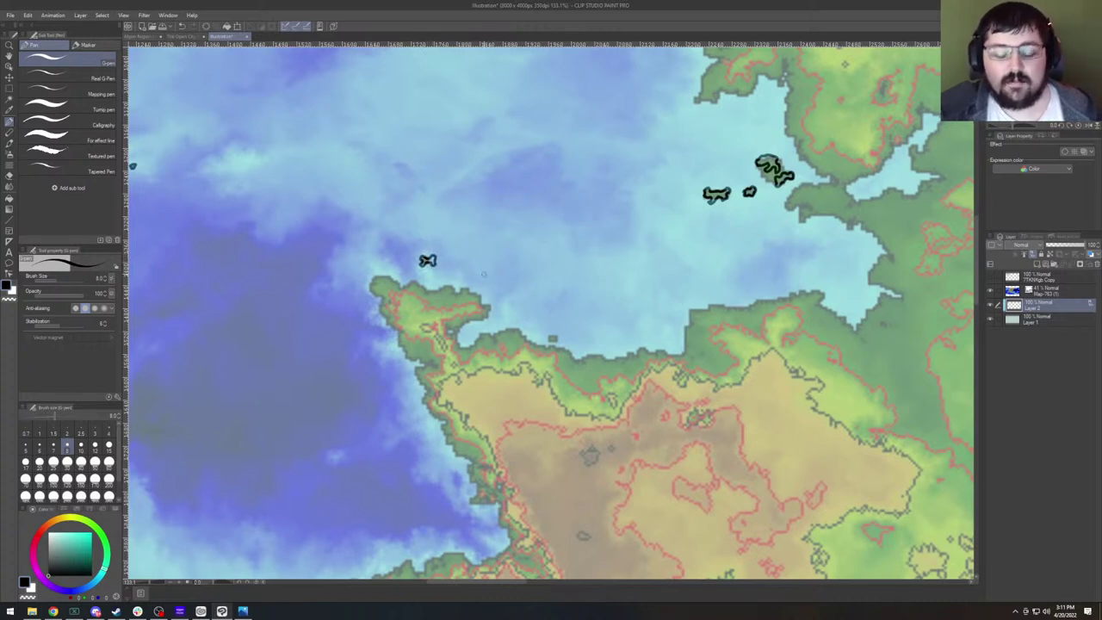
scroll(484, 276, "right", 3)
scroll(484, 276, "down", 2)
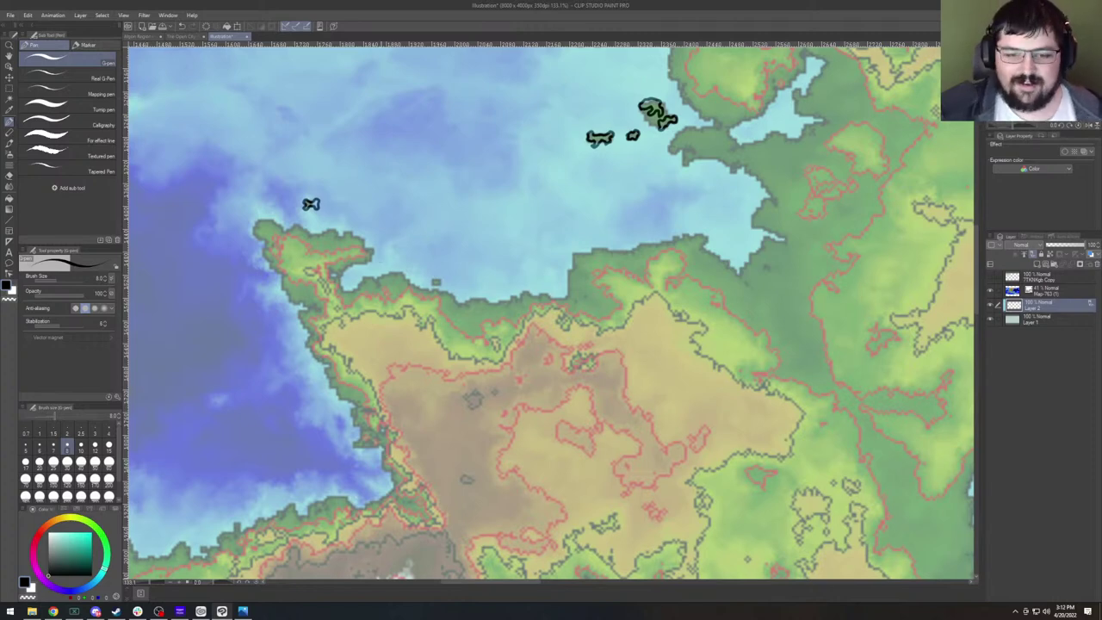
left_click_drag(351, 268, 392, 283)
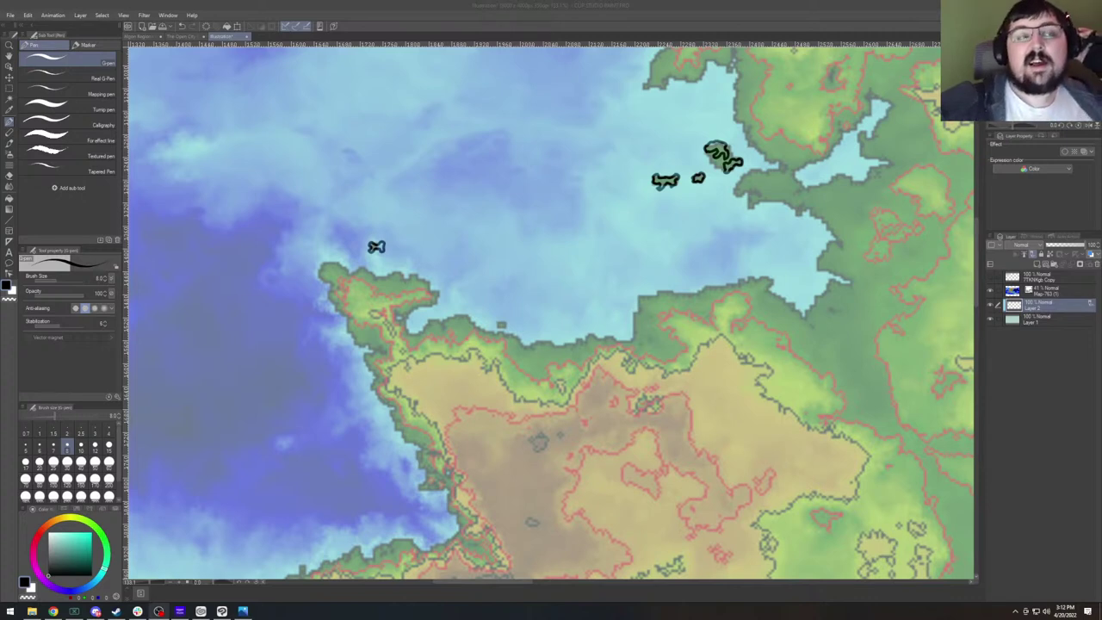
key("XF86AudioLowerVolume")
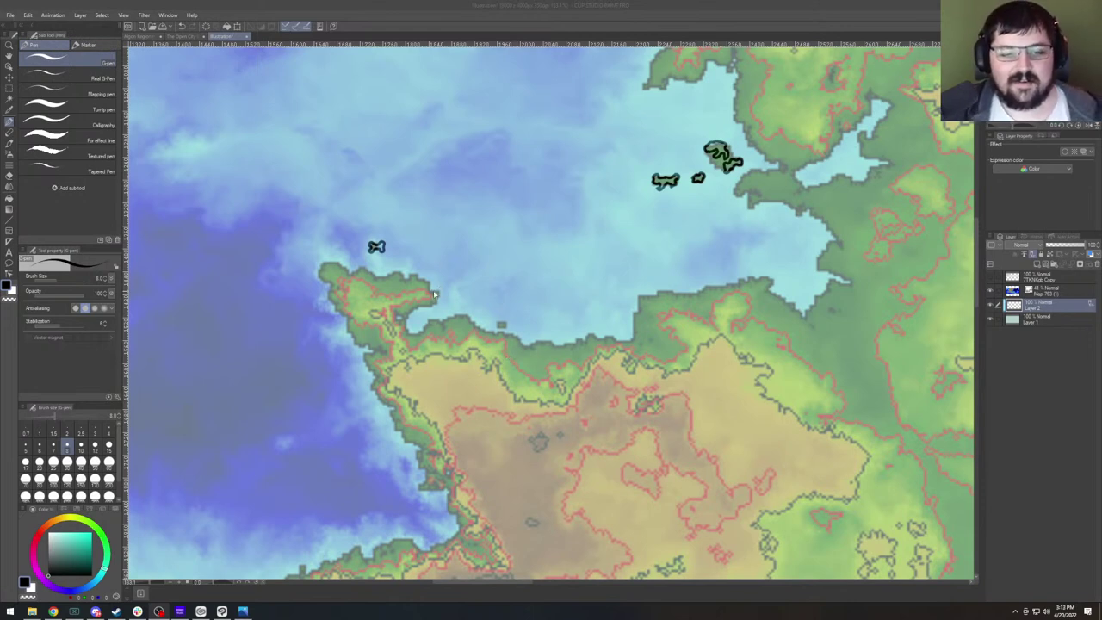
left_click(393, 10)
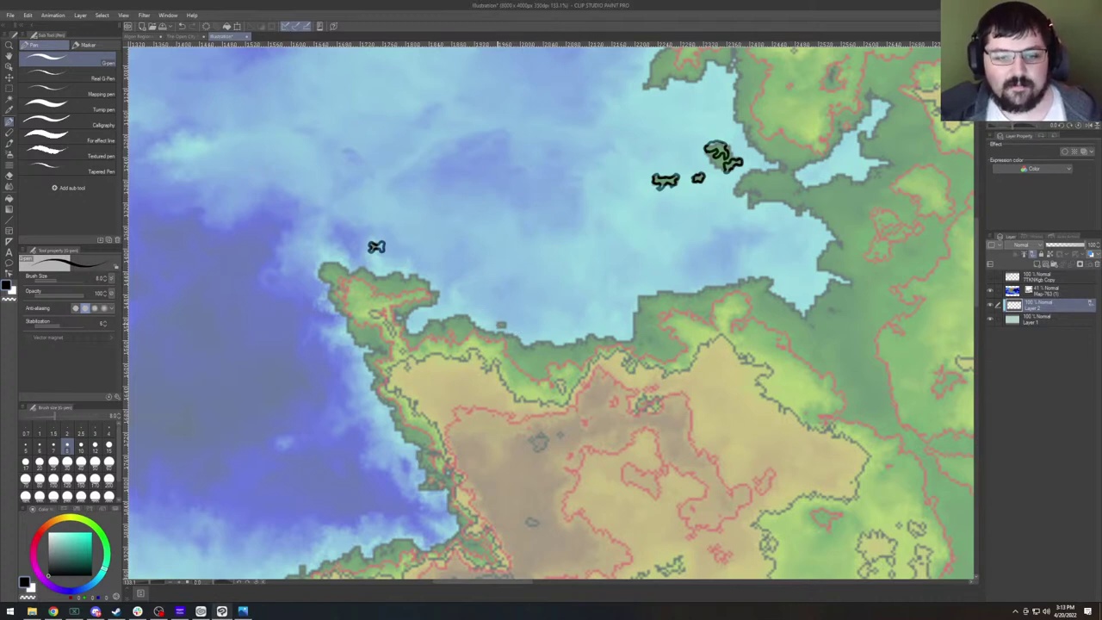
left_click_drag(502, 324, 510, 323)
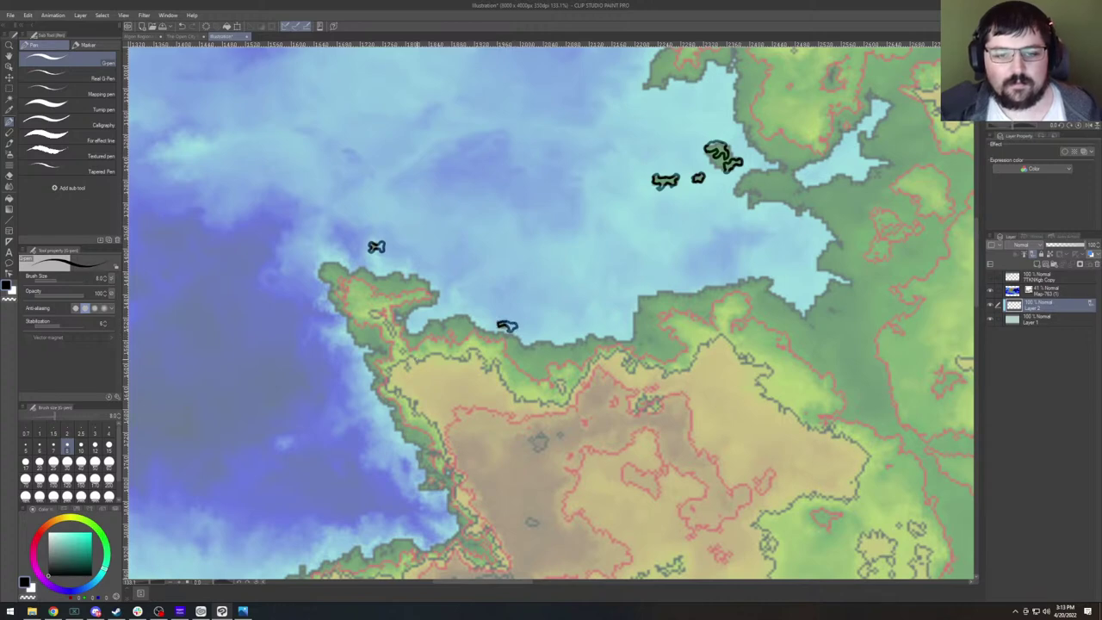
Trace the coastline of the landmass at the map's northeastern edge, from its northern shore around the western headlands to its southern shore.
left_click_drag(341, 514, 474, 319)
scroll(474, 319, "down", 6)
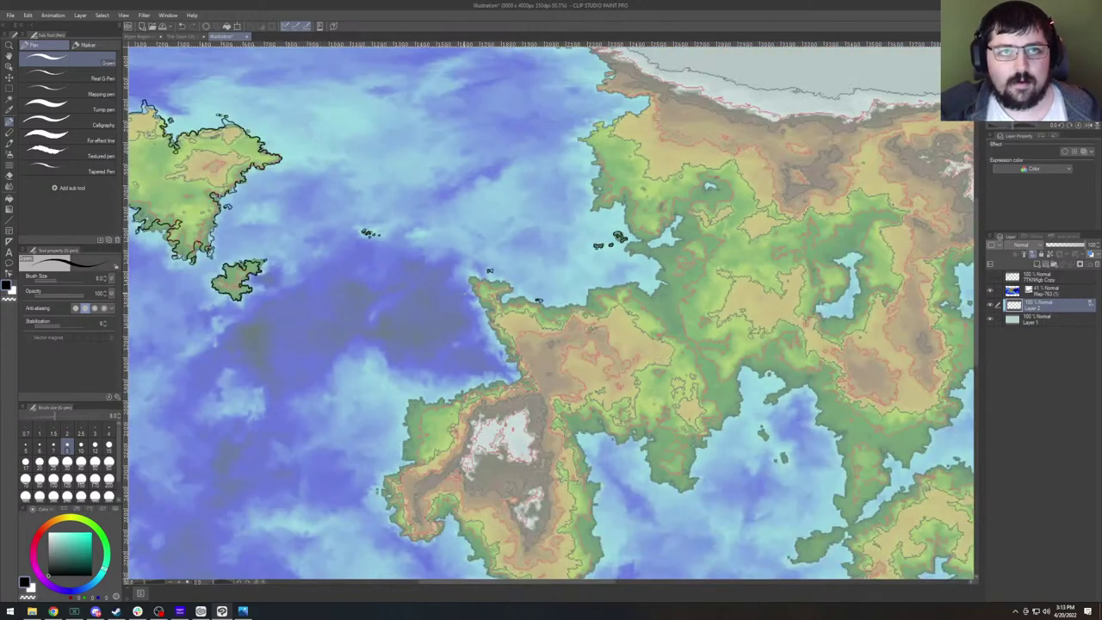
scroll(468, 254, "down", 2)
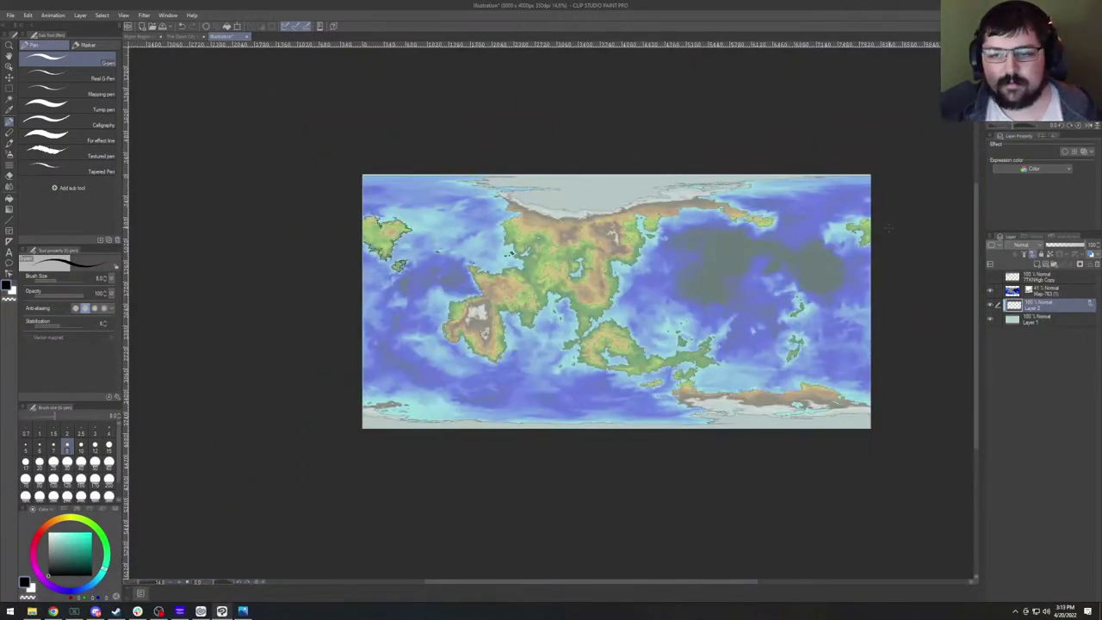
scroll(868, 222, "up", 8)
scroll(874, 196, "up", 2)
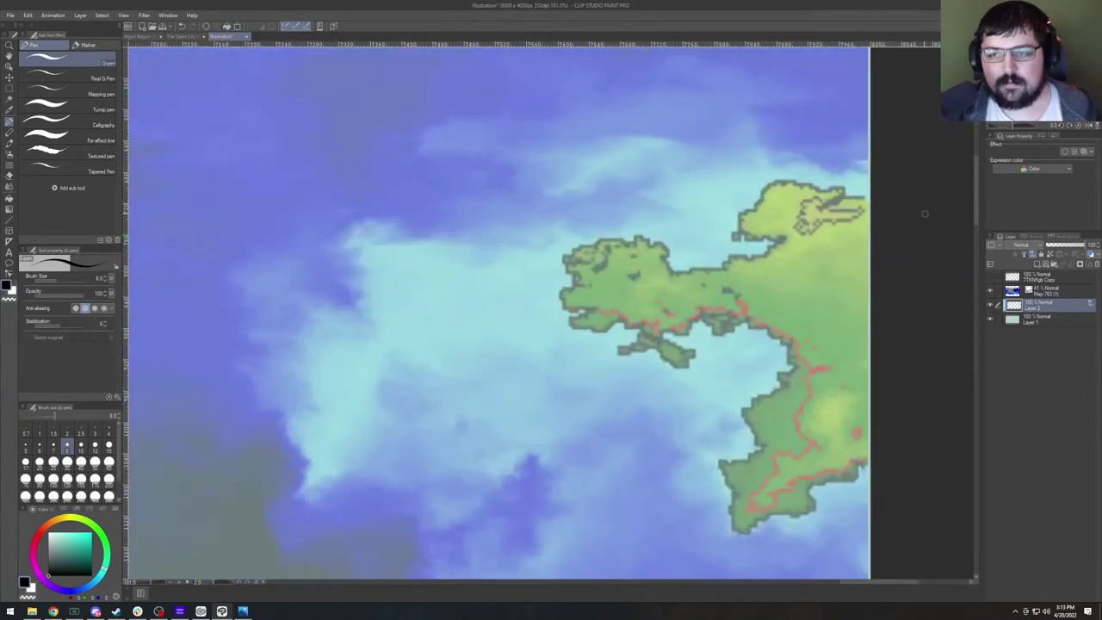
mouse_move(870, 198)
left_mouse_down()
mouse_move(823, 218)
mouse_move(840, 186)
mouse_move(774, 183)
mouse_move(741, 229)
mouse_move(751, 238)
mouse_move(786, 232)
mouse_move(788, 244)
mouse_move(679, 279)
left_mouse_up()
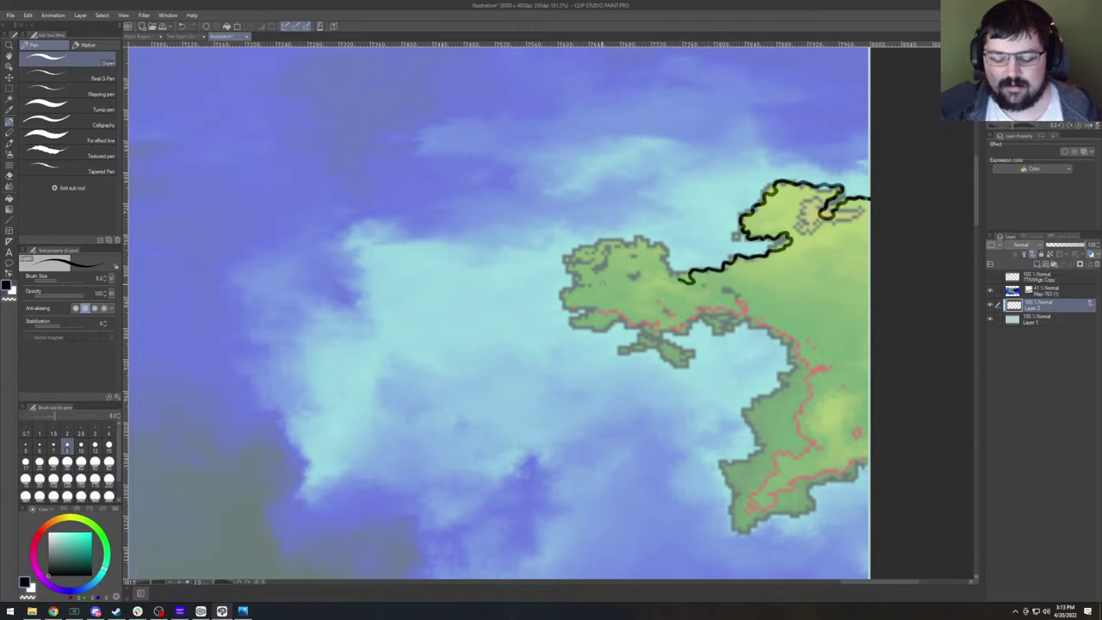
mouse_move(585, 240)
left_mouse_down()
mouse_move(482, 269)
mouse_move(499, 230)
left_mouse_up()
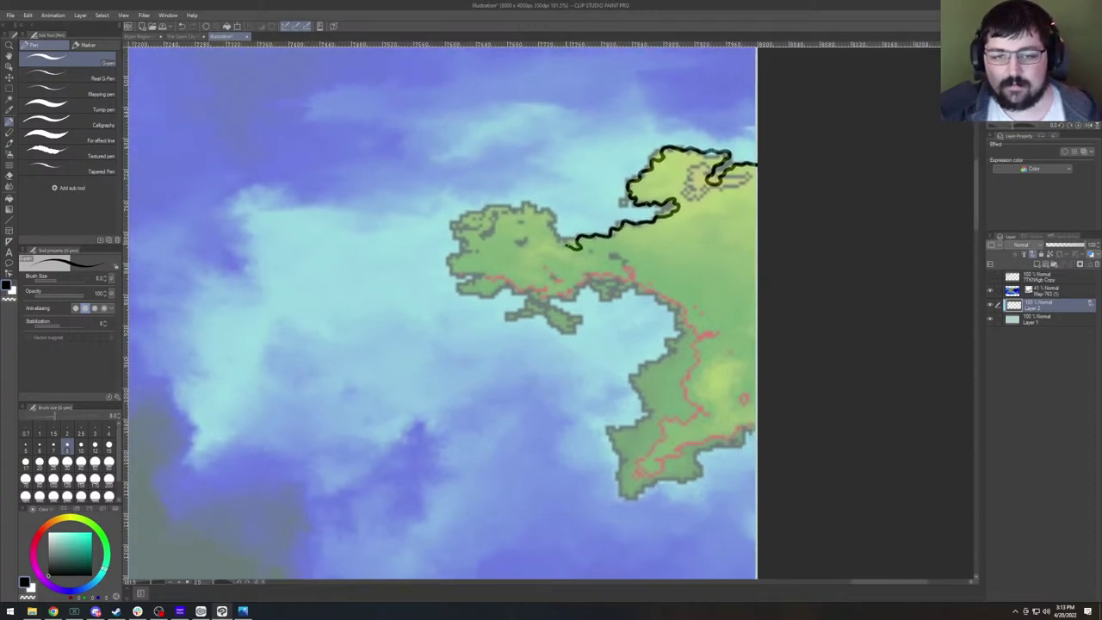
mouse_move(566, 244)
left_mouse_down()
mouse_move(552, 259)
mouse_move(545, 240)
mouse_move(564, 228)
mouse_move(550, 211)
mouse_move(494, 206)
mouse_move(465, 213)
mouse_move(466, 254)
mouse_move(448, 258)
mouse_move(462, 274)
mouse_move(484, 272)
mouse_move(458, 293)
mouse_move(489, 312)
mouse_move(524, 295)
mouse_move(507, 310)
mouse_move(530, 308)
mouse_move(565, 336)
mouse_move(584, 320)
mouse_move(549, 301)
mouse_move(594, 284)
mouse_move(603, 301)
mouse_move(624, 277)
mouse_move(670, 311)
mouse_move(677, 329)
mouse_move(663, 366)
mouse_move(654, 376)
mouse_move(634, 370)
mouse_move(649, 416)
mouse_move(607, 431)
mouse_move(616, 480)
mouse_move(581, 403)
mouse_move(516, 332)
mouse_move(527, 346)
mouse_move(565, 324)
mouse_move(594, 324)
mouse_move(592, 301)
mouse_move(658, 275)
left_mouse_up()
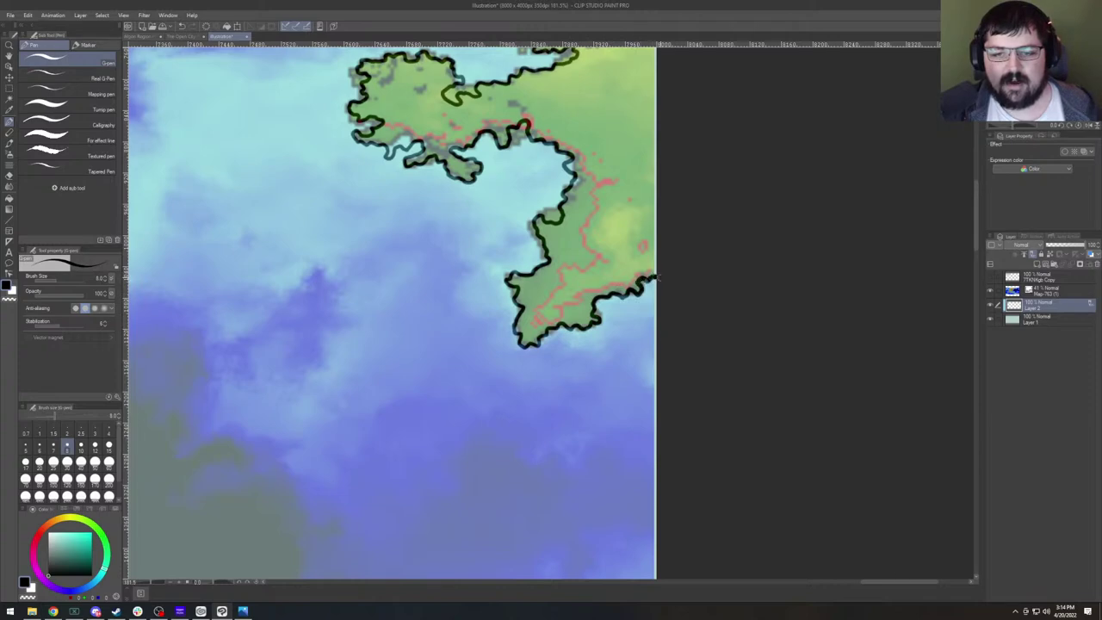
scroll(294, 206, "down", 5)
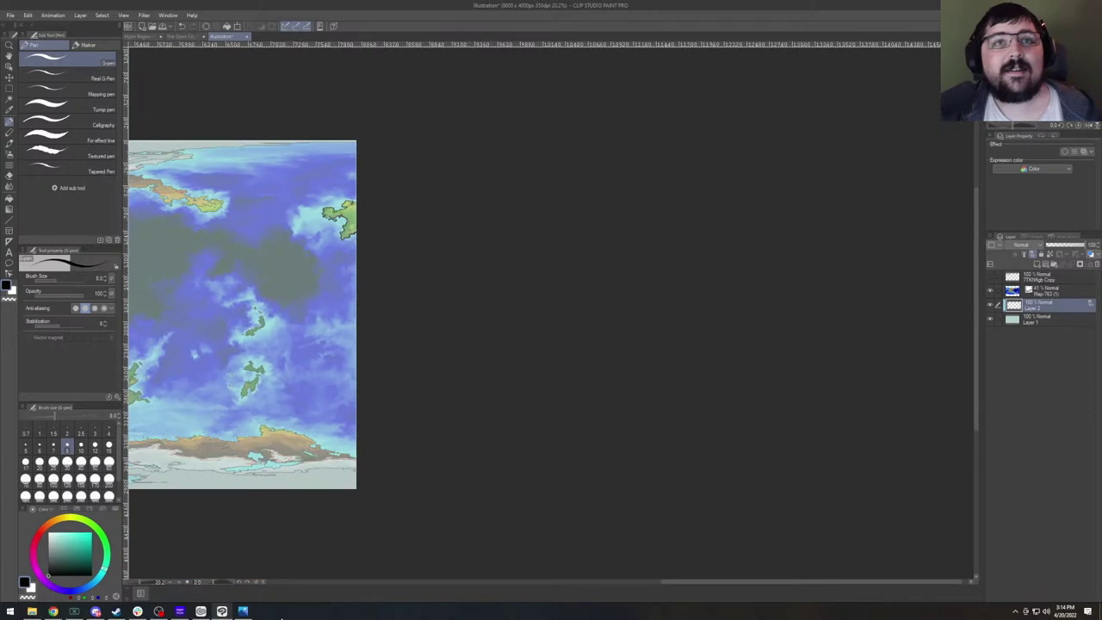
left_click_drag(316, 256, 557, 263)
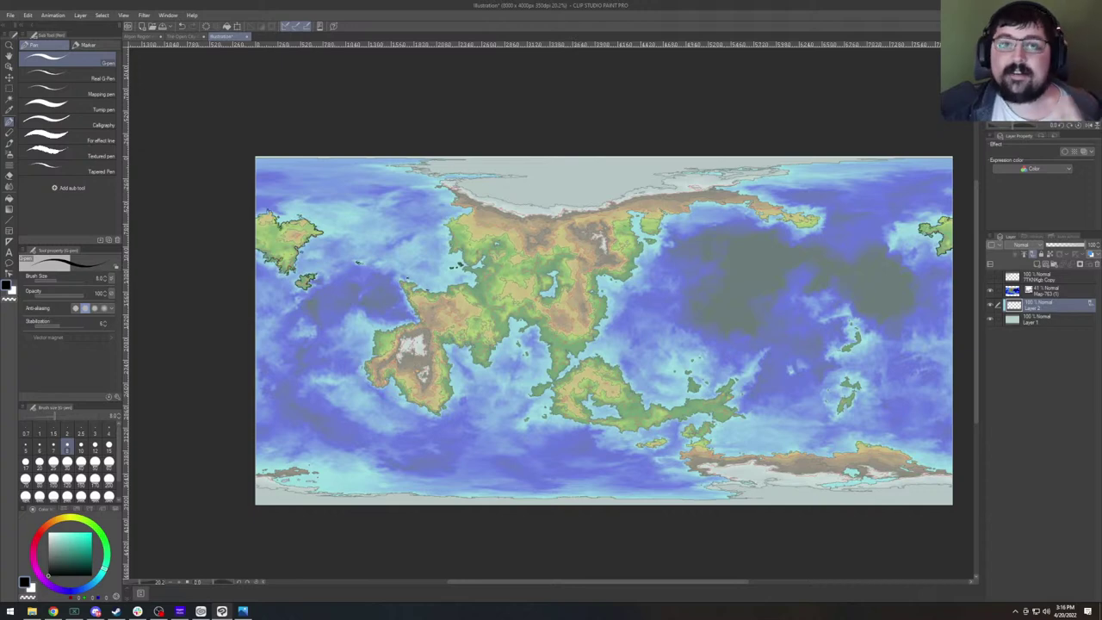
Open Fractal Terrains 3+ to examine its generated world map, close it and return to the world map in Clip Studio Paint.
key("alt+Tab")
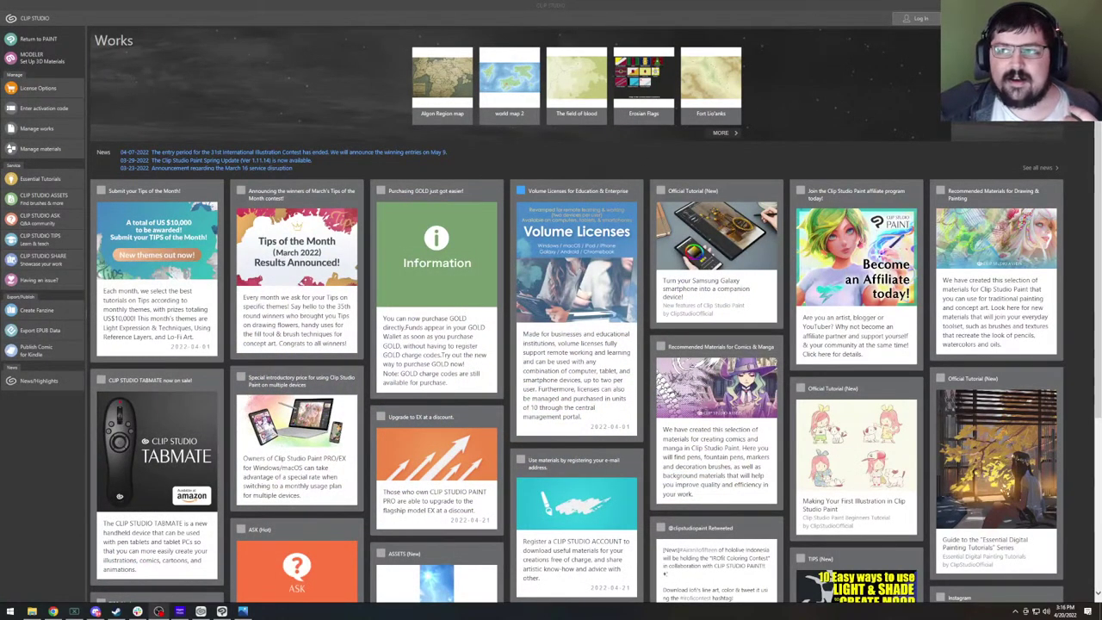
key("super+d")
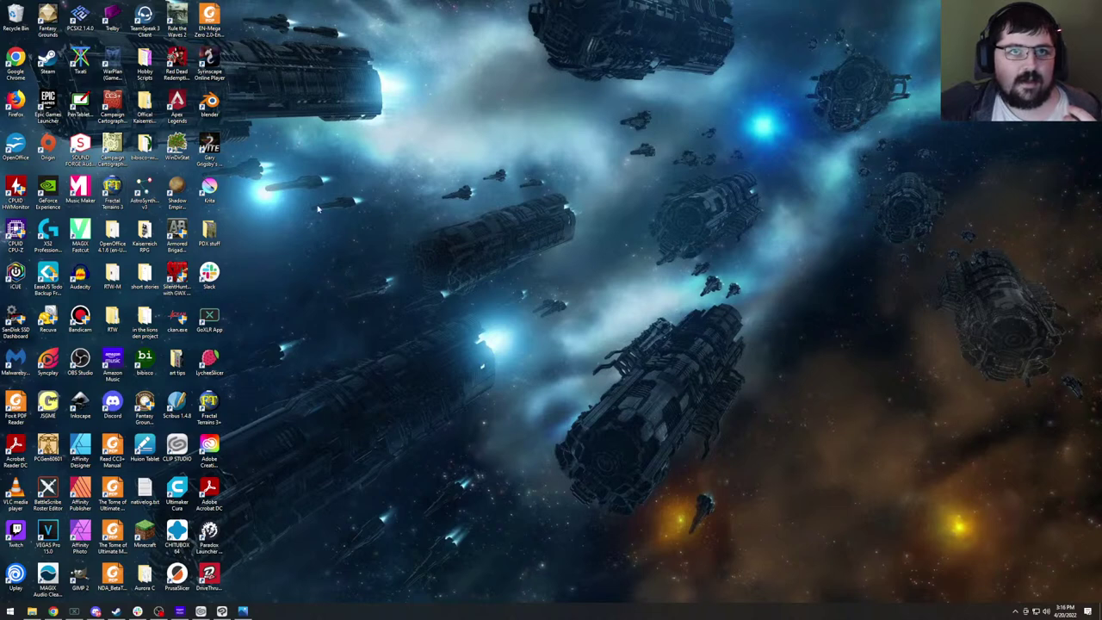
double_click(209, 406)
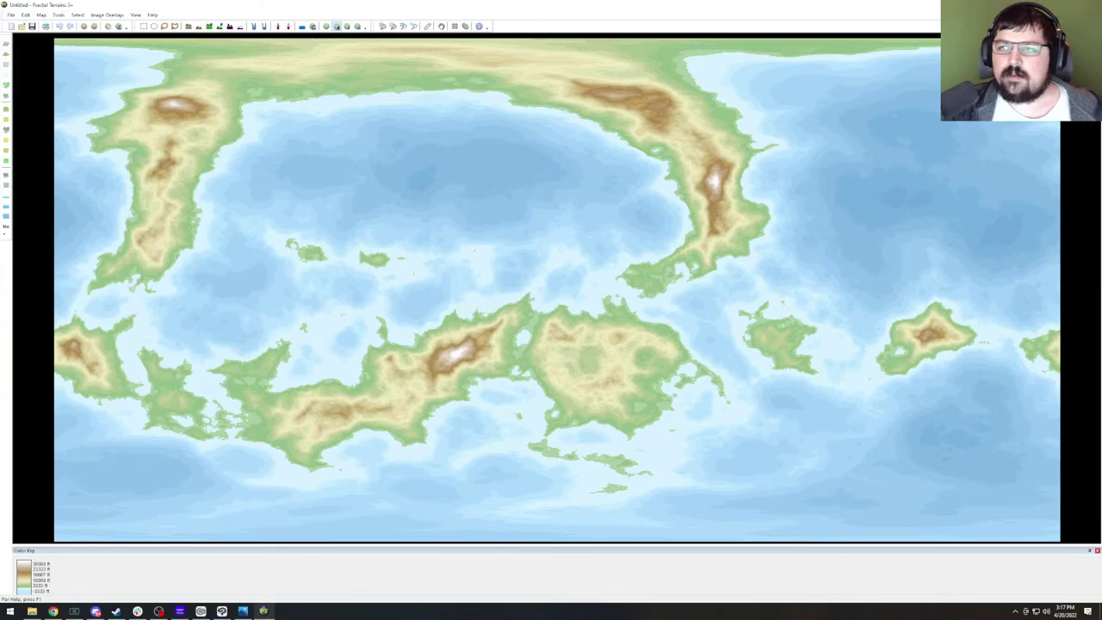
key("super+d")
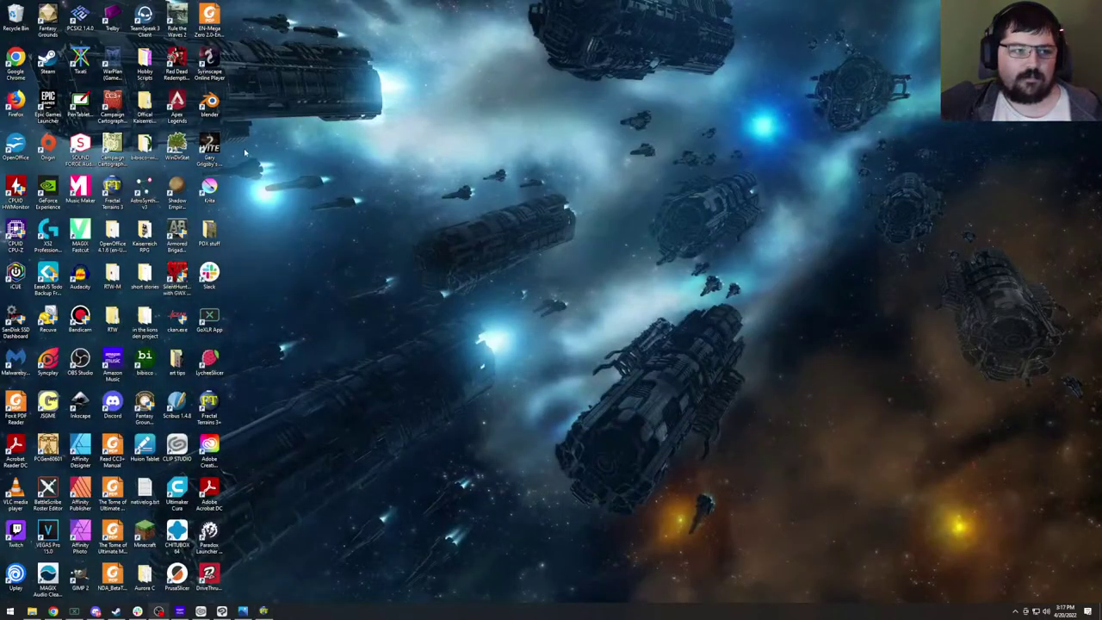
left_click(112, 107)
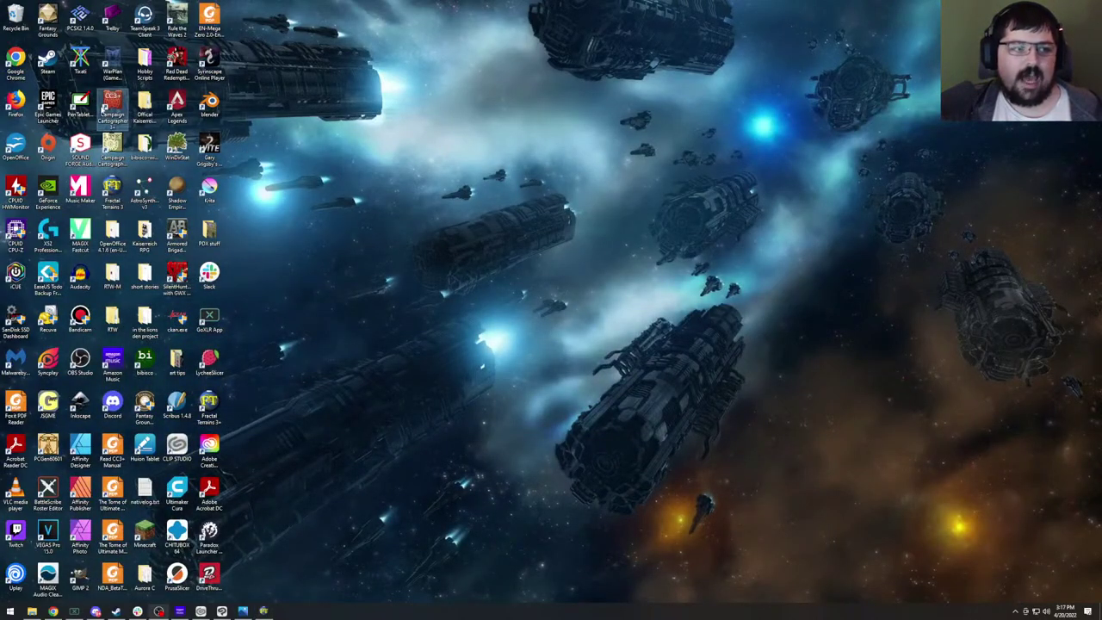
left_click(264, 611)
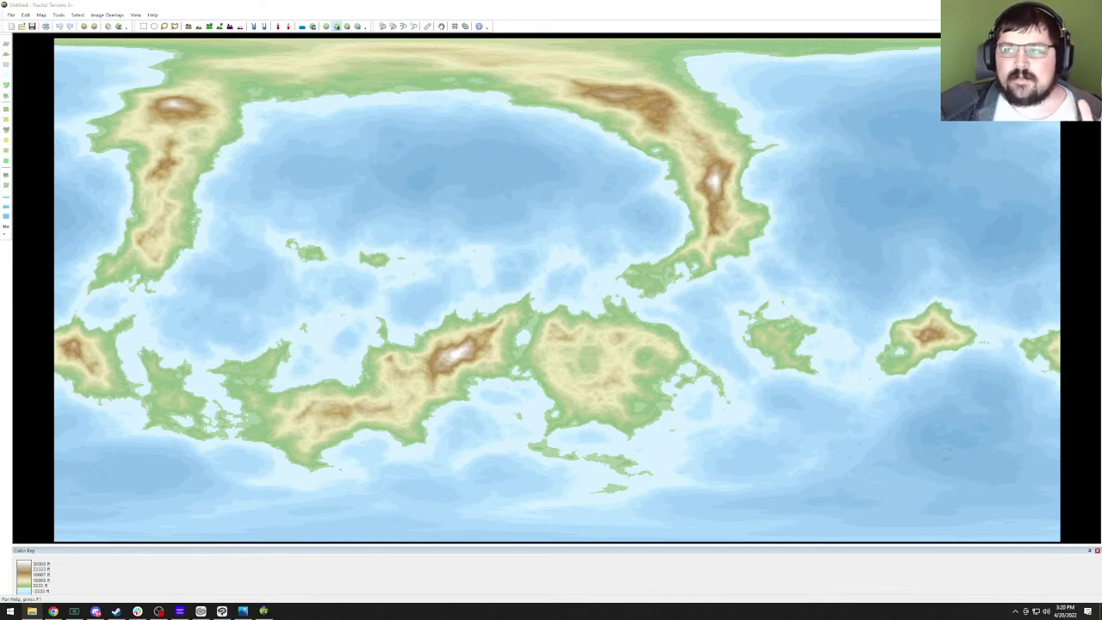
key("alt+F4")
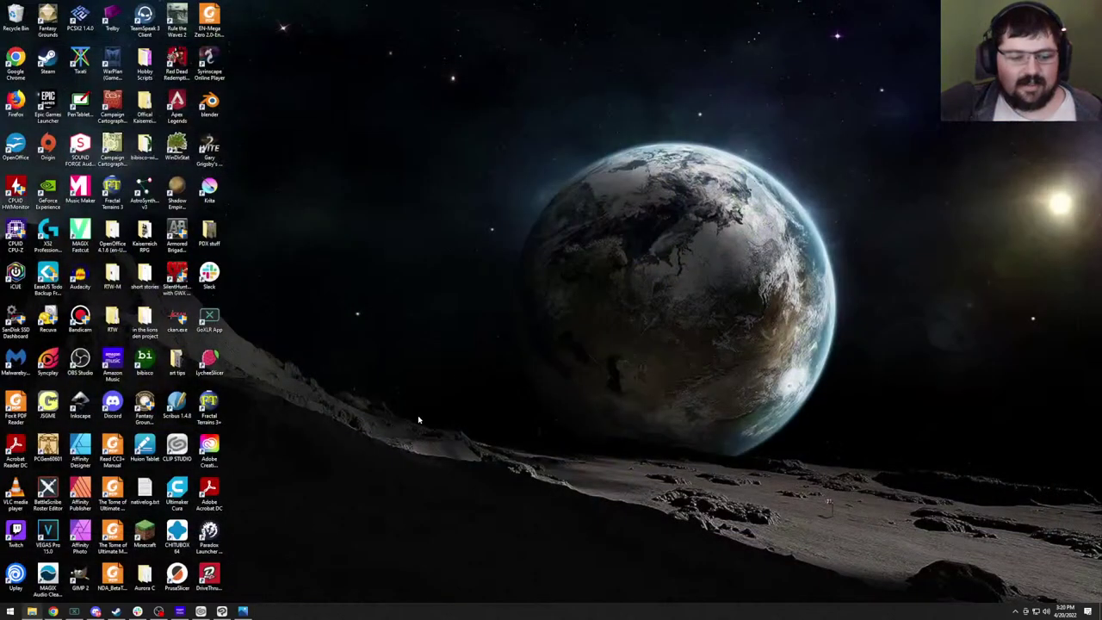
left_click(222, 612)
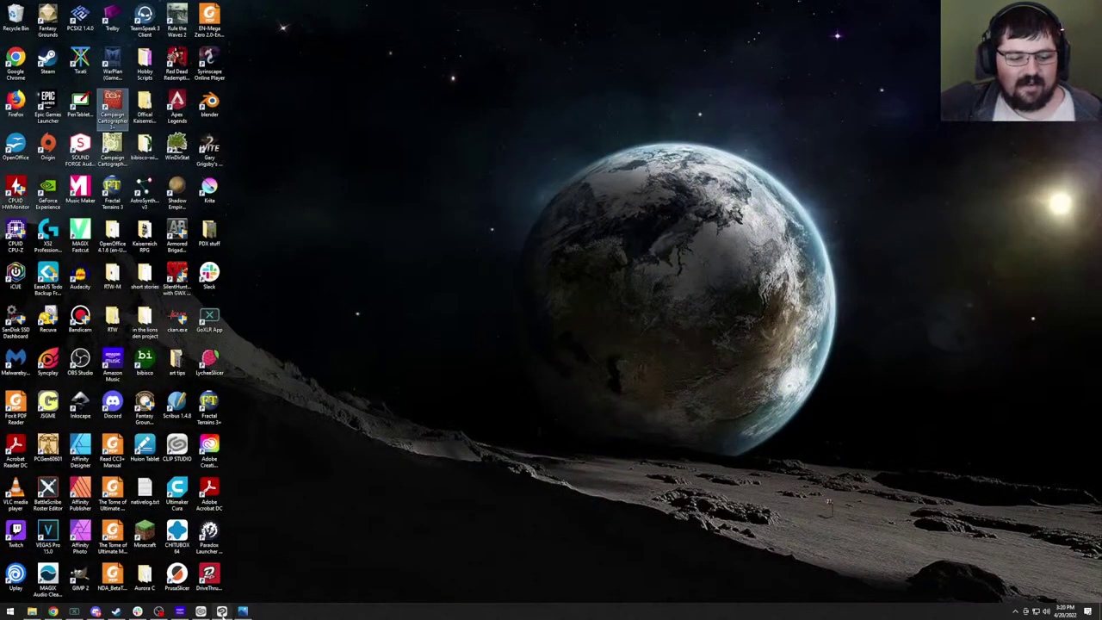
scroll(172, 125, "up", 8)
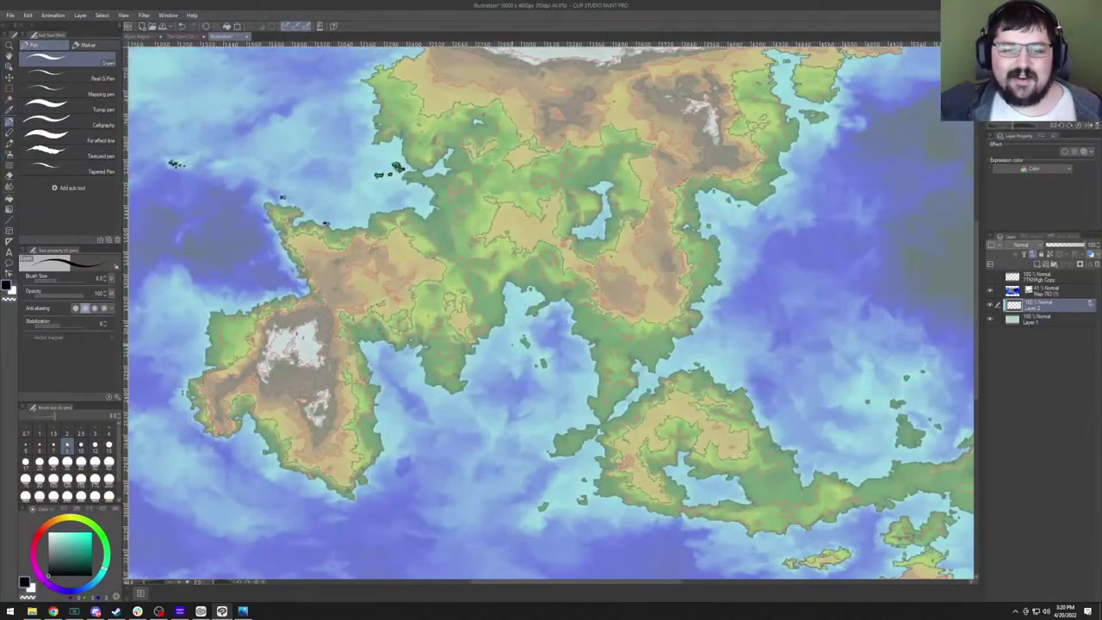
Outline the island off the western tip of the southern landmass, just below the central continent's peninsula, with the size 8 G-pen.
scroll(172, 125, "up", 2)
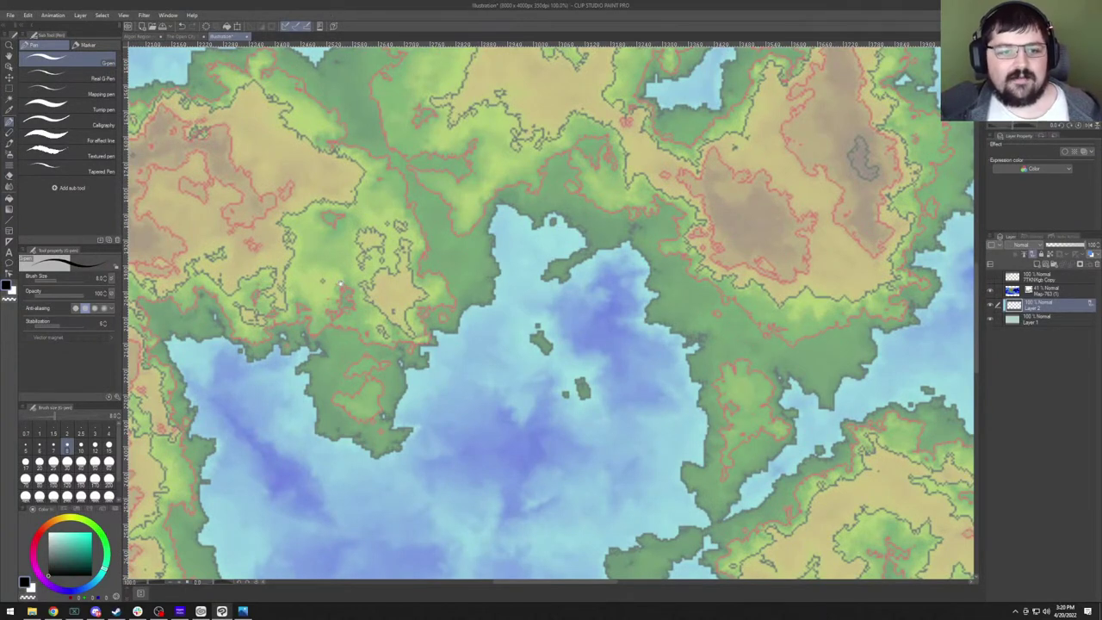
scroll(340, 284, "left", 10)
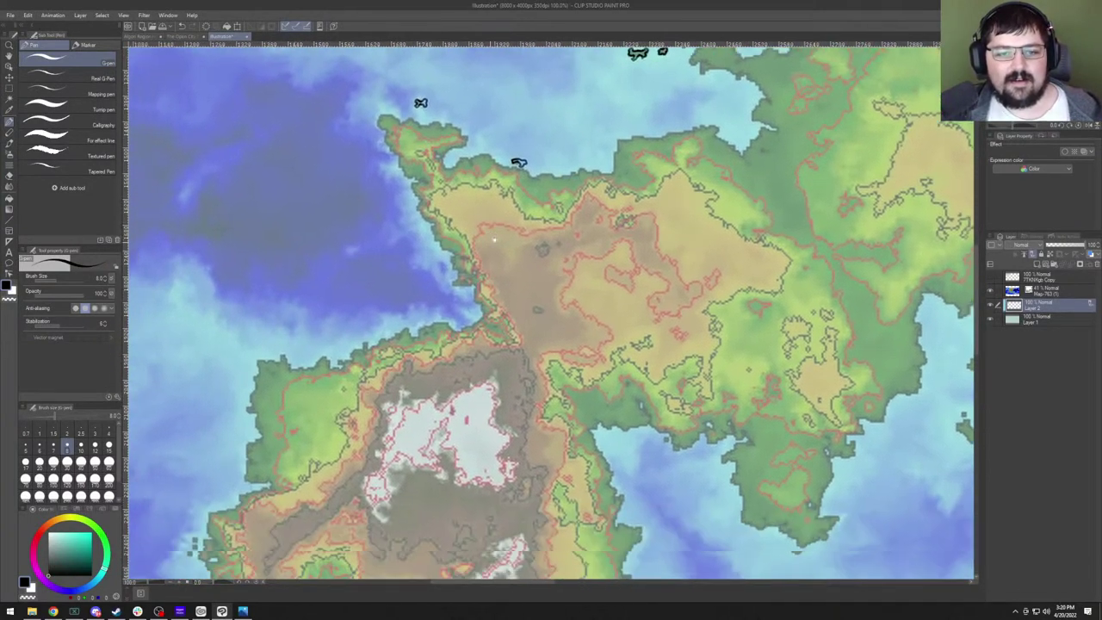
scroll(493, 241, "down", 8)
scroll(482, 250, "right", 6)
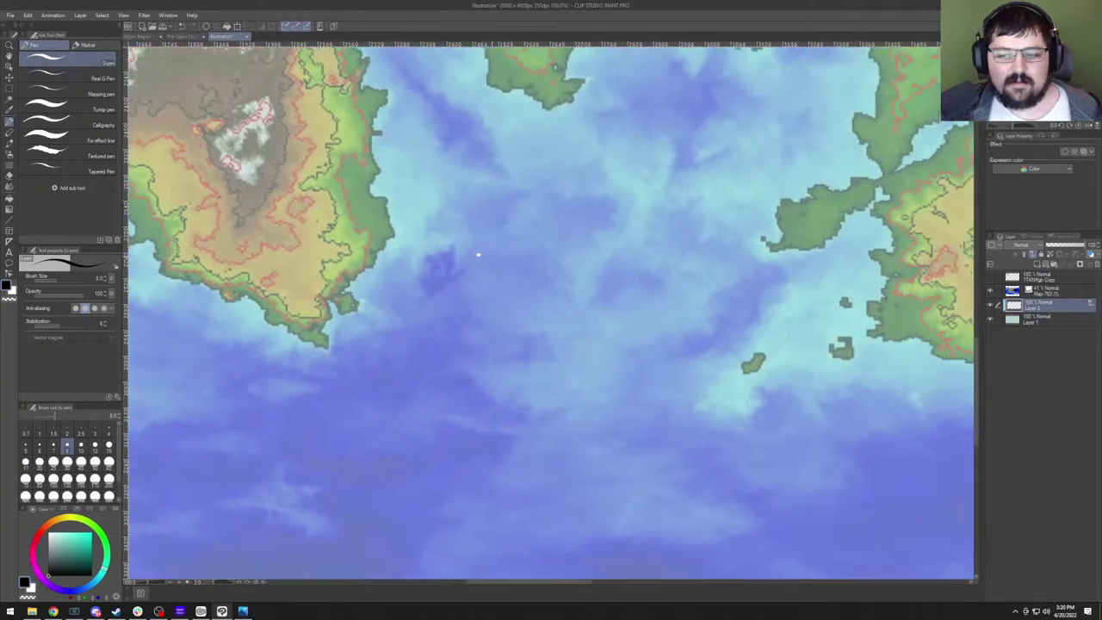
scroll(478, 254, "right", 10)
scroll(478, 255, "down", 5)
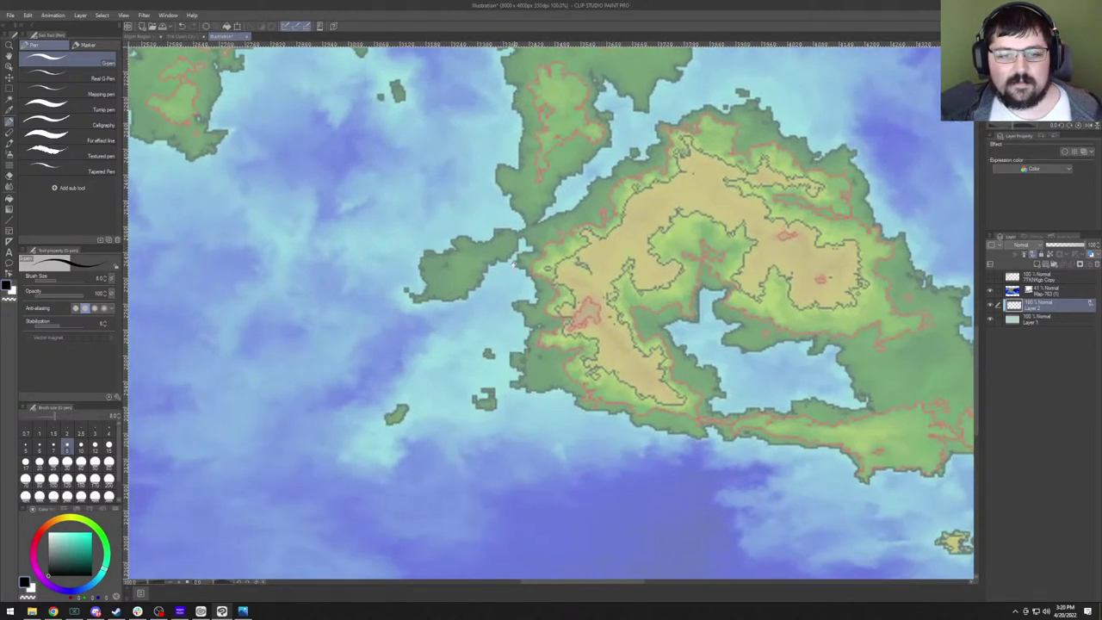
scroll(514, 265, "left", 3)
scroll(548, 261, "down", 1)
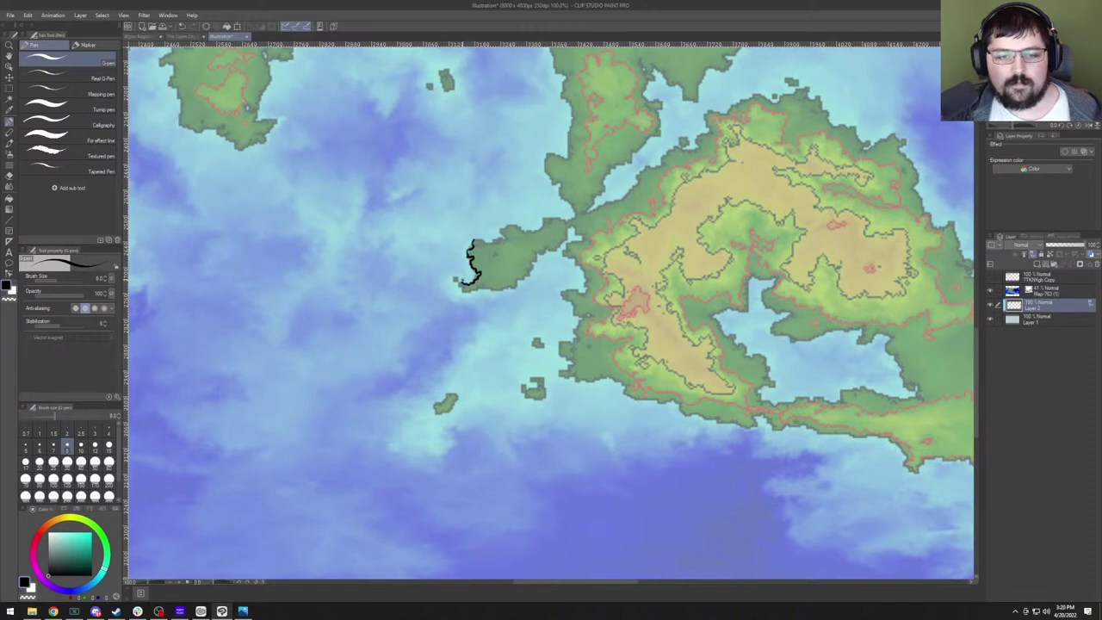
left_click_drag(456, 279, 453, 281)
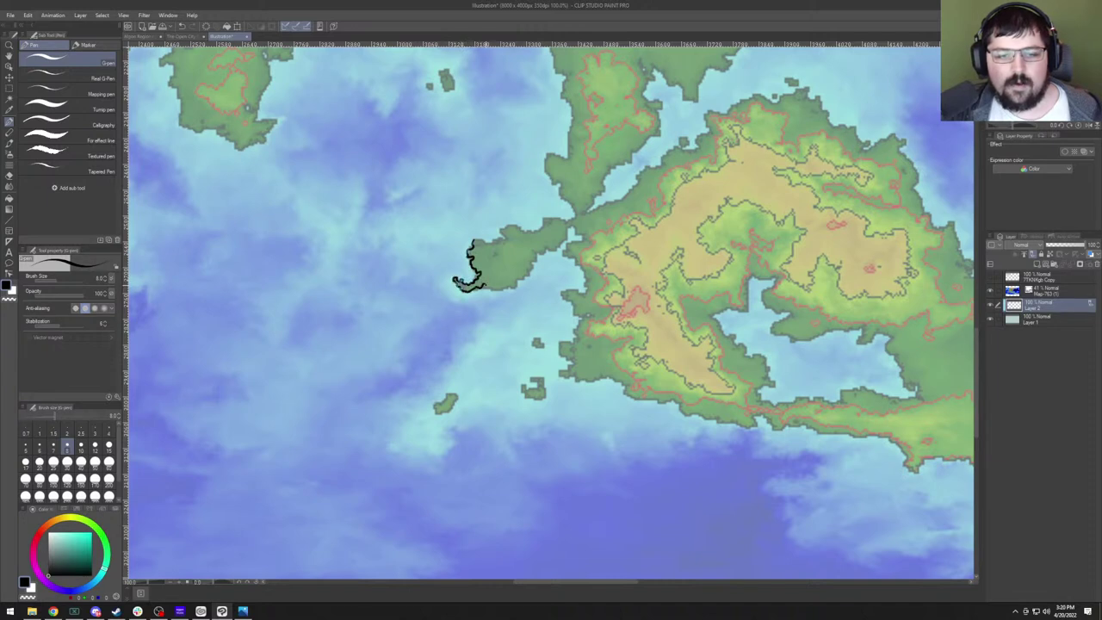
mouse_move(477, 290)
left_mouse_down()
mouse_move(514, 285)
mouse_move(562, 243)
mouse_move(556, 229)
mouse_move(535, 238)
mouse_move(509, 222)
left_mouse_up()
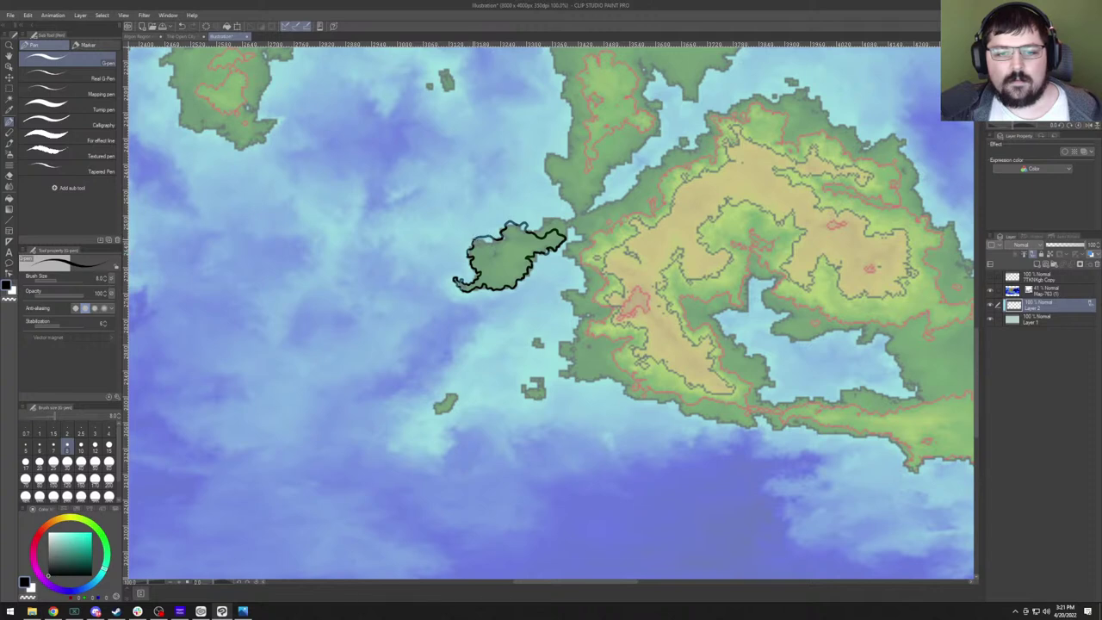
key("e")
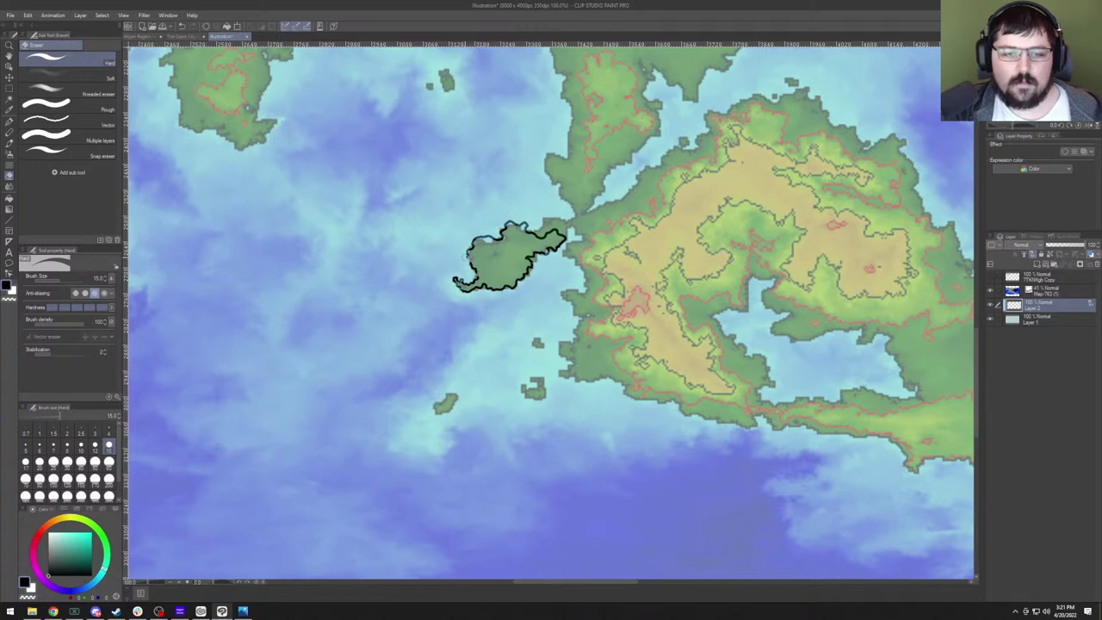
key("p")
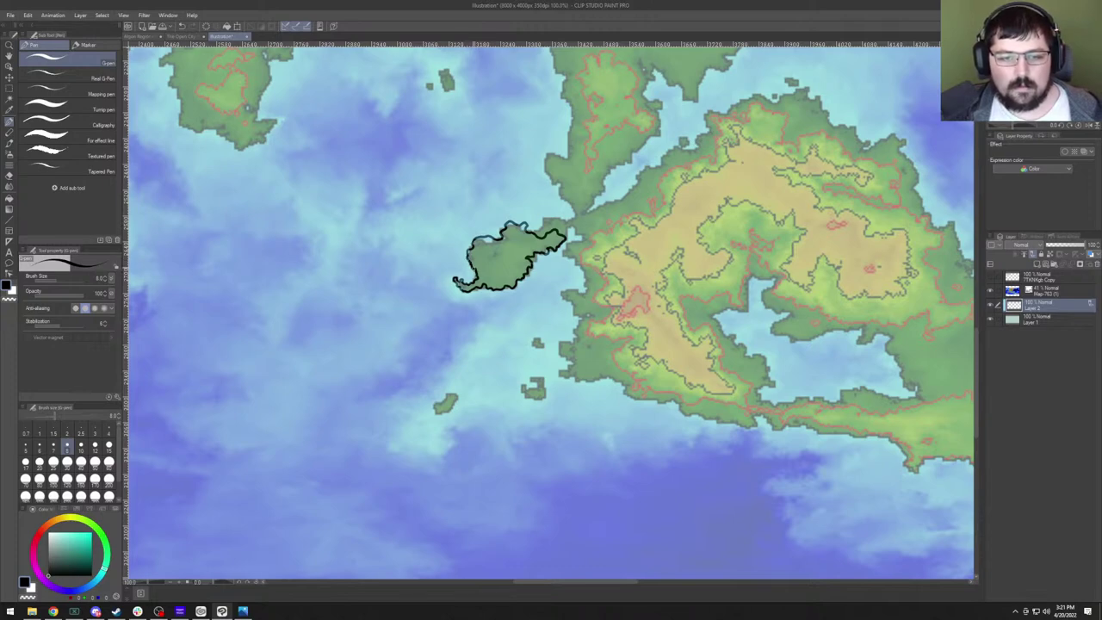
Switch to Photos to view the spinning planet GIF and compare the two planet orbit pictures, and return to the map in Clip Studio Paint.
scroll(454, 229, "down", 5)
scroll(517, 258, "down", 3)
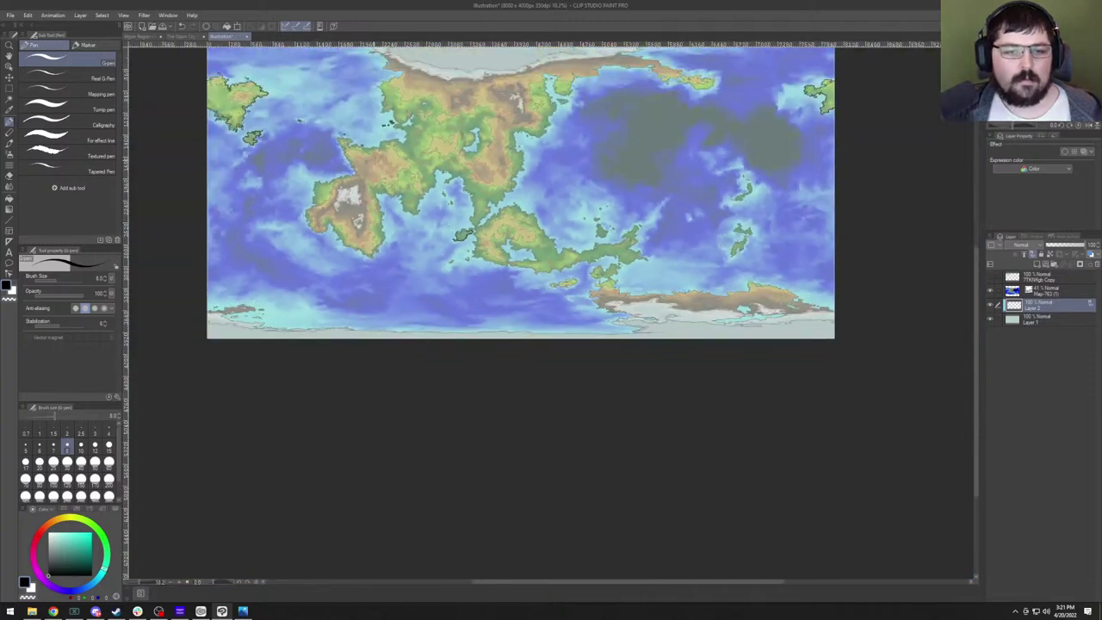
scroll(517, 258, "up", 2)
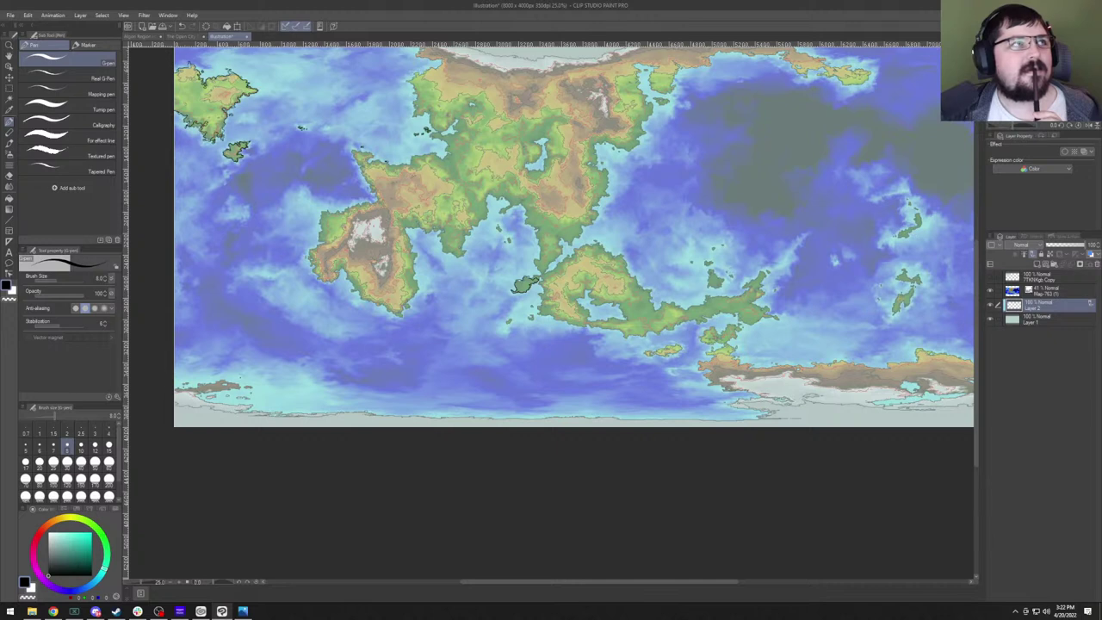
key("alt+Tab")
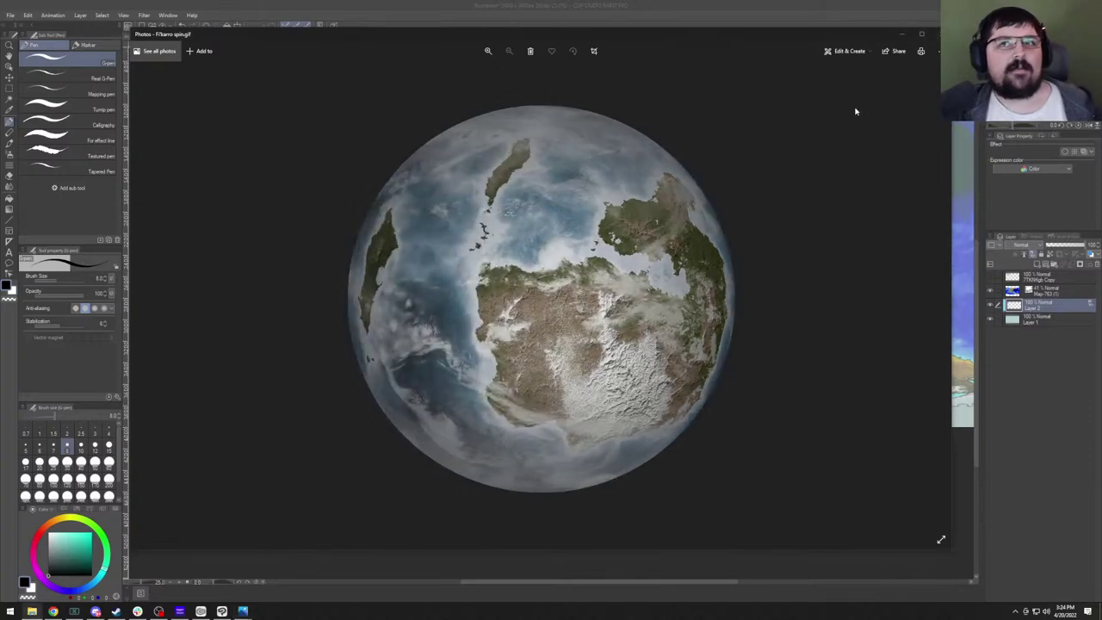
left_click(937, 34)
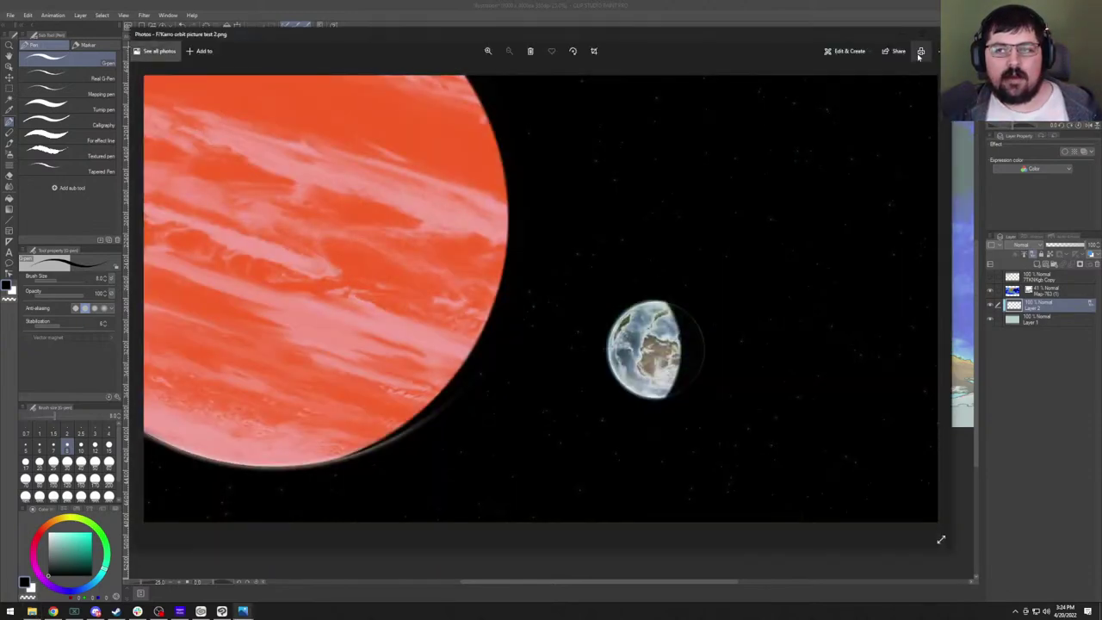
left_click(920, 45)
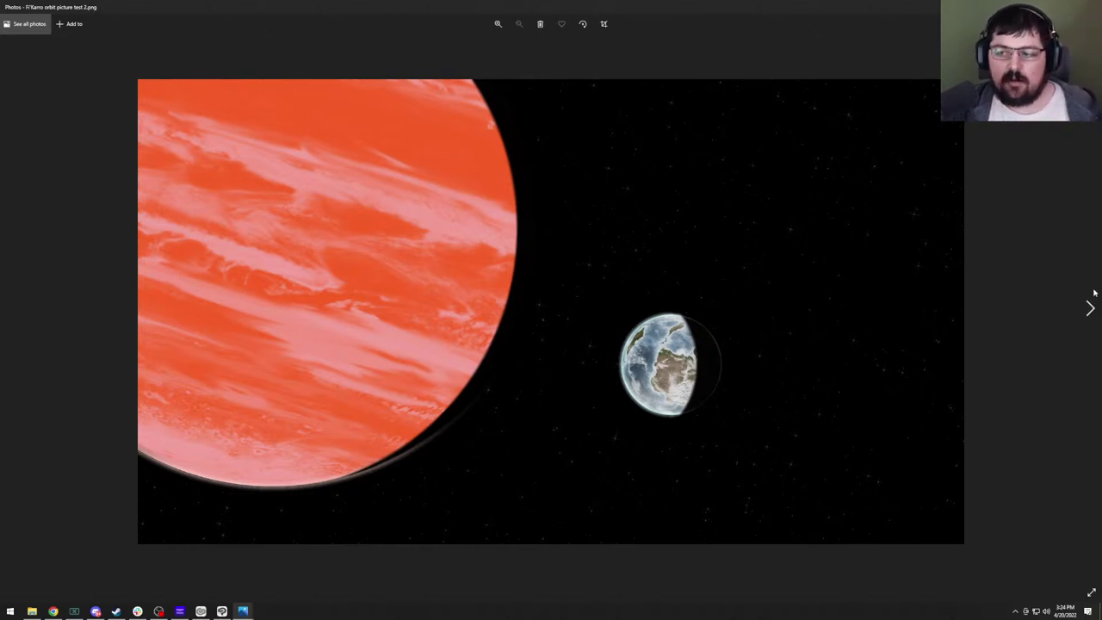
left_click(1091, 308)
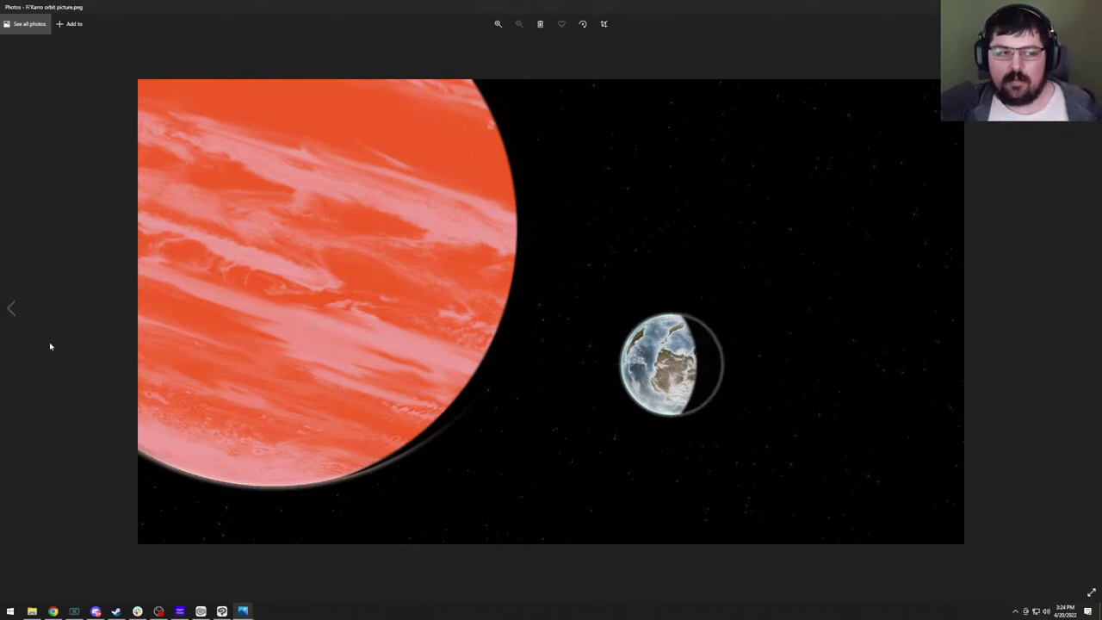
left_click(11, 310)
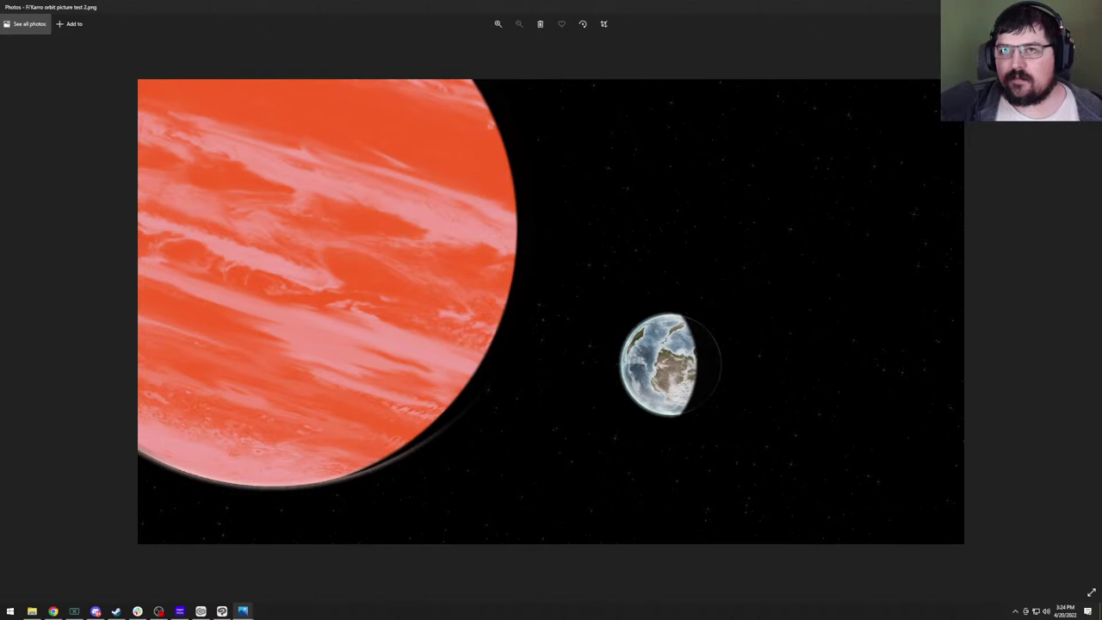
key("alt+Tab")
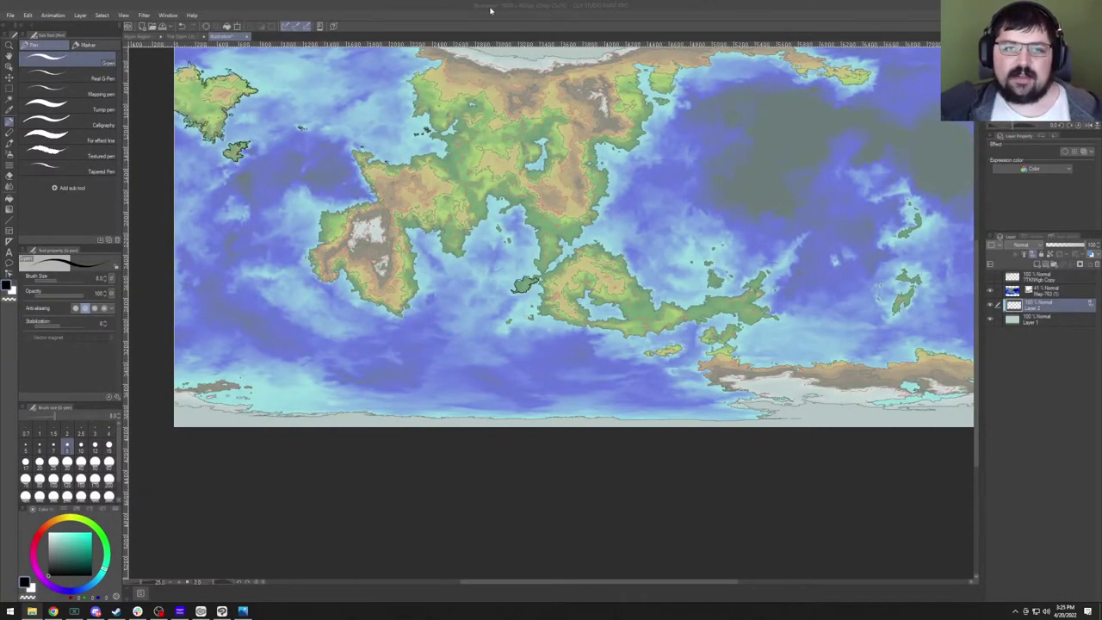
left_click(428, 23)
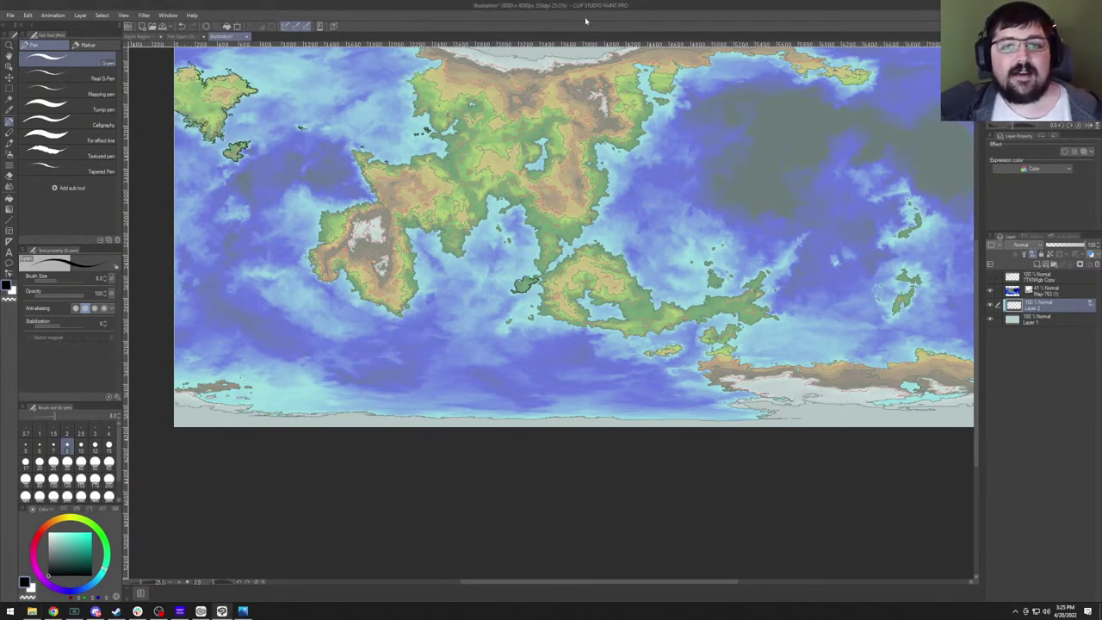
Outline the two pairs of small islets in the middle of the central continent's southern bay with the G-pen.
scroll(512, 217, "up", 4)
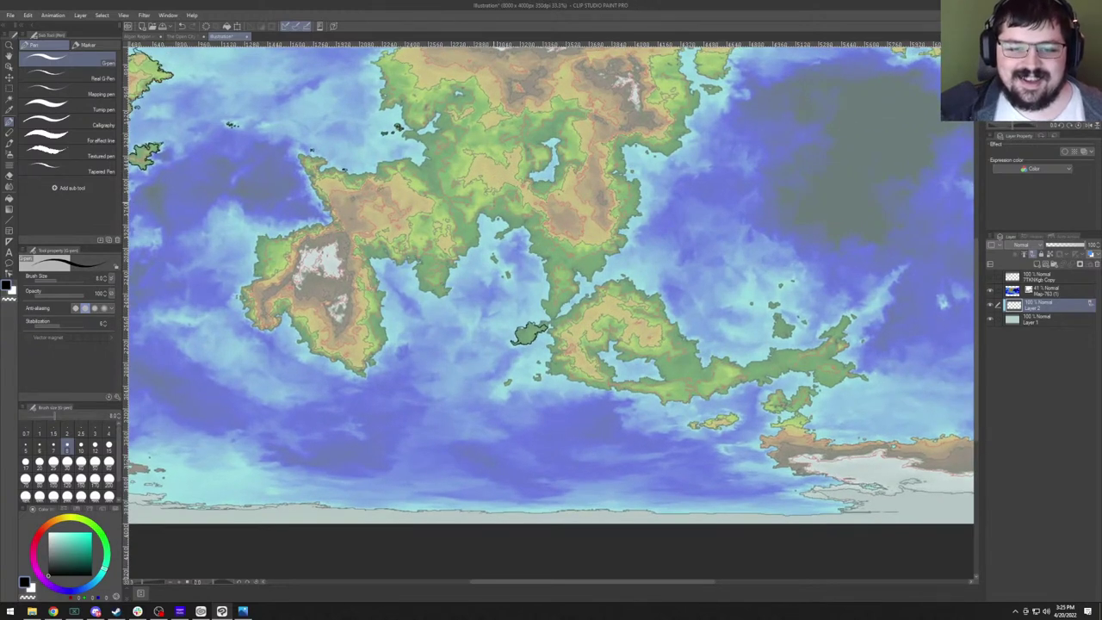
scroll(435, 262, "up", 3)
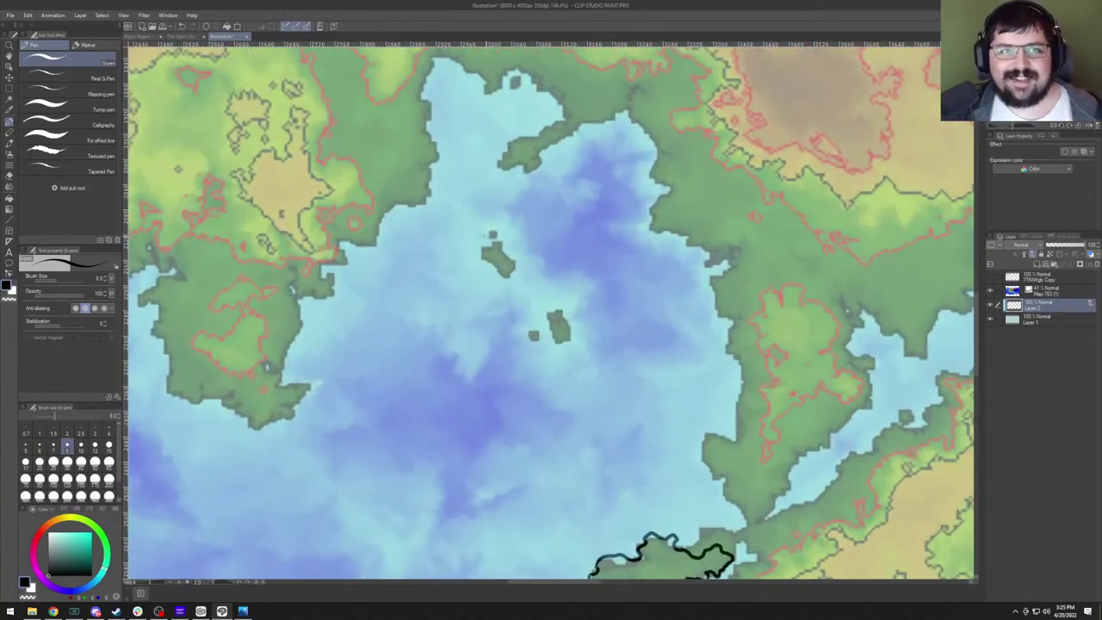
left_click_drag(470, 233, 414, 260)
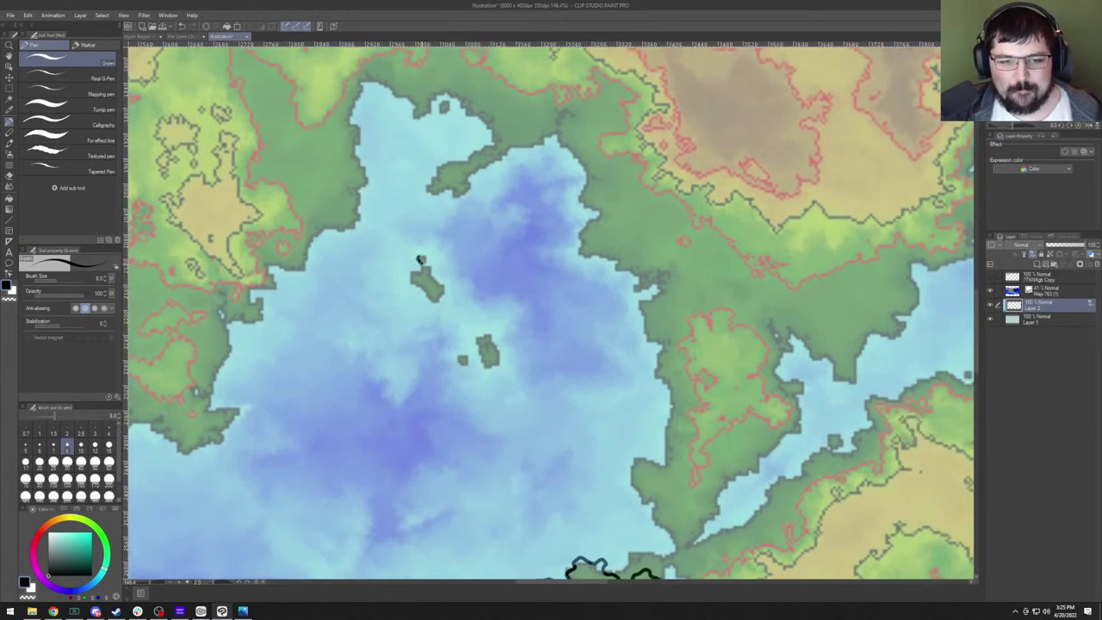
mouse_move(420, 261)
left_mouse_down()
mouse_move(410, 280)
mouse_move(434, 277)
mouse_move(418, 254)
left_mouse_up()
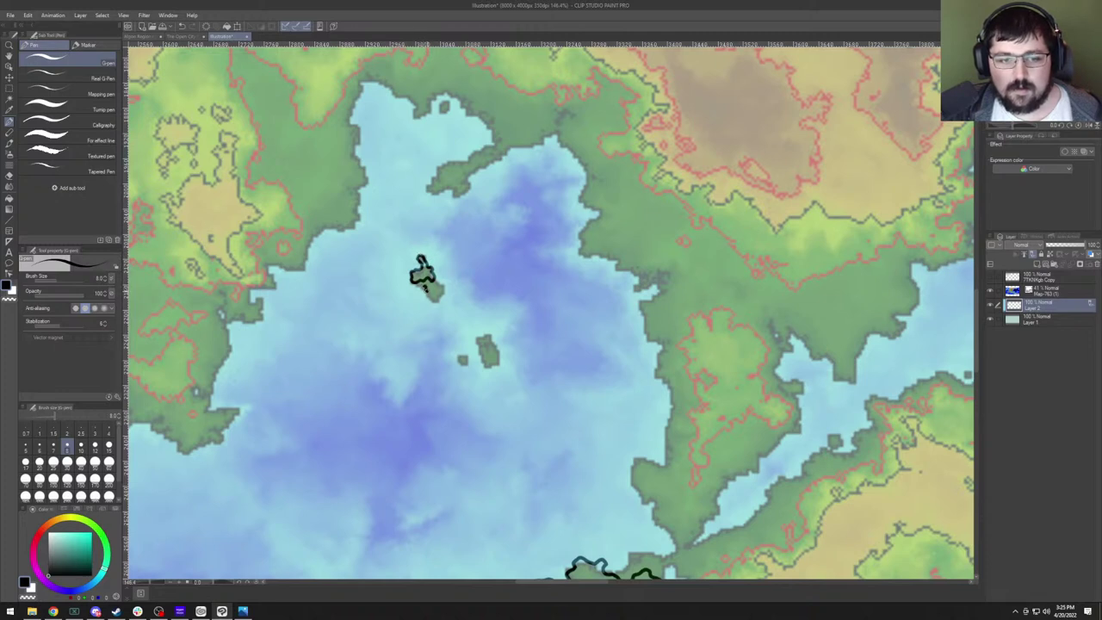
mouse_move(429, 293)
left_mouse_down()
mouse_move(418, 289)
mouse_move(456, 291)
mouse_move(448, 252)
left_mouse_up()
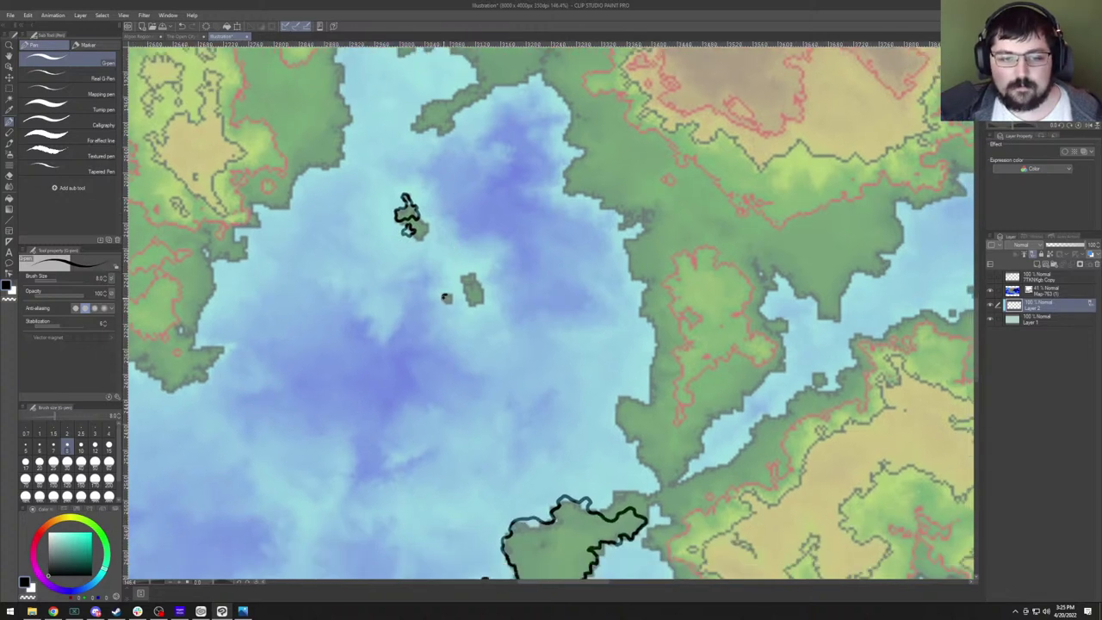
mouse_move(444, 297)
left_mouse_down()
mouse_move(452, 293)
mouse_move(421, 281)
mouse_move(436, 274)
mouse_move(448, 295)
mouse_move(453, 262)
mouse_move(435, 266)
left_mouse_up()
mouse_move(464, 322)
left_mouse_down()
mouse_move(477, 244)
mouse_move(392, 132)
left_mouse_up()
left_click_drag(410, 244, 419, 278)
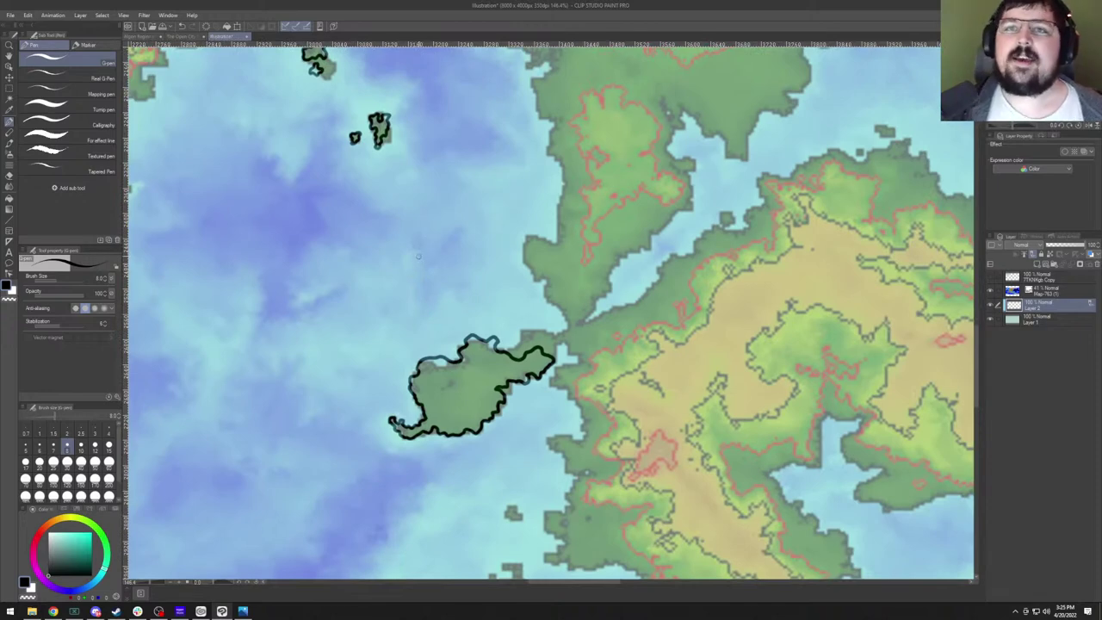
Outline the small islets south of the outlined island, off the southern landmass's west coast, splitting the easternmost one into two shapes.
left_click_drag(419, 256, 401, 142)
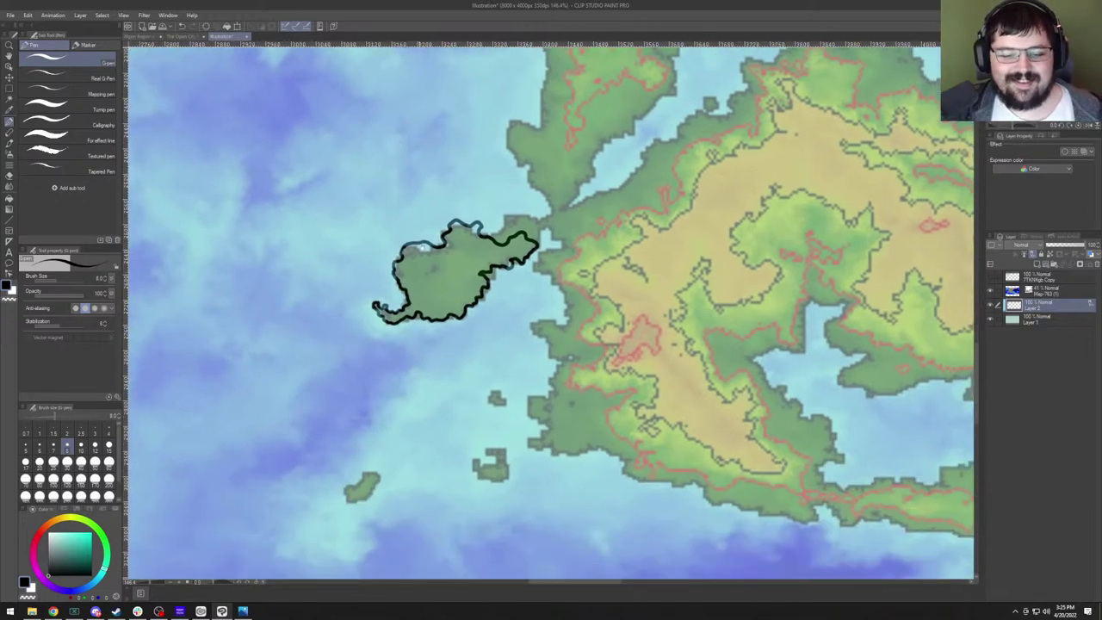
mouse_move(362, 396)
left_mouse_down()
mouse_move(334, 272)
mouse_move(426, 312)
mouse_move(410, 322)
mouse_move(414, 338)
mouse_move(433, 324)
left_mouse_up()
mouse_move(439, 325)
left_mouse_down()
mouse_move(431, 309)
mouse_move(437, 316)
left_mouse_up()
left_click_drag(556, 232, 417, 241)
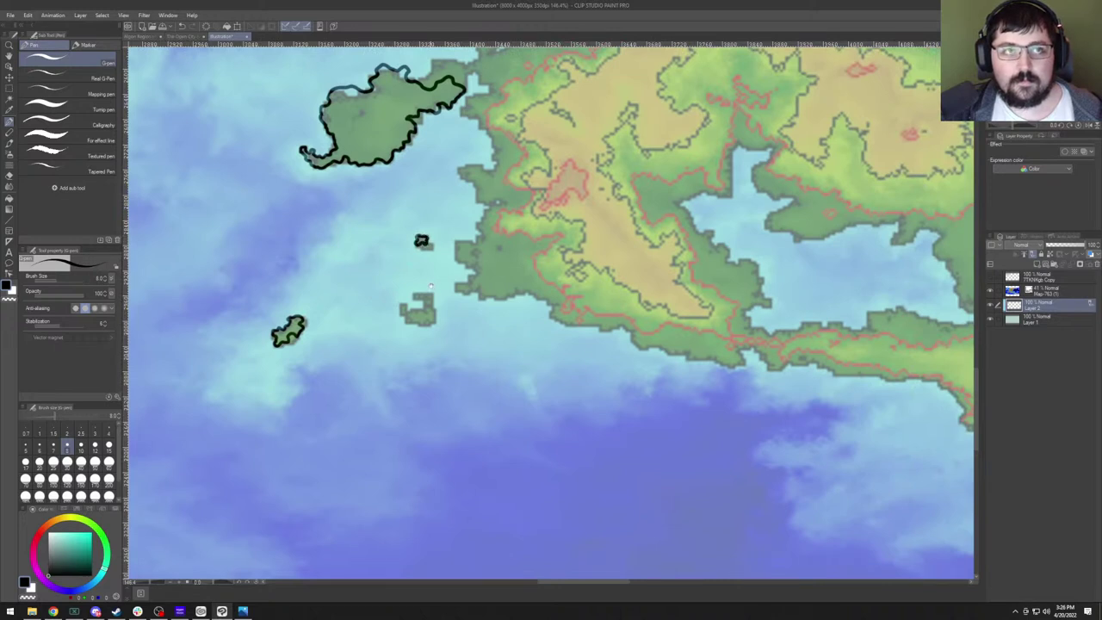
scroll(418, 250, "down", 1)
left_click_drag(412, 251, 432, 256)
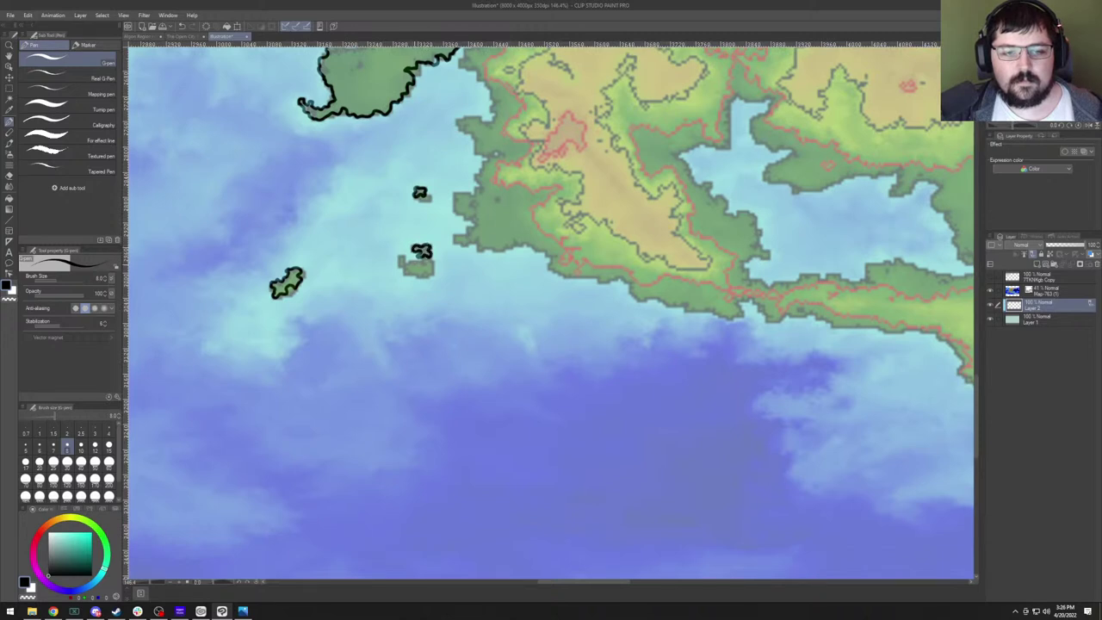
mouse_move(412, 266)
left_mouse_down()
mouse_move(422, 244)
mouse_move(410, 242)
left_mouse_up()
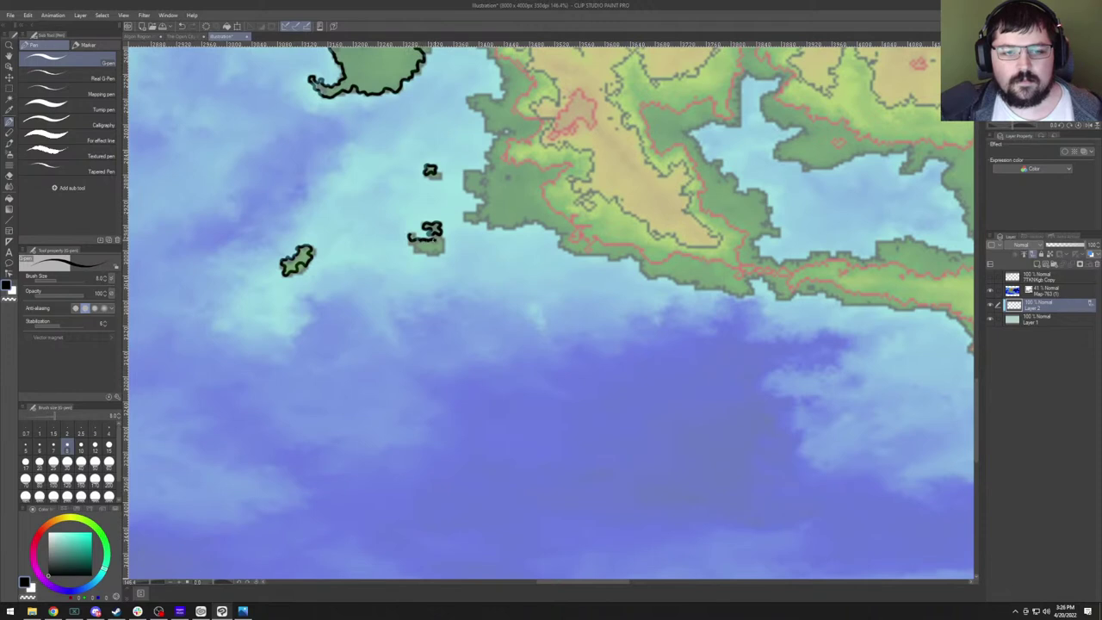
mouse_move(444, 251)
left_mouse_down()
mouse_move(407, 243)
mouse_move(411, 230)
left_mouse_up()
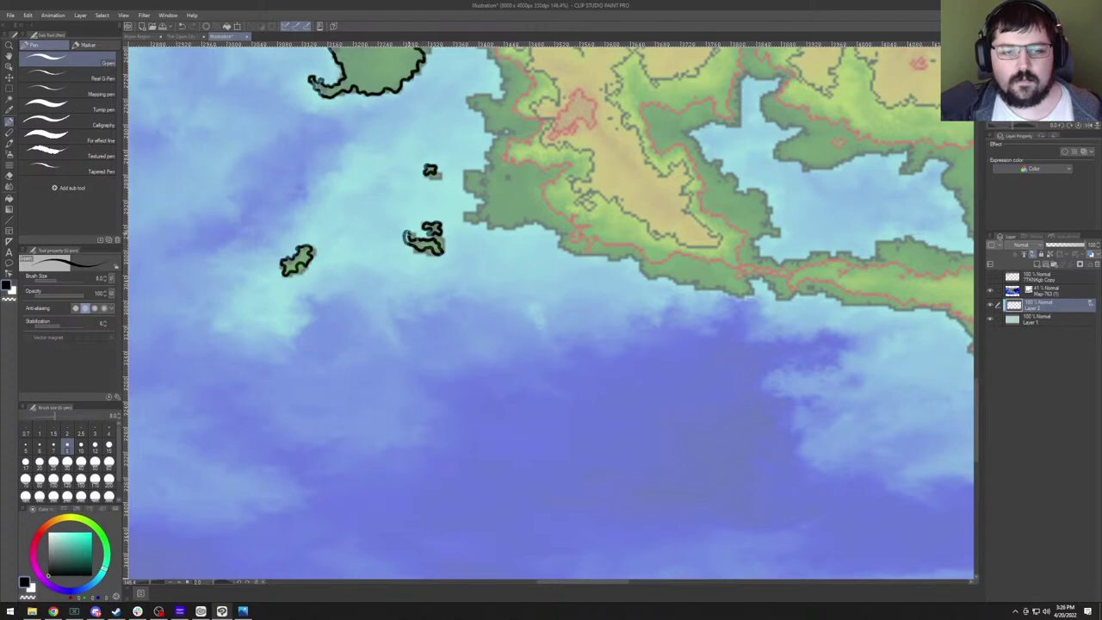
Outline two tiny islets north of the southern landmass's eastern arm, one to the northwest and one to the northeast of the large island there.
scroll(375, 201, "down", 5)
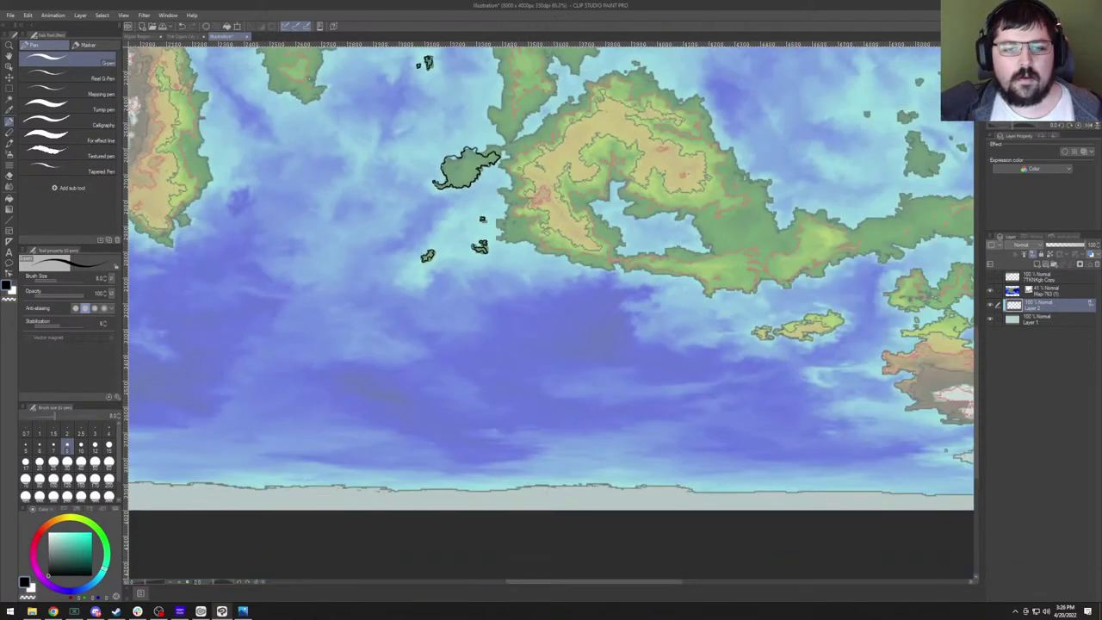
scroll(360, 173, "down", 2)
scroll(245, 74, "up", 2)
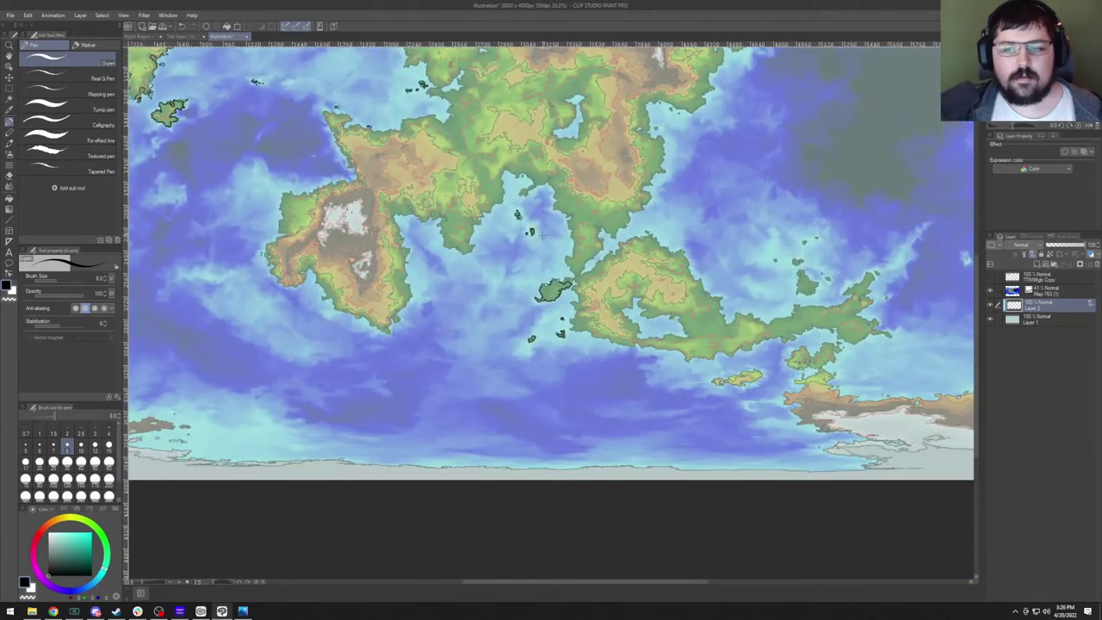
left_click_drag(528, 265, 412, 243)
scroll(465, 259, "up", 5)
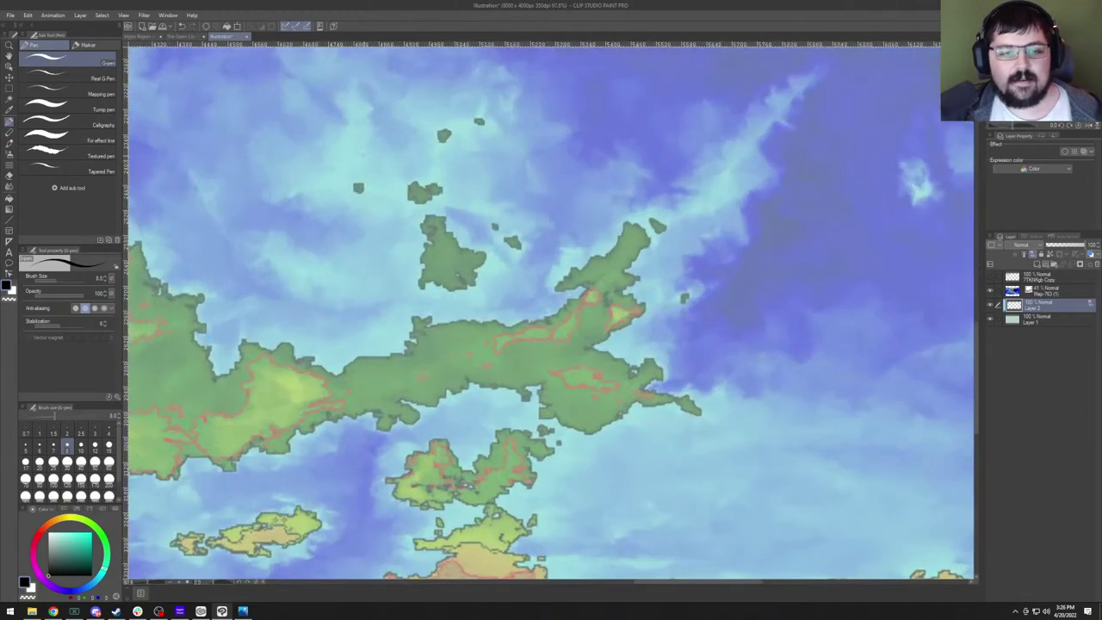
scroll(372, 208, "up", 2)
mouse_move(372, 208)
left_mouse_down()
mouse_move(356, 257)
mouse_move(346, 251)
mouse_move(357, 262)
mouse_move(336, 258)
mouse_move(340, 248)
left_mouse_up()
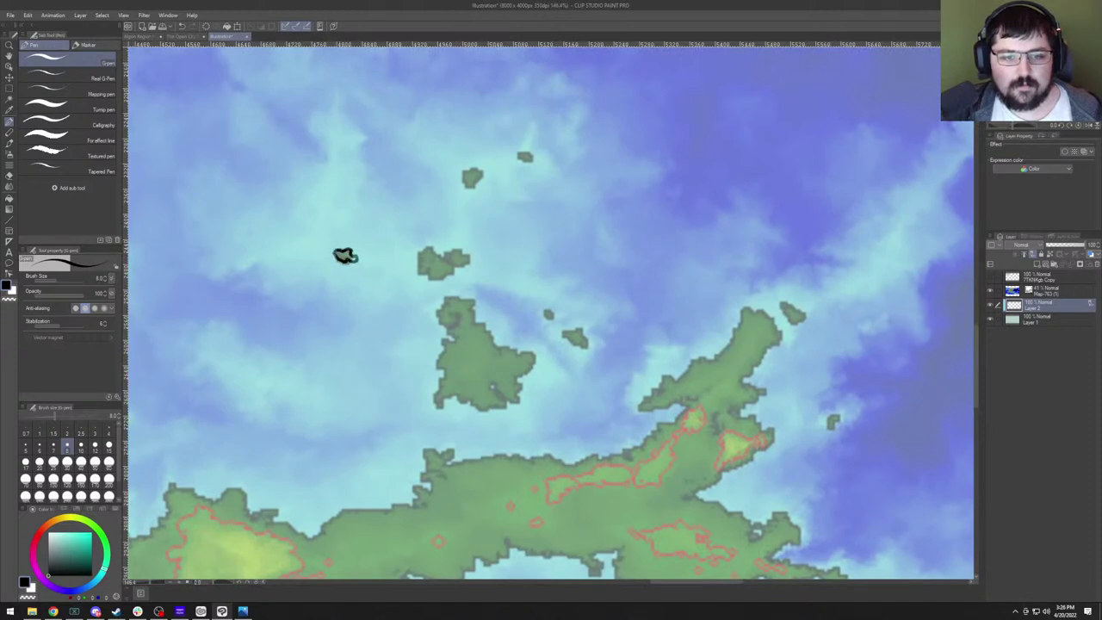
left_click_drag(523, 268, 440, 220)
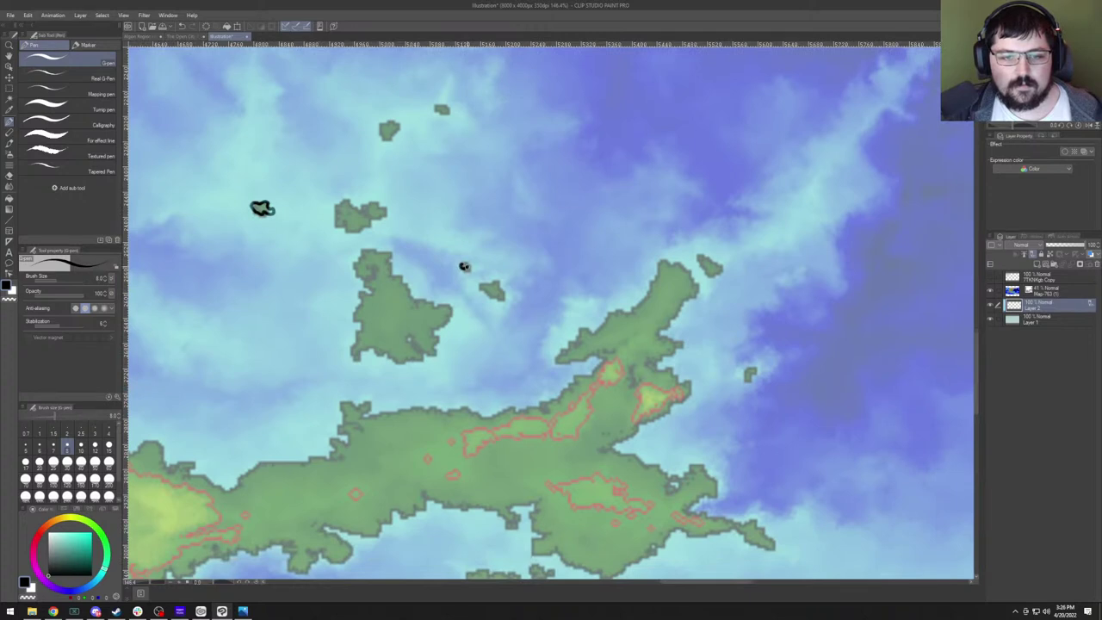
left_click_drag(462, 264, 474, 326)
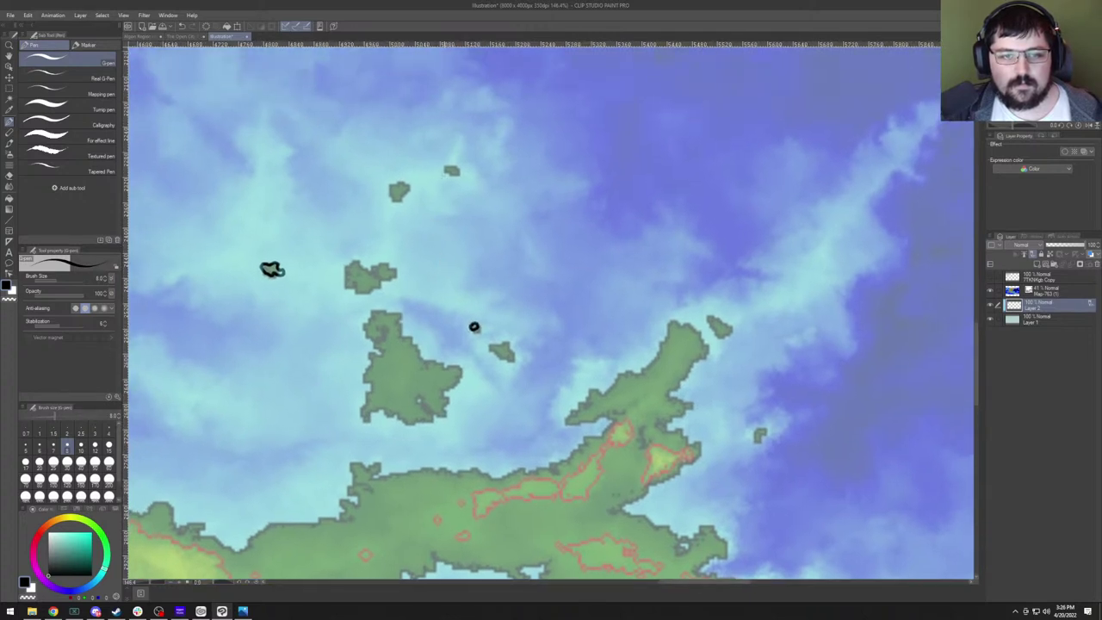
Outline the two northern islets above the southern landmass's eastern arm and split the islet clump below them into two shapes with the G-pen.
mouse_move(451, 172)
left_mouse_down()
mouse_move(458, 167)
mouse_move(446, 164)
mouse_move(429, 215)
mouse_move(441, 229)
mouse_move(451, 213)
mouse_move(436, 211)
left_mouse_up()
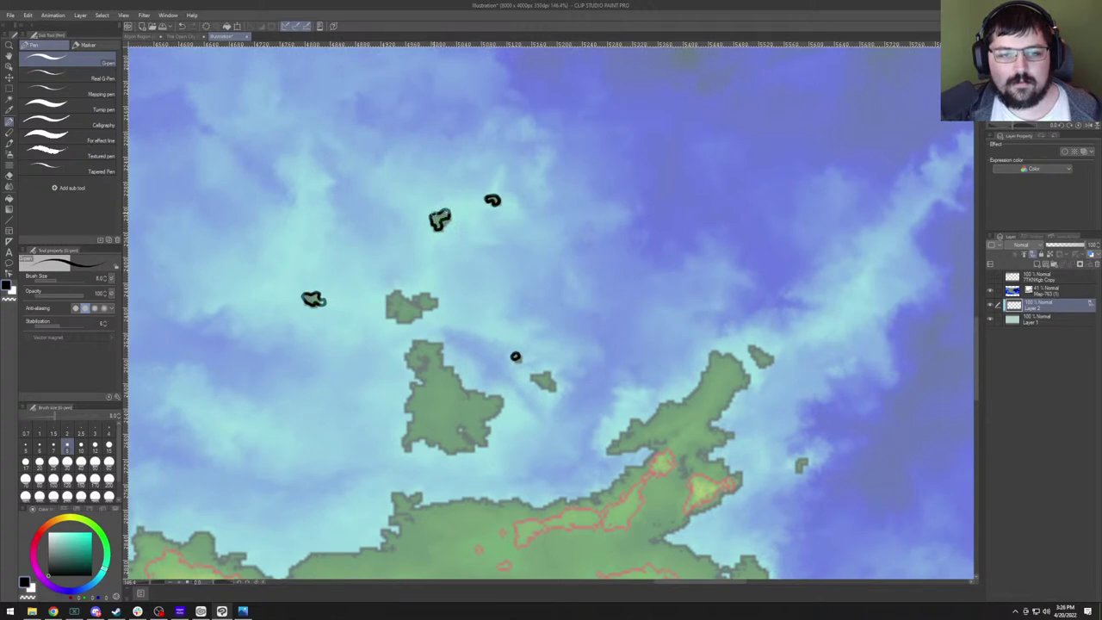
scroll(453, 264, "down", 2)
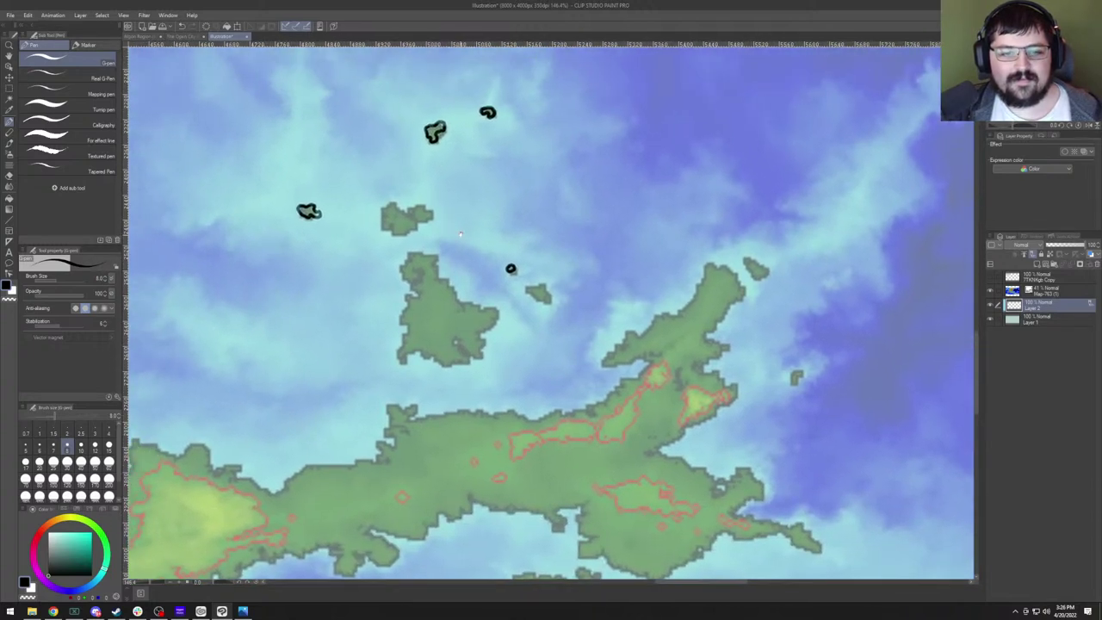
scroll(429, 219, "up", 2)
mouse_move(418, 229)
left_mouse_down()
mouse_move(410, 249)
mouse_move(433, 253)
mouse_move(421, 226)
mouse_move(391, 220)
mouse_move(428, 236)
mouse_move(431, 226)
mouse_move(416, 223)
left_mouse_up()
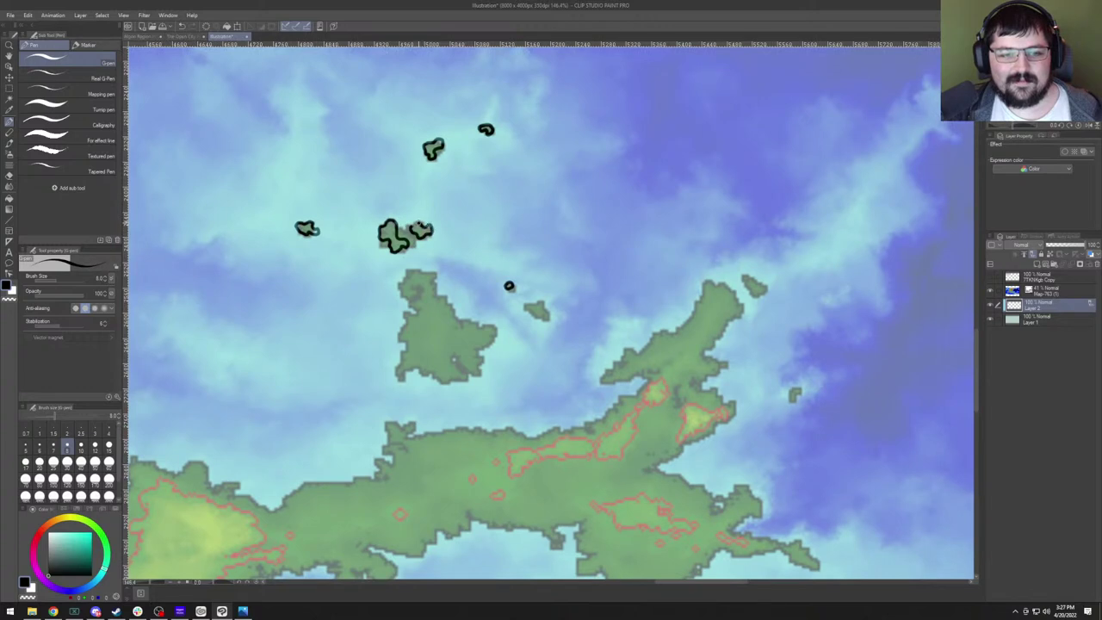
Outline the small islet east of the large unoutlined island and the two islets off the eastern side of the landmass's arm.
mouse_move(531, 305)
left_mouse_down()
mouse_move(371, 224)
mouse_move(384, 222)
mouse_move(385, 239)
mouse_move(367, 232)
mouse_move(363, 221)
left_mouse_up()
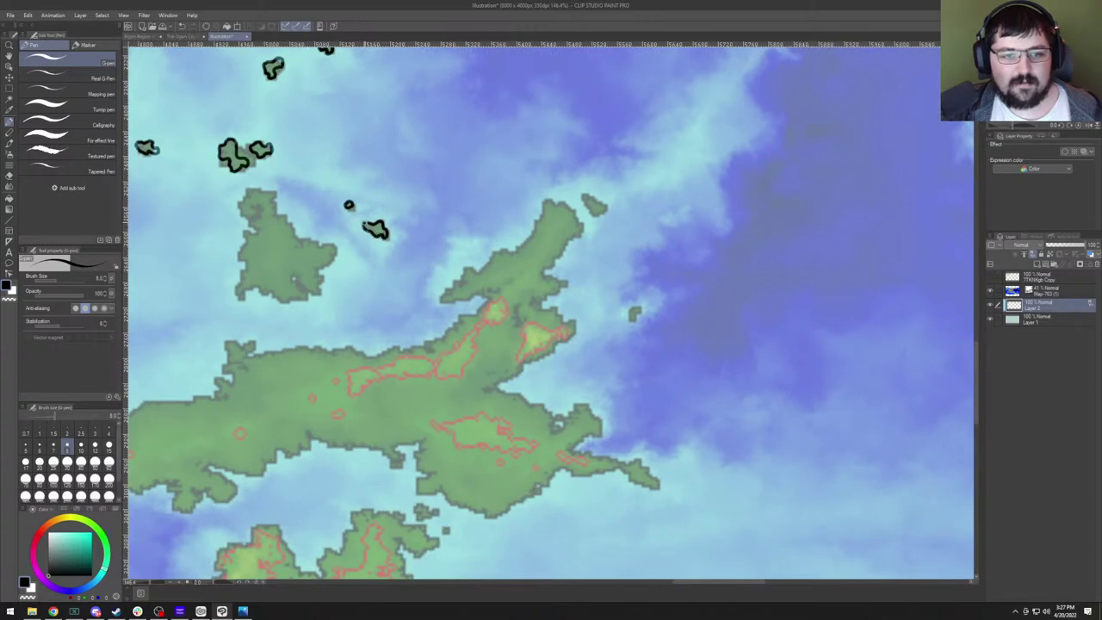
mouse_move(541, 219)
left_mouse_down()
mouse_move(420, 239)
mouse_move(473, 226)
mouse_move(478, 215)
mouse_move(464, 212)
left_mouse_up()
mouse_move(486, 253)
left_mouse_down()
mouse_move(395, 229)
mouse_move(402, 256)
mouse_move(417, 246)
left_mouse_up()
Outline the elongated island south of the southern landmass, drawing its western end as a separate small island.
mouse_move(418, 286)
left_mouse_down()
mouse_move(517, 221)
mouse_move(551, 207)
mouse_move(577, 217)
mouse_move(607, 148)
left_mouse_up()
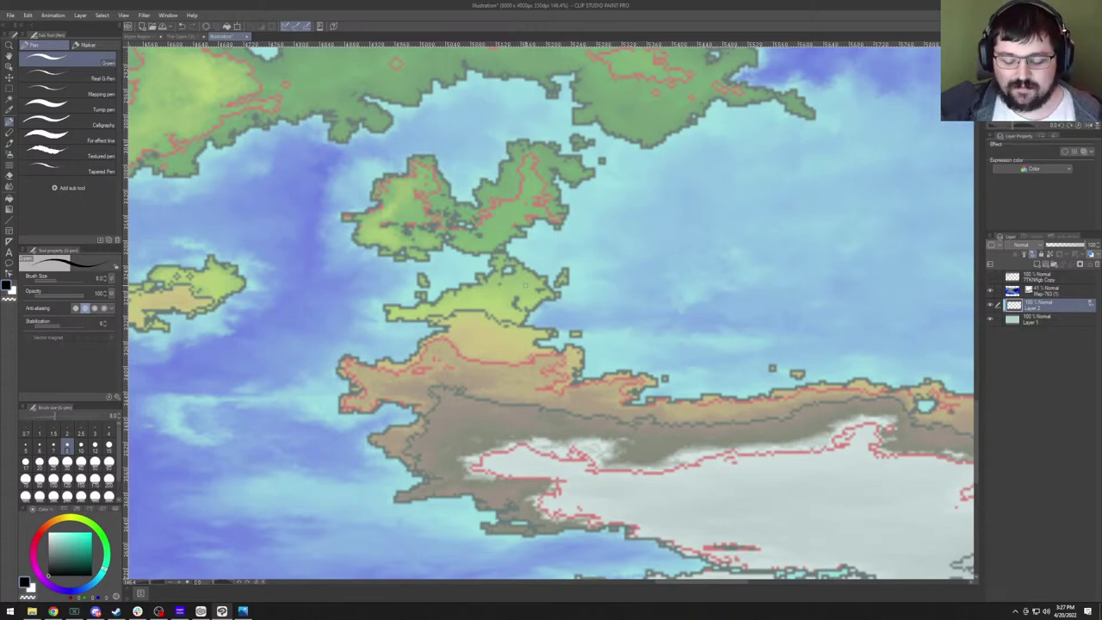
left_click_drag(344, 269, 774, 276)
mouse_move(553, 298)
left_mouse_down()
mouse_move(498, 291)
mouse_move(491, 312)
mouse_move(512, 315)
mouse_move(517, 329)
mouse_move(536, 319)
mouse_move(531, 306)
mouse_move(600, 287)
mouse_move(436, 283)
mouse_move(427, 304)
mouse_move(487, 325)
mouse_move(491, 312)
mouse_move(525, 308)
left_mouse_up()
left_click_drag(592, 269, 497, 290)
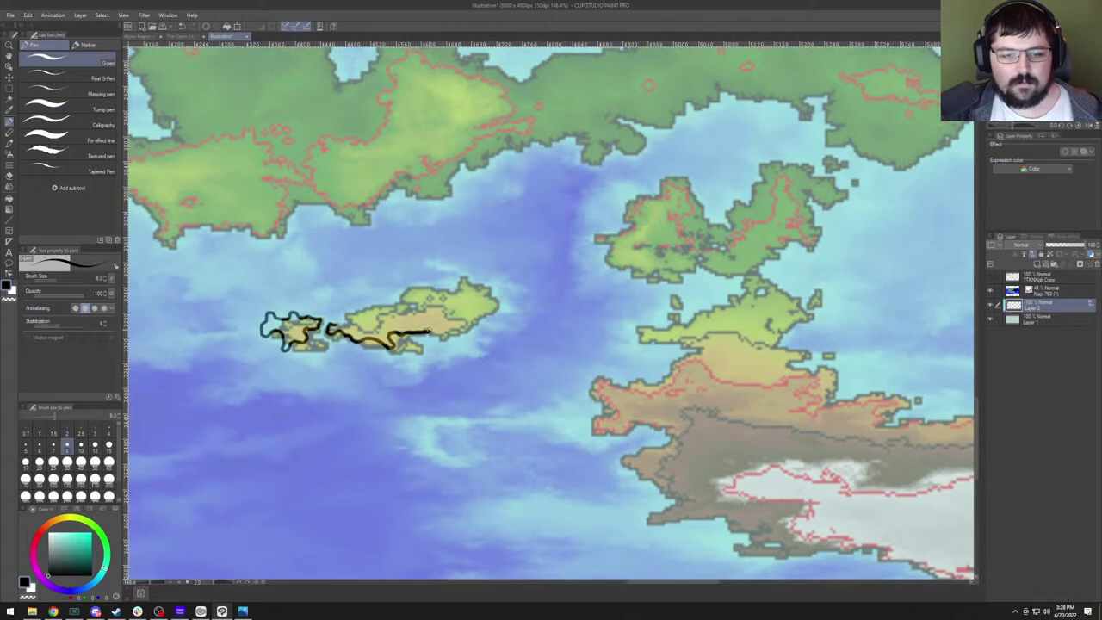
mouse_move(427, 331)
left_mouse_down()
mouse_move(461, 335)
mouse_move(500, 303)
mouse_move(481, 301)
mouse_move(463, 275)
mouse_move(460, 294)
mouse_move(406, 287)
mouse_move(418, 303)
mouse_move(407, 315)
mouse_move(362, 306)
mouse_move(332, 327)
left_mouse_up()
mouse_move(411, 311)
left_mouse_down()
mouse_move(422, 263)
mouse_move(415, 298)
mouse_move(431, 307)
mouse_move(420, 290)
left_mouse_up()
Outline the four small islets around the land bridge between the southern landmass and the polar continent.
mouse_move(508, 213)
left_mouse_down()
mouse_move(537, 214)
mouse_move(638, 280)
mouse_move(466, 280)
mouse_move(345, 251)
mouse_move(289, 254)
left_mouse_up()
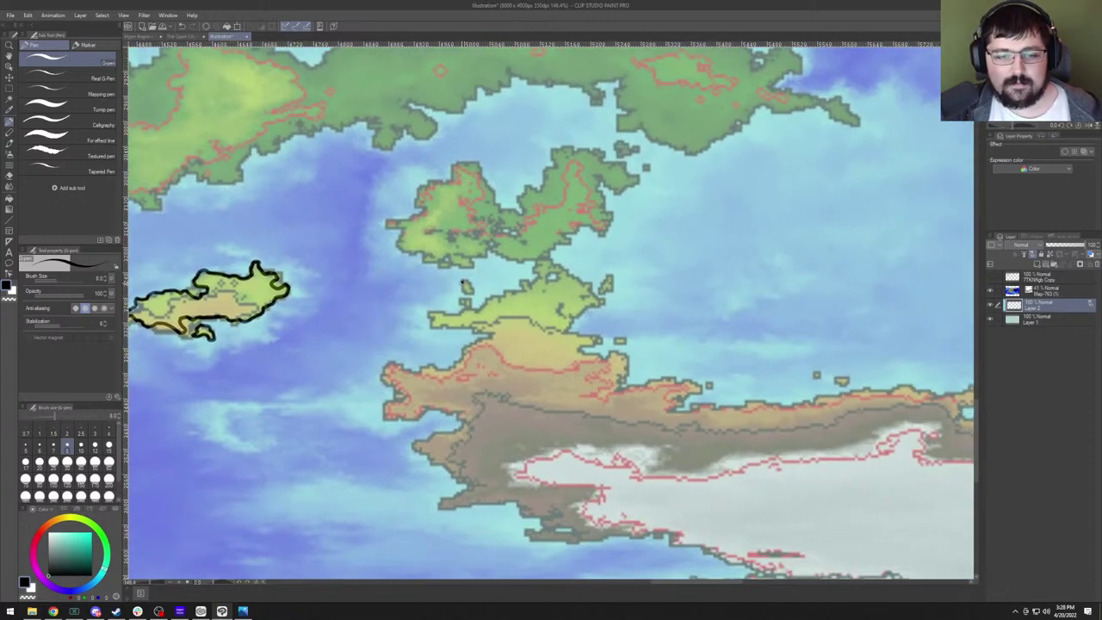
mouse_move(461, 283)
left_mouse_down()
mouse_move(470, 293)
mouse_move(462, 281)
left_mouse_up()
mouse_move(598, 272)
left_mouse_down()
mouse_move(510, 261)
mouse_move(517, 285)
mouse_move(533, 262)
mouse_move(441, 322)
left_mouse_up()
mouse_move(477, 215)
left_mouse_down()
mouse_move(454, 203)
mouse_move(472, 196)
mouse_move(456, 187)
left_mouse_up()
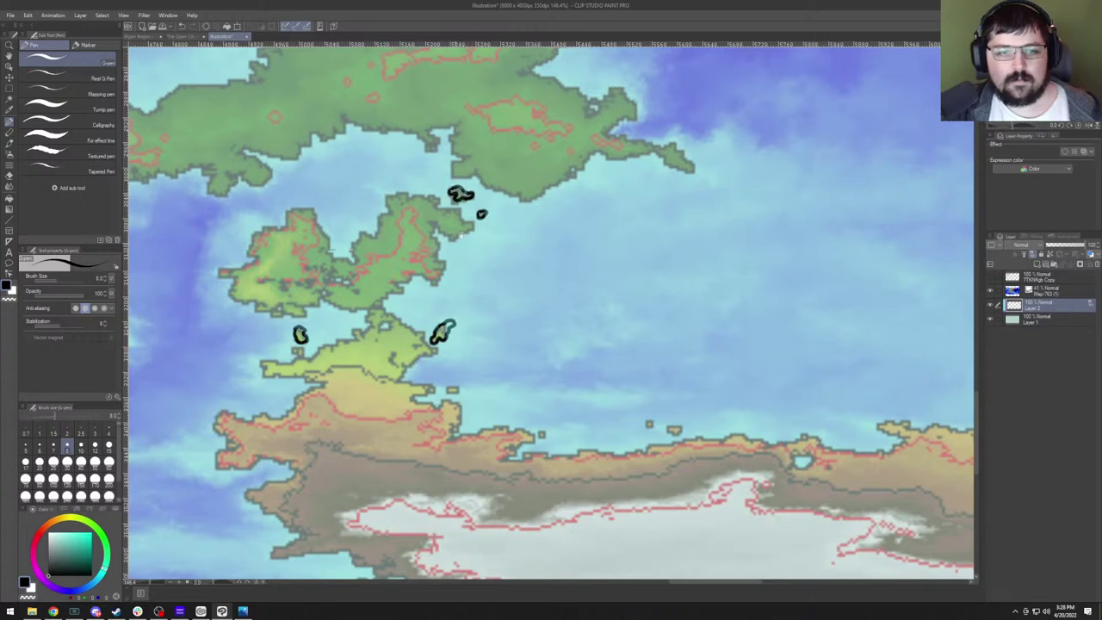
Hide the terrain reference layer to check the traced outlines across the whole map, and show it again.
left_click_drag(385, 327, 639, 297)
scroll(551, 310, "down", 10)
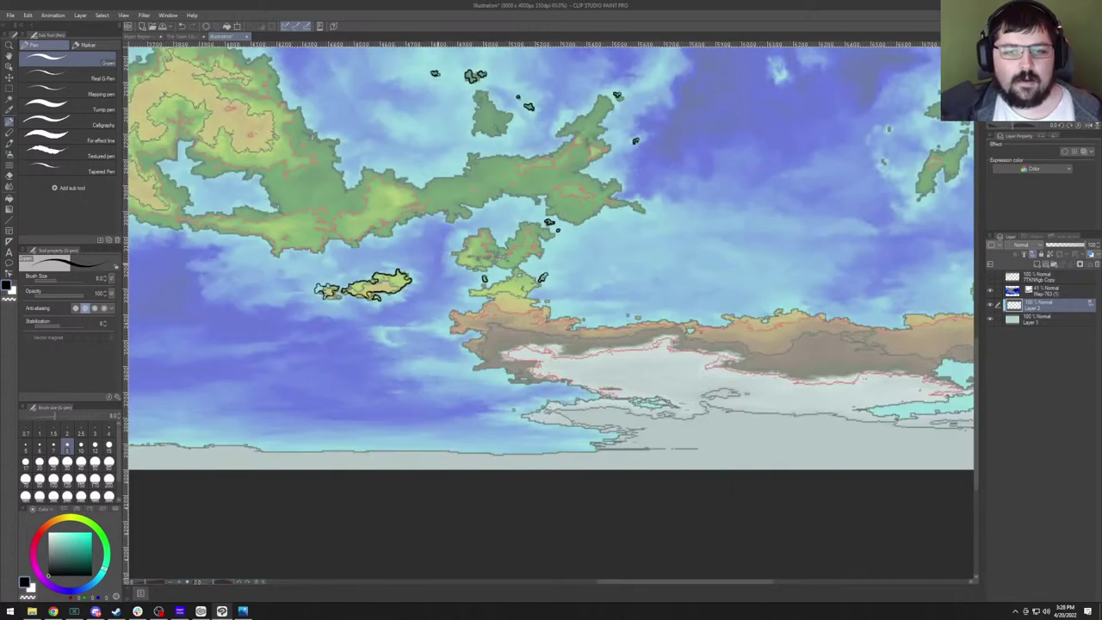
scroll(551, 310, "up", 3)
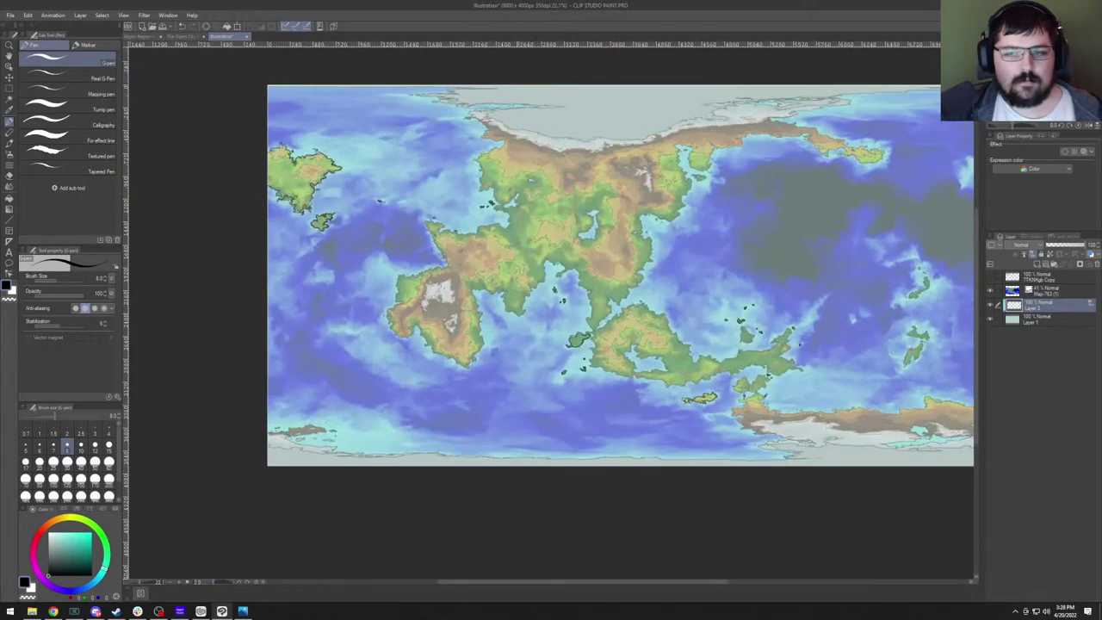
scroll(551, 310, "down", 3)
scroll(551, 310, "up", 2)
scroll(612, 236, "up", 2)
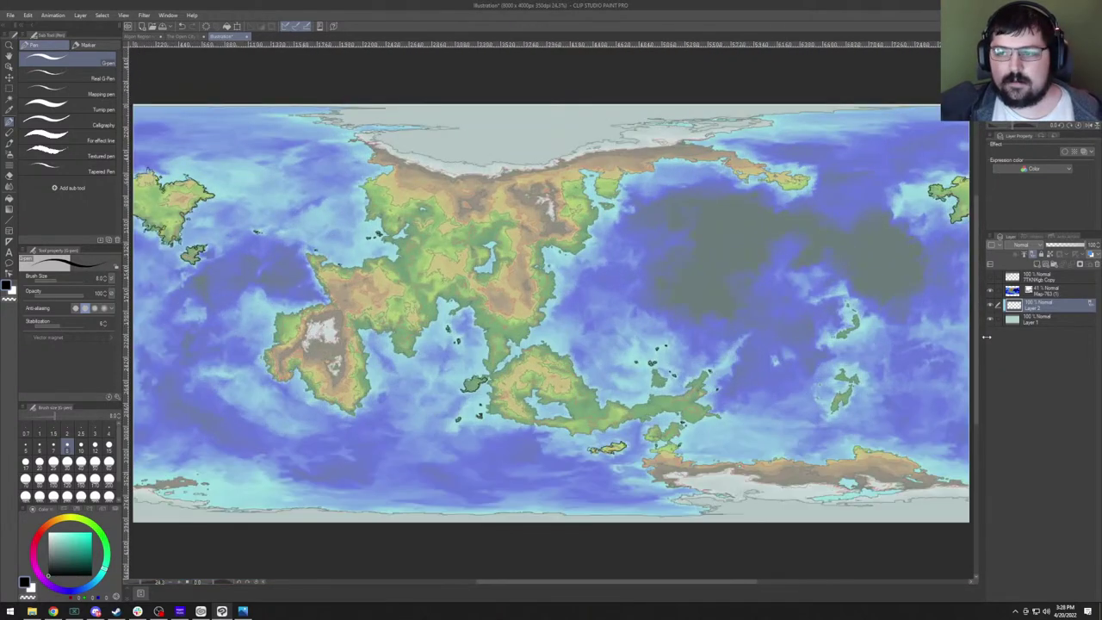
left_click(990, 292)
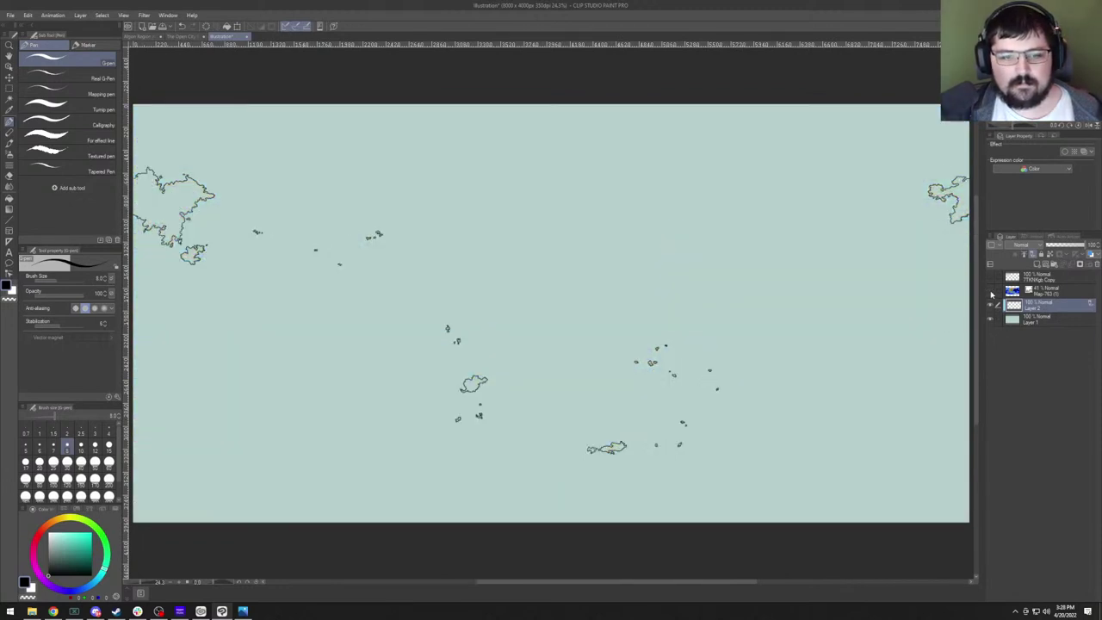
left_click(990, 292)
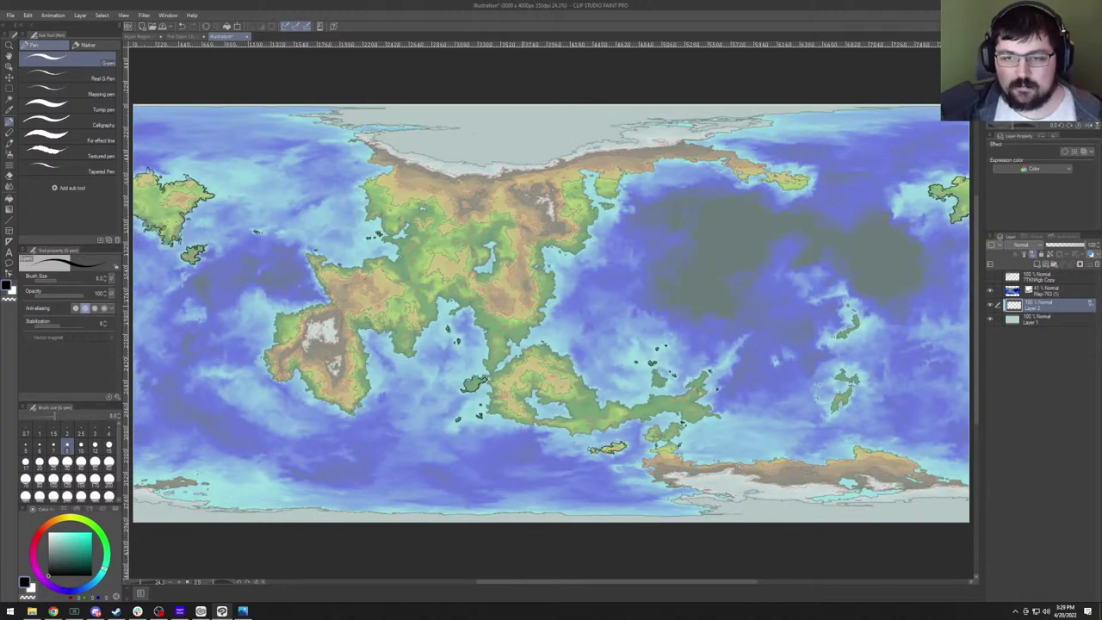
Outline the chain of three small islets north of the curved island in the eastern ocean.
left_click_drag(602, 296, 358, 225)
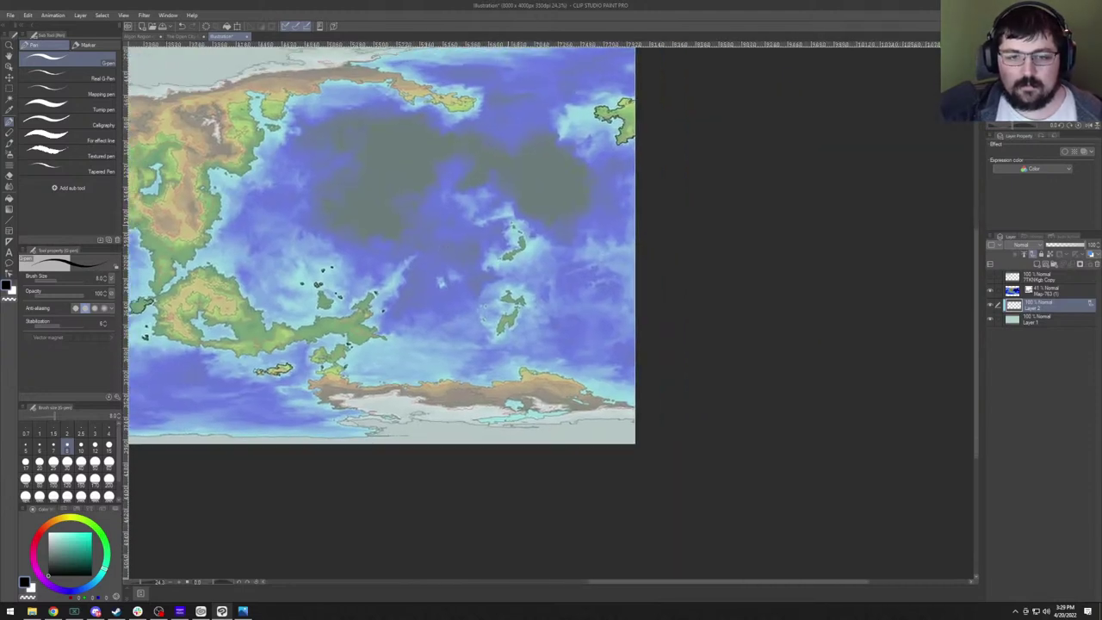
scroll(504, 235, "up", 8)
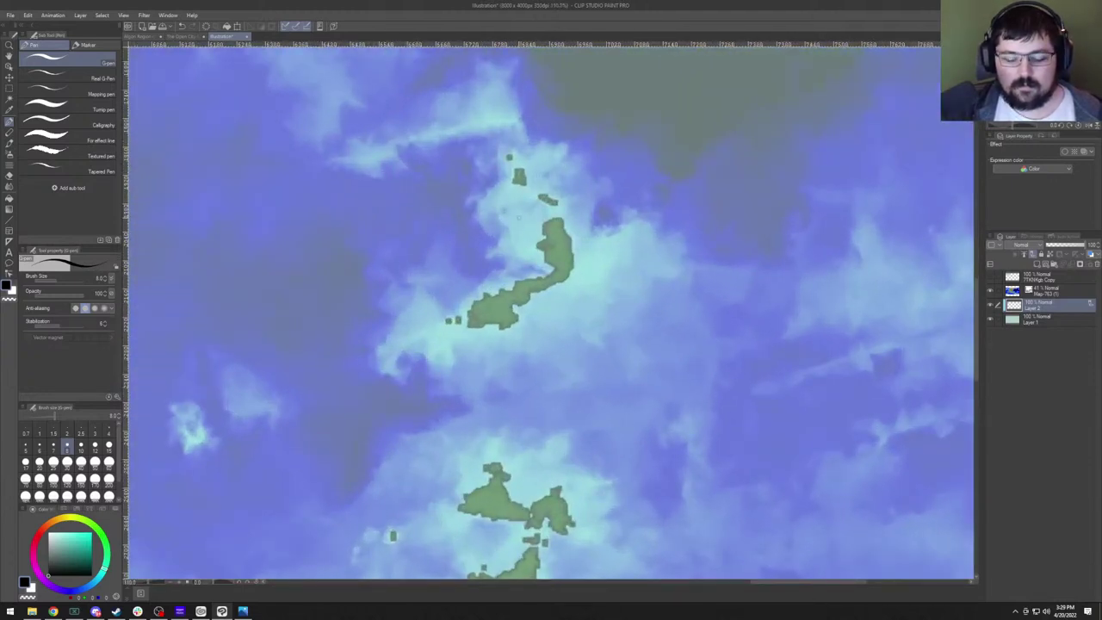
left_click_drag(524, 210, 459, 219)
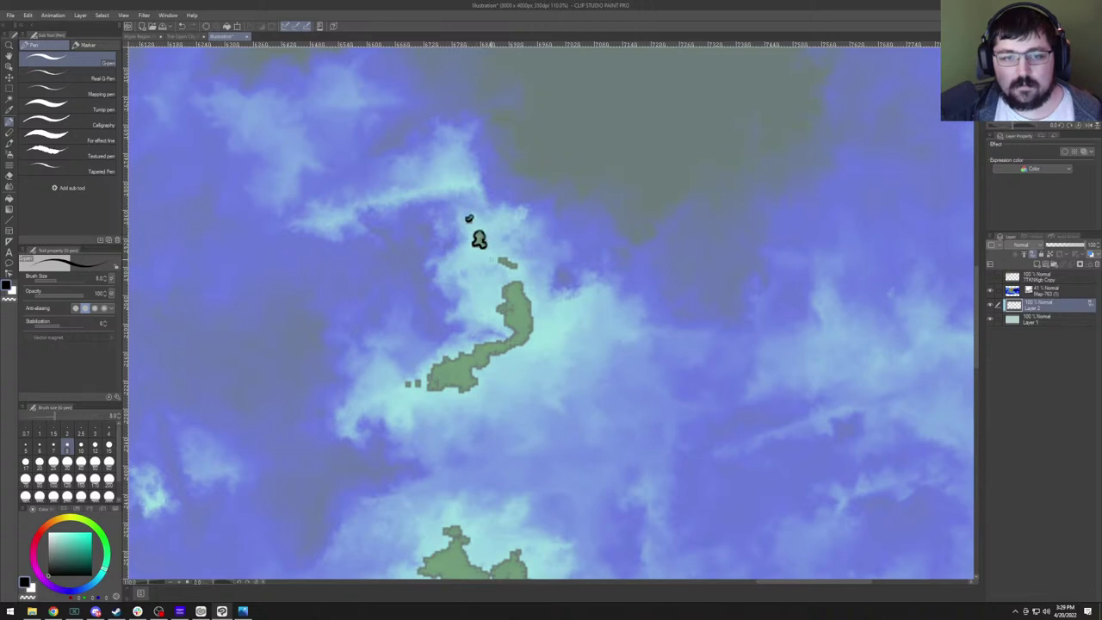
scroll(551, 310, "down", 1)
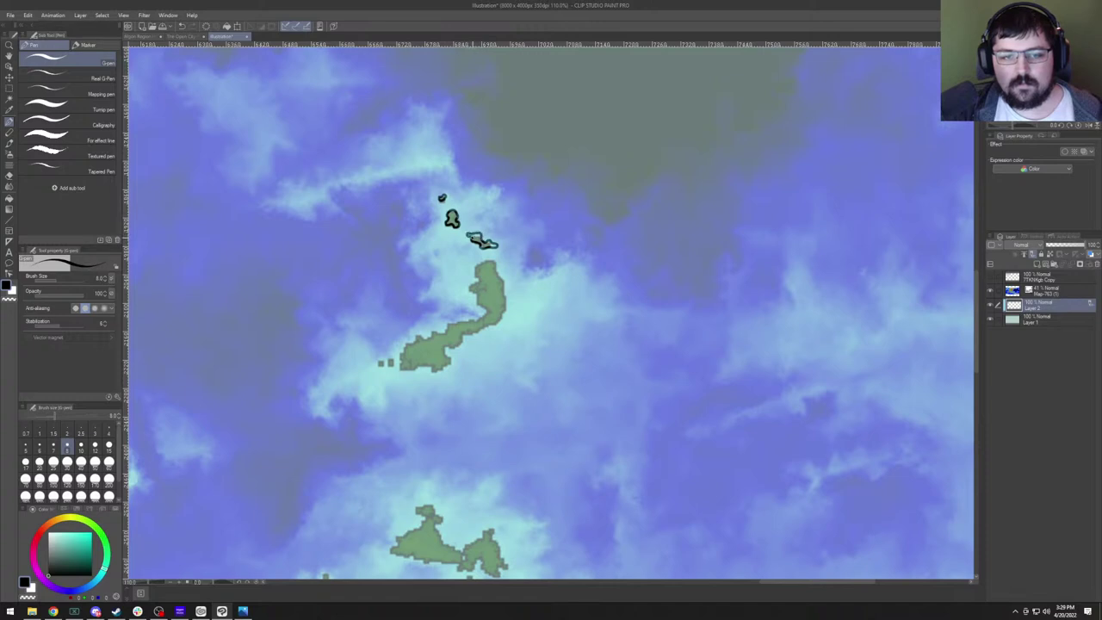
Outline the long curved island in the eastern ocean, tracing its western coast first and its eastern coast second.
scroll(549, 311, "down", 1)
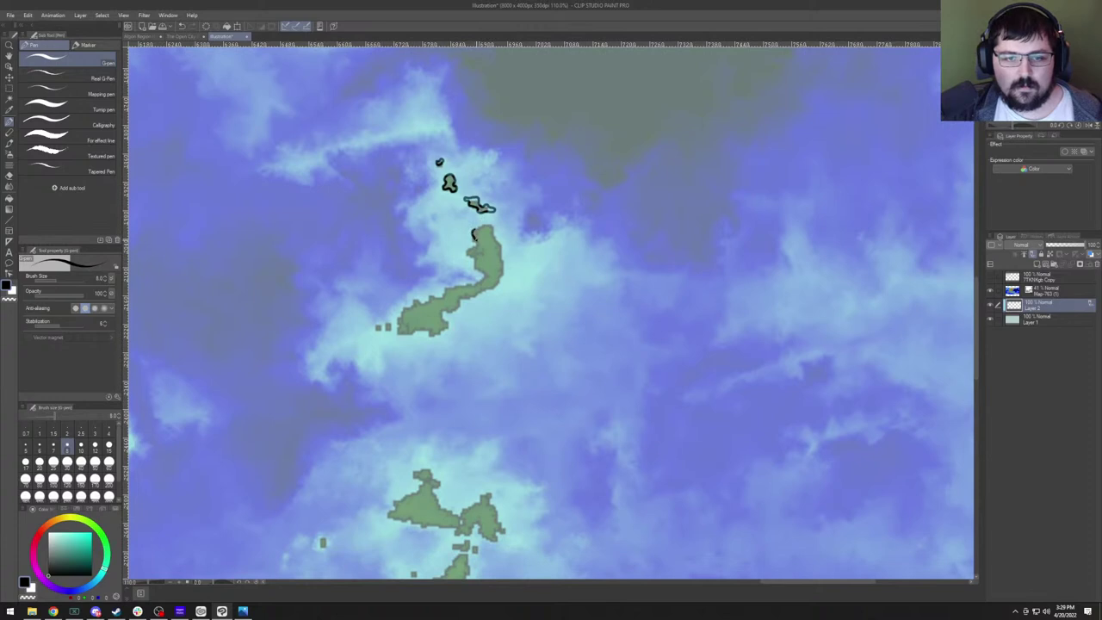
mouse_move(471, 249)
left_mouse_down()
mouse_move(479, 283)
mouse_move(414, 302)
mouse_move(417, 336)
left_mouse_up()
left_click_drag(504, 210, 466, 251)
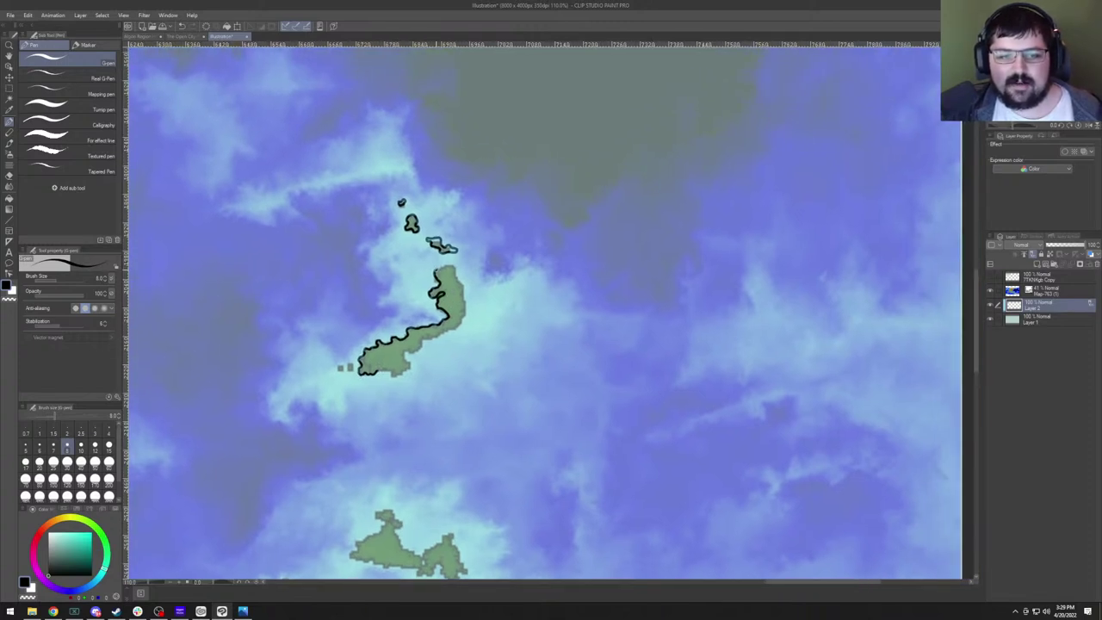
mouse_move(437, 268)
left_mouse_down()
mouse_move(458, 265)
mouse_move(465, 318)
mouse_move(402, 361)
mouse_move(410, 371)
mouse_move(380, 369)
left_mouse_up()
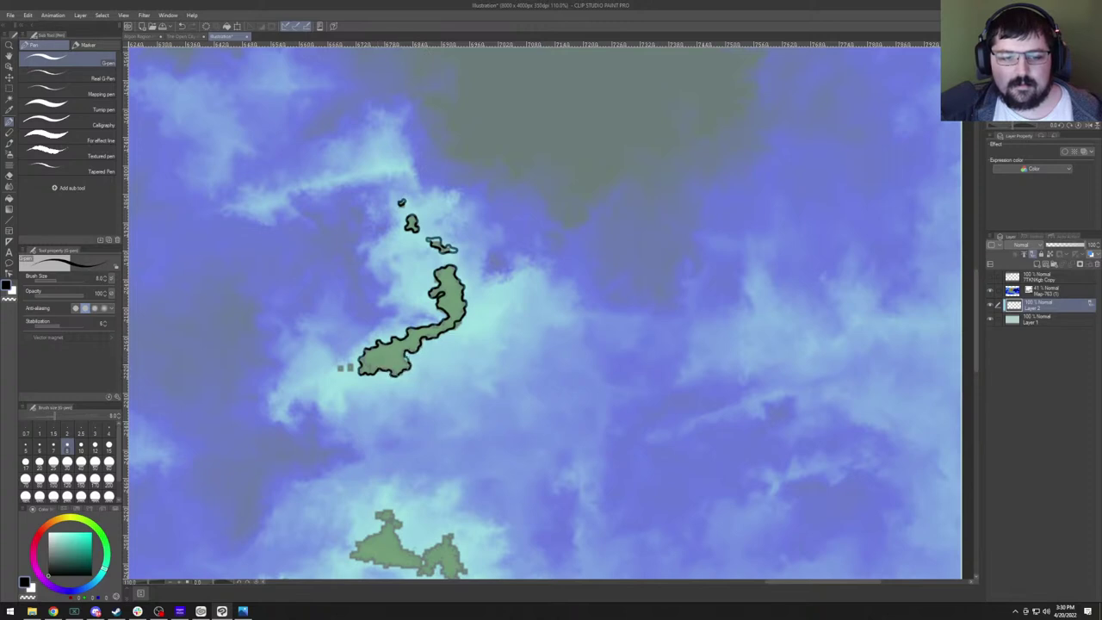
Outline the two tiny islets off the curved island's southwestern end and the two islets west of the island group farther south.
left_click_drag(411, 318, 546, 275)
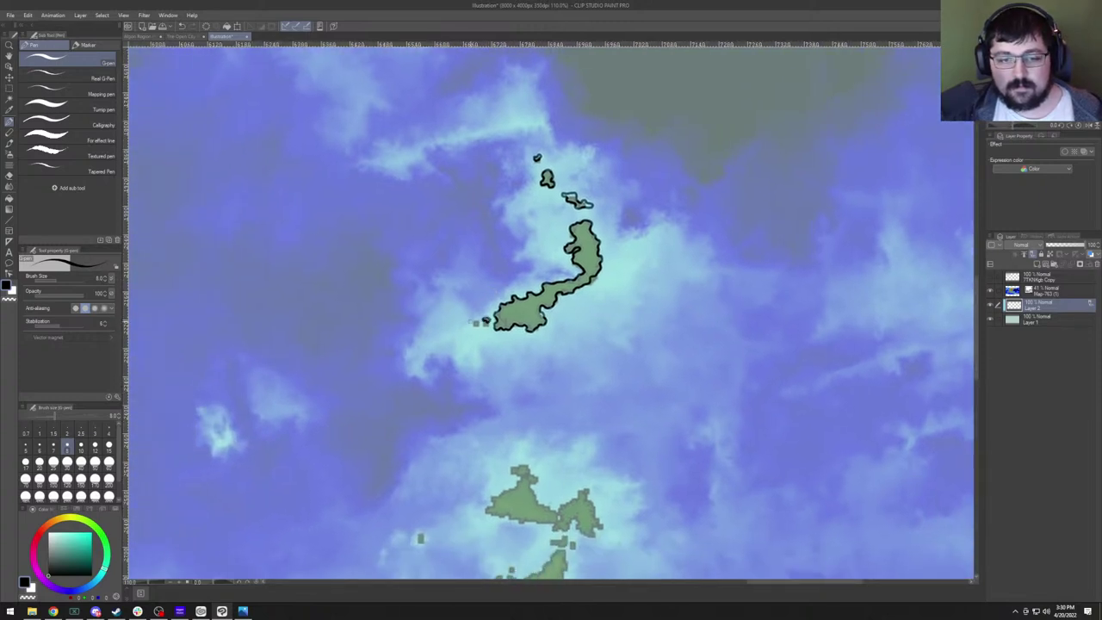
left_click_drag(472, 322, 467, 325)
mouse_move(509, 456)
left_mouse_down()
mouse_move(467, 357)
mouse_move(463, 284)
mouse_move(502, 166)
left_mouse_up()
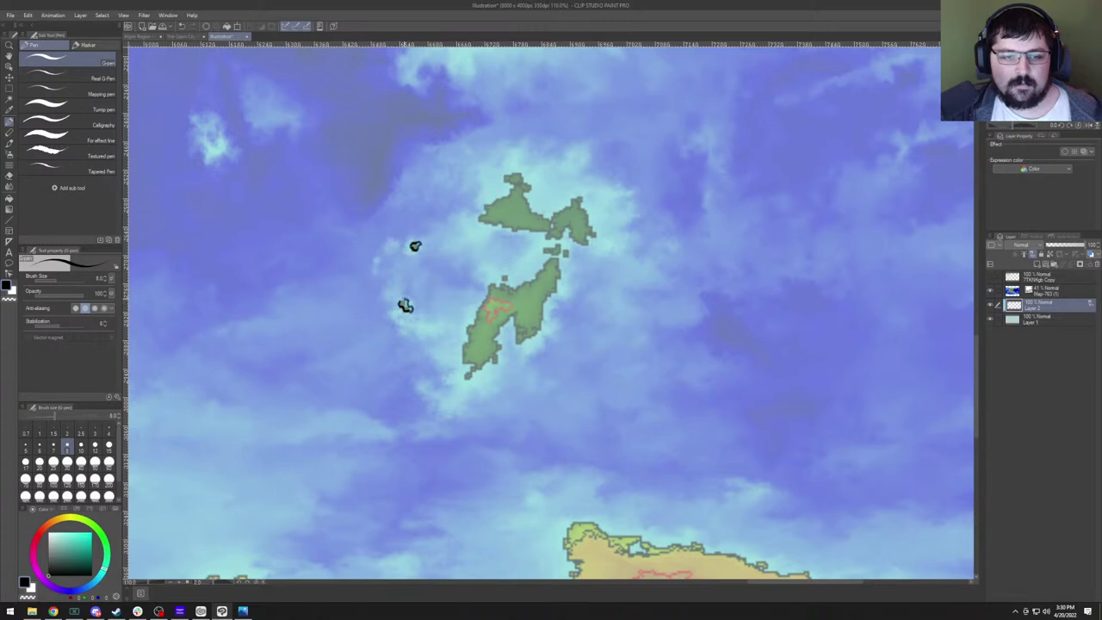
Outline the two-lobed northern island of the southeastern group and the small islets between it and the southern island.
mouse_move(504, 173)
left_mouse_down()
mouse_move(432, 188)
mouse_move(388, 221)
mouse_move(396, 229)
mouse_move(365, 260)
mouse_move(394, 270)
left_mouse_up()
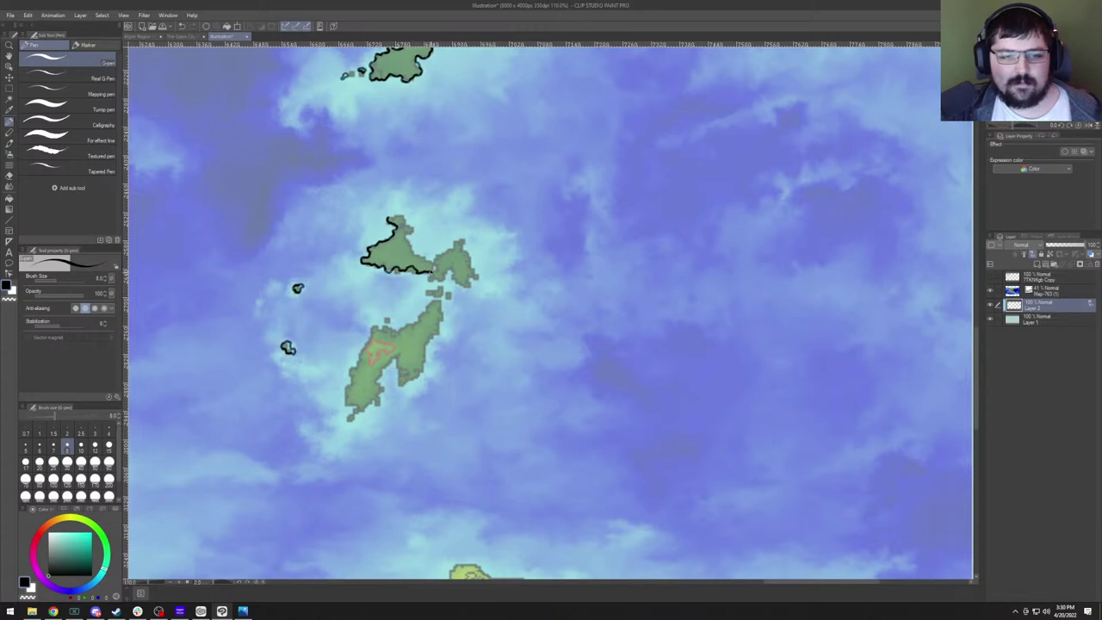
mouse_move(427, 273)
left_mouse_down()
mouse_move(436, 281)
mouse_move(472, 270)
mouse_move(465, 242)
mouse_move(432, 259)
mouse_move(435, 270)
mouse_move(405, 242)
mouse_move(390, 142)
mouse_move(399, 90)
mouse_move(462, 145)
left_mouse_up()
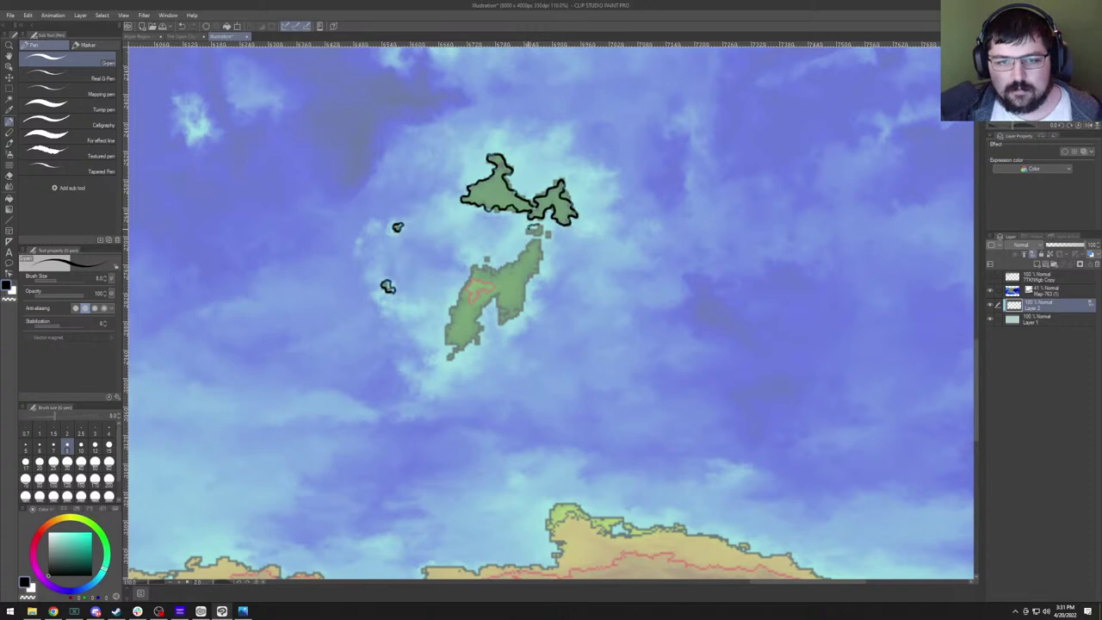
left_click_drag(527, 228, 551, 238)
mouse_move(531, 282)
left_mouse_down()
mouse_move(531, 255)
mouse_move(505, 215)
left_mouse_up()
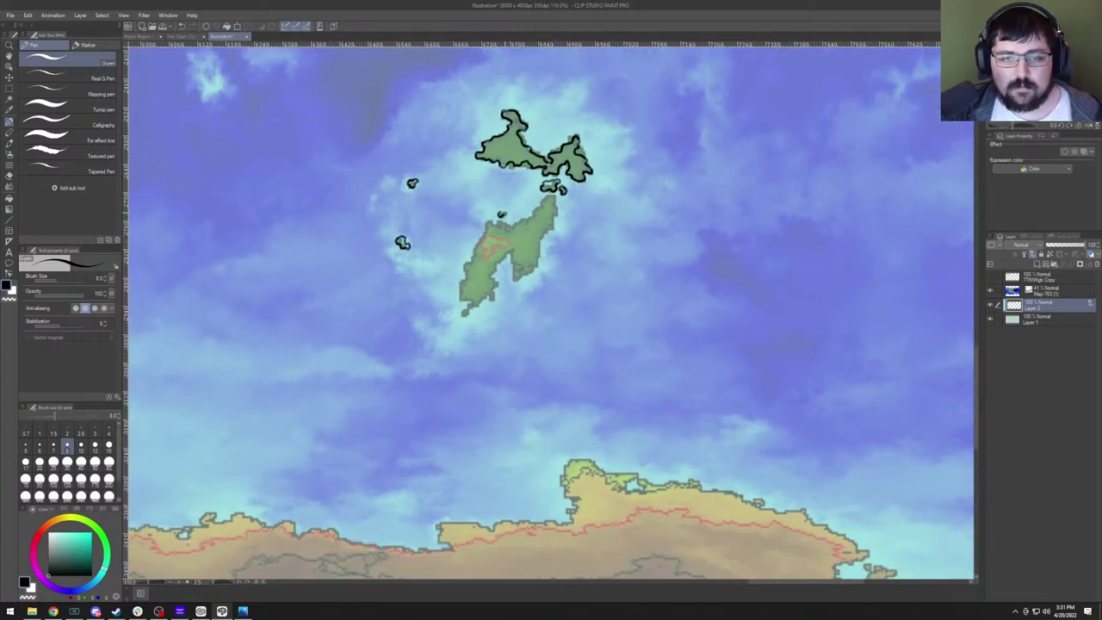
Outline the forked southern island of the southeastern group, following its western coast, southern inlet and eastern coast.
left_click_drag(482, 285, 484, 228)
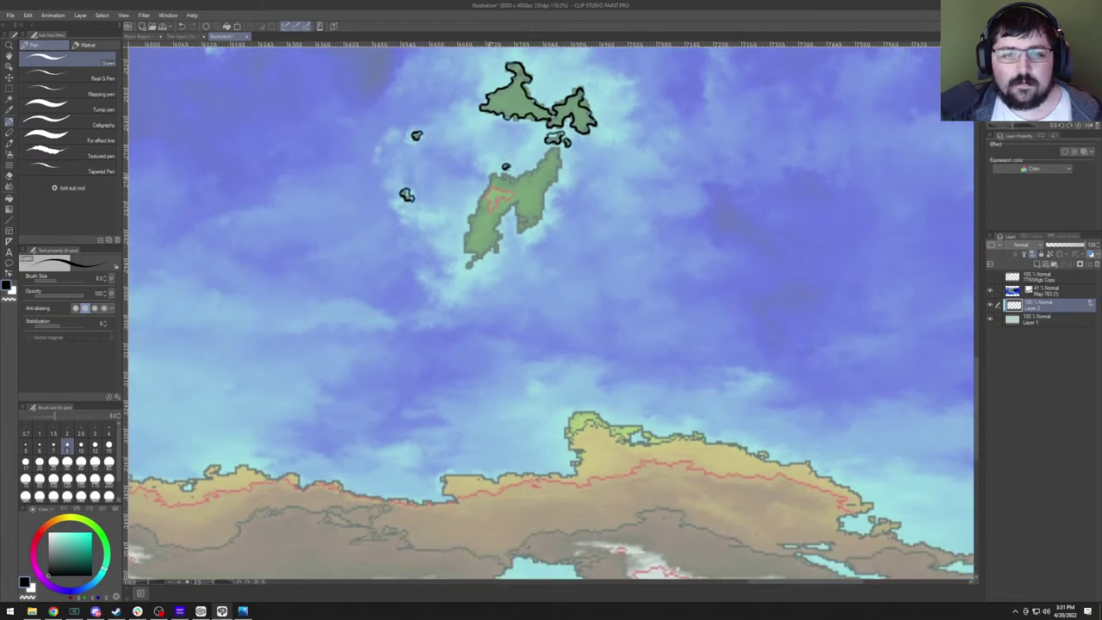
mouse_move(491, 170)
left_mouse_down()
mouse_move(470, 220)
mouse_move(470, 271)
mouse_move(499, 247)
mouse_move(498, 216)
left_mouse_up()
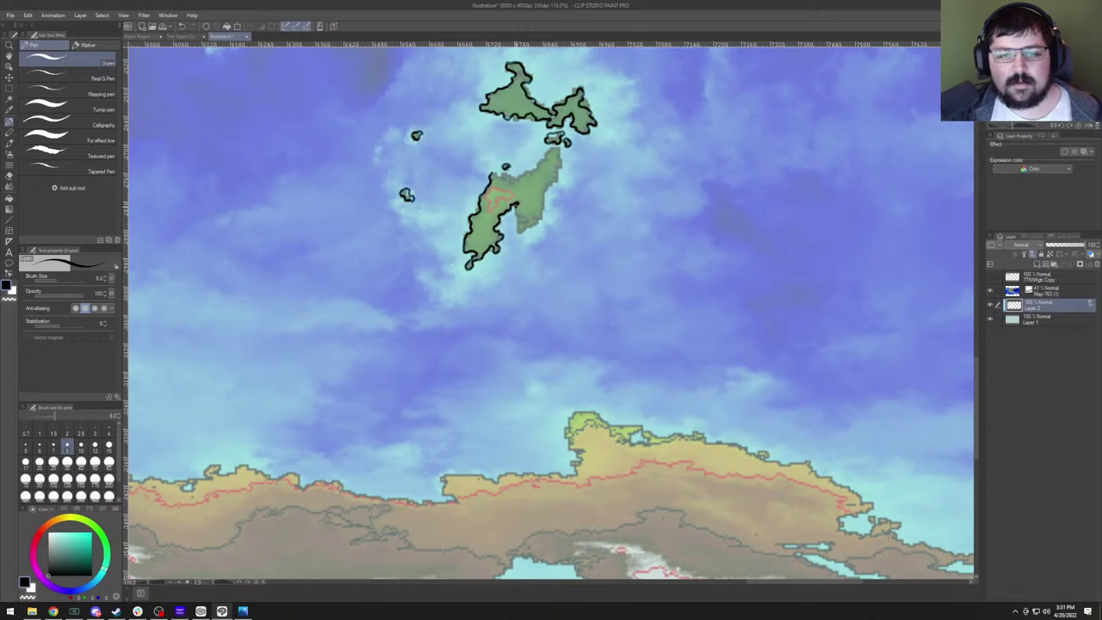
mouse_move(522, 219)
left_mouse_down()
mouse_move(526, 231)
mouse_move(542, 208)
left_mouse_up()
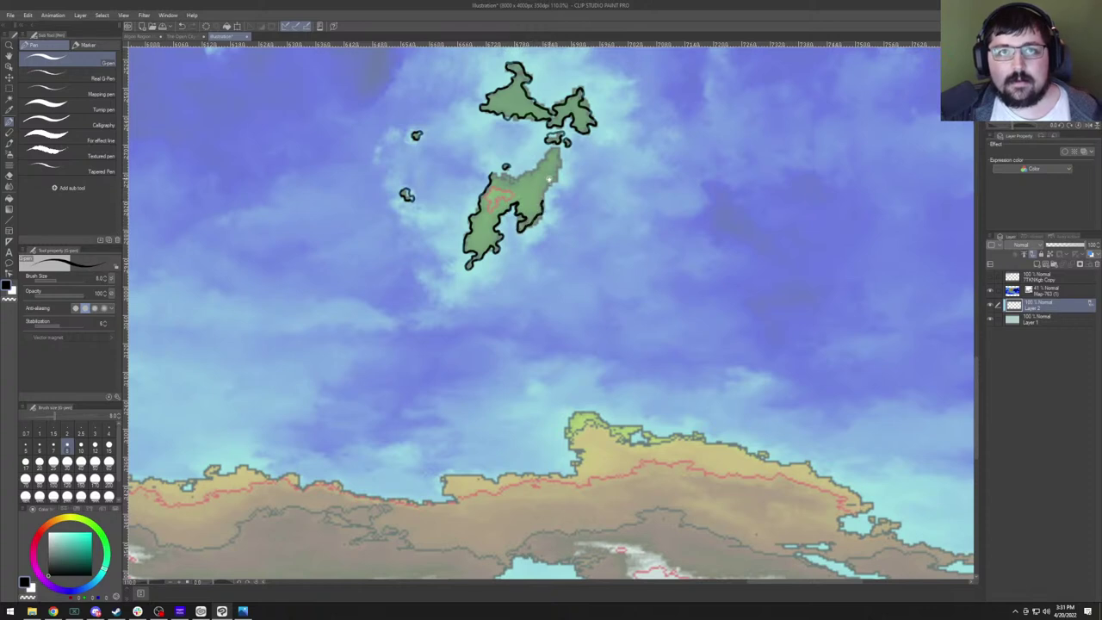
left_click_drag(575, 129, 506, 232)
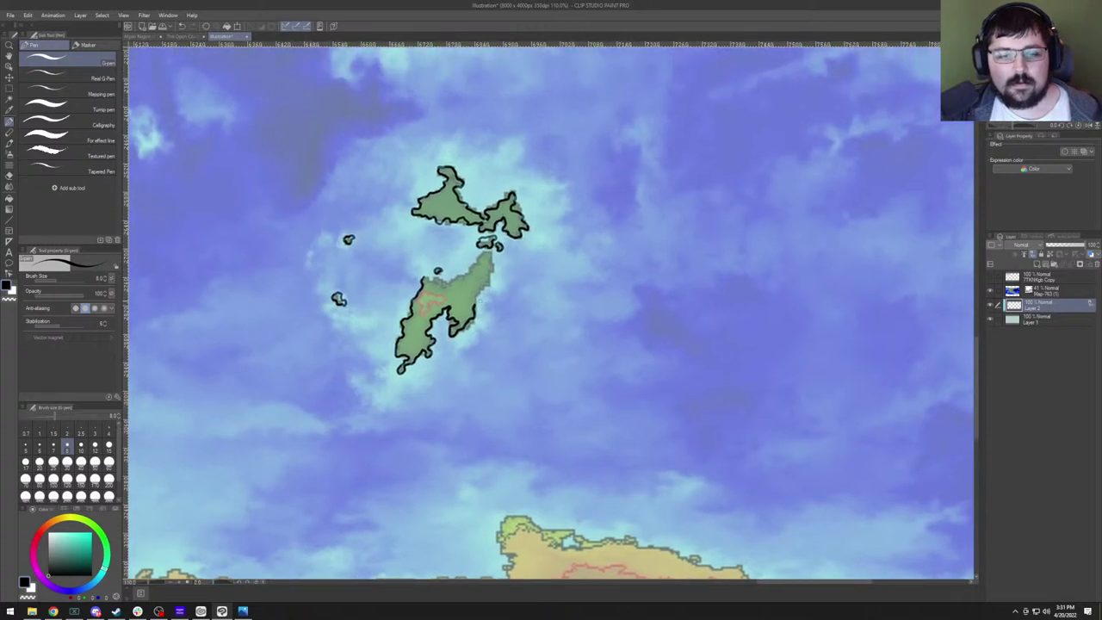
mouse_move(474, 301)
left_mouse_down()
mouse_move(477, 309)
mouse_move(493, 284)
mouse_move(487, 252)
mouse_move(456, 281)
mouse_move(432, 280)
left_mouse_up()
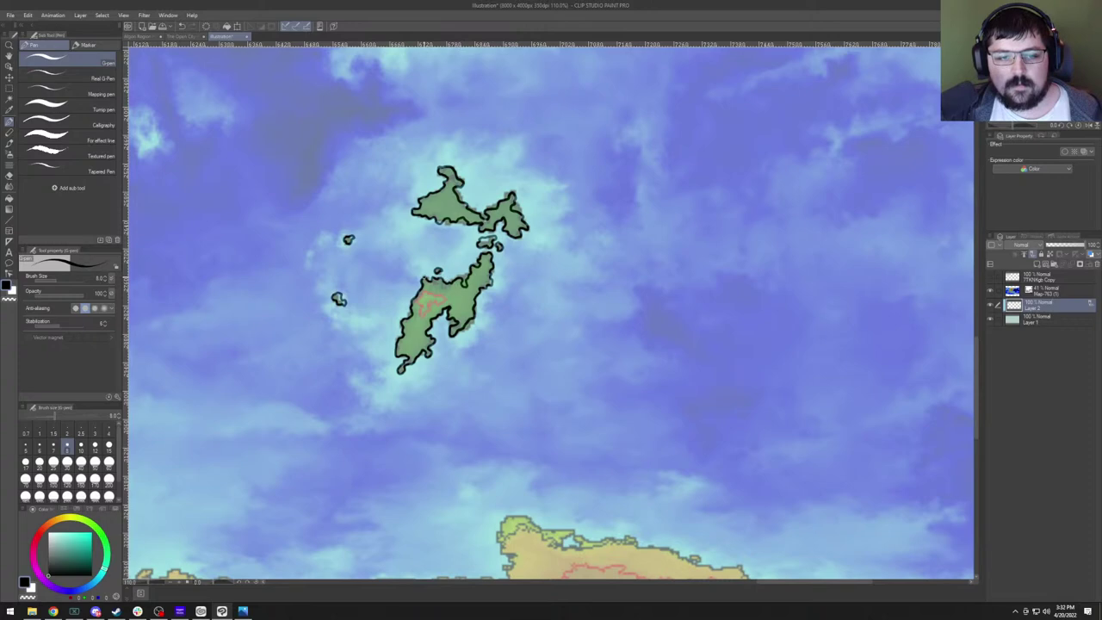
Outline the small notched island off the northern continent's northeastern coast, just south of the green peninsula.
left_click_drag(386, 314, 505, 274)
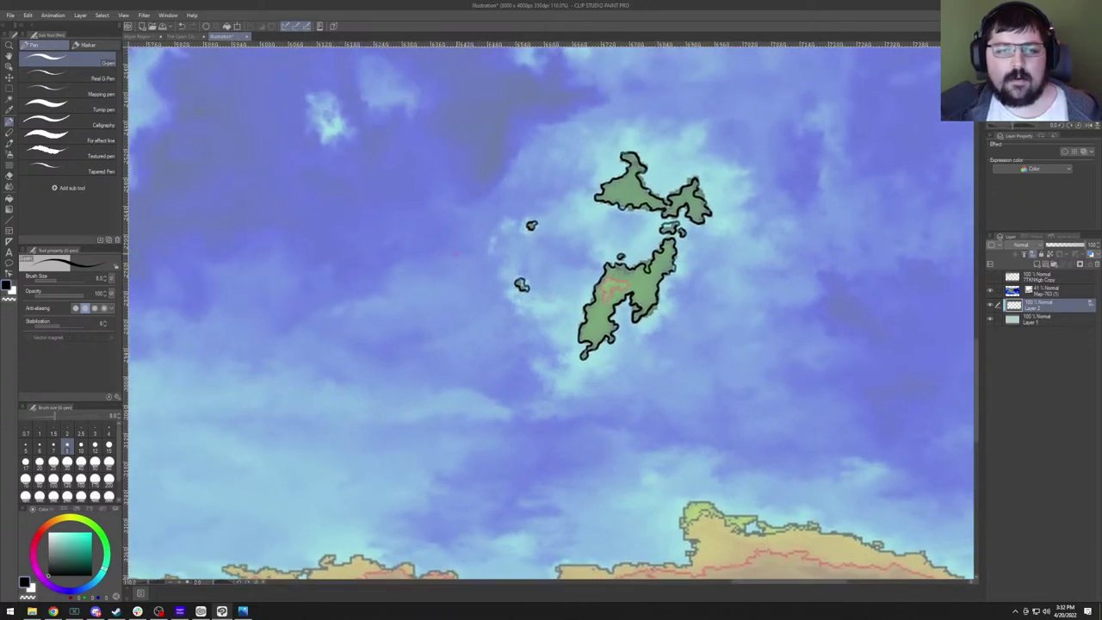
scroll(582, 255, "down", 6)
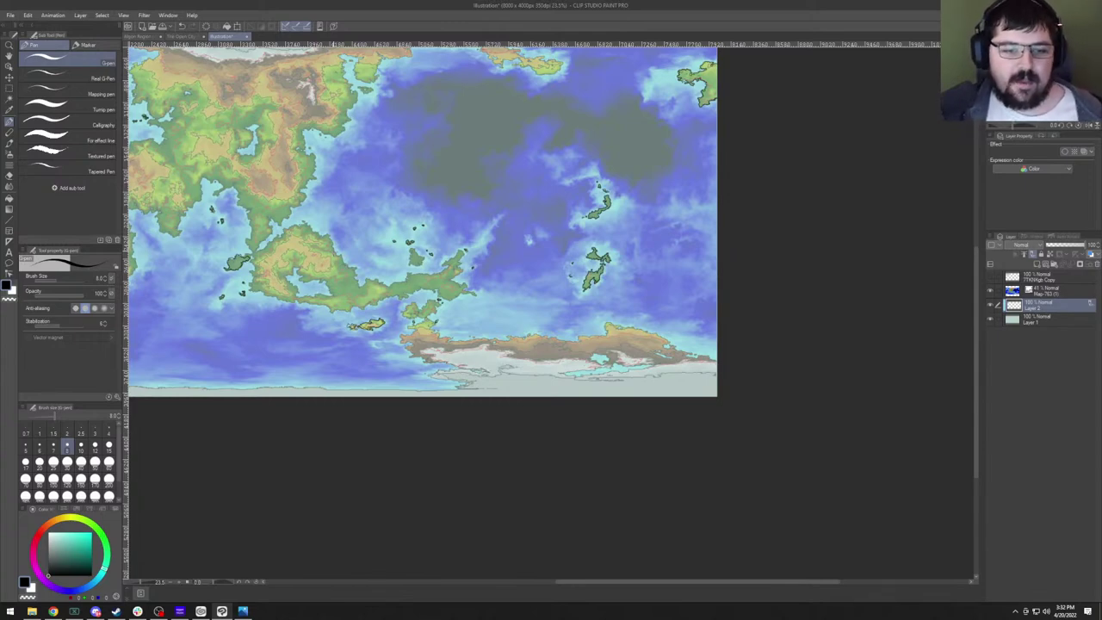
scroll(422, 224, "down", 3)
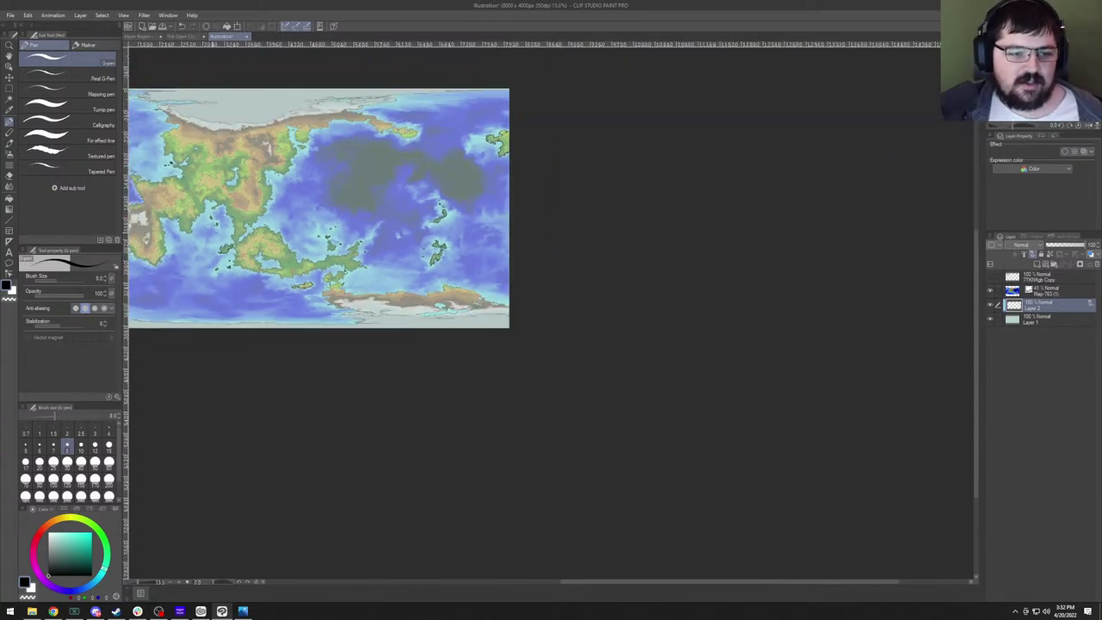
scroll(422, 224, "up", 3)
scroll(387, 112, "up", 5)
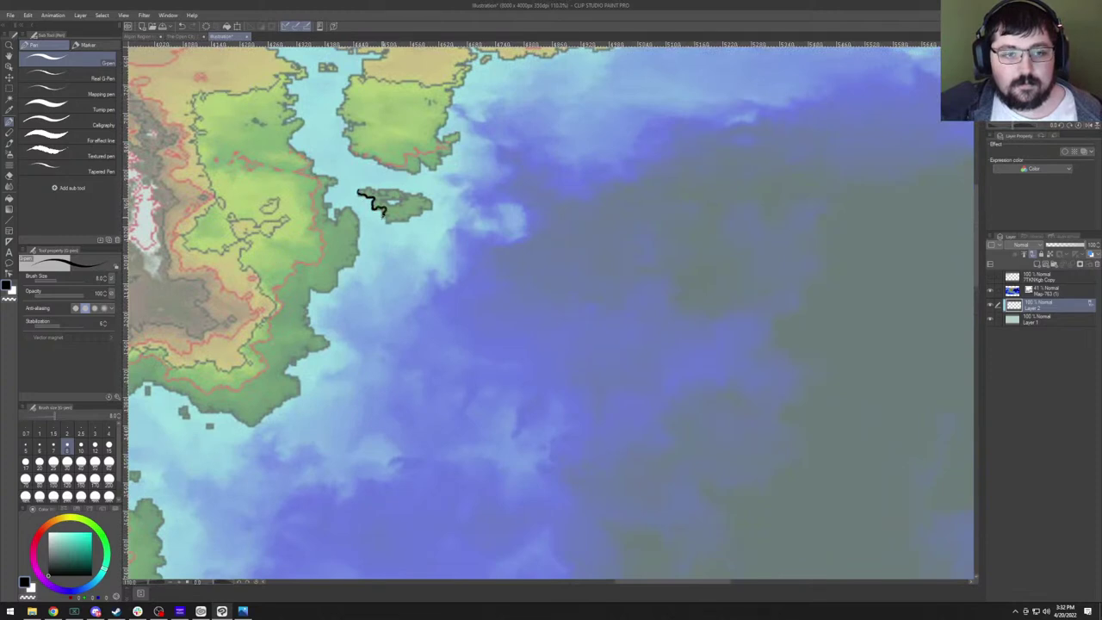
left_click_drag(387, 218, 411, 216)
mouse_move(422, 210)
left_mouse_down()
mouse_move(432, 198)
mouse_move(416, 192)
left_mouse_up()
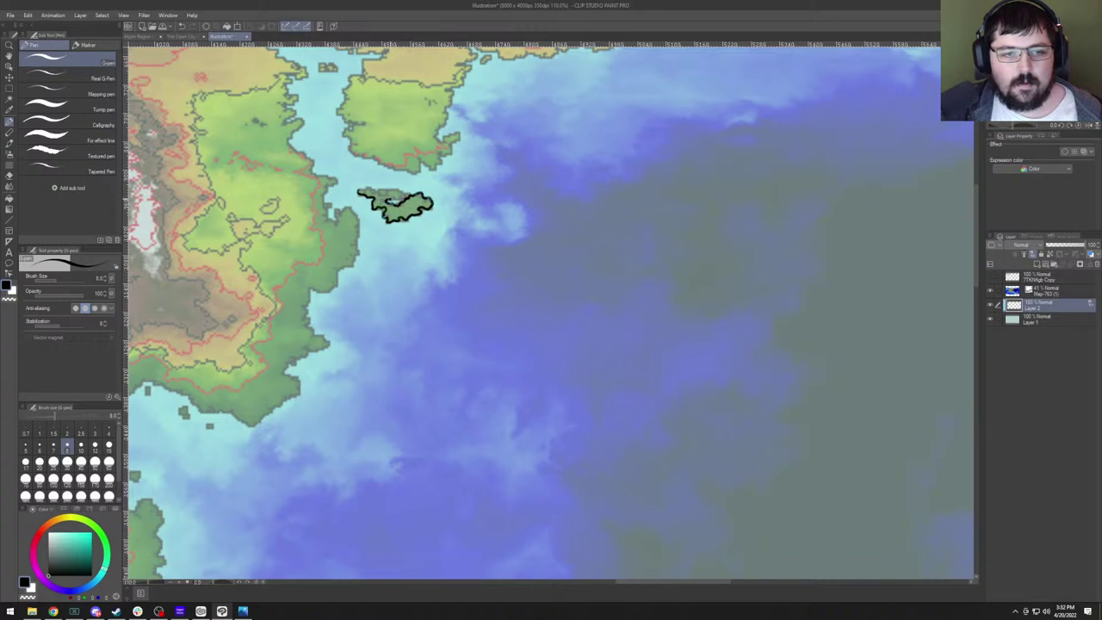
mouse_move(389, 201)
left_mouse_down()
mouse_move(396, 190)
mouse_move(361, 187)
left_mouse_up()
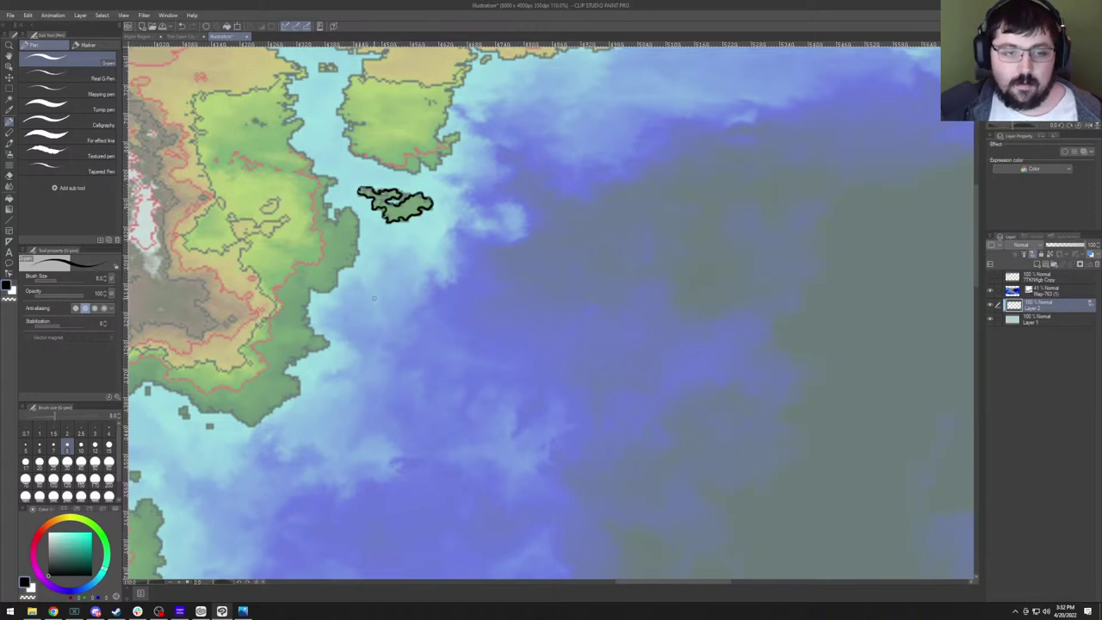
Examine the whole world map for islands still untraced and for the next coastline to outline.
left_click_drag(374, 297, 680, 345)
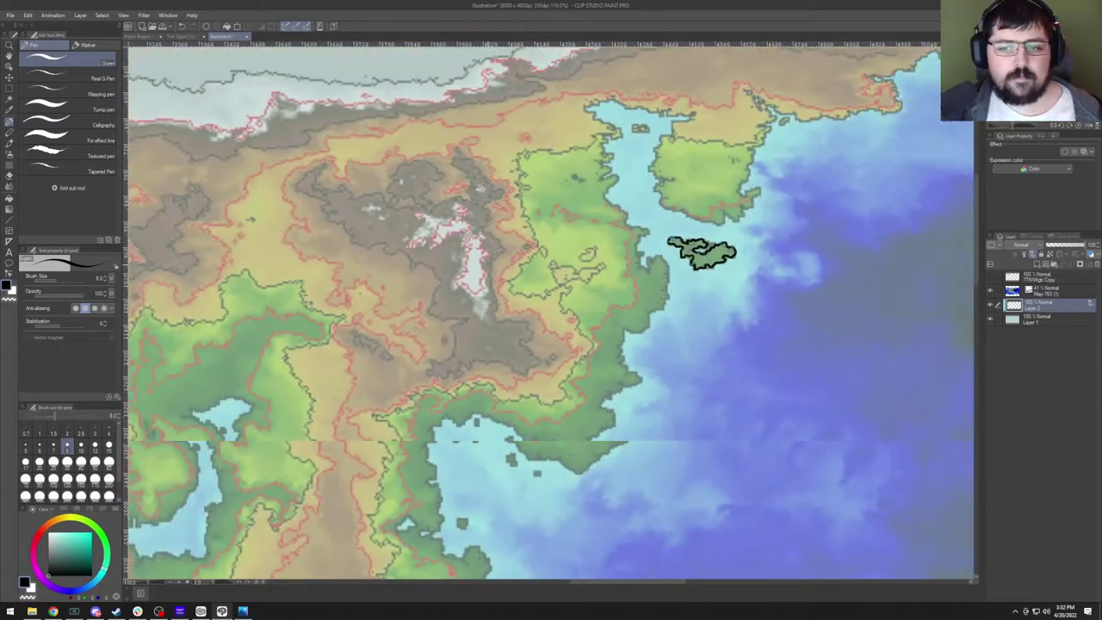
scroll(552, 310, "down", 10)
scroll(551, 310, "up", 3)
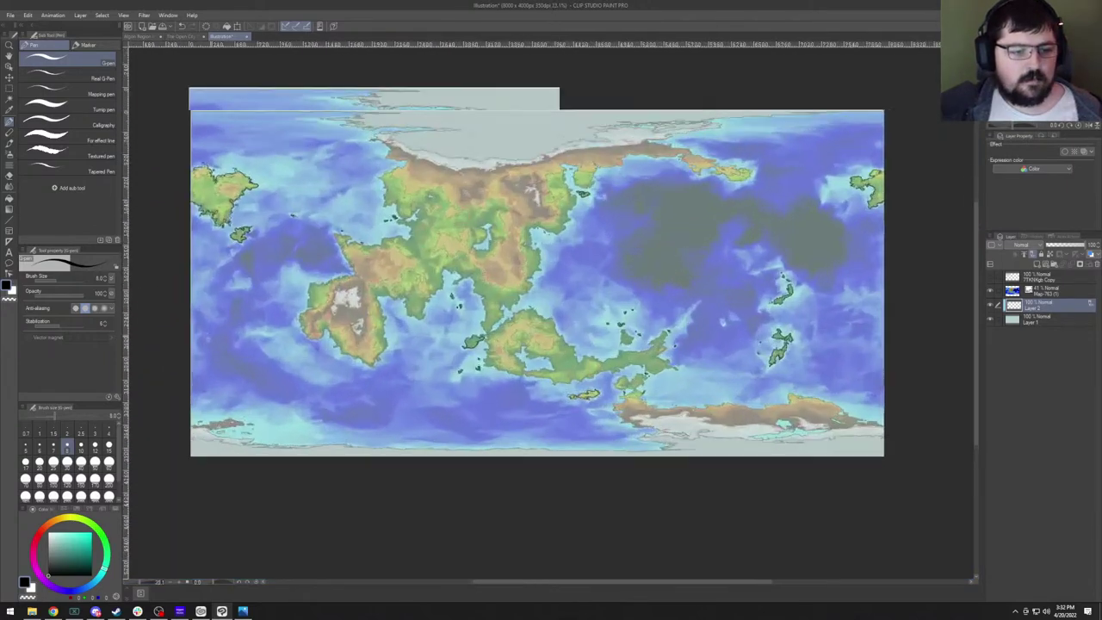
scroll(551, 276, "up", 2)
scroll(552, 275, "down", 3)
scroll(551, 275, "up", 2)
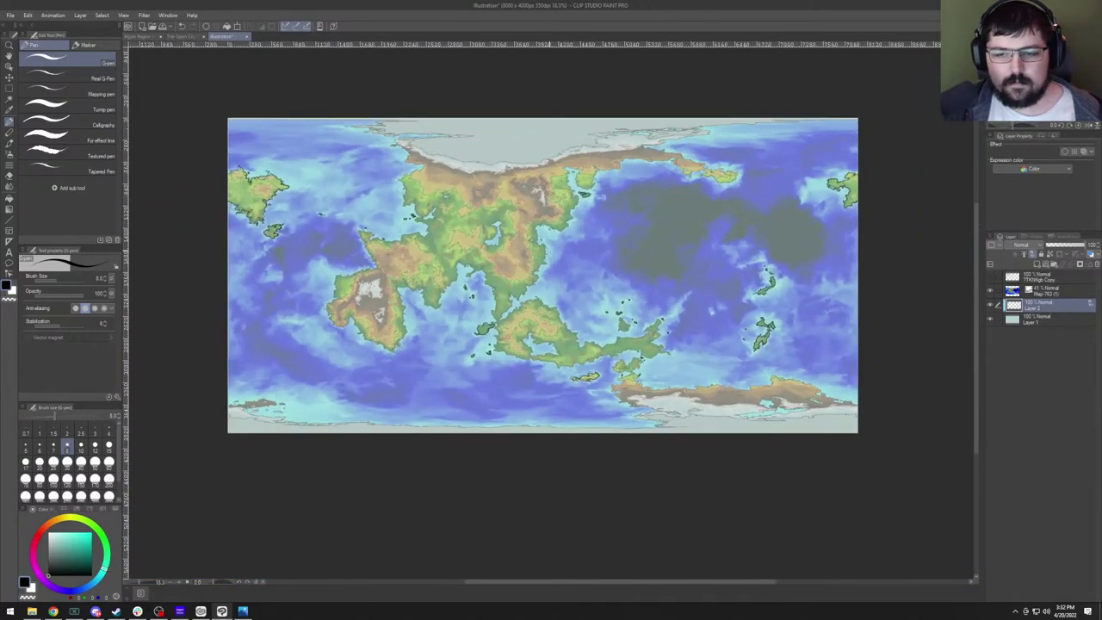
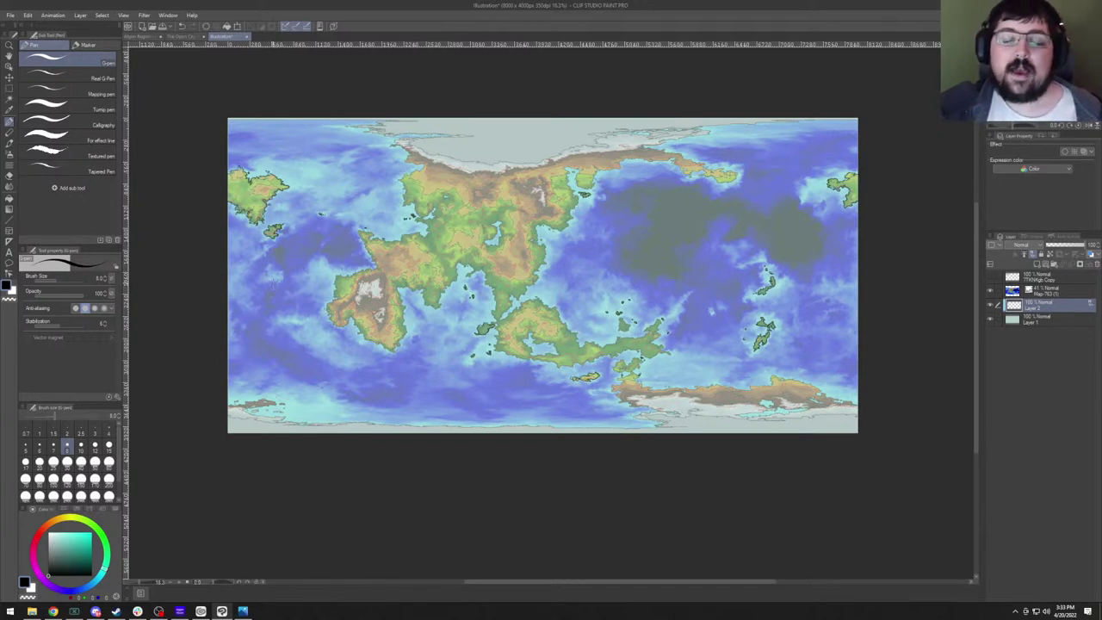
scroll(354, 206, "up", 5)
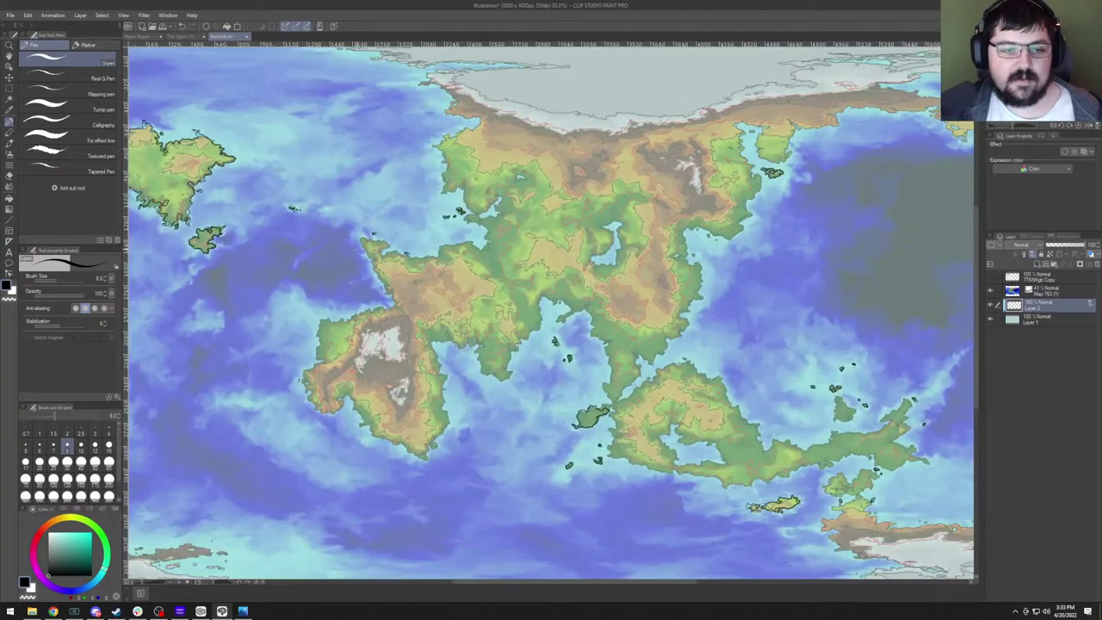
scroll(551, 310, "down", 6)
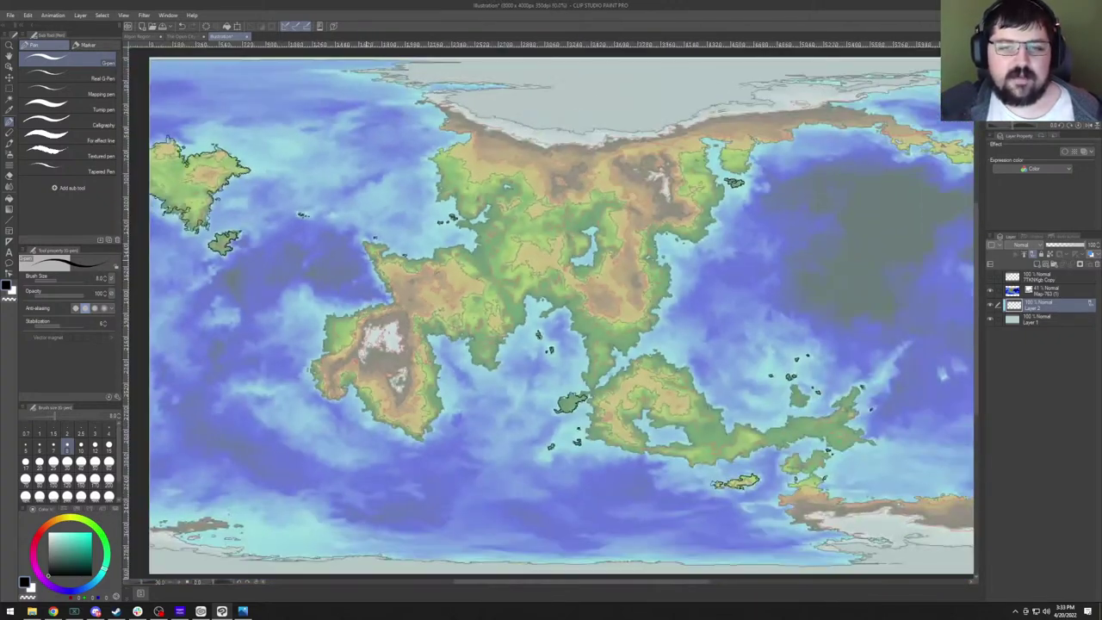
scroll(568, 297, "down", 2)
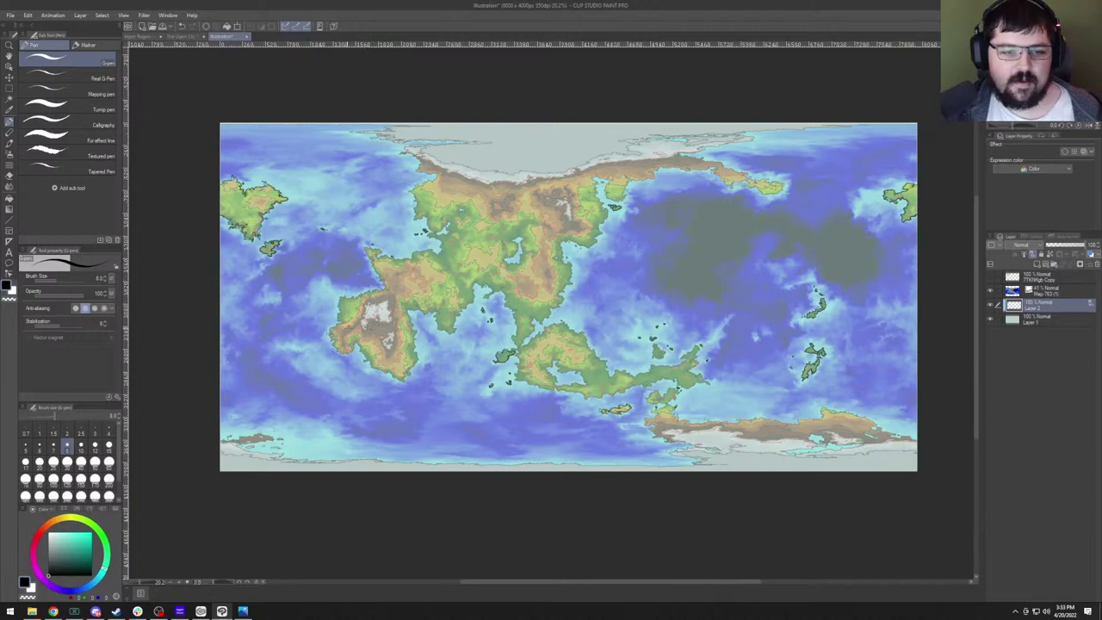
scroll(543, 376, "up", 3)
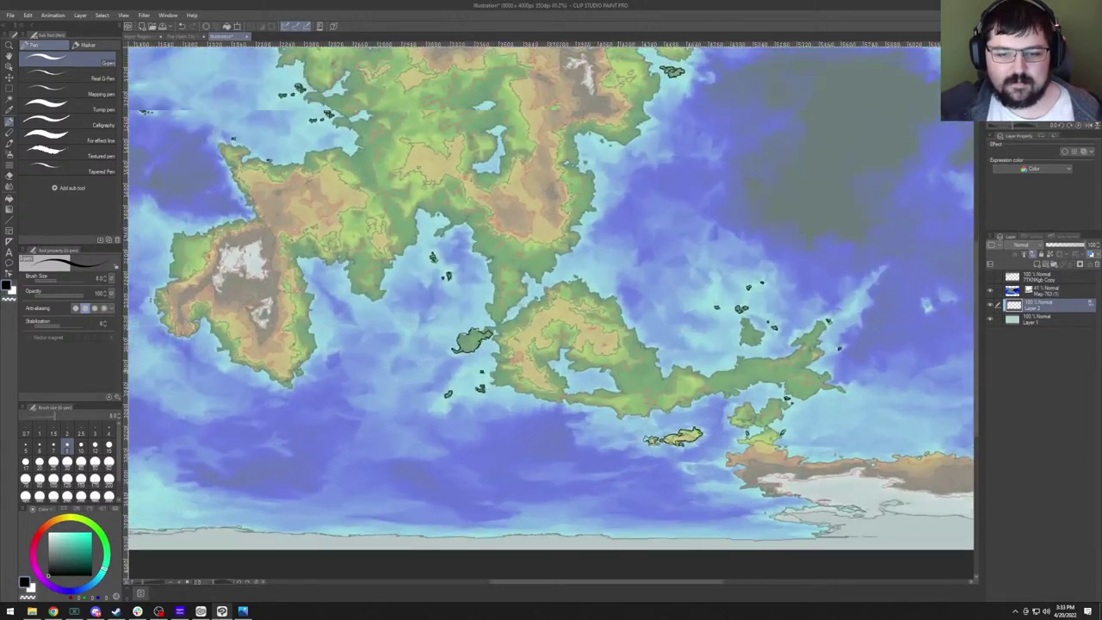
Trace the southern landmass's western coast from its junction with the western island, continuing along the southern coast past the southern bulge.
scroll(610, 371, "up", 3)
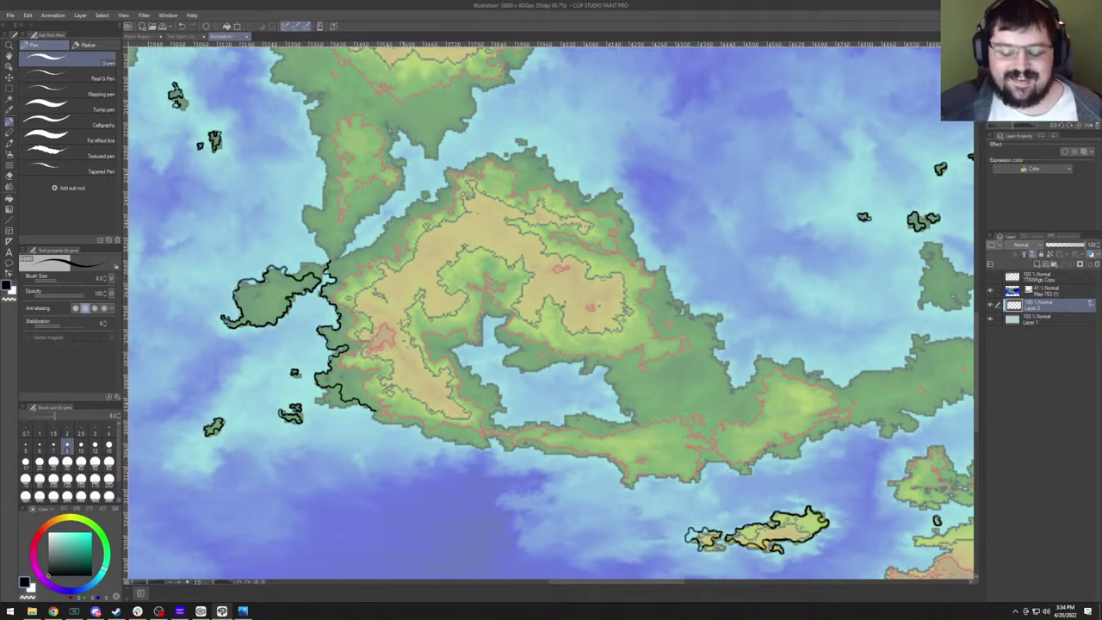
scroll(551, 310, "down", 3)
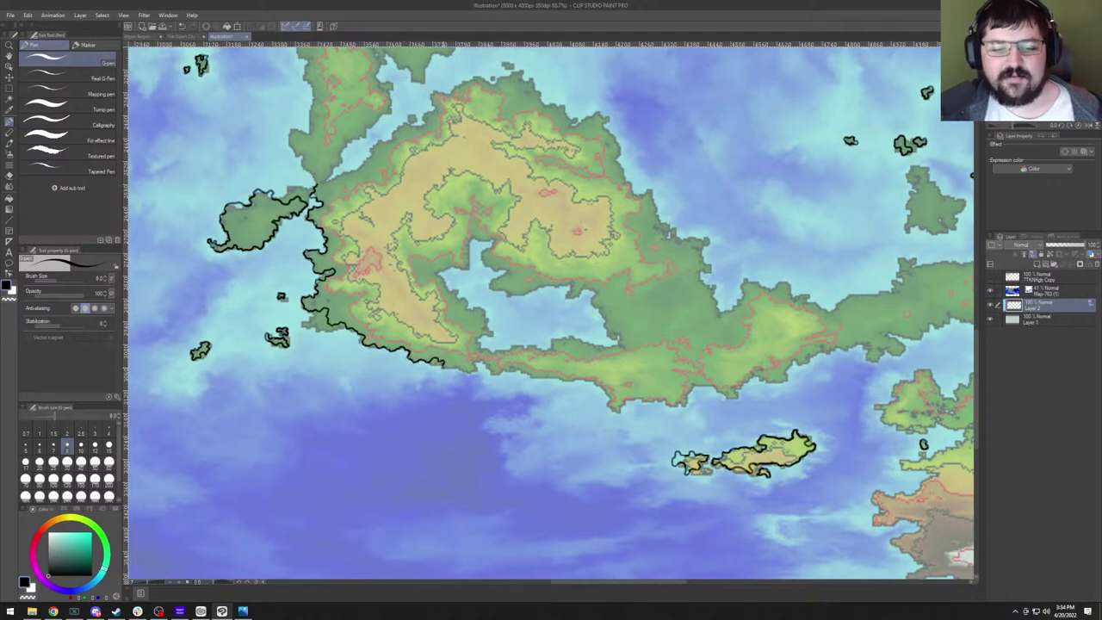
left_click_drag(446, 365, 456, 368)
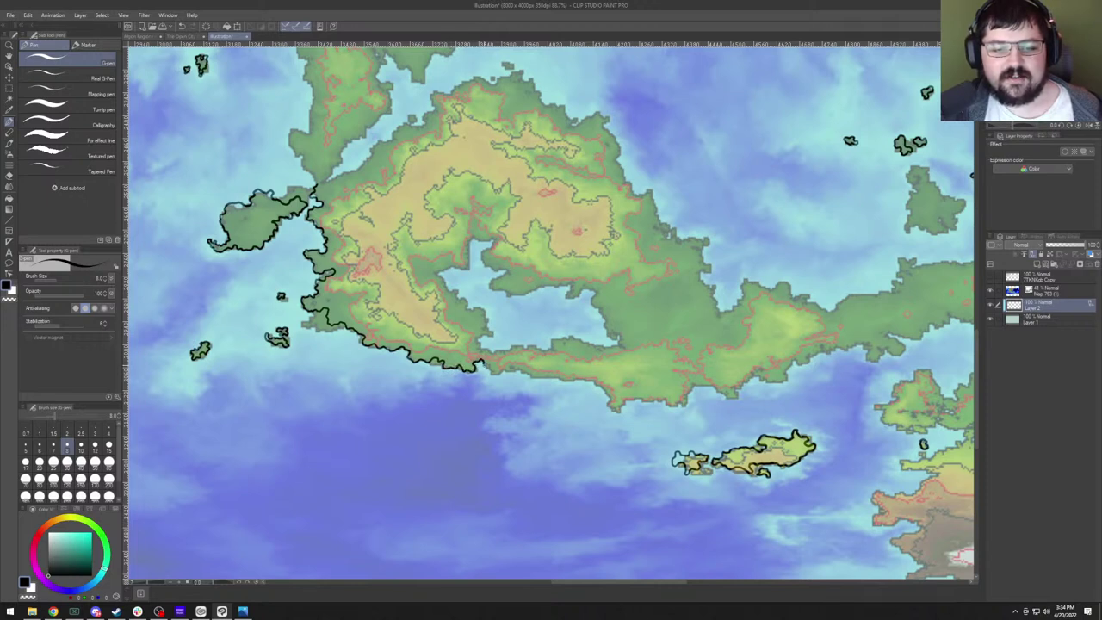
mouse_move(483, 368)
left_mouse_down()
mouse_move(586, 333)
mouse_move(425, 298)
mouse_move(403, 338)
left_mouse_up()
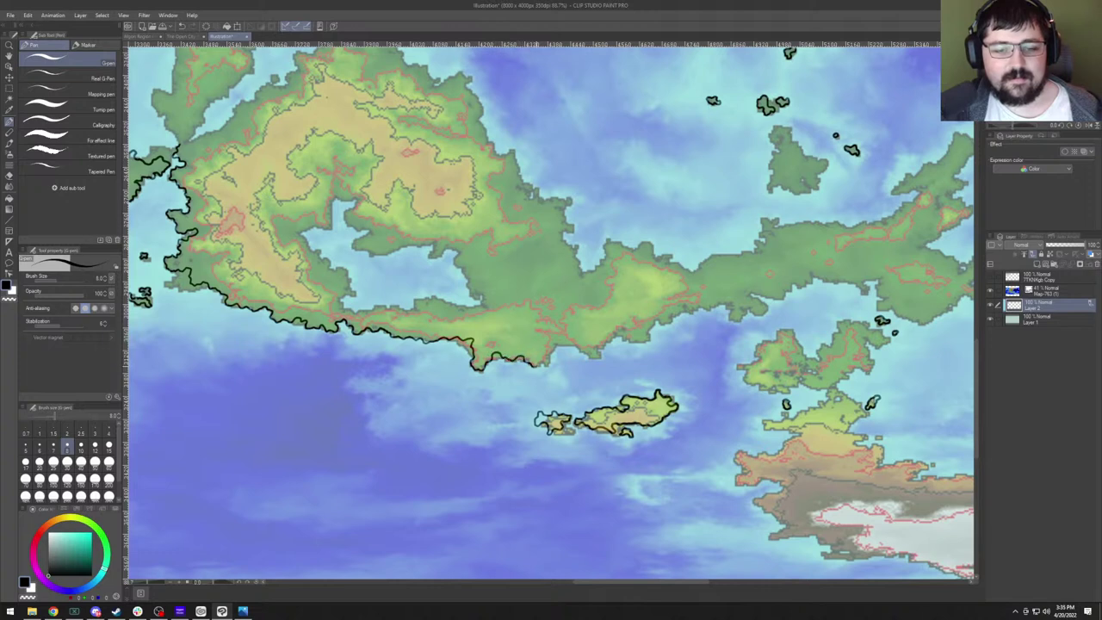
mouse_move(539, 365)
left_mouse_down()
mouse_move(553, 362)
mouse_move(564, 329)
mouse_move(579, 346)
mouse_move(625, 331)
left_mouse_up()
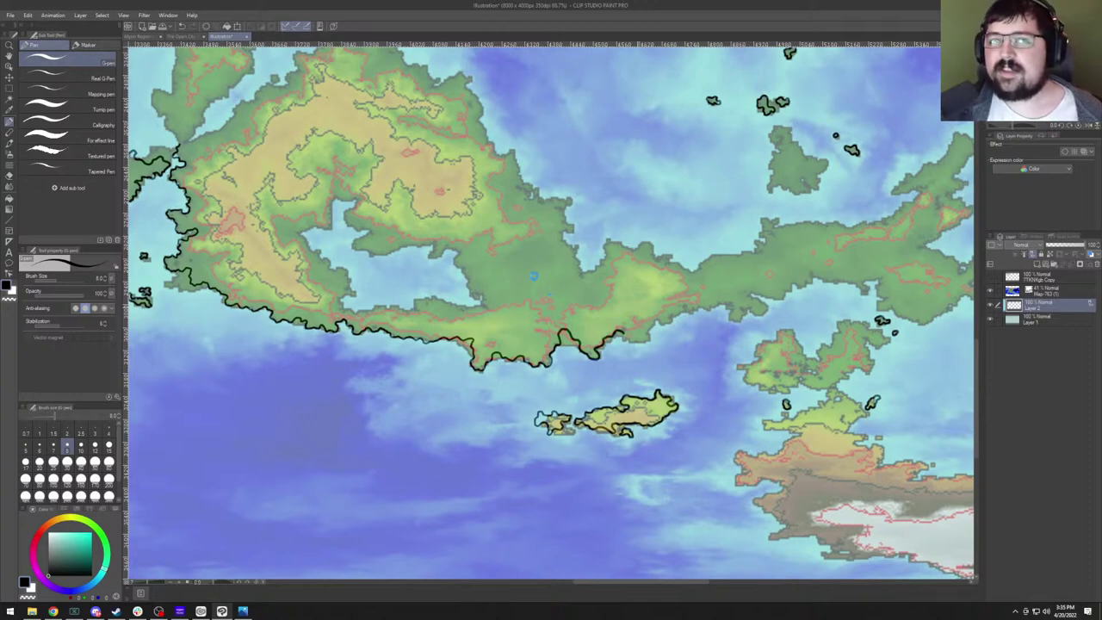
Continue the southern landmass's south coast eastward from the bulge, along the narrow land bridge and into the bay.
scroll(551, 312, "right", 5)
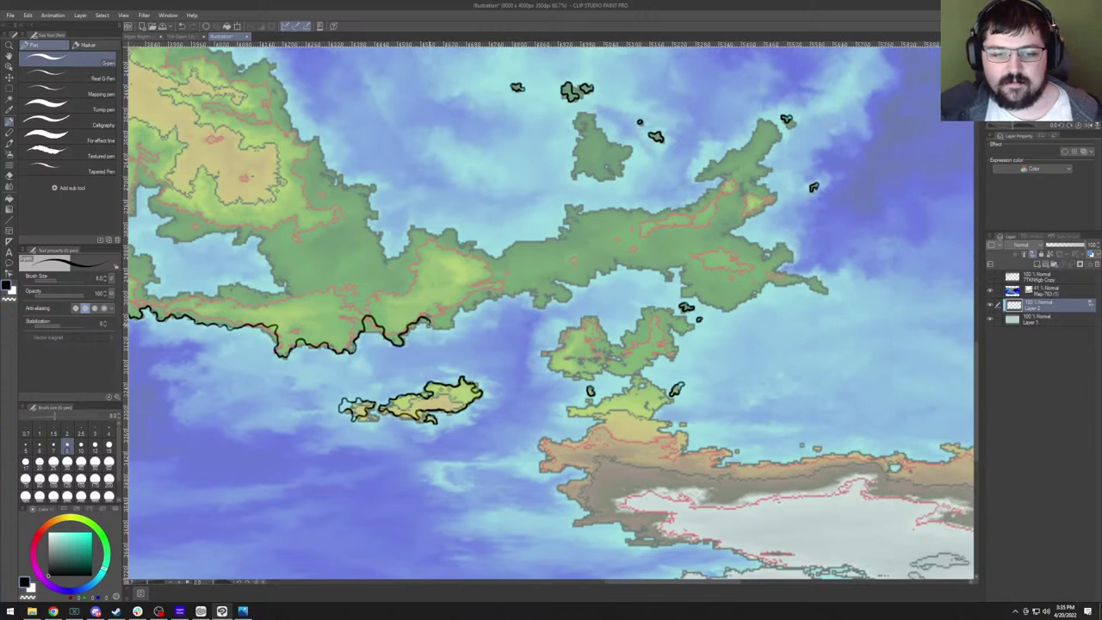
mouse_move(445, 326)
left_mouse_down()
mouse_move(496, 291)
mouse_move(538, 289)
mouse_move(547, 307)
mouse_move(549, 297)
mouse_move(570, 301)
mouse_move(565, 285)
left_mouse_up()
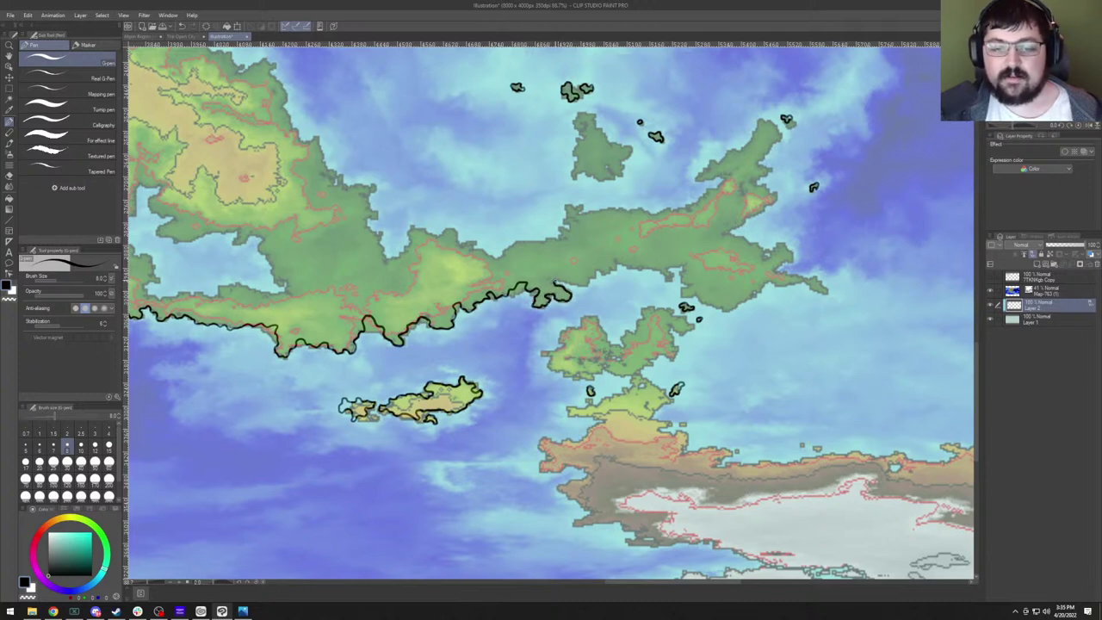
left_click_drag(610, 256, 455, 286)
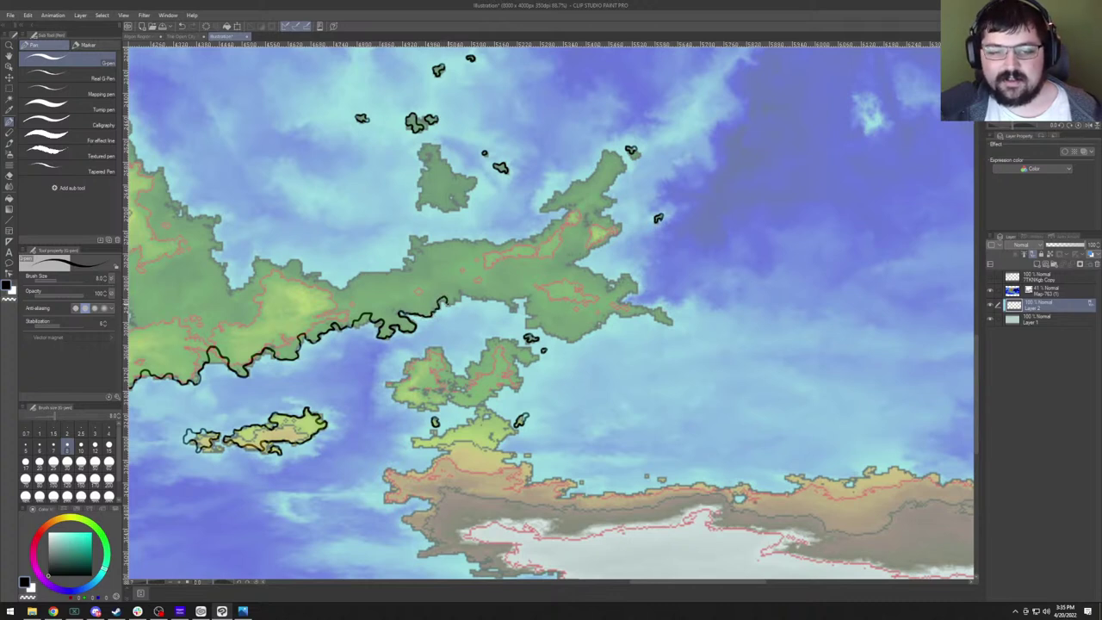
left_click_drag(459, 295, 468, 292)
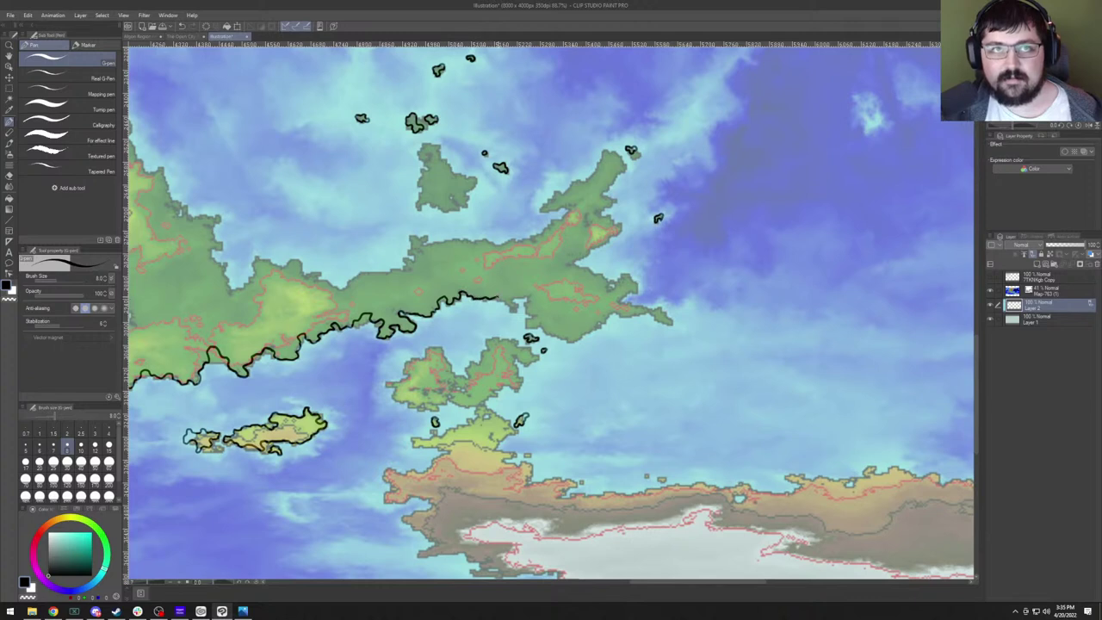
Trace the rounded southeastern lobe of the southern landmass and its jagged eastern coast up toward the northeastern arm.
left_click_drag(542, 307, 424, 289)
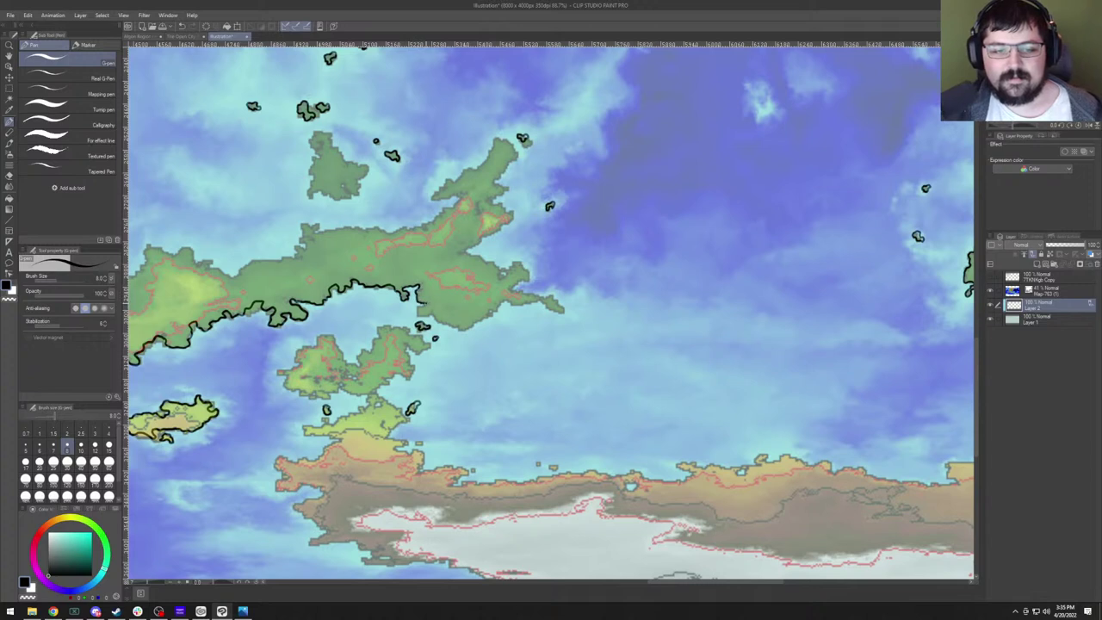
left_click_drag(416, 303, 422, 311)
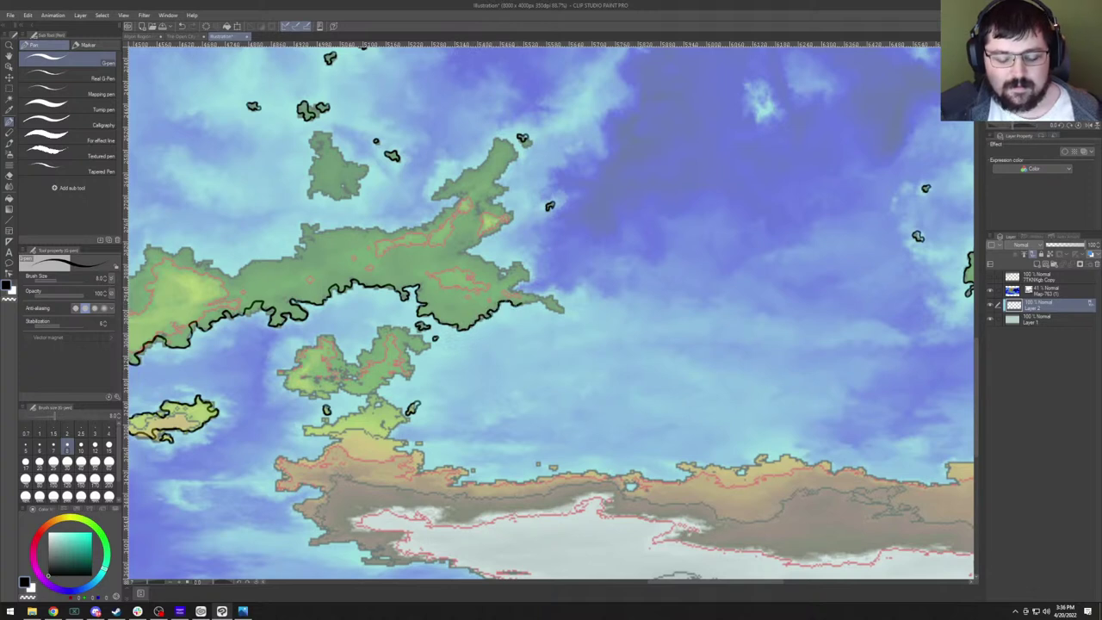
left_click_drag(540, 288, 355, 289)
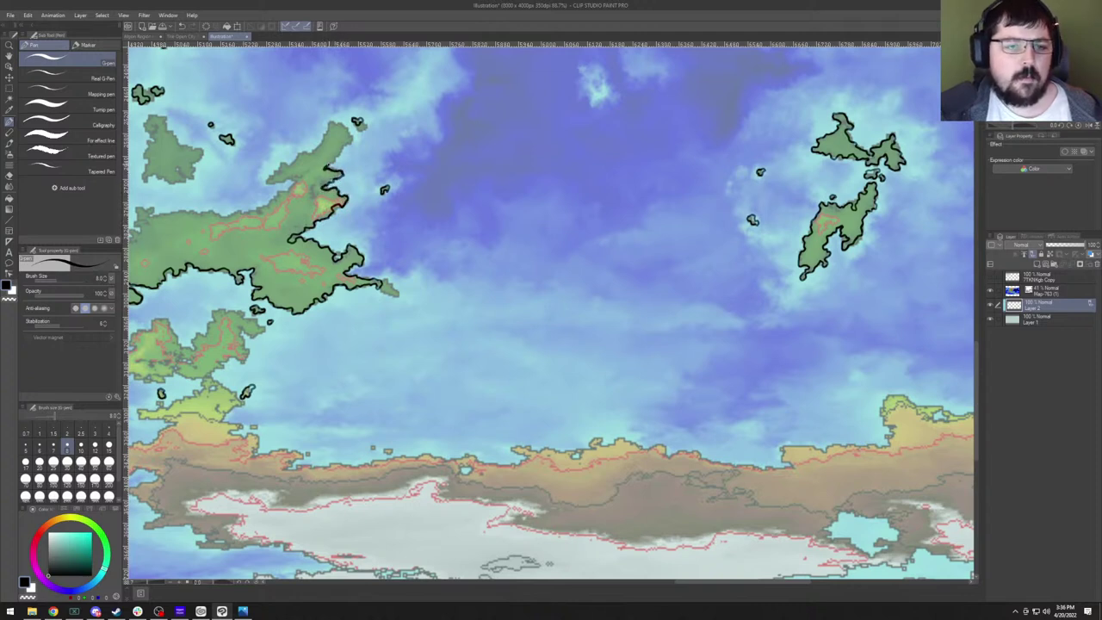
Ink the northern shore of the southern continent's eastern arm, including its upper prong, and outline the continent's inland sea.
left_click_drag(368, 103, 534, 192)
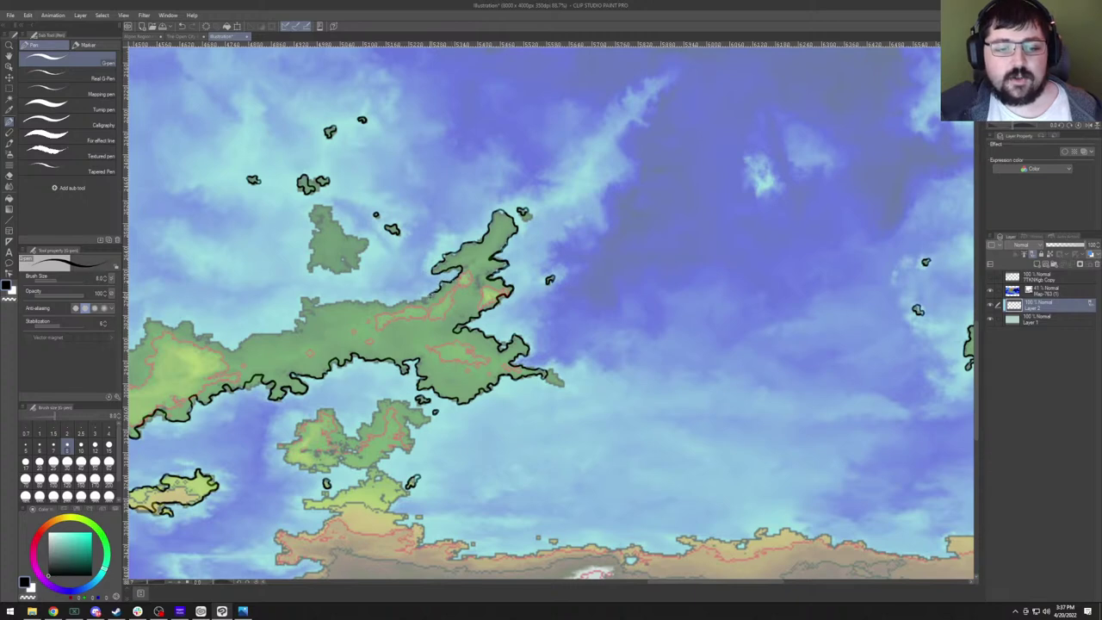
mouse_move(410, 280)
left_mouse_down()
mouse_move(508, 235)
mouse_move(534, 210)
mouse_move(508, 207)
left_mouse_up()
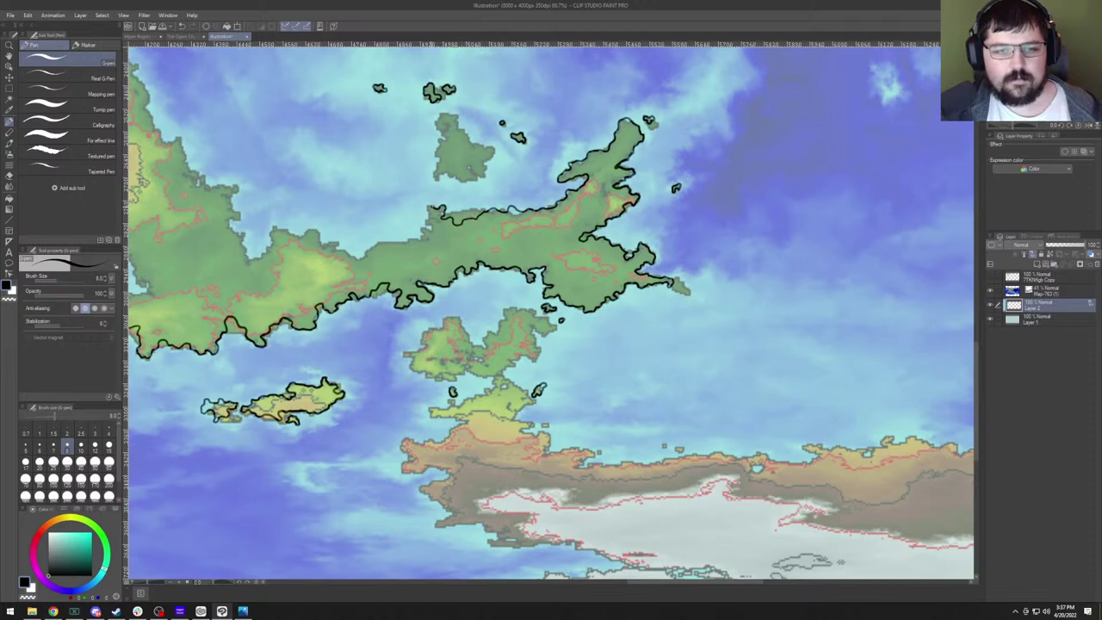
mouse_move(428, 222)
left_mouse_down()
mouse_move(421, 234)
mouse_move(526, 232)
mouse_move(588, 258)
mouse_move(590, 231)
left_mouse_up()
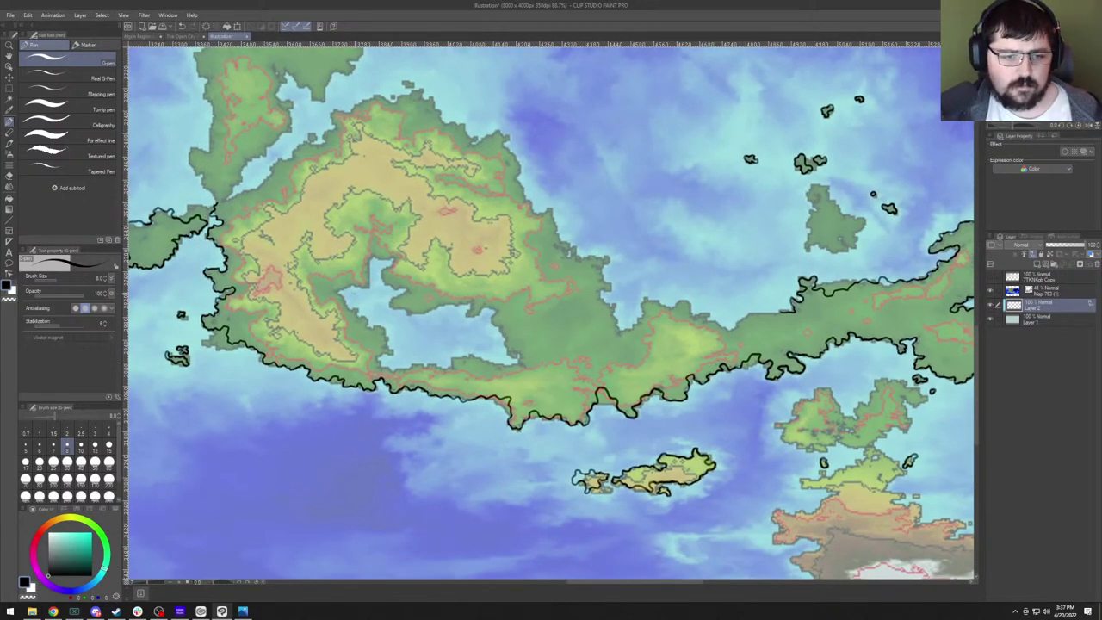
mouse_move(359, 288)
left_mouse_down()
mouse_move(349, 301)
mouse_move(373, 329)
mouse_move(392, 323)
mouse_move(394, 347)
mouse_move(428, 362)
mouse_move(472, 345)
mouse_move(508, 365)
mouse_move(494, 306)
mouse_move(446, 307)
mouse_move(417, 324)
mouse_move(389, 304)
mouse_move(405, 292)
mouse_move(386, 286)
mouse_move(384, 264)
mouse_move(372, 257)
mouse_move(366, 272)
mouse_move(295, 187)
mouse_move(331, 278)
mouse_move(210, 286)
left_mouse_up()
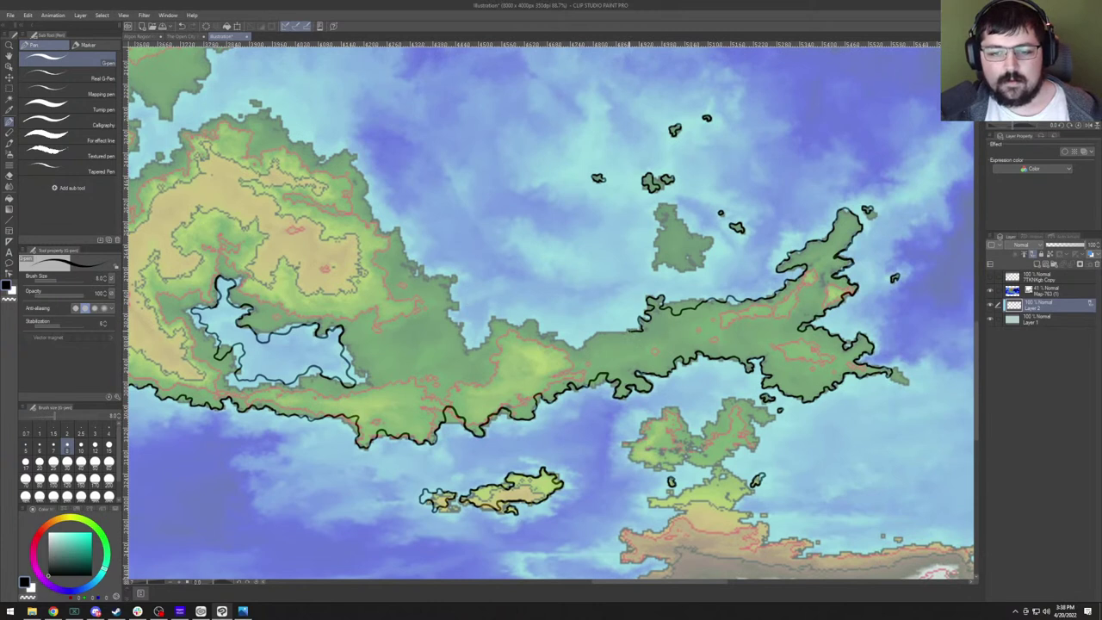
Trace the southern continent's northern coast westward from the eastern arm up to its northernmost point.
left_click_drag(634, 330, 597, 331)
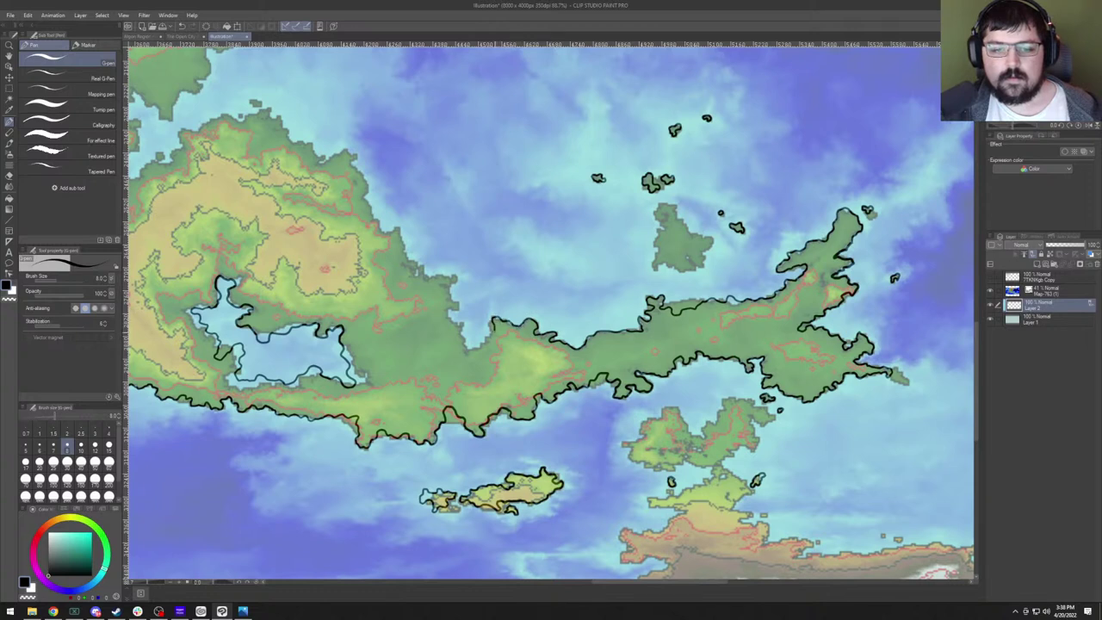
mouse_move(487, 346)
left_mouse_down()
mouse_move(445, 317)
mouse_move(458, 301)
mouse_move(452, 291)
left_mouse_up()
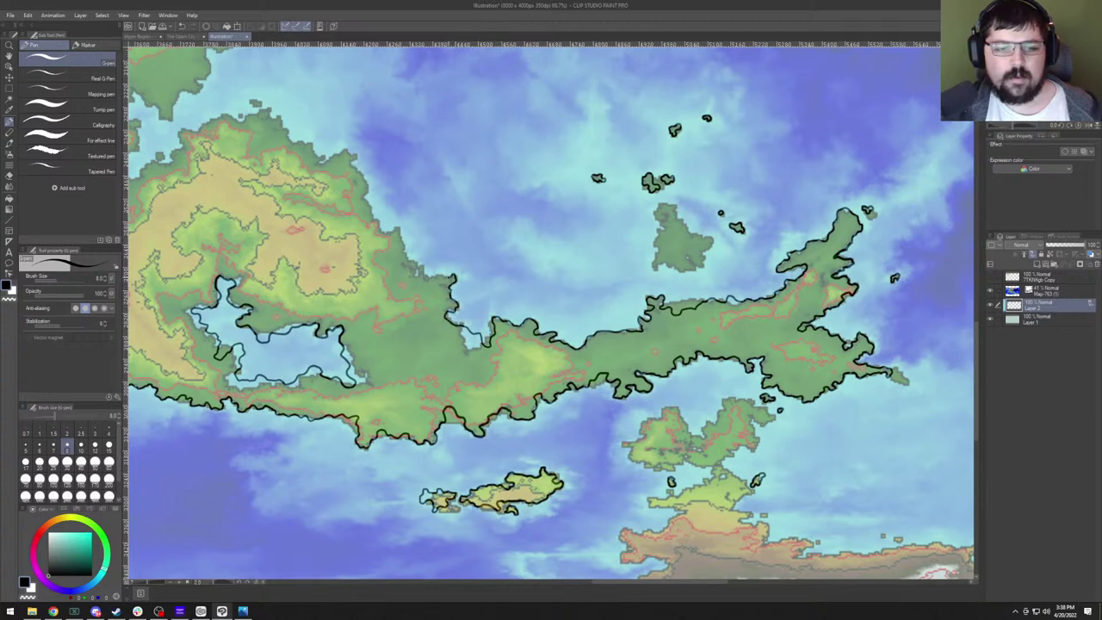
mouse_move(451, 281)
left_mouse_down()
mouse_move(422, 274)
mouse_move(405, 250)
mouse_move(562, 271)
mouse_move(603, 232)
mouse_move(654, 285)
left_mouse_up()
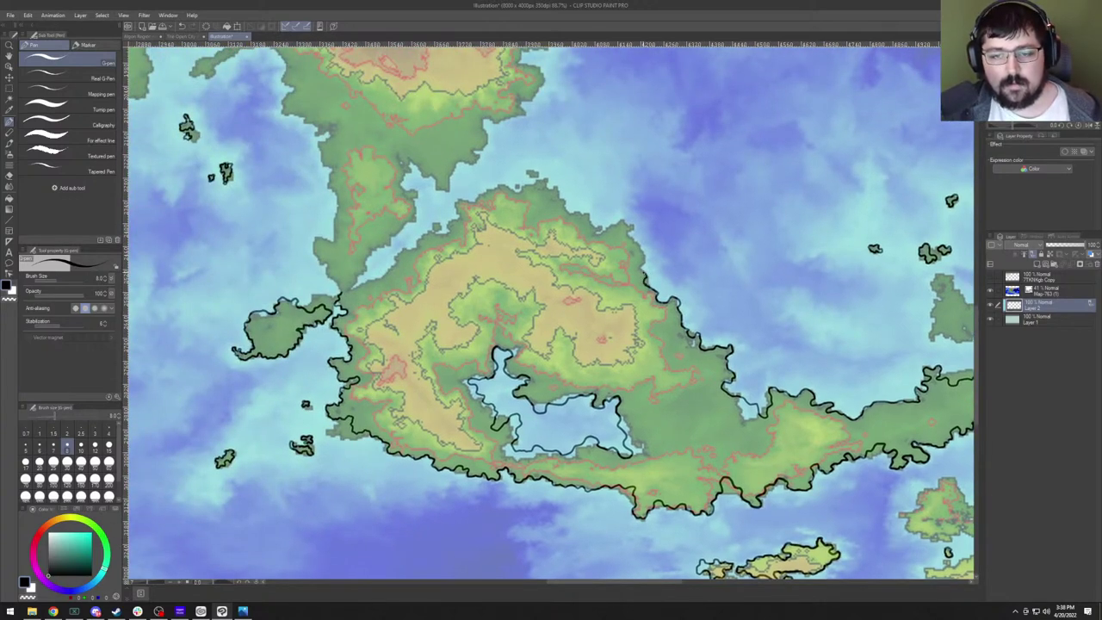
mouse_move(643, 281)
left_mouse_down()
mouse_move(619, 224)
mouse_move(593, 237)
mouse_move(531, 181)
left_mouse_up()
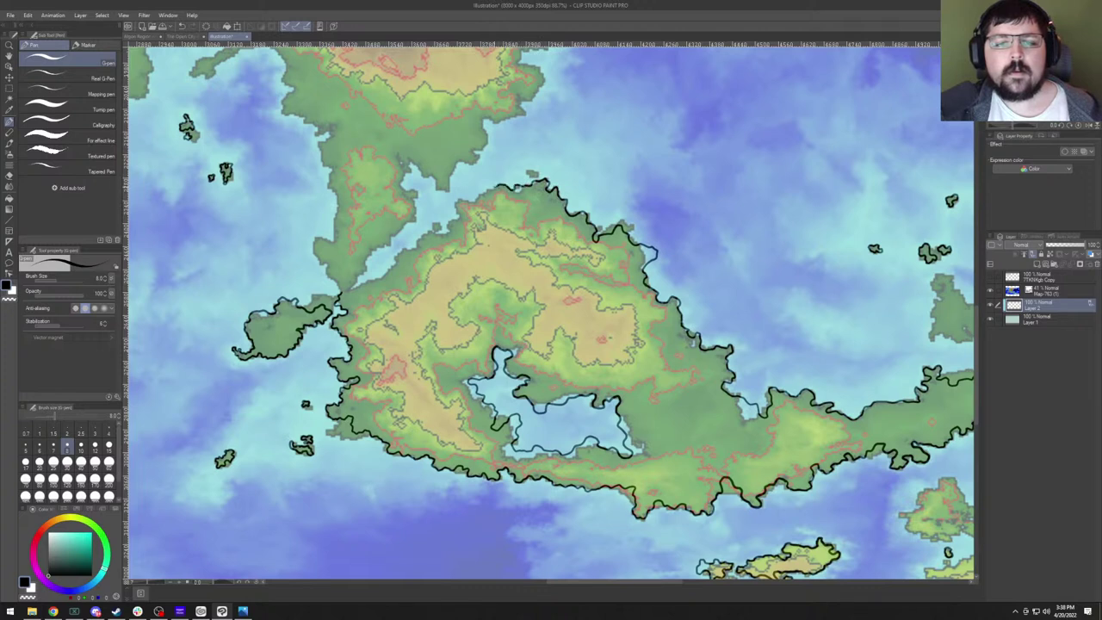
Ink the southern continent's northwest coast and the facing shore of the narrow strait up to the inlet.
mouse_move(496, 186)
left_mouse_down()
mouse_move(438, 231)
mouse_move(417, 231)
mouse_move(410, 259)
mouse_move(551, 195)
left_mouse_up()
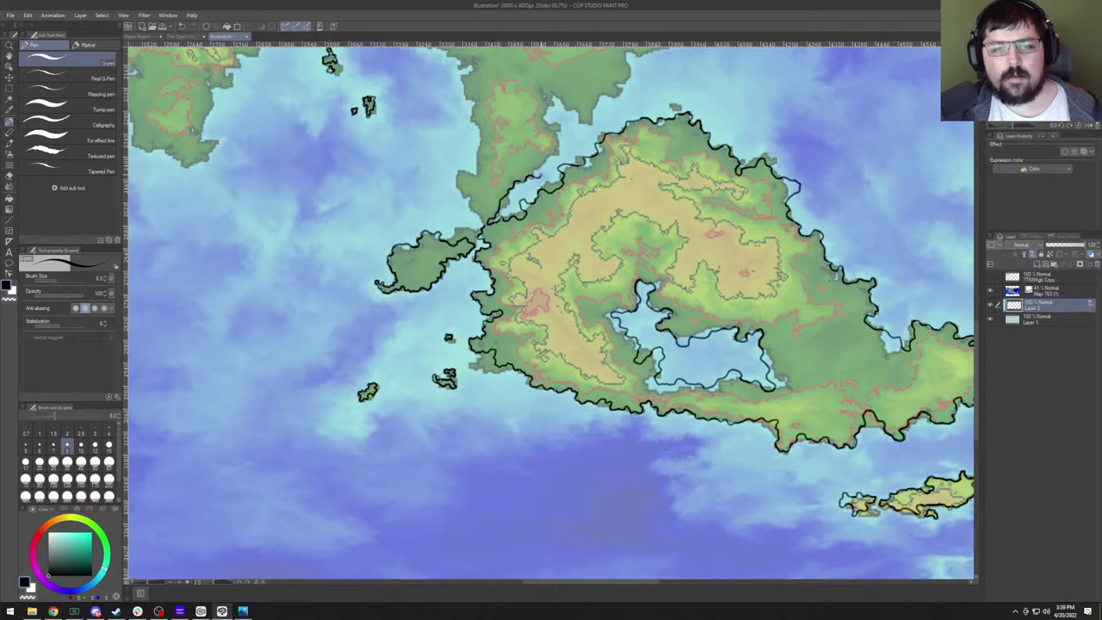
mouse_move(548, 157)
left_mouse_down()
mouse_move(560, 124)
mouse_move(521, 112)
mouse_move(598, 196)
mouse_move(297, 79)
left_mouse_up()
mouse_move(698, 236)
left_mouse_down()
mouse_move(408, 124)
mouse_move(533, 197)
left_mouse_up()
scroll(551, 312, "down", 3)
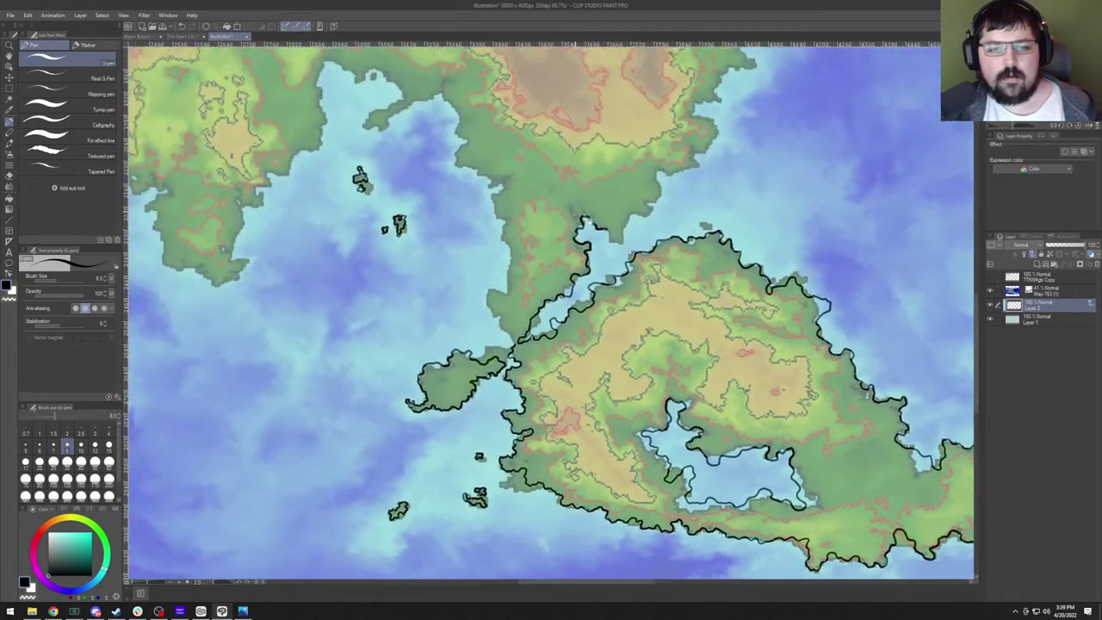
Outline the larger green island north of the southern continent's eastern arm with the G-pen.
scroll(551, 312, "down", 3)
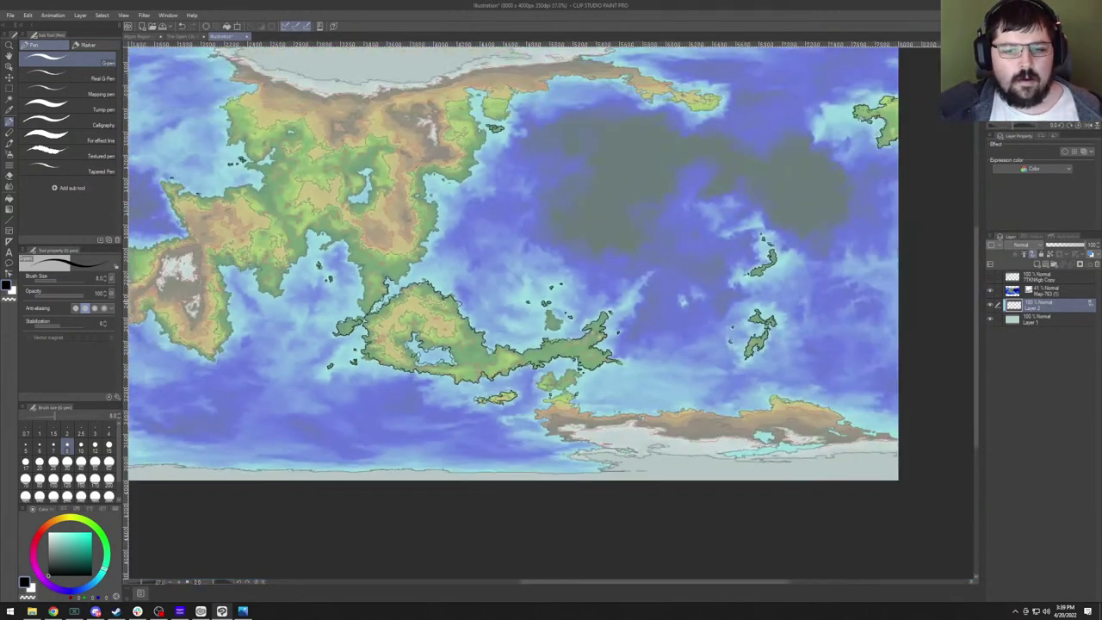
scroll(551, 313, "up", 5)
scroll(551, 312, "up", 2)
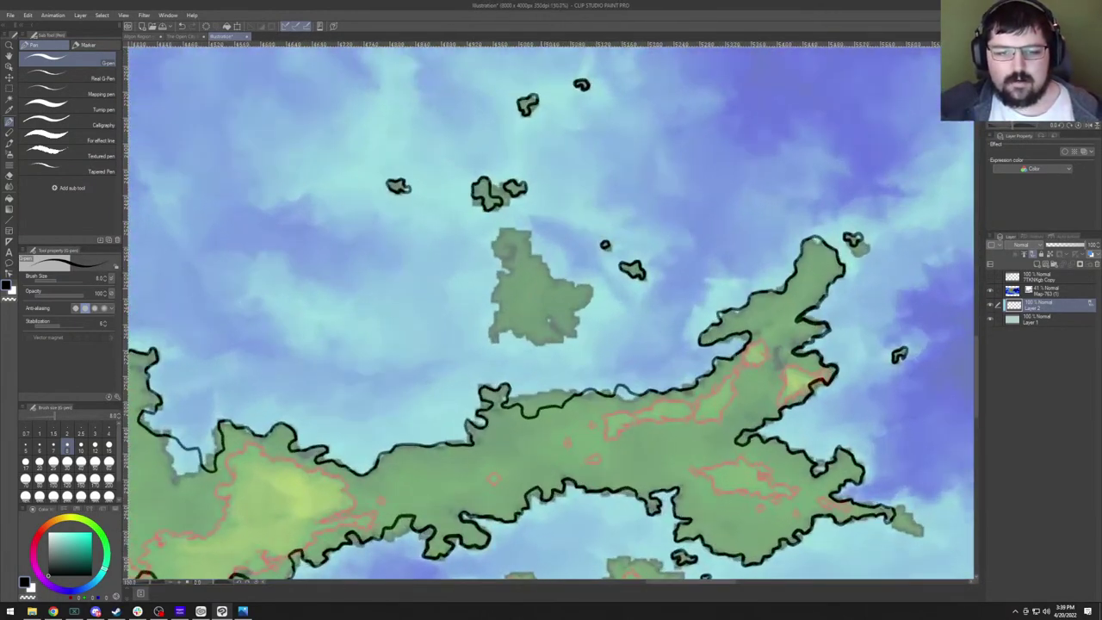
scroll(551, 312, "right", 1)
mouse_move(453, 241)
left_mouse_down()
mouse_move(443, 269)
mouse_move(465, 260)
mouse_move(448, 285)
mouse_move(439, 348)
mouse_move(460, 341)
mouse_move(490, 359)
mouse_move(508, 355)
mouse_move(493, 332)
mouse_move(515, 339)
mouse_move(540, 300)
mouse_move(514, 309)
mouse_move(478, 244)
mouse_move(453, 243)
left_mouse_up()
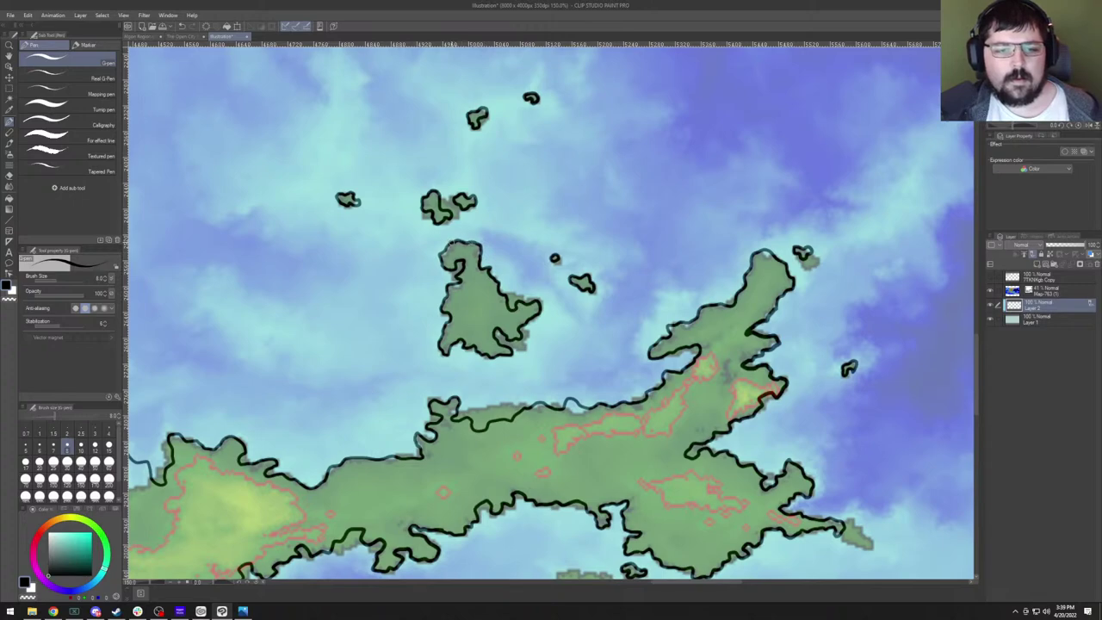
Examine the inked coastlines across the whole map with the coloured reference layer hidden, and show that layer again.
scroll(387, 305, "down", 10)
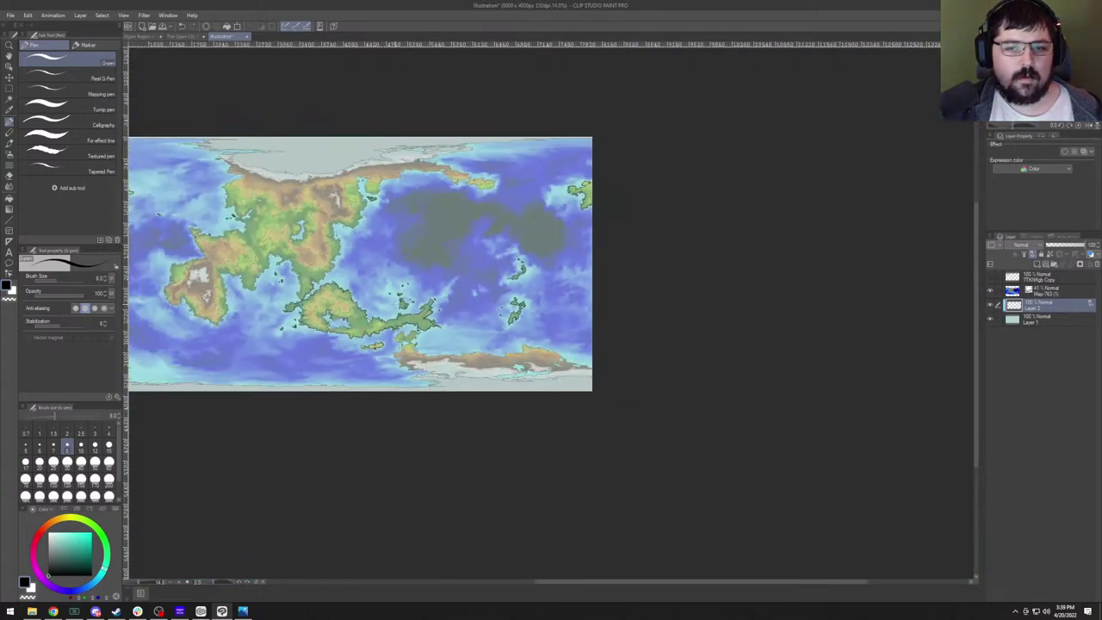
scroll(370, 285, "up", 6)
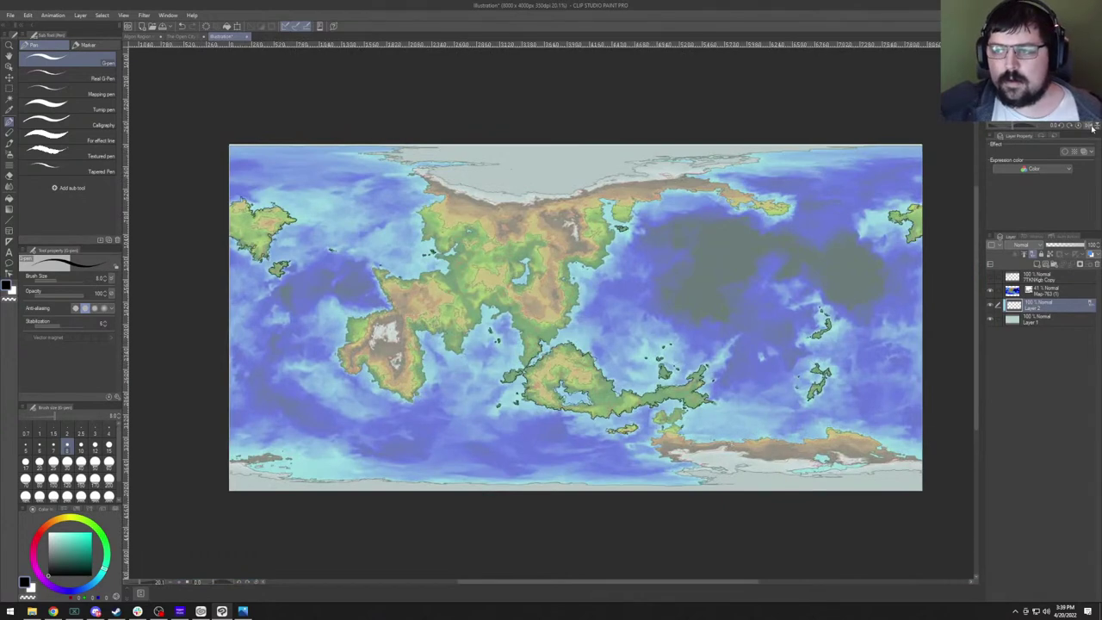
scroll(693, 341, "up", 2)
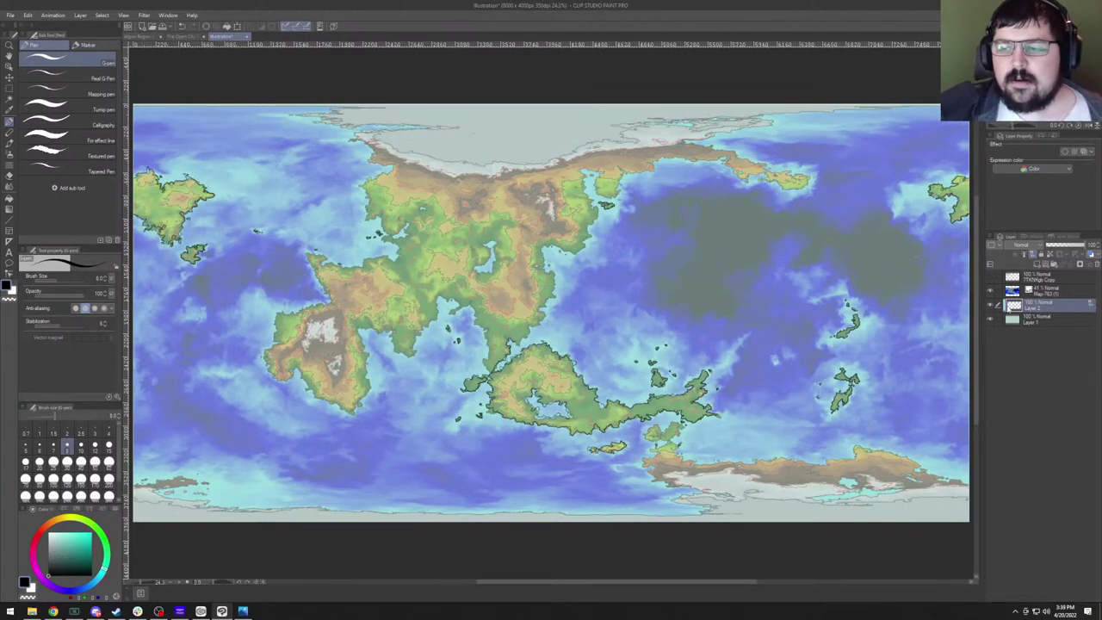
left_click(991, 292)
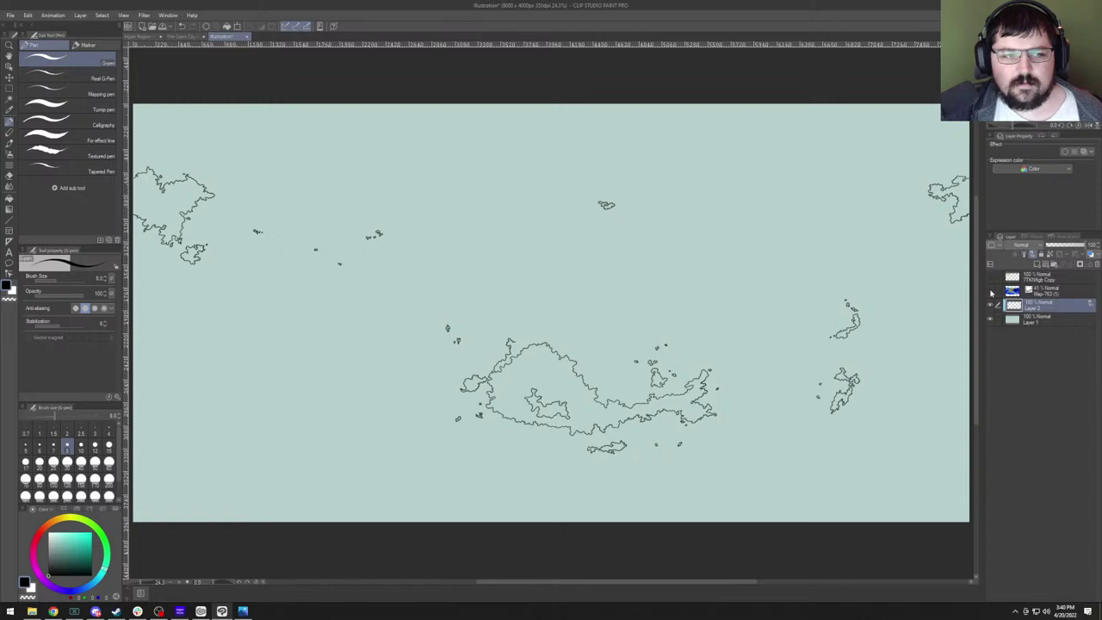
left_click(990, 292)
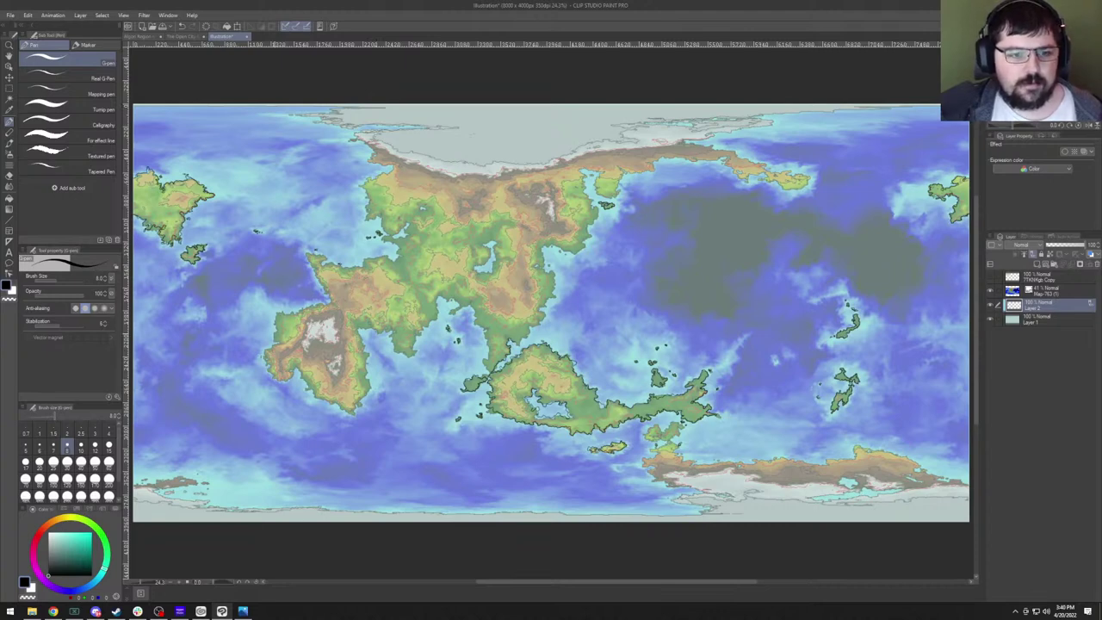
Ink the main continent's east coast from the strait northward around the large eastern bay.
scroll(551, 310, "up", 8)
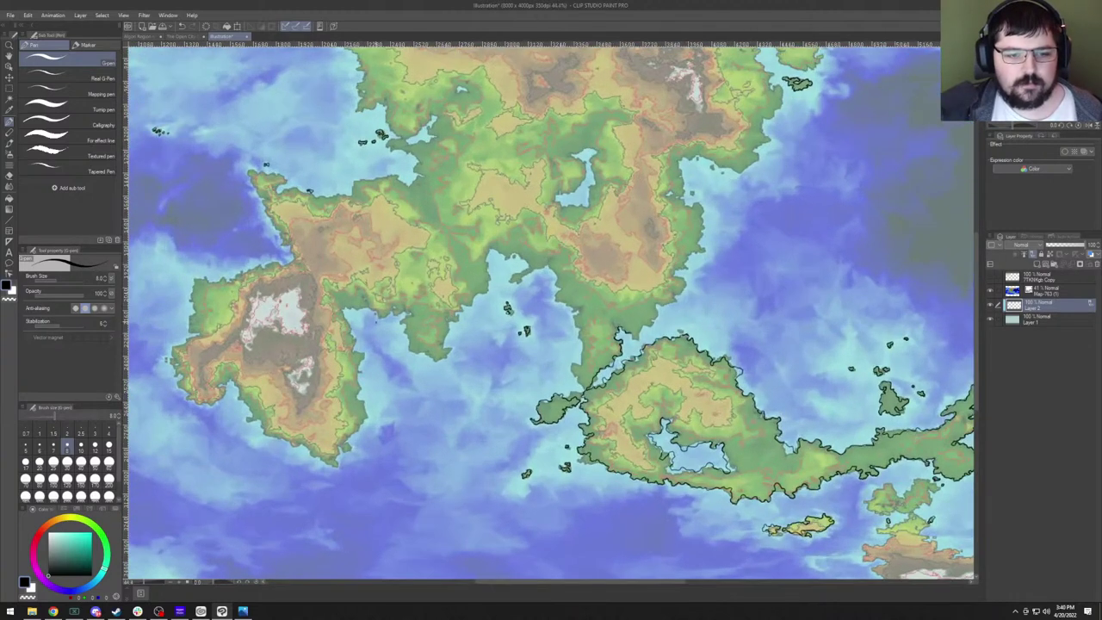
key("ctrl+0")
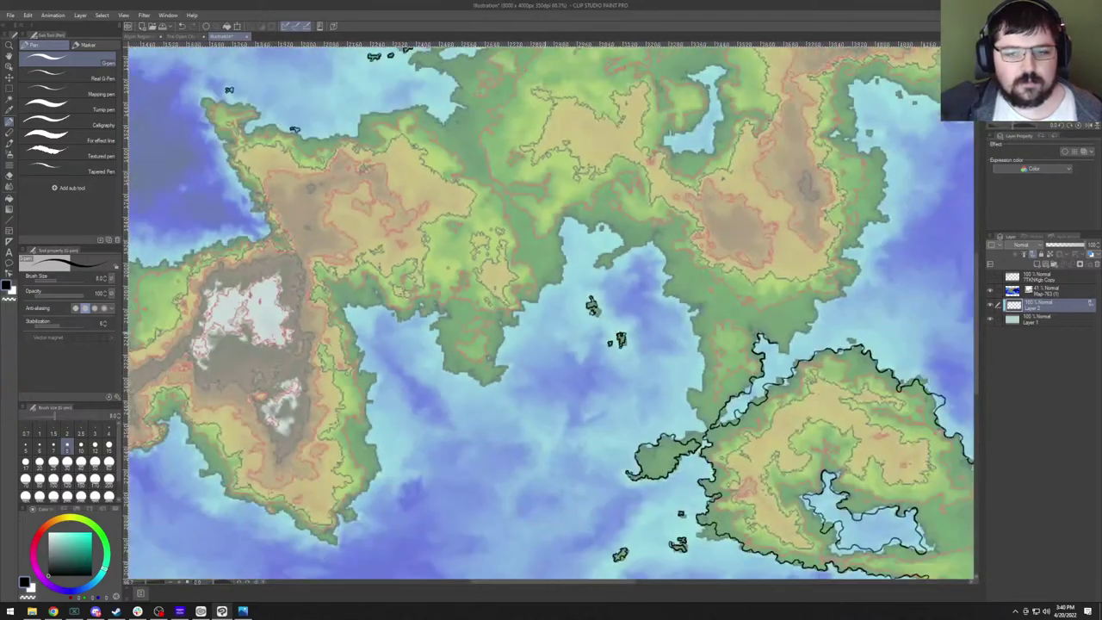
scroll(551, 310, "up", 3)
scroll(551, 310, "up", 6)
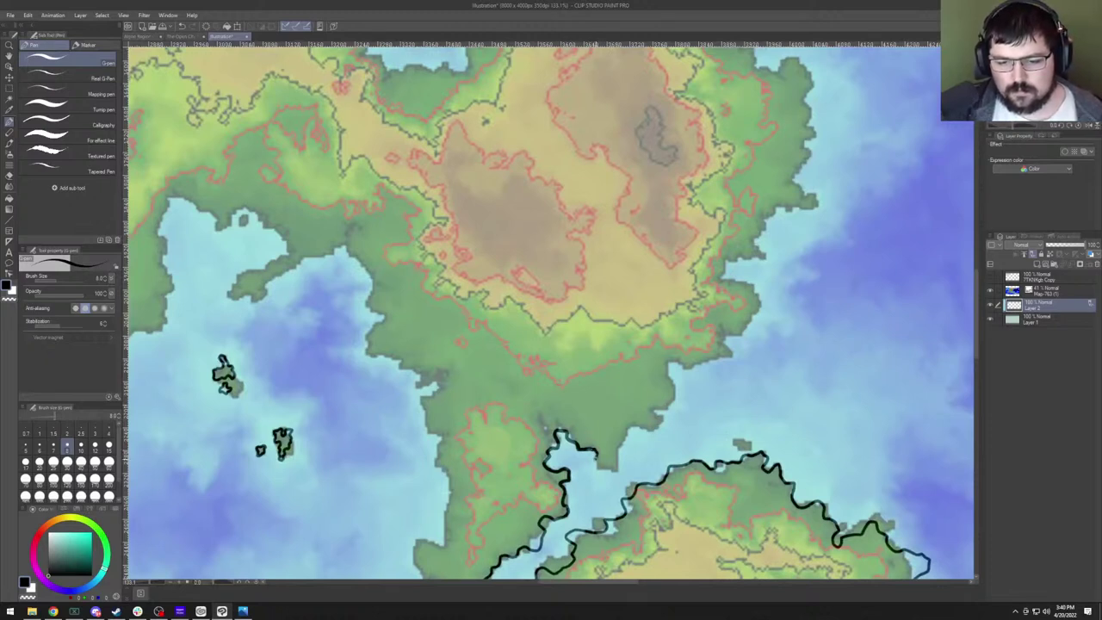
mouse_move(608, 469)
left_mouse_down()
mouse_move(633, 424)
mouse_move(660, 423)
mouse_move(674, 393)
mouse_move(665, 363)
mouse_move(697, 360)
mouse_move(724, 314)
mouse_move(588, 332)
mouse_move(512, 381)
left_mouse_up()
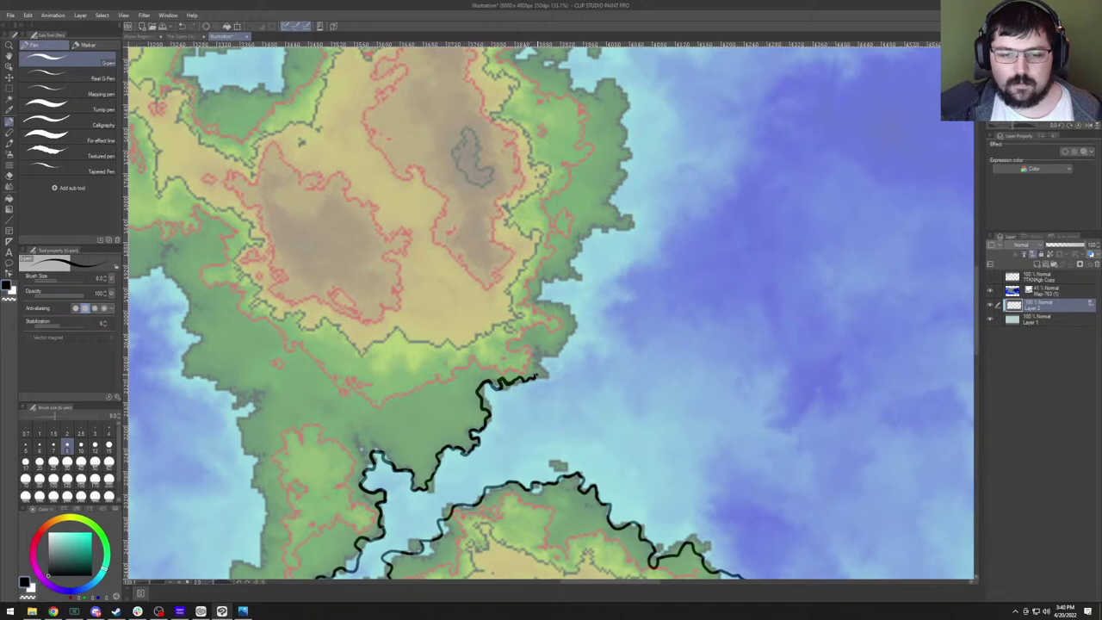
mouse_move(535, 376)
left_mouse_down()
mouse_move(555, 354)
mouse_move(575, 325)
mouse_move(567, 305)
mouse_move(527, 302)
mouse_move(534, 283)
mouse_move(557, 281)
mouse_move(594, 234)
left_mouse_up()
left_click_drag(613, 210, 472, 262)
mouse_move(446, 300)
left_mouse_down()
mouse_move(486, 289)
mouse_move(463, 260)
mouse_move(459, 214)
mouse_move(482, 160)
mouse_move(470, 145)
mouse_move(457, 144)
mouse_move(452, 158)
mouse_move(404, 136)
mouse_move(461, 247)
mouse_move(478, 244)
mouse_move(424, 231)
mouse_move(429, 212)
mouse_move(482, 226)
mouse_move(457, 139)
mouse_move(352, 265)
mouse_move(368, 241)
mouse_move(385, 252)
mouse_move(410, 229)
mouse_move(435, 240)
mouse_move(254, 265)
mouse_move(269, 277)
left_mouse_up()
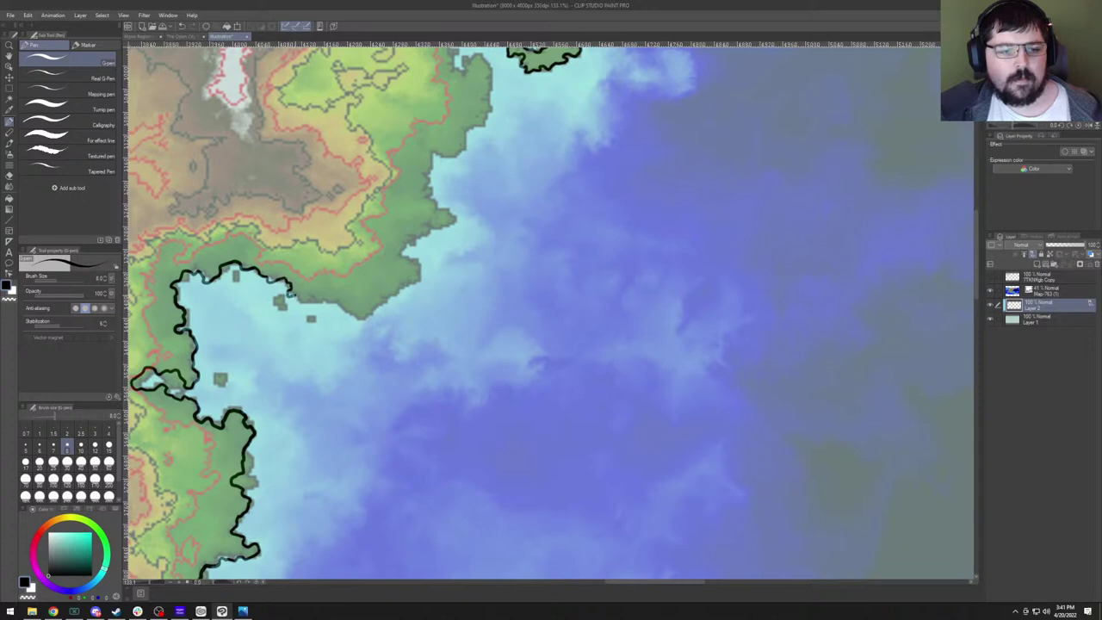
Trace the main continent's coast around the headland beyond the eastern bay and northward past the small offshore island.
left_click_drag(306, 301, 335, 301)
mouse_move(419, 285)
left_mouse_down()
mouse_move(333, 287)
mouse_move(289, 321)
mouse_move(256, 315)
mouse_move(282, 321)
mouse_move(280, 299)
mouse_move(314, 256)
left_mouse_up()
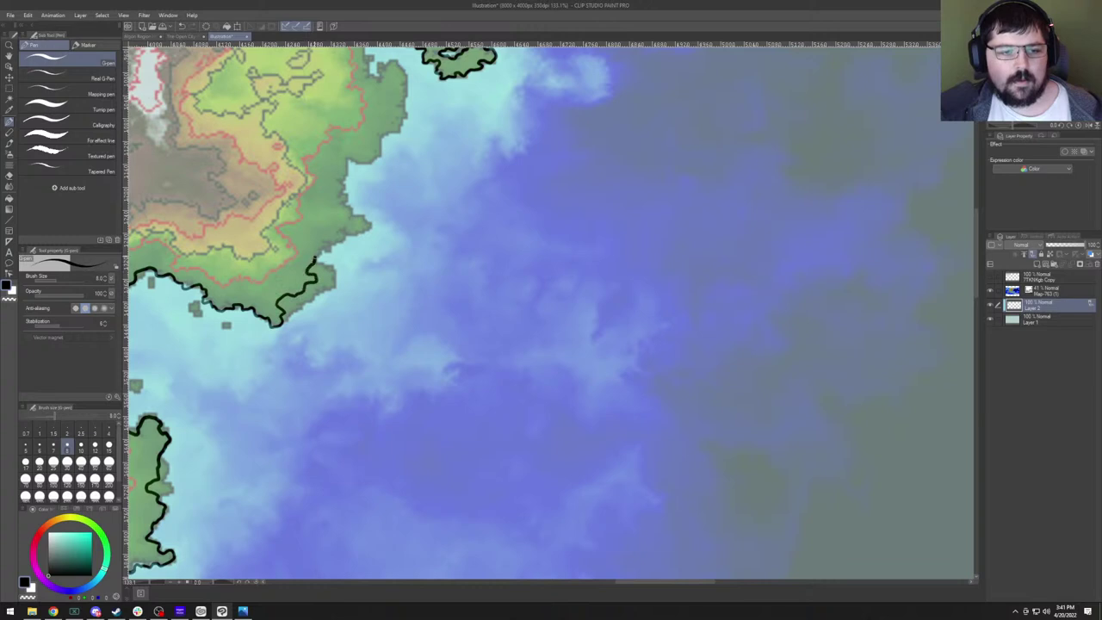
scroll(323, 248, "up", 2)
mouse_move(297, 356)
left_mouse_down()
mouse_move(350, 326)
mouse_move(322, 304)
mouse_move(321, 287)
mouse_move(386, 224)
mouse_move(413, 342)
mouse_move(417, 332)
mouse_move(418, 292)
mouse_move(406, 277)
mouse_move(390, 283)
mouse_move(394, 298)
mouse_move(381, 296)
mouse_move(390, 244)
mouse_move(370, 241)
mouse_move(353, 209)
mouse_move(331, 200)
mouse_move(344, 166)
left_mouse_up()
scroll(551, 309, "up", 3)
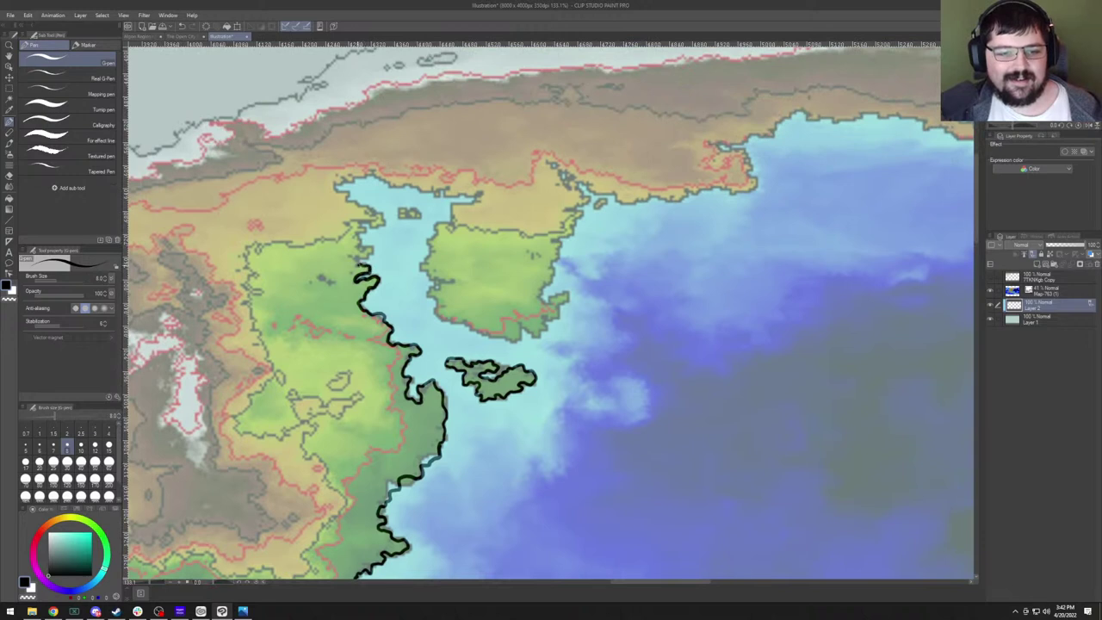
Outline both shores of the narrow northern inlet and the southern and eastern edges of the green peninsula beside it.
mouse_move(356, 267)
left_mouse_down()
mouse_move(363, 222)
mouse_move(382, 215)
mouse_move(350, 202)
mouse_move(339, 183)
mouse_move(373, 177)
mouse_move(422, 192)
left_mouse_up()
mouse_move(431, 193)
left_mouse_down()
mouse_move(479, 197)
mouse_move(440, 227)
mouse_move(428, 260)
mouse_move(433, 277)
mouse_move(452, 272)
mouse_move(459, 285)
mouse_move(437, 287)
mouse_move(438, 322)
mouse_move(484, 334)
left_mouse_up()
left_click_drag(551, 345, 480, 302)
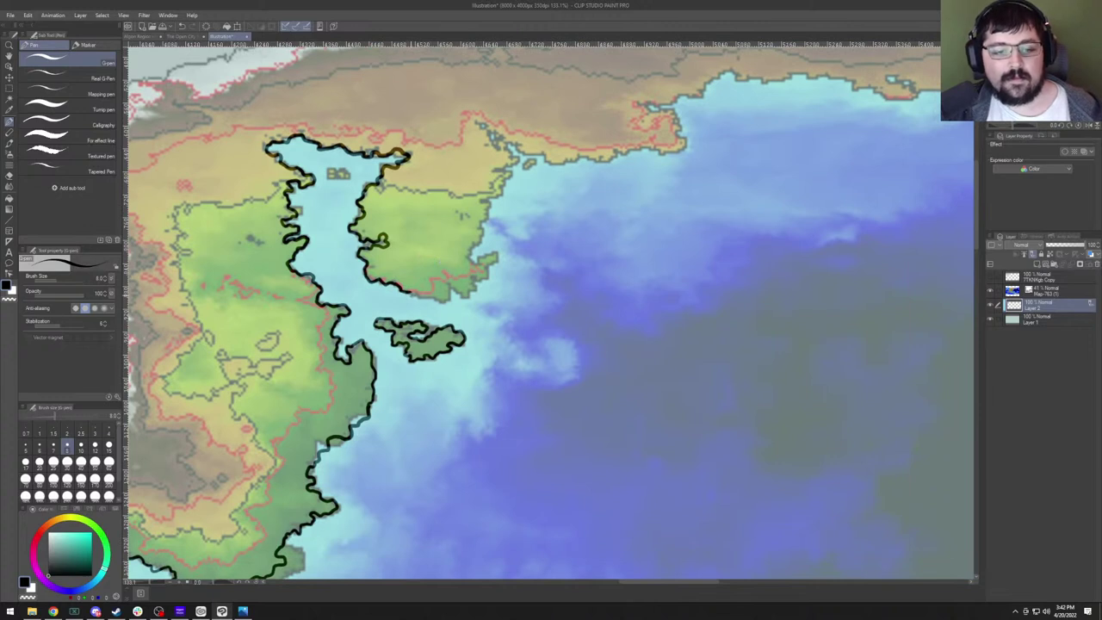
mouse_move(414, 294)
left_mouse_down()
mouse_move(436, 301)
mouse_move(487, 279)
mouse_move(498, 253)
mouse_move(472, 251)
mouse_move(473, 223)
mouse_move(497, 190)
mouse_move(349, 314)
left_mouse_up()
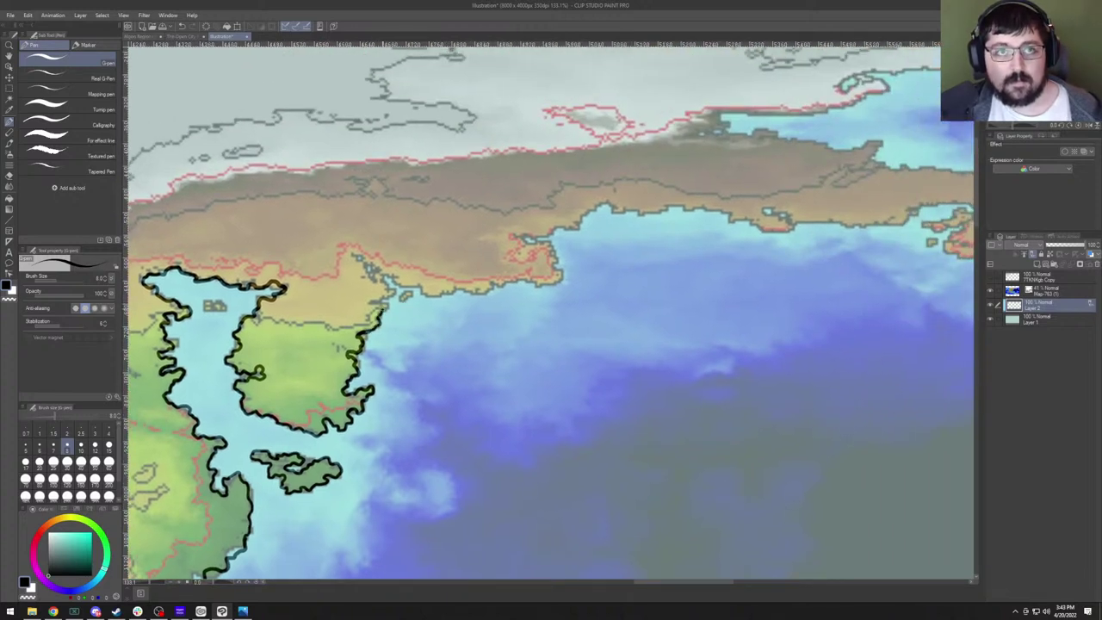
Ink the northern landmass's southern coast eastward from the green peninsula, around the blunt headland and into the next bay.
mouse_move(382, 299)
left_mouse_down()
mouse_move(351, 260)
mouse_move(361, 253)
mouse_move(403, 289)
mouse_move(449, 287)
left_mouse_up()
mouse_move(551, 309)
left_mouse_down()
mouse_move(499, 357)
mouse_move(428, 356)
left_mouse_up()
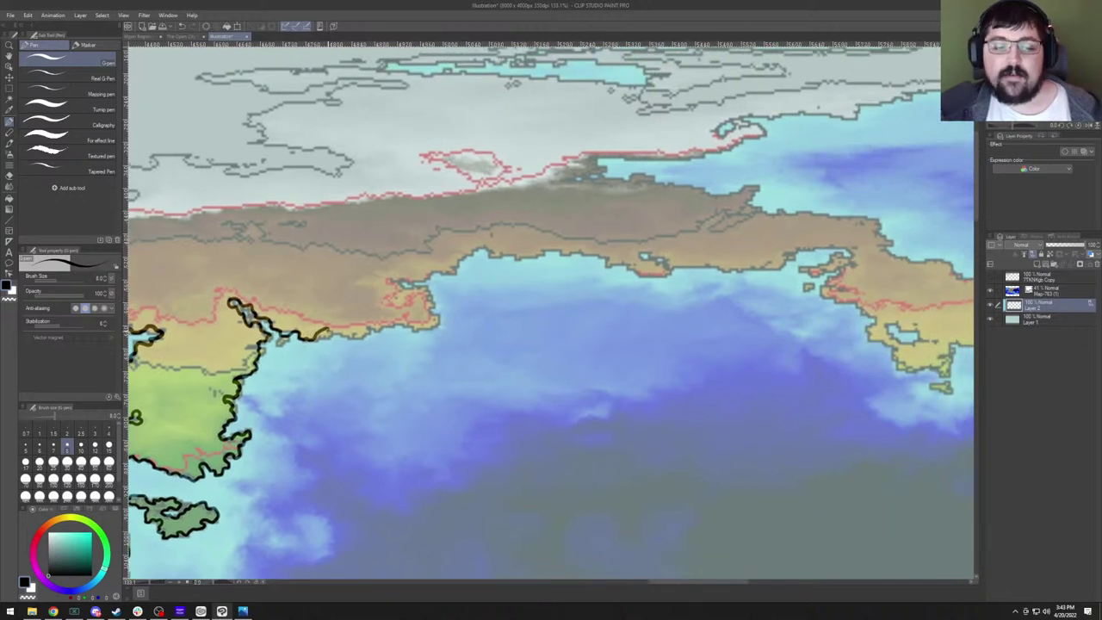
left_click_drag(343, 335, 371, 327)
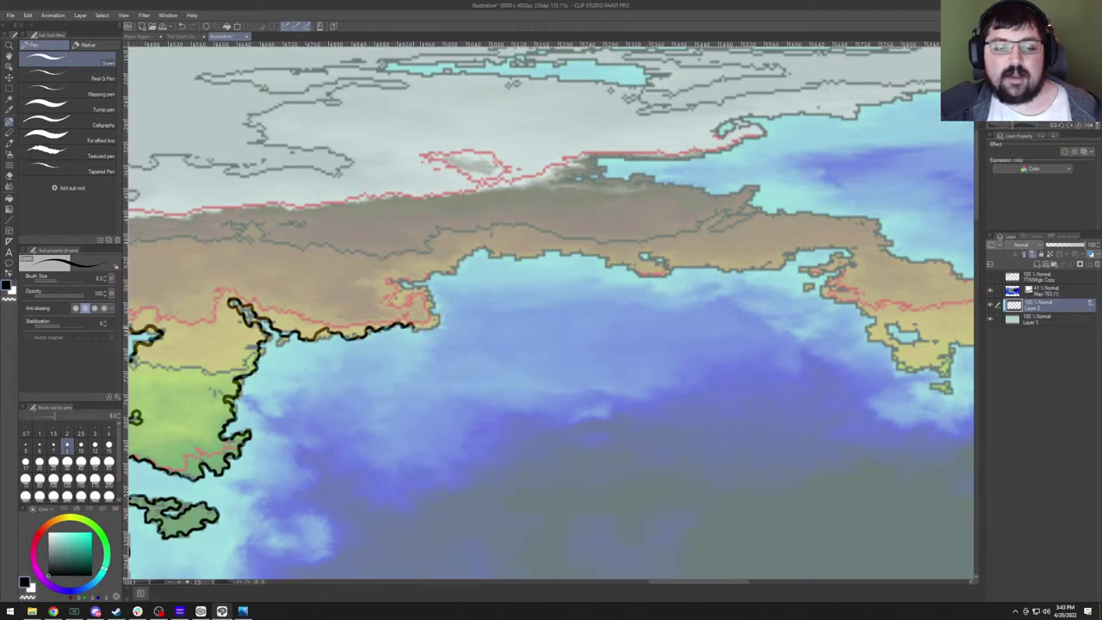
left_click_drag(425, 330, 435, 311)
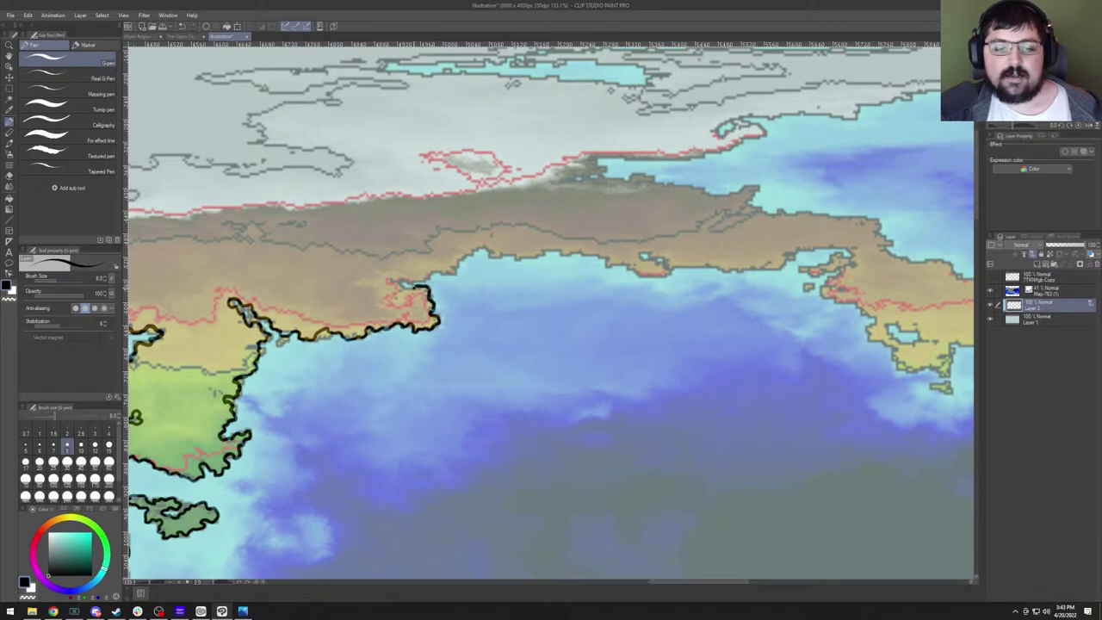
mouse_move(400, 286)
left_mouse_down()
mouse_move(446, 259)
mouse_move(326, 315)
mouse_move(301, 325)
left_mouse_up()
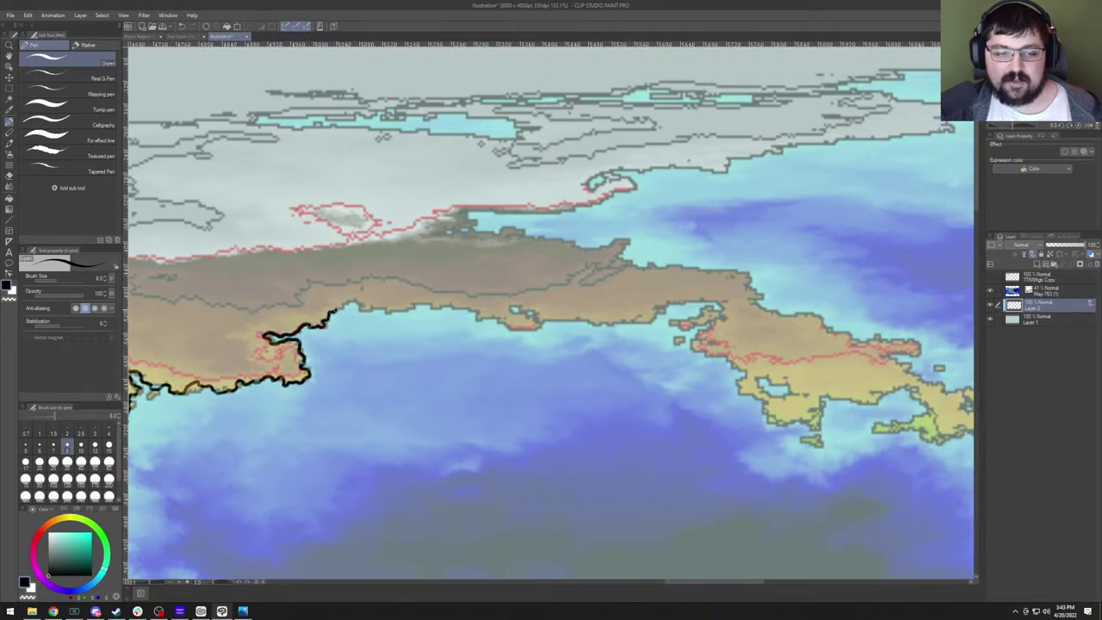
Trace the southern coast farther east, cut the outline across the land bridge, and ink the northern shore back to the icy coast.
mouse_move(344, 303)
left_mouse_down()
mouse_move(393, 313)
mouse_move(283, 346)
mouse_move(350, 337)
mouse_move(358, 355)
mouse_move(406, 369)
mouse_move(379, 346)
mouse_move(403, 349)
mouse_move(388, 371)
mouse_move(252, 385)
mouse_move(292, 399)
mouse_move(354, 356)
mouse_move(306, 339)
mouse_move(304, 316)
mouse_move(157, 310)
left_mouse_up()
scroll(551, 344, "up", 2)
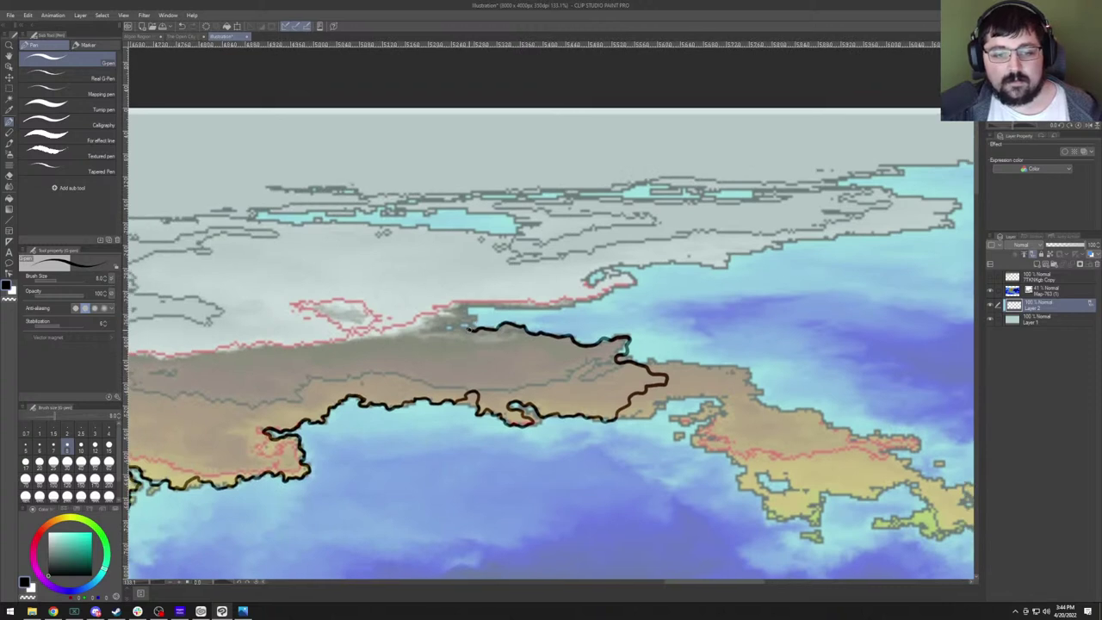
mouse_move(463, 328)
left_mouse_down()
mouse_move(437, 324)
mouse_move(471, 304)
mouse_move(508, 301)
mouse_move(344, 335)
mouse_move(439, 328)
mouse_move(495, 289)
mouse_move(343, 396)
mouse_move(386, 379)
mouse_move(338, 376)
mouse_move(345, 368)
mouse_move(406, 364)
left_mouse_up()
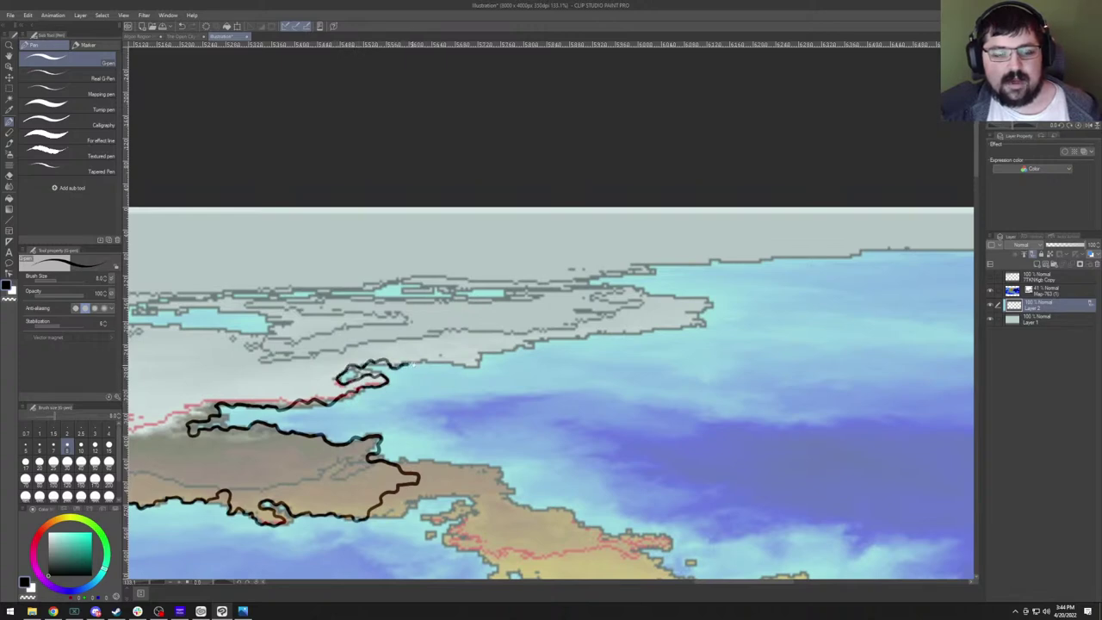
Outline the brown and yellow land east of the cut land bridge as separate islands divided by winding channels, out to its red-edged tip.
mouse_move(445, 454)
left_mouse_down()
mouse_move(509, 238)
mouse_move(421, 292)
left_mouse_up()
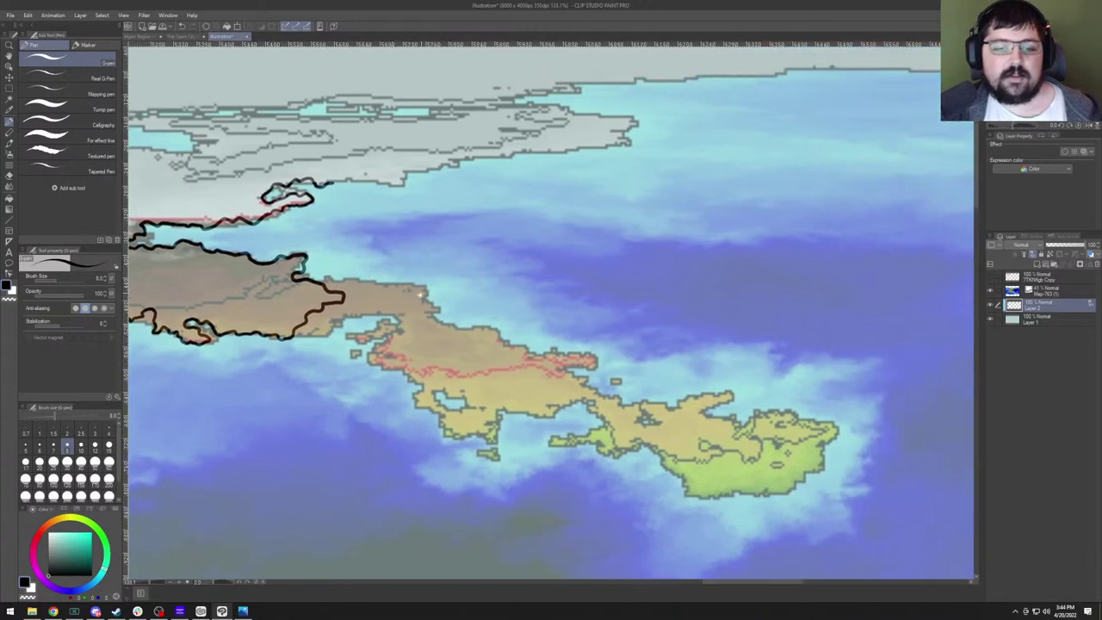
mouse_move(342, 315)
left_mouse_down()
mouse_move(367, 286)
mouse_move(384, 296)
mouse_move(414, 285)
mouse_move(454, 326)
left_mouse_up()
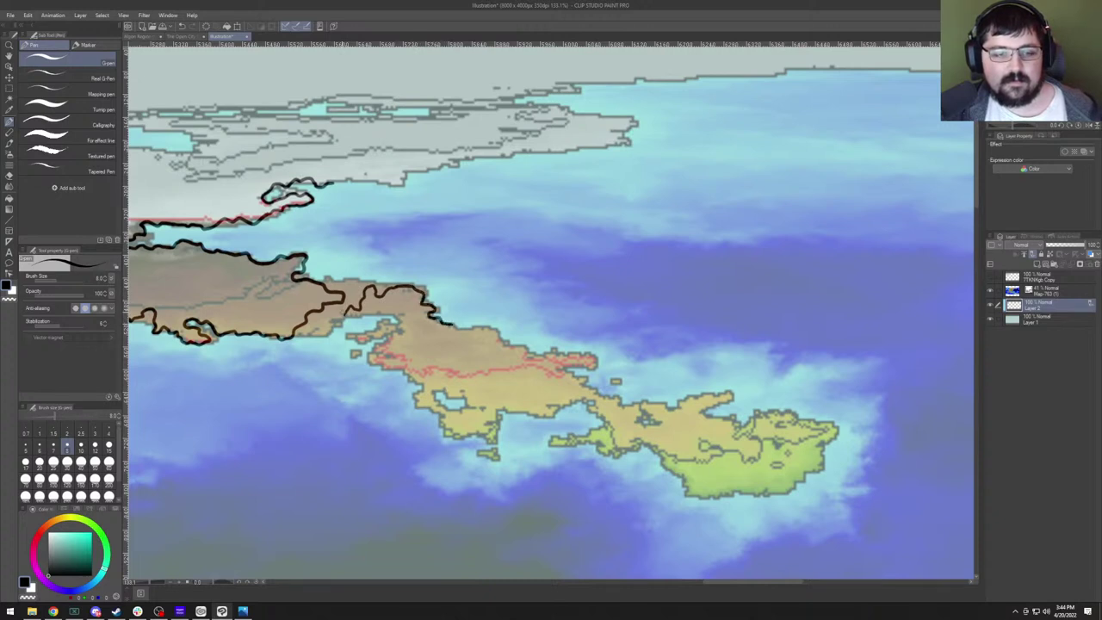
mouse_move(330, 331)
left_mouse_down()
mouse_move(368, 315)
mouse_move(377, 336)
mouse_move(359, 344)
mouse_move(388, 336)
mouse_move(384, 365)
mouse_move(421, 342)
mouse_move(434, 353)
mouse_move(465, 343)
mouse_move(477, 355)
mouse_move(482, 344)
mouse_move(329, 231)
left_mouse_up()
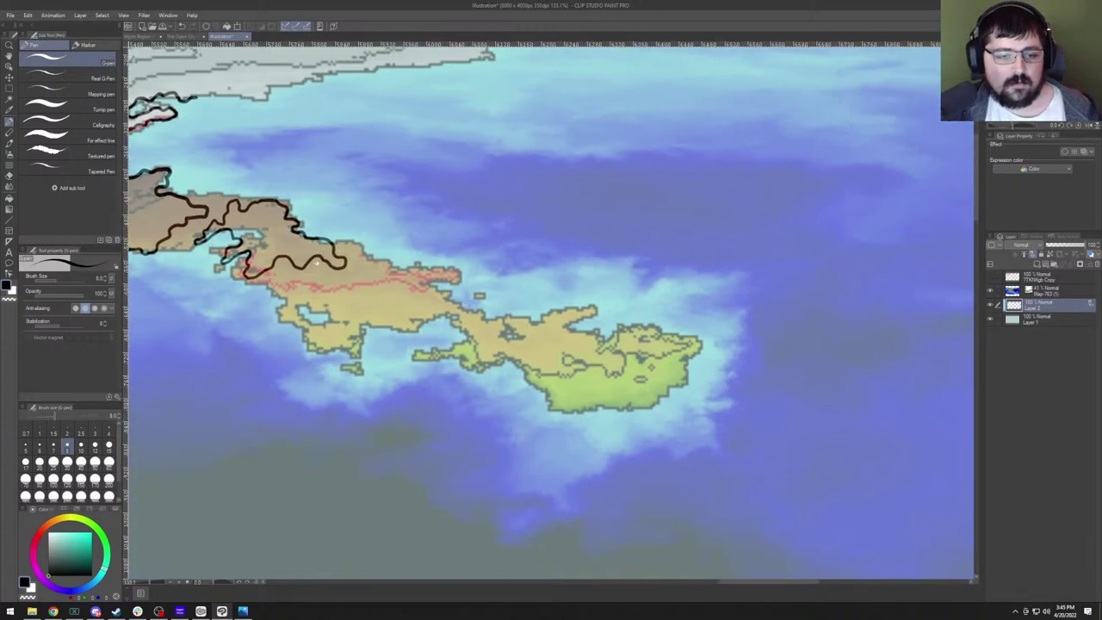
mouse_move(289, 293)
left_mouse_down()
mouse_move(307, 286)
mouse_move(332, 336)
mouse_move(389, 324)
mouse_move(384, 313)
mouse_move(345, 315)
mouse_move(345, 296)
mouse_move(319, 281)
mouse_move(274, 277)
mouse_move(312, 334)
mouse_move(293, 304)
left_mouse_up()
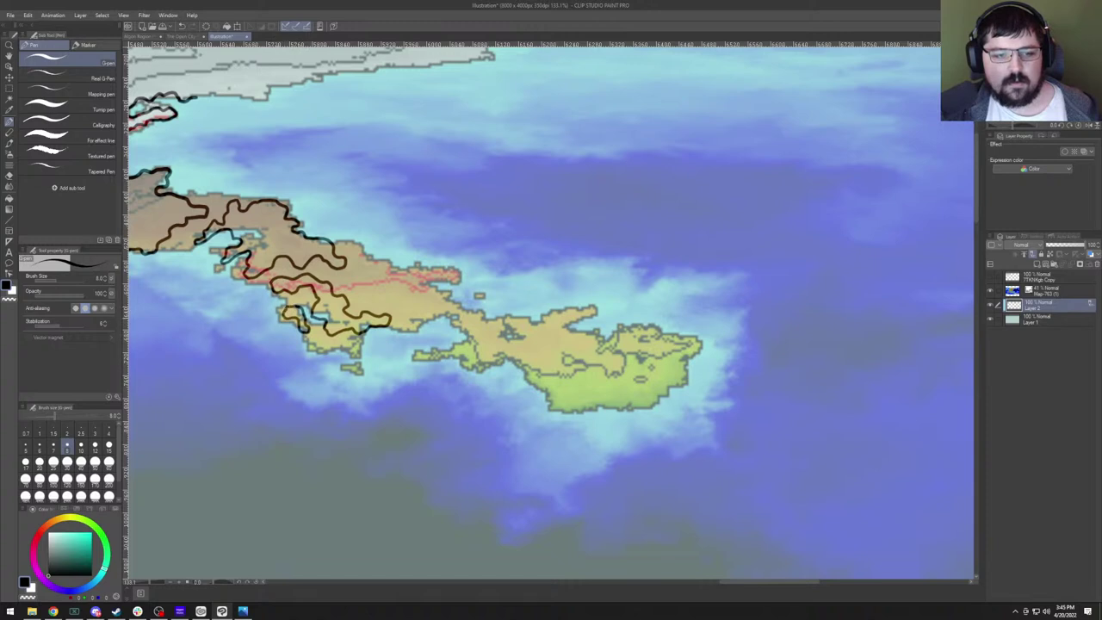
scroll(551, 310, "right", 5)
mouse_move(257, 284)
left_mouse_down()
mouse_move(290, 293)
mouse_move(323, 281)
mouse_move(342, 326)
mouse_move(303, 338)
mouse_move(278, 317)
mouse_move(285, 291)
mouse_move(268, 319)
mouse_move(243, 279)
left_mouse_up()
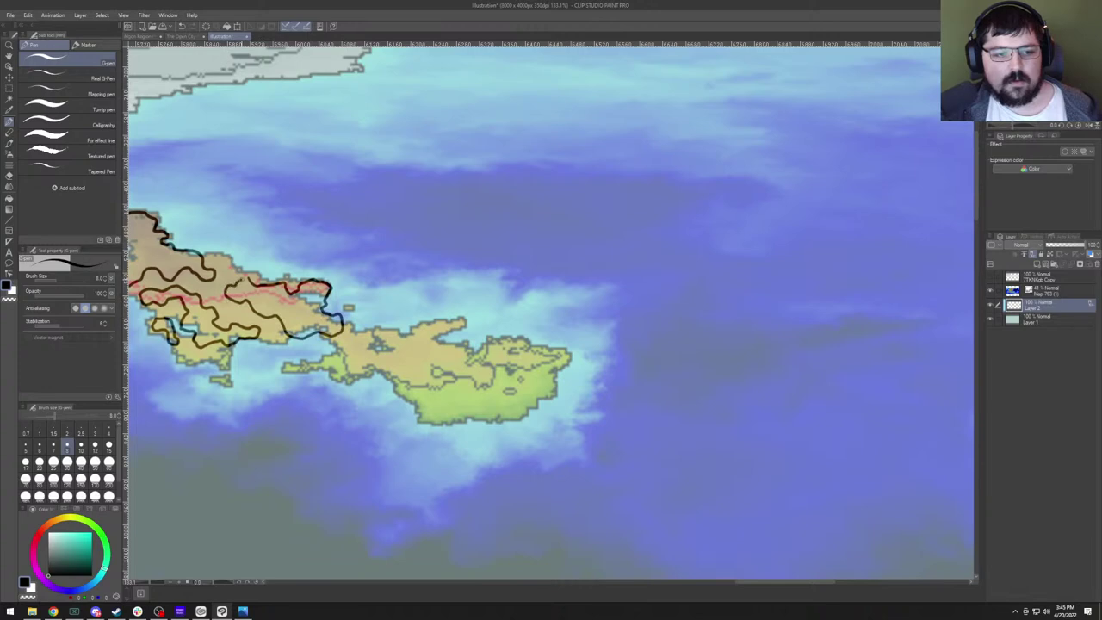
Outline the yellow-green island at the chain's eastern end, erasing and redrawing a short stretch of its southwestern shore.
mouse_move(341, 319)
left_mouse_down()
mouse_move(250, 284)
mouse_move(288, 307)
mouse_move(278, 289)
mouse_move(307, 299)
mouse_move(349, 276)
mouse_move(364, 286)
mouse_move(343, 298)
mouse_move(374, 313)
mouse_move(384, 310)
mouse_move(335, 280)
mouse_move(356, 267)
mouse_move(417, 284)
mouse_move(401, 301)
mouse_move(405, 324)
mouse_move(341, 351)
mouse_move(284, 354)
mouse_move(239, 310)
mouse_move(189, 317)
mouse_move(143, 289)
mouse_move(169, 292)
mouse_move(212, 259)
left_mouse_up()
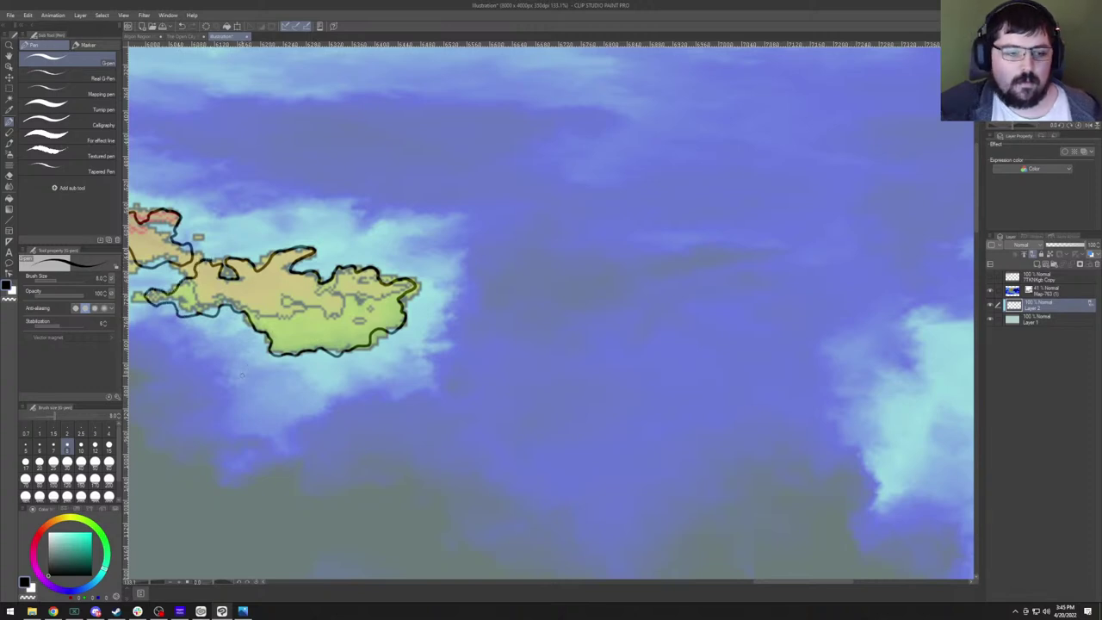
key("e")
mouse_move(183, 315)
left_mouse_down()
mouse_move(210, 318)
mouse_move(200, 320)
left_mouse_up()
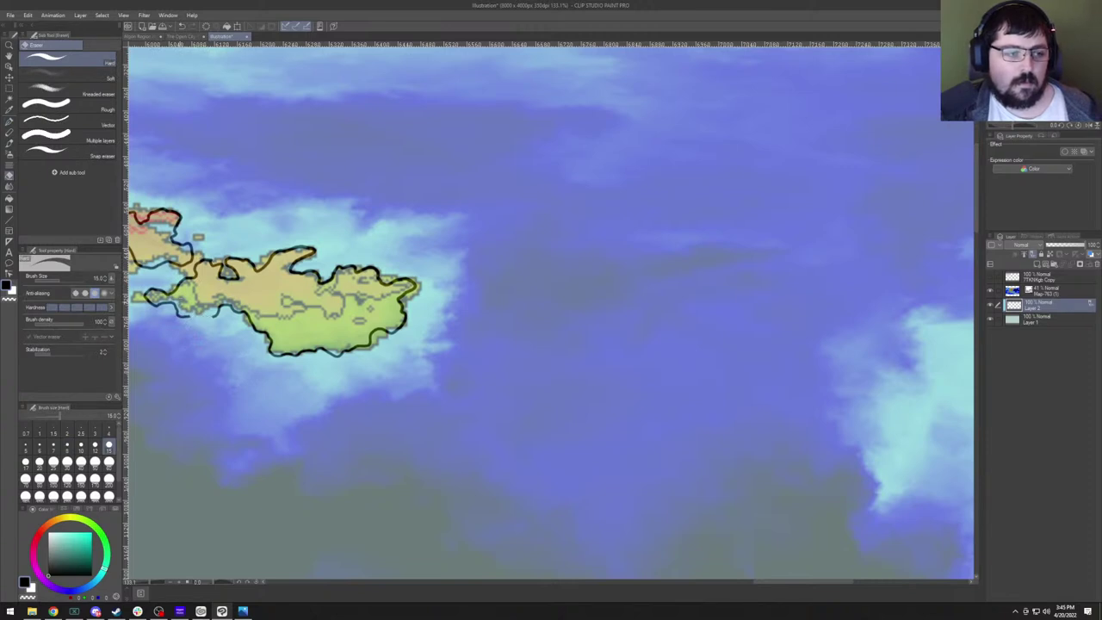
key("p")
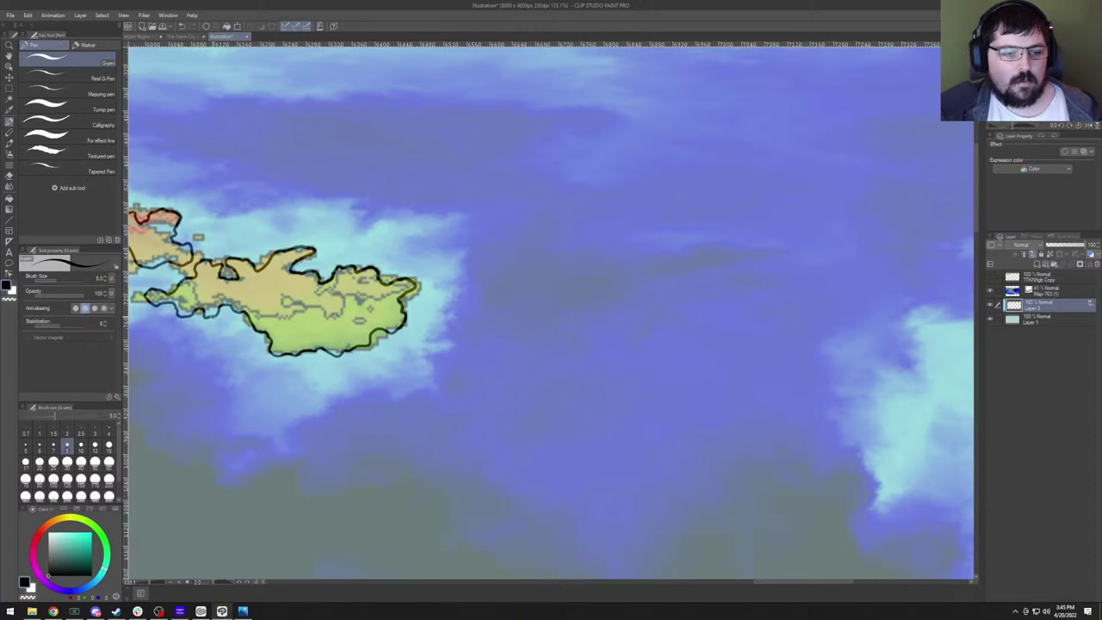
key("e")
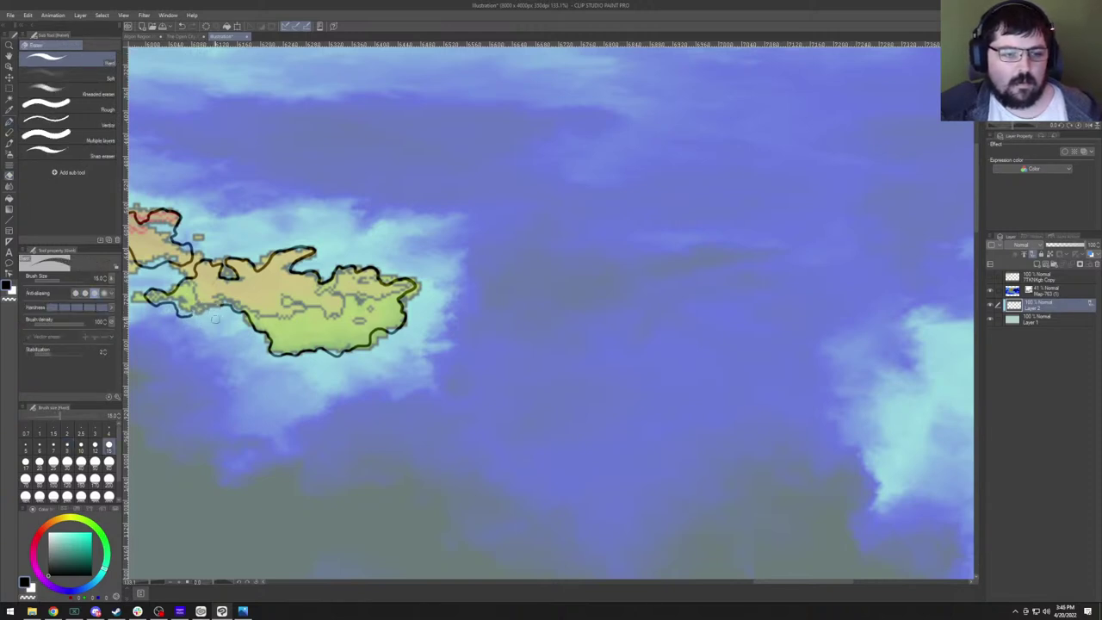
key("p")
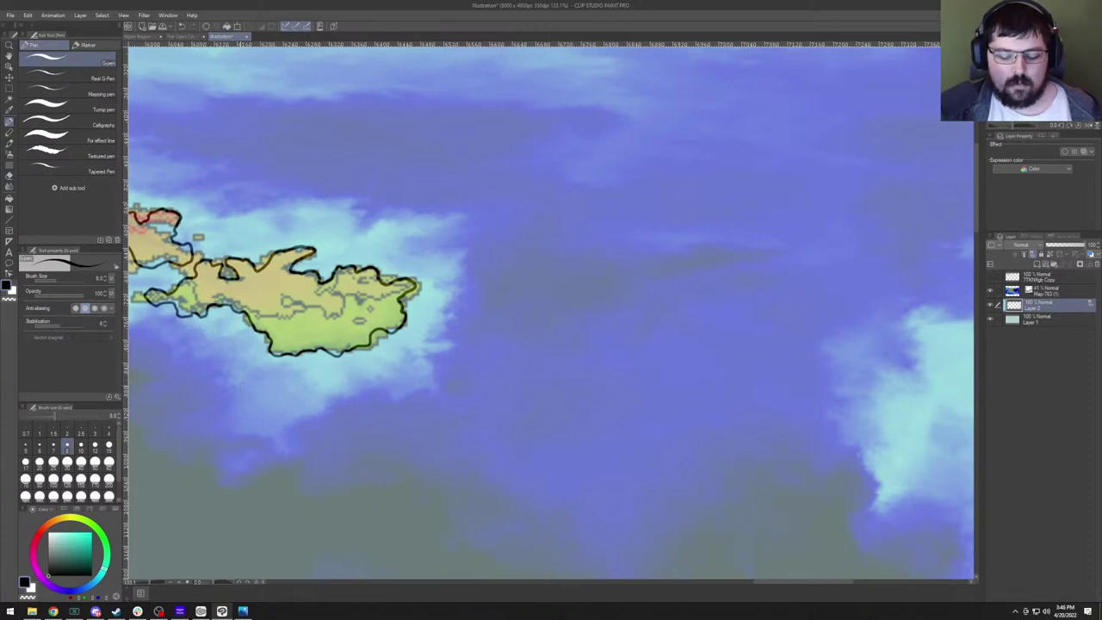
left_click_drag(344, 348, 637, 387)
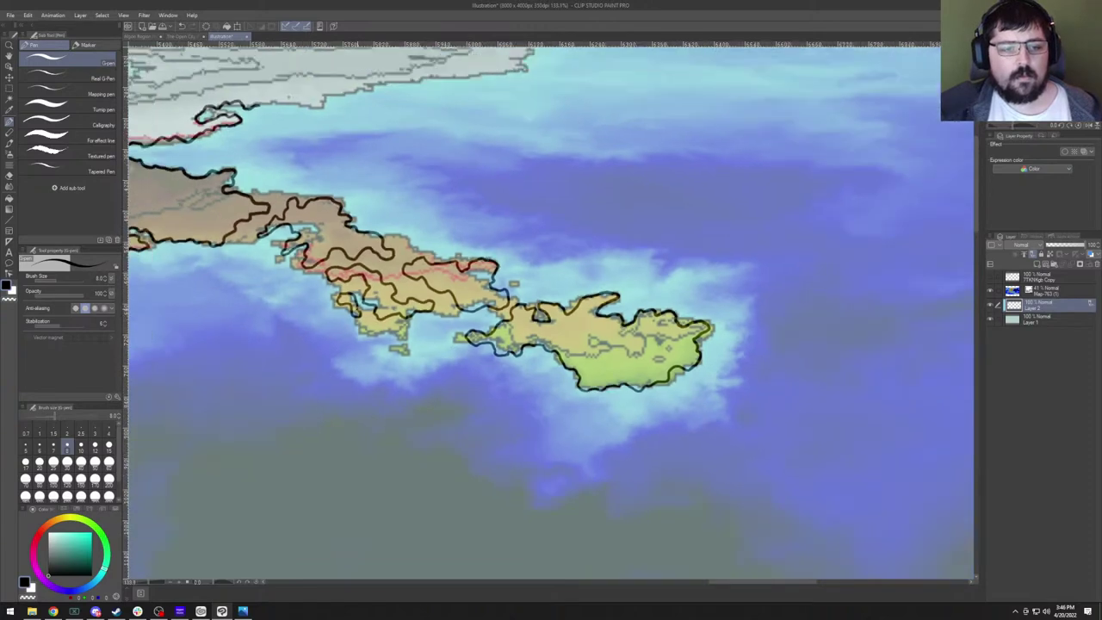
Hide the coloured reference map to examine the inked coastlines on their own, and show it again.
scroll(551, 310, "down", 8)
scroll(551, 310, "up", 3)
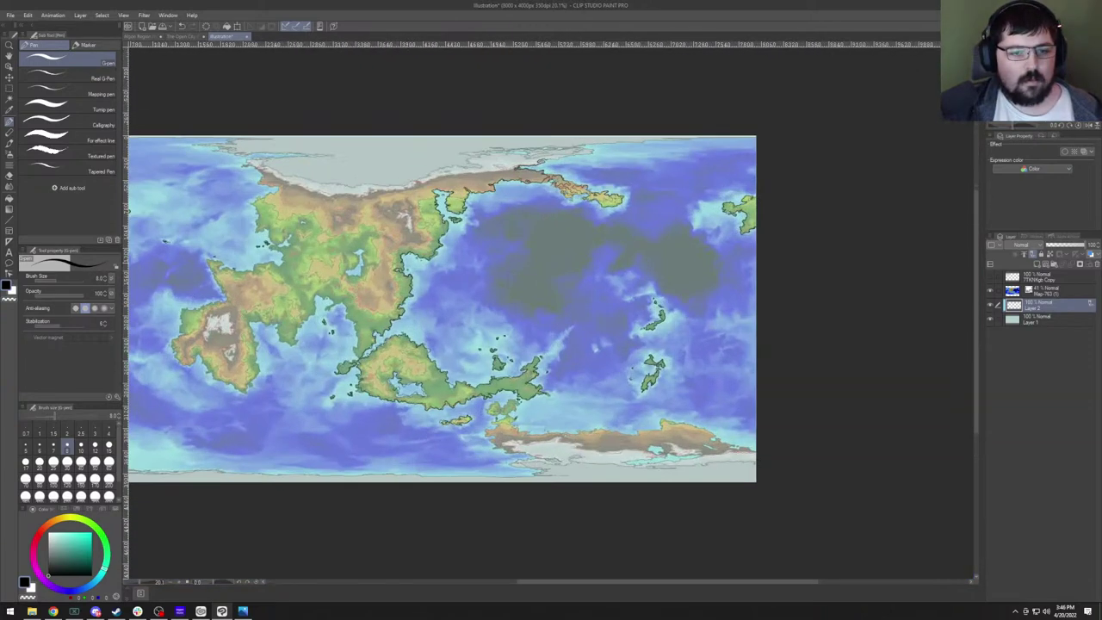
left_click(990, 291)
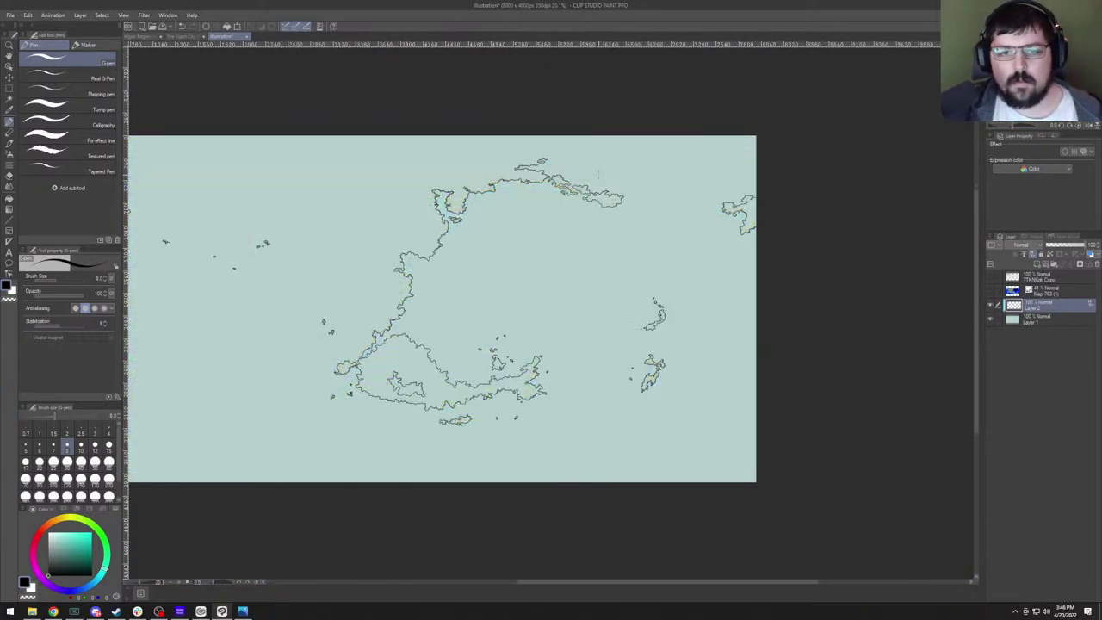
scroll(676, 291, "up", 3)
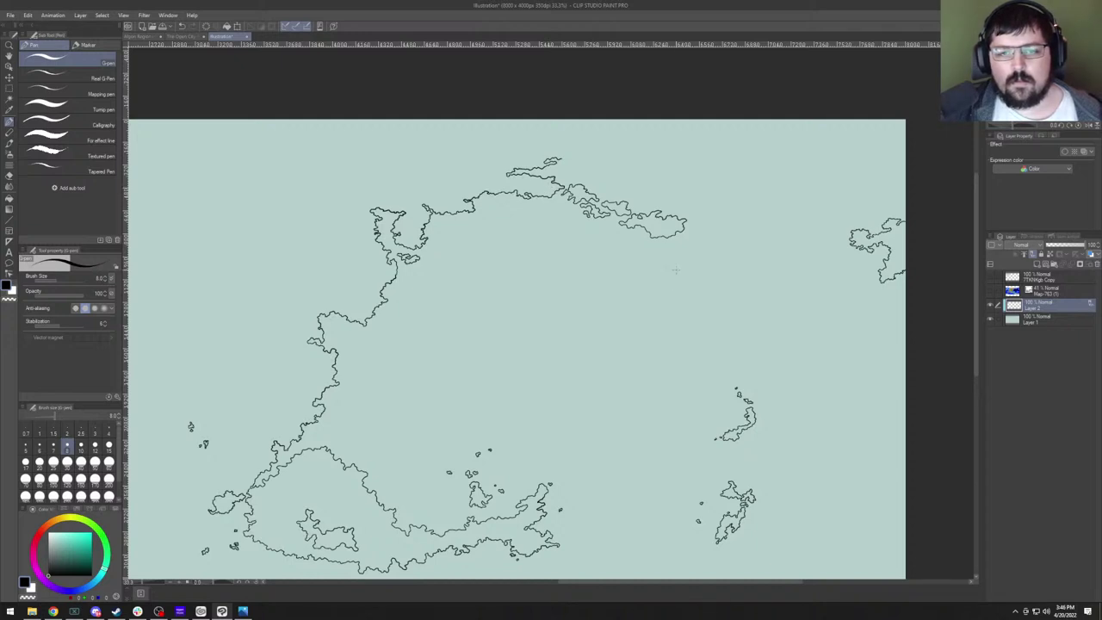
scroll(675, 271, "down", 3)
scroll(676, 271, "up", 2)
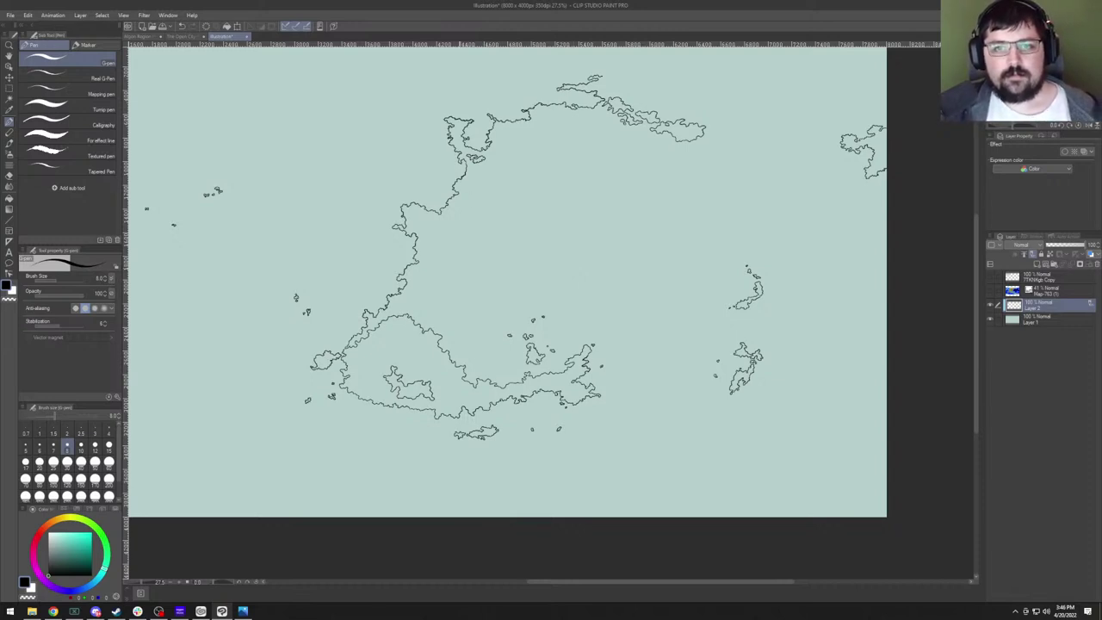
scroll(405, 249, "down", 3)
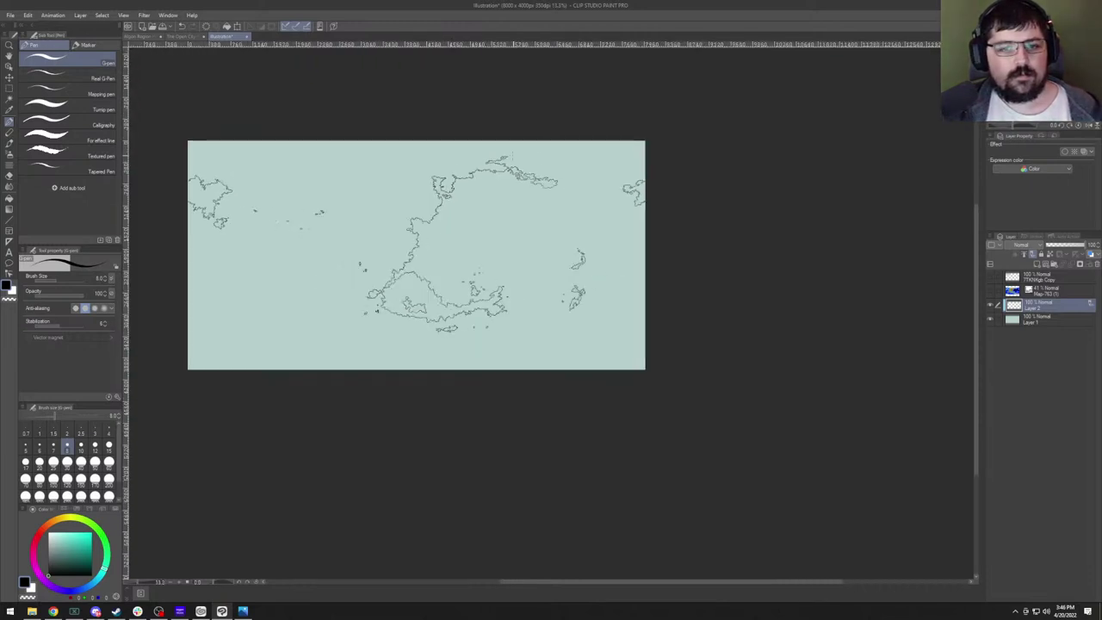
scroll(361, 125, "up", 4)
scroll(360, 125, "up", 2)
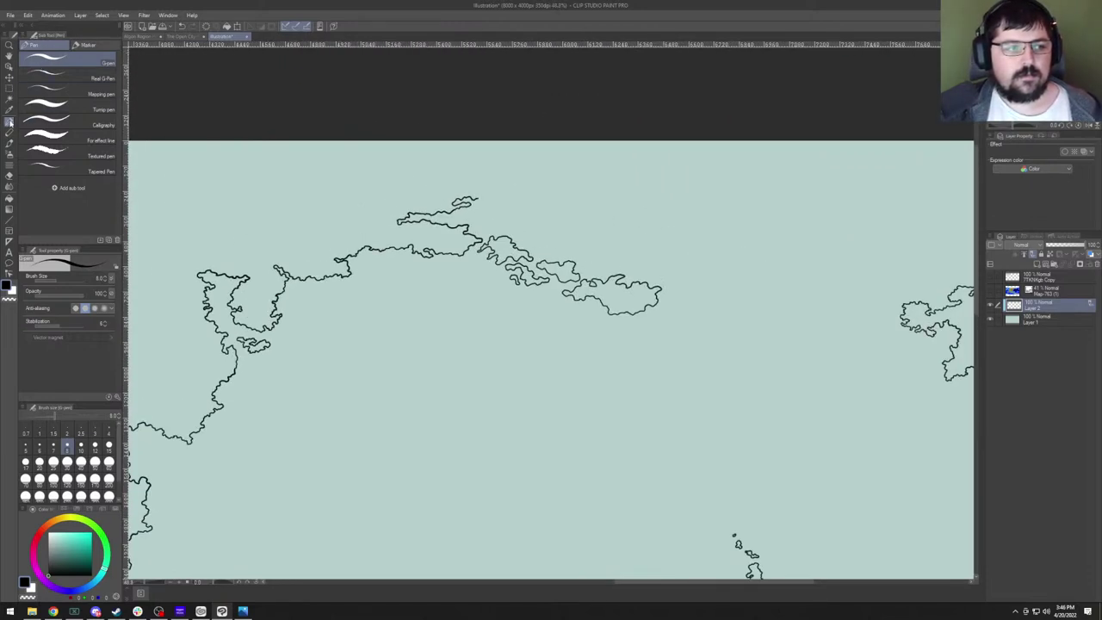
left_click(991, 293)
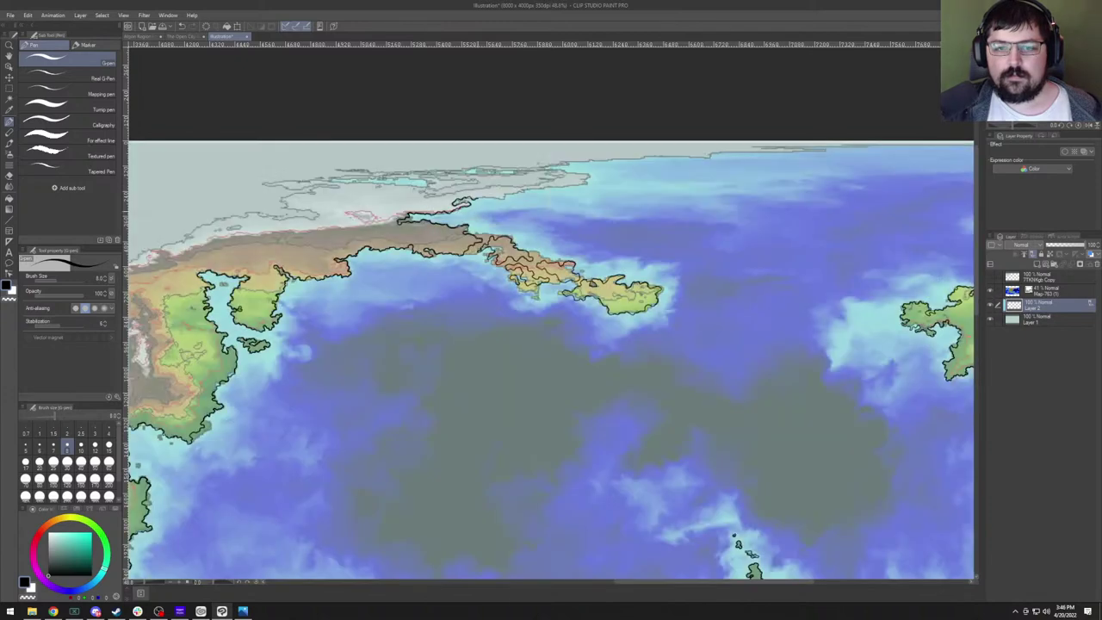
Ink the icy peninsula's southern shore eastward from the small hooked inlet and around its eastern tip.
scroll(553, 101, "down", 2)
scroll(552, 102, "up", 4)
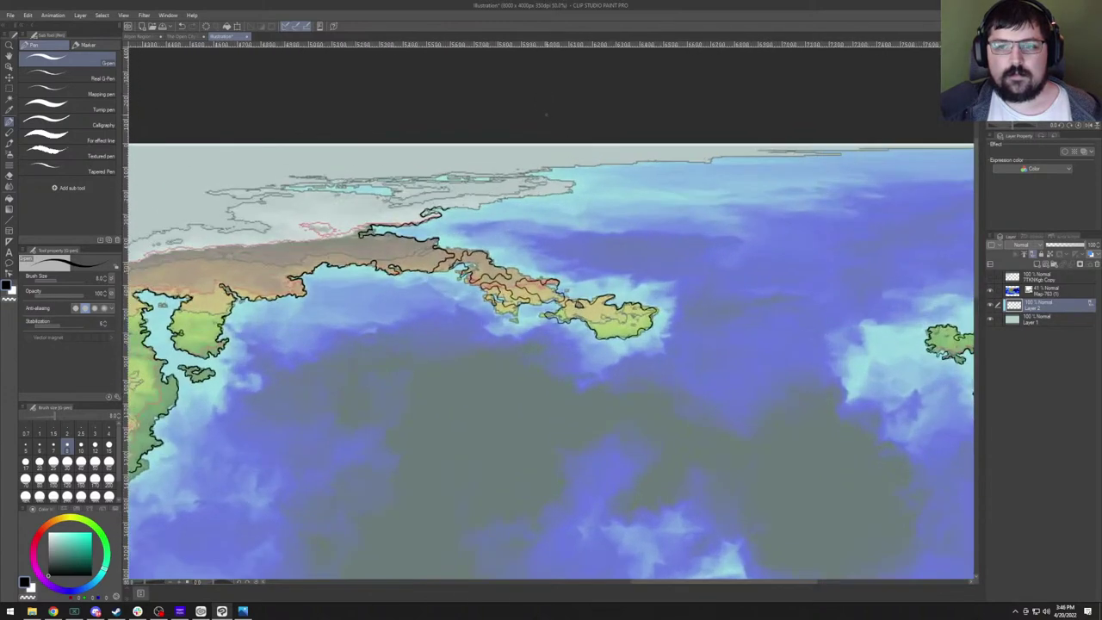
left_click_drag(551, 362, 460, 434)
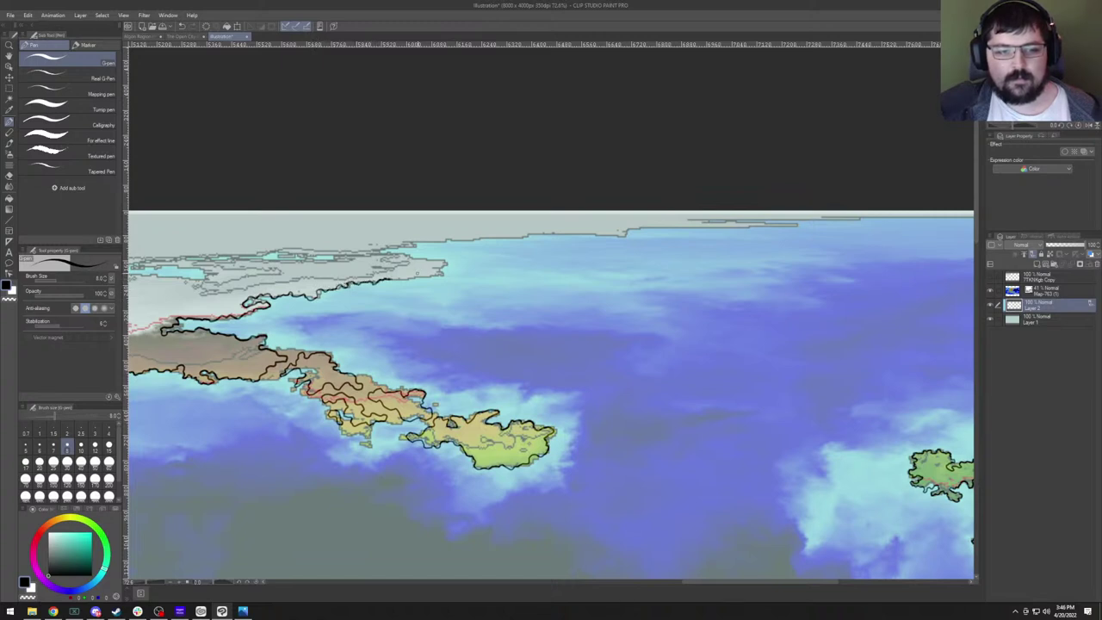
left_click_drag(417, 274, 384, 327)
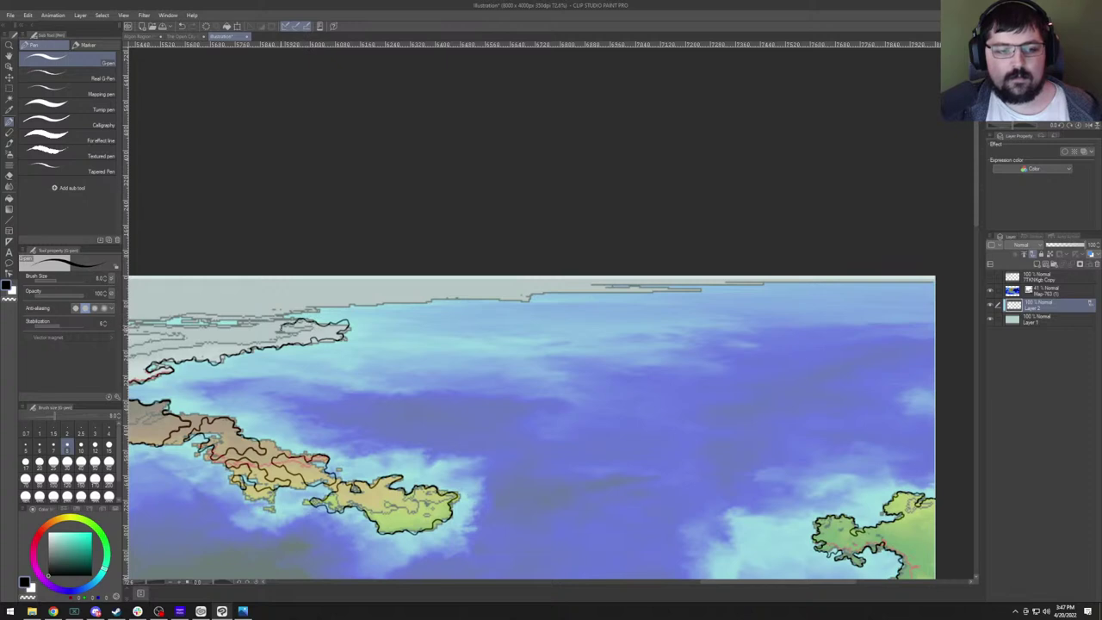
Ink the icy peninsula's northern side with its narrow inlets and continue the polar coast eastward to the map's edge.
scroll(551, 422, "left", 5)
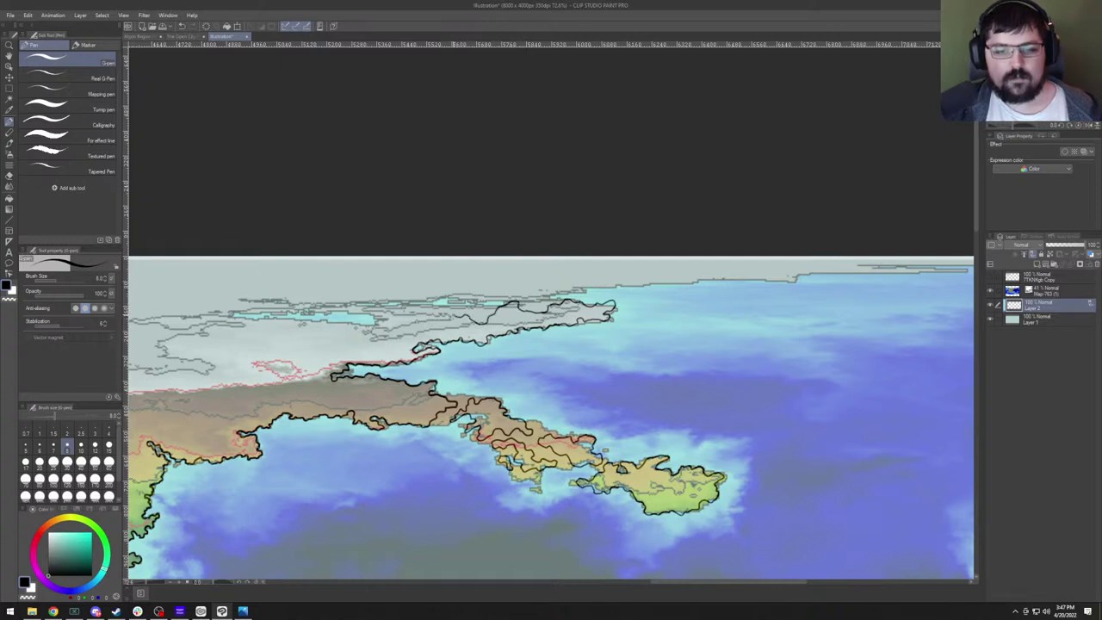
mouse_move(443, 308)
left_mouse_down()
mouse_move(363, 311)
mouse_move(383, 296)
mouse_move(417, 288)
mouse_move(432, 301)
mouse_move(474, 281)
mouse_move(486, 294)
mouse_move(582, 293)
mouse_move(306, 324)
mouse_move(286, 337)
mouse_move(422, 327)
left_mouse_up()
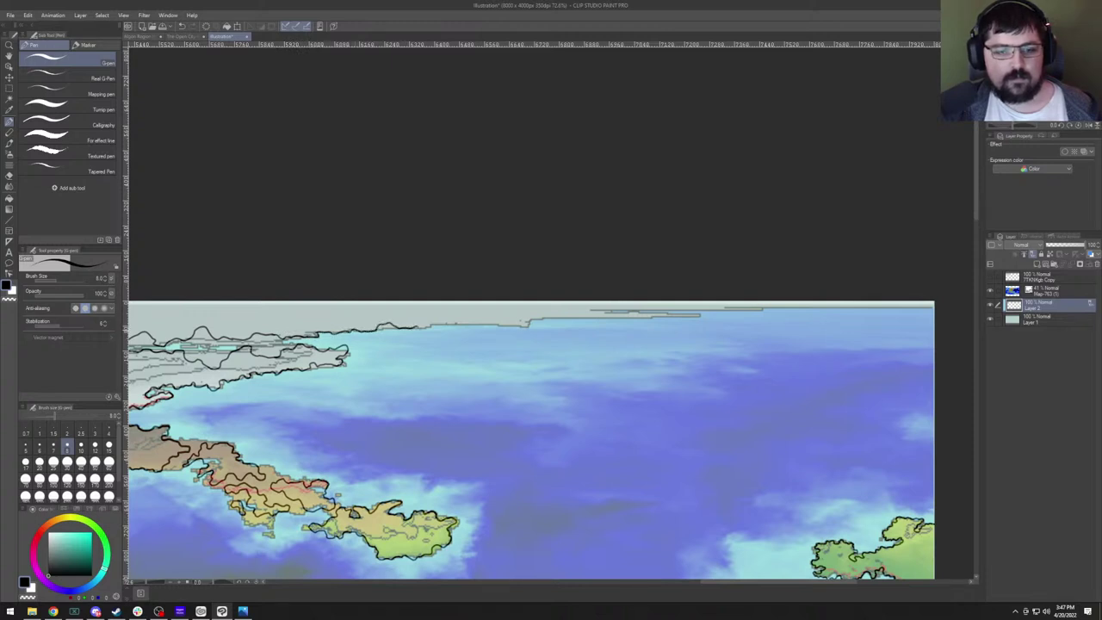
scroll(530, 439, "right", 3)
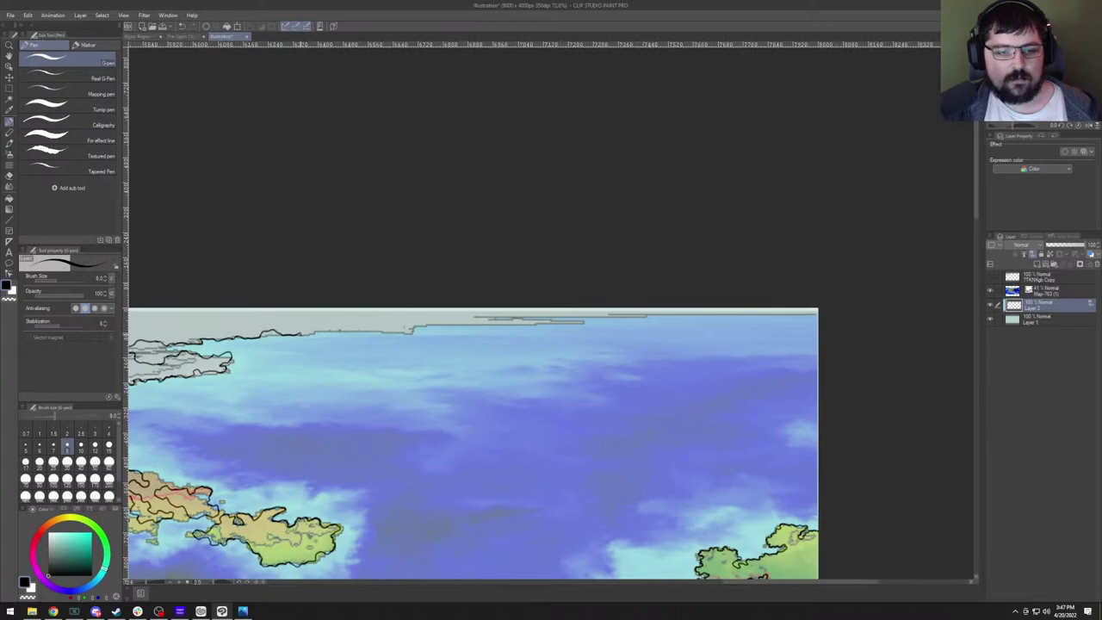
mouse_move(299, 336)
left_mouse_down()
mouse_move(442, 324)
mouse_move(298, 340)
mouse_move(365, 342)
mouse_move(398, 330)
mouse_move(447, 339)
mouse_move(303, 360)
mouse_move(384, 352)
left_mouse_up()
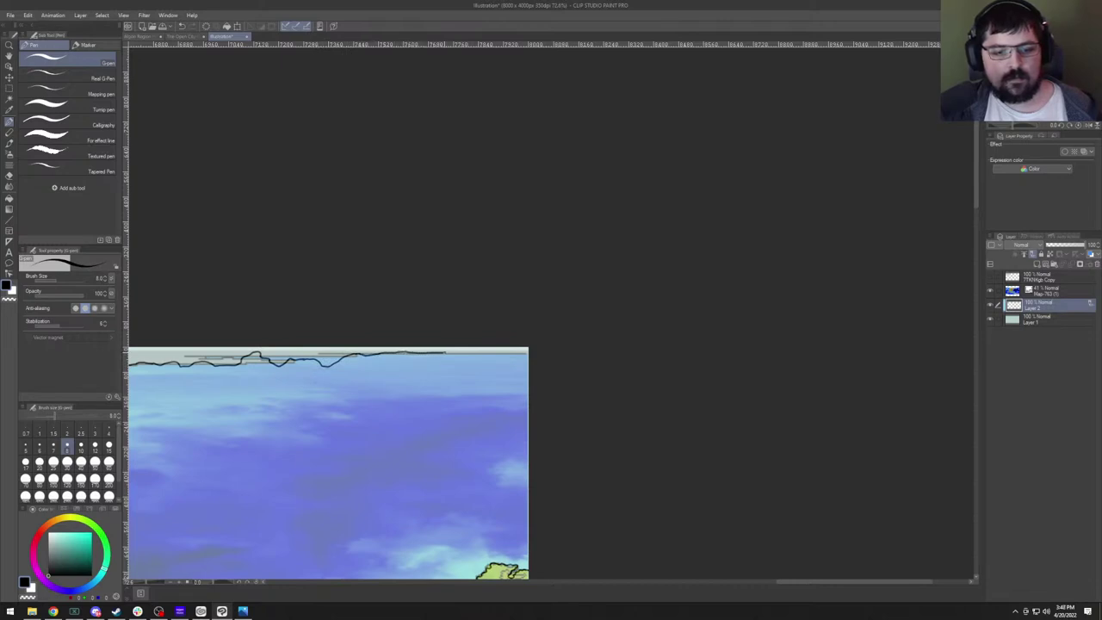
left_click_drag(446, 352, 485, 353)
left_click_drag(523, 340, 589, 296)
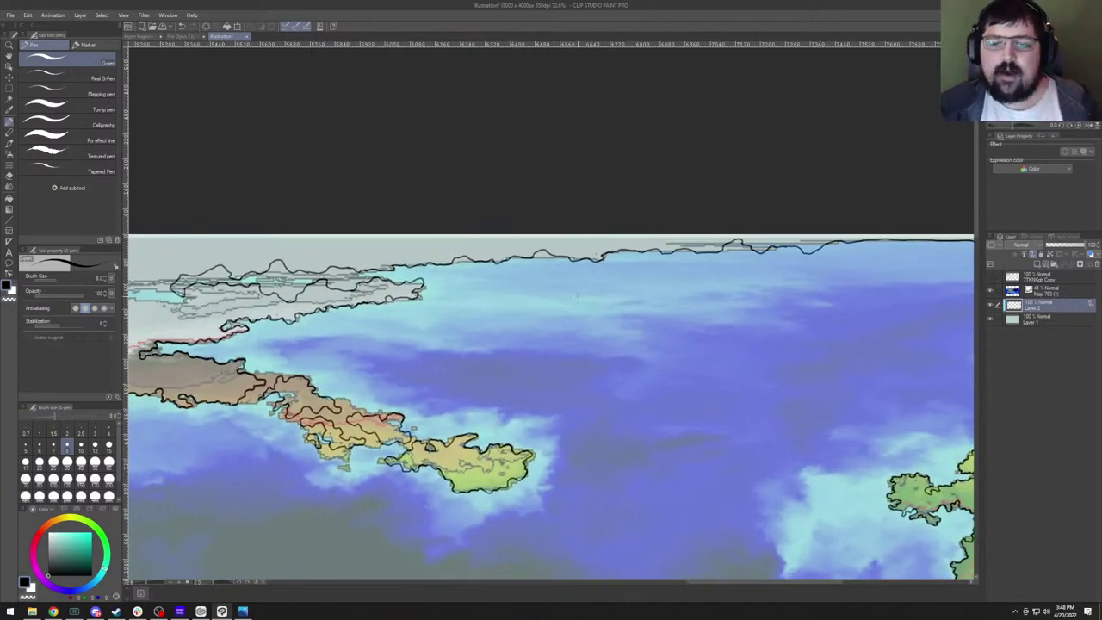
left_click_drag(570, 393, 466, 210)
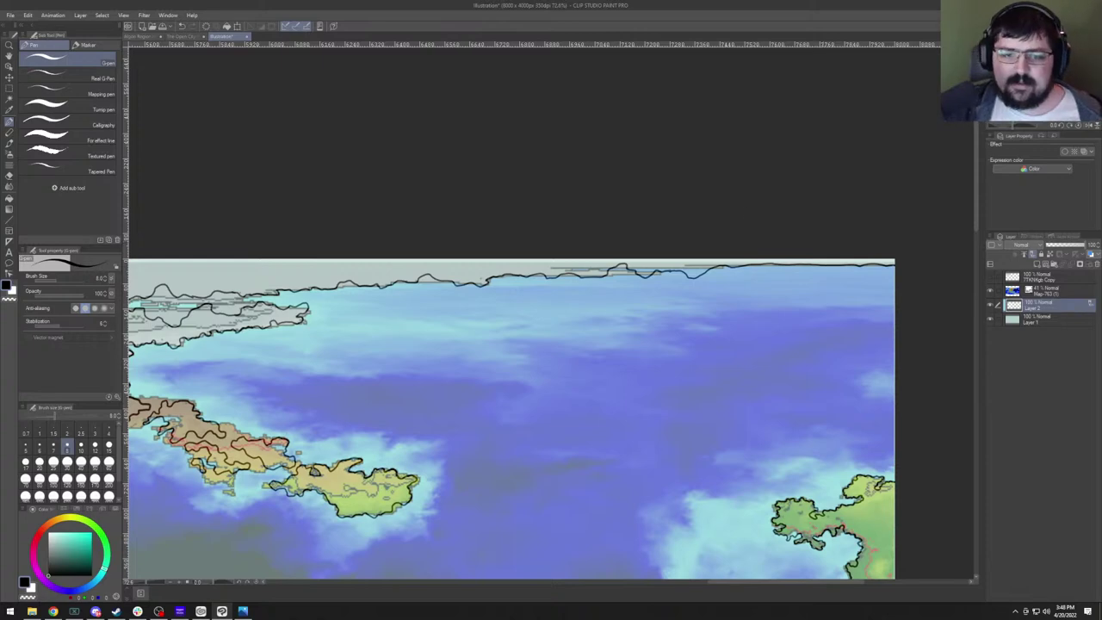
Outline the two-lobed green island between the southeastern land arm and the southern polar continent.
scroll(551, 362, "down", 10)
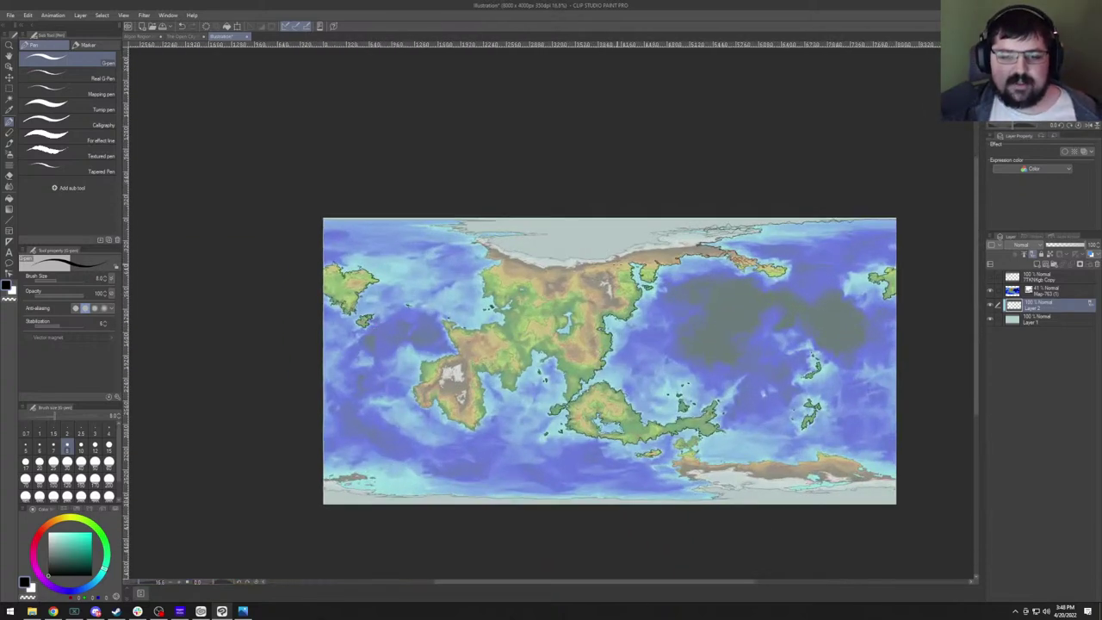
scroll(551, 362, "up", 2)
scroll(551, 362, "down", 3)
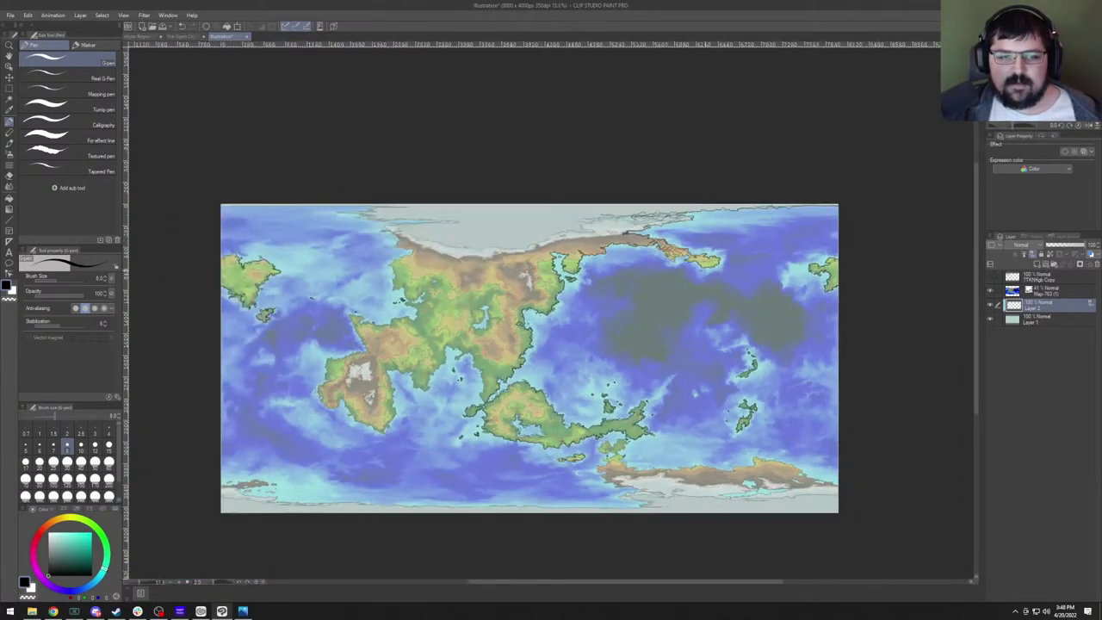
scroll(552, 361, "up", 1)
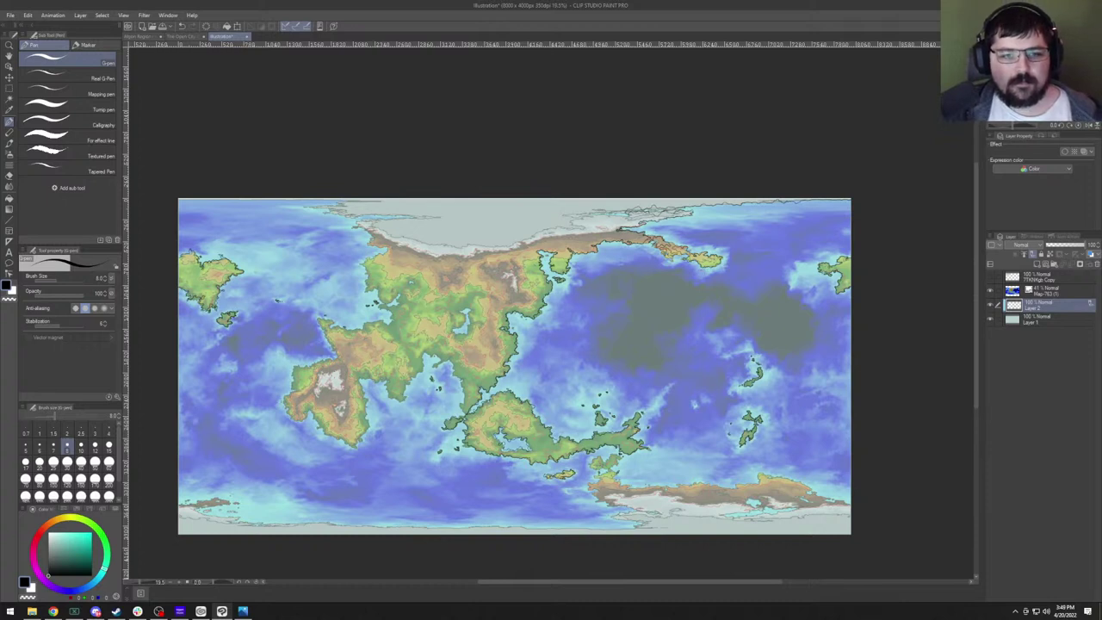
left_click_drag(514, 366, 464, 214)
mouse_move(343, 276)
left_mouse_down()
mouse_move(312, 271)
mouse_move(405, 285)
mouse_move(241, 259)
left_mouse_up()
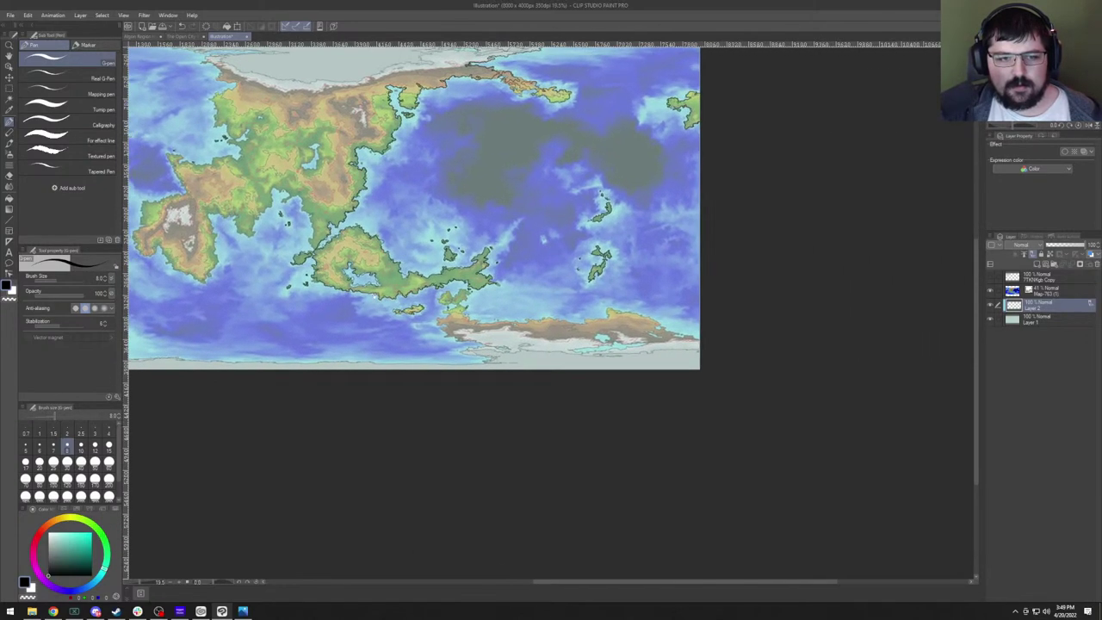
scroll(443, 307, "up", 10)
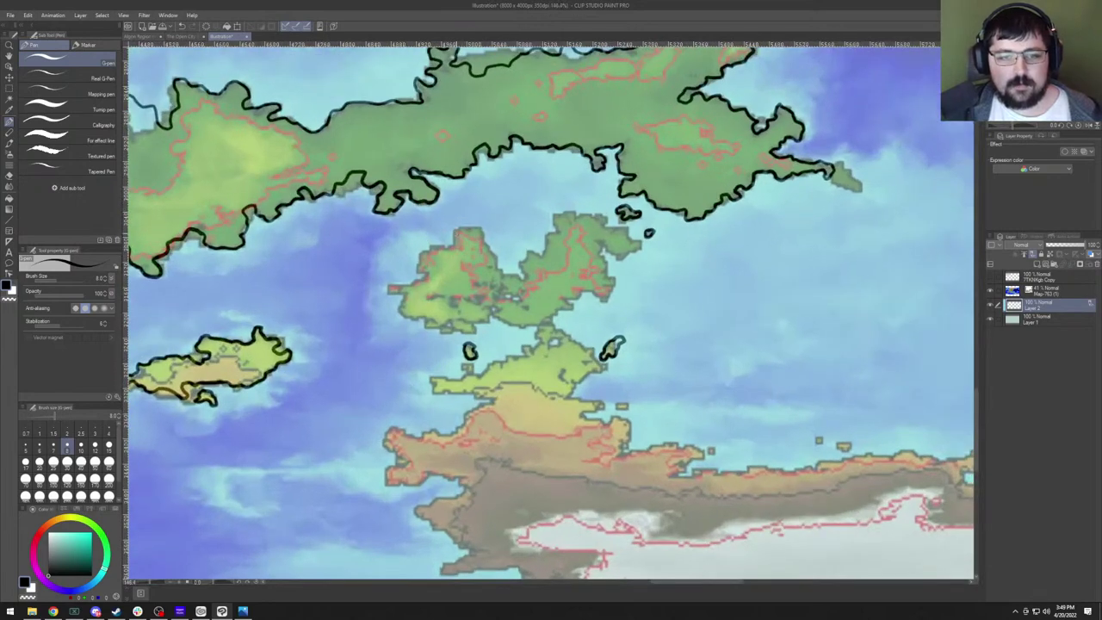
mouse_move(458, 230)
left_mouse_down()
mouse_move(450, 246)
mouse_move(421, 255)
mouse_move(425, 274)
mouse_move(389, 287)
mouse_move(408, 290)
mouse_move(392, 304)
left_mouse_up()
mouse_move(393, 307)
left_mouse_down()
mouse_move(453, 337)
mouse_move(491, 310)
mouse_move(528, 324)
mouse_move(557, 312)
mouse_move(375, 363)
mouse_move(394, 341)
mouse_move(420, 347)
mouse_move(409, 298)
mouse_move(437, 306)
mouse_move(450, 296)
mouse_move(442, 285)
mouse_move(369, 262)
mouse_move(334, 329)
mouse_move(272, 280)
left_mouse_up()
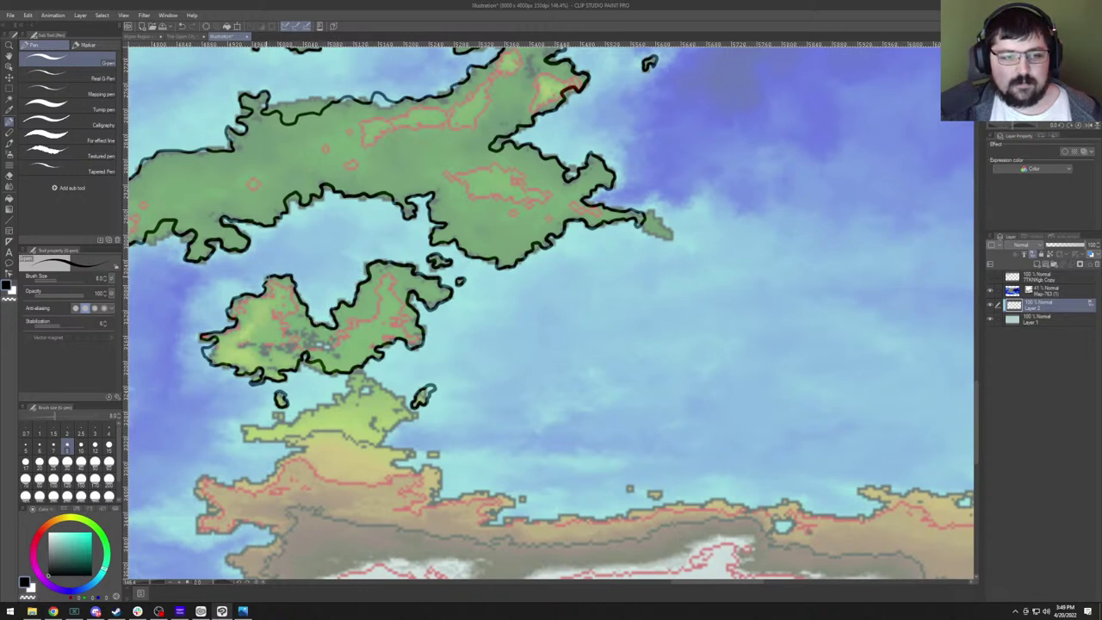
scroll(257, 323, "down", 3)
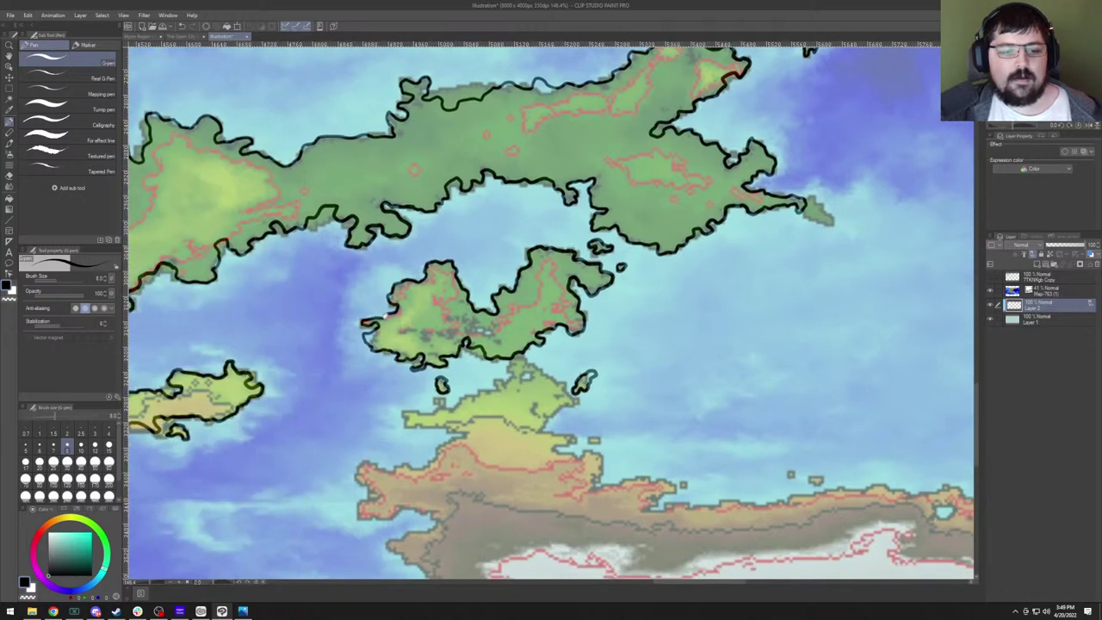
left_click_drag(257, 323, 320, 216)
scroll(321, 299, "up", 3)
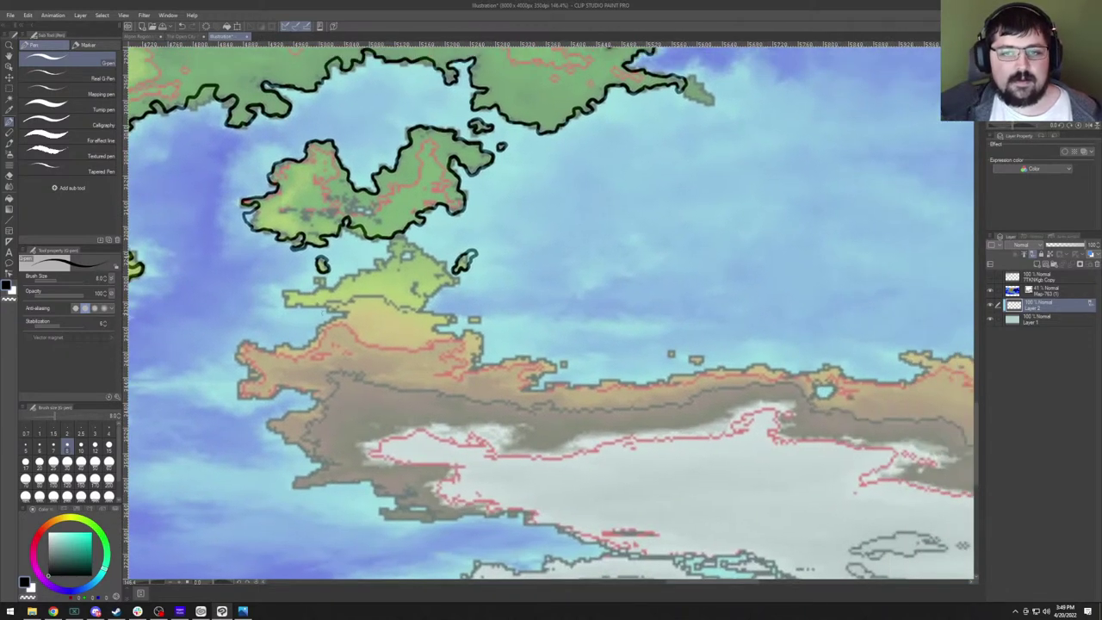
Outline the hooked inland lake in the eastern half of the main continent with the pen.
scroll(402, 289, "down", 8)
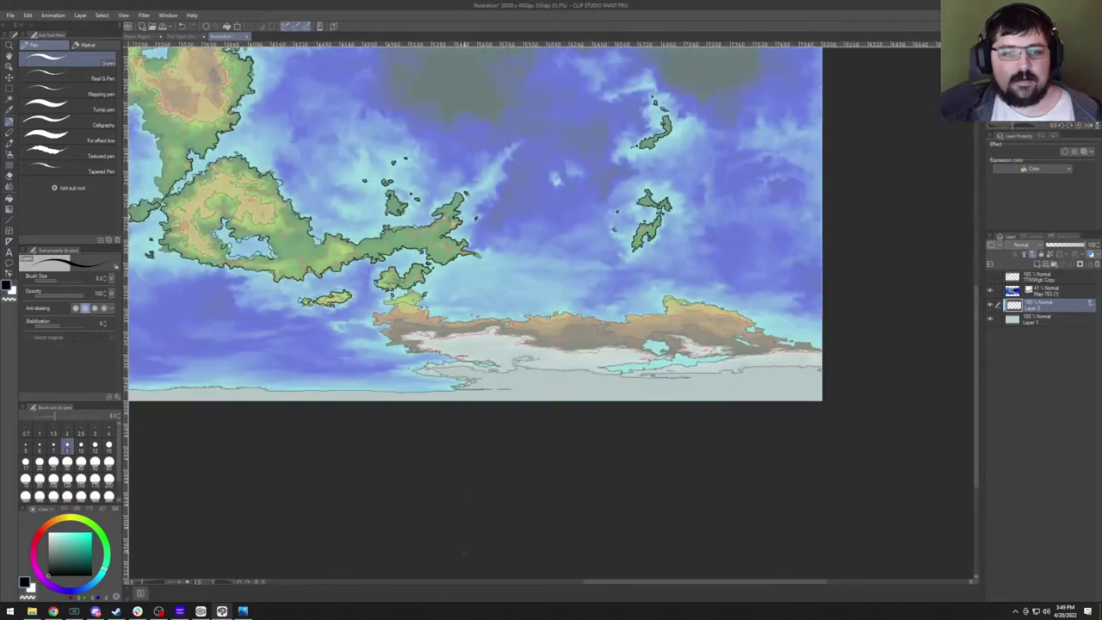
key("ctrl+0")
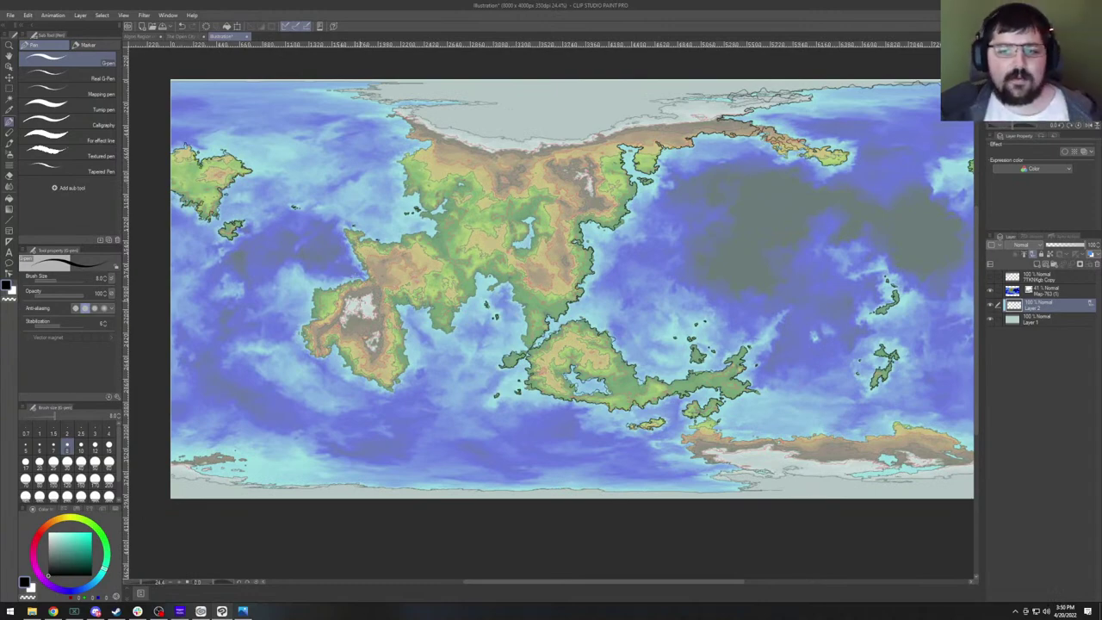
scroll(492, 59, "down", 1)
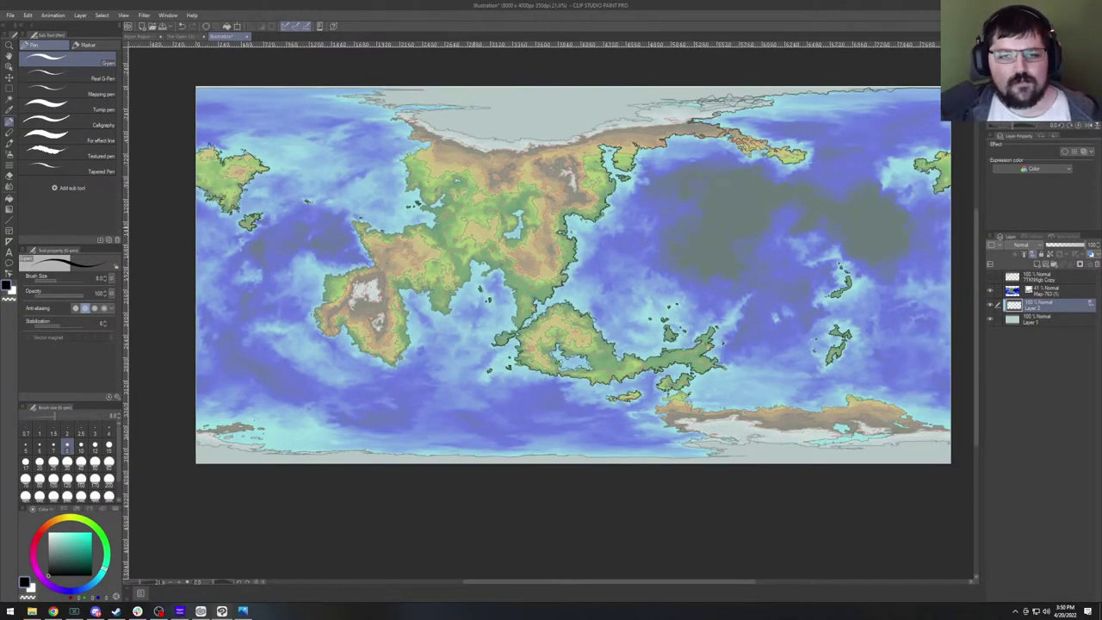
scroll(523, 219, "up", 6)
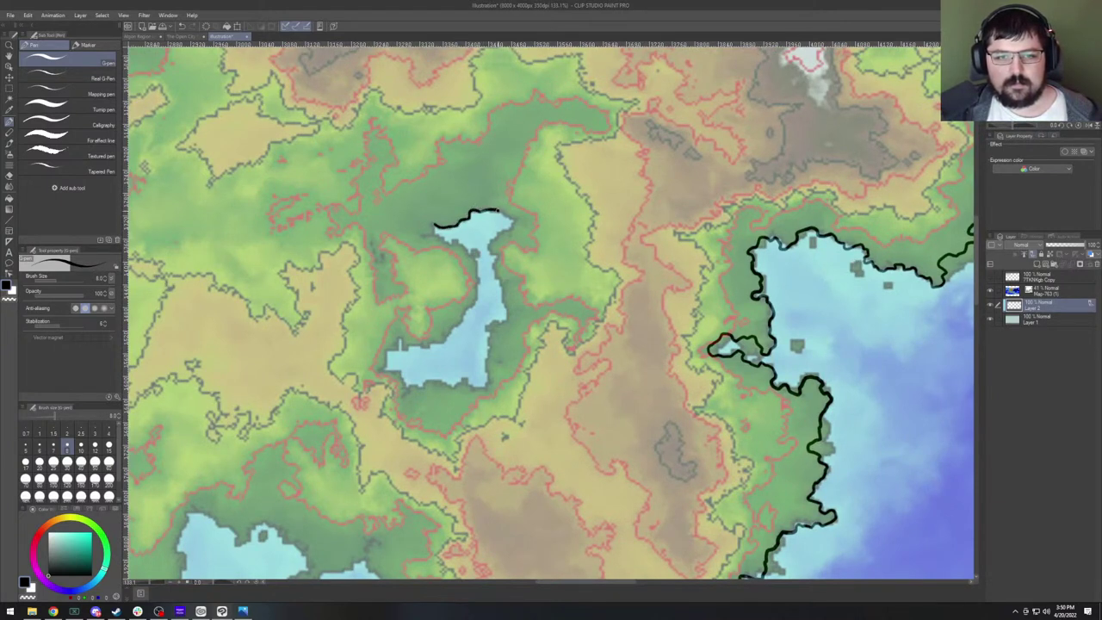
left_click_drag(517, 224, 489, 237)
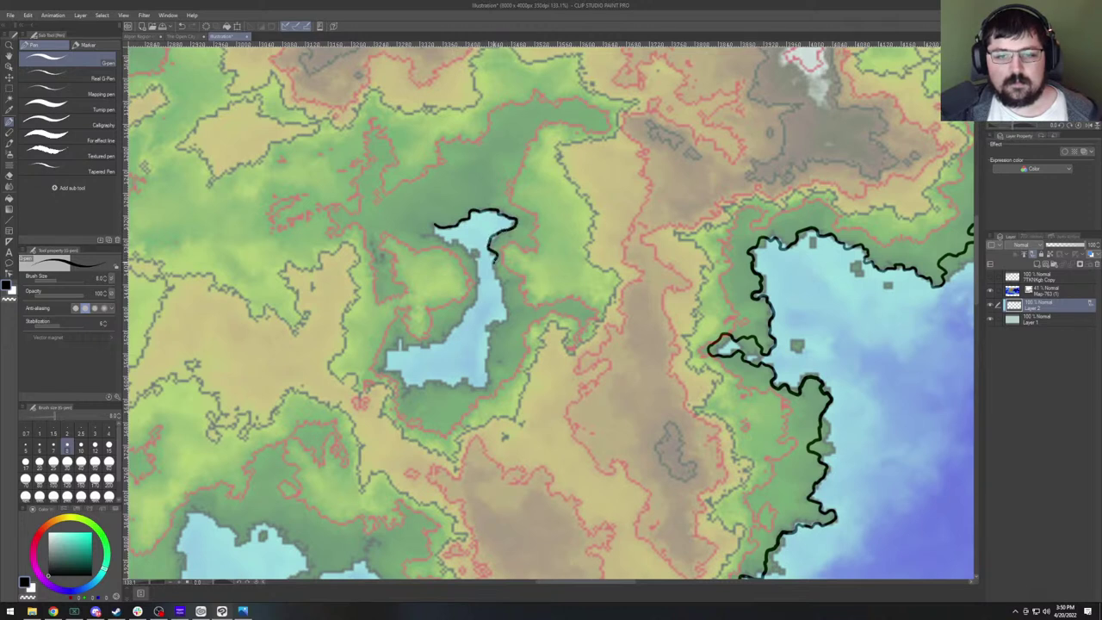
left_click_drag(499, 278, 508, 308)
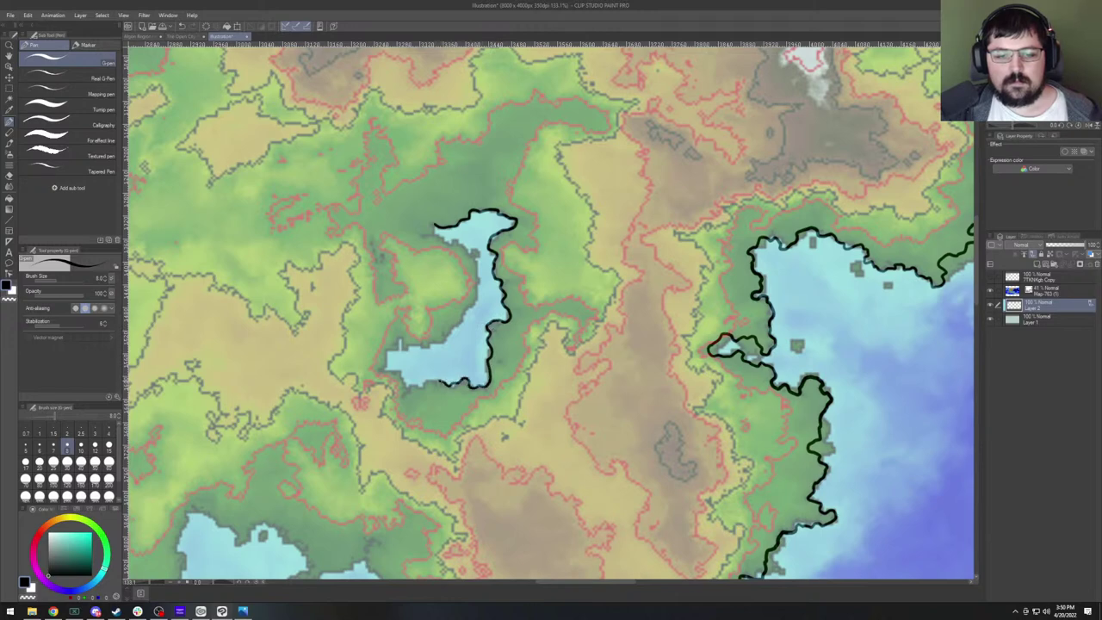
left_click_drag(551, 344, 616, 263)
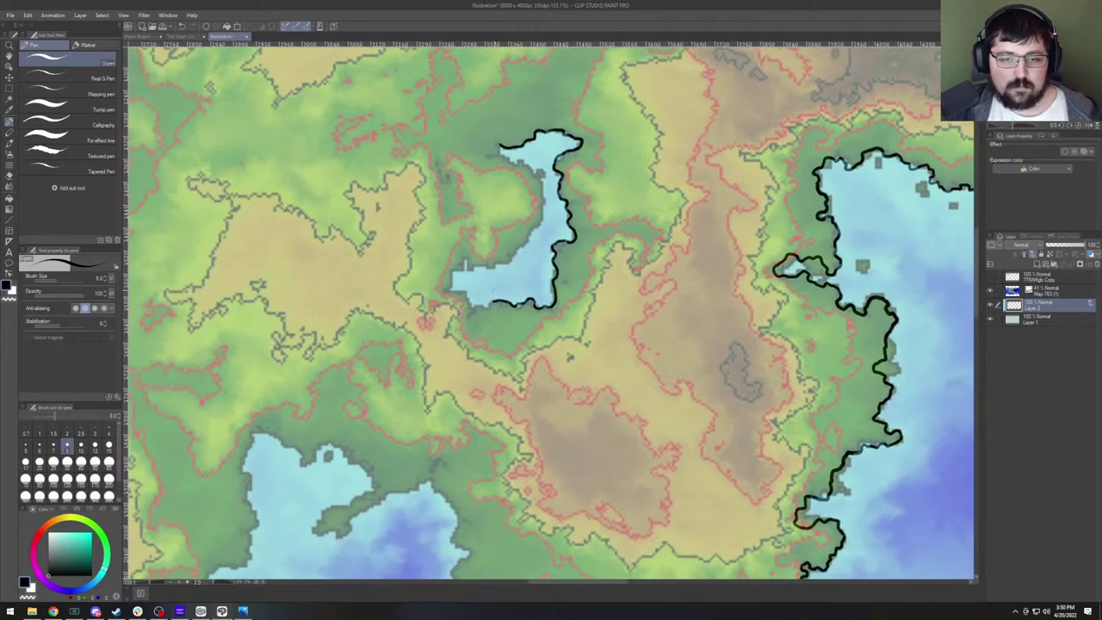
left_click_drag(495, 302, 456, 290)
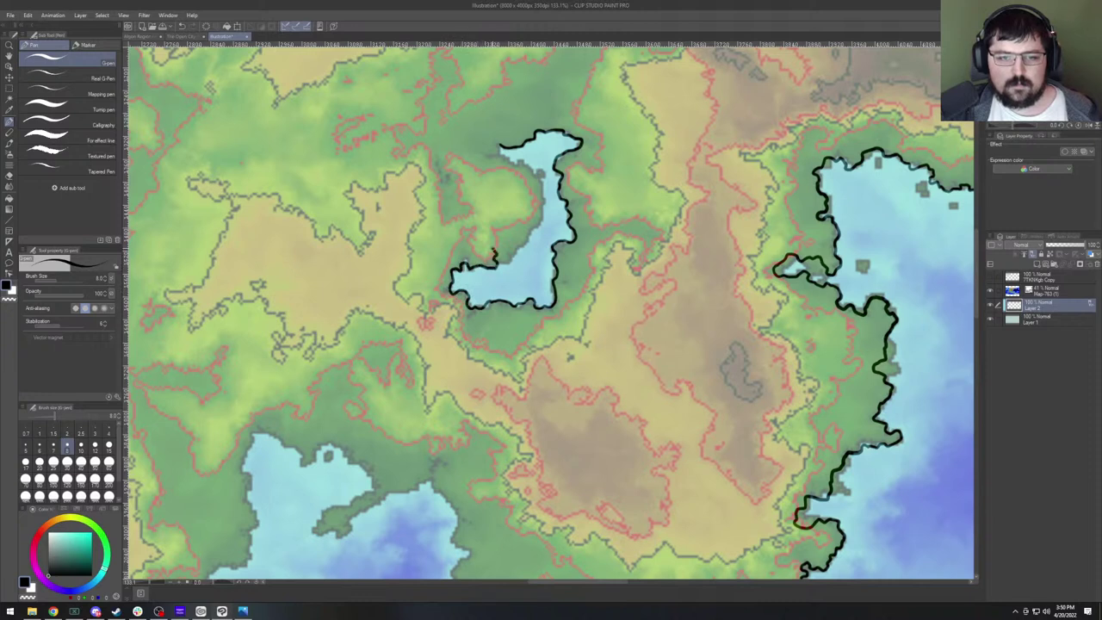
mouse_move(500, 254)
left_mouse_down()
mouse_move(543, 198)
mouse_move(529, 165)
mouse_move(506, 160)
left_mouse_up()
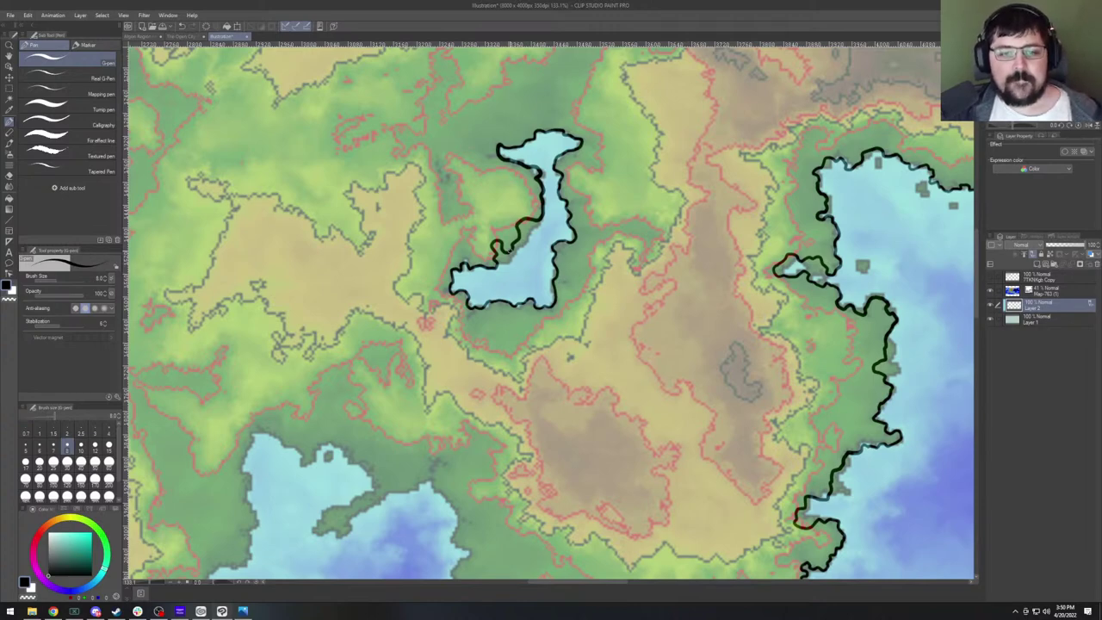
Outline the small arched lake in the green lowland of the main continent's northwest.
scroll(551, 310, "down", 10)
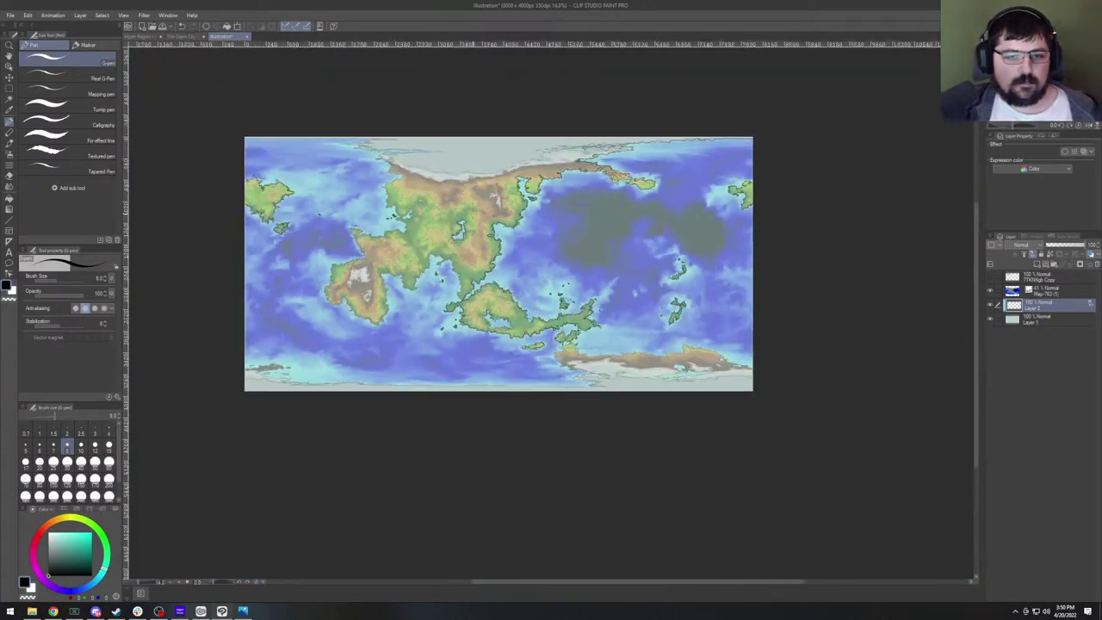
scroll(551, 309, "up", 3)
left_click_drag(472, 205, 475, 220)
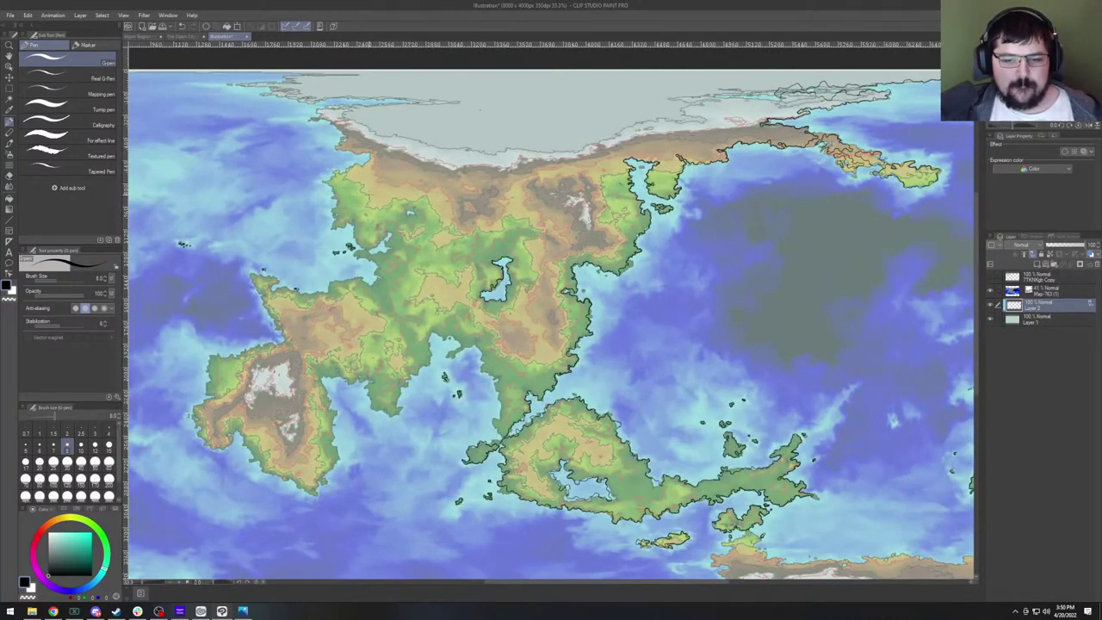
scroll(551, 323, "down", 6)
scroll(551, 323, "up", 3)
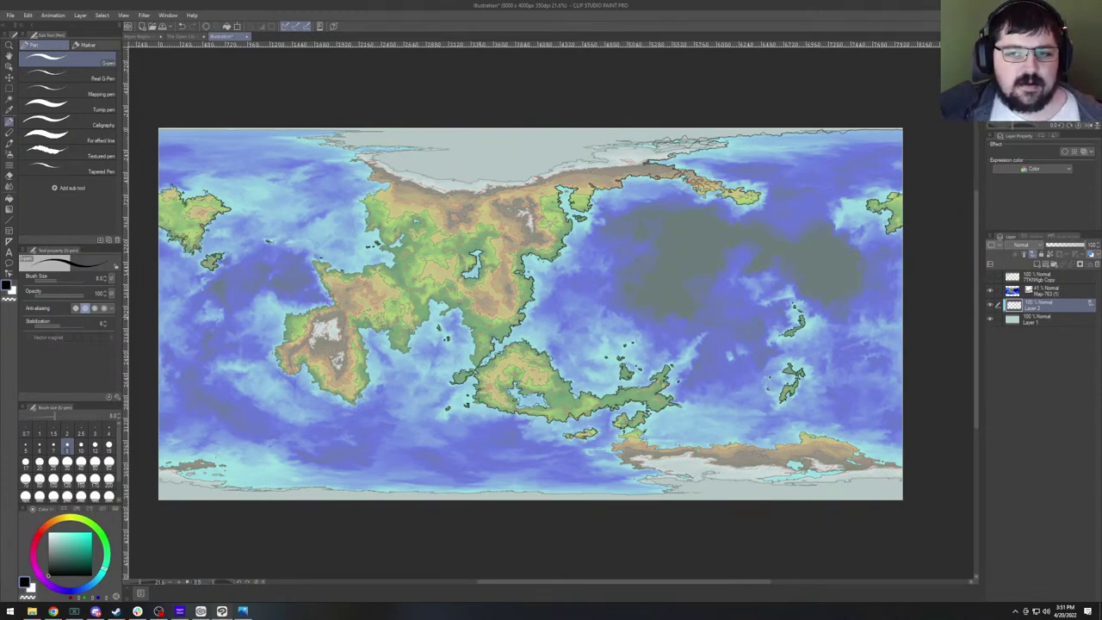
scroll(474, 262, "up", 8)
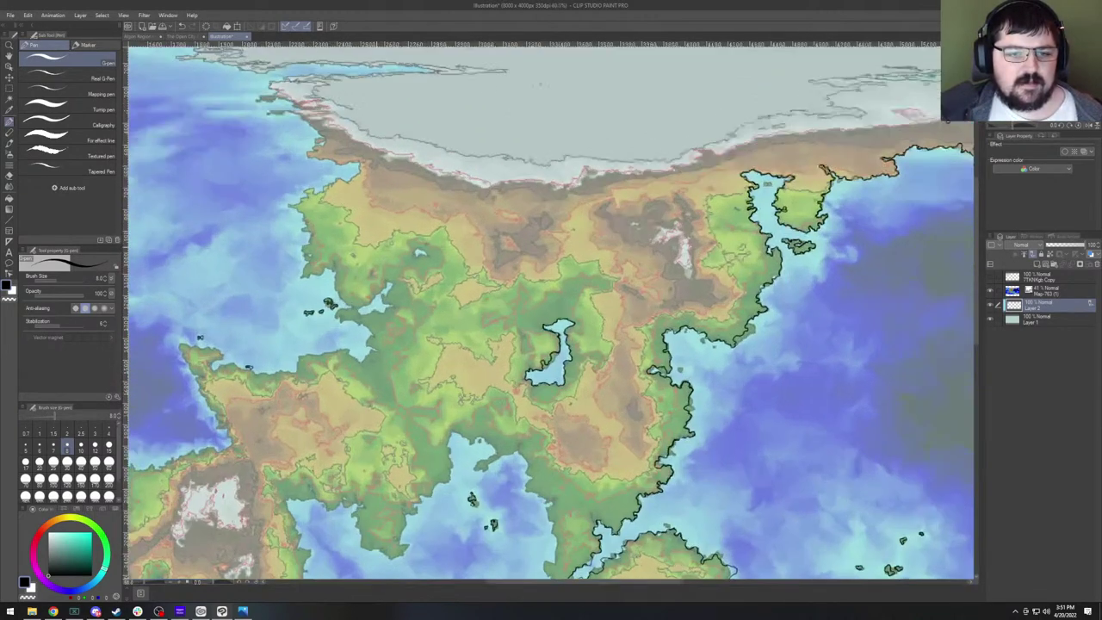
scroll(453, 271, "up", 2)
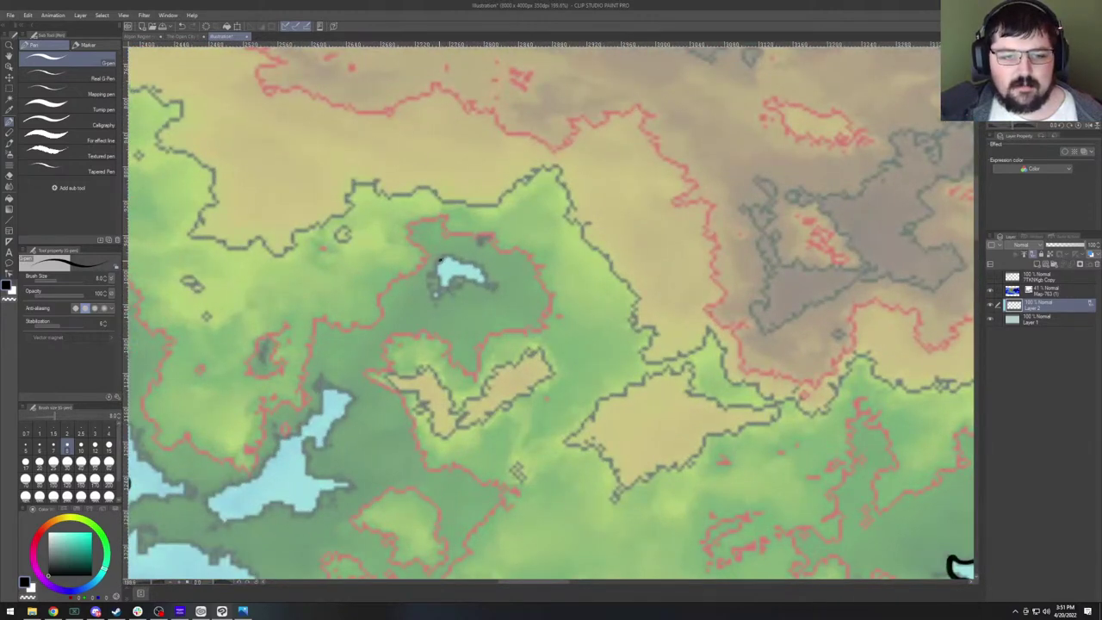
mouse_move(439, 259)
left_mouse_down()
mouse_move(440, 285)
mouse_move(458, 274)
mouse_move(496, 282)
mouse_move(446, 250)
mouse_move(438, 264)
left_mouse_up()
scroll(551, 310, "down", 5)
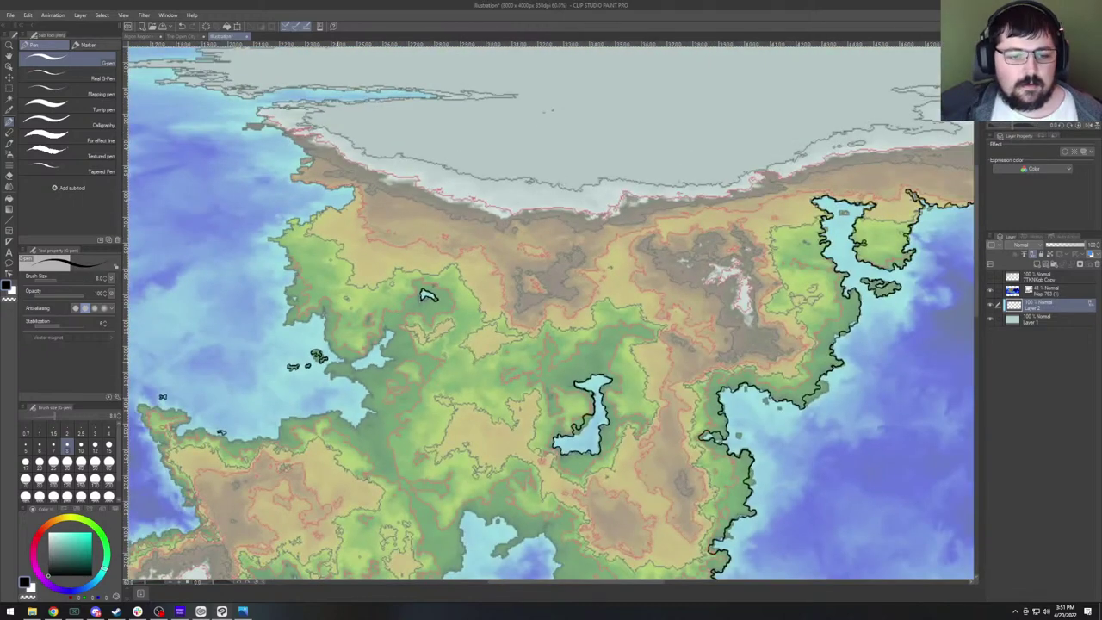
Ink the main continent's western coast around the narrow forked inlet, the headland south of it and the green shore to the north.
scroll(327, 349, "up", 5)
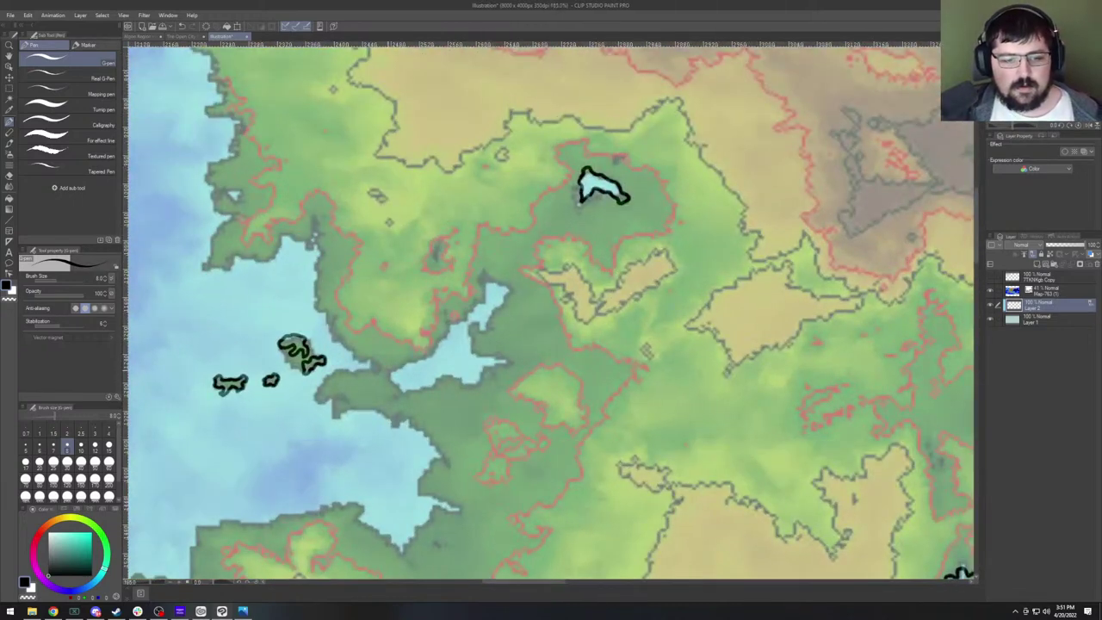
mouse_move(389, 368)
left_mouse_down()
mouse_move(466, 317)
mouse_move(484, 282)
mouse_move(510, 288)
mouse_move(482, 329)
mouse_move(468, 330)
mouse_move(470, 355)
mouse_move(507, 357)
mouse_move(483, 366)
mouse_move(478, 380)
mouse_move(406, 389)
mouse_move(337, 372)
mouse_move(320, 383)
mouse_move(318, 402)
mouse_move(342, 401)
mouse_move(336, 415)
mouse_move(379, 404)
mouse_move(448, 460)
mouse_move(423, 482)
mouse_move(462, 508)
mouse_move(432, 506)
mouse_move(398, 552)
left_mouse_up()
left_click_drag(517, 344, 564, 412)
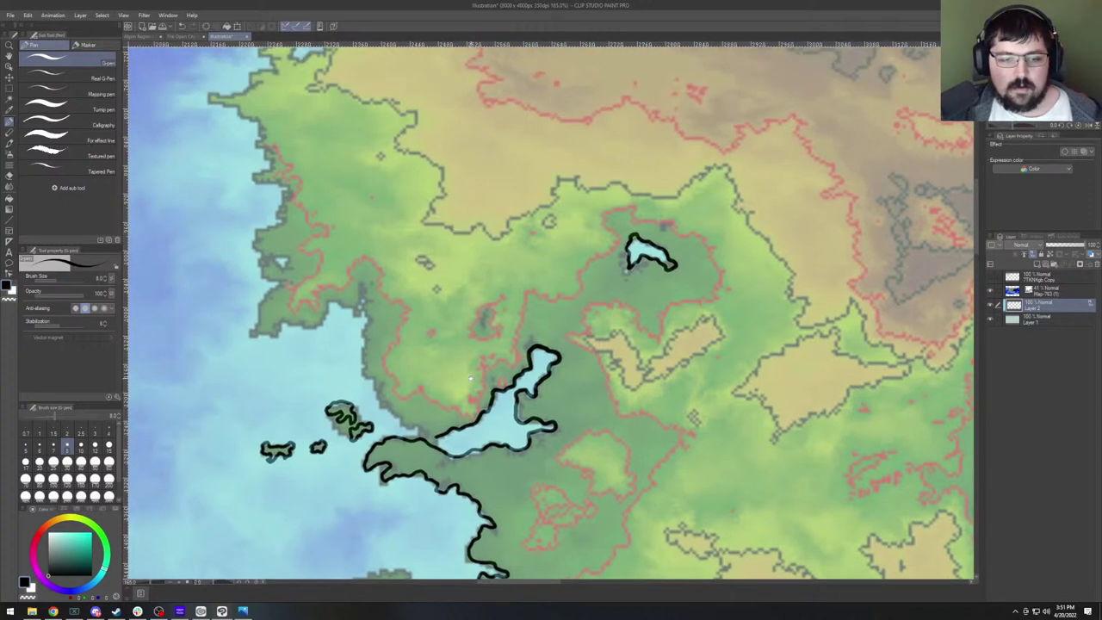
mouse_move(437, 438)
left_mouse_down()
mouse_move(398, 425)
mouse_move(370, 397)
mouse_move(363, 281)
mouse_move(349, 315)
mouse_move(329, 301)
mouse_move(313, 328)
mouse_move(288, 317)
mouse_move(270, 337)
mouse_move(259, 322)
mouse_move(281, 279)
mouse_move(264, 267)
mouse_move(298, 254)
mouse_move(272, 236)
mouse_move(289, 186)
left_mouse_up()
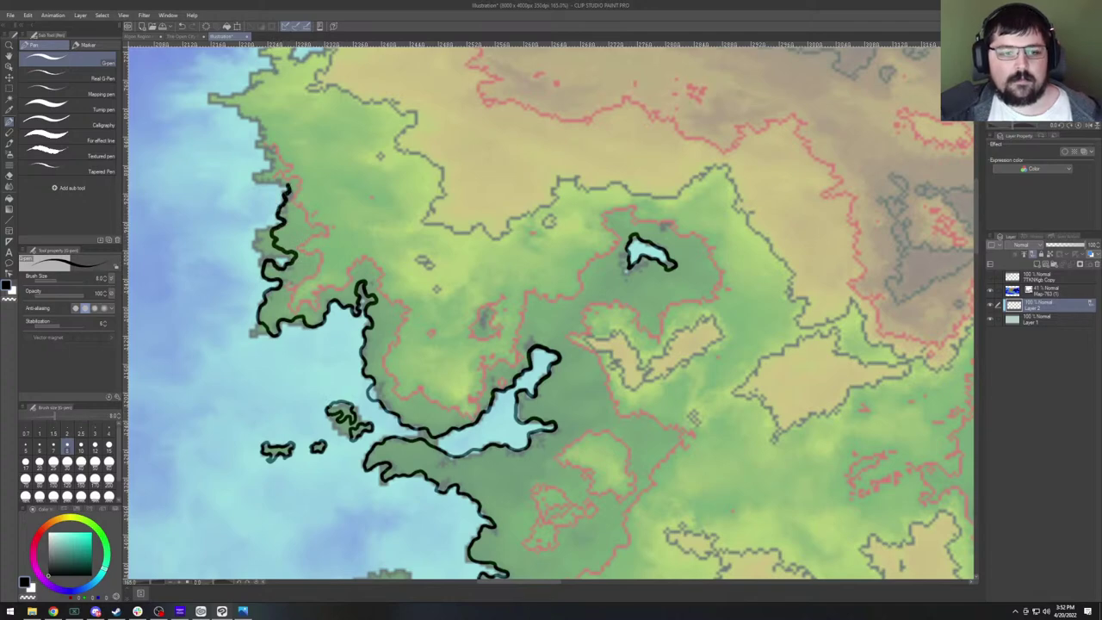
Ink the western shore of the main continent's southern arm from the narrow strait north to the head of the gulf.
scroll(551, 310, "down", 10)
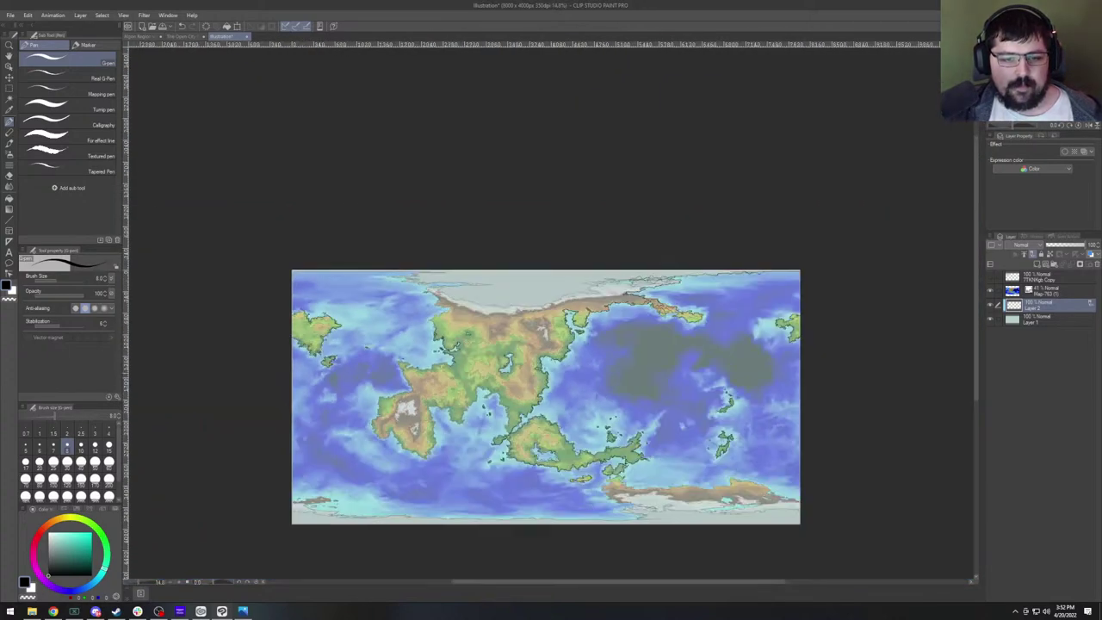
scroll(551, 310, "up", 3)
scroll(388, 383, "up", 2)
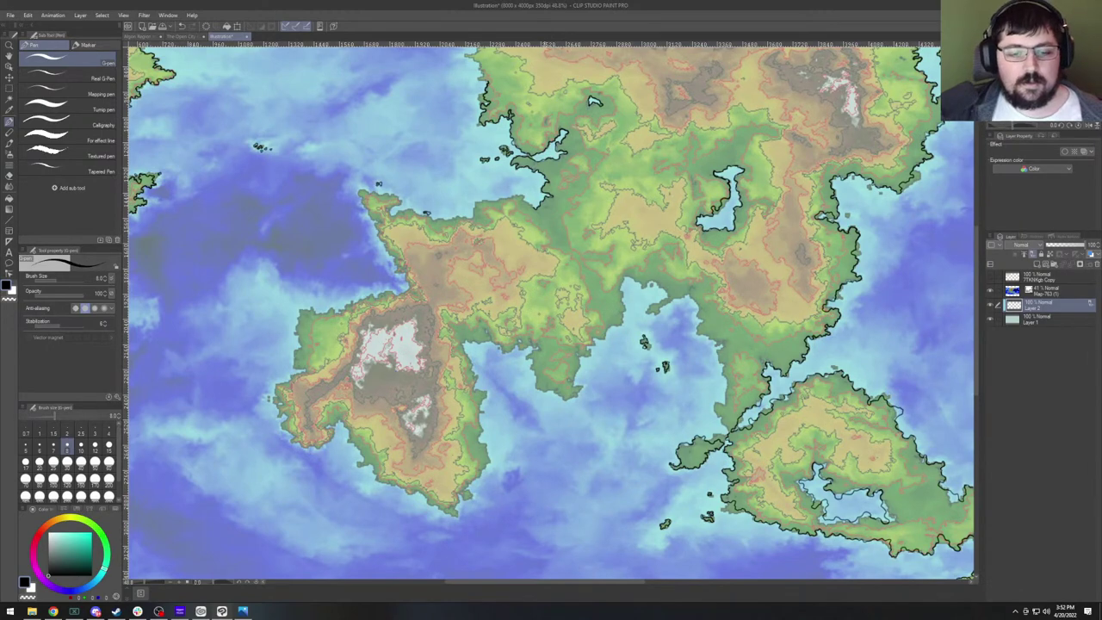
left_click_drag(396, 362, 344, 344)
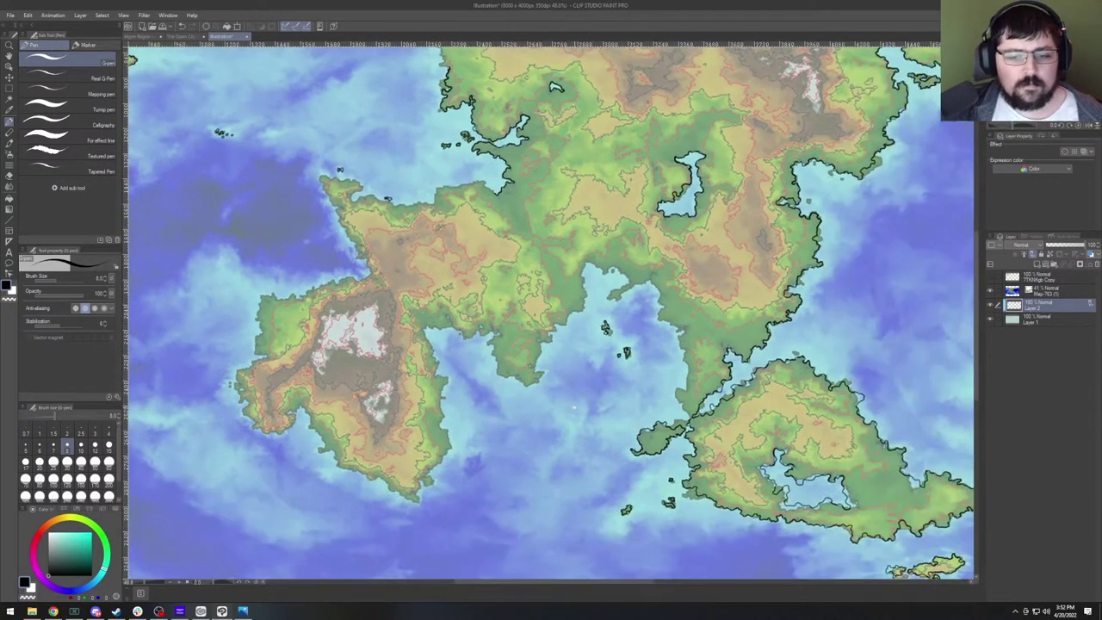
left_click_drag(835, 559, 563, 296)
left_click_drag(540, 312, 466, 340)
left_click_drag(673, 390, 475, 302)
scroll(544, 327, "up", 5)
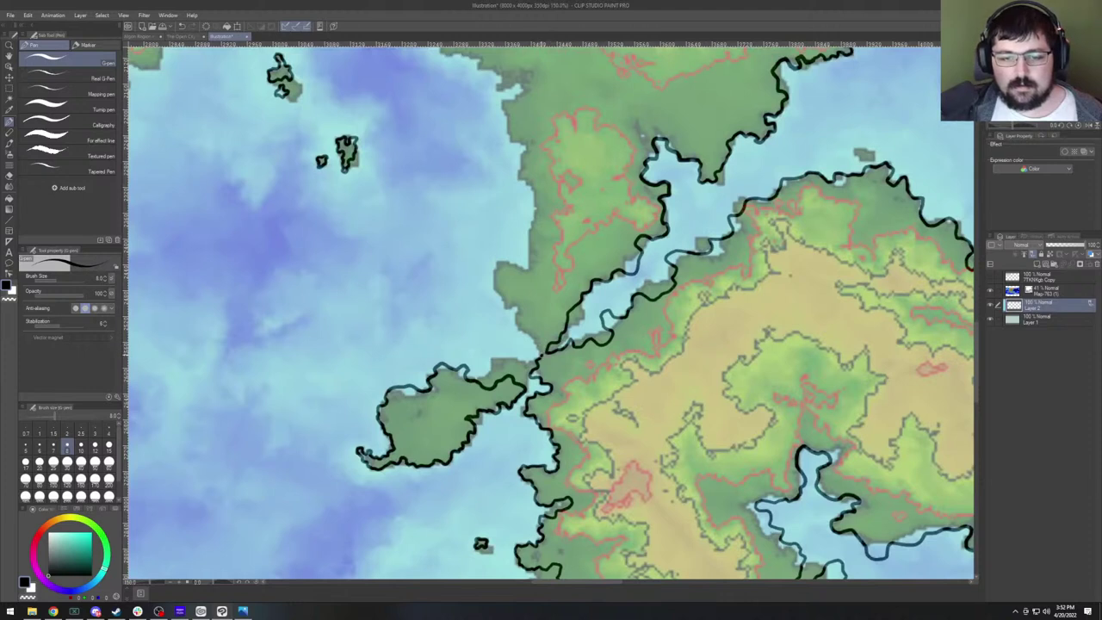
mouse_move(540, 353)
left_mouse_down()
mouse_move(496, 291)
mouse_move(505, 260)
mouse_move(527, 269)
mouse_move(534, 214)
mouse_move(476, 345)
left_mouse_up()
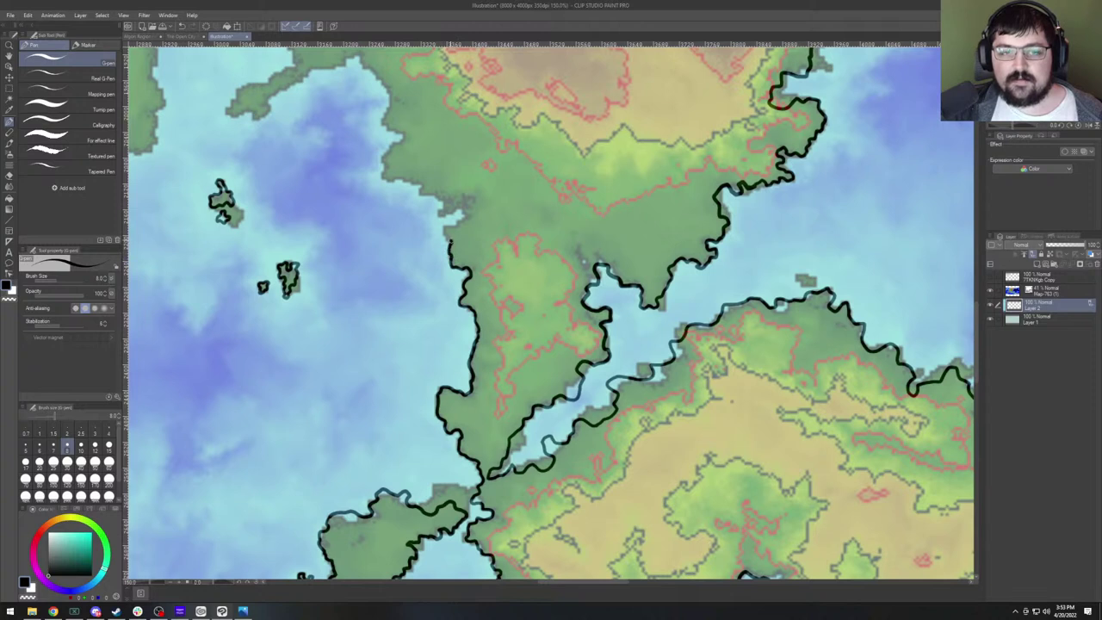
mouse_move(449, 243)
left_mouse_down()
mouse_move(442, 224)
mouse_move(468, 214)
mouse_move(462, 198)
mouse_move(436, 217)
mouse_move(448, 206)
mouse_move(441, 198)
mouse_move(386, 177)
mouse_move(381, 162)
mouse_move(401, 141)
mouse_move(383, 120)
mouse_move(517, 254)
left_mouse_up()
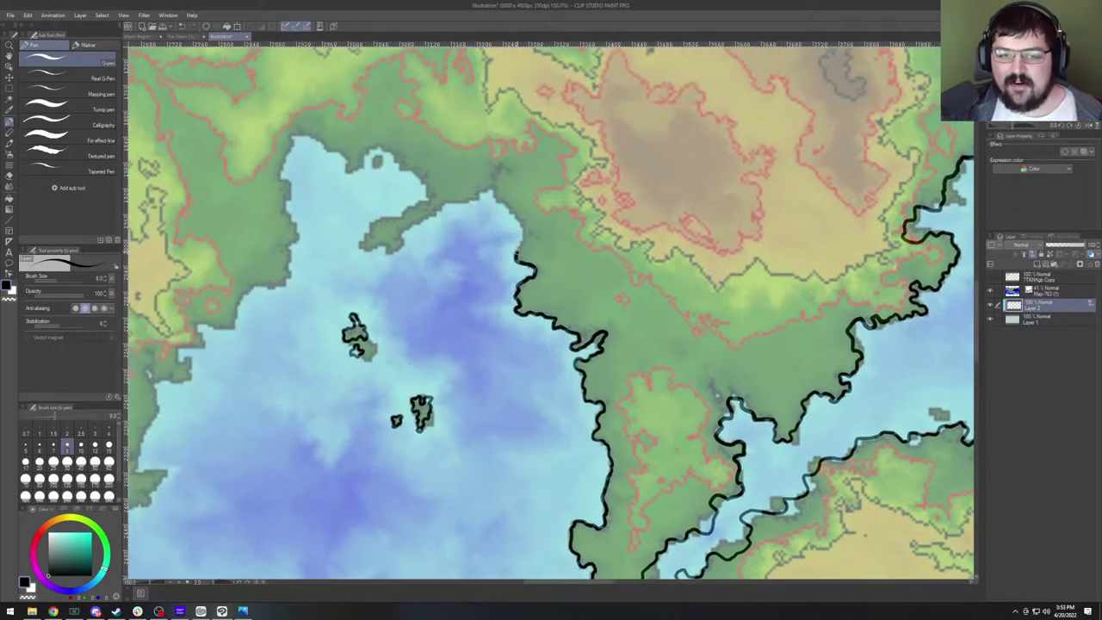
mouse_move(521, 226)
left_mouse_down()
mouse_move(491, 186)
mouse_move(445, 203)
left_mouse_up()
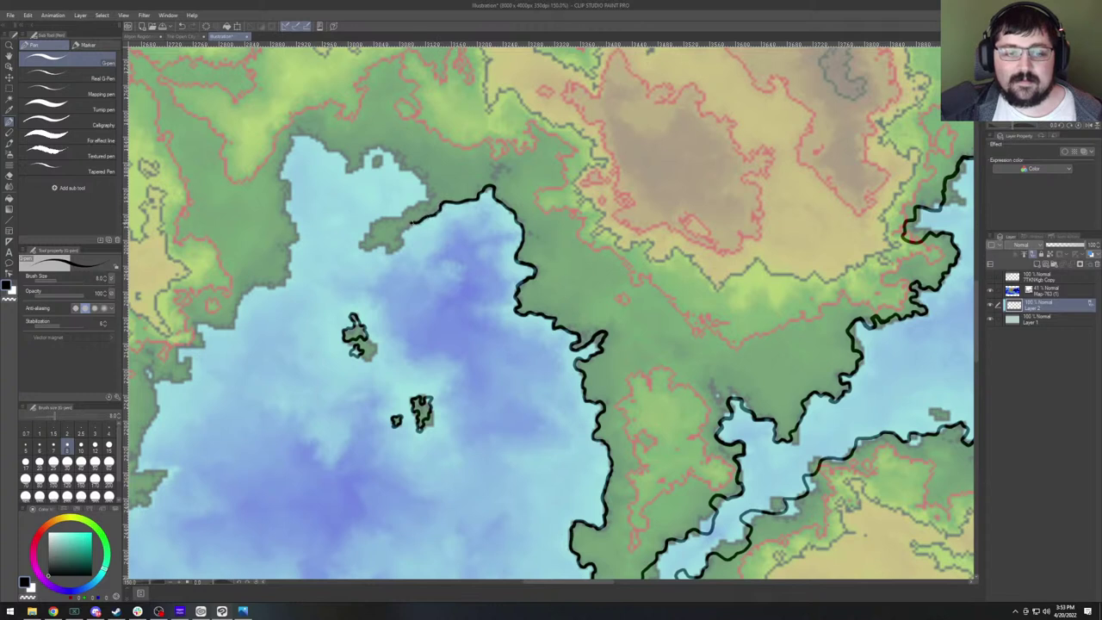
Ink the gulf's western side, the small green peninsula and the southwestern mountain land's eastern coast down to its southern tip.
mouse_move(398, 237)
left_mouse_down()
mouse_move(403, 250)
mouse_move(387, 255)
mouse_move(363, 249)
mouse_move(379, 218)
mouse_move(432, 198)
mouse_move(389, 150)
mouse_move(377, 146)
mouse_move(349, 172)
mouse_move(338, 153)
mouse_move(291, 134)
mouse_move(285, 216)
mouse_move(304, 231)
mouse_move(270, 222)
mouse_move(280, 255)
mouse_move(265, 284)
mouse_move(506, 242)
mouse_move(557, 216)
mouse_move(520, 288)
mouse_move(488, 277)
mouse_move(473, 350)
mouse_move(435, 303)
mouse_move(451, 362)
mouse_move(433, 390)
mouse_move(562, 286)
mouse_move(558, 320)
mouse_move(589, 324)
mouse_move(525, 369)
mouse_move(512, 334)
mouse_move(446, 334)
mouse_move(436, 248)
mouse_move(416, 237)
mouse_move(457, 205)
mouse_move(434, 197)
mouse_move(431, 176)
mouse_move(392, 212)
mouse_move(389, 181)
mouse_move(372, 219)
mouse_move(353, 227)
mouse_move(311, 191)
mouse_move(298, 149)
mouse_move(287, 146)
mouse_move(299, 175)
mouse_move(274, 190)
mouse_move(571, 185)
mouse_move(529, 181)
mouse_move(515, 199)
mouse_move(564, 294)
mouse_move(551, 329)
mouse_move(593, 347)
mouse_move(579, 365)
mouse_move(561, 490)
left_mouse_up()
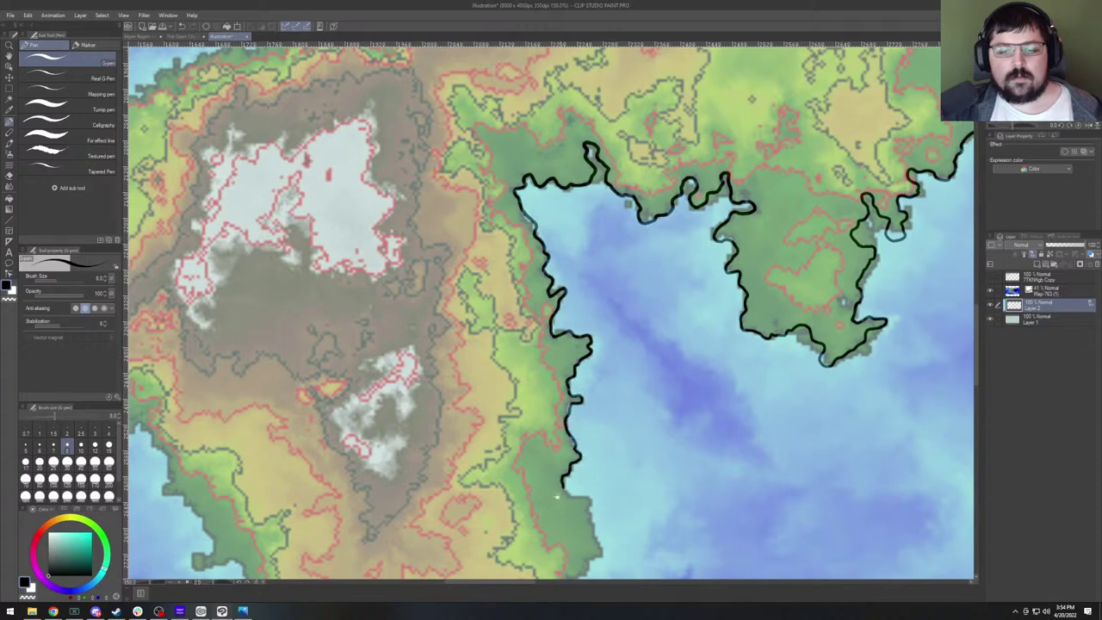
left_click_drag(574, 422, 537, 225)
mouse_move(523, 295)
left_mouse_down()
mouse_move(553, 305)
mouse_move(559, 360)
mouse_move(459, 457)
mouse_move(462, 527)
mouse_move(419, 508)
left_mouse_up()
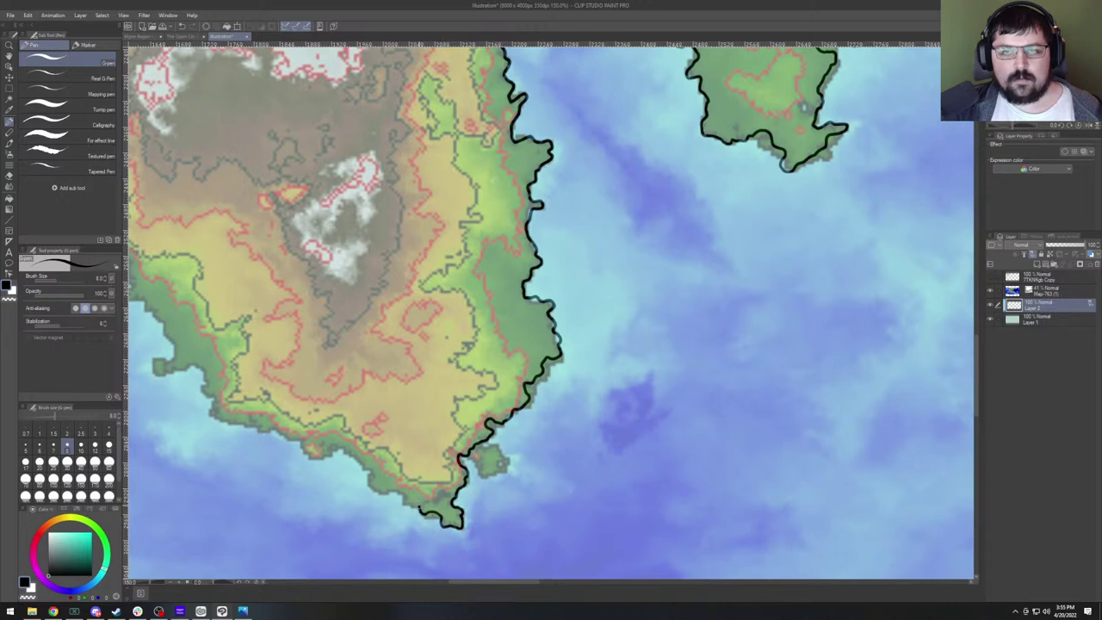
Ink the southwestern mountain land's lower coast from its southern tip northwest past the small spur.
mouse_move(418, 468)
left_mouse_down()
mouse_move(425, 424)
mouse_move(563, 342)
left_mouse_up()
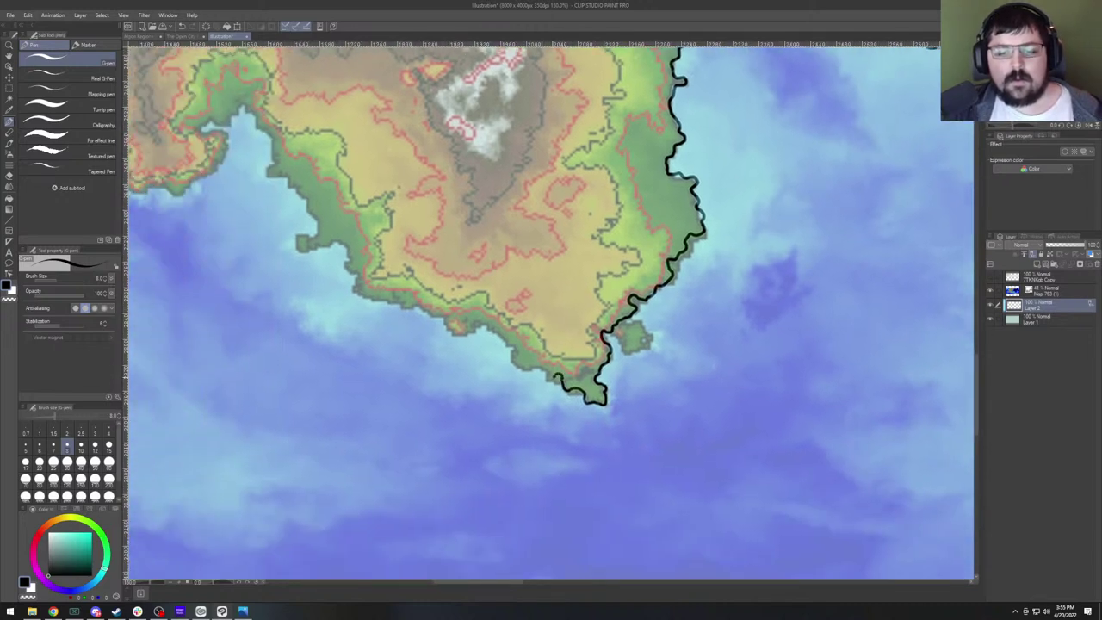
mouse_move(556, 378)
left_mouse_down()
mouse_move(514, 362)
mouse_move(488, 324)
mouse_move(457, 333)
mouse_move(426, 310)
mouse_move(356, 295)
mouse_move(346, 250)
mouse_move(296, 249)
mouse_move(316, 226)
mouse_move(306, 196)
mouse_move(290, 191)
mouse_move(549, 302)
left_mouse_up()
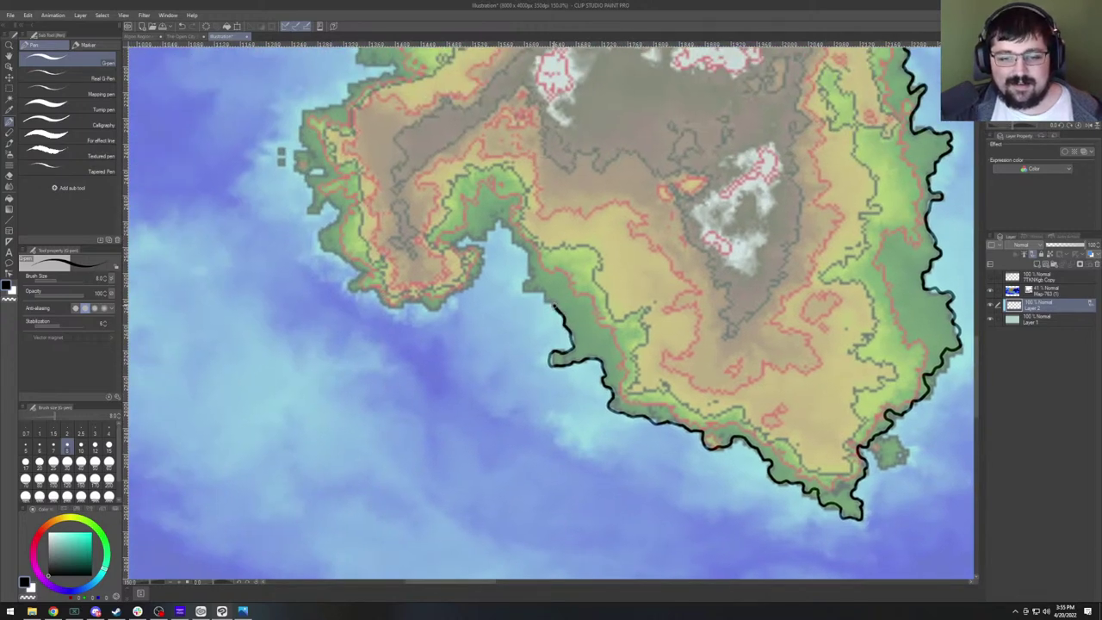
left_click_drag(551, 301, 533, 291)
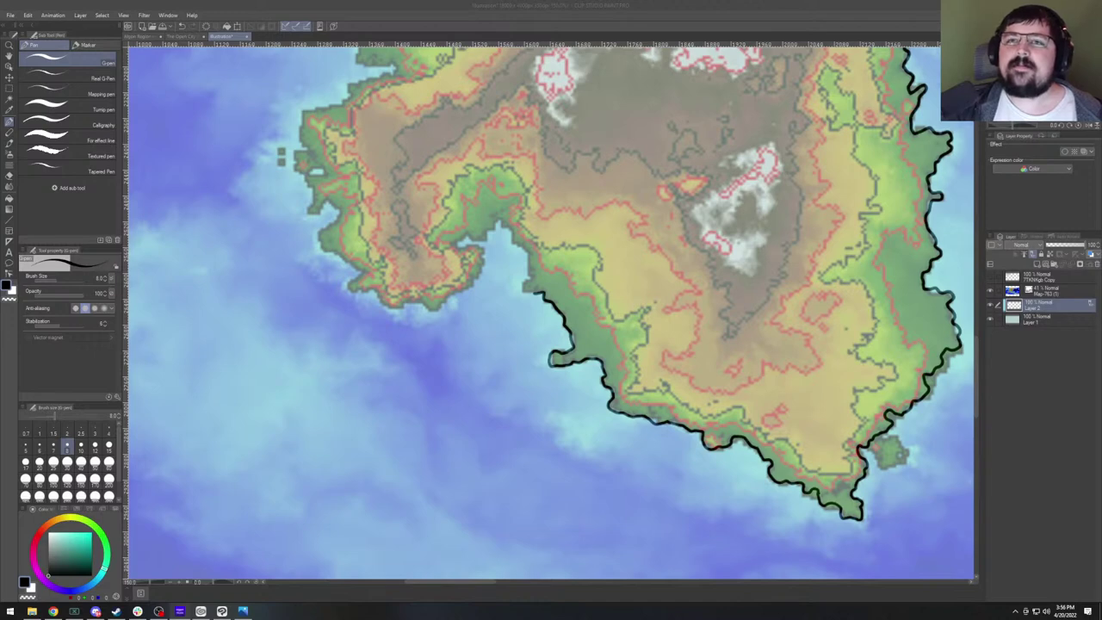
left_click(436, 5)
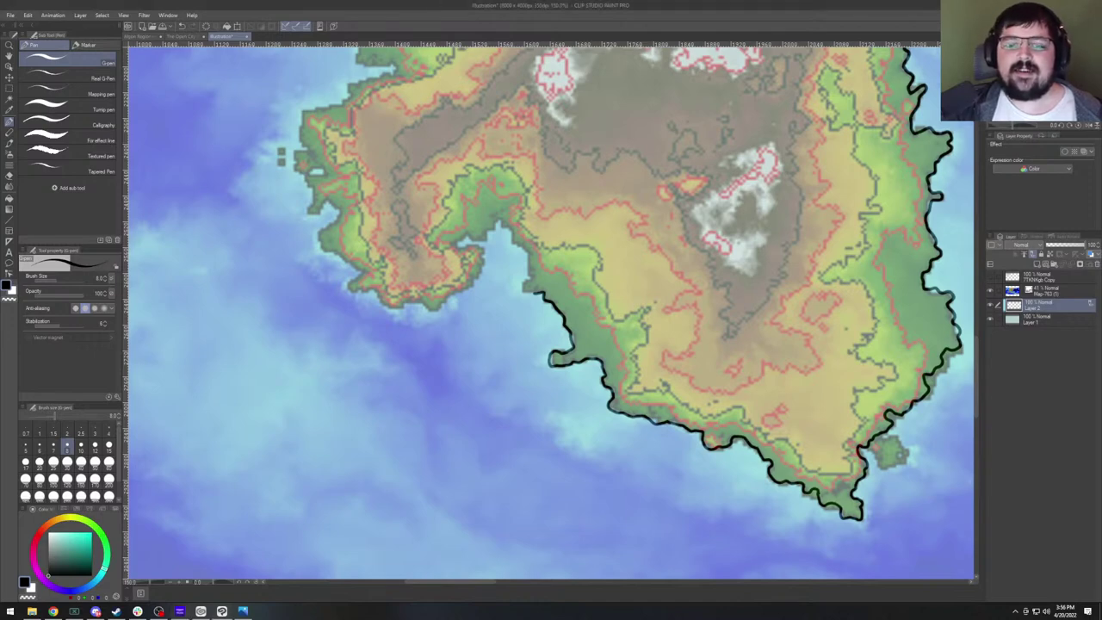
Ink the southwestern mountain land's narrow bay, western peninsula and northern coast round to the corner where it joins the main continent.
scroll(534, 343, "up", 1)
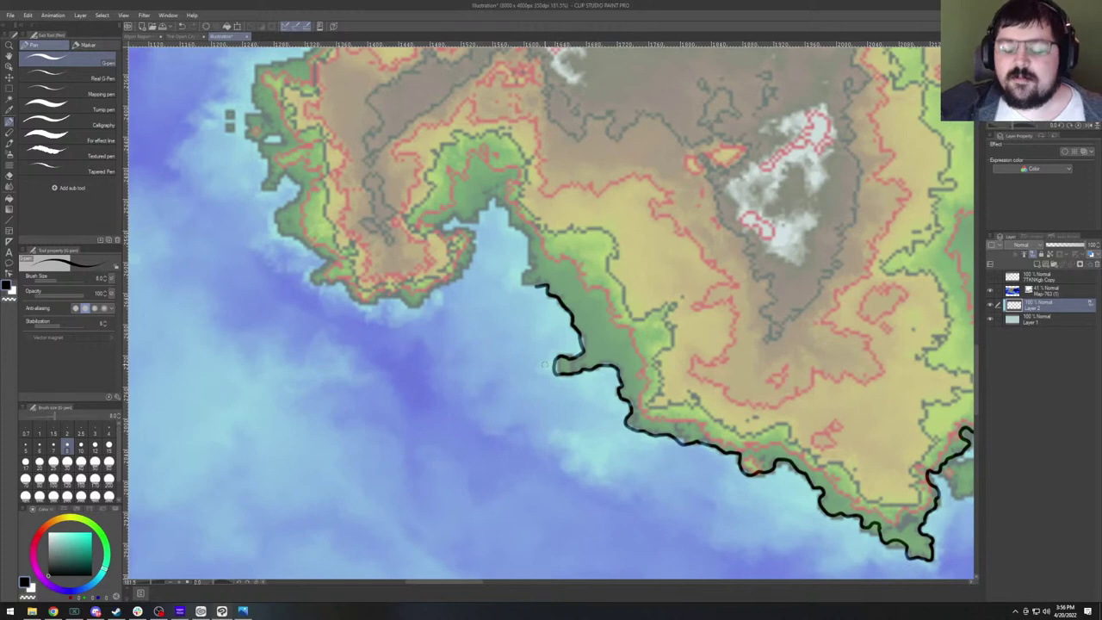
left_click_drag(547, 311, 510, 348)
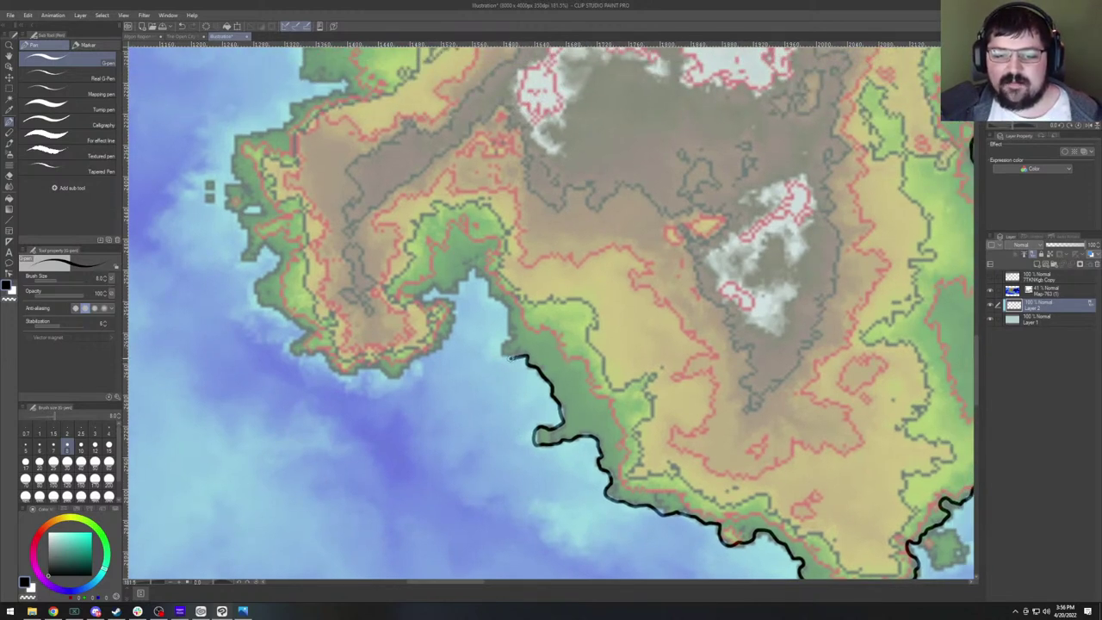
mouse_move(513, 343)
left_mouse_down()
mouse_move(503, 302)
mouse_move(474, 269)
mouse_move(419, 300)
mouse_move(448, 300)
mouse_move(455, 319)
mouse_move(442, 348)
mouse_move(401, 376)
mouse_move(341, 374)
mouse_move(296, 350)
mouse_move(294, 336)
mouse_move(308, 327)
mouse_move(535, 353)
mouse_move(486, 332)
mouse_move(482, 308)
mouse_move(506, 283)
mouse_move(493, 271)
mouse_move(474, 290)
mouse_move(467, 248)
mouse_move(491, 234)
mouse_move(457, 182)
mouse_move(455, 286)
mouse_move(437, 276)
mouse_move(477, 272)
mouse_move(494, 246)
mouse_move(515, 240)
left_mouse_up()
mouse_move(534, 241)
left_mouse_down()
mouse_move(421, 322)
mouse_move(444, 318)
mouse_move(442, 303)
mouse_move(401, 296)
mouse_move(411, 233)
mouse_move(434, 213)
mouse_move(422, 181)
mouse_move(402, 168)
mouse_move(415, 164)
mouse_move(400, 293)
mouse_move(423, 216)
mouse_move(460, 210)
mouse_move(477, 234)
mouse_move(500, 231)
mouse_move(359, 284)
mouse_move(403, 264)
mouse_move(411, 287)
mouse_move(429, 286)
mouse_move(453, 269)
mouse_move(451, 255)
mouse_move(500, 235)
mouse_move(417, 284)
mouse_move(444, 271)
mouse_move(455, 291)
mouse_move(494, 257)
mouse_move(534, 275)
mouse_move(405, 338)
mouse_move(453, 308)
mouse_move(434, 258)
left_mouse_up()
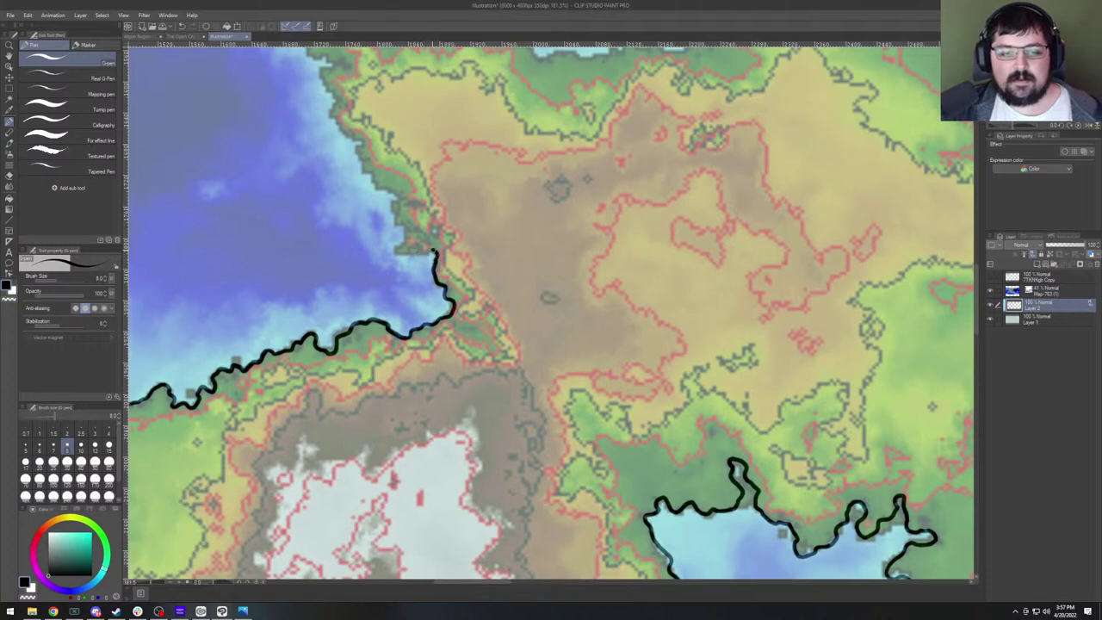
Ink the main continent's western coast from that corner north and around the hooked northwestern headland into its inner cove.
mouse_move(434, 249)
left_mouse_down()
mouse_move(415, 253)
mouse_move(423, 232)
mouse_move(395, 215)
mouse_move(396, 200)
mouse_move(357, 162)
mouse_move(362, 138)
mouse_move(339, 126)
left_mouse_up()
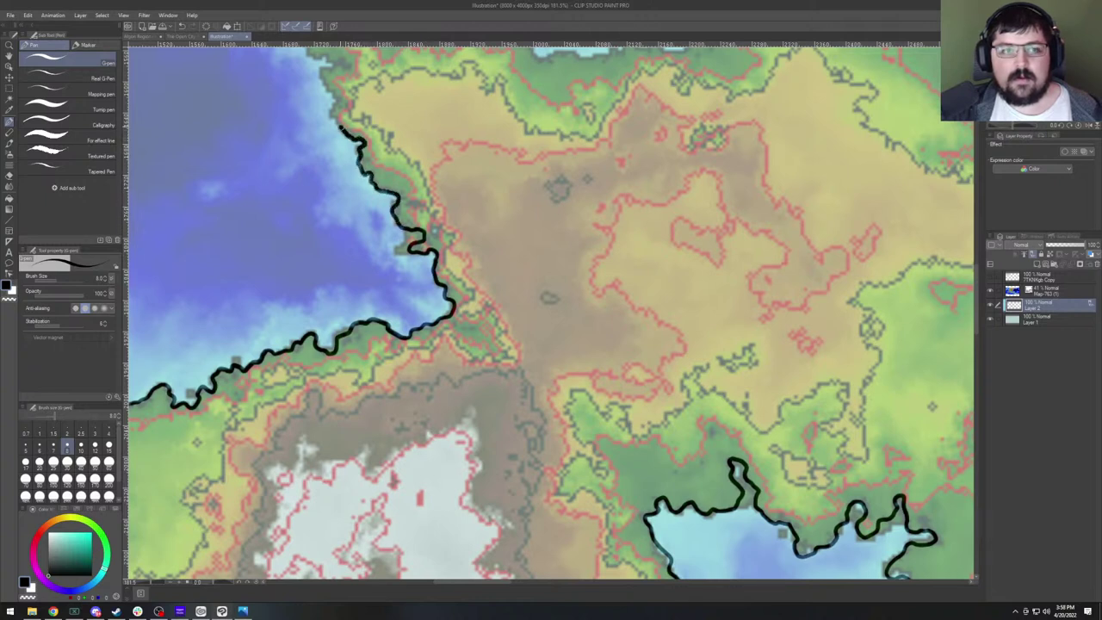
left_click_drag(371, 170, 539, 350)
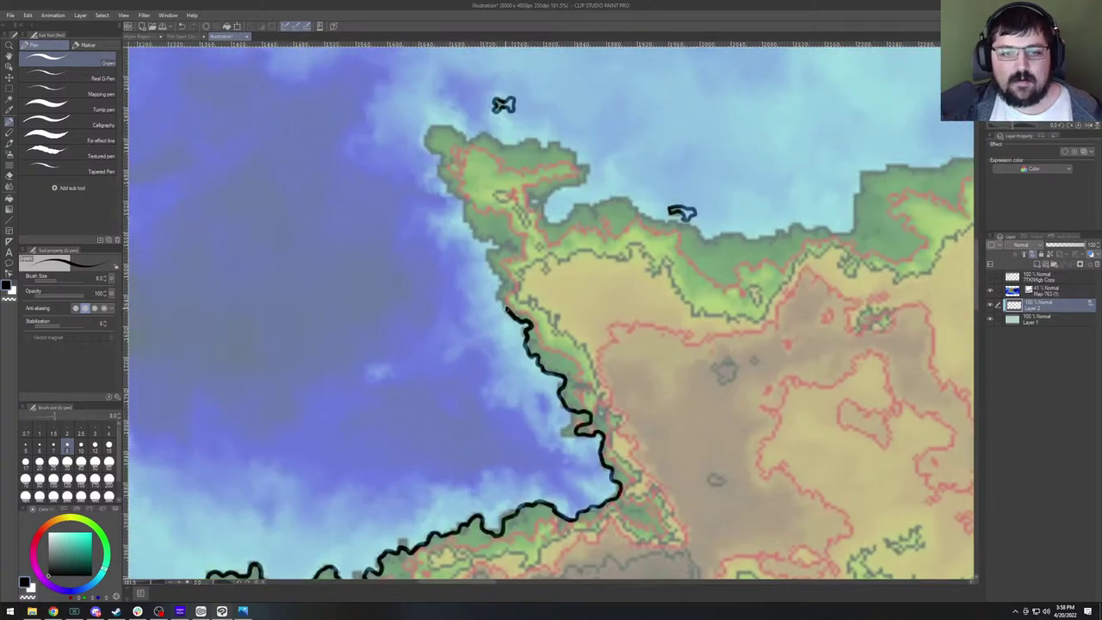
mouse_move(506, 303)
left_mouse_down()
mouse_move(489, 256)
mouse_move(518, 244)
mouse_move(478, 239)
mouse_move(464, 201)
mouse_move(449, 193)
mouse_move(444, 160)
mouse_move(425, 145)
mouse_move(444, 128)
mouse_move(494, 140)
left_mouse_up()
left_click_drag(580, 196, 466, 272)
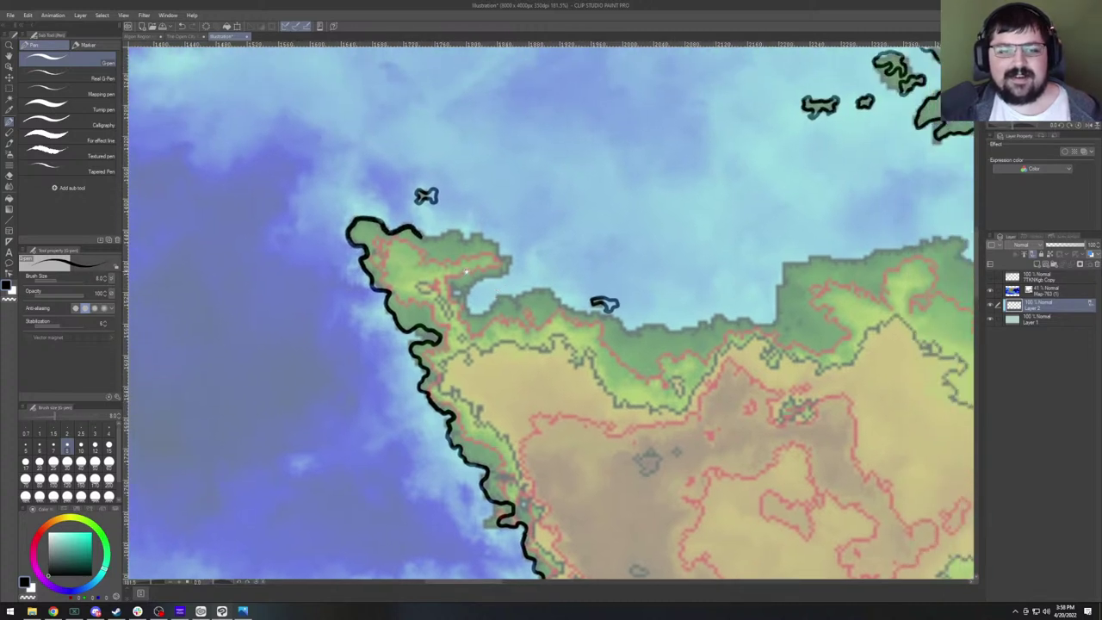
mouse_move(420, 234)
left_mouse_down()
mouse_move(480, 236)
mouse_move(511, 260)
mouse_move(463, 295)
left_mouse_up()
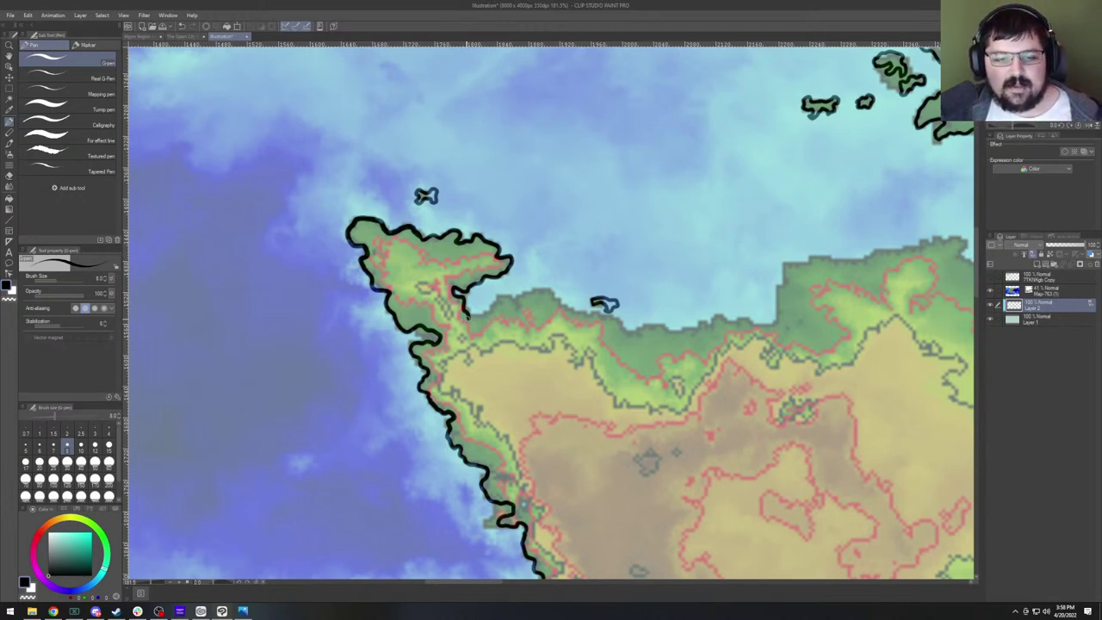
Ink the bay's southern shore from the headland's cove east past the small islet, cutting across the square green corner, to the inked eastern shore.
mouse_move(467, 319)
left_mouse_down()
mouse_move(538, 286)
mouse_move(555, 300)
left_mouse_up()
left_click_drag(631, 314, 414, 296)
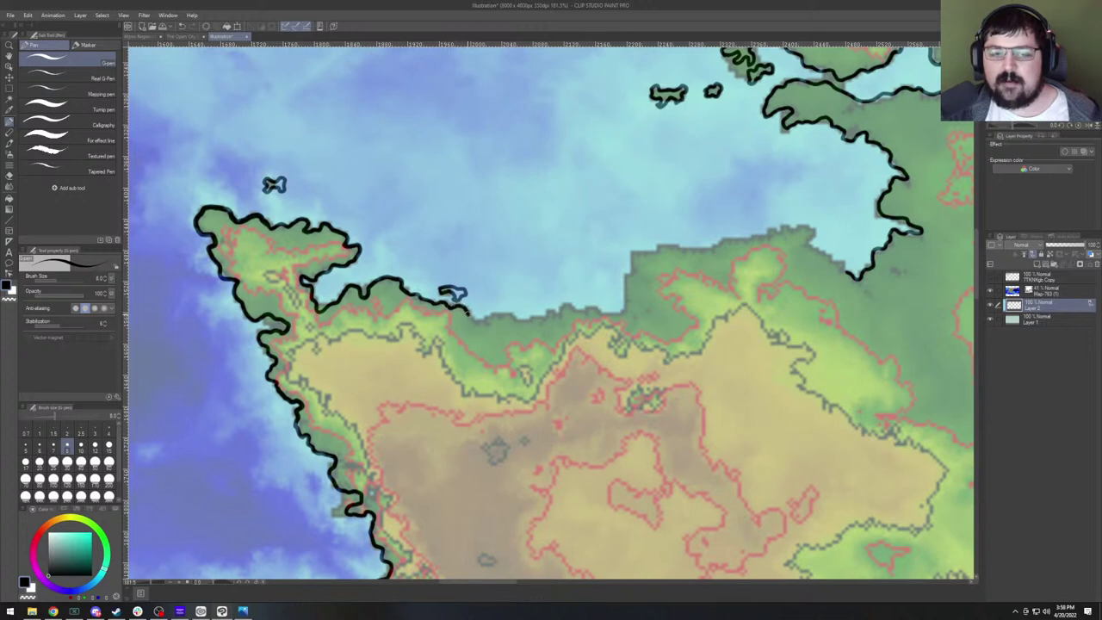
left_click_drag(485, 320, 516, 314)
scroll(522, 322, "down", 2)
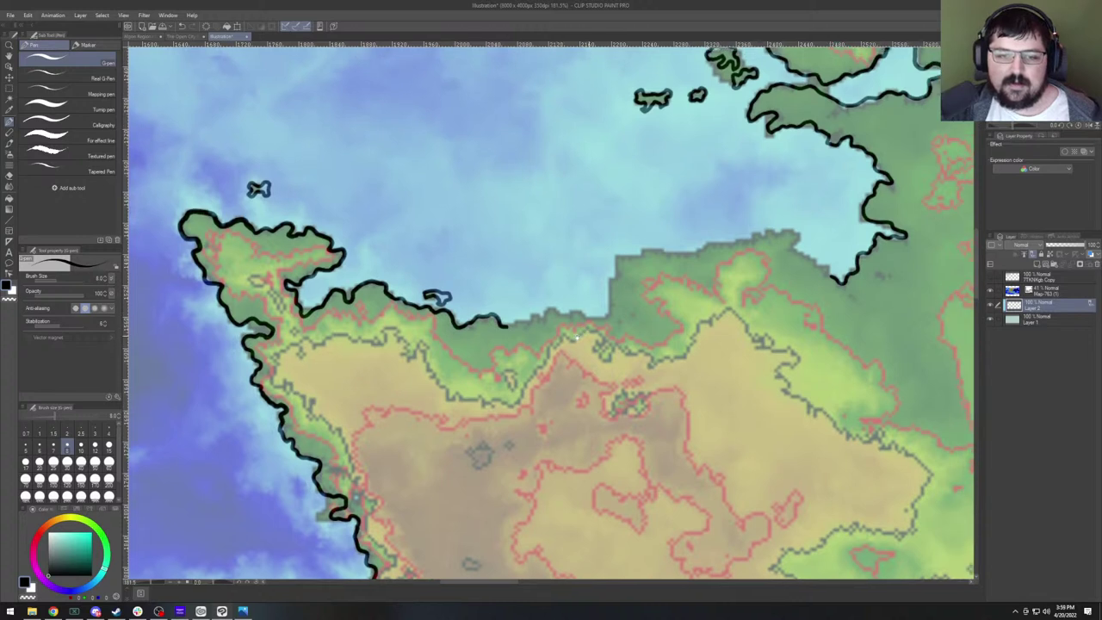
scroll(398, 324, "up", 2)
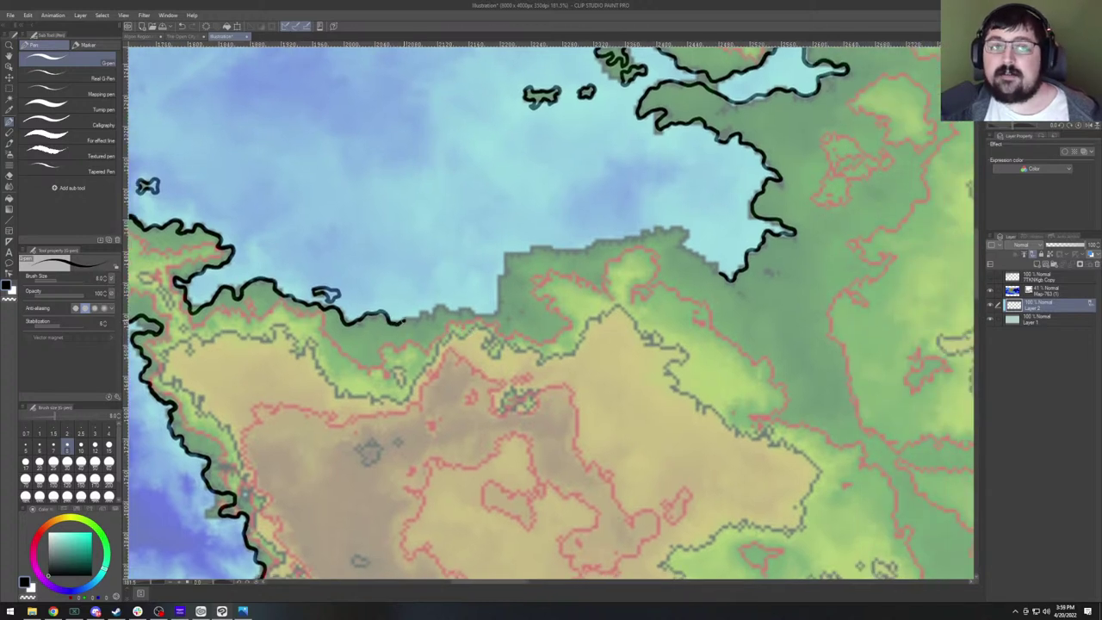
mouse_move(412, 320)
left_mouse_down()
mouse_move(447, 305)
mouse_move(488, 313)
mouse_move(525, 274)
mouse_move(544, 283)
left_mouse_up()
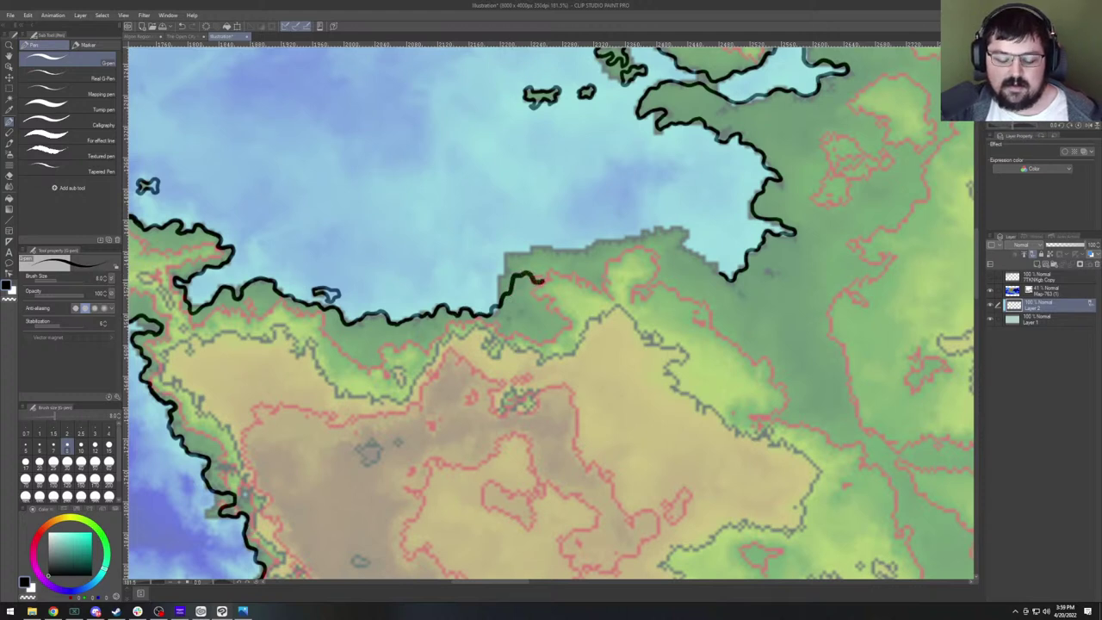
left_click_drag(615, 283, 442, 363)
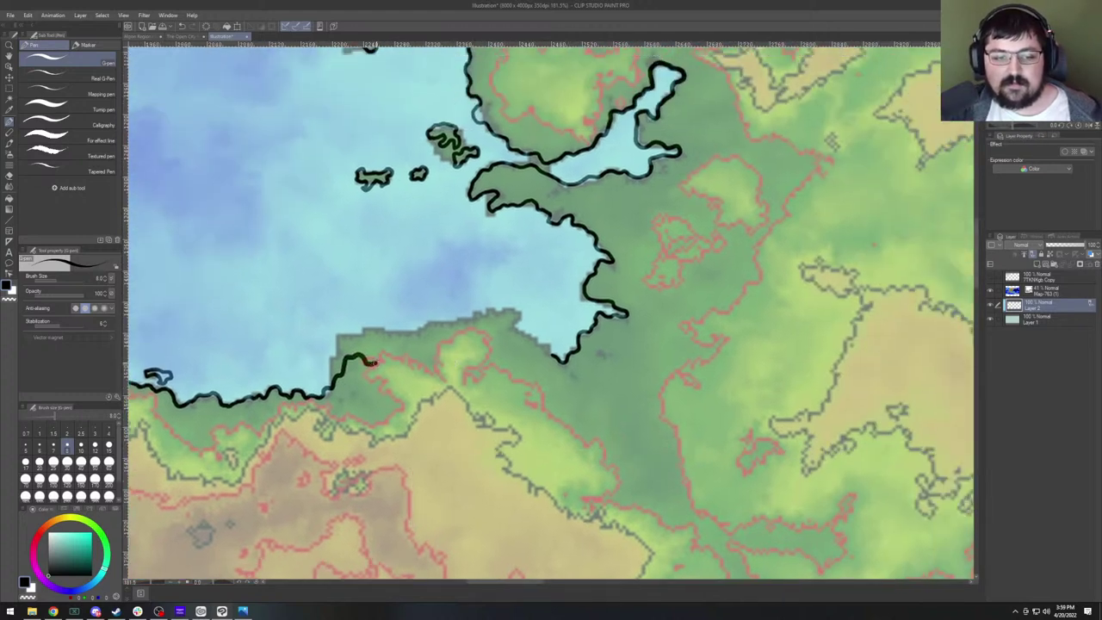
left_click_drag(372, 362, 443, 328)
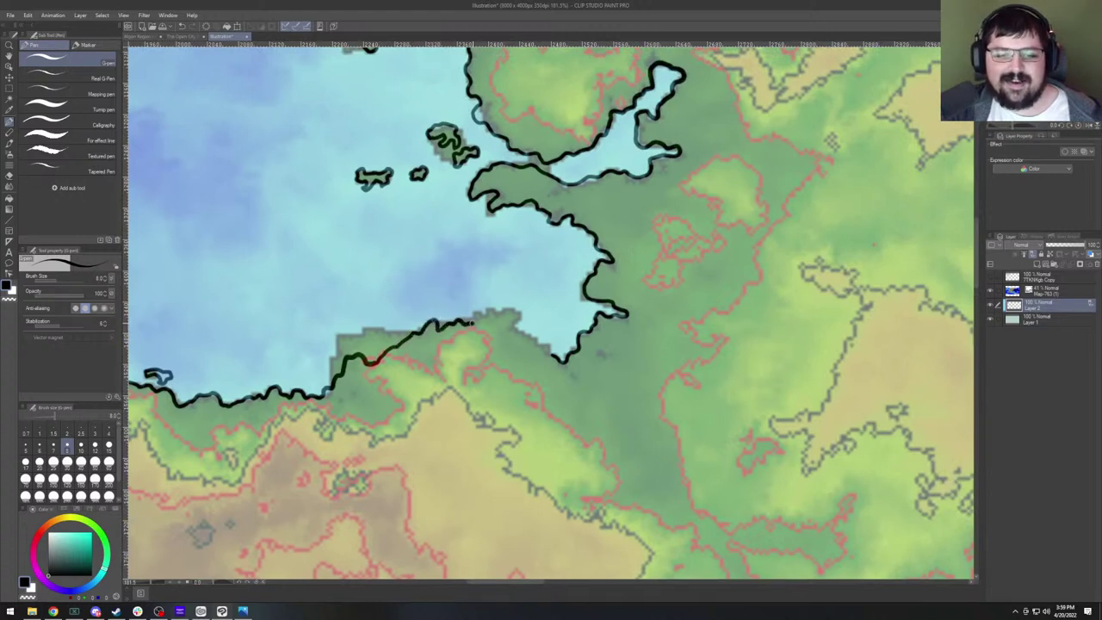
mouse_move(491, 311)
left_mouse_down()
mouse_move(514, 311)
mouse_move(517, 332)
mouse_move(549, 354)
left_mouse_up()
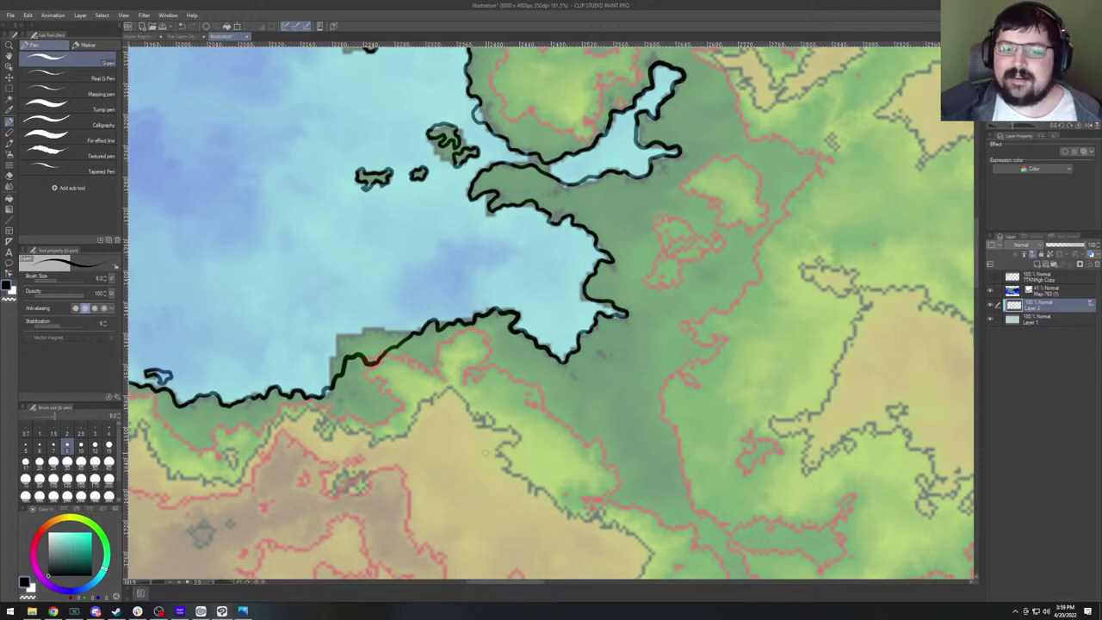
Ink the main continent's northwestern coast from the green shore north around the pointed headland and brown spit to the edge of the polar ice.
scroll(485, 452, "down", 10)
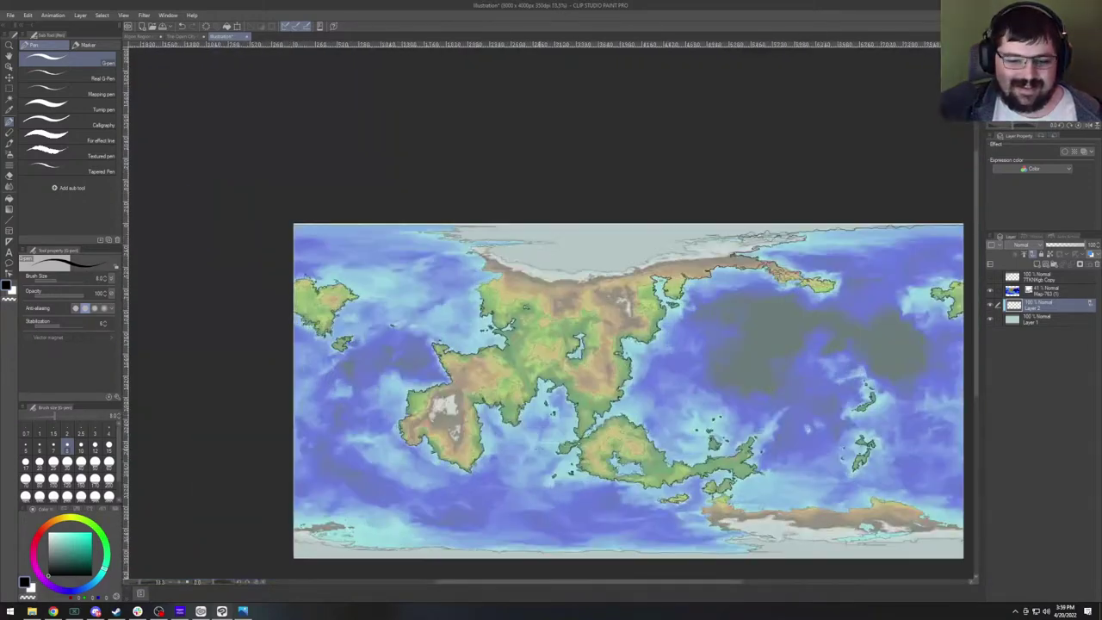
scroll(538, 487, "up", 3)
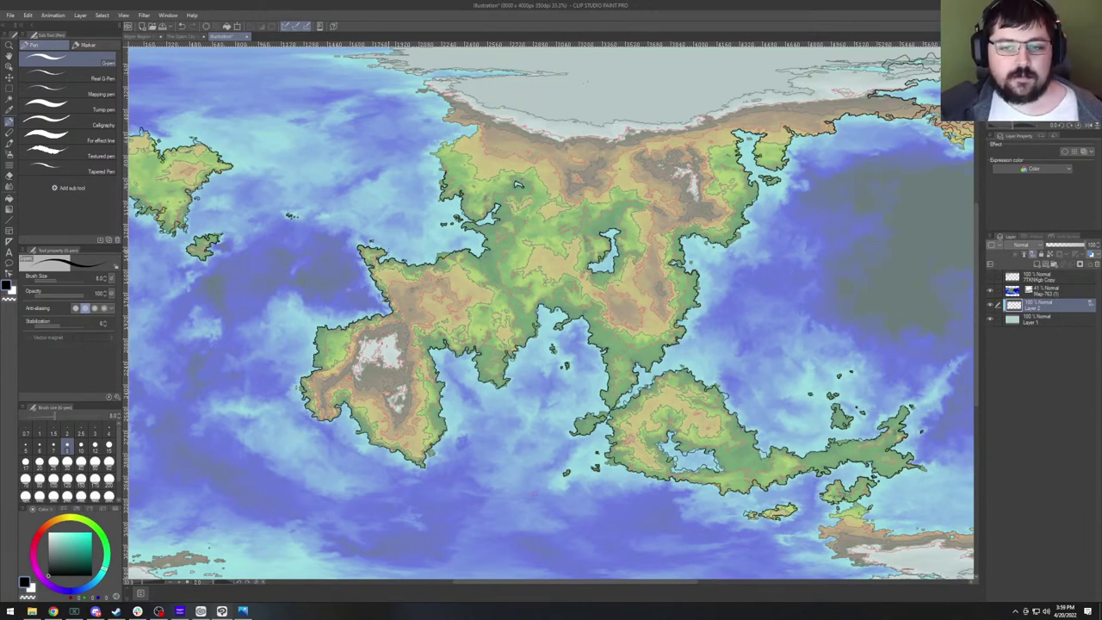
scroll(336, 164, "down", 3)
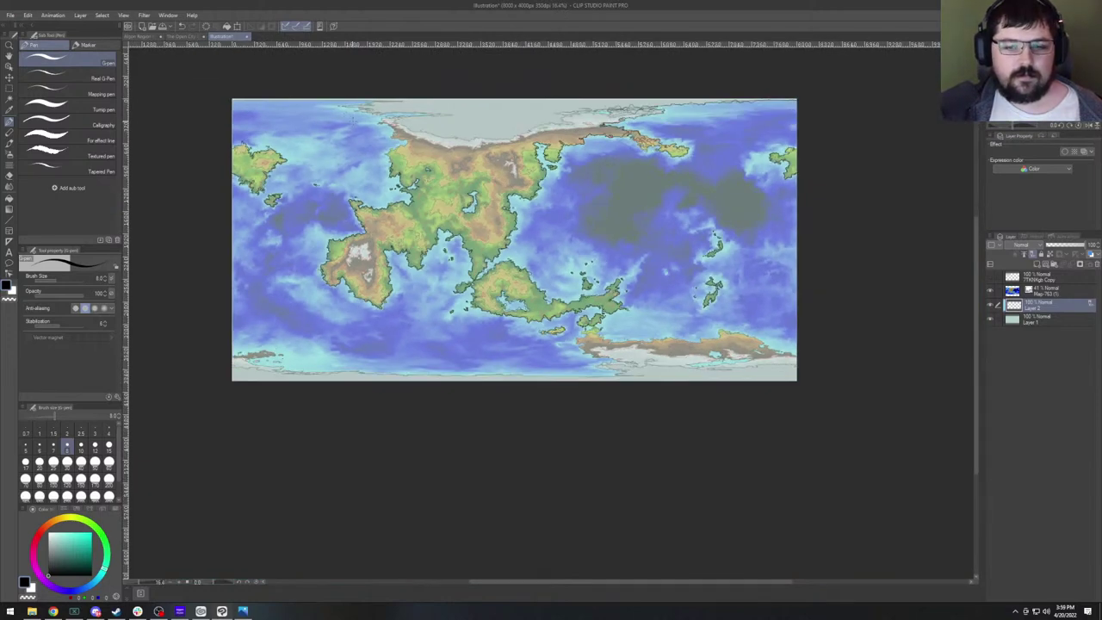
scroll(366, 112, "up", 5)
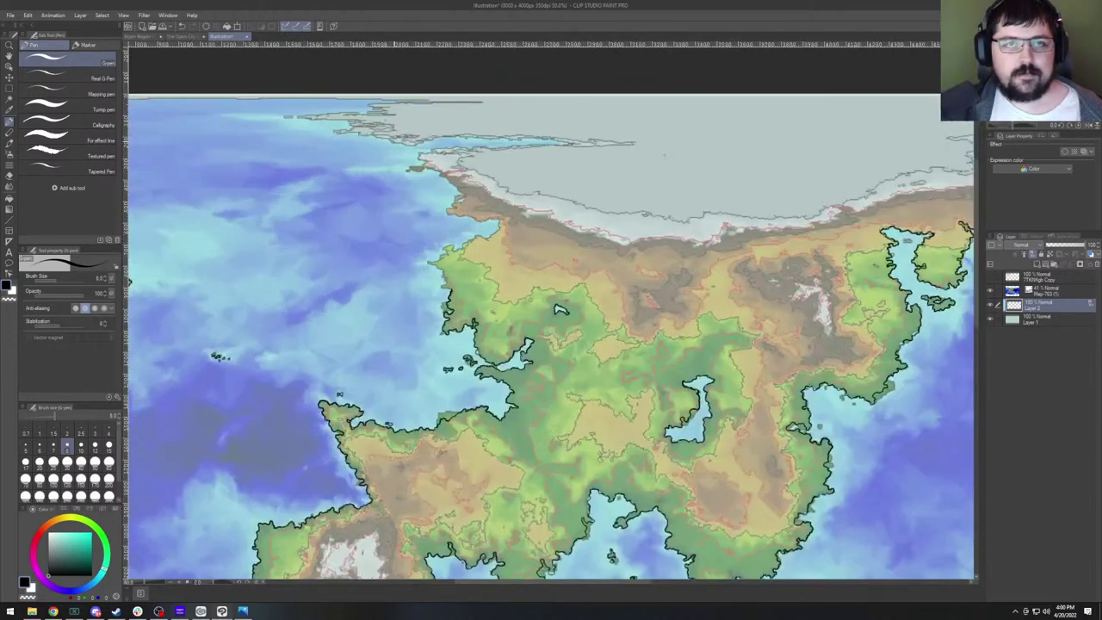
scroll(478, 358, "up", 3)
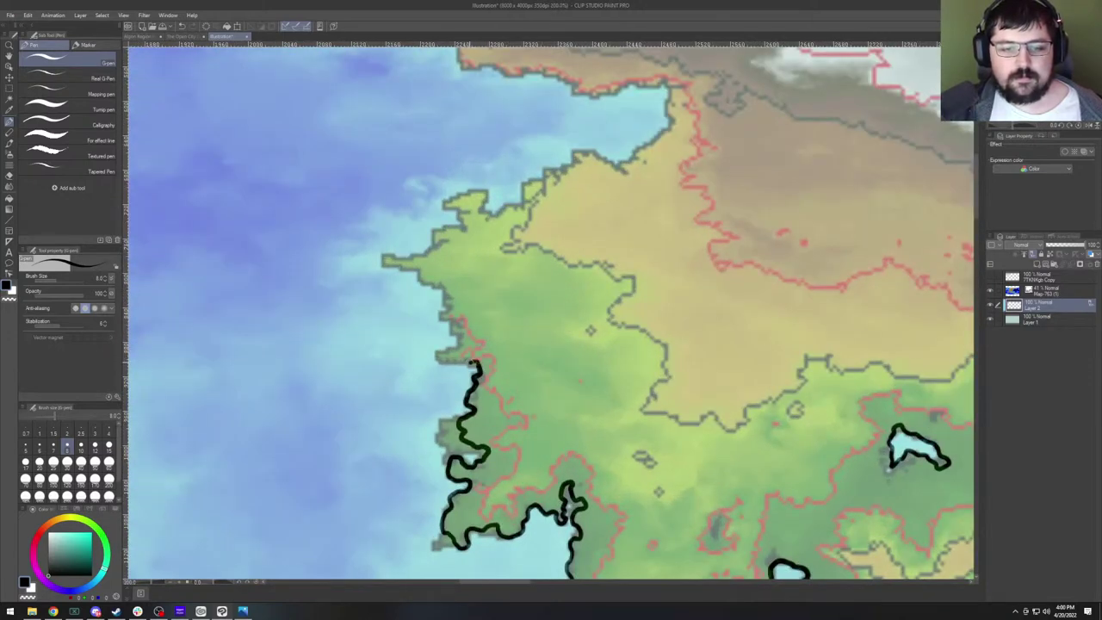
mouse_move(473, 362)
left_mouse_down()
mouse_move(446, 291)
mouse_move(422, 269)
mouse_move(440, 230)
mouse_move(473, 209)
mouse_move(498, 218)
left_mouse_up()
left_click_drag(574, 189, 401, 270)
mouse_move(324, 296)
left_mouse_down()
mouse_move(353, 269)
mouse_move(397, 254)
mouse_move(408, 232)
mouse_move(460, 248)
mouse_move(368, 354)
mouse_move(411, 322)
mouse_move(402, 273)
mouse_move(341, 278)
mouse_move(284, 252)
mouse_move(213, 246)
mouse_move(246, 218)
mouse_move(231, 215)
mouse_move(238, 205)
mouse_move(272, 190)
mouse_move(249, 154)
left_mouse_up()
mouse_move(249, 154)
left_mouse_down()
mouse_move(277, 188)
mouse_move(421, 260)
mouse_move(420, 283)
mouse_move(375, 233)
mouse_move(309, 190)
mouse_move(203, 200)
mouse_move(213, 181)
mouse_move(244, 177)
mouse_move(272, 279)
mouse_move(316, 270)
mouse_move(320, 238)
mouse_move(346, 231)
mouse_move(331, 318)
left_mouse_up()
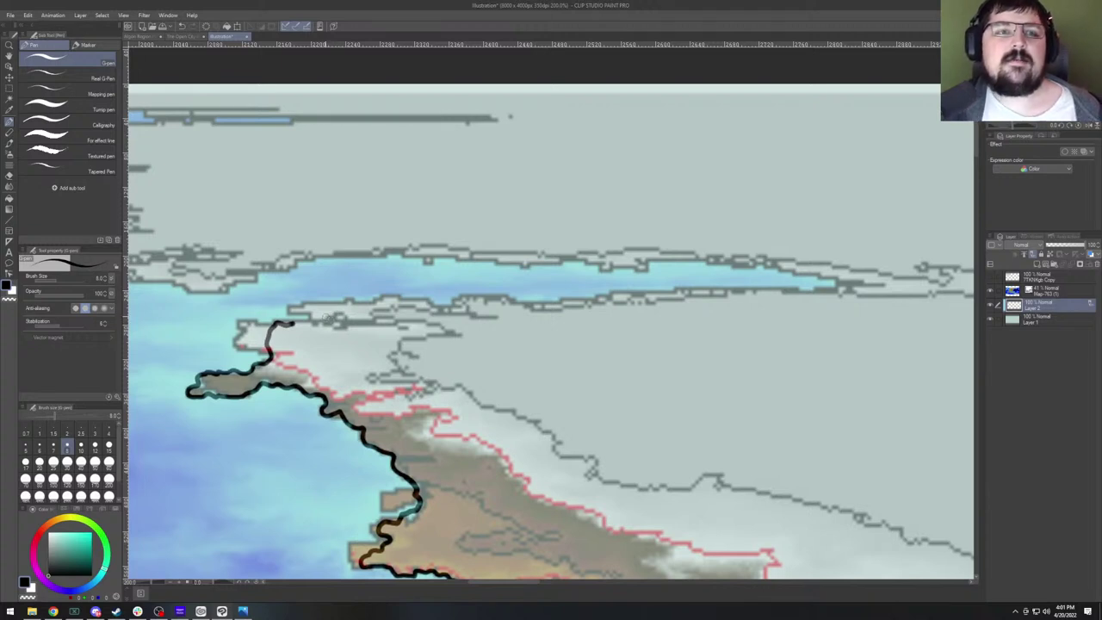
Ink both shores of the narrow inlet in the polar ice and the ice sheet's western edge up toward the map's northern border.
mouse_move(292, 323)
left_mouse_down()
mouse_move(349, 301)
mouse_move(334, 286)
mouse_move(234, 278)
mouse_move(320, 295)
mouse_move(347, 282)
left_mouse_up()
left_click_drag(414, 291, 337, 324)
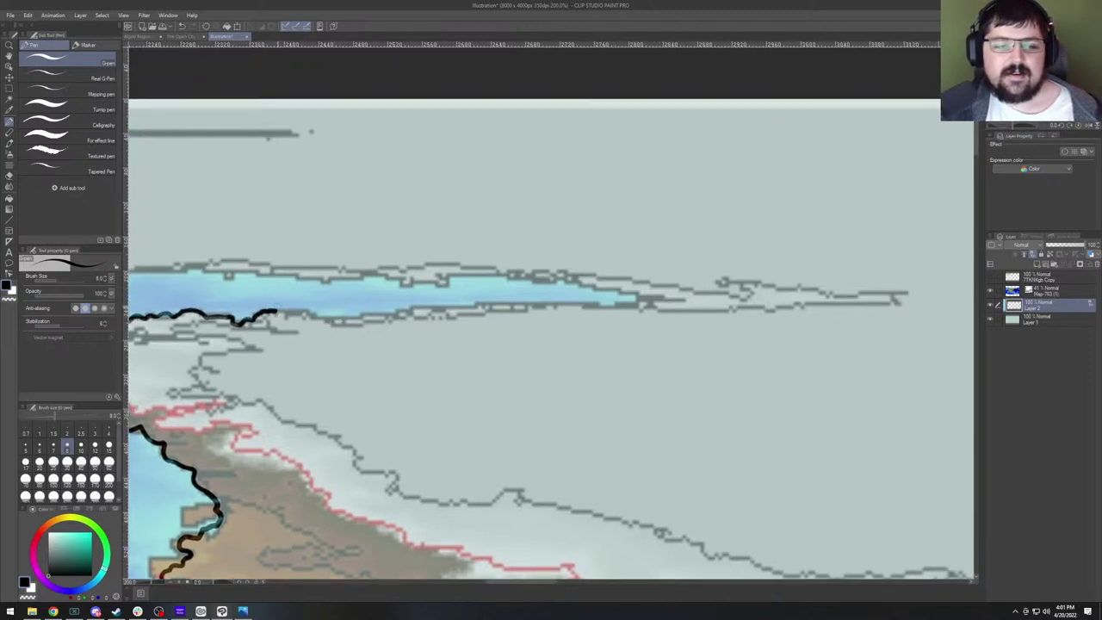
mouse_move(274, 311)
left_mouse_down()
mouse_move(353, 315)
mouse_move(356, 331)
mouse_move(391, 315)
mouse_move(370, 335)
mouse_move(284, 335)
mouse_move(317, 317)
mouse_move(342, 331)
mouse_move(354, 317)
mouse_move(287, 297)
mouse_move(248, 299)
mouse_move(548, 329)
mouse_move(423, 330)
mouse_move(408, 324)
mouse_move(591, 328)
mouse_move(495, 336)
mouse_move(412, 370)
mouse_move(359, 337)
mouse_move(324, 335)
left_mouse_up()
left_click_drag(294, 296, 635, 329)
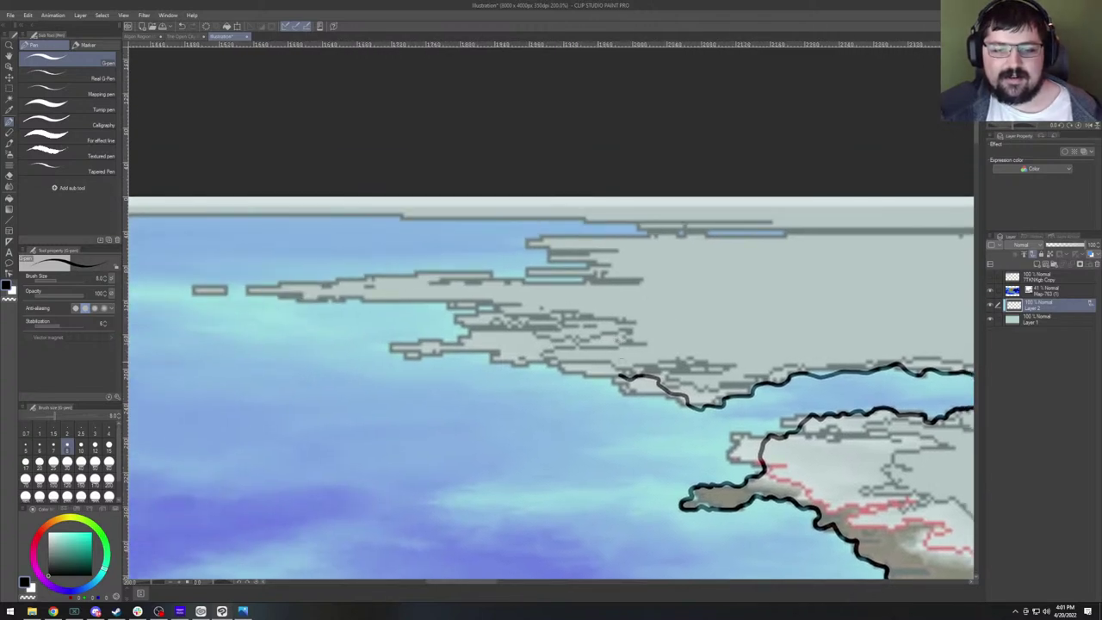
mouse_move(617, 377)
left_mouse_down()
mouse_move(459, 346)
mouse_move(469, 287)
mouse_move(521, 280)
mouse_move(535, 254)
mouse_move(455, 229)
left_mouse_up()
left_click_drag(367, 270, 546, 287)
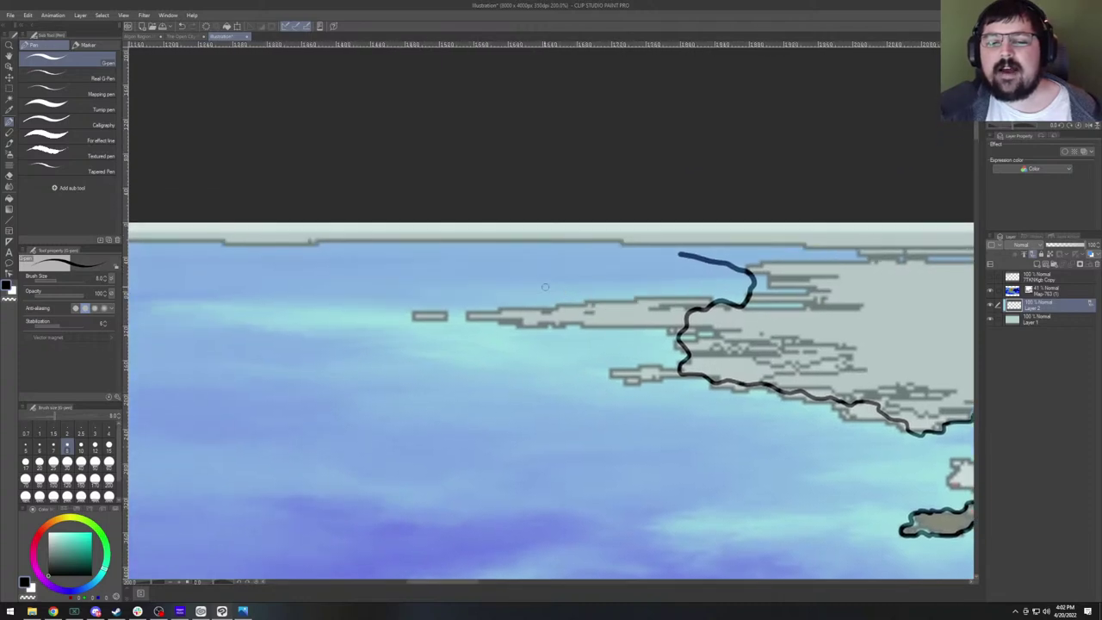
Ink the thin polar ice strip along the map's northern border from the northwest corner east to the ice sheet's inked edge.
scroll(551, 400, "down", 3)
left_click_drag(551, 430, 654, 370)
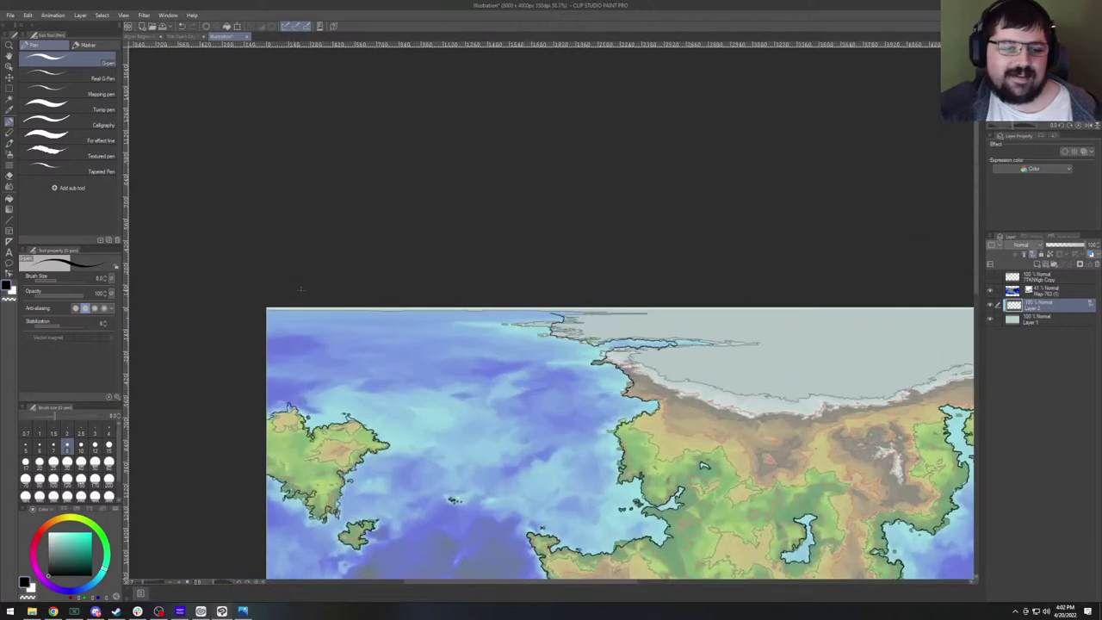
scroll(314, 294, "up", 1)
scroll(314, 294, "up", 1)
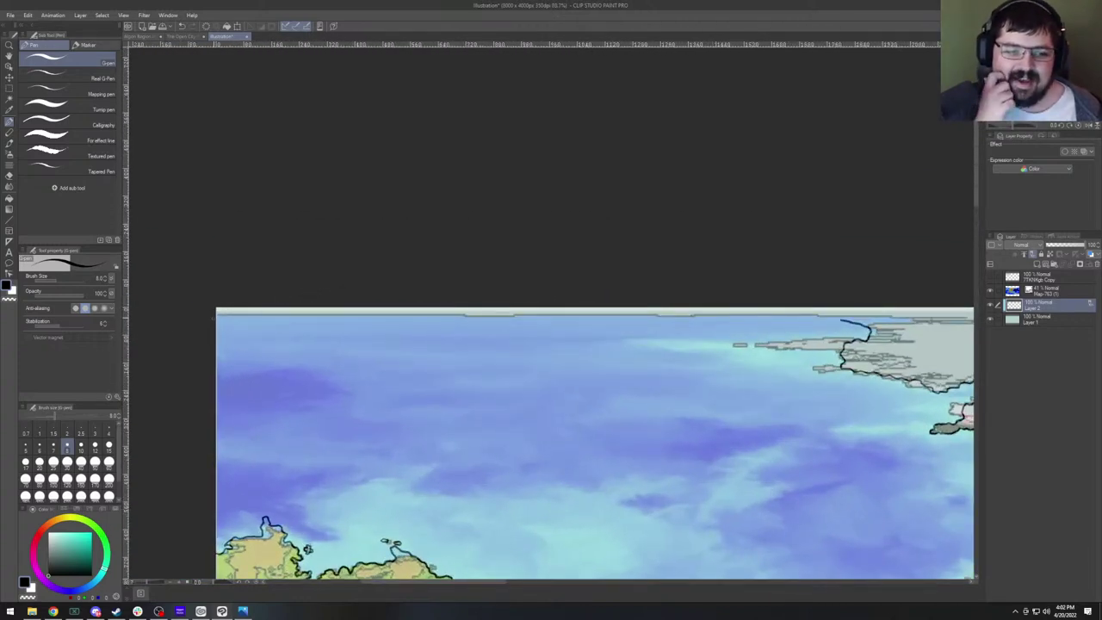
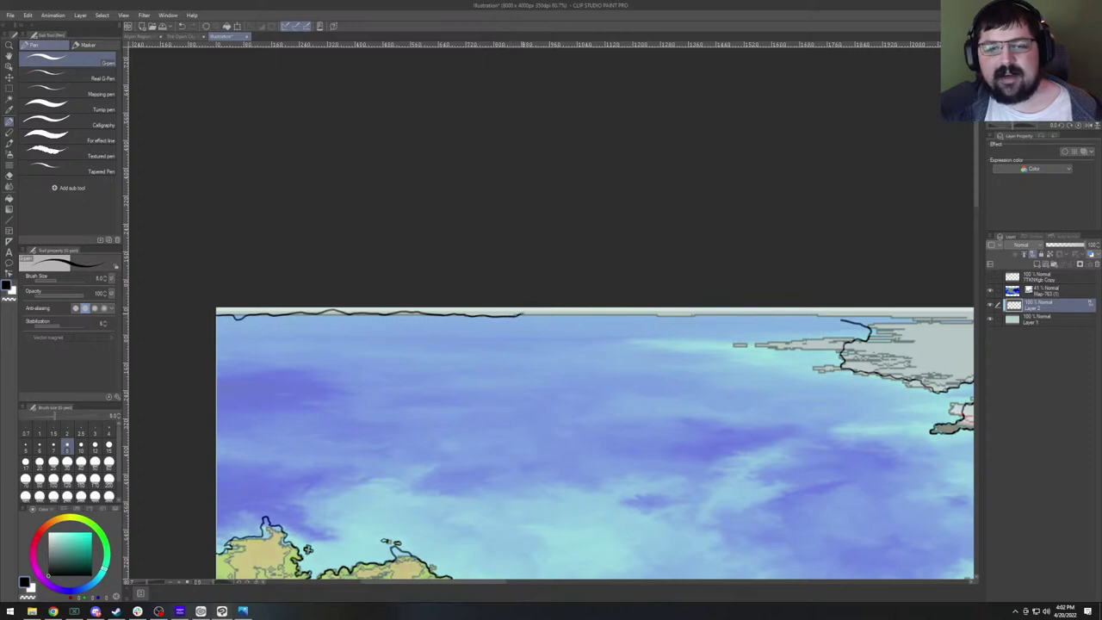
left_click_drag(554, 338, 374, 347)
key("e")
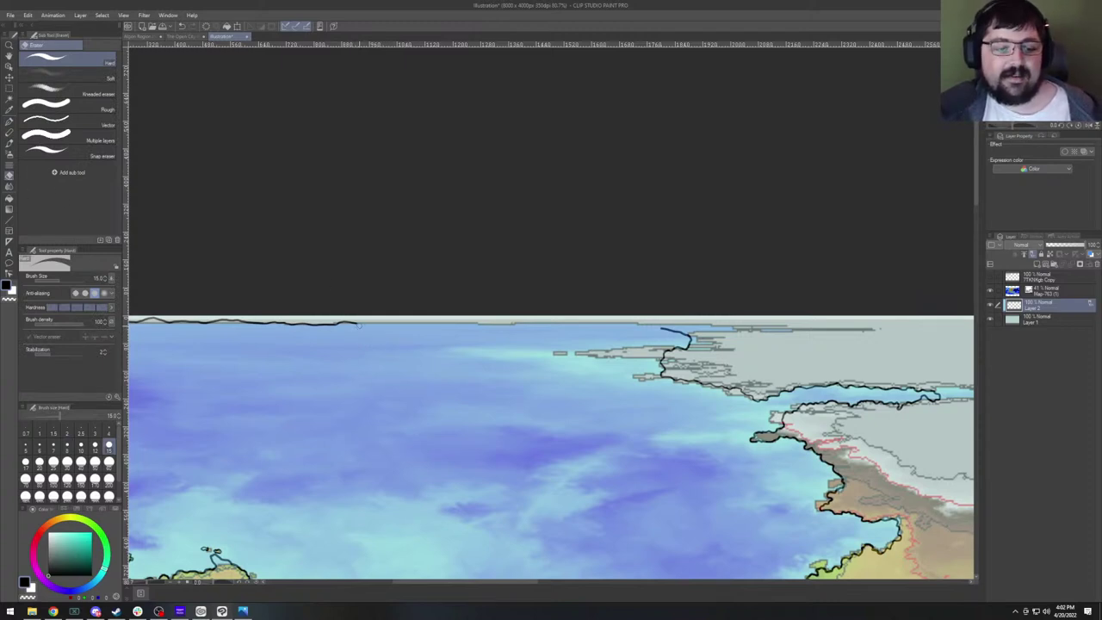
left_click(9, 121)
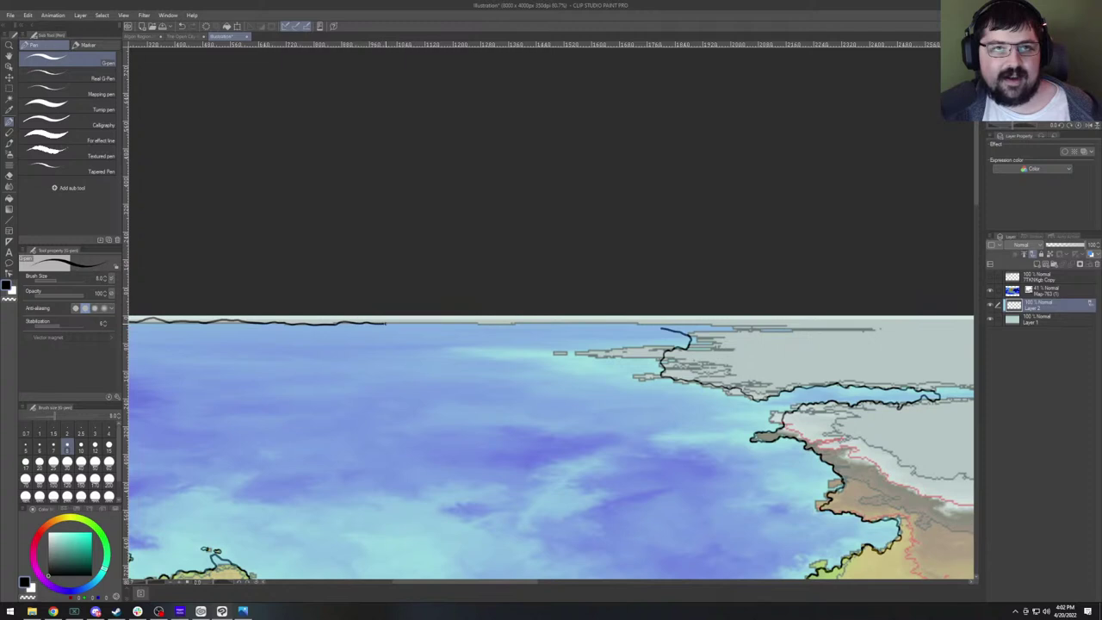
left_click_drag(406, 323, 477, 323)
left_click_drag(551, 448, 454, 458)
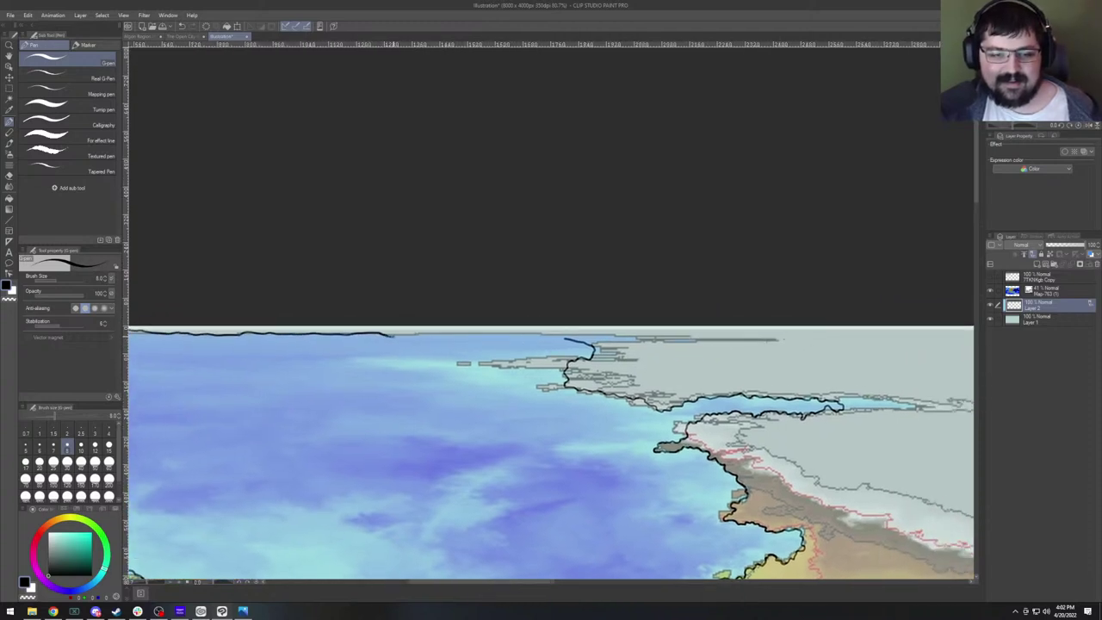
left_click_drag(401, 333, 556, 339)
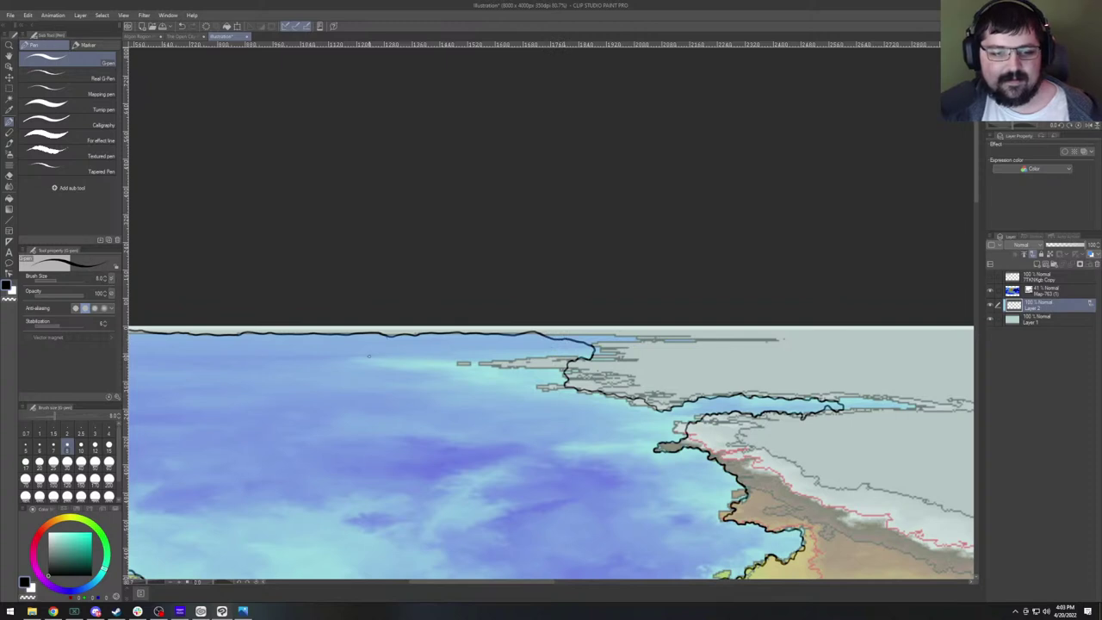
key("e")
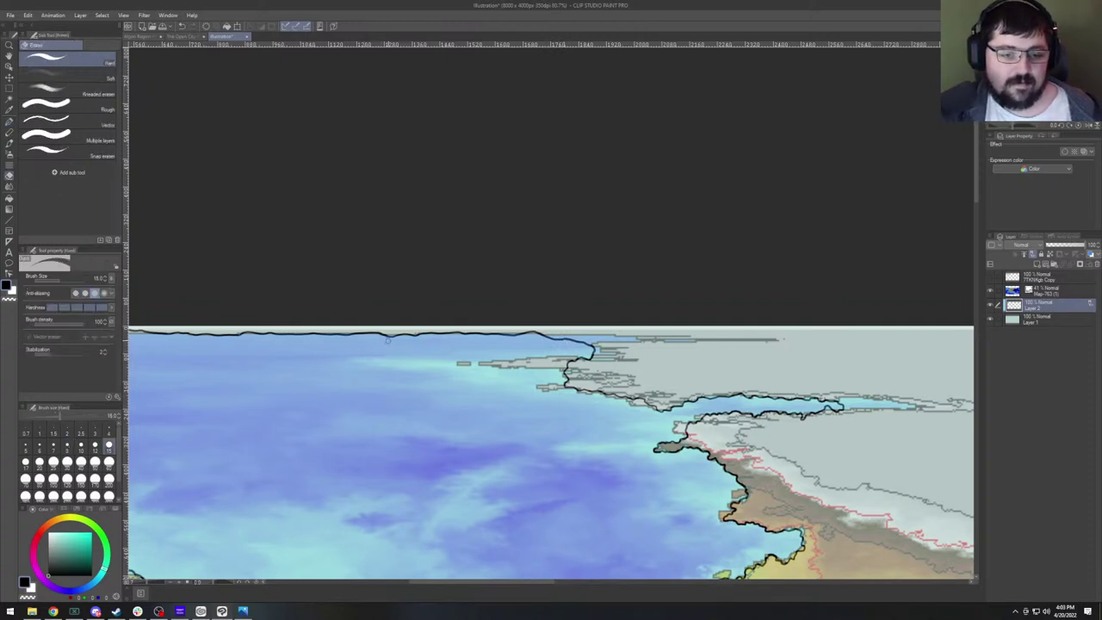
key("p")
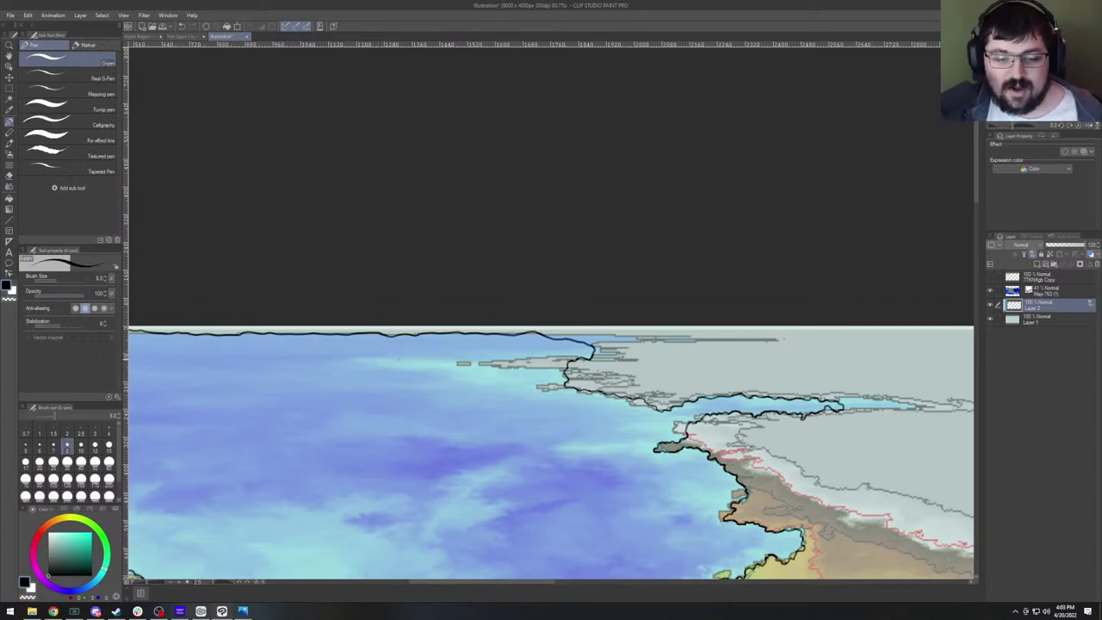
scroll(404, 360, "down", 2)
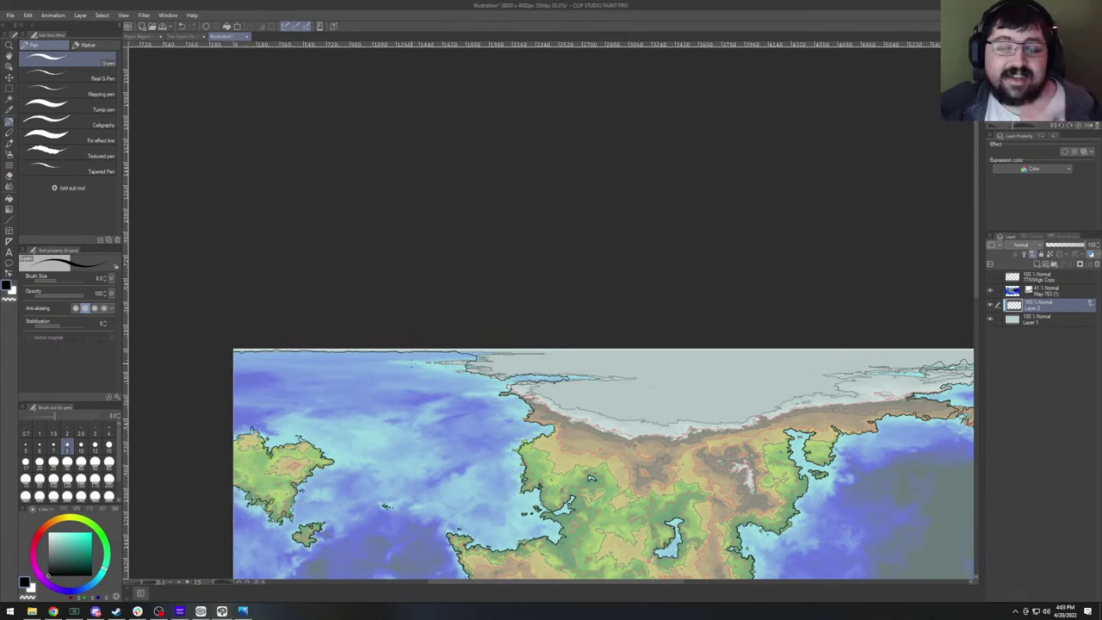
scroll(412, 363, "down", 4)
key("ctrl+0")
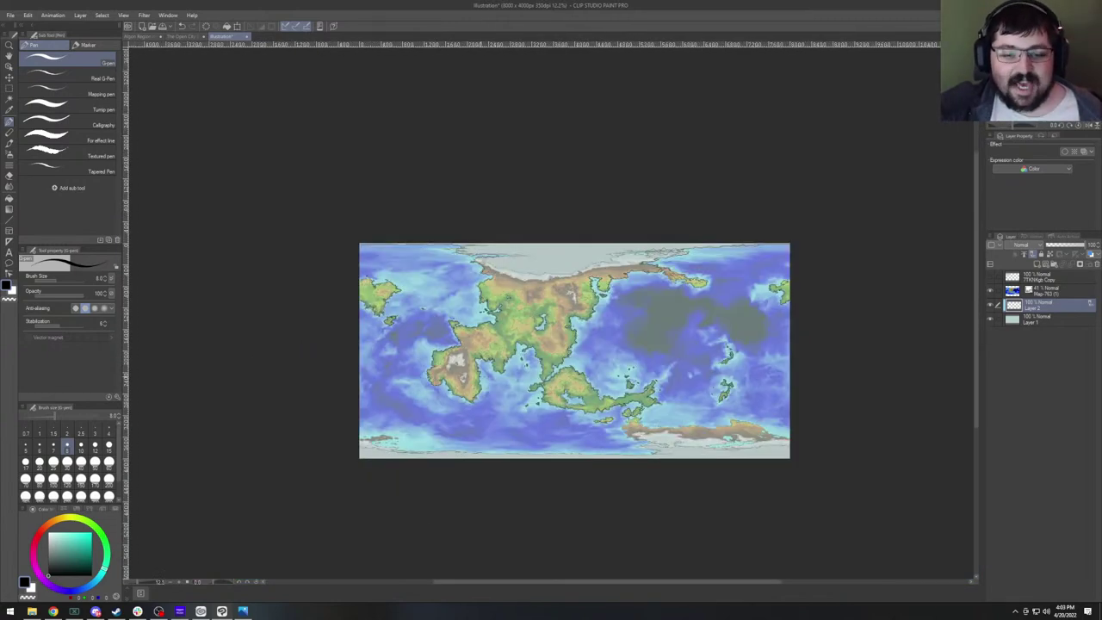
scroll(483, 368, "up", 2)
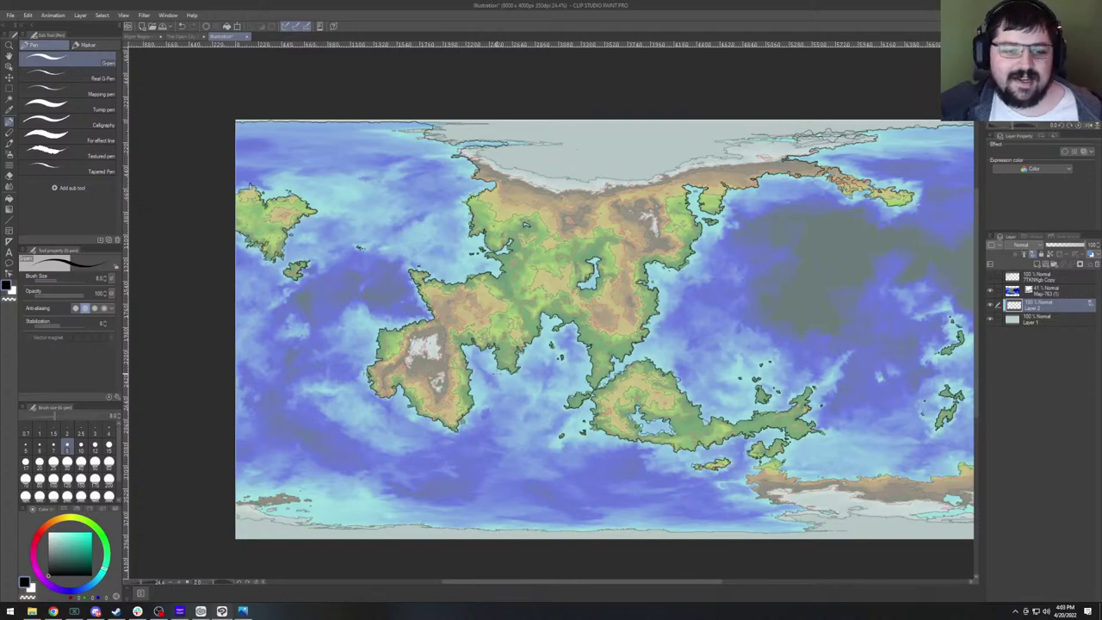
Ink the outline of the small green islet just off the southwestern landmass's southeastern tip.
scroll(422, 353, "up", 3)
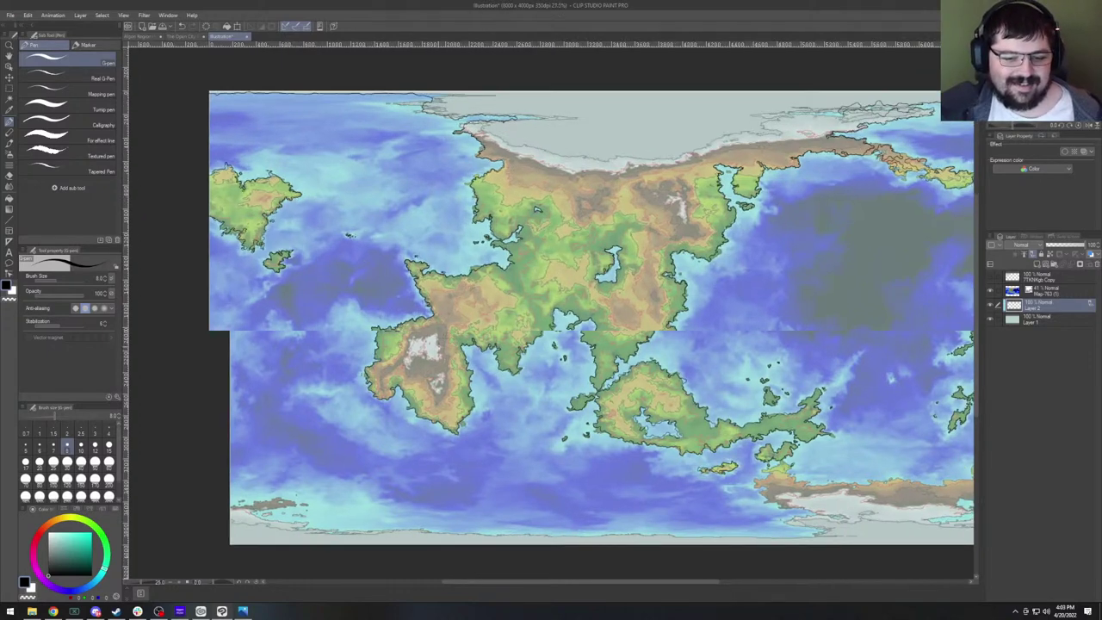
scroll(421, 353, "down", 4)
scroll(458, 407, "up", 6)
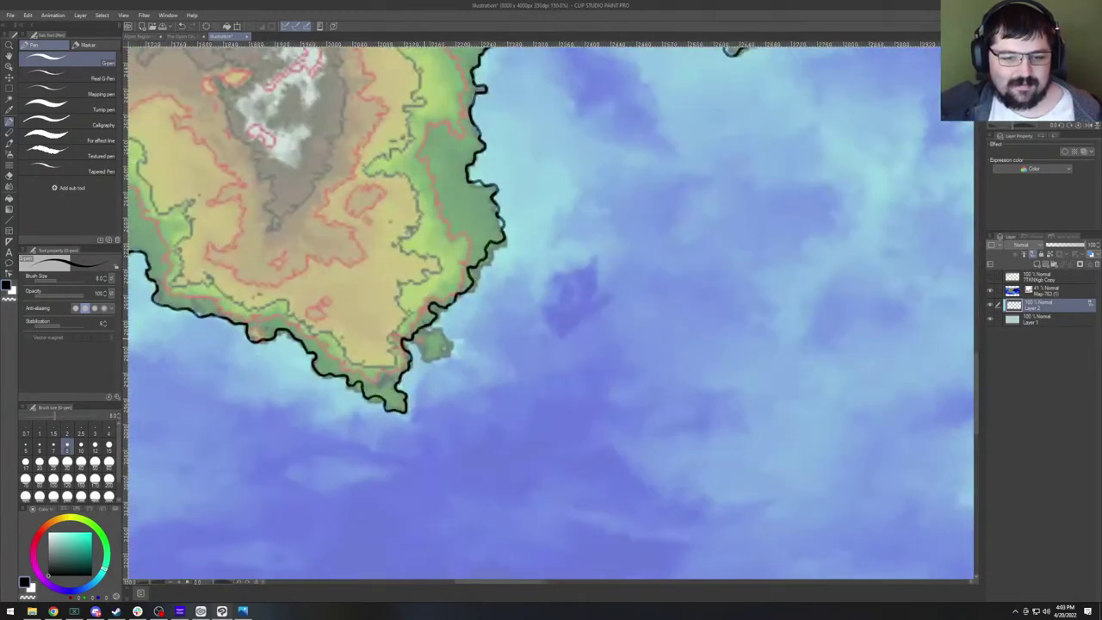
mouse_move(418, 336)
left_mouse_down()
mouse_move(428, 361)
mouse_move(456, 347)
mouse_move(421, 336)
left_mouse_up()
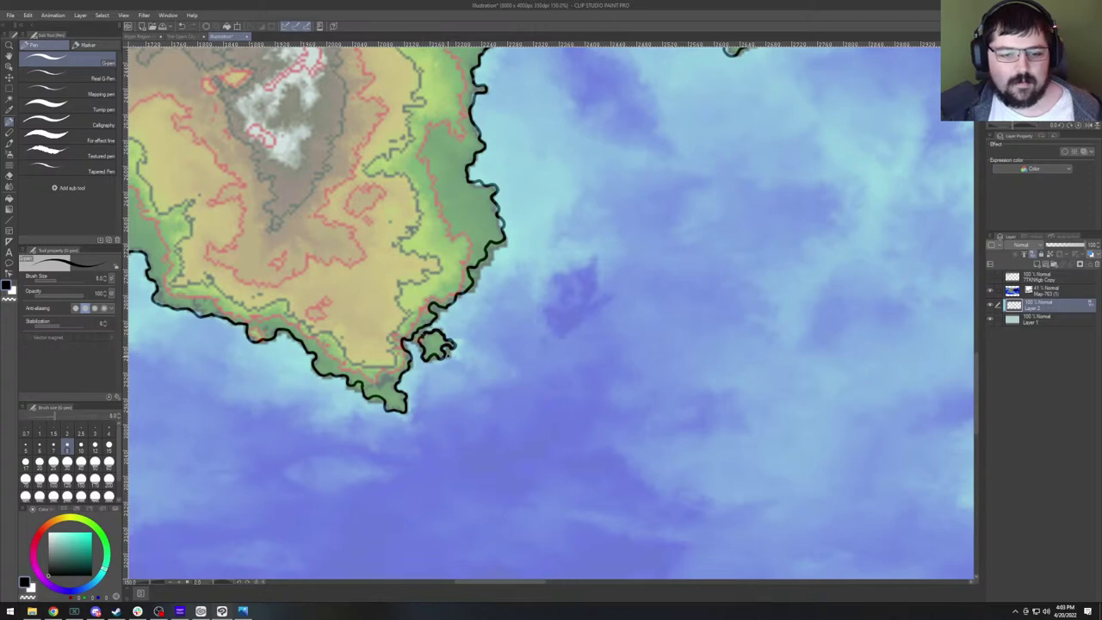
Inspect the inked coastlines across the whole map with the coloured reference map hidden, and show the reference map again.
scroll(450, 352, "down", 15)
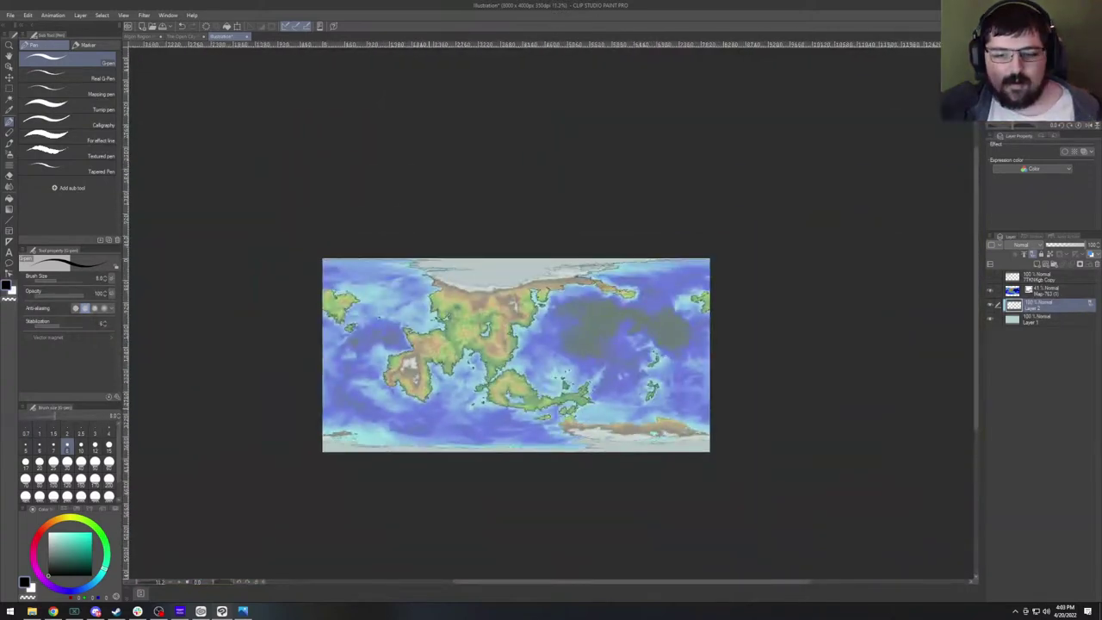
scroll(459, 407, "up", 2)
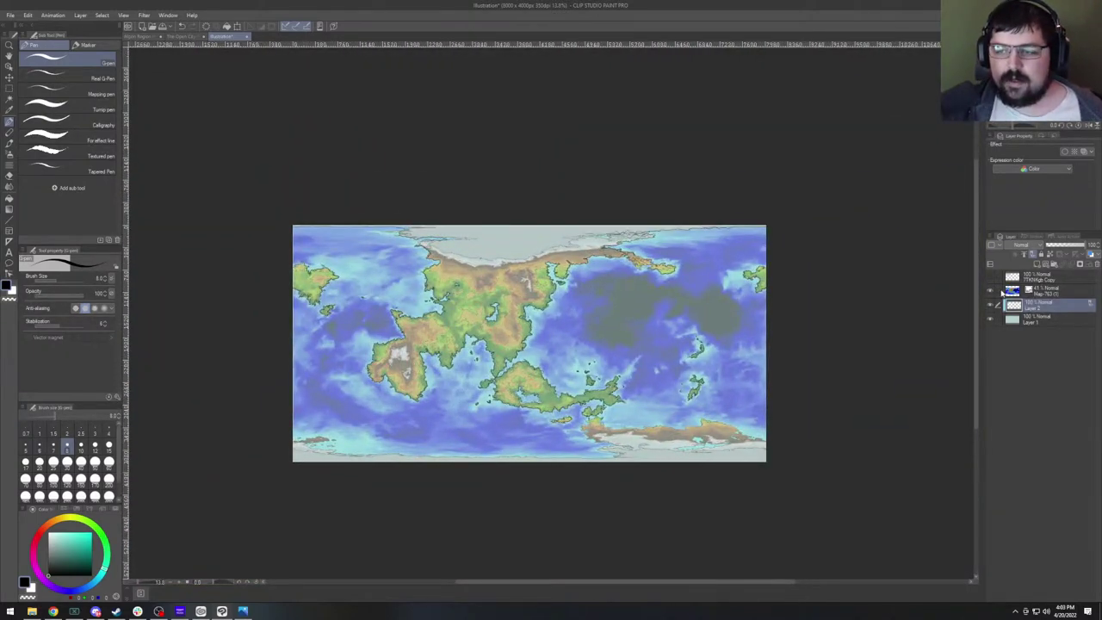
left_click(990, 293)
scroll(633, 371, "up", 1)
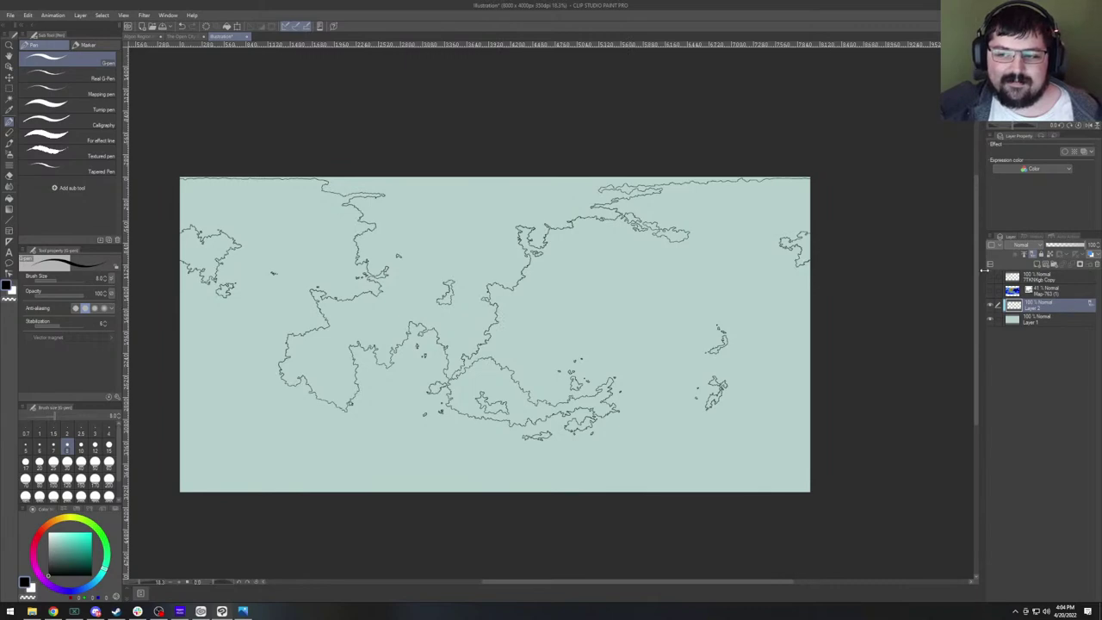
left_click(990, 290)
scroll(524, 412, "down", 1)
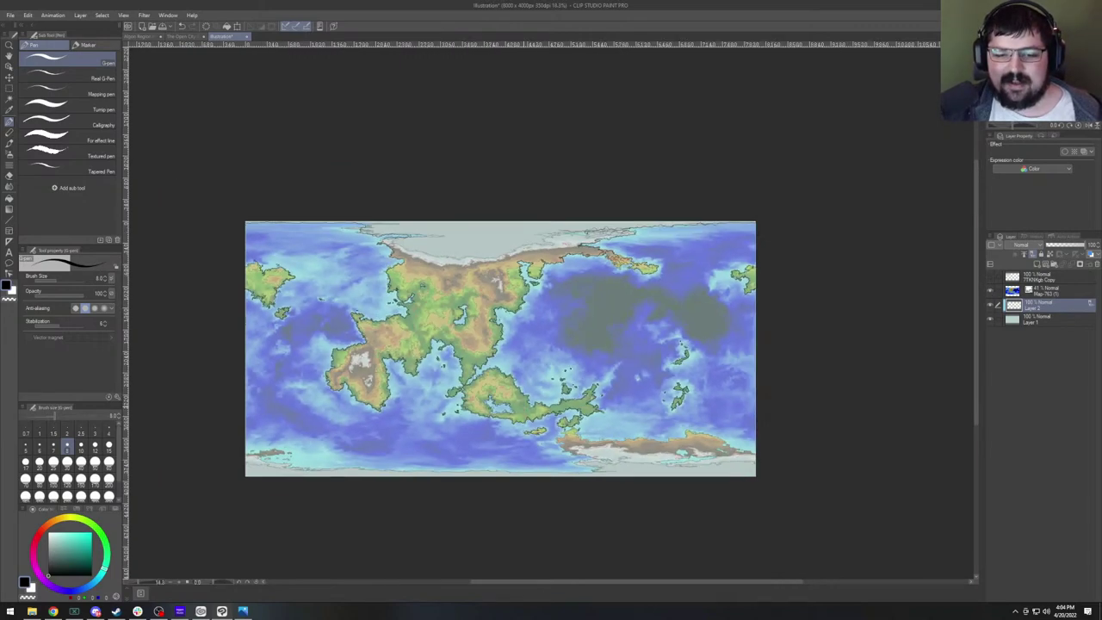
scroll(504, 430, "down", 2)
scroll(505, 431, "up", 3)
scroll(505, 431, "down", 3)
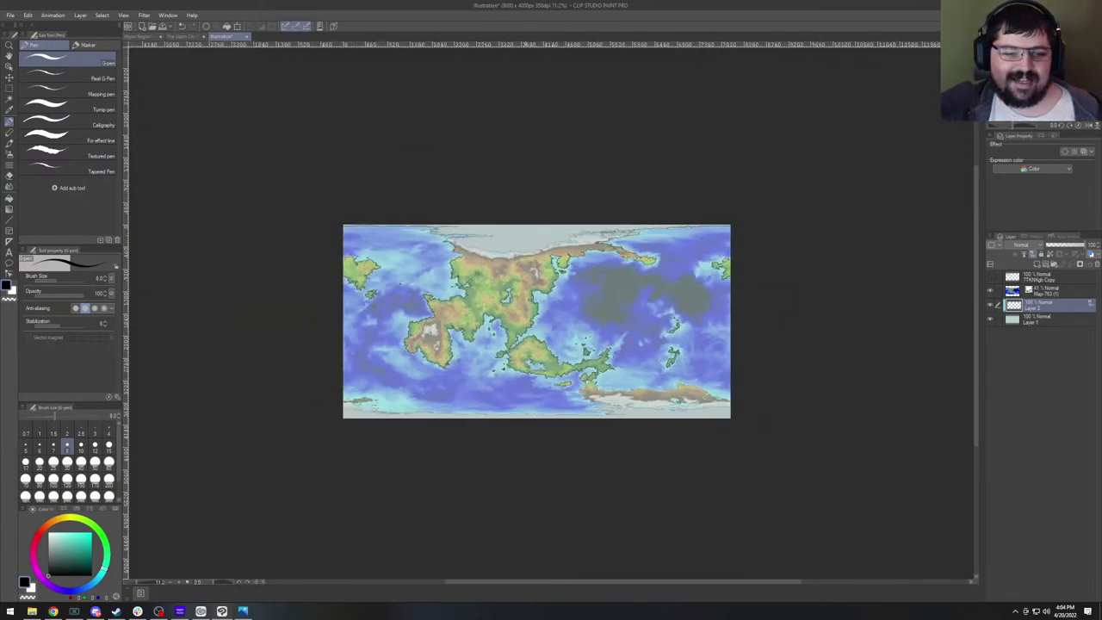
Ink the outlines of the long brown polar island near the map's southwest corner and the small islet off its eastern end.
scroll(350, 412, "up", 5)
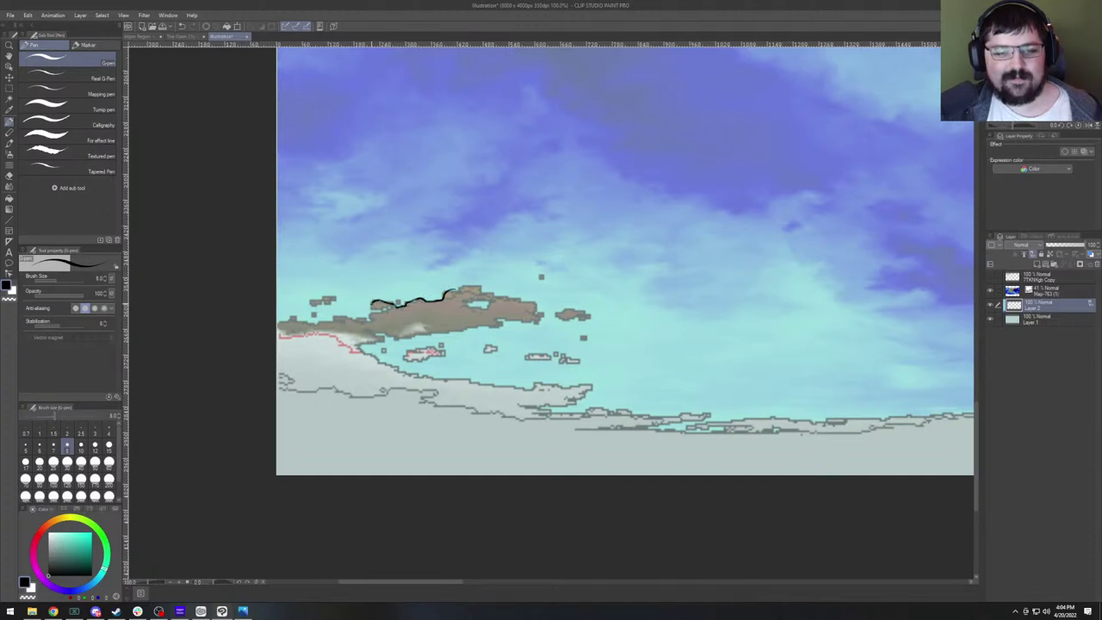
mouse_move(384, 307)
left_mouse_down()
mouse_move(345, 323)
mouse_move(410, 340)
mouse_move(539, 320)
mouse_move(536, 302)
mouse_move(484, 292)
left_mouse_up()
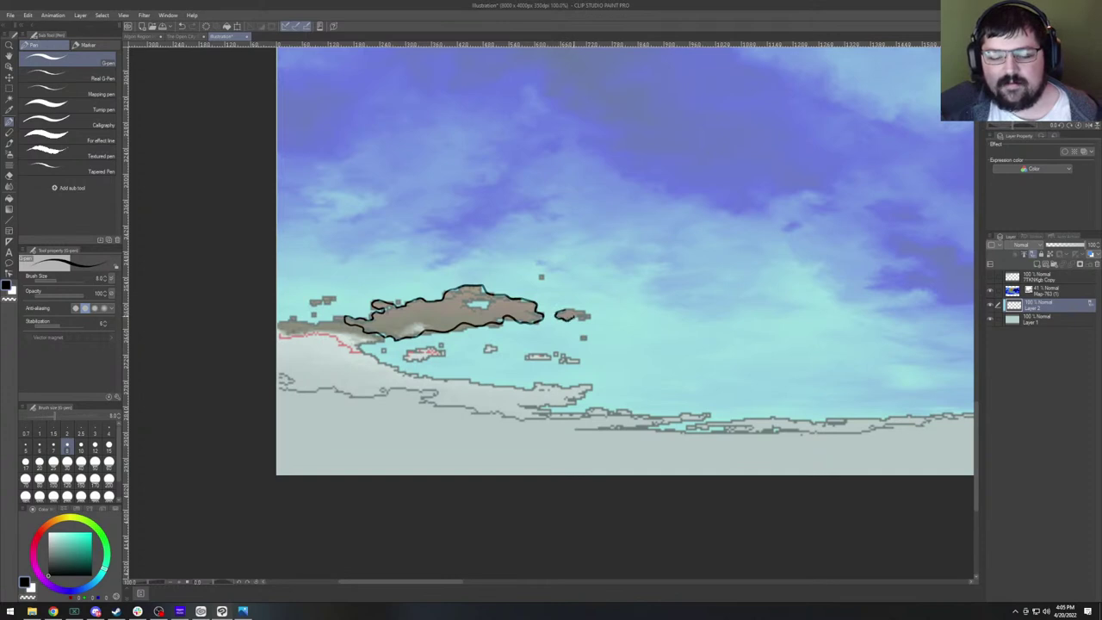
left_click_drag(585, 319, 571, 309)
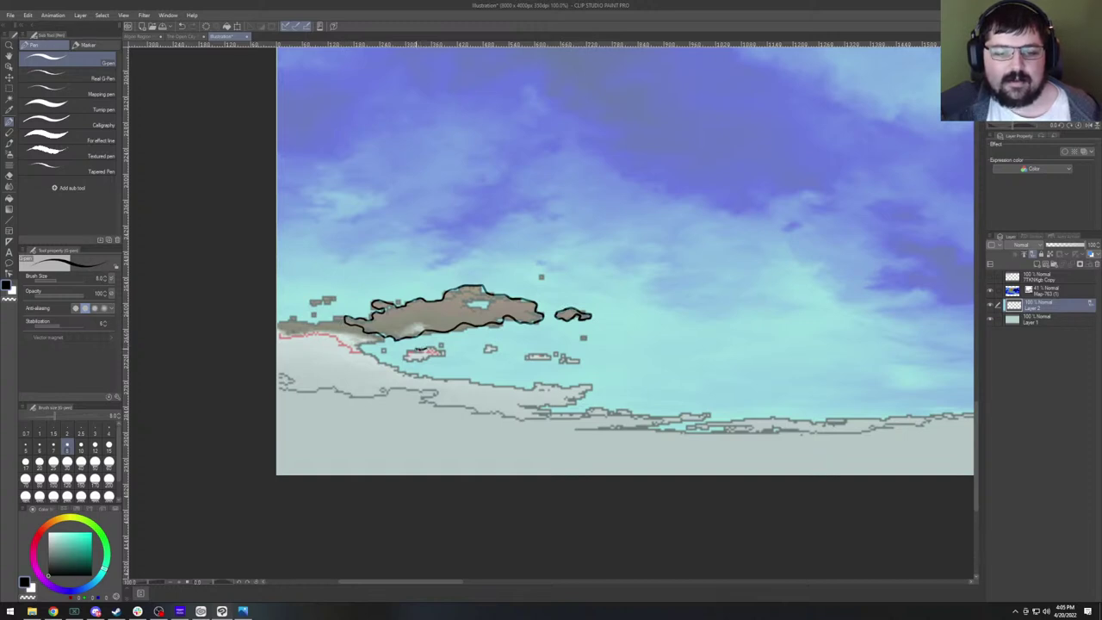
Ink the three small ice islets south of the brown island, the islet northwest of it and the brown shore to the map's western border.
mouse_move(404, 356)
left_mouse_down()
mouse_move(417, 362)
mouse_move(434, 349)
left_mouse_up()
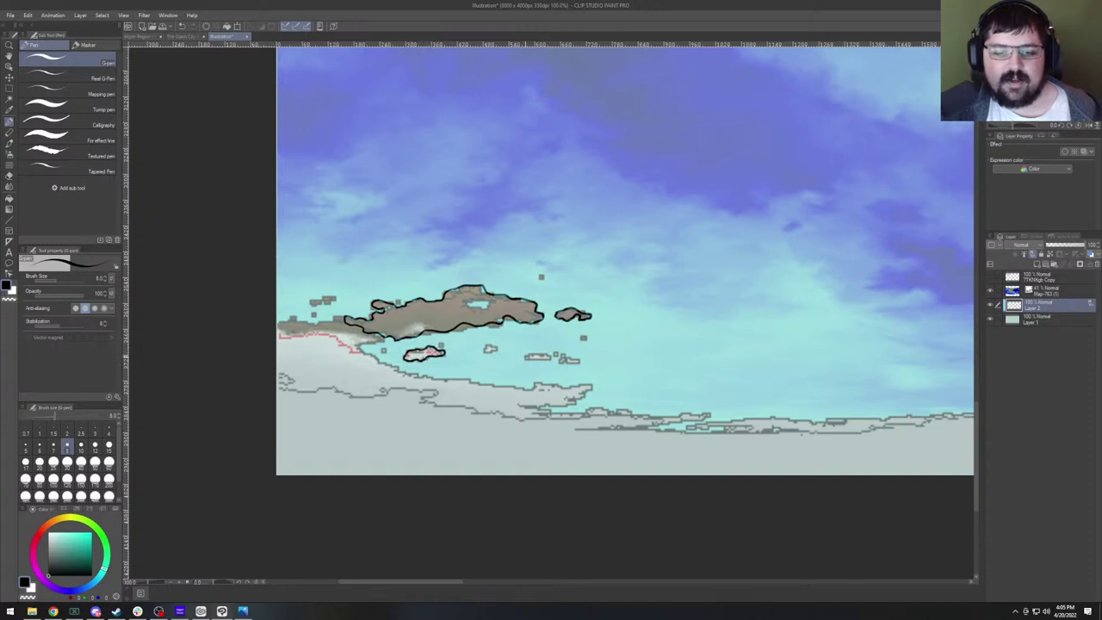
left_click_drag(527, 358, 548, 353)
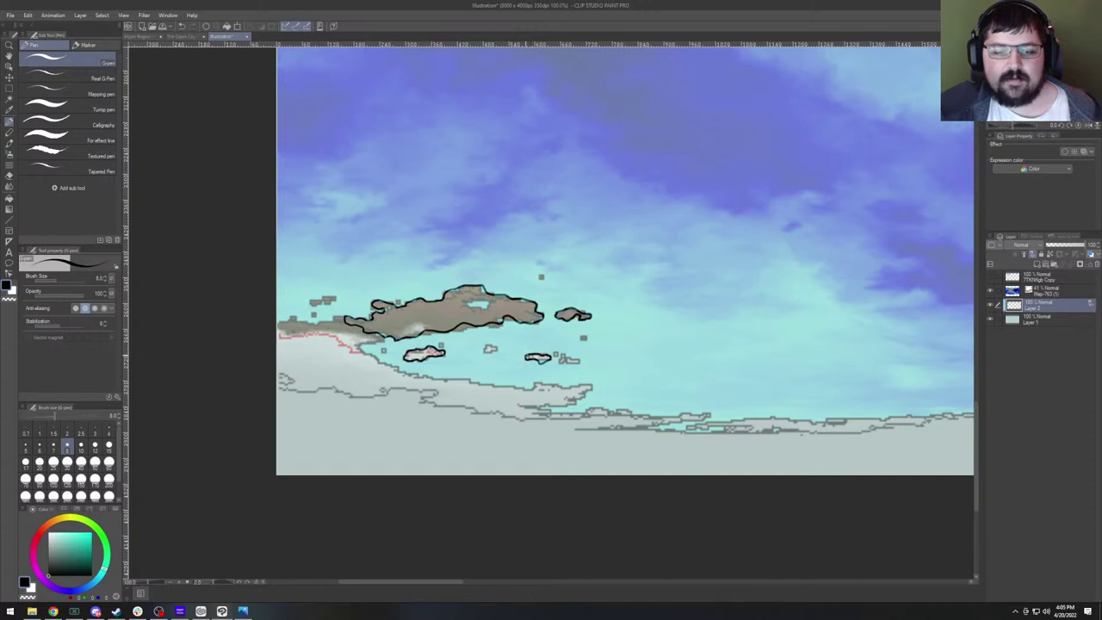
left_click_drag(480, 354, 497, 352)
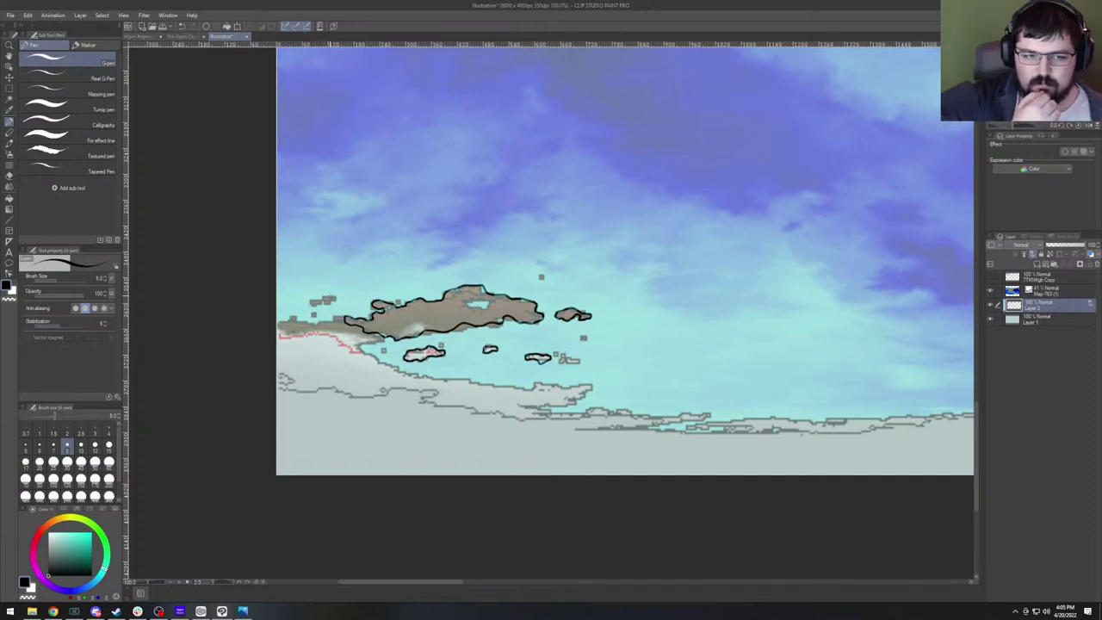
left_click_drag(319, 298, 329, 296)
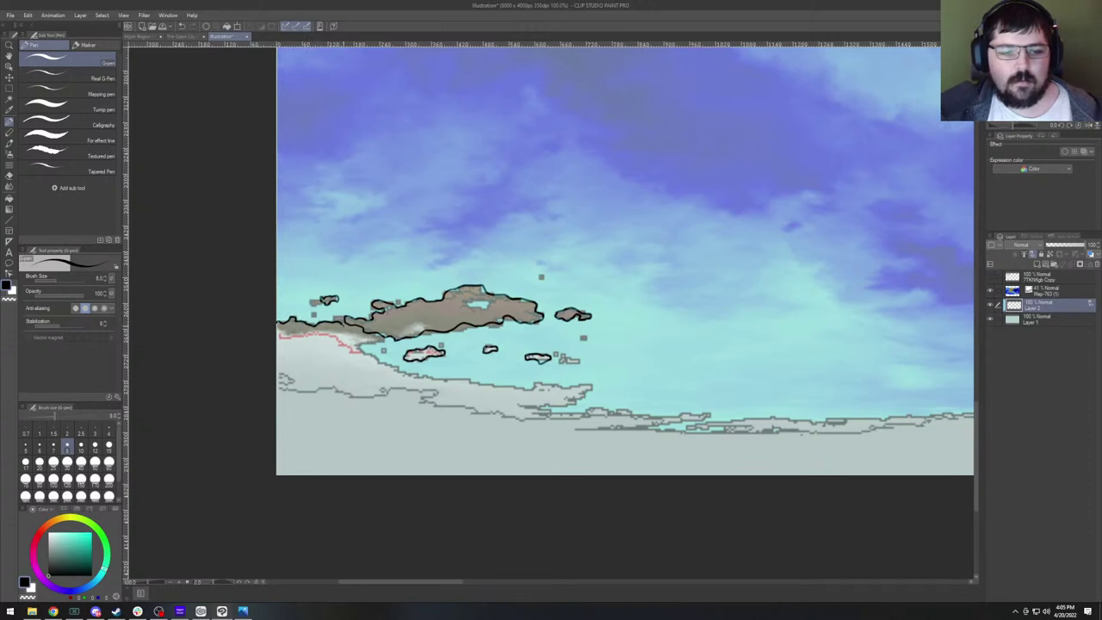
Ink the southern ice sheet's shore from the brown island's western end southeast along the white ice edge.
left_click_drag(343, 323, 365, 342)
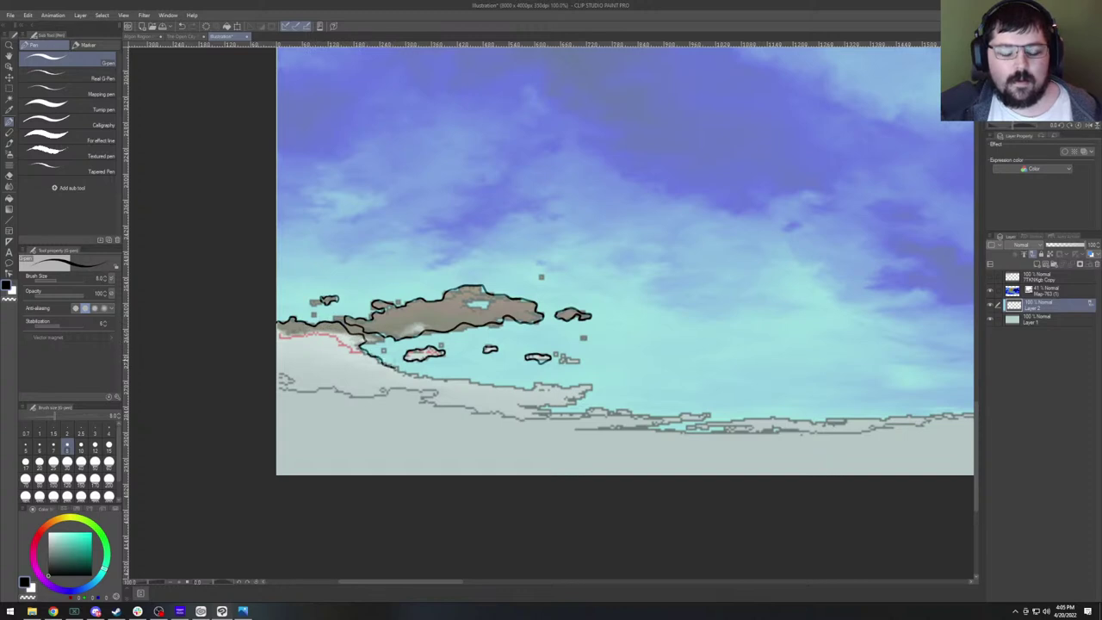
left_click_drag(380, 359, 210, 284)
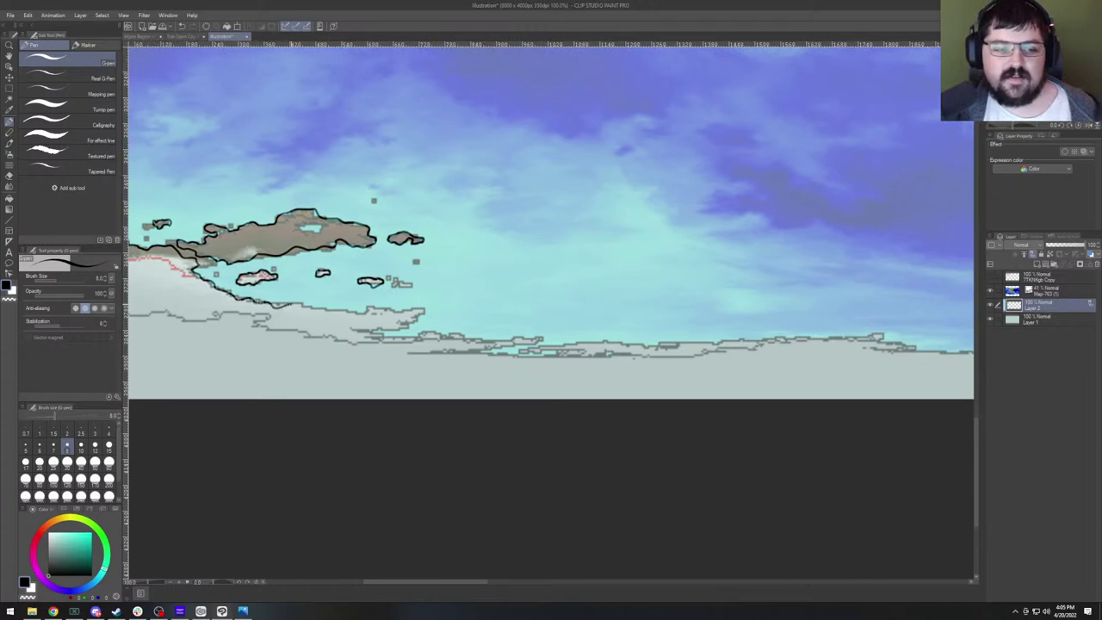
left_click_drag(300, 304, 307, 305)
left_click_drag(314, 307, 343, 312)
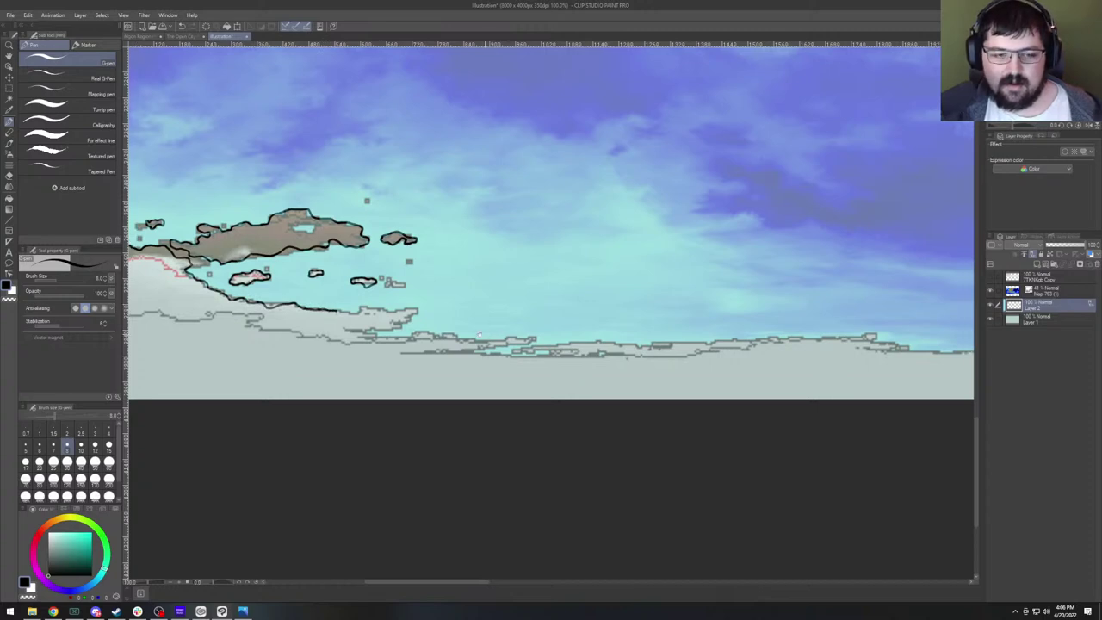
left_click_drag(551, 216, 426, 203)
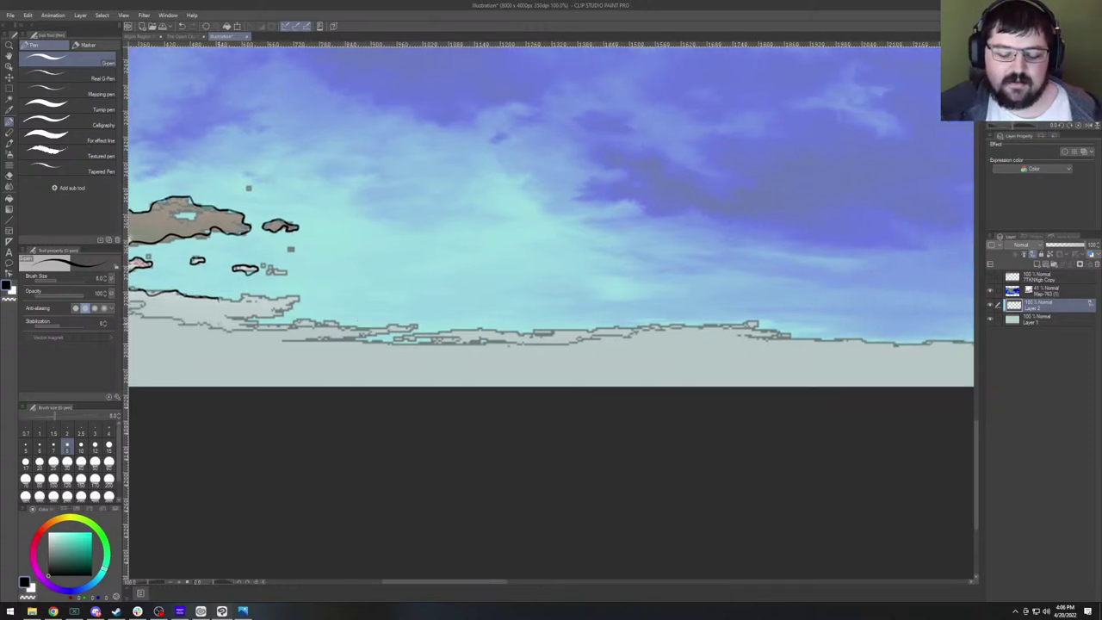
Continue the southern ice sheet's ink line east past the white ice spit and along the jagged, layered ice edge.
key("e")
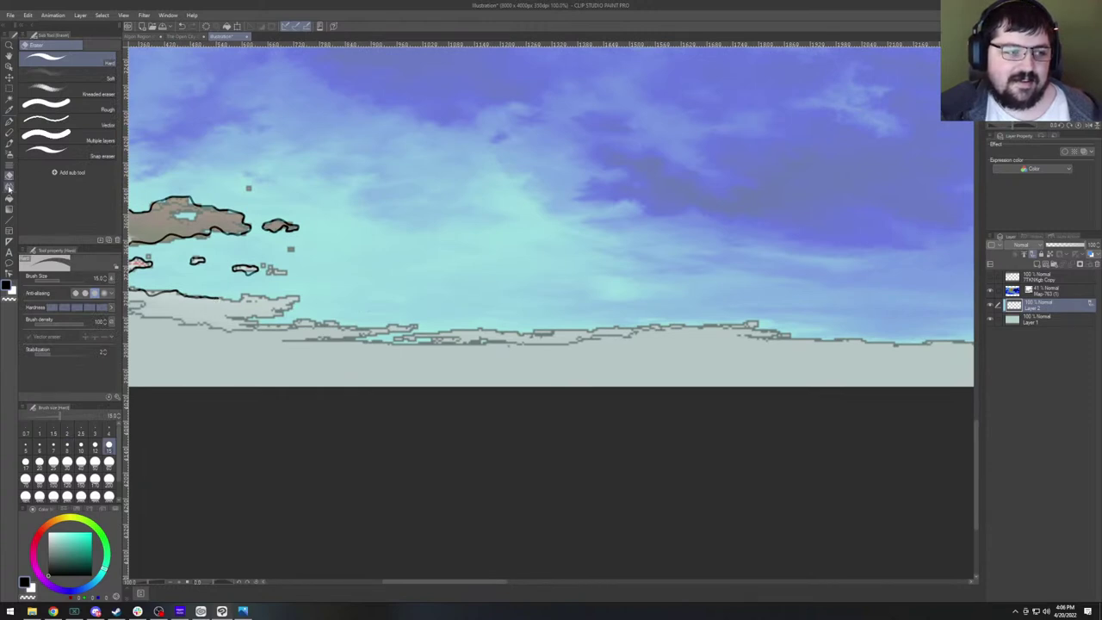
left_click(8, 122)
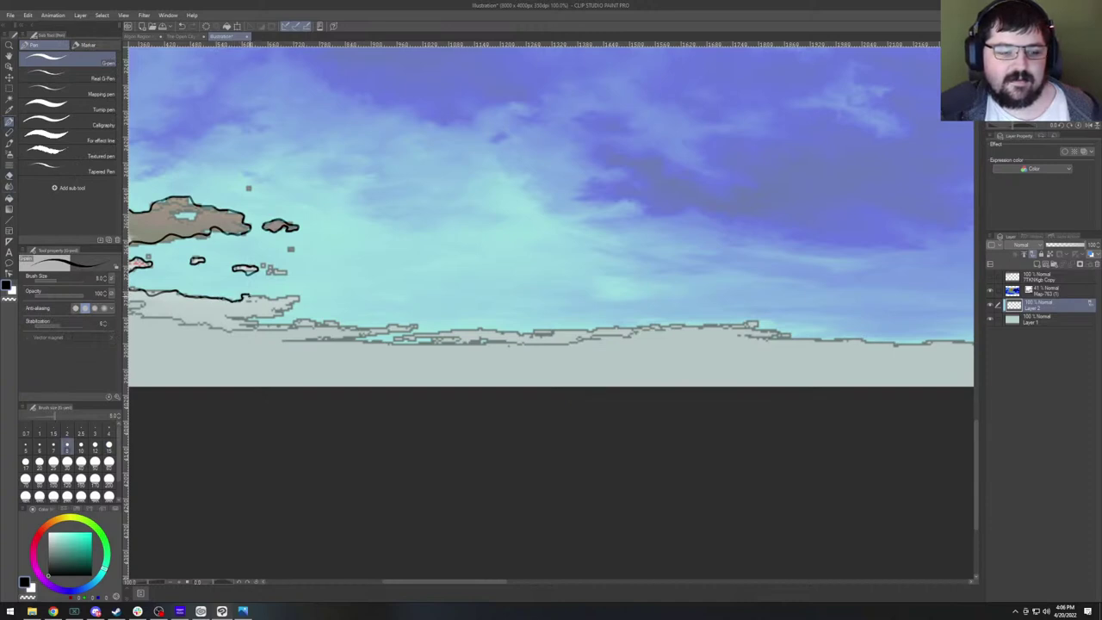
mouse_move(250, 297)
left_mouse_down()
mouse_move(300, 295)
mouse_move(233, 318)
mouse_move(354, 328)
left_mouse_up()
left_click_drag(551, 327, 379, 294)
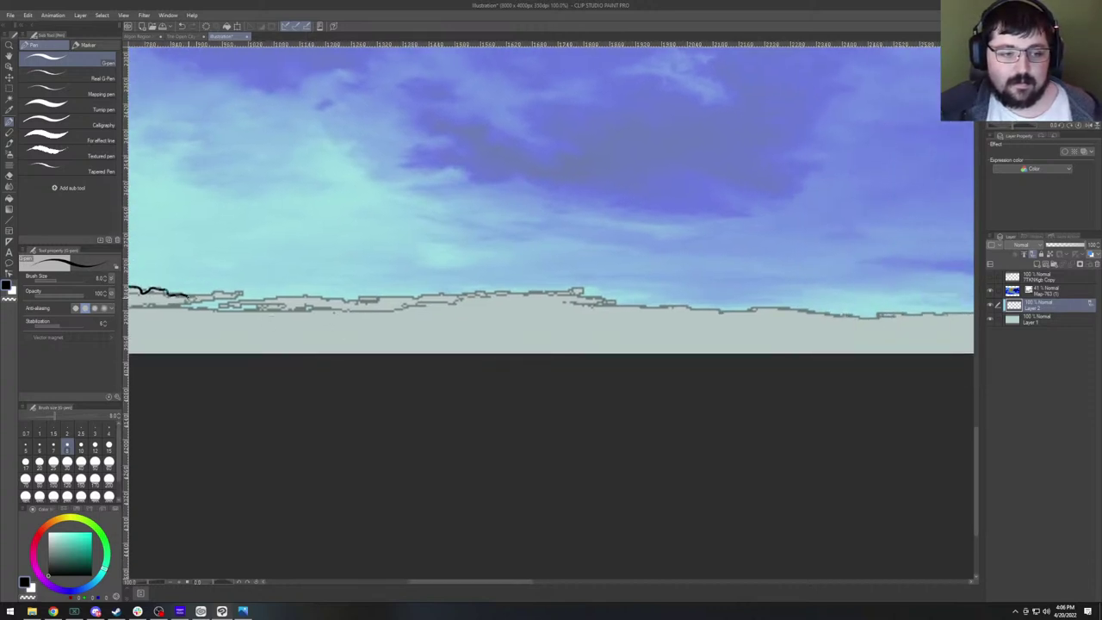
left_click_drag(197, 294, 284, 297)
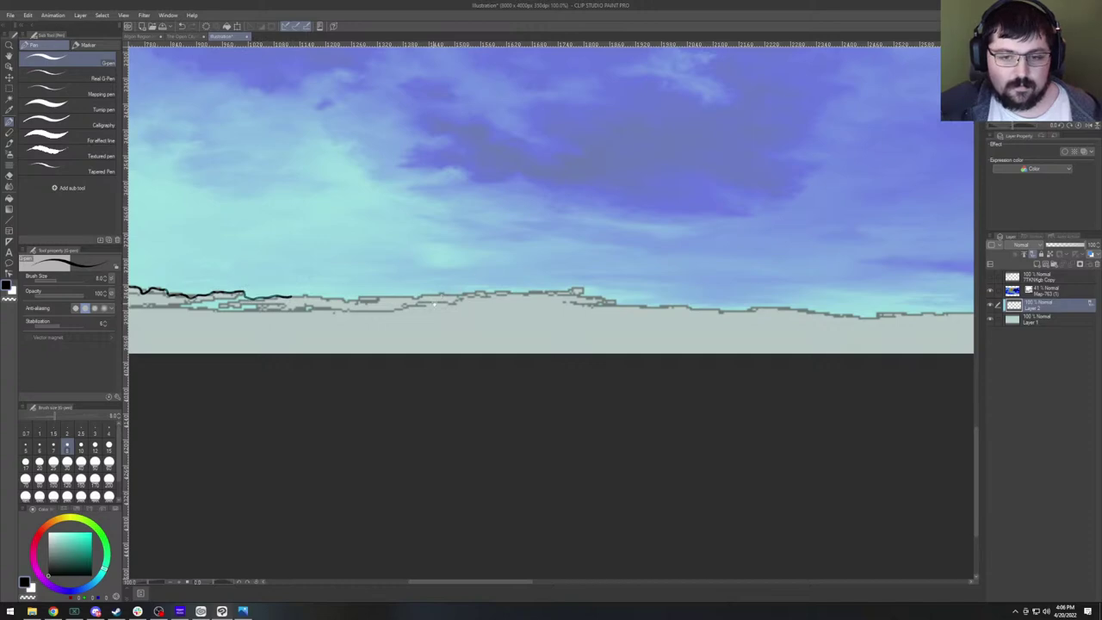
Ink both shores of the southern continent's green northern peninsula, around the orange western headland to the brown shore and east to the small orange spit.
scroll(434, 293, "down", 3)
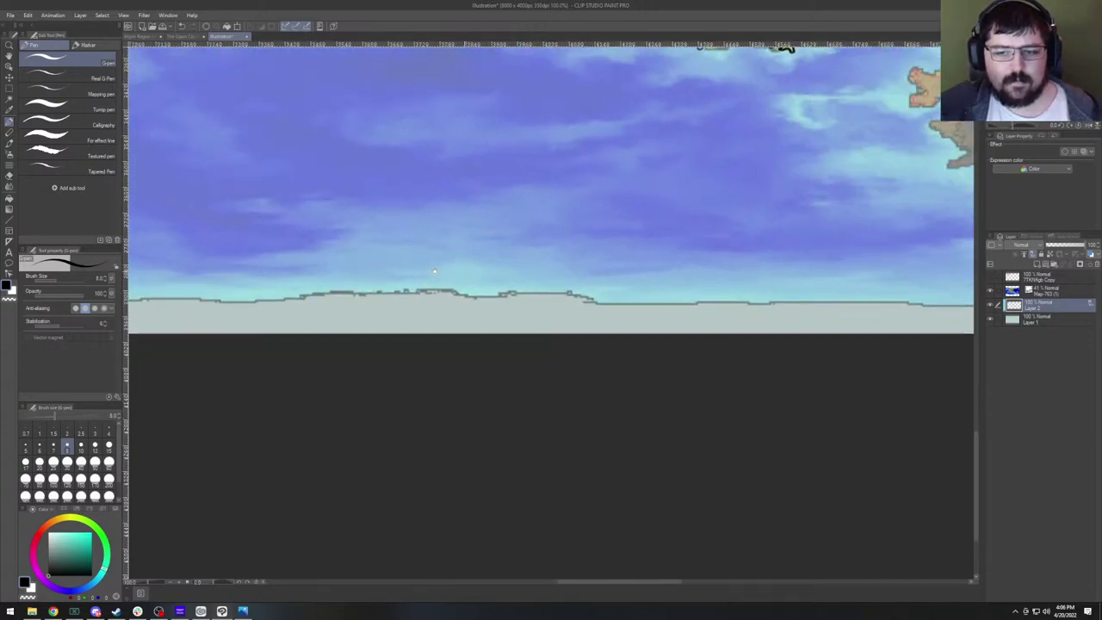
scroll(434, 272, "up", 5)
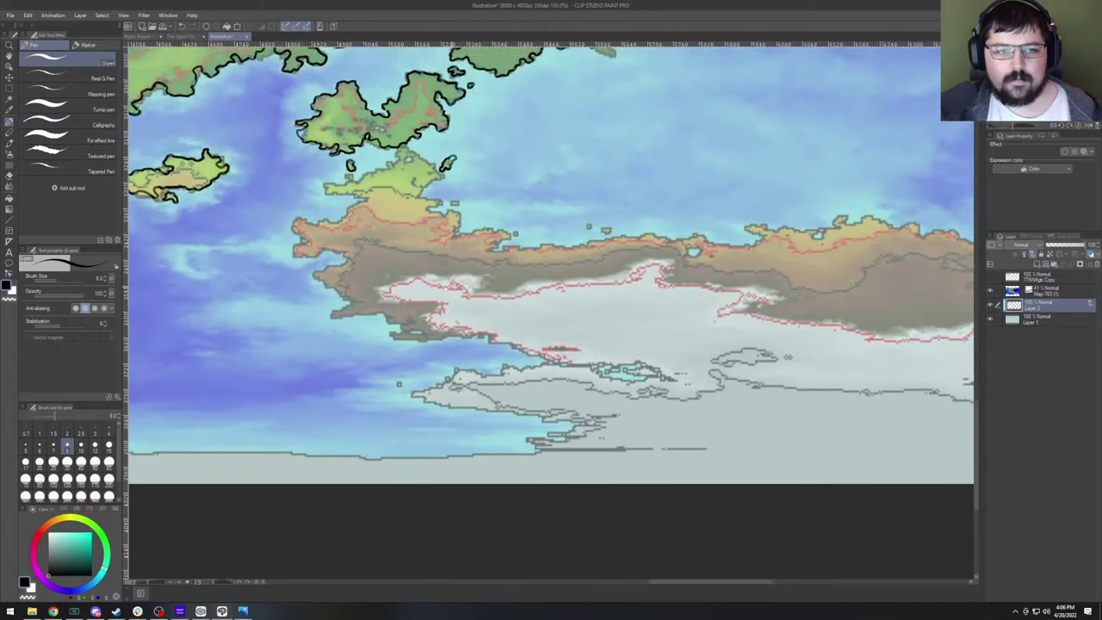
scroll(551, 301, "right", 10)
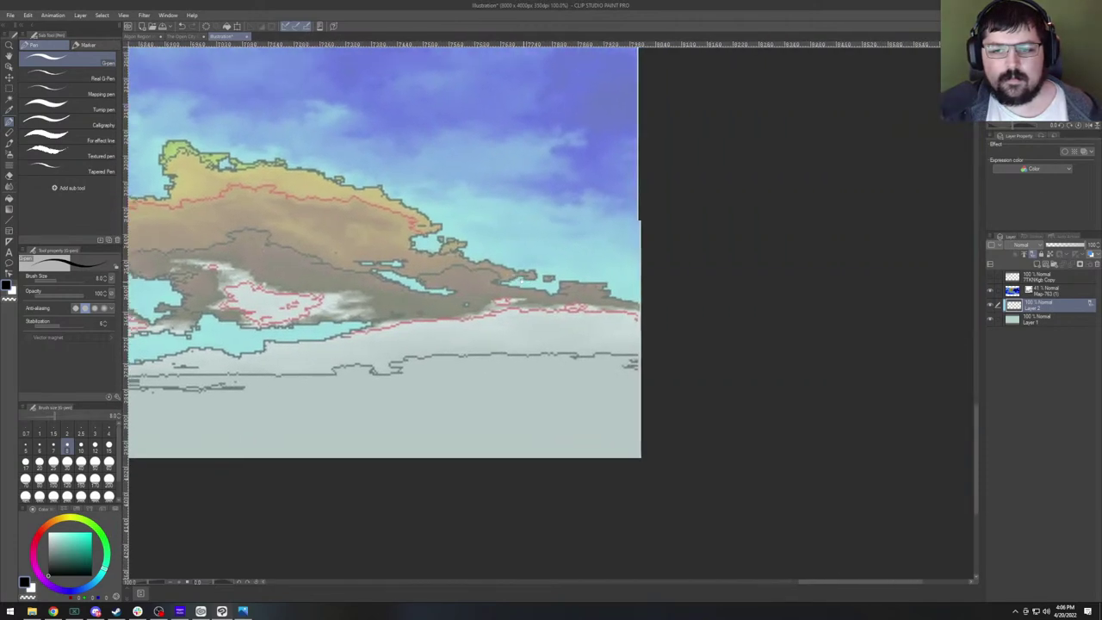
scroll(521, 281, "left", 15)
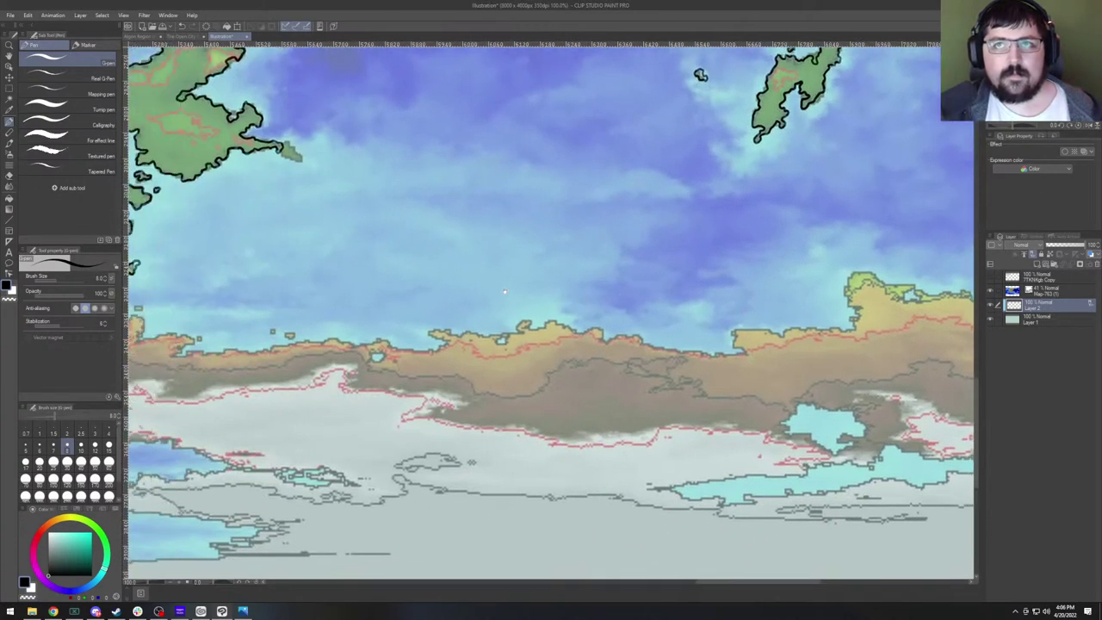
scroll(504, 293, "down", 3)
scroll(499, 284, "left", 8)
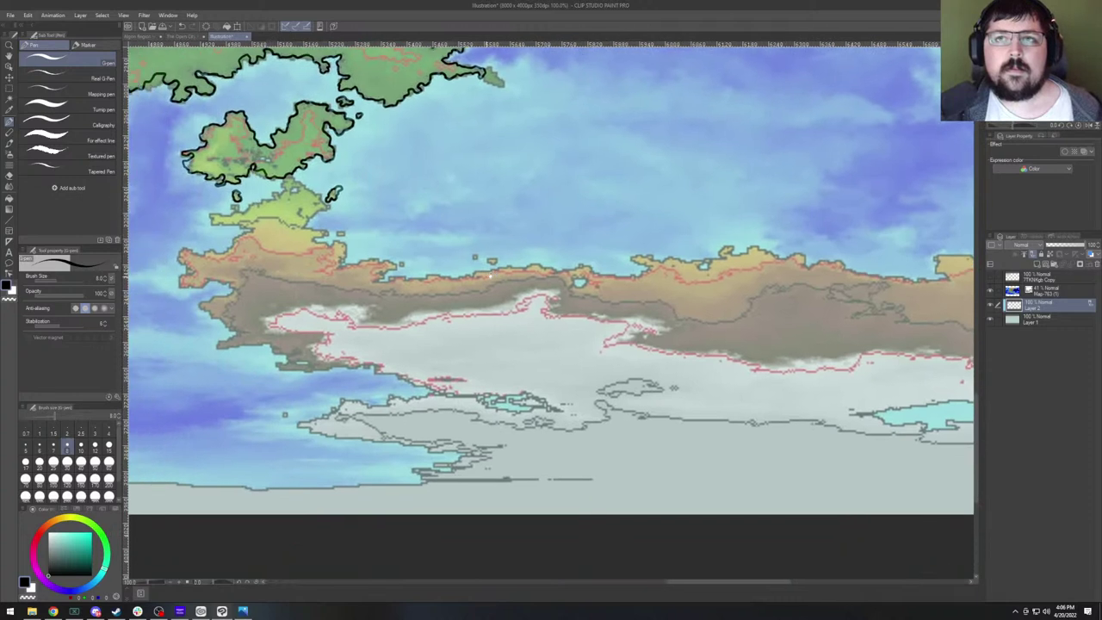
scroll(490, 273, "left", 8)
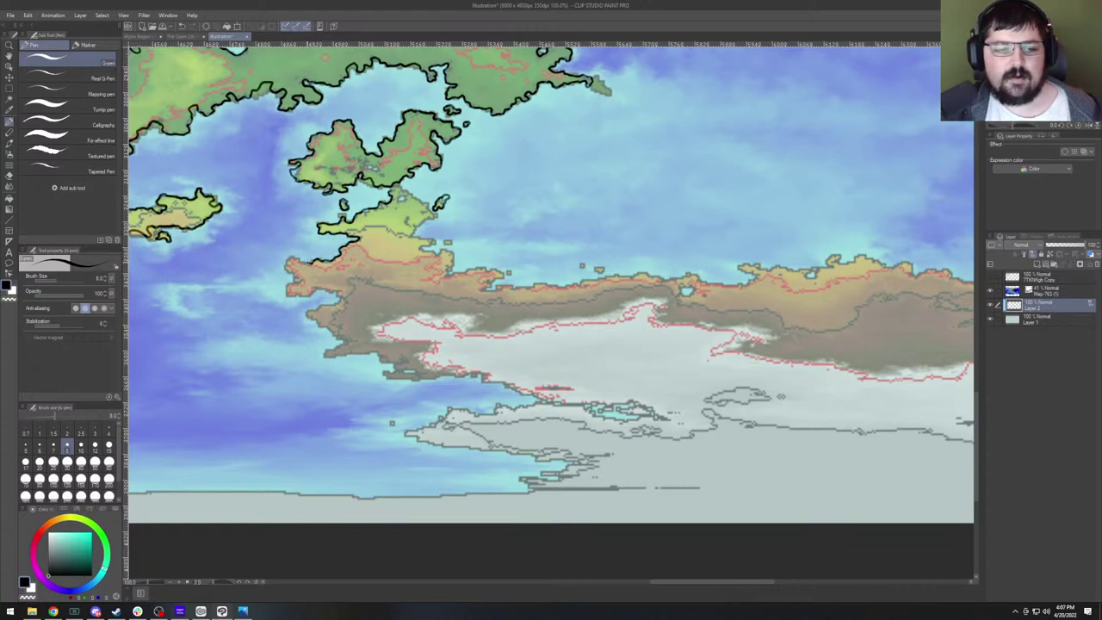
mouse_move(293, 256)
left_mouse_down()
mouse_move(285, 294)
mouse_move(328, 289)
left_mouse_up()
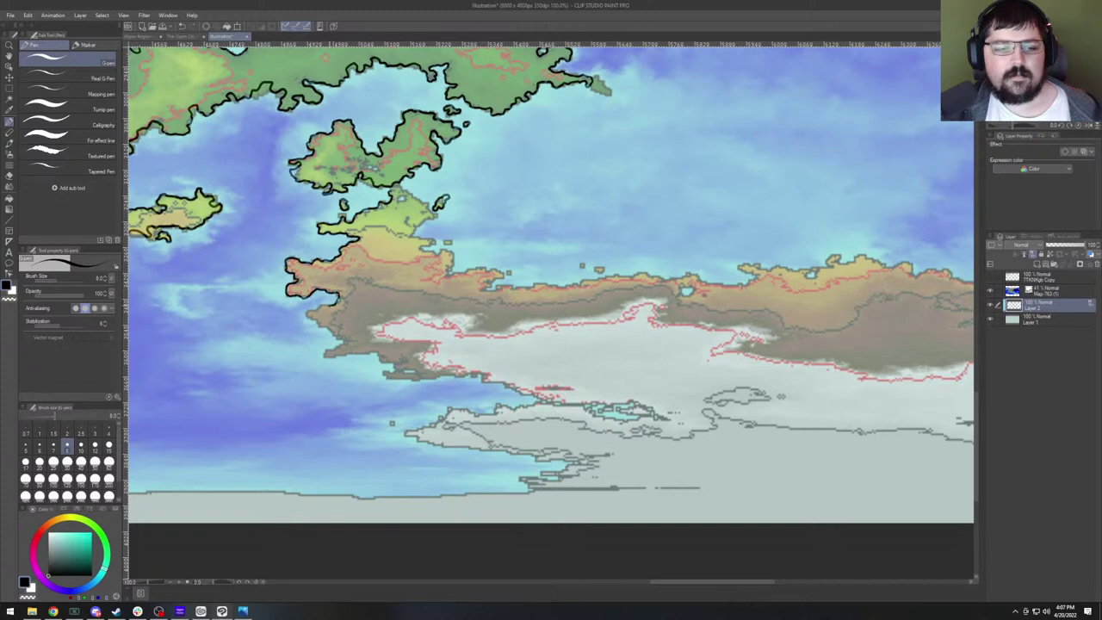
mouse_move(315, 307)
left_mouse_down()
mouse_move(307, 313)
mouse_move(316, 321)
left_mouse_up()
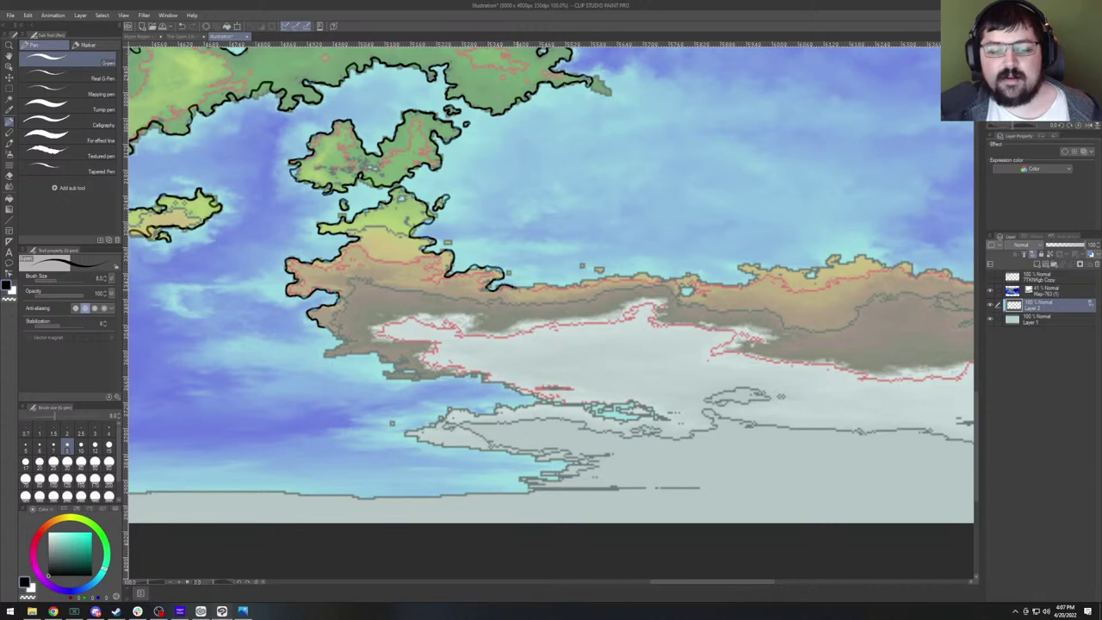
Extend the southern continent's northern coastline east along the narrow orange shore toward the small coastal lake.
left_click_drag(515, 289, 447, 297)
left_click_drag(555, 332, 474, 326)
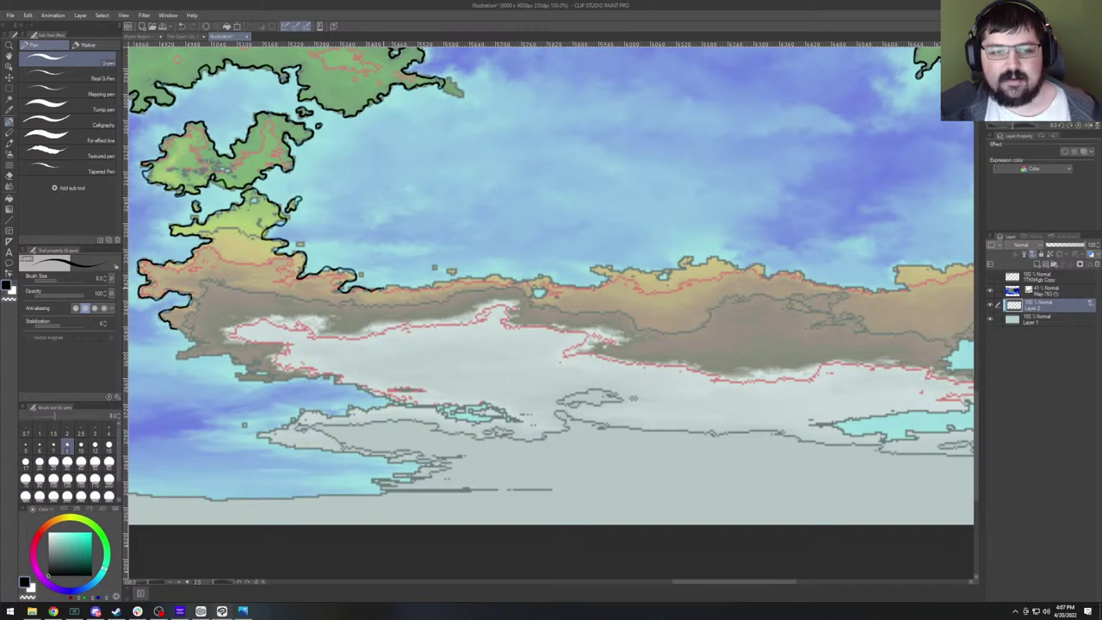
left_click_drag(384, 287, 470, 278)
Ink the southern continent's brown southwestern coast from below the orange headland southeast toward the white ice.
left_click_drag(368, 309, 604, 299)
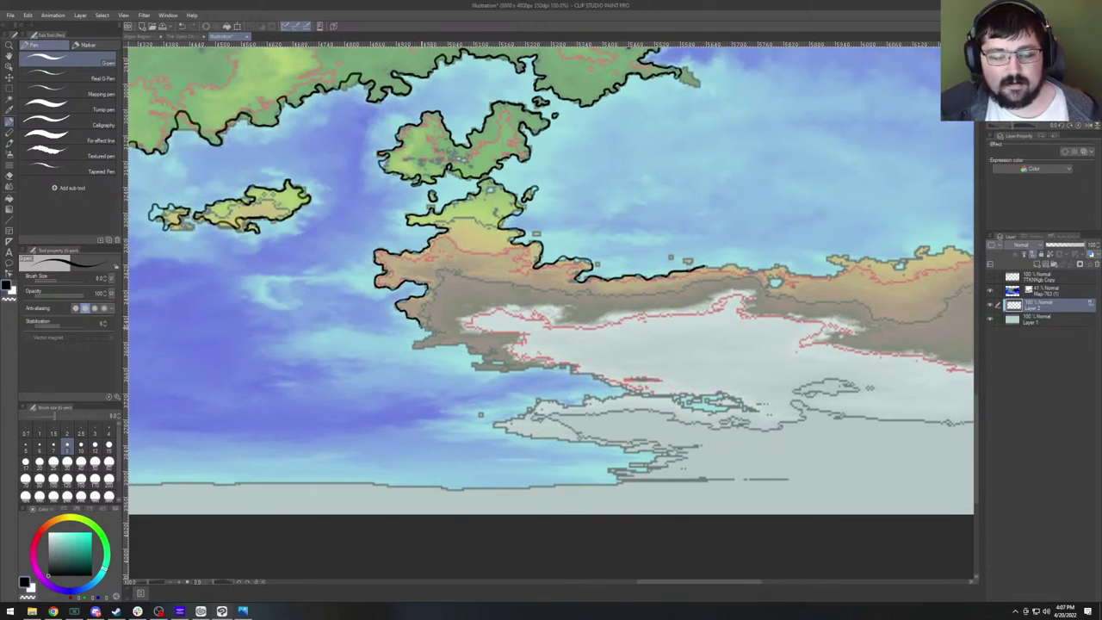
mouse_move(427, 328)
left_mouse_down()
mouse_move(439, 331)
mouse_move(418, 343)
mouse_move(425, 347)
mouse_move(465, 346)
mouse_move(487, 353)
mouse_move(491, 370)
mouse_move(520, 370)
left_mouse_up()
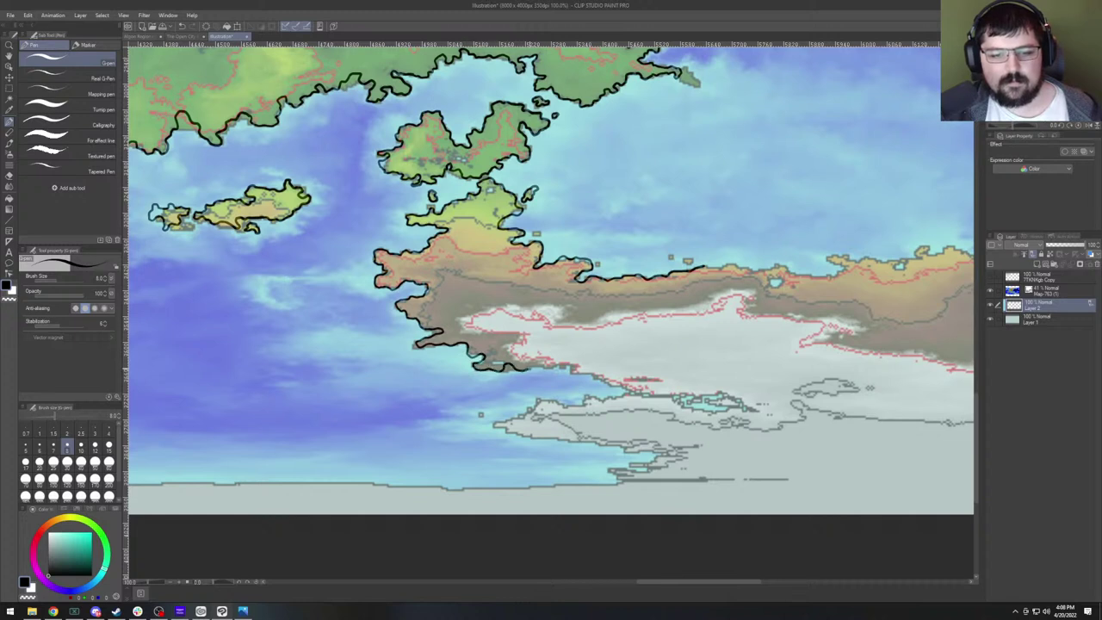
left_click_drag(551, 284, 417, 265)
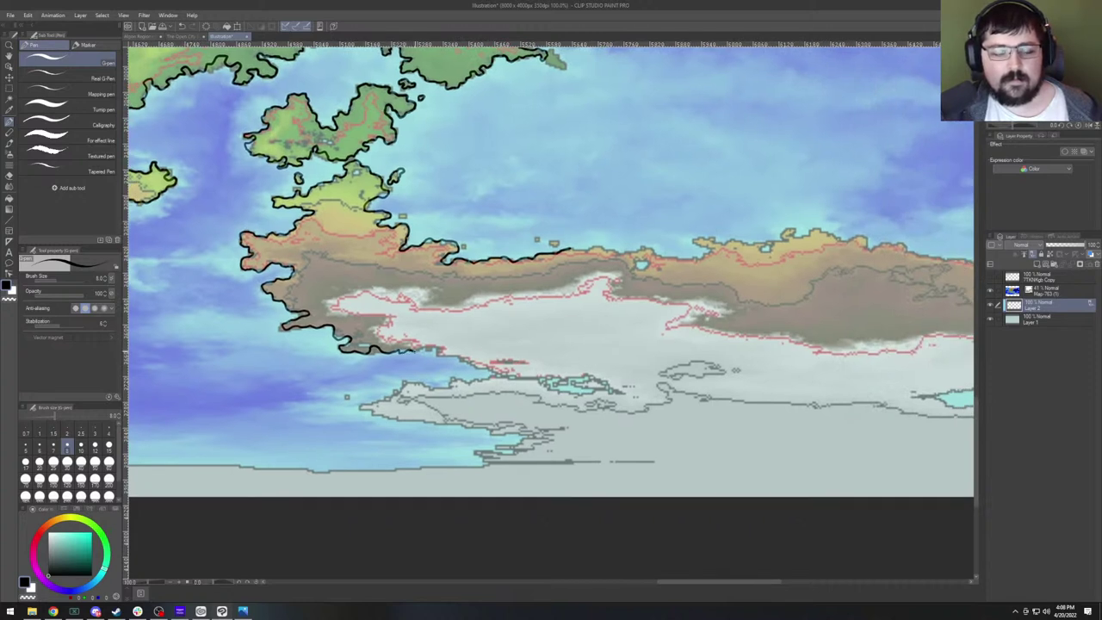
Ink the southern continent's southwestern ice inlets and white spit, and extend its northern coast east past the small coastal lake.
mouse_move(407, 349)
left_mouse_down()
mouse_move(505, 377)
mouse_move(404, 382)
mouse_move(362, 411)
mouse_move(508, 430)
mouse_move(524, 442)
mouse_move(466, 467)
mouse_move(330, 464)
left_mouse_up()
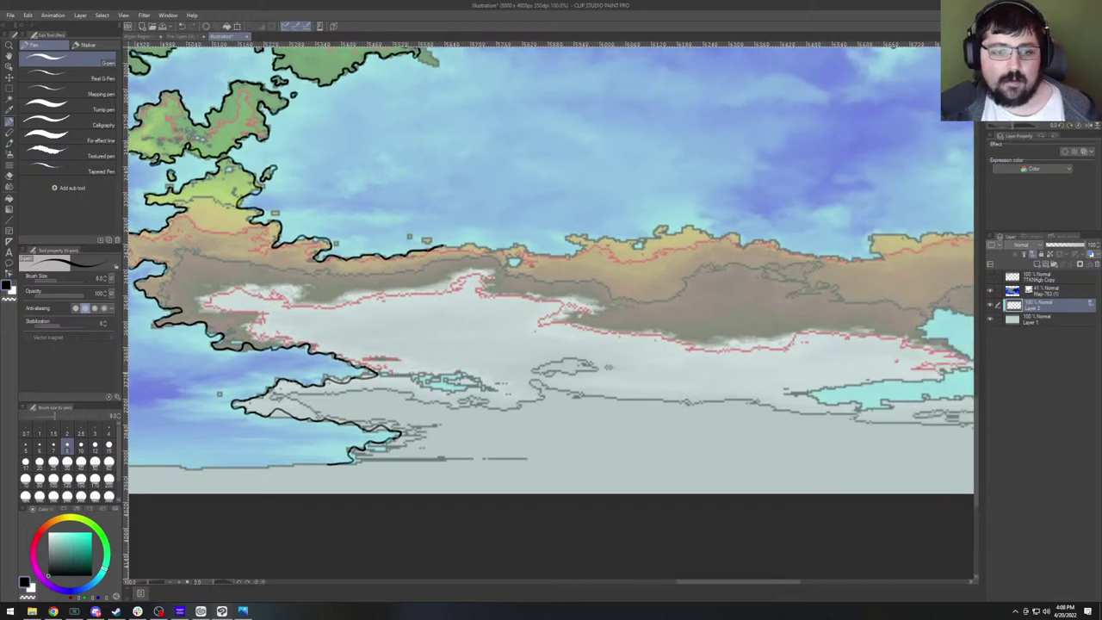
left_click_drag(825, 290, 560, 286)
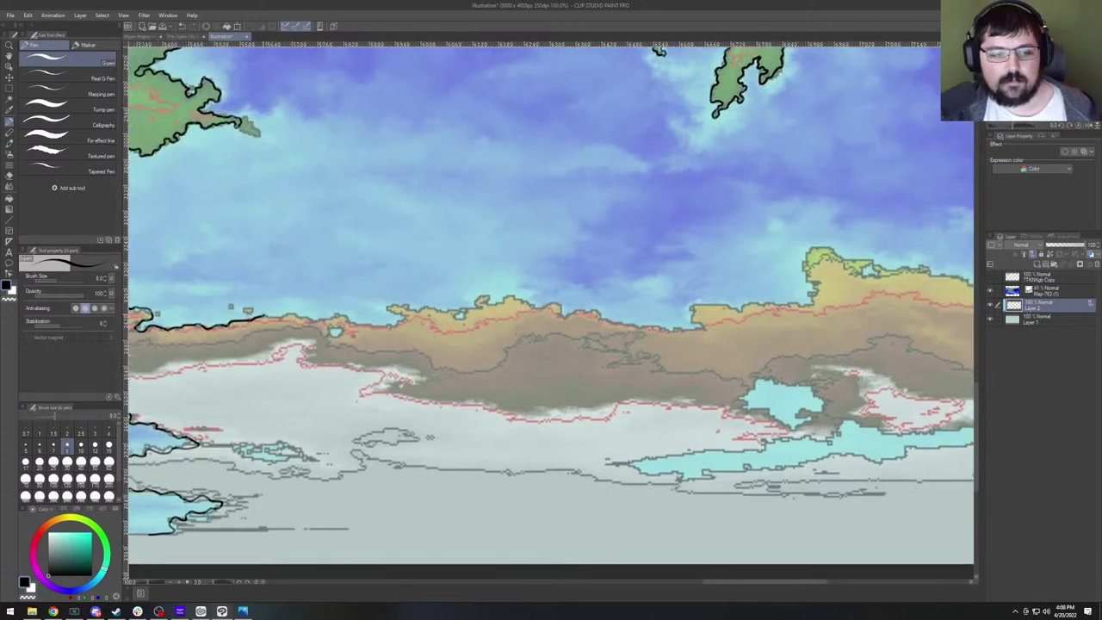
mouse_move(281, 316)
left_mouse_down()
mouse_move(382, 326)
mouse_move(400, 320)
mouse_move(394, 307)
mouse_move(407, 310)
mouse_move(288, 351)
mouse_move(329, 353)
mouse_move(350, 338)
mouse_move(404, 345)
mouse_move(299, 372)
mouse_move(422, 394)
left_mouse_up()
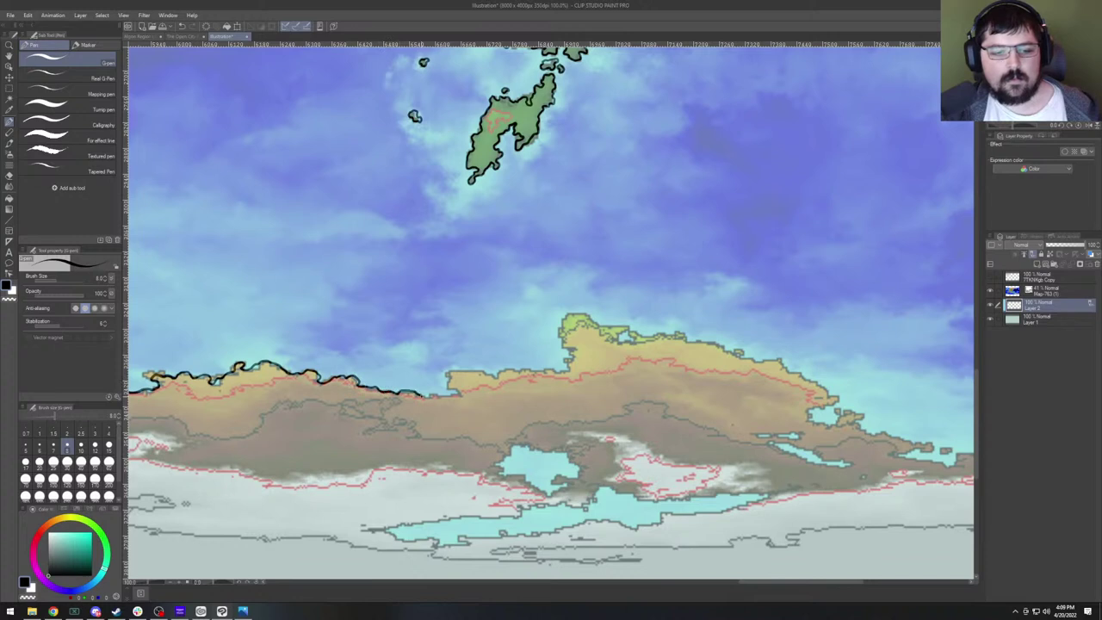
left_click_drag(551, 344, 458, 334)
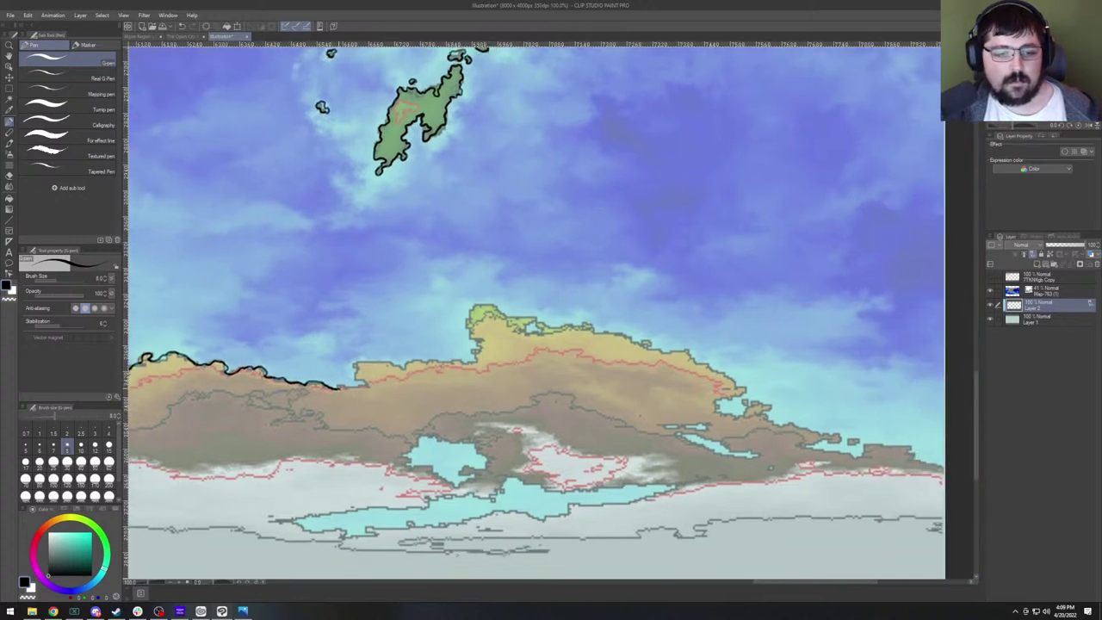
Ink the southern continent's northern coast around the yellow-green headland and down its eastern slope to the map's right edge.
mouse_move(343, 388)
left_mouse_down()
mouse_move(366, 384)
mouse_move(356, 363)
mouse_move(477, 361)
mouse_move(466, 318)
mouse_move(482, 305)
mouse_move(346, 333)
left_mouse_up()
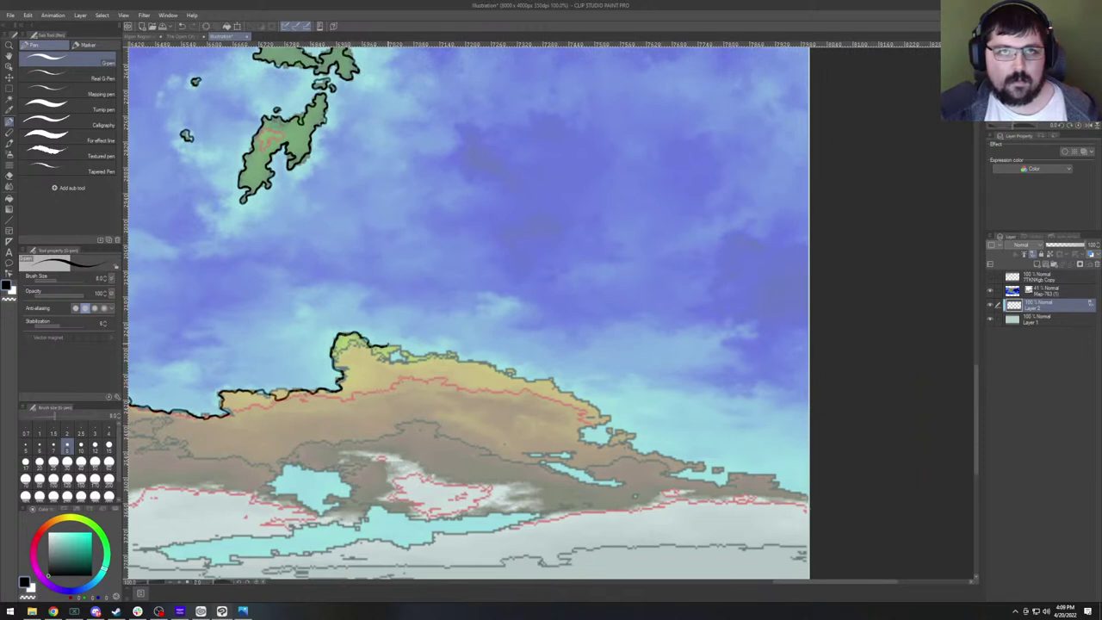
mouse_move(385, 345)
left_mouse_down()
mouse_move(402, 344)
mouse_move(399, 361)
mouse_move(435, 355)
mouse_move(357, 333)
mouse_move(479, 372)
left_mouse_up()
left_click_drag(422, 310, 338, 279)
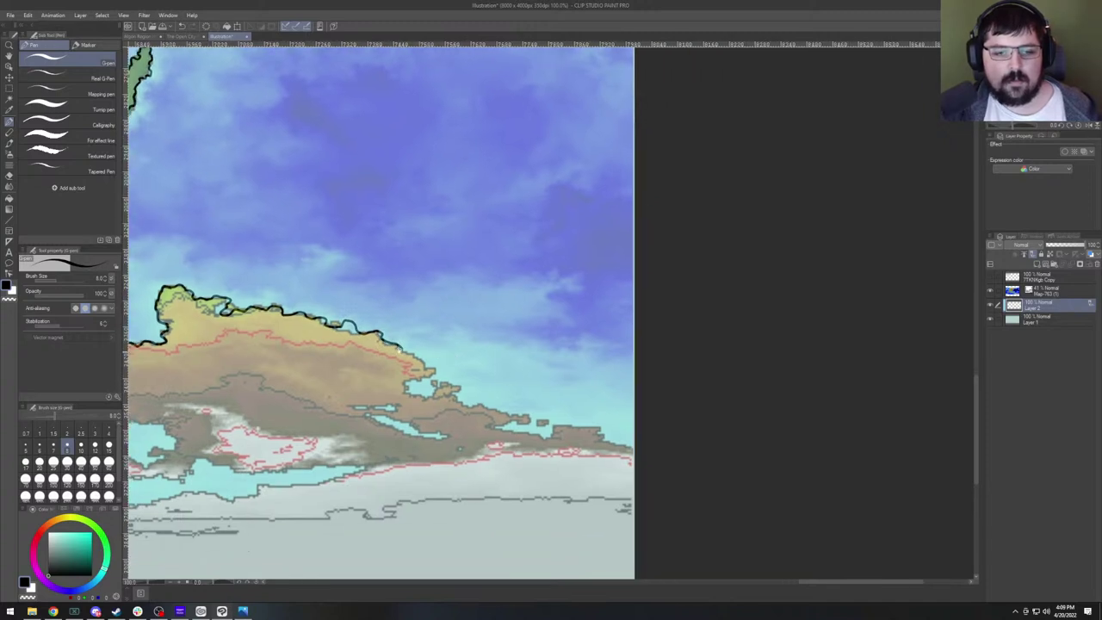
mouse_move(402, 349)
left_mouse_down()
mouse_move(436, 371)
mouse_move(409, 389)
mouse_move(425, 396)
mouse_move(449, 380)
mouse_move(463, 389)
mouse_move(454, 398)
mouse_move(488, 407)
mouse_move(374, 373)
mouse_move(372, 382)
mouse_move(401, 389)
mouse_move(382, 408)
mouse_move(420, 390)
mouse_move(473, 397)
mouse_move(479, 415)
mouse_move(496, 417)
mouse_move(964, 292)
left_mouse_up()
Return to the western ice sheet's unfinished end and continue its ink line east over the low rise and past its small bump.
left_click_drag(516, 284, 895, 299)
left_click_drag(458, 286, 896, 297)
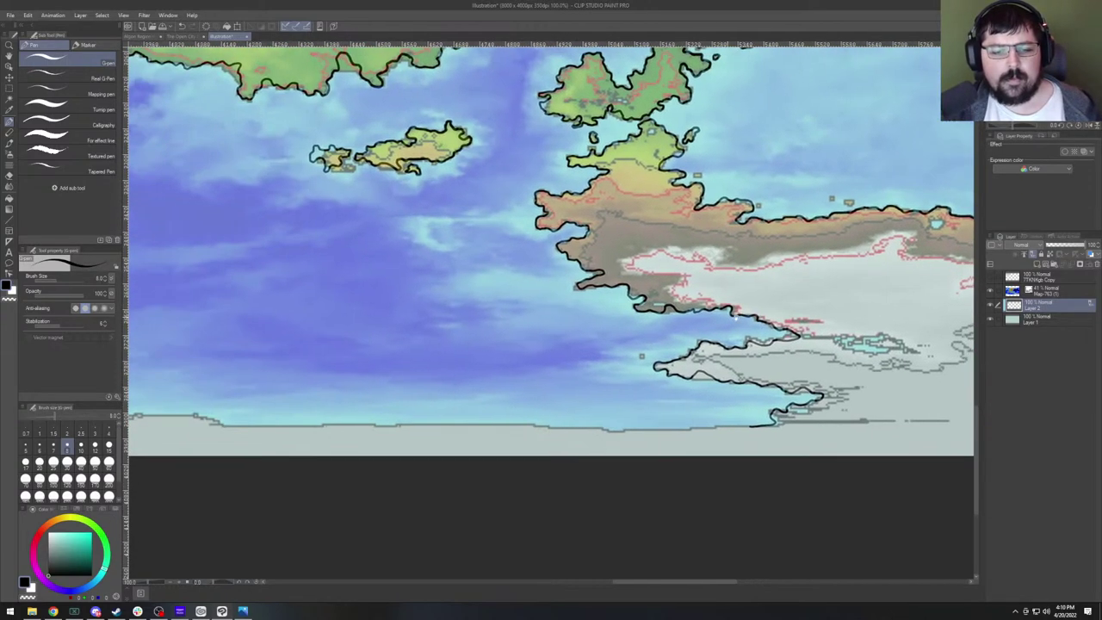
left_click_drag(172, 310, 498, 281)
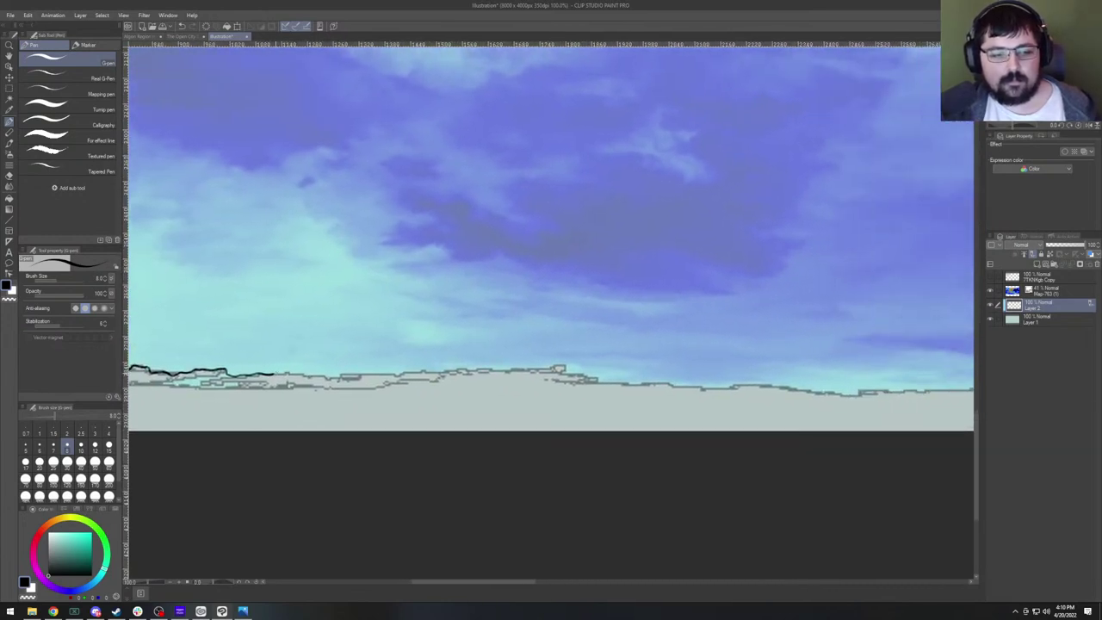
left_click_drag(274, 373, 437, 374)
left_click_drag(514, 337, 375, 352)
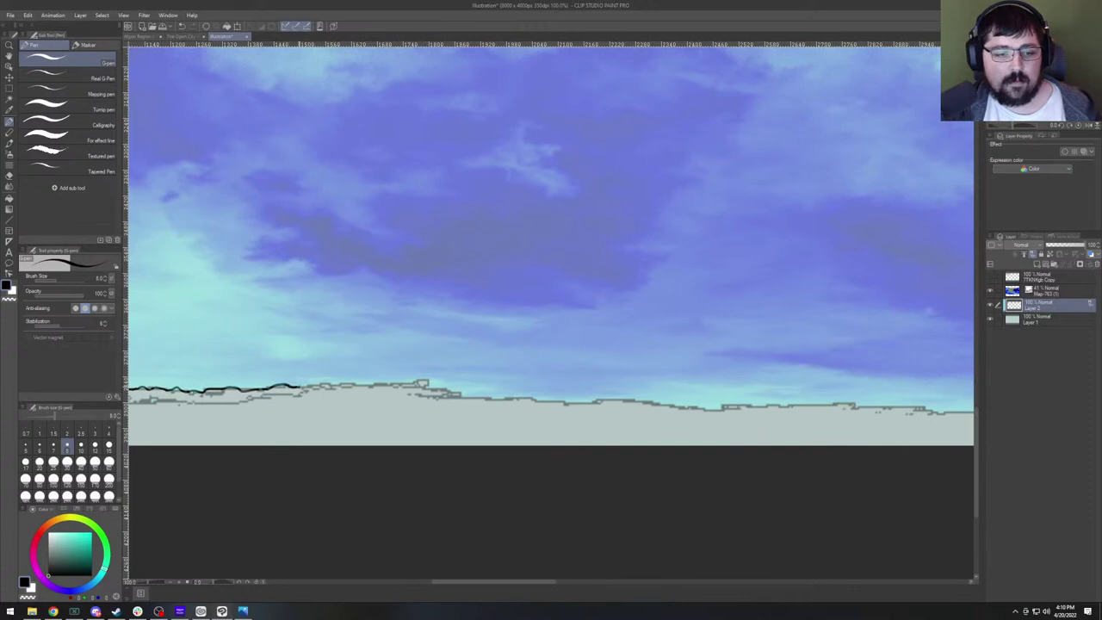
mouse_move(303, 385)
left_mouse_down()
mouse_move(421, 380)
mouse_move(471, 397)
left_mouse_up()
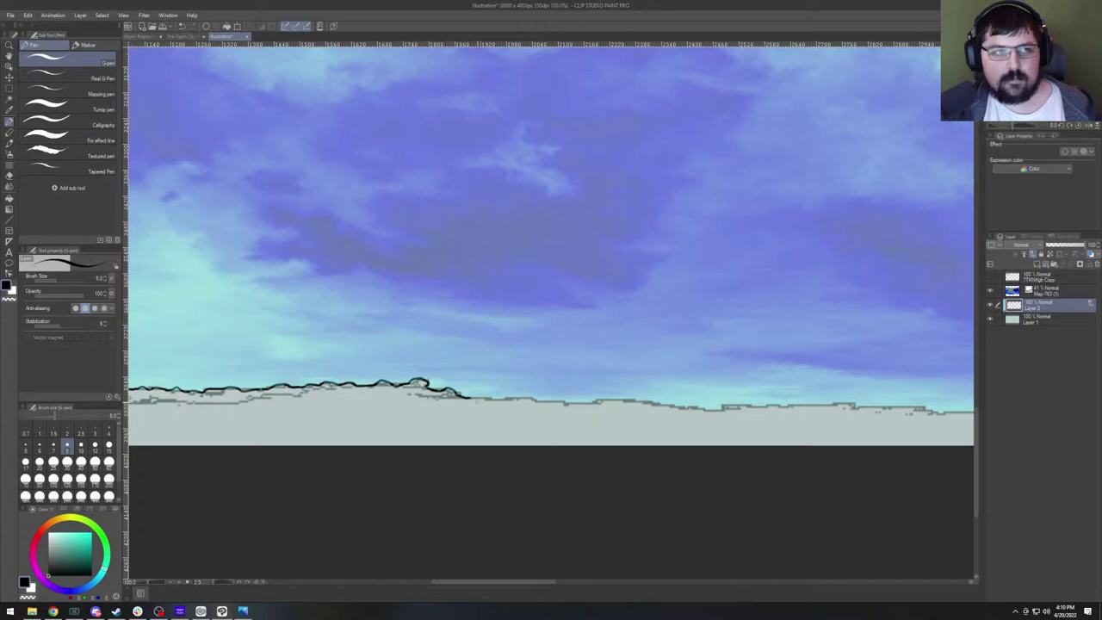
Extend the ice sheet's ink line east along the flat southern edge until it joins the southern continent's southwestern ice coast.
mouse_move(557, 375)
left_mouse_down()
mouse_move(376, 335)
mouse_move(344, 356)
left_mouse_up()
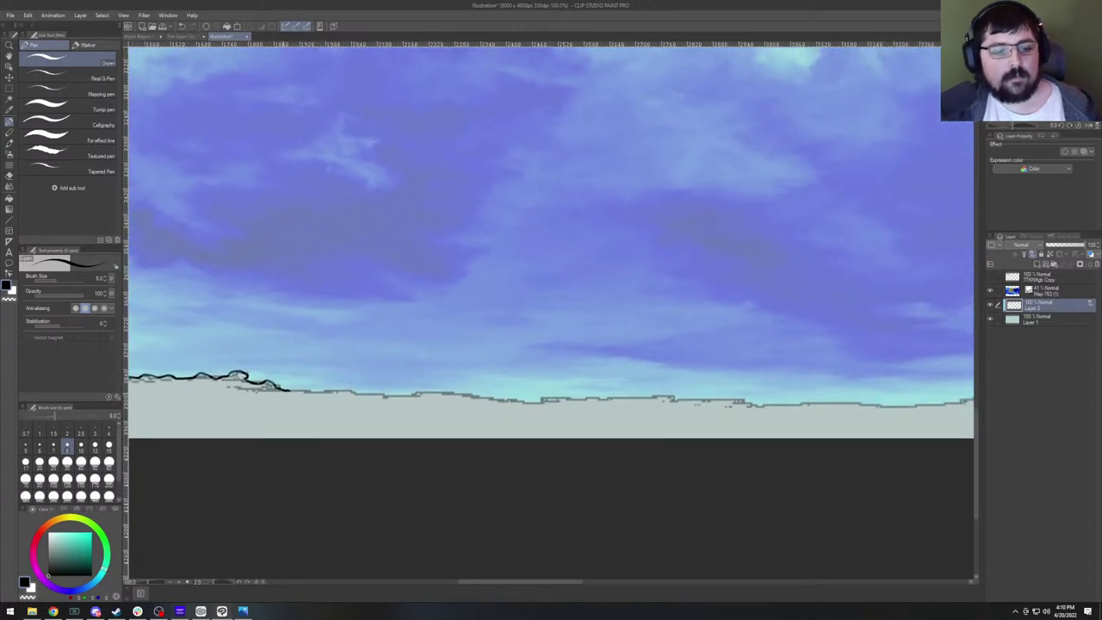
left_click_drag(293, 391, 444, 393)
left_click_drag(540, 392, 361, 391)
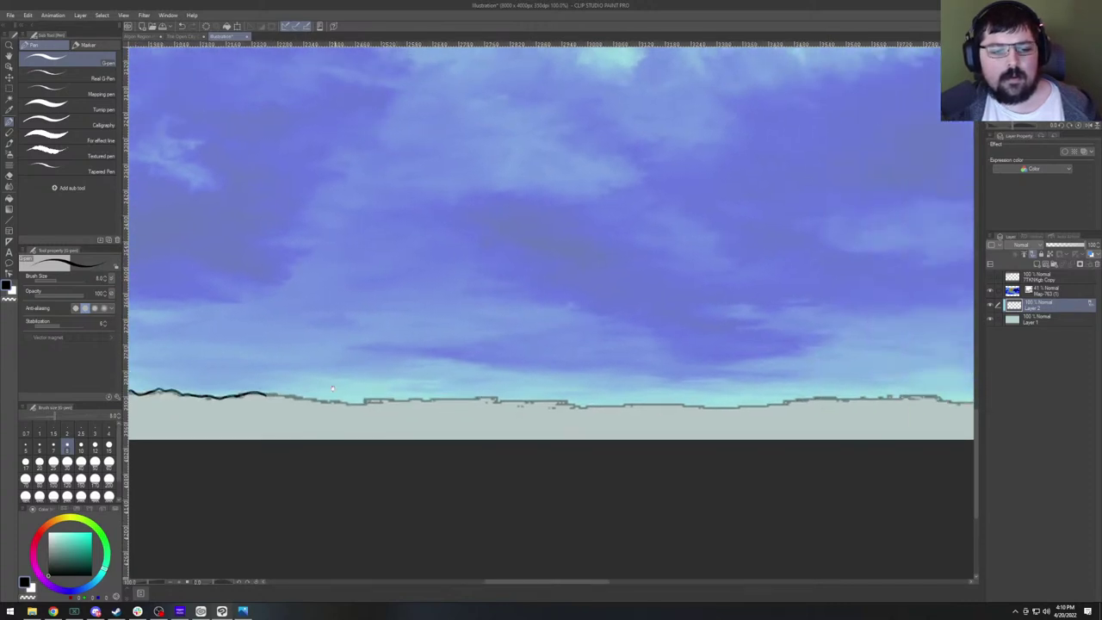
mouse_move(264, 395)
left_mouse_down()
mouse_move(733, 403)
mouse_move(923, 393)
mouse_move(963, 403)
mouse_move(873, 364)
mouse_move(539, 322)
mouse_move(419, 362)
left_mouse_up()
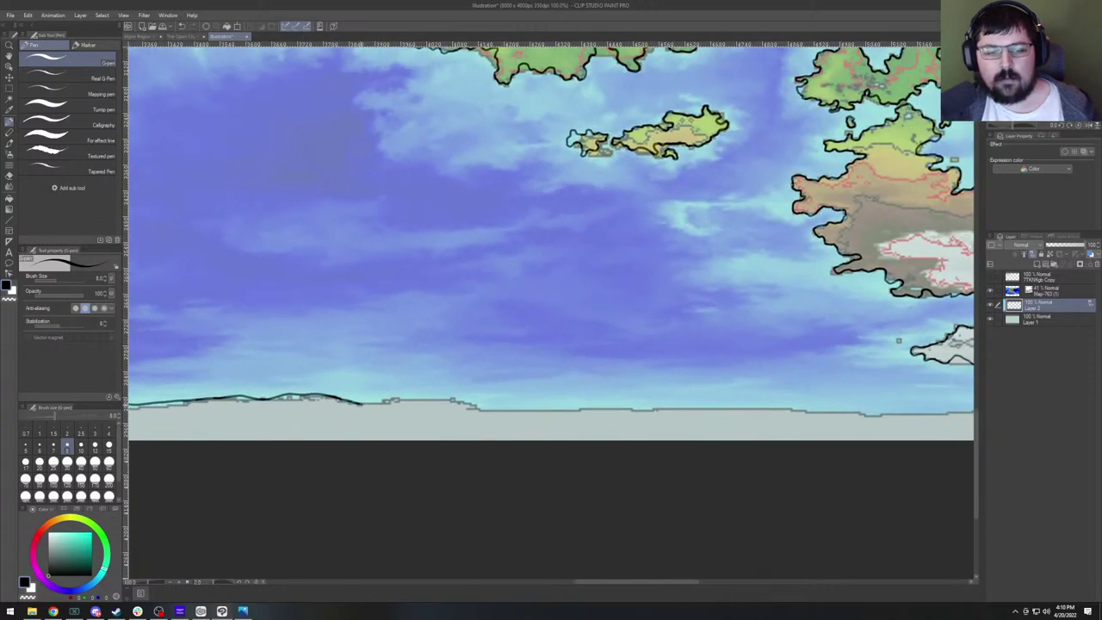
mouse_move(361, 403)
left_mouse_down()
mouse_move(868, 414)
mouse_move(549, 387)
left_mouse_up()
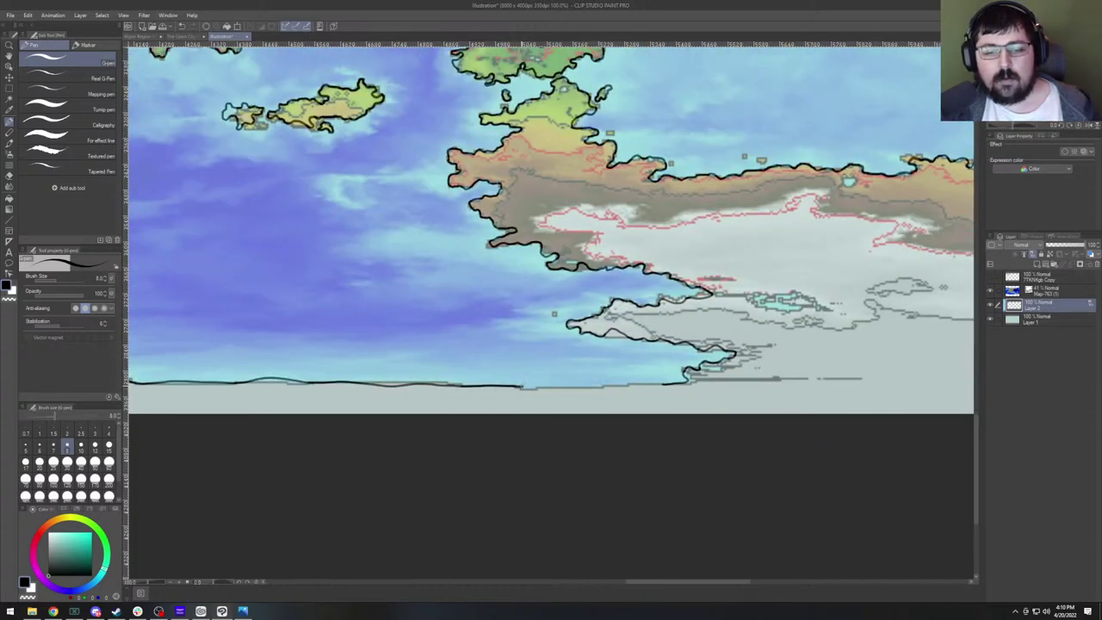
left_click_drag(527, 388, 649, 384)
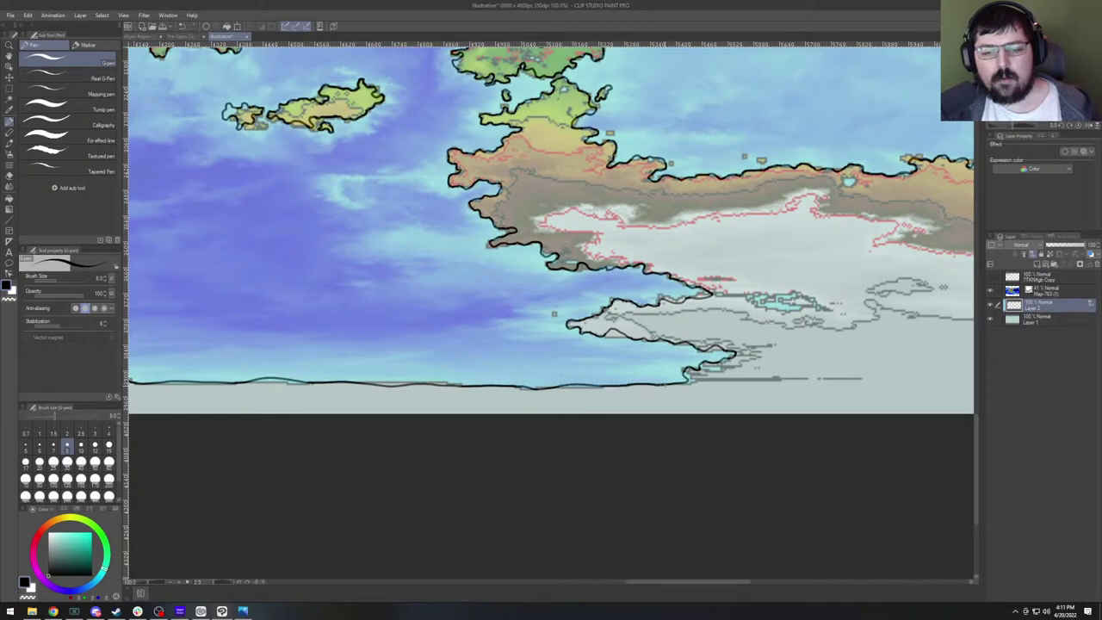
Examine the inked outlines of the whole world map with the coloured reference map hidden and shown.
scroll(462, 366, "down", 1)
scroll(551, 267, "down", 5)
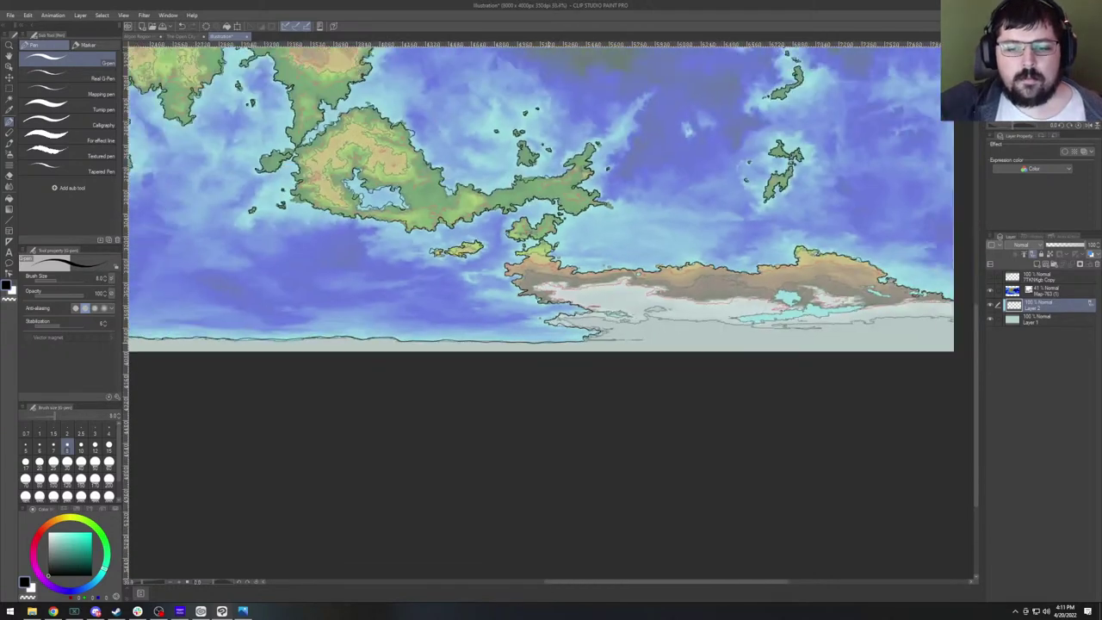
scroll(551, 267, "up", 3)
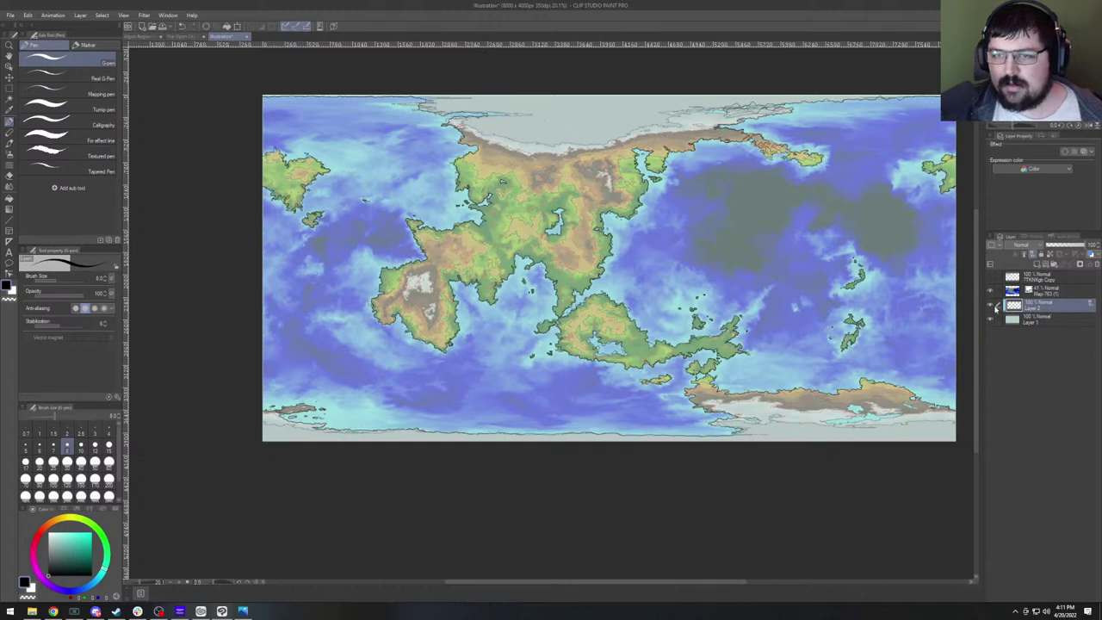
left_click(990, 291)
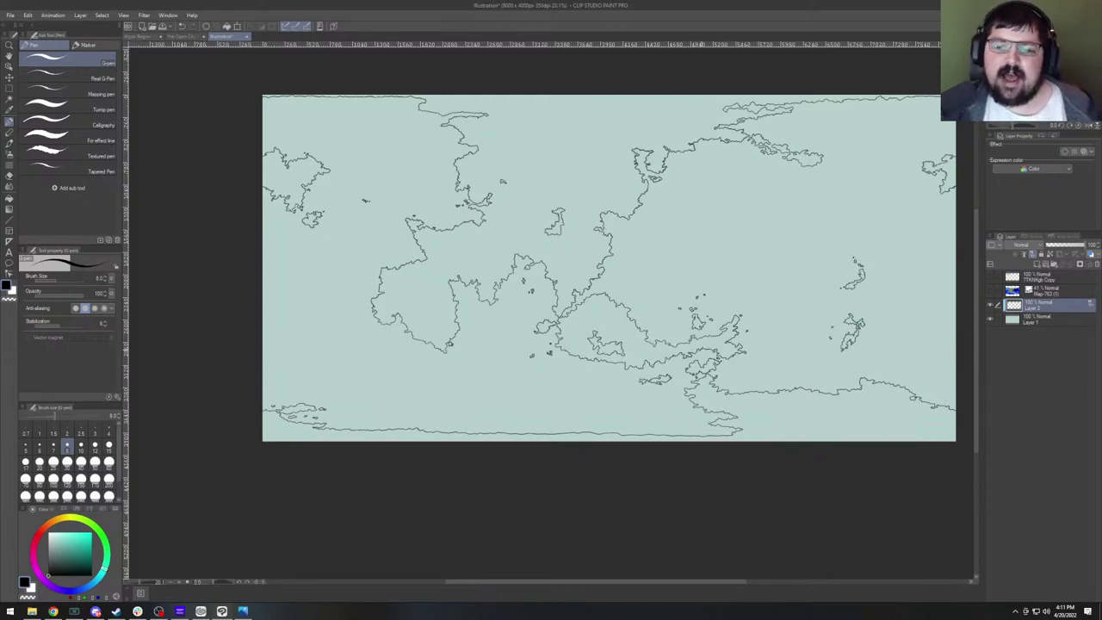
scroll(602, 267, "down", 3)
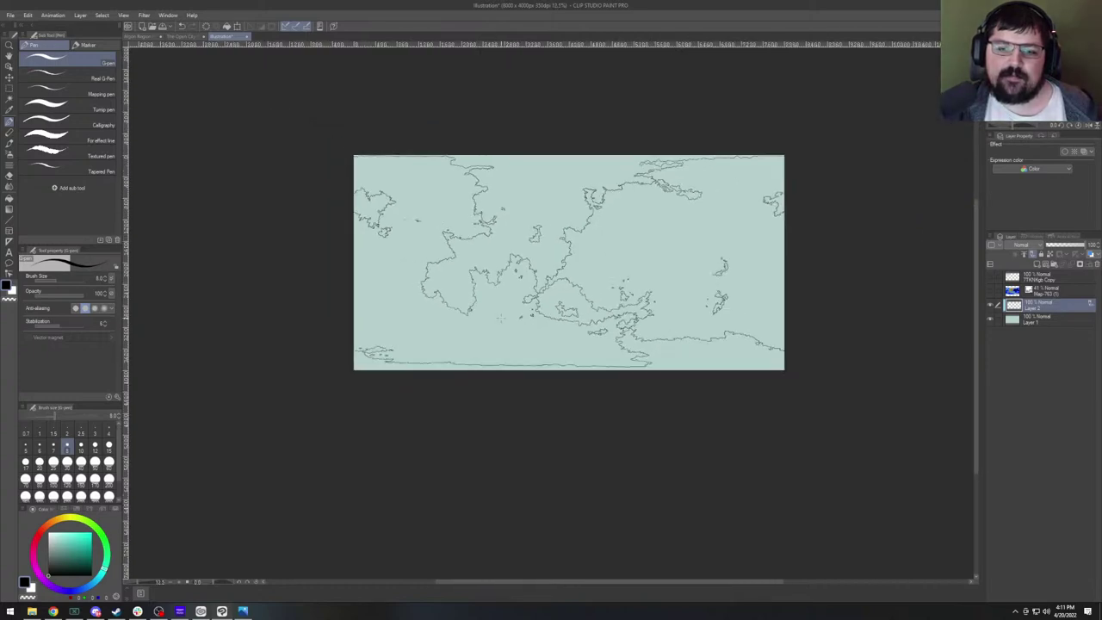
scroll(603, 267, "up", 4)
scroll(603, 267, "down", 4)
scroll(533, 159, "up", 3)
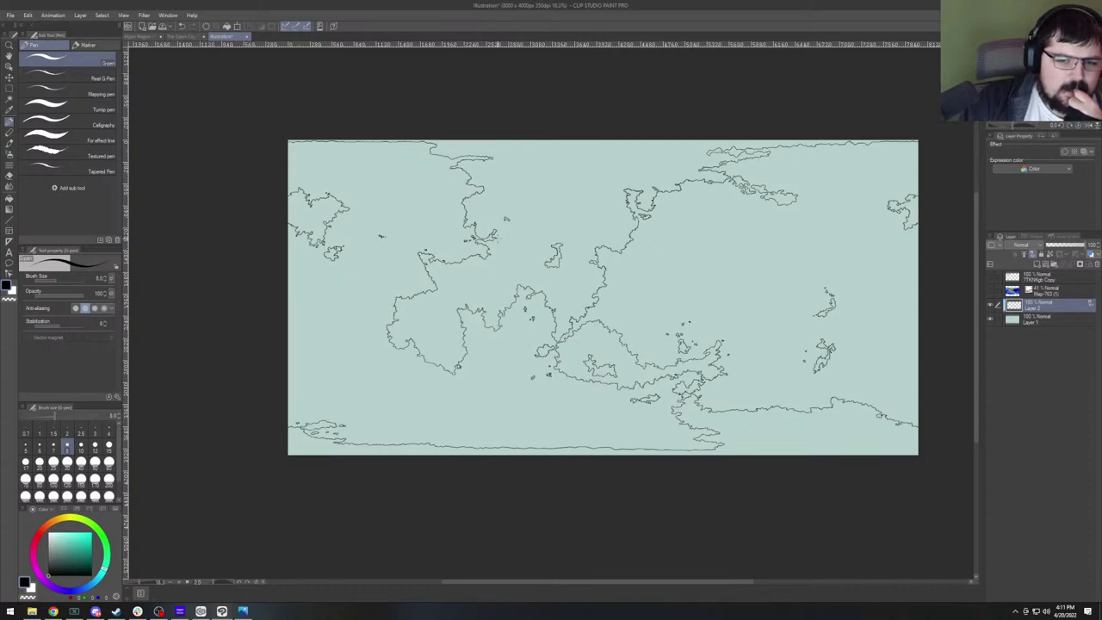
scroll(499, 245, "down", 1)
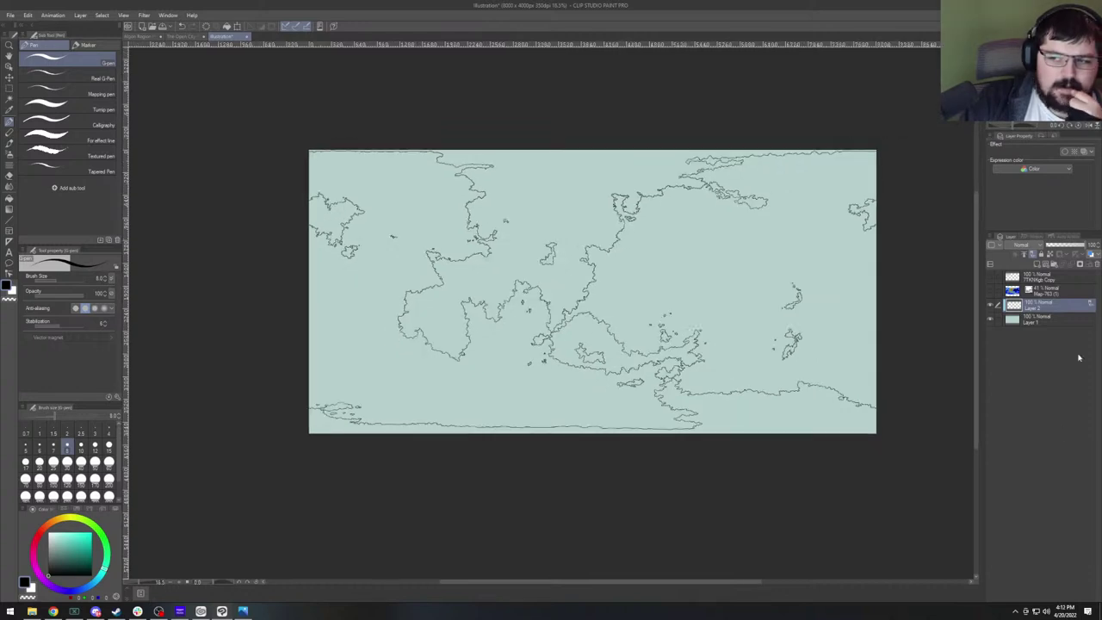
left_click(990, 291)
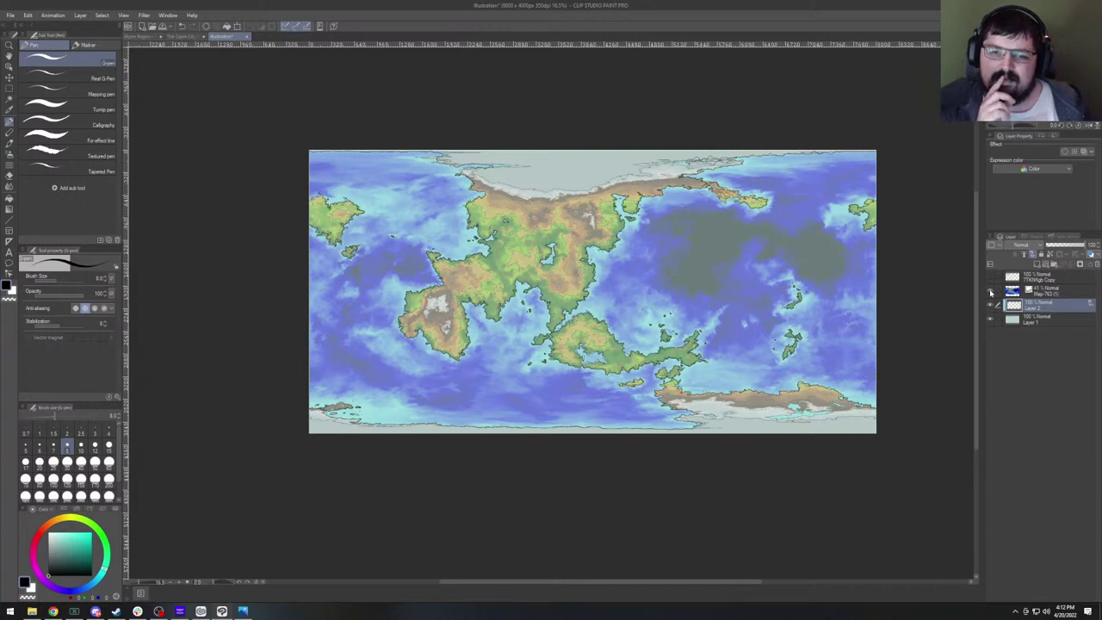
left_click(990, 292)
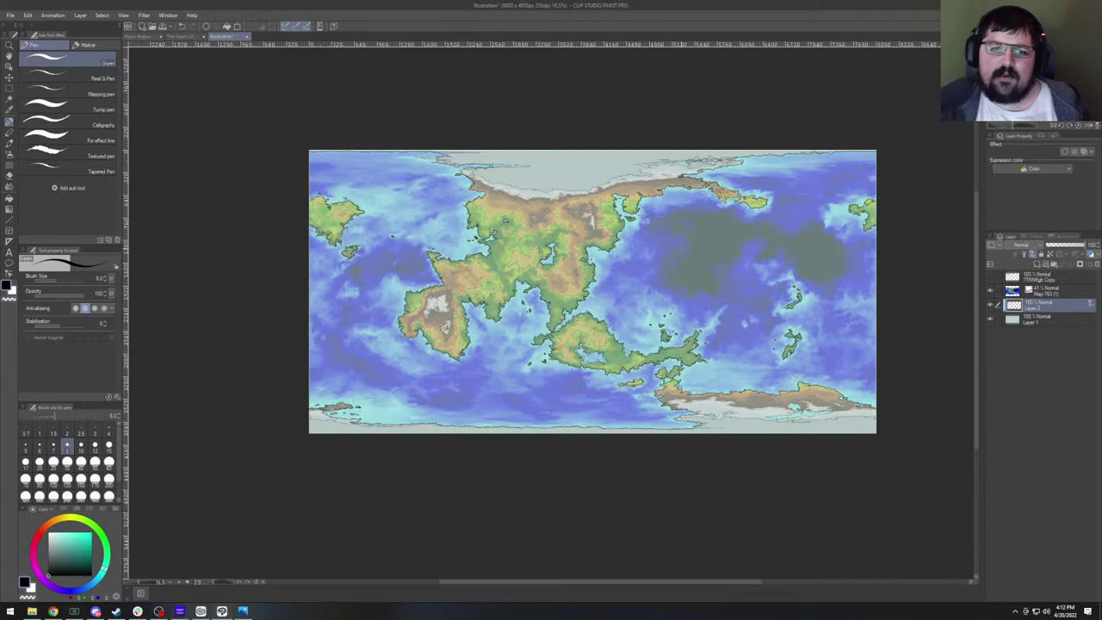
Open the "world map 2" work, copy its equirectangular projection Earth map layer, and paste it into the Illustration document.
left_click(159, 610)
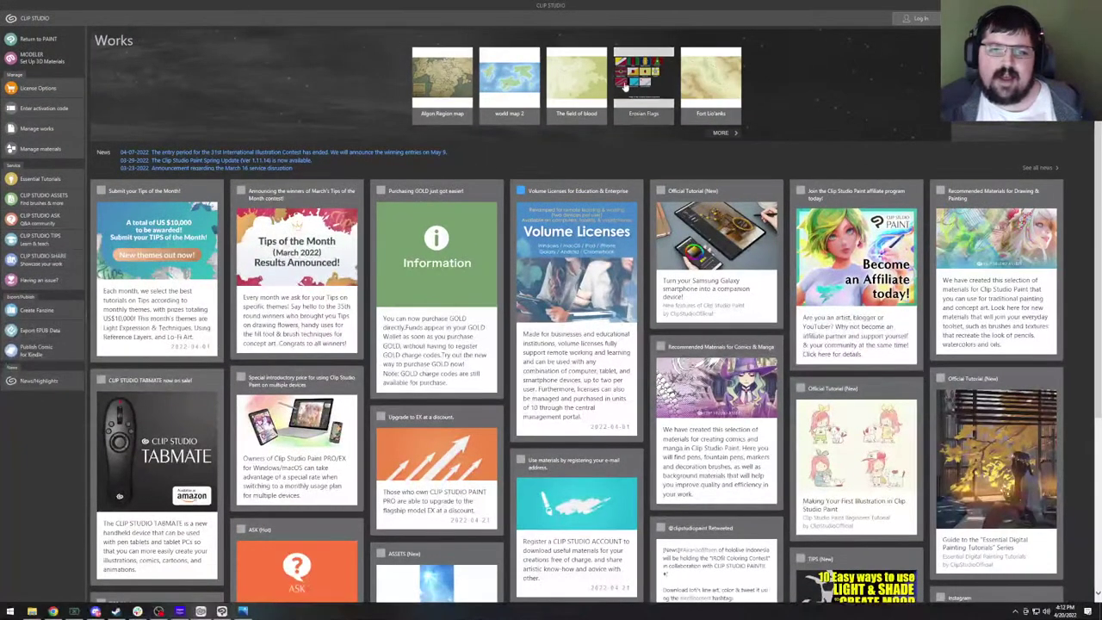
left_click(509, 82)
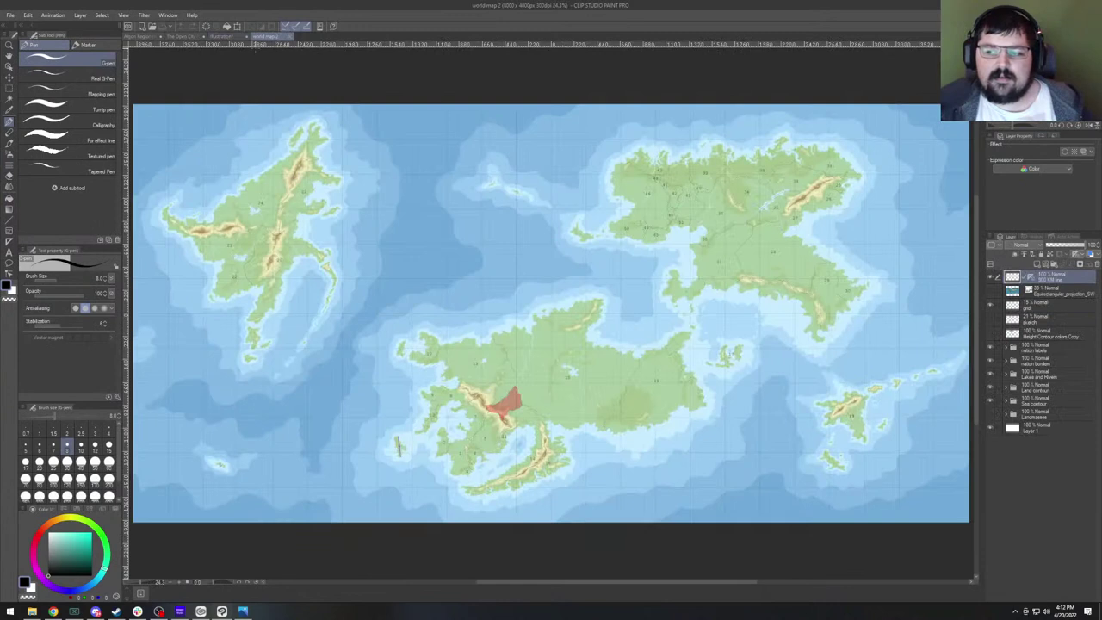
left_click(1059, 293)
right_click(1057, 296)
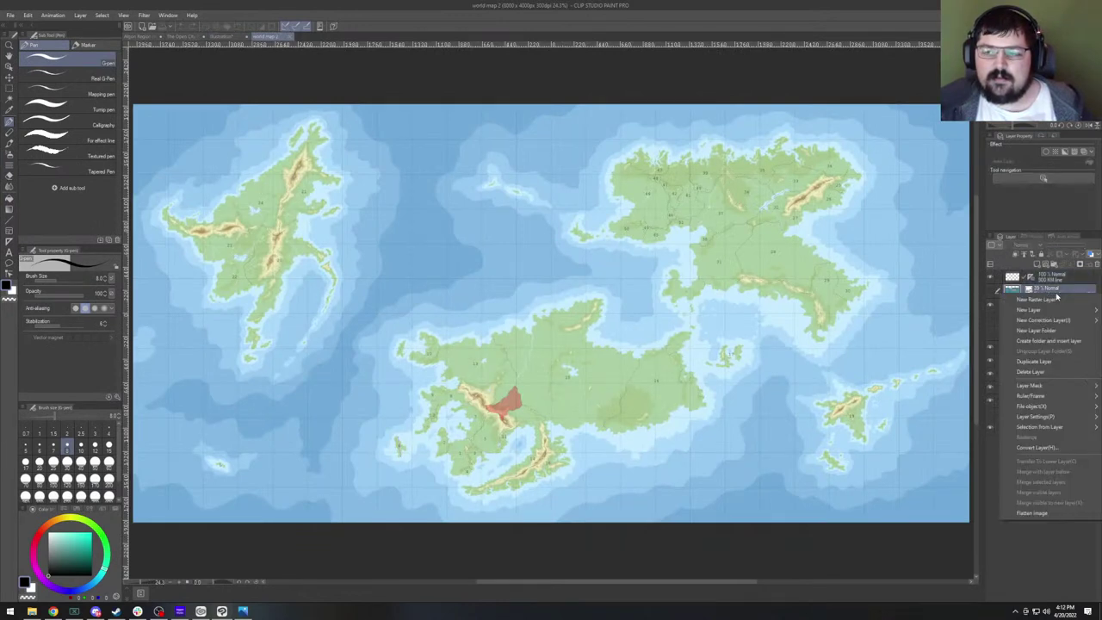
left_click(1040, 291)
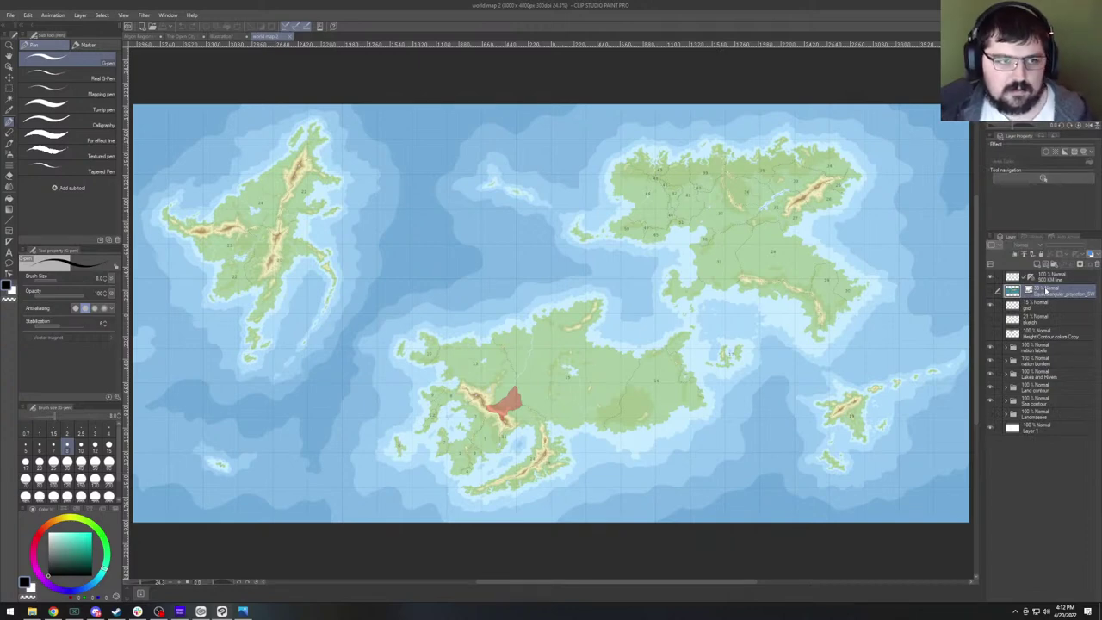
left_click(222, 37)
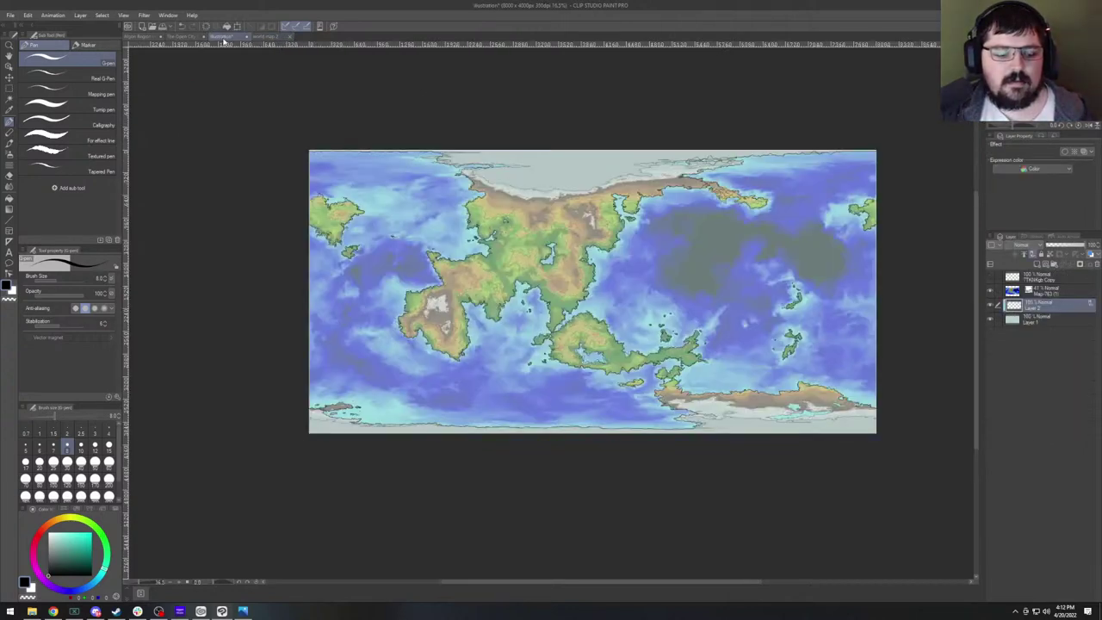
key("ctrl+v")
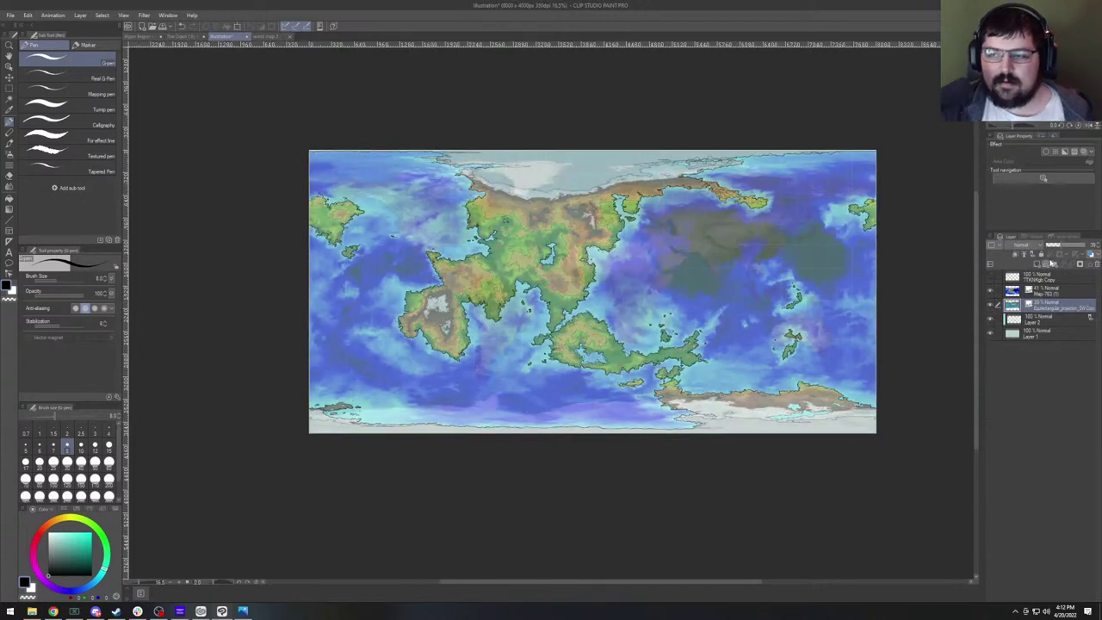
Raise the pasted Earth map layer's opacity to about 56% and move it above the coloured reference map layer.
left_click_drag(1062, 247, 1069, 247)
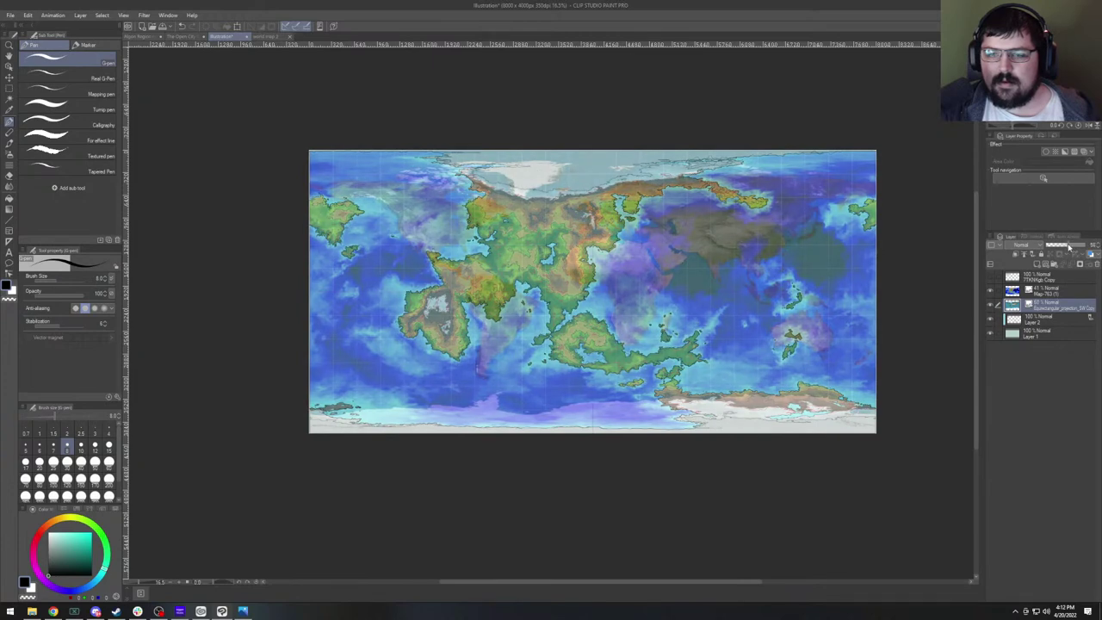
left_click(990, 293)
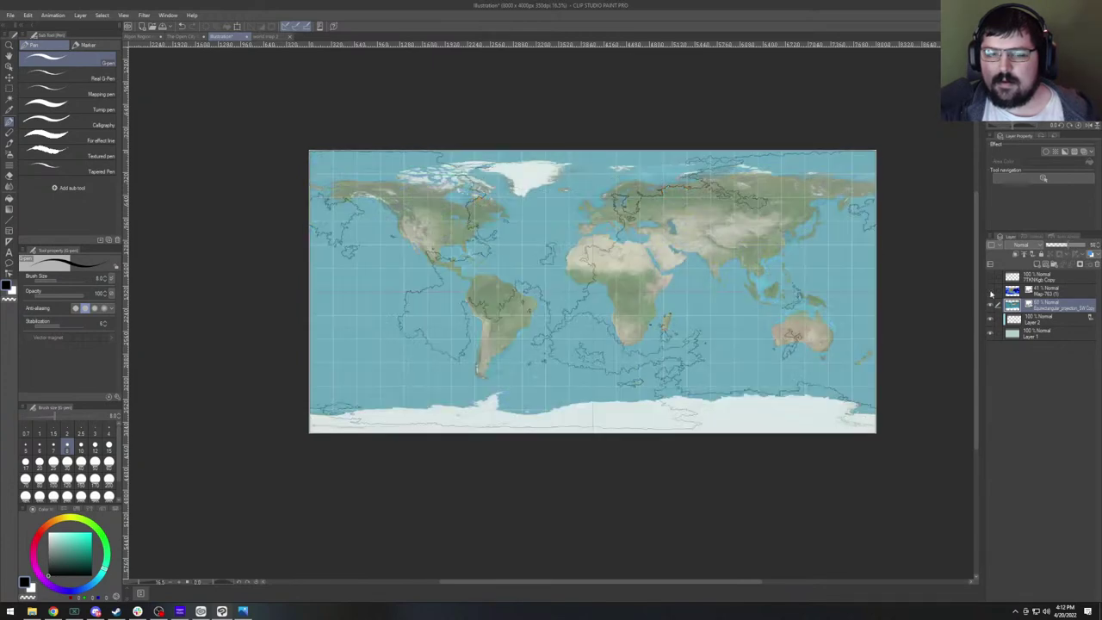
left_click(990, 293)
left_click_drag(1056, 308, 1059, 289)
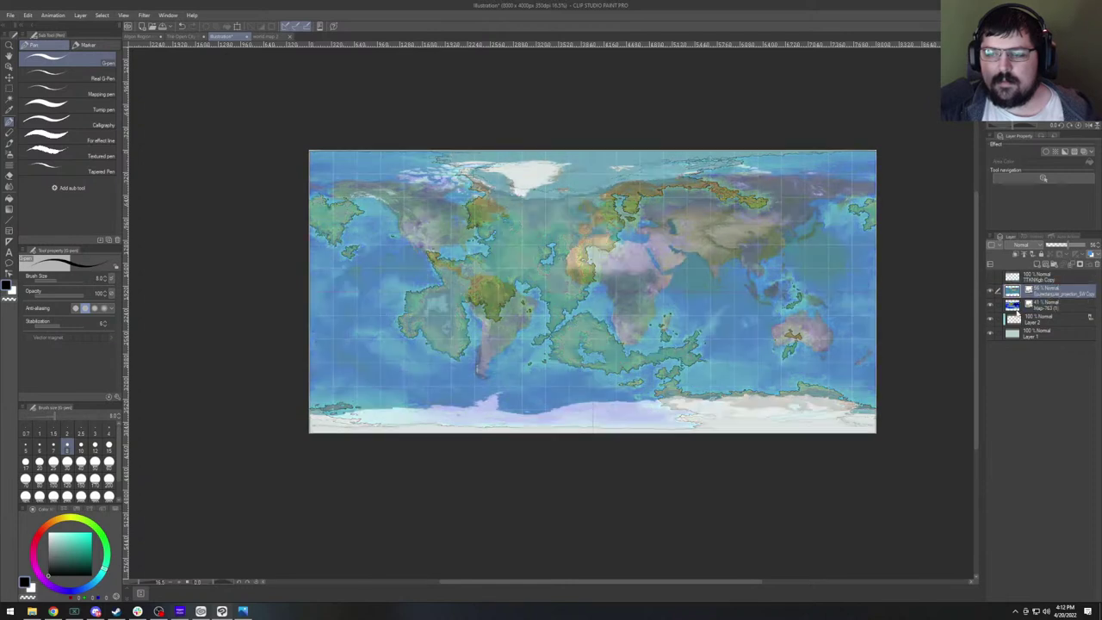
Check the overlay with the ink layer hidden and shown, and raise the coloured reference map layer's opacity to nearly full.
left_click(992, 320)
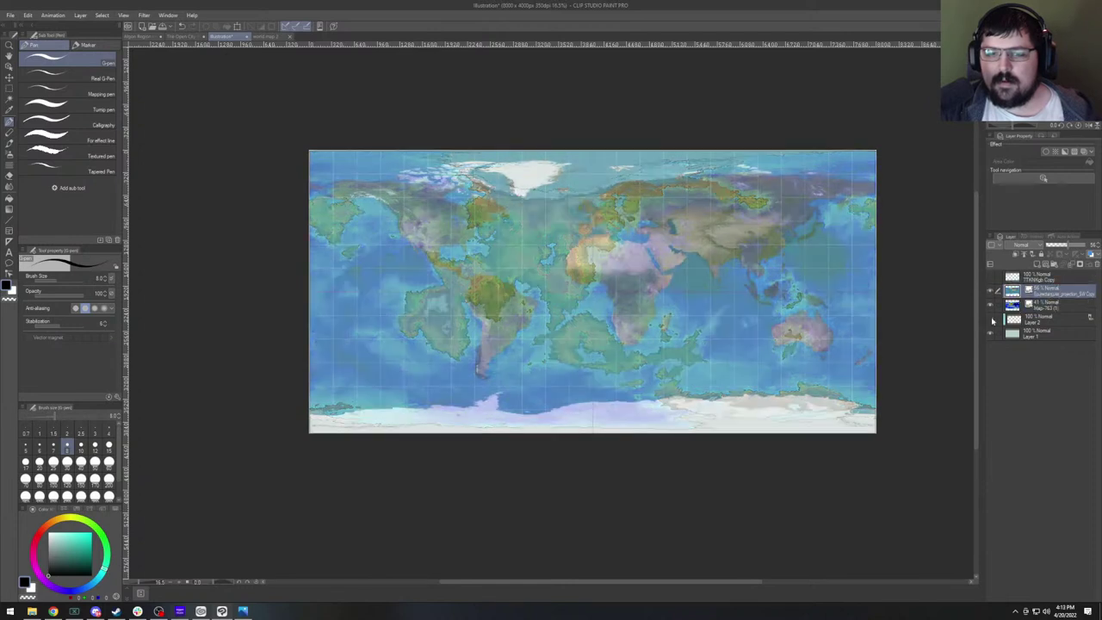
left_click(992, 320)
left_click(1042, 304)
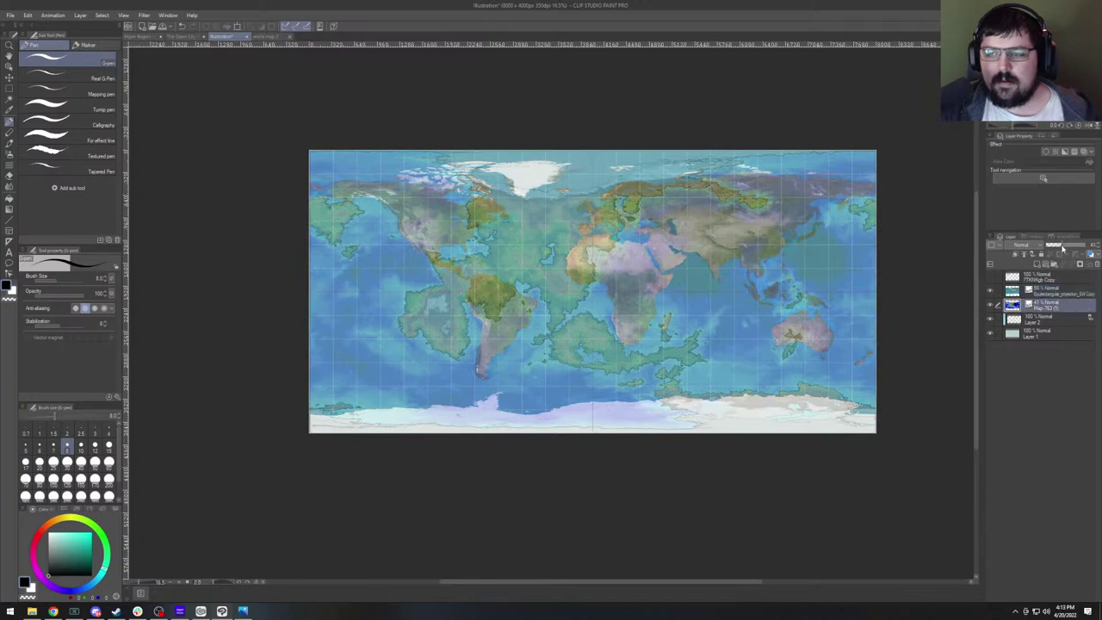
left_click(1074, 247)
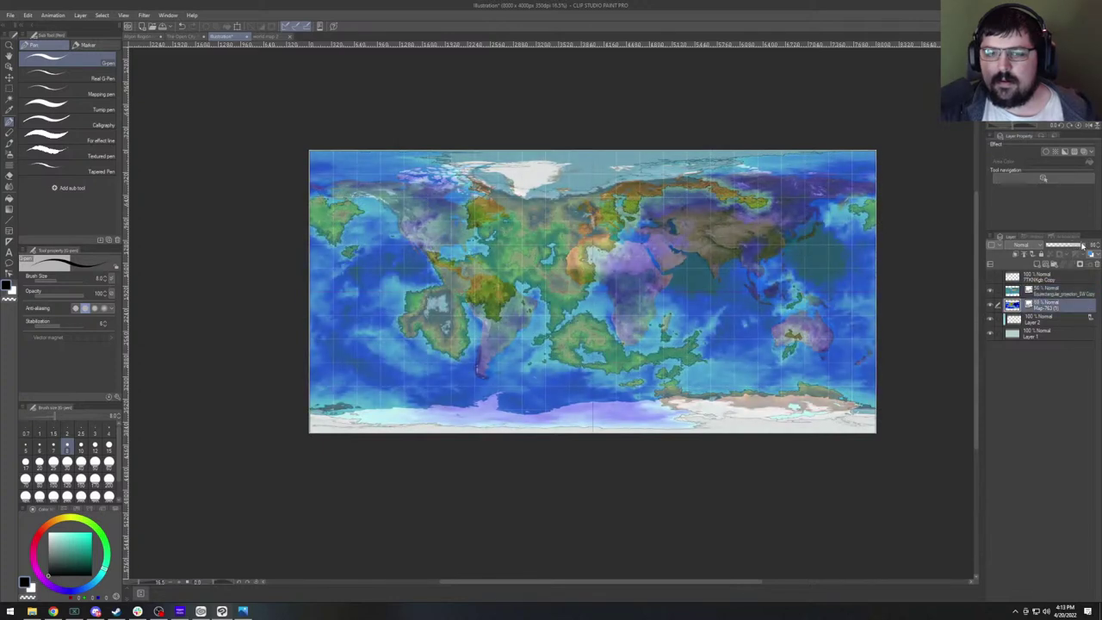
Lower the coloured reference map layer's opacity to about 30% and compare it with the Earth map and inked coastlines.
left_click(1075, 248)
left_click(1074, 248)
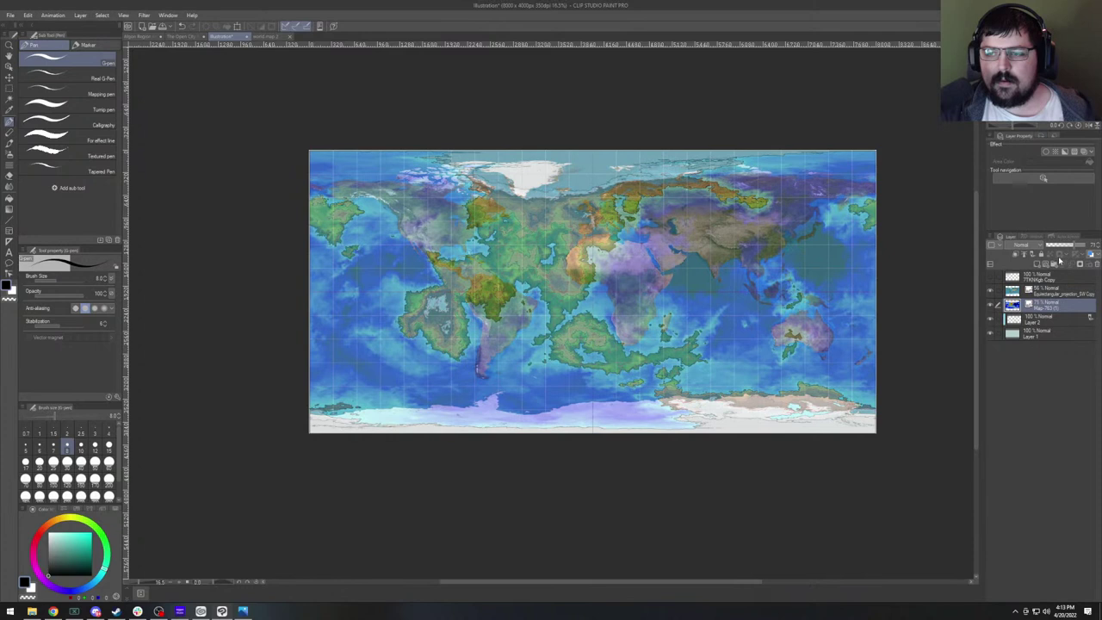
left_click(1060, 247)
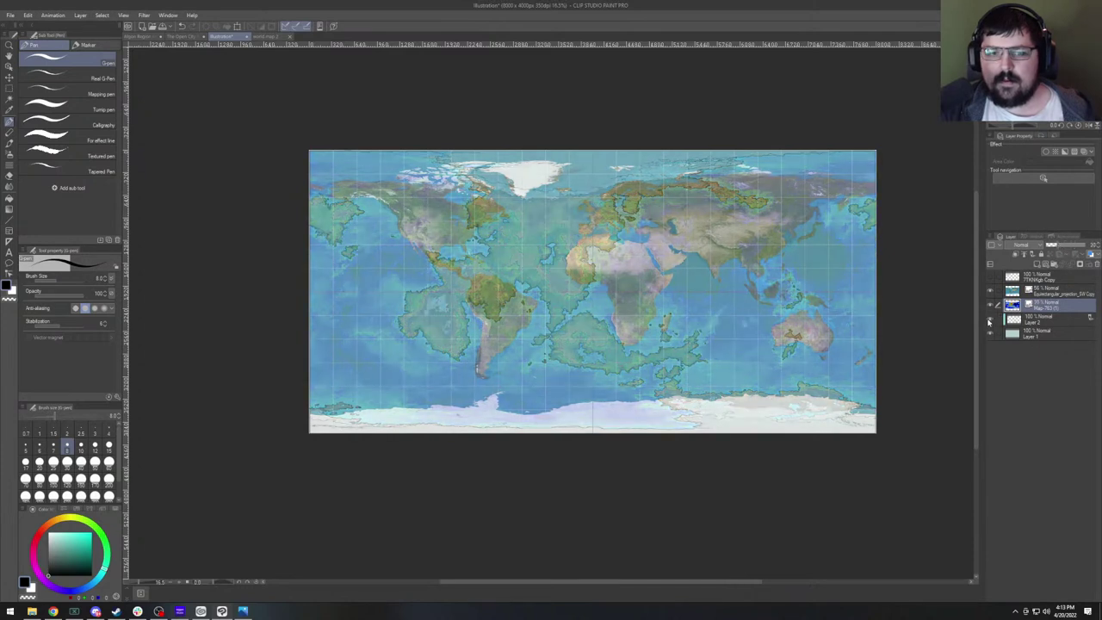
scroll(564, 288, "up", 2)
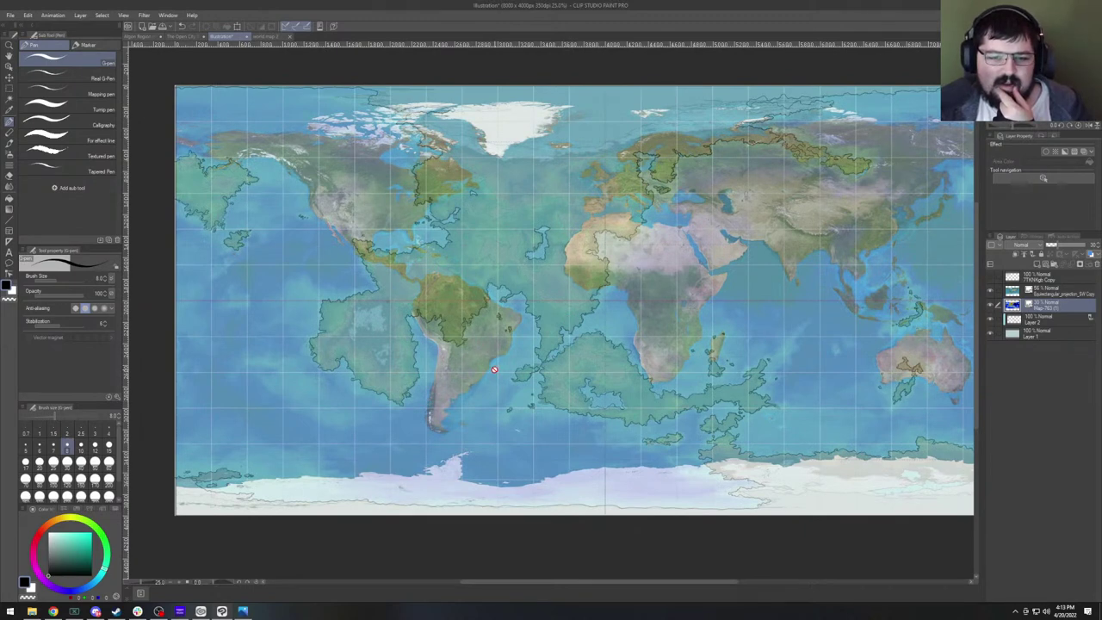
scroll(500, 366, "down", 1)
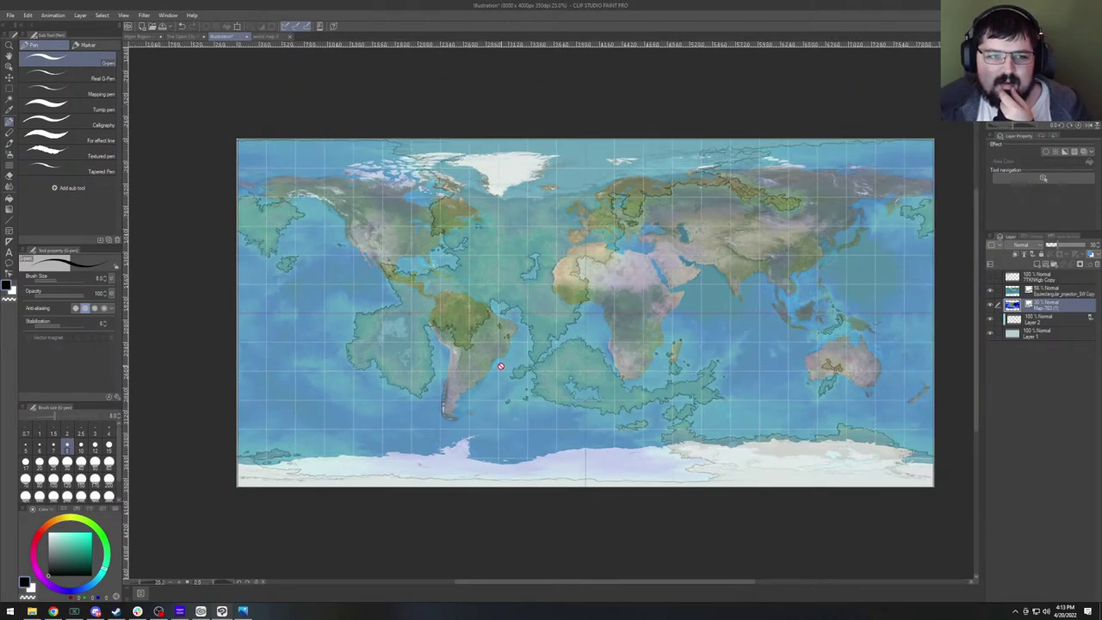
scroll(531, 308, "up", 2)
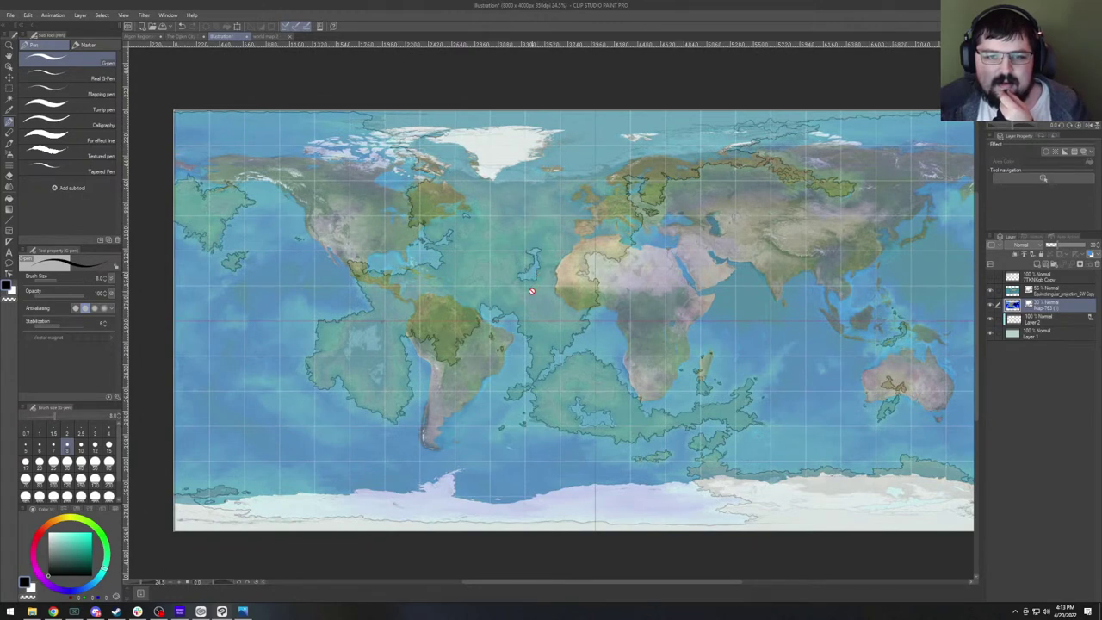
scroll(546, 297, "up", 1)
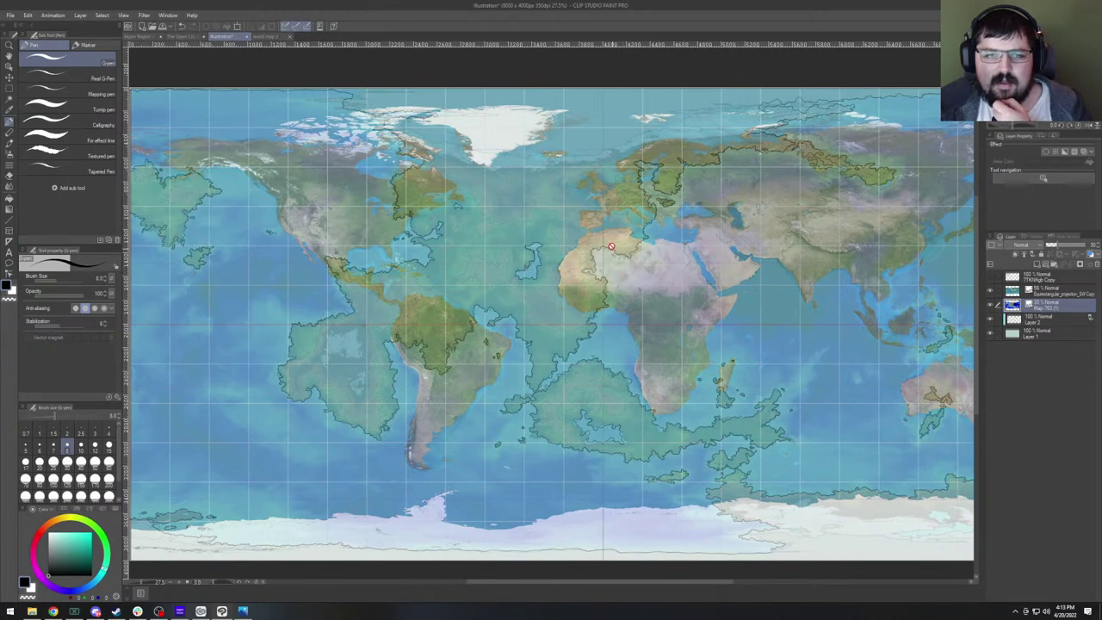
scroll(494, 295, "down", 3)
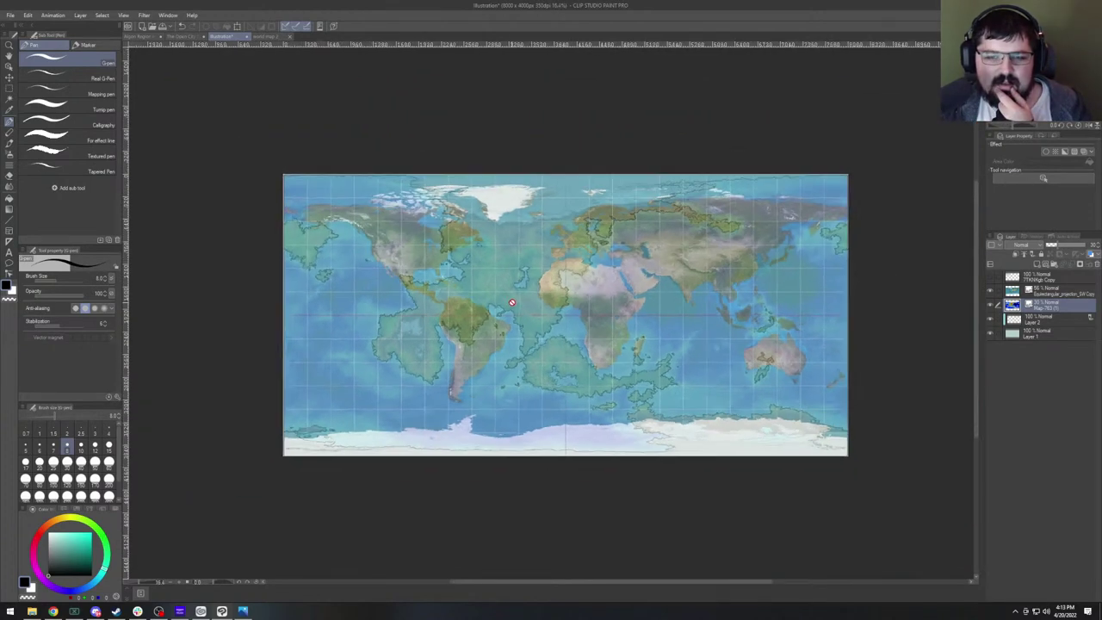
scroll(607, 377, "up", 2)
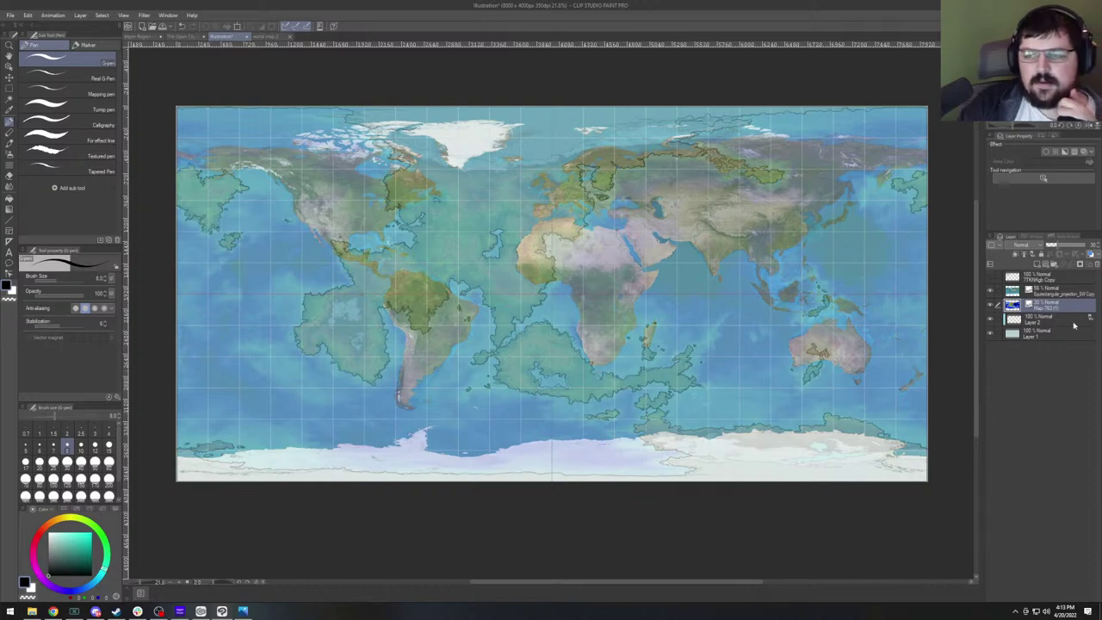
Hide the coloured reference map layer, compare the ink outlines with the Earth map, and hide the Earth map layer too.
left_click(992, 306)
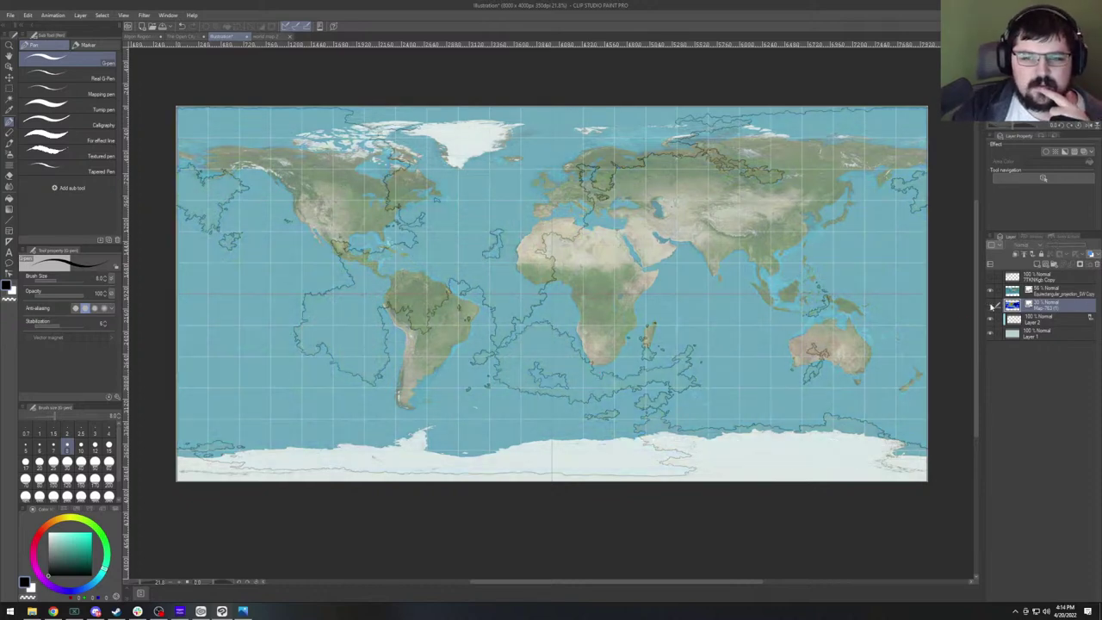
scroll(485, 237, "up", 2)
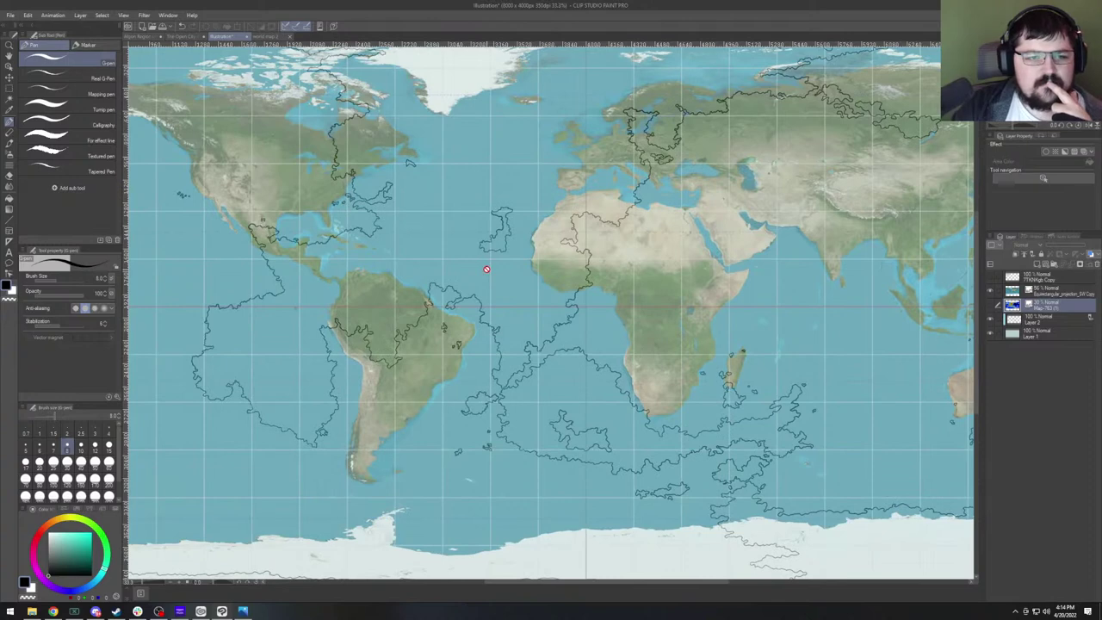
scroll(487, 270, "down", 2)
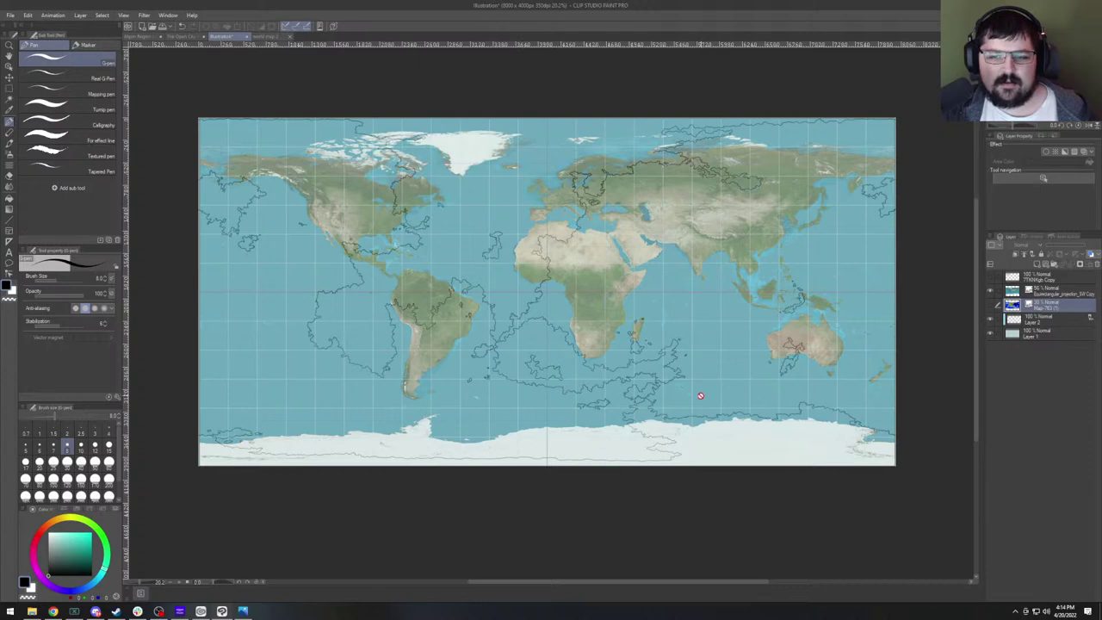
scroll(695, 400, "up", 1)
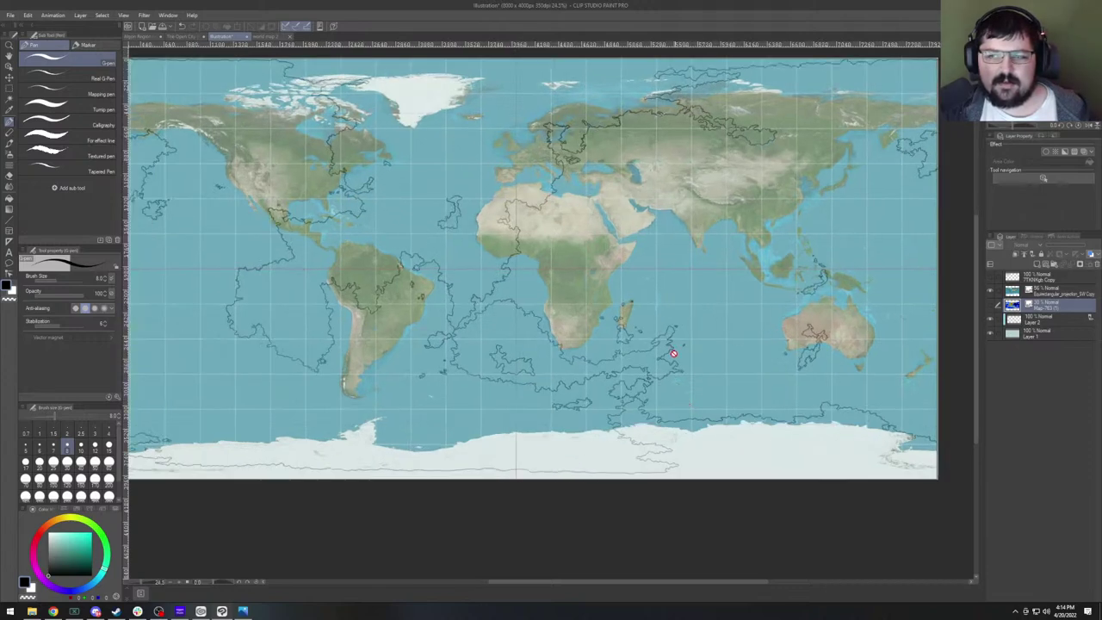
scroll(674, 353, "down", 2)
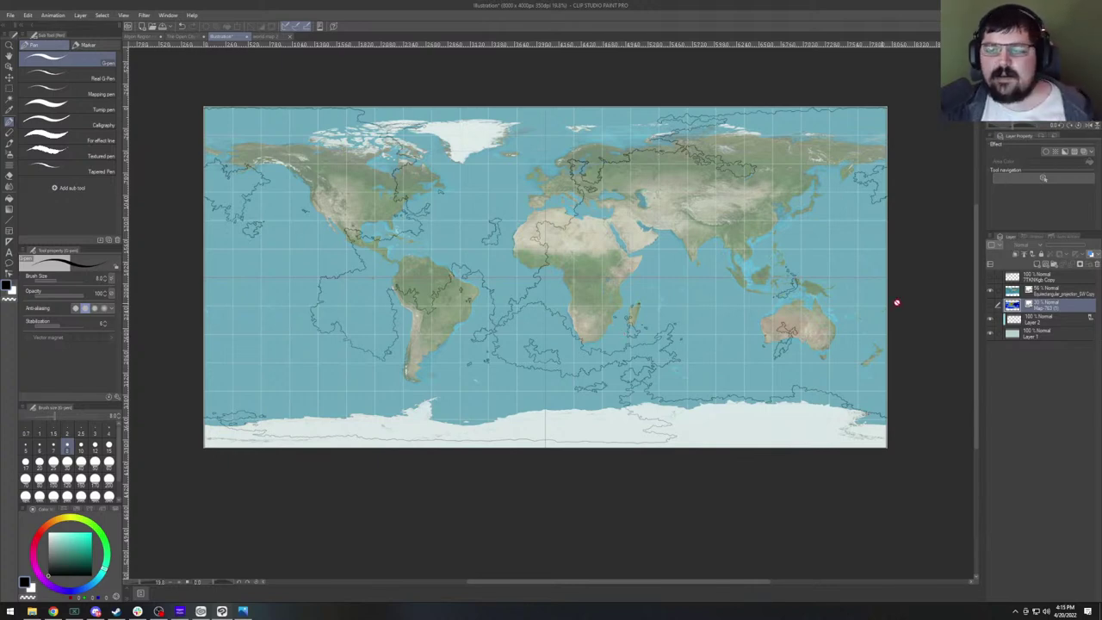
left_click(992, 292)
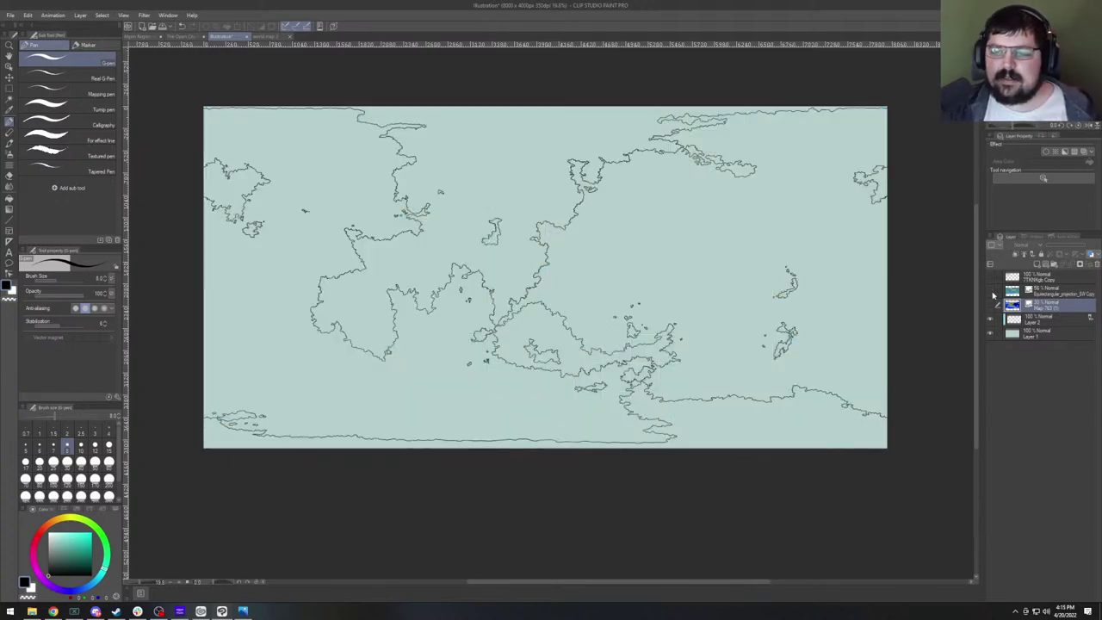
Copy the grid layer from the "world map 2" document and paste it into the Illustration document.
left_click(261, 37)
left_click(1045, 307)
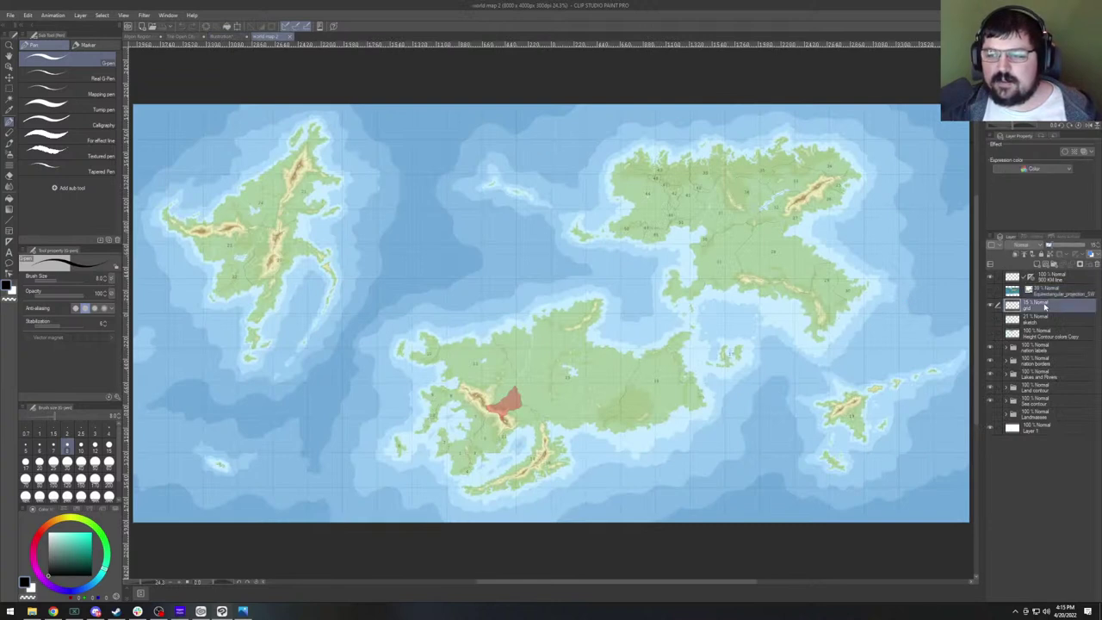
right_click(1046, 308)
left_click(1037, 306)
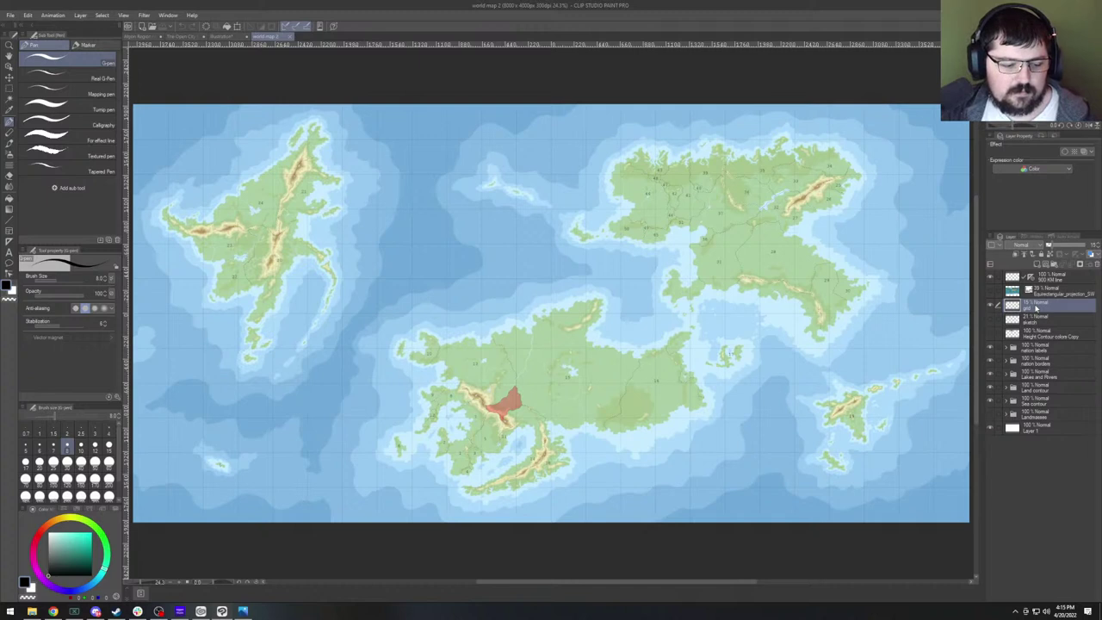
left_click(226, 37)
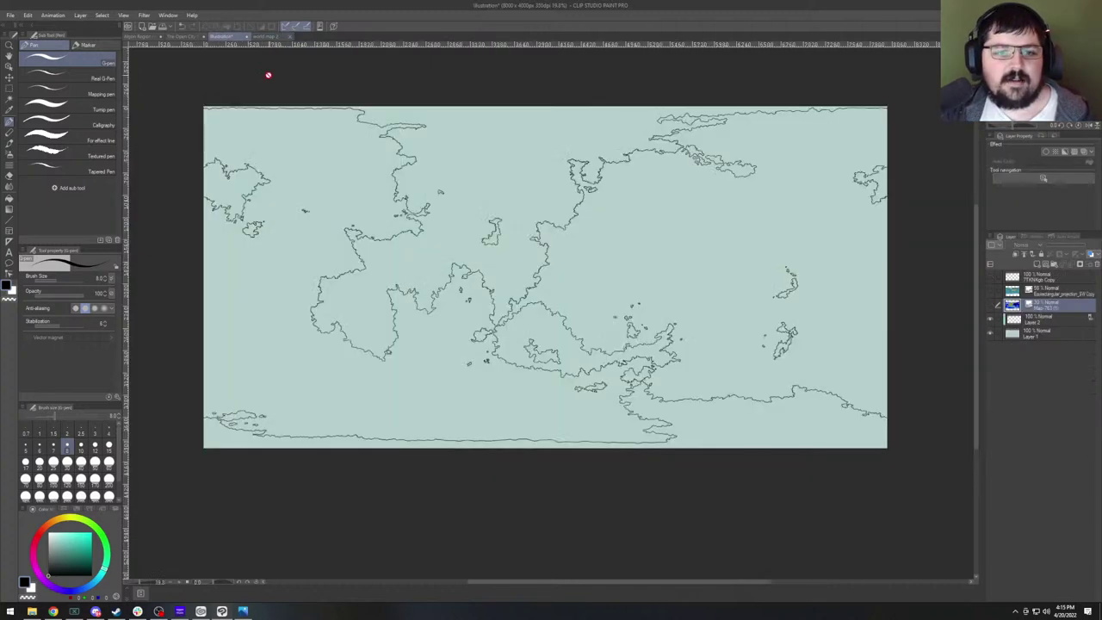
key("ctrl+v")
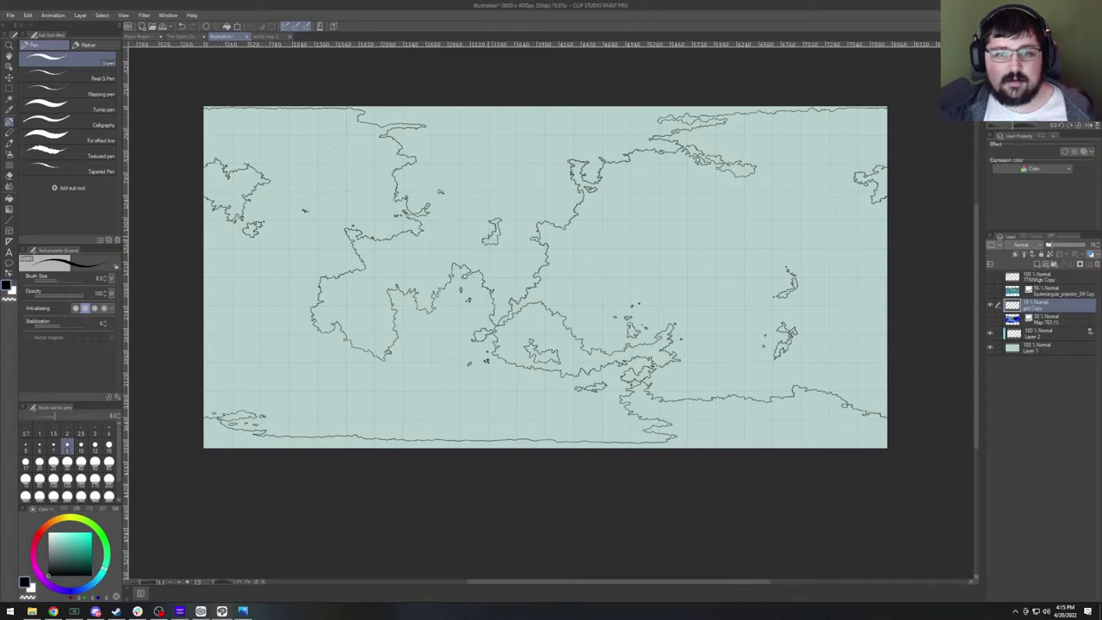
Move the pasted grid layer below the coloured reference map layer and check the outlines with the grid hidden and shown.
scroll(335, 267, "up", 3)
scroll(335, 267, "down", 2)
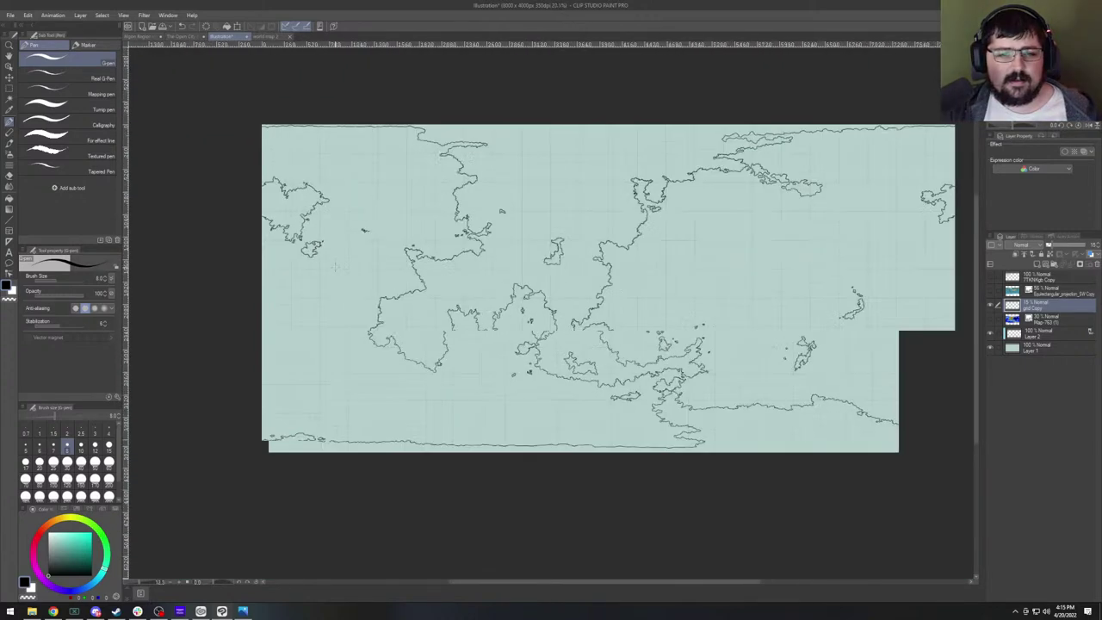
scroll(335, 267, "up", 2)
left_click(992, 307)
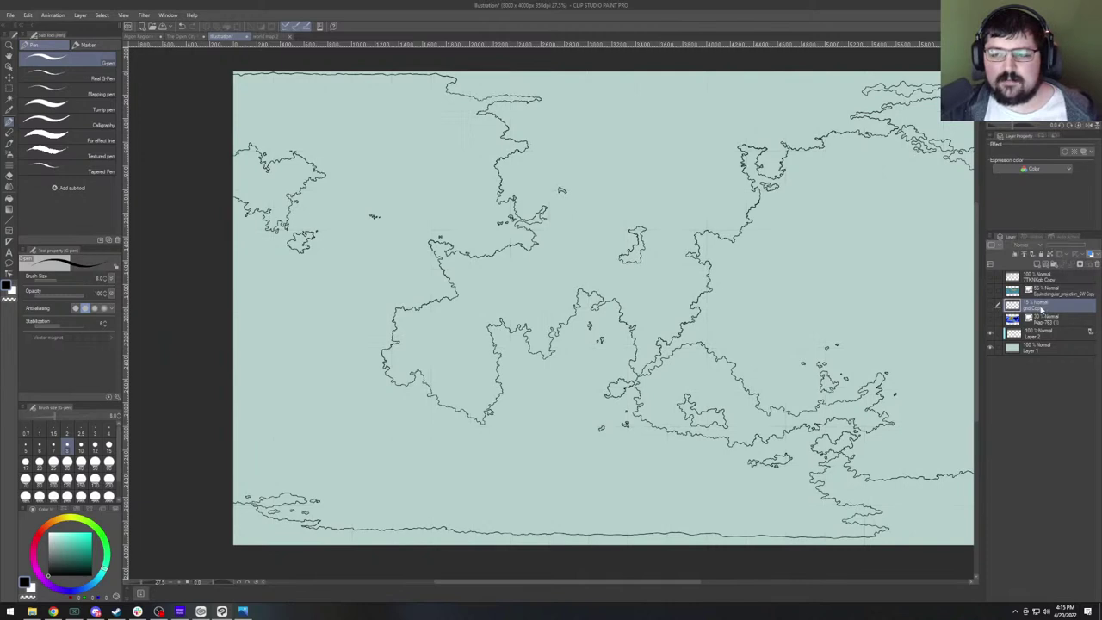
mouse_move(1045, 308)
left_mouse_down()
mouse_move(1048, 327)
mouse_move(1047, 310)
left_mouse_up()
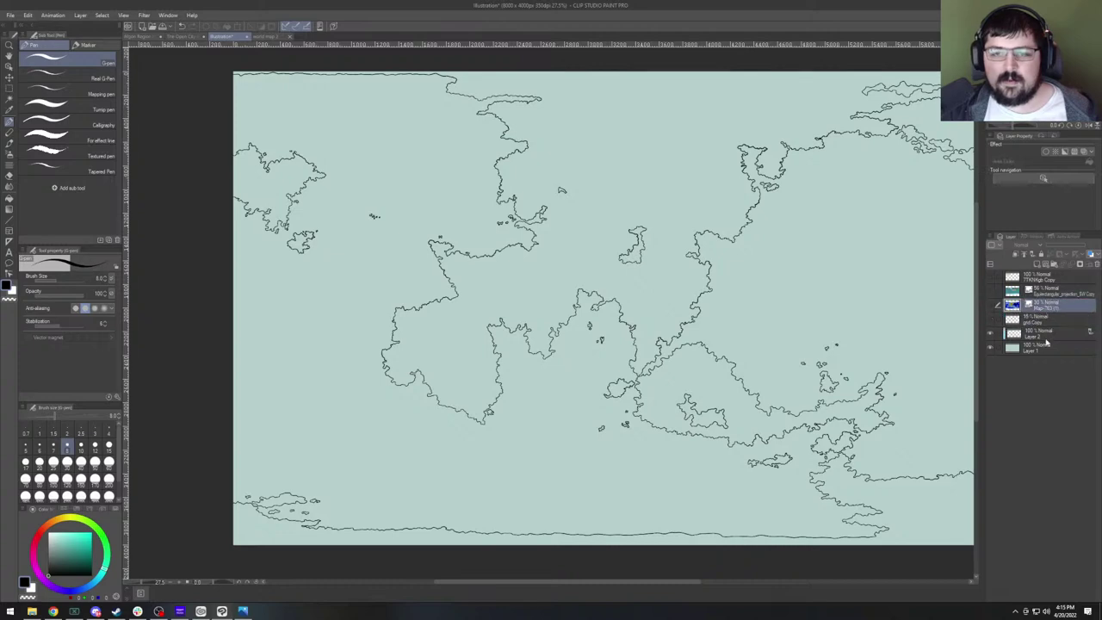
scroll(646, 308, "down", 3)
scroll(602, 279, "up", 2)
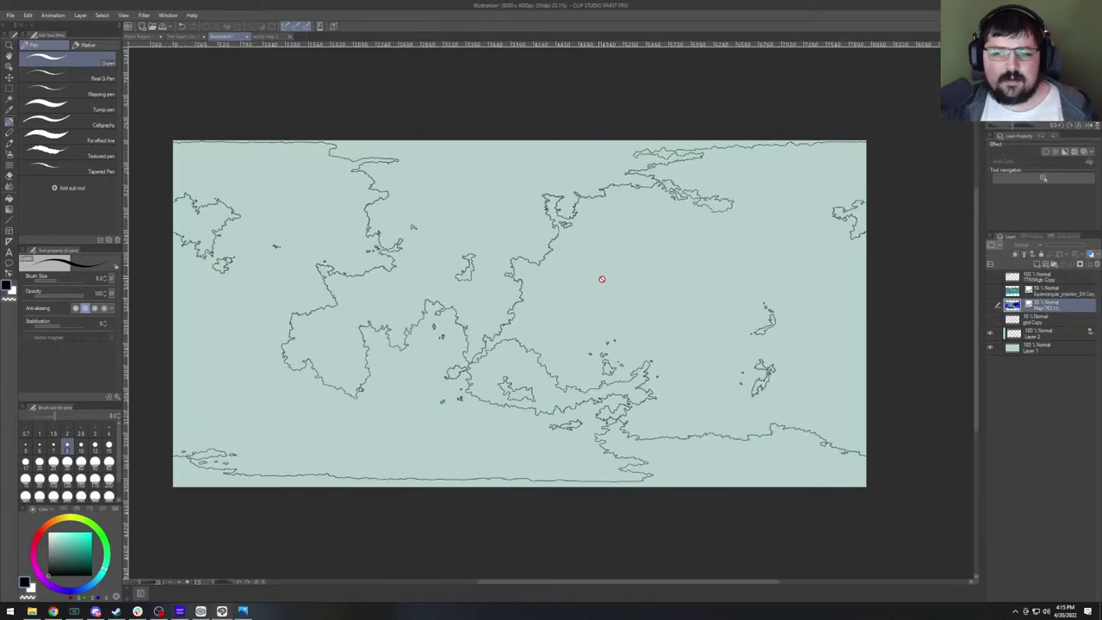
scroll(601, 279, "down", 3)
scroll(637, 310, "up", 3)
left_click(1055, 321)
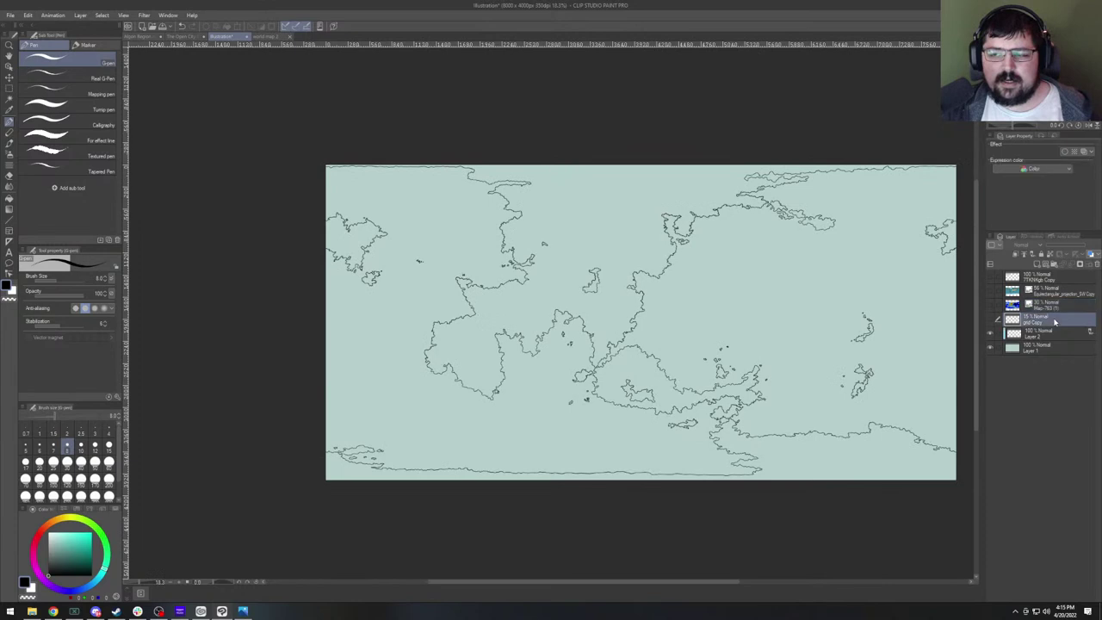
left_click(990, 320)
scroll(641, 322, "up", 2)
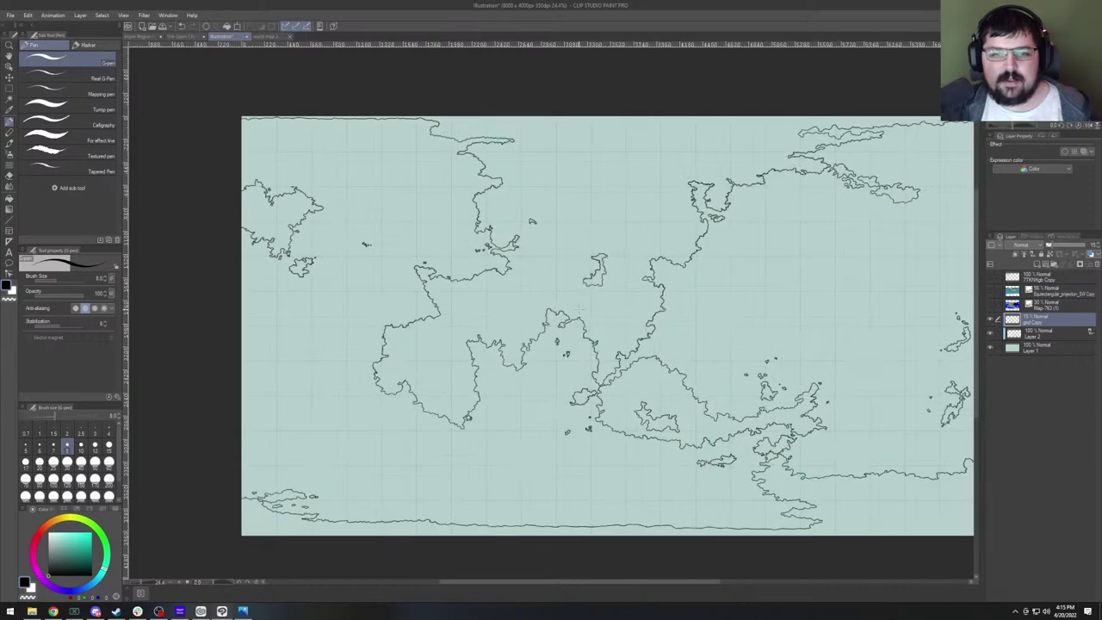
scroll(641, 322, "down", 4)
scroll(641, 322, "up", 3)
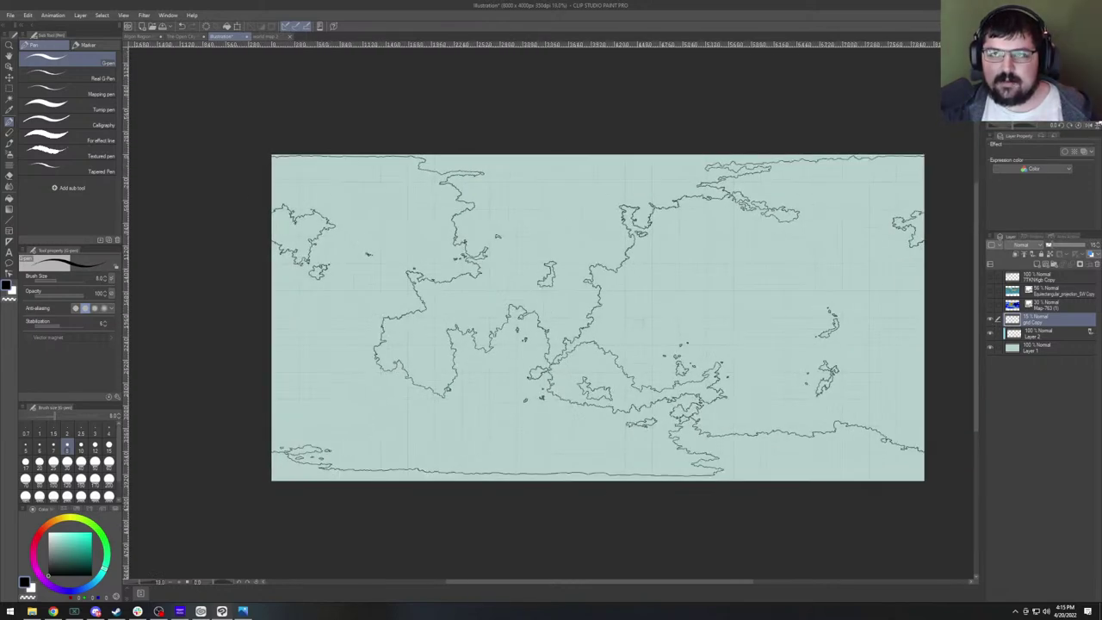
Add a new raster layer and place it between the grid layer and the ink layer.
scroll(763, 334, "up", 2)
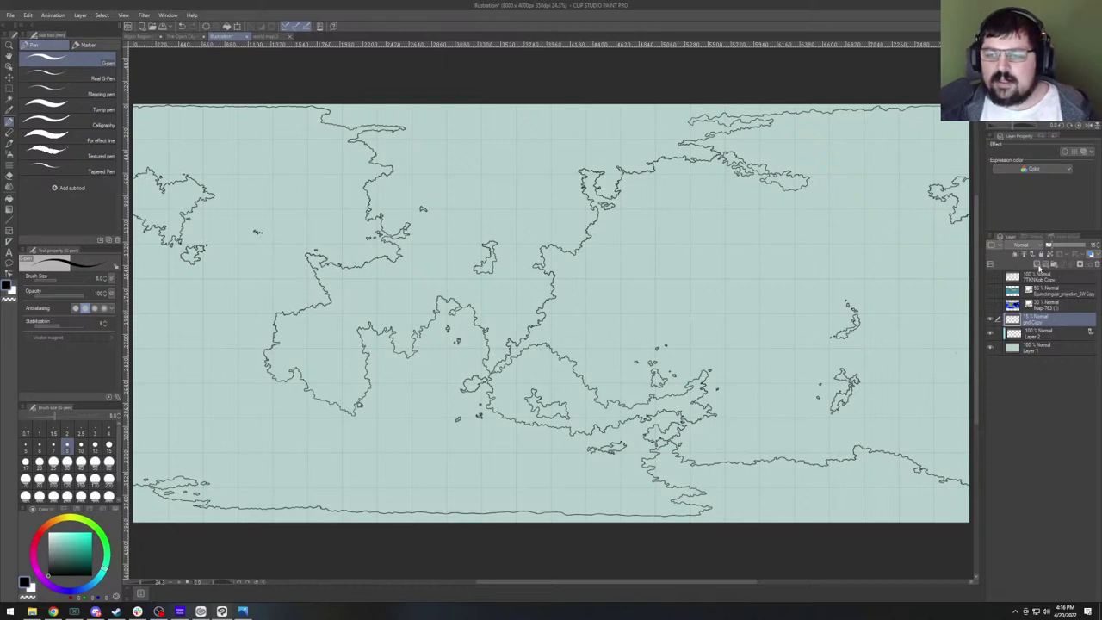
left_click(1037, 263)
left_click_drag(1036, 319, 1042, 335)
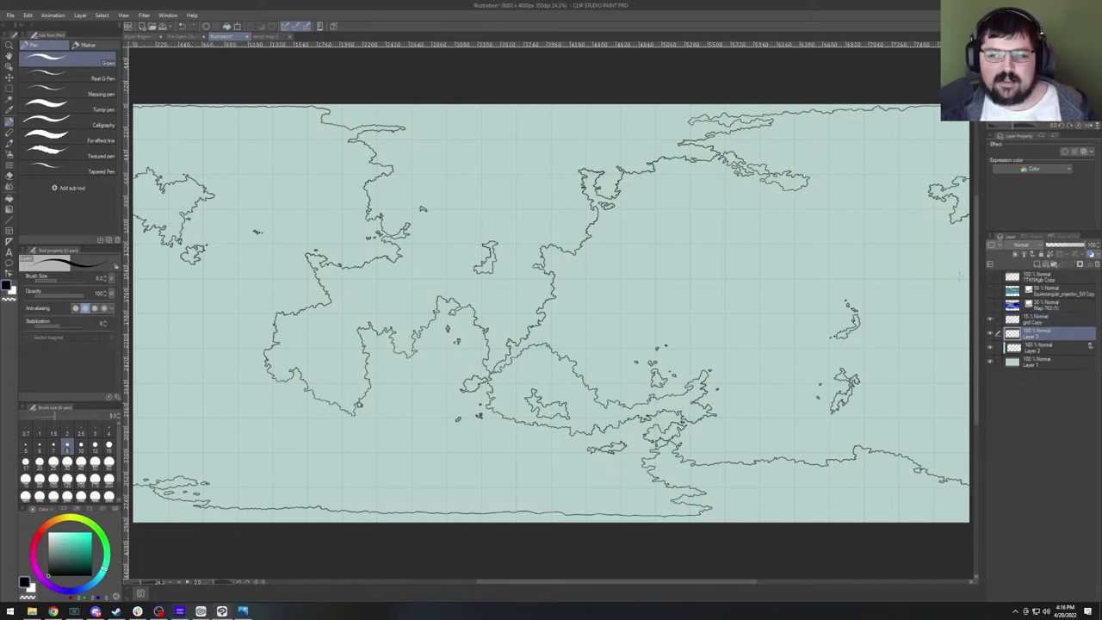
Show the small labelled reference map layer and examine its land and ocean colours with the Eyedropper tool selected.
left_click(990, 275)
scroll(729, 308, "down", 2)
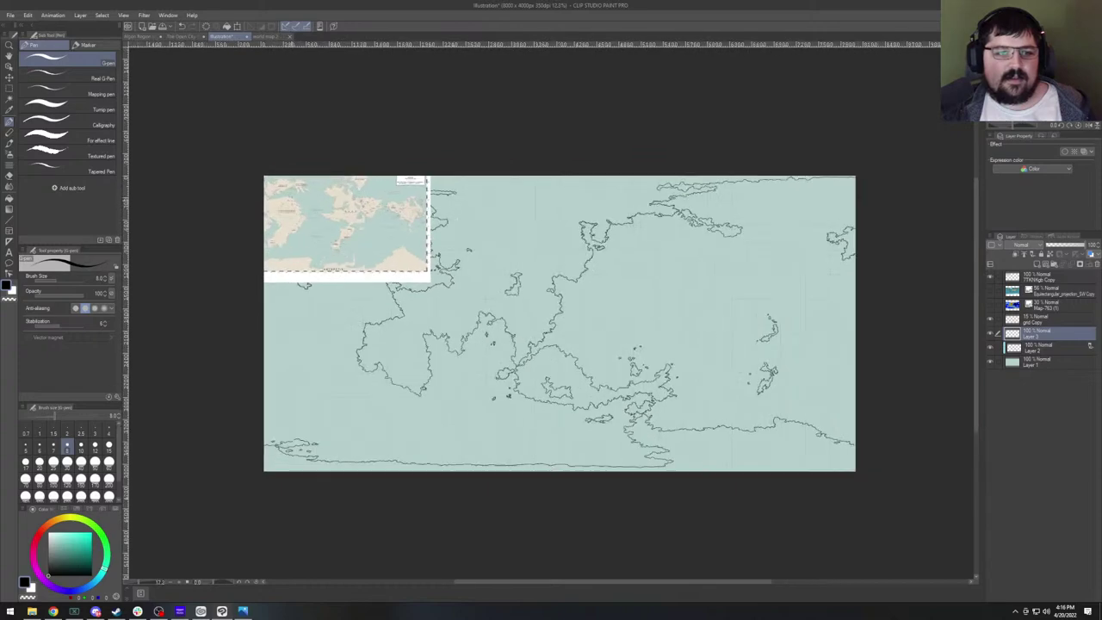
scroll(730, 309, "up", 4)
scroll(610, 345, "up", 1)
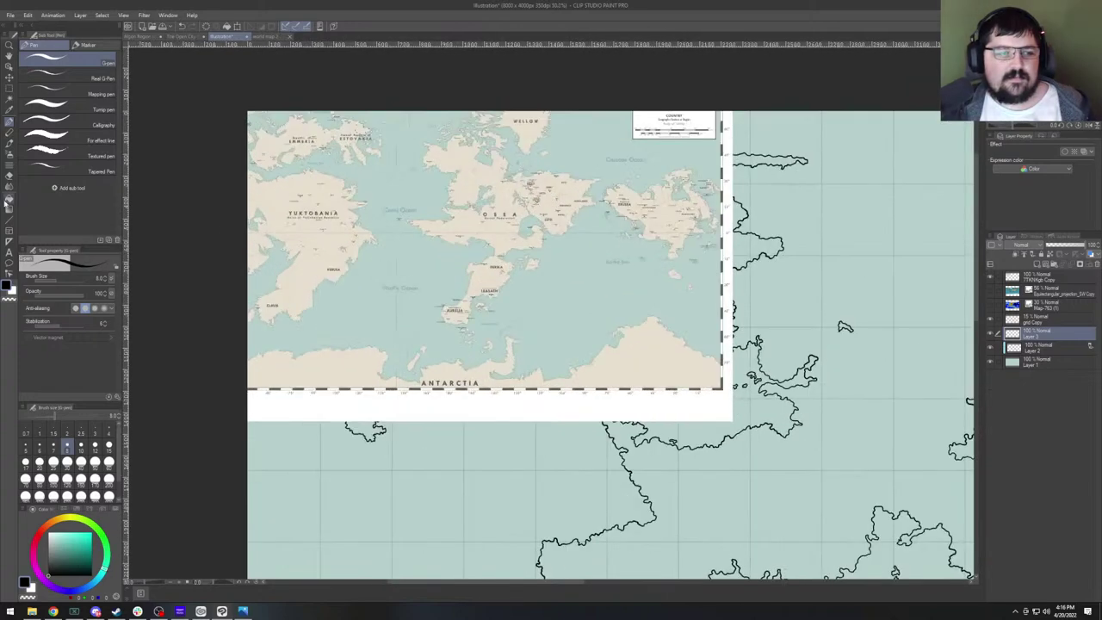
left_click(9, 110)
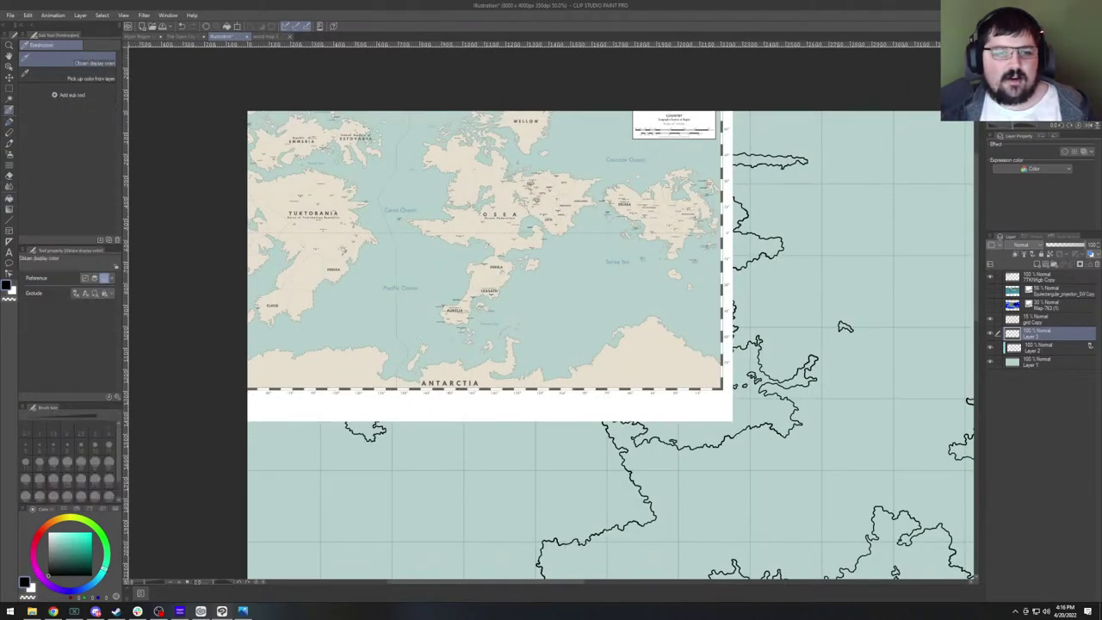
scroll(329, 256, "up", 2)
scroll(276, 214, "up", 2)
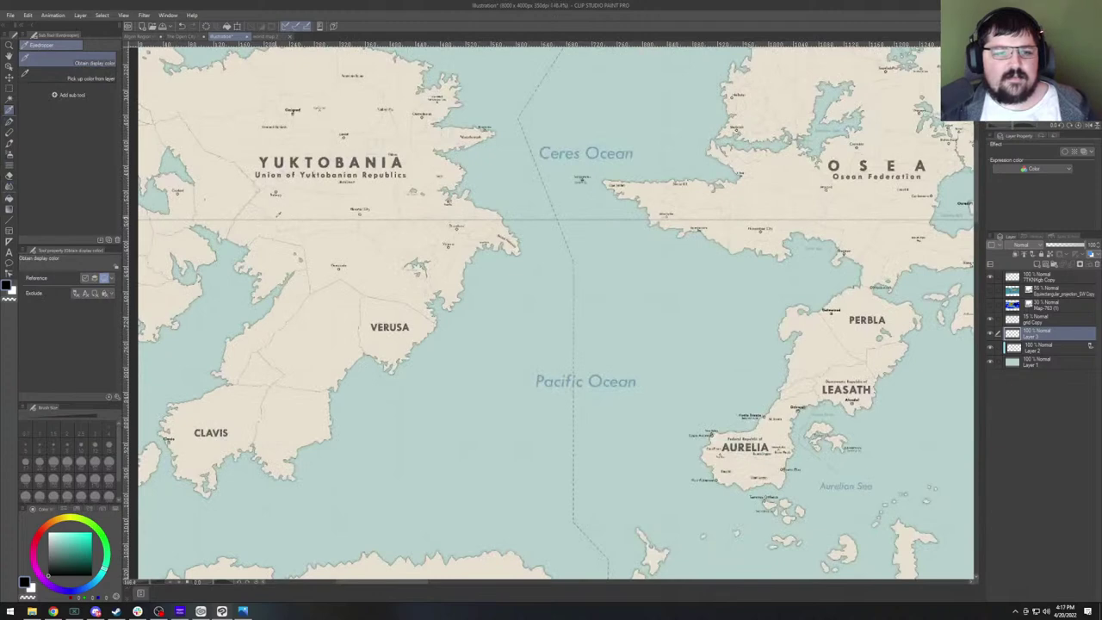
scroll(530, 167, "down", 5)
scroll(530, 167, "up", 4)
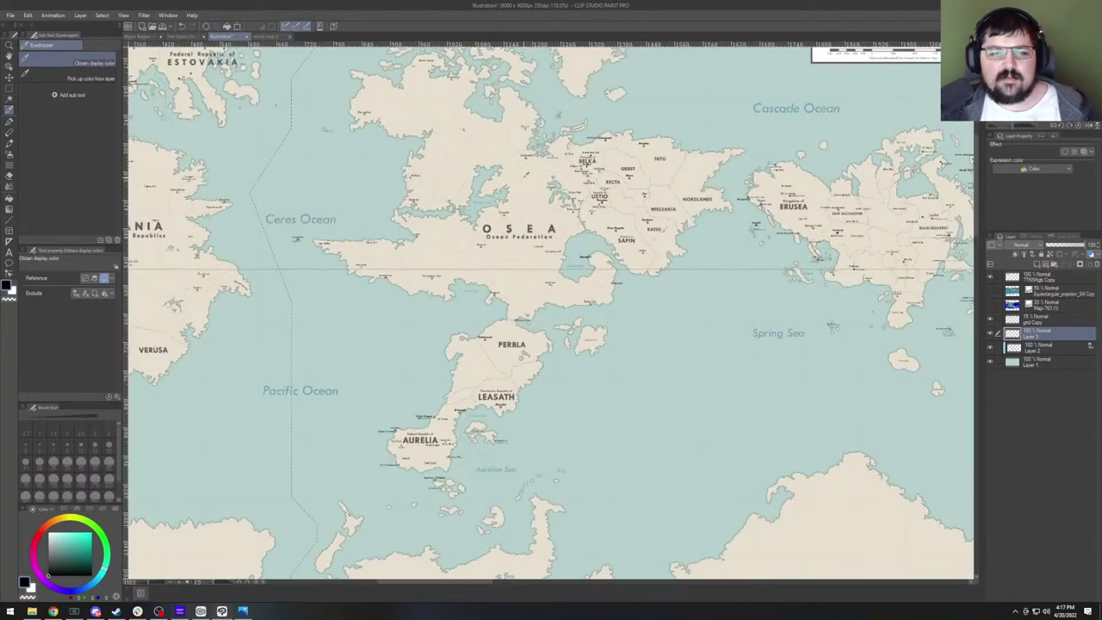
scroll(527, 172, "down", 6)
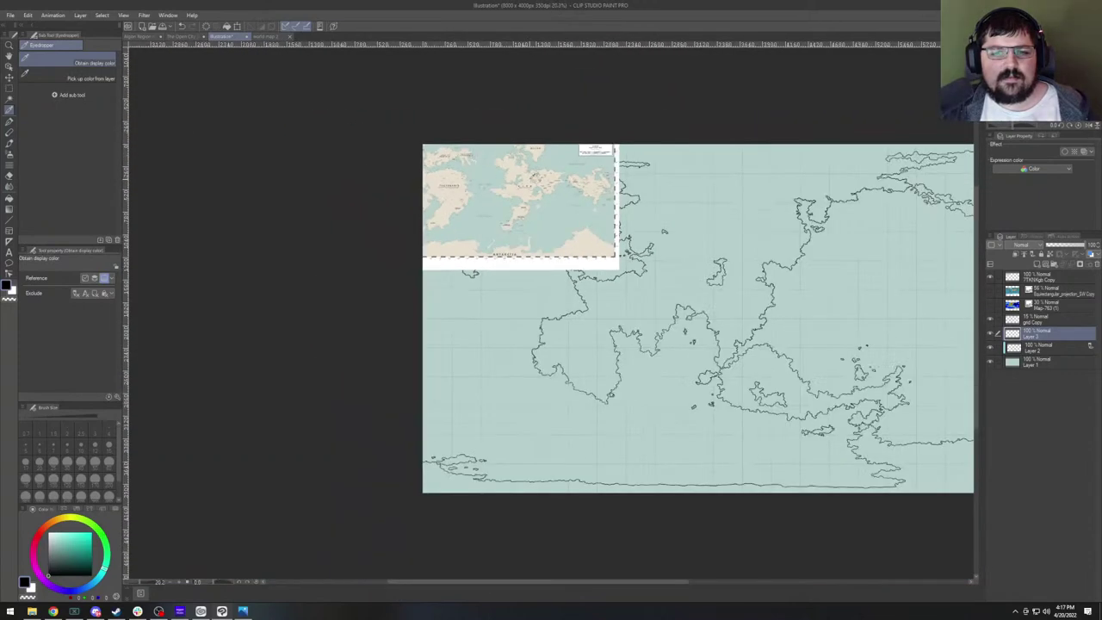
scroll(534, 177, "down", 3)
scroll(608, 148, "up", 2)
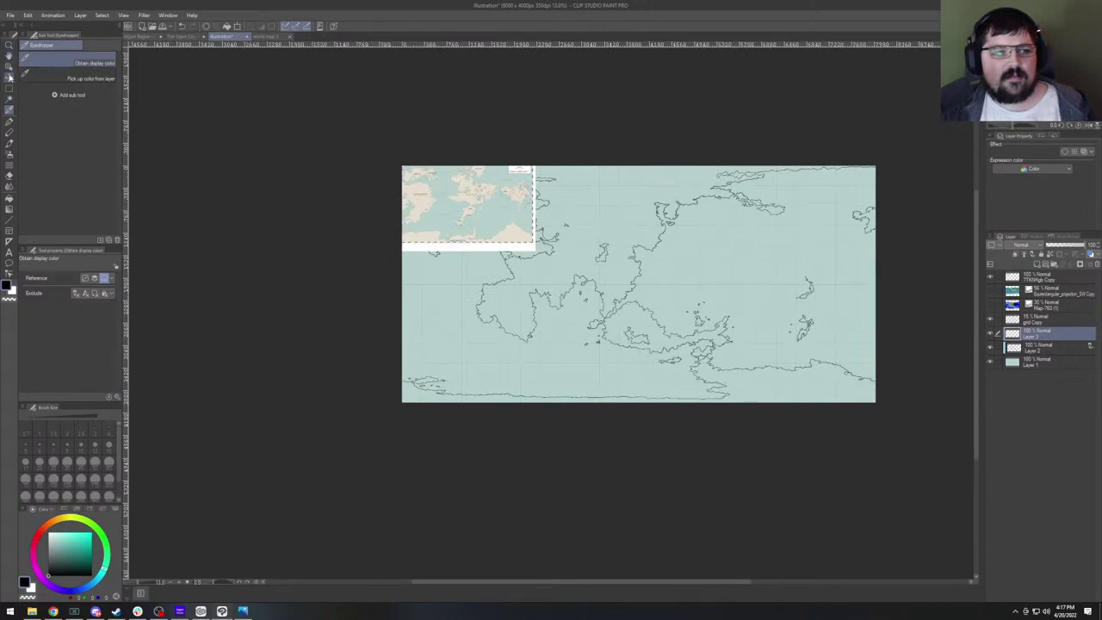
left_click(8, 77)
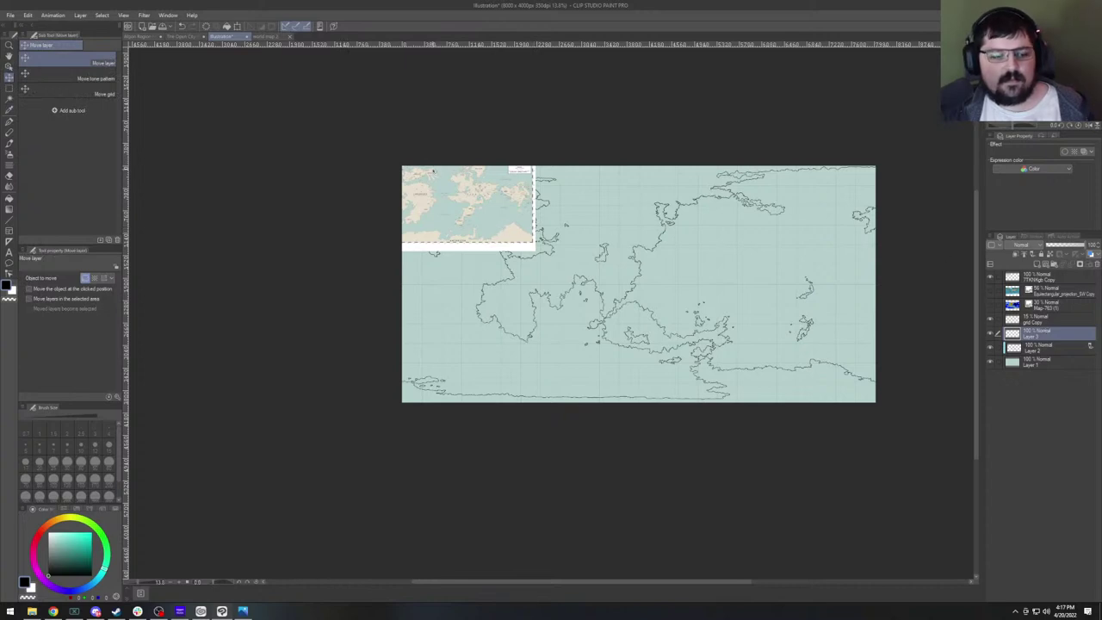
key("ctrl+]")
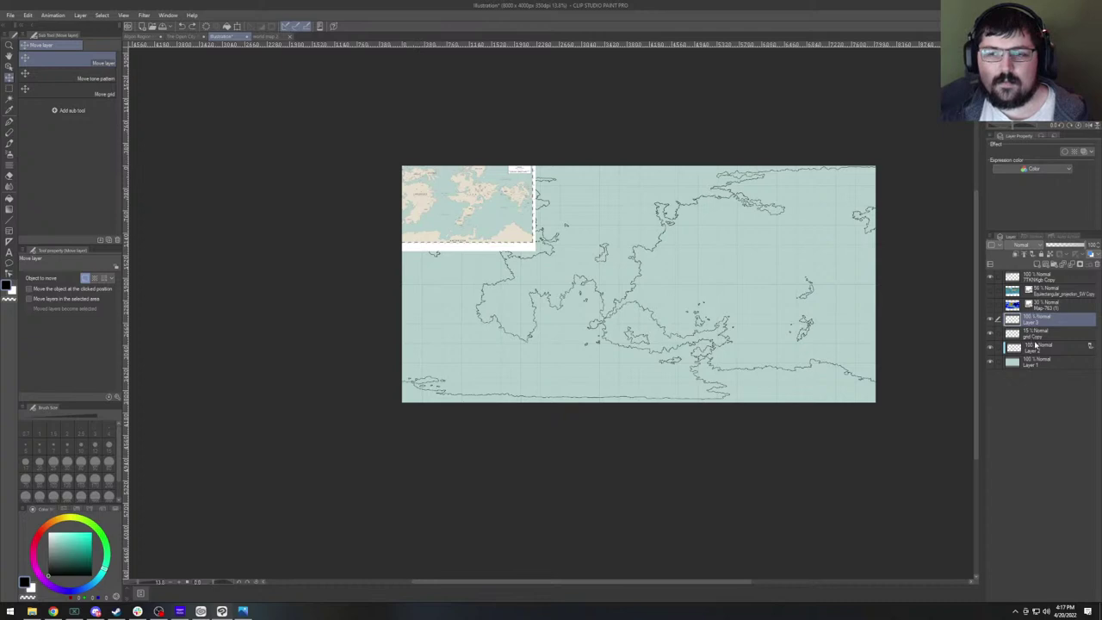
left_click_drag(1038, 319, 1043, 342)
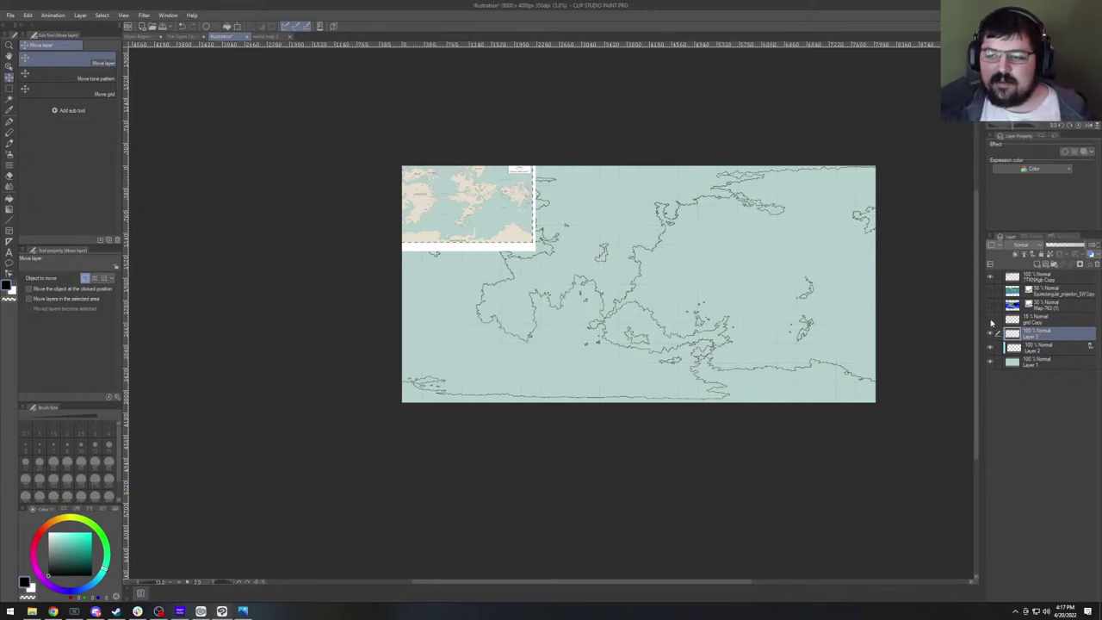
Hide the small labelled reference map layer and show the coloured Map-763 reference layer over the coastlines.
left_click(990, 279)
scroll(823, 298, "up", 3)
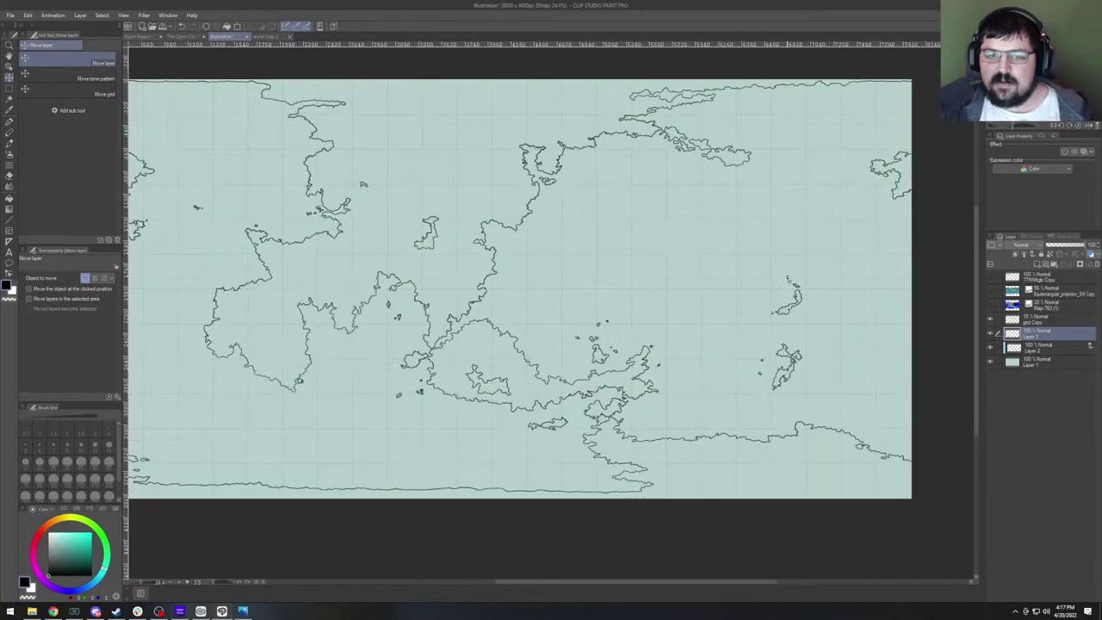
key("ctrl+minus")
key("ctrl+plus")
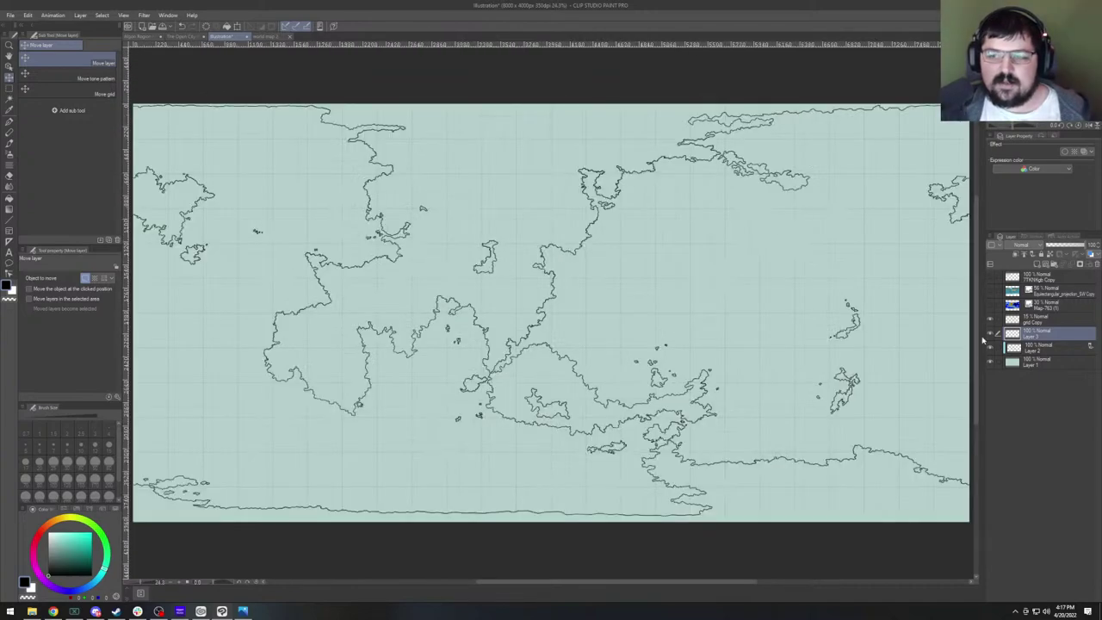
left_click(991, 306)
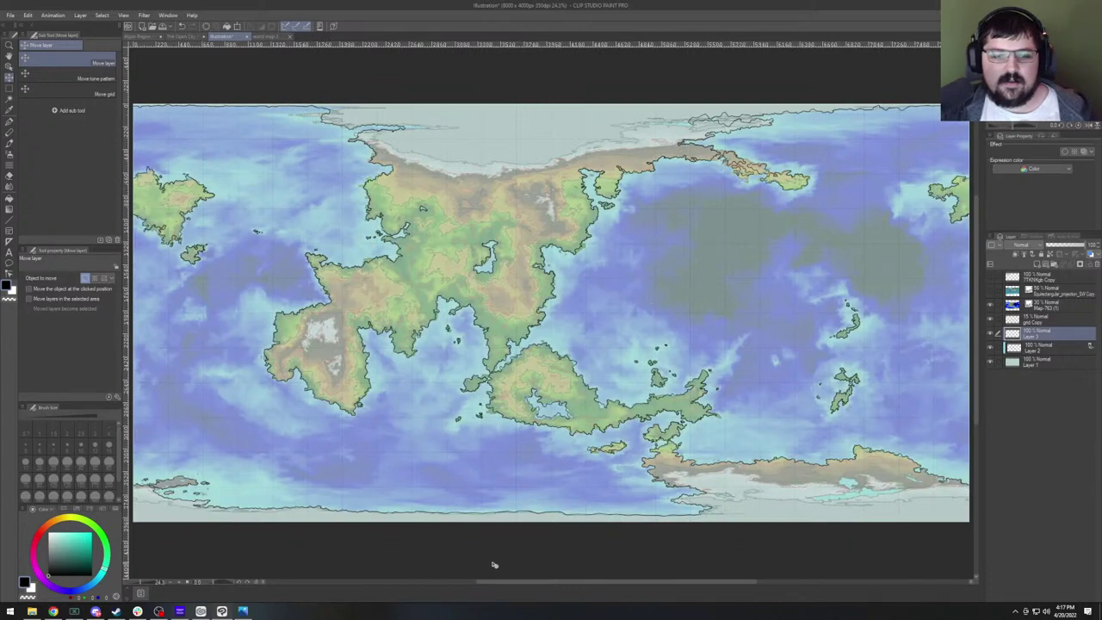
left_click_drag(546, 582, 538, 582)
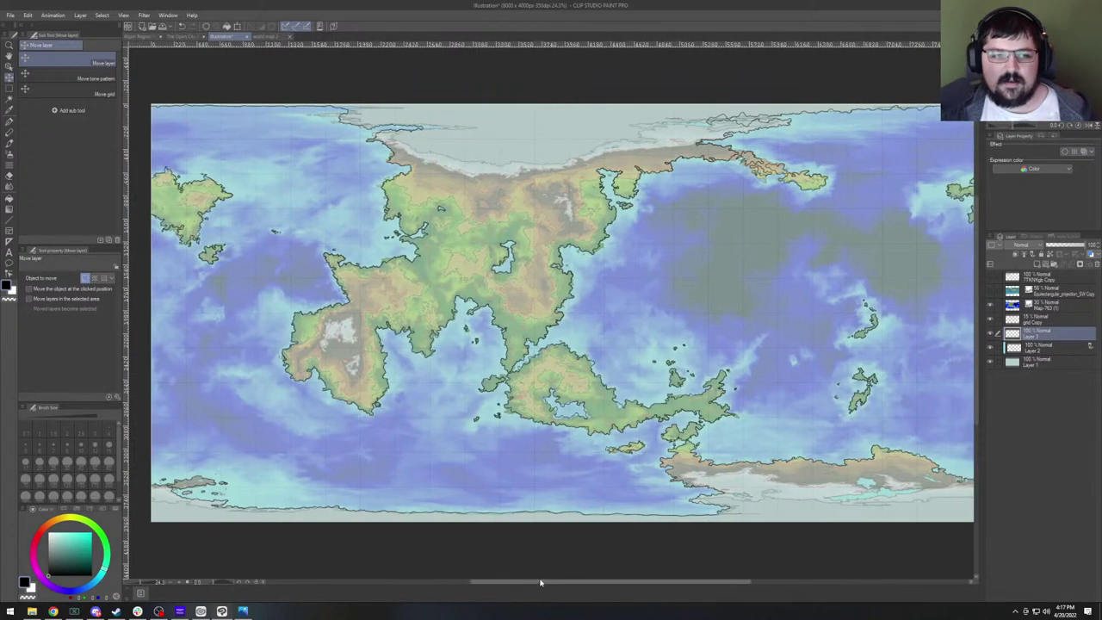
Set the Map-763 layer's opacity to 37% and make Layer 3 the active layer again.
left_click(1059, 306)
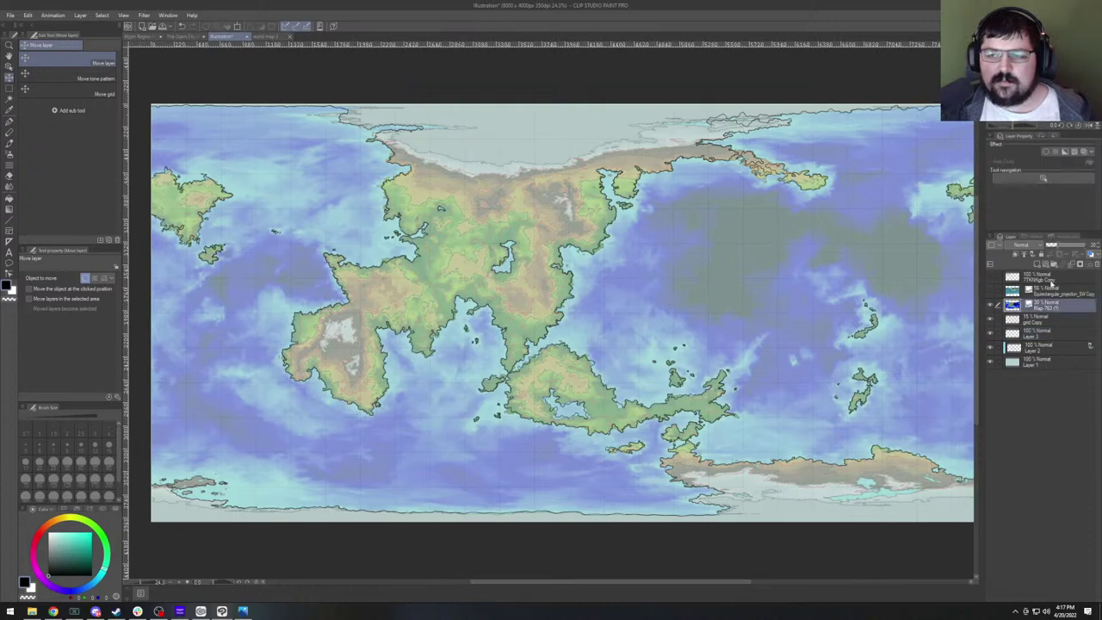
left_click(1059, 248)
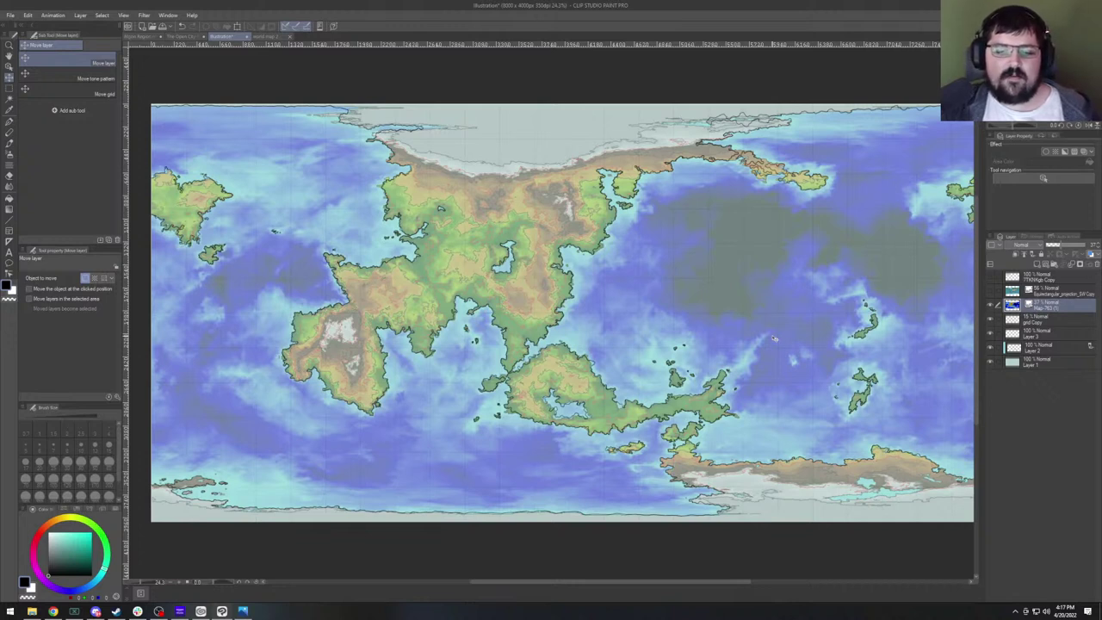
left_click(1043, 337)
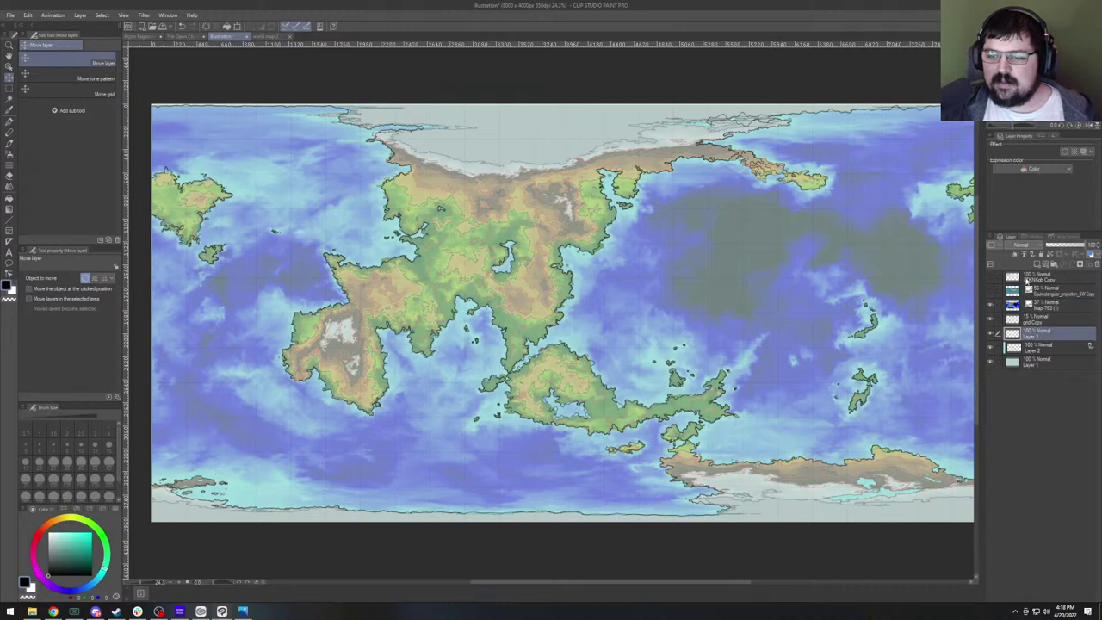
Show the labelled reference map, sample its beige land colour with the Eyedropper, and hide the map again.
left_click(989, 277)
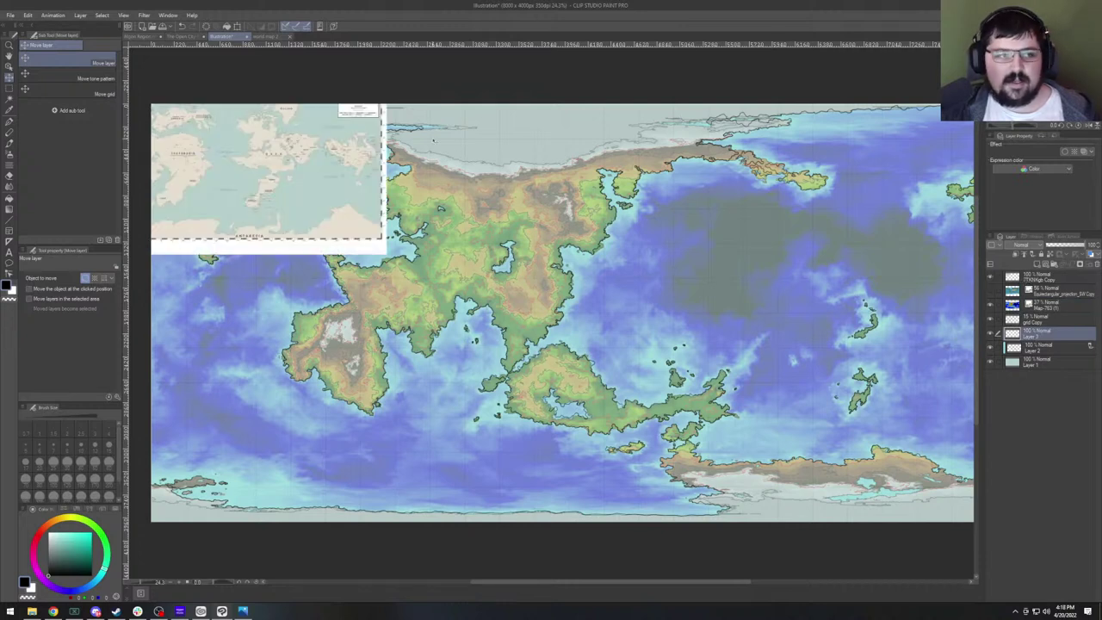
left_click(9, 108)
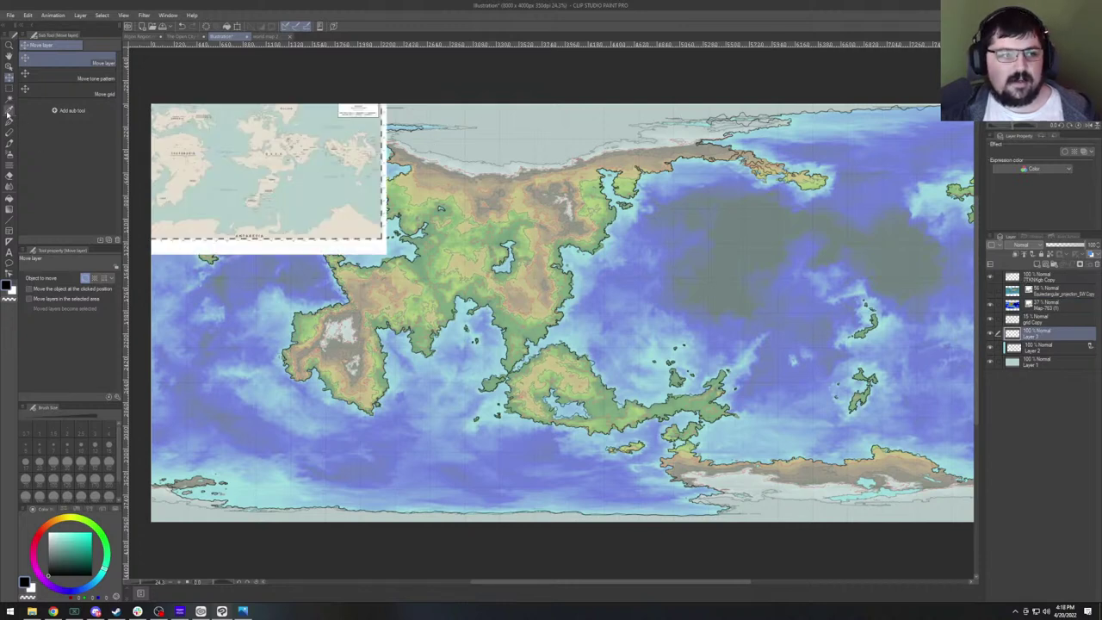
left_click(172, 140)
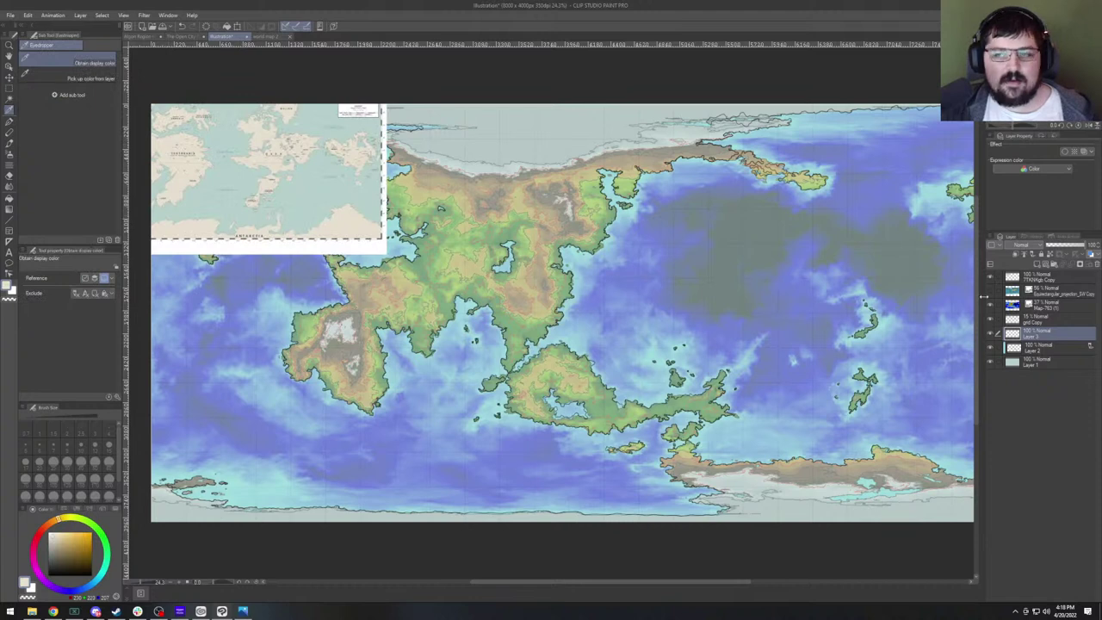
left_click(989, 277)
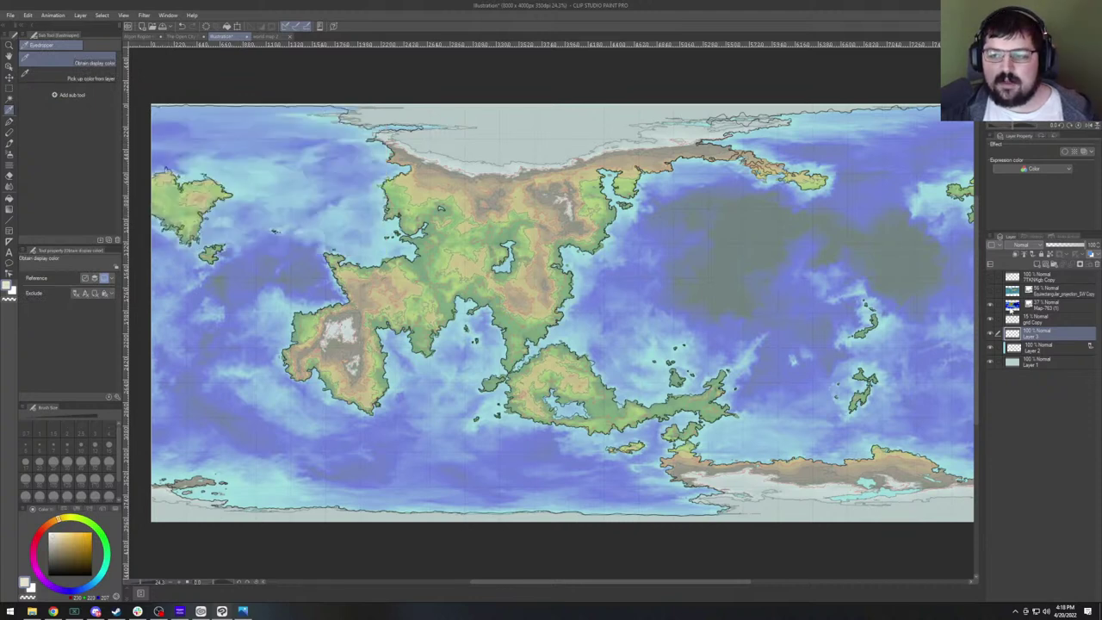
Create a selection from the contents of Layer 2, which holds the inked coastlines.
left_click(1040, 349)
right_click(1040, 351)
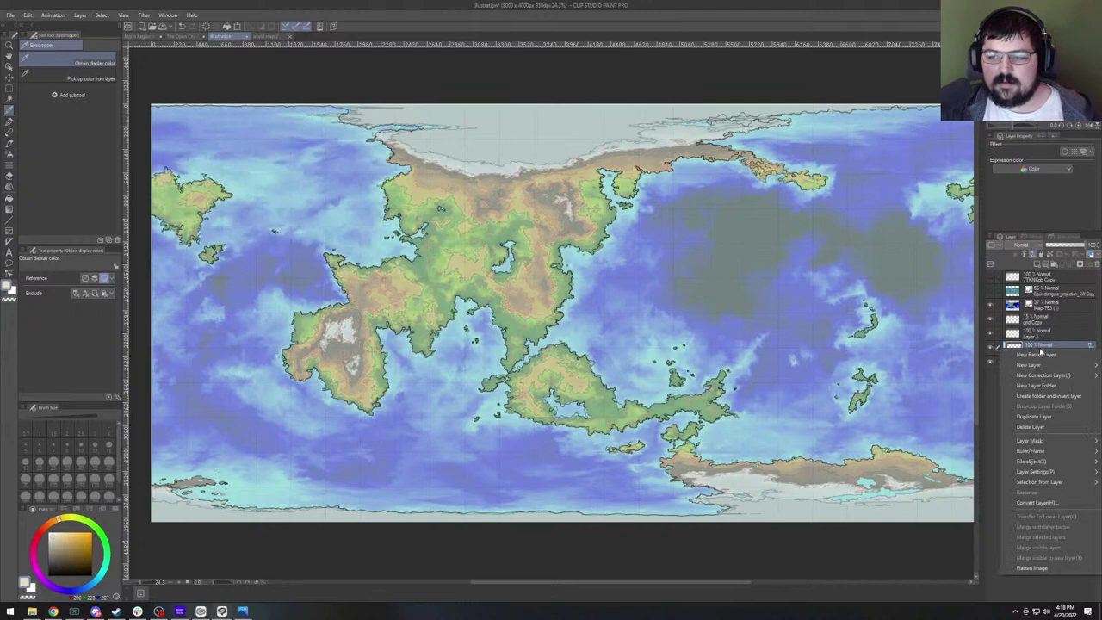
mouse_move(1042, 487)
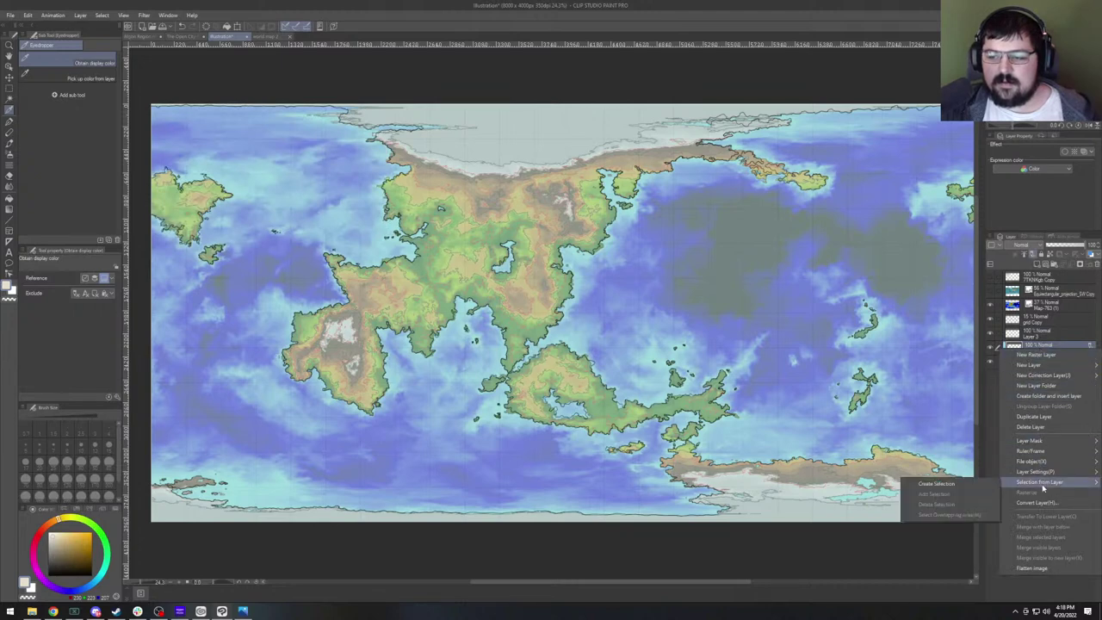
left_click(964, 484)
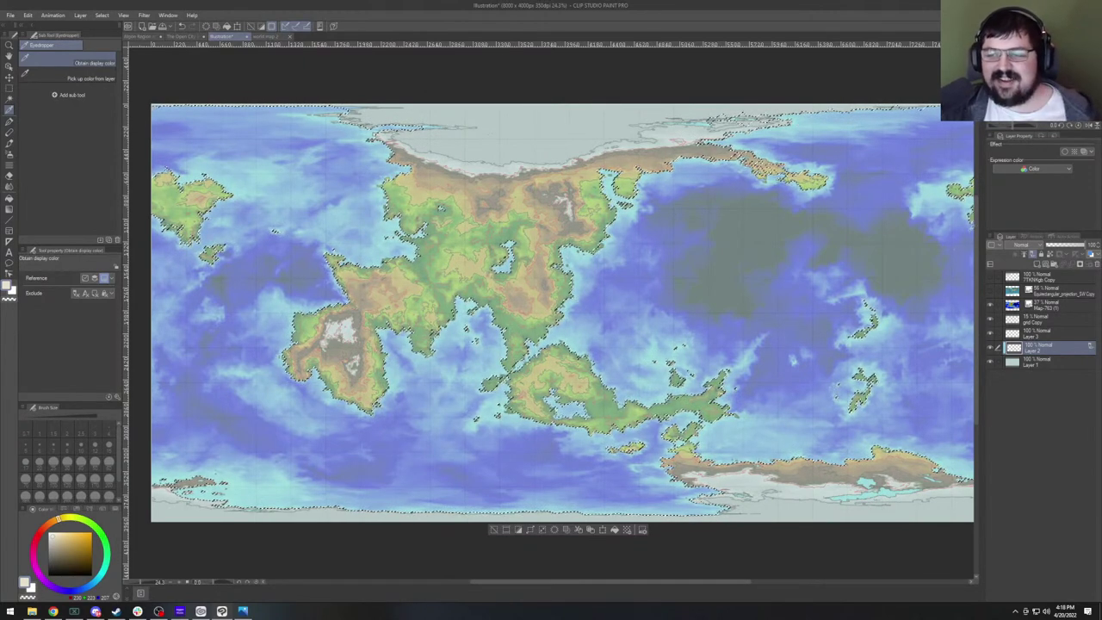
Invert the coastline selection with Layer 3 active, the Fill tool chosen and the Map-763 layer hidden.
left_click(1024, 332)
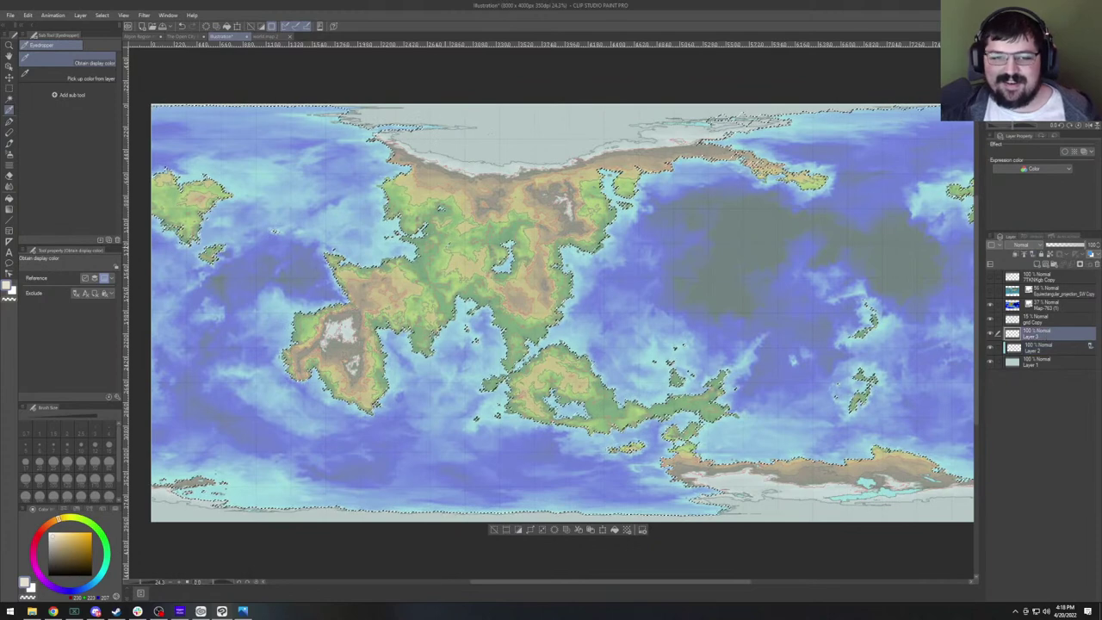
left_click(8, 197)
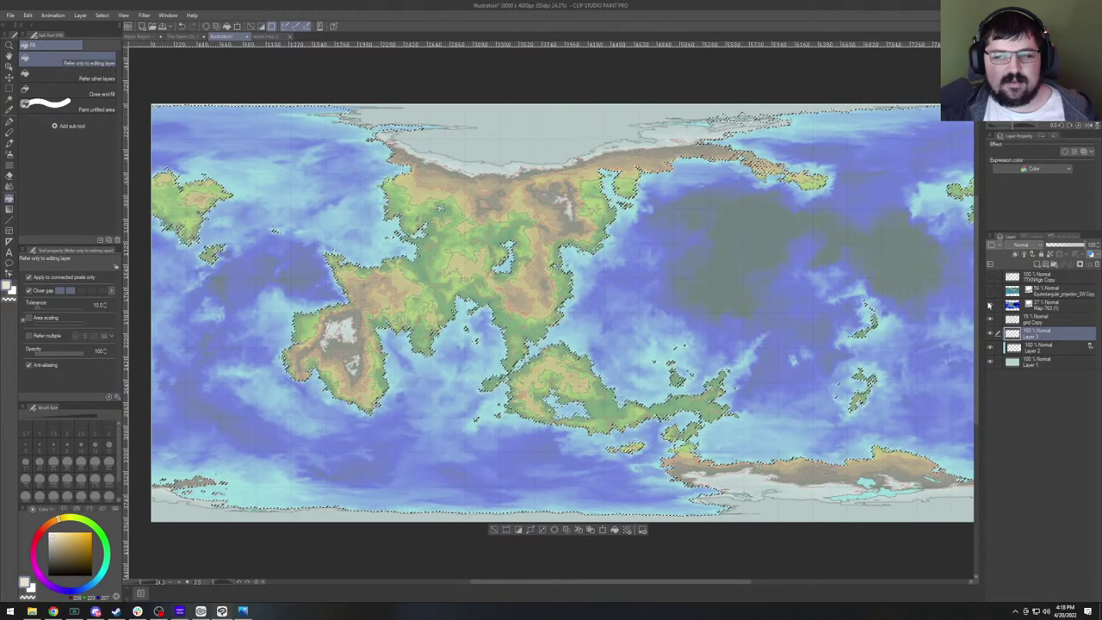
left_click(991, 306)
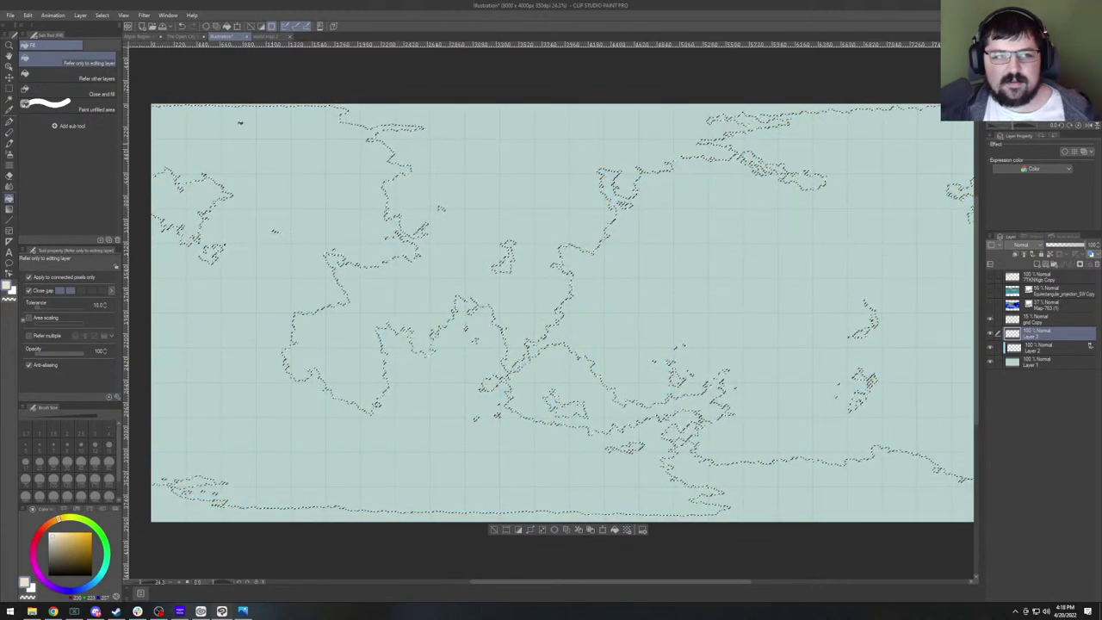
left_click(99, 16)
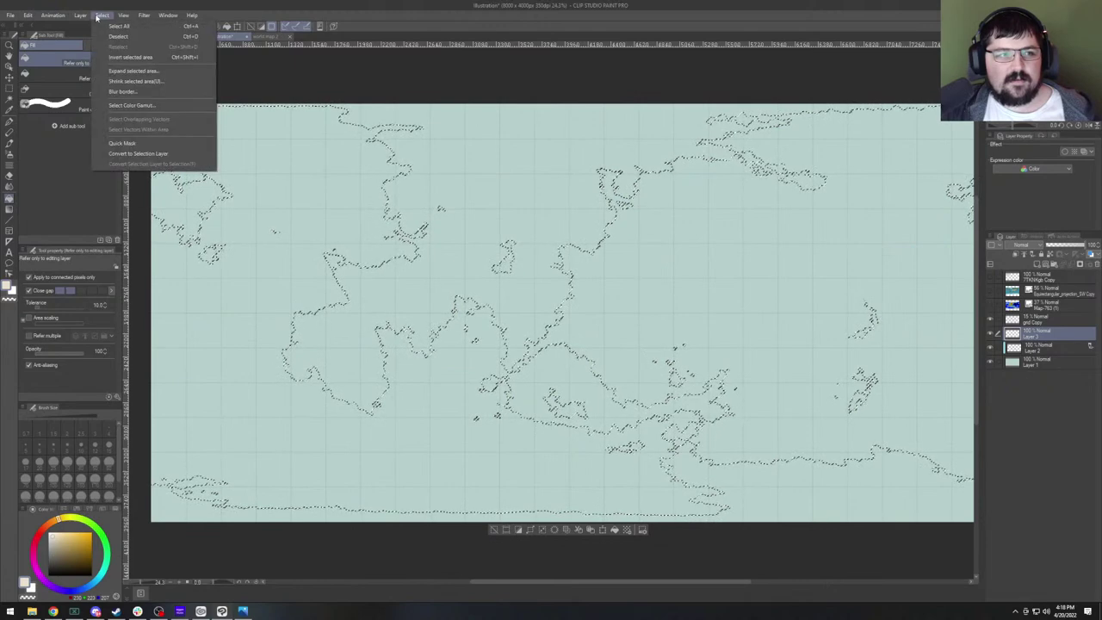
left_click(130, 57)
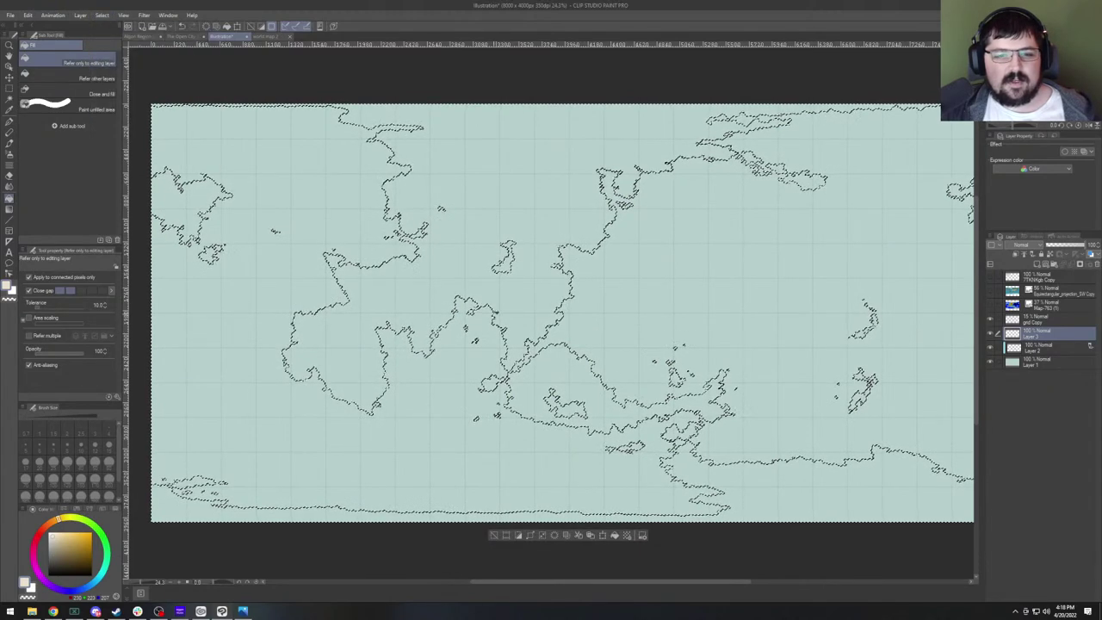
Fill the central continent, the western landmass and the southern polar land with the sampled beige on Layer 3.
left_click(455, 280)
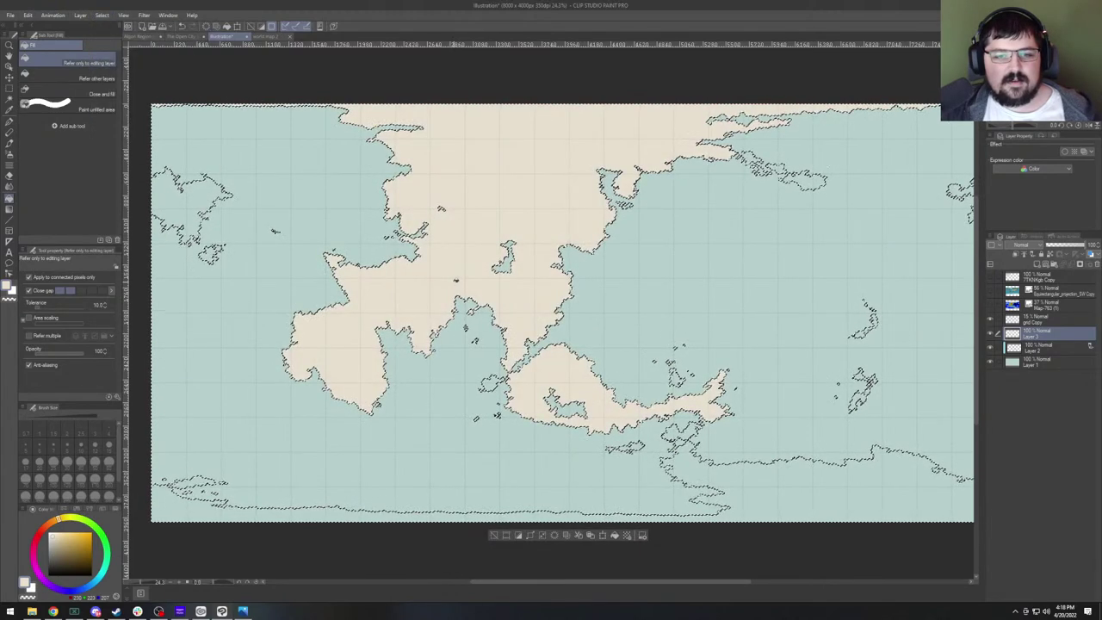
left_click(186, 194)
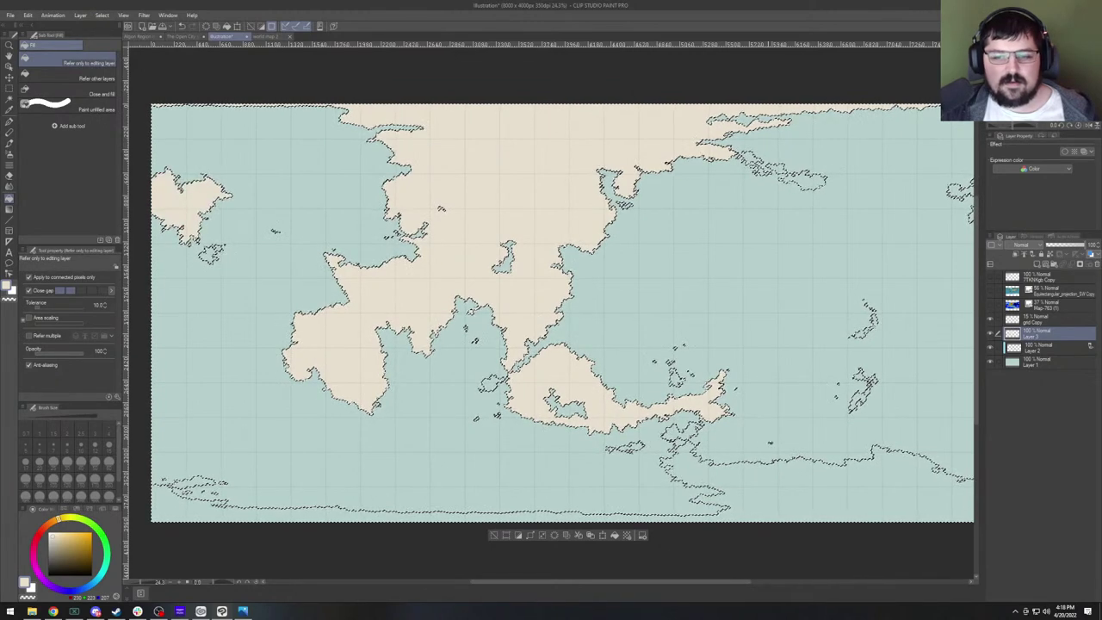
left_click(775, 487)
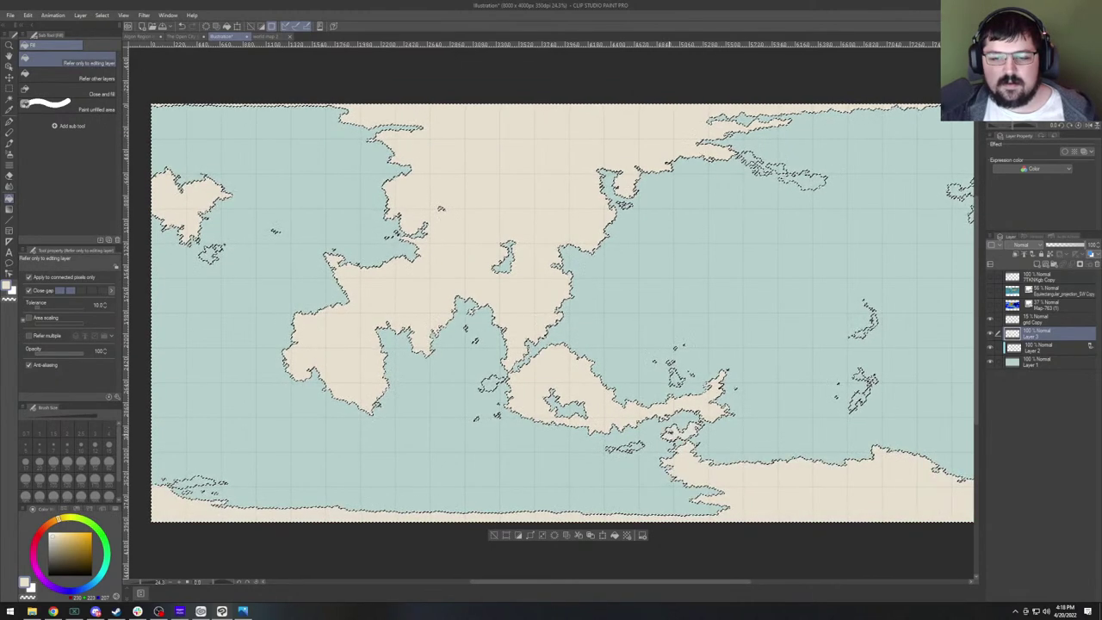
Fill the small islands off the southwestern polar coast with the beige land colour.
scroll(560, 310, "up", 1)
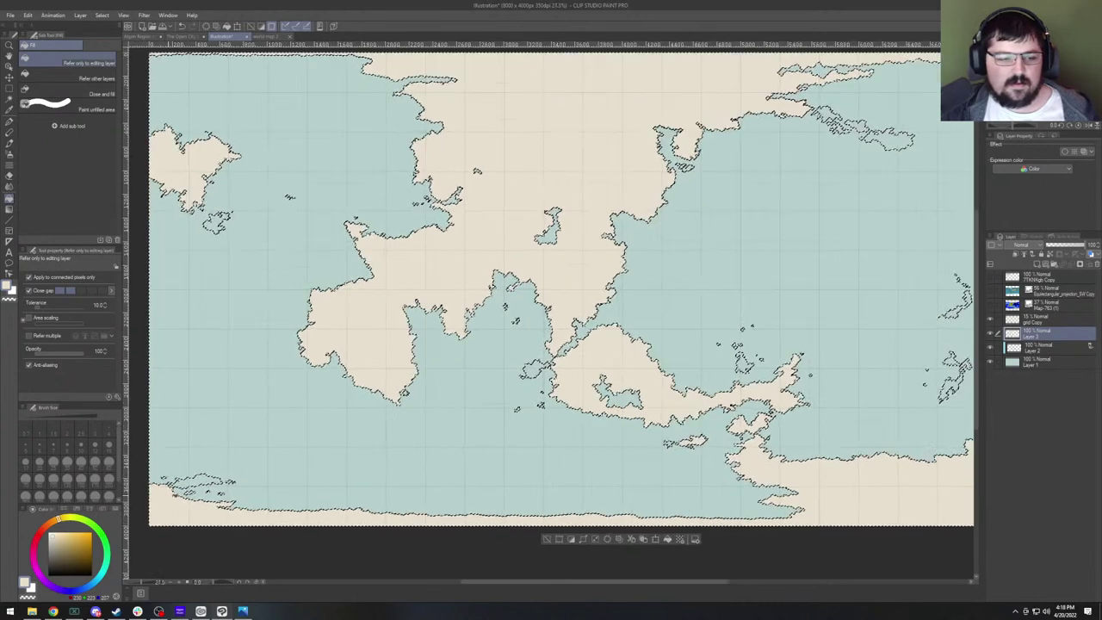
scroll(215, 482, "up", 5)
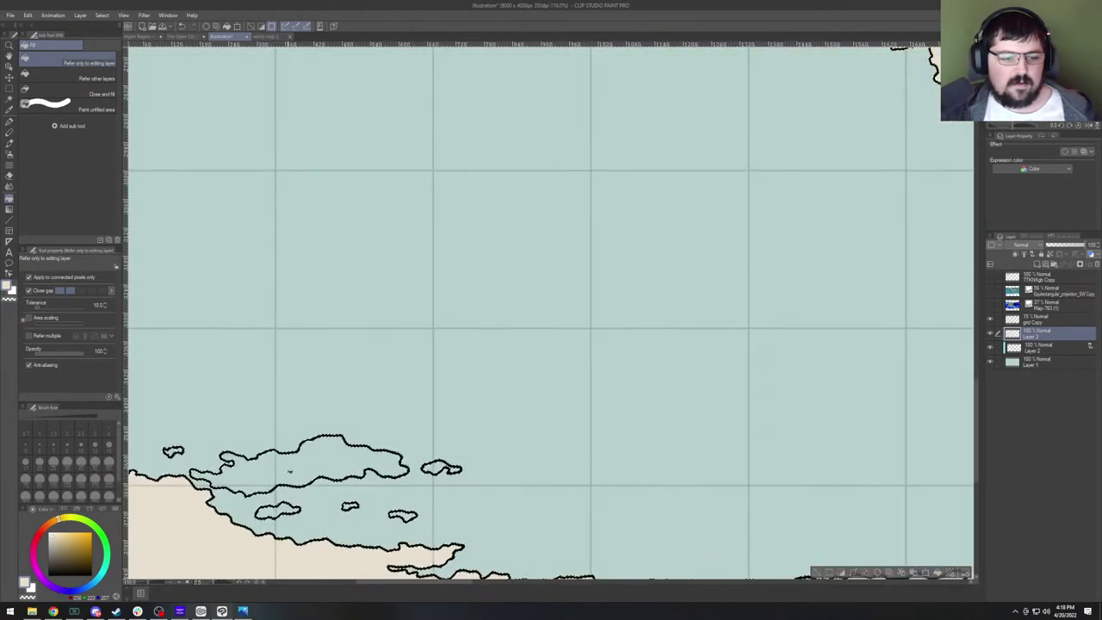
left_click(289, 472)
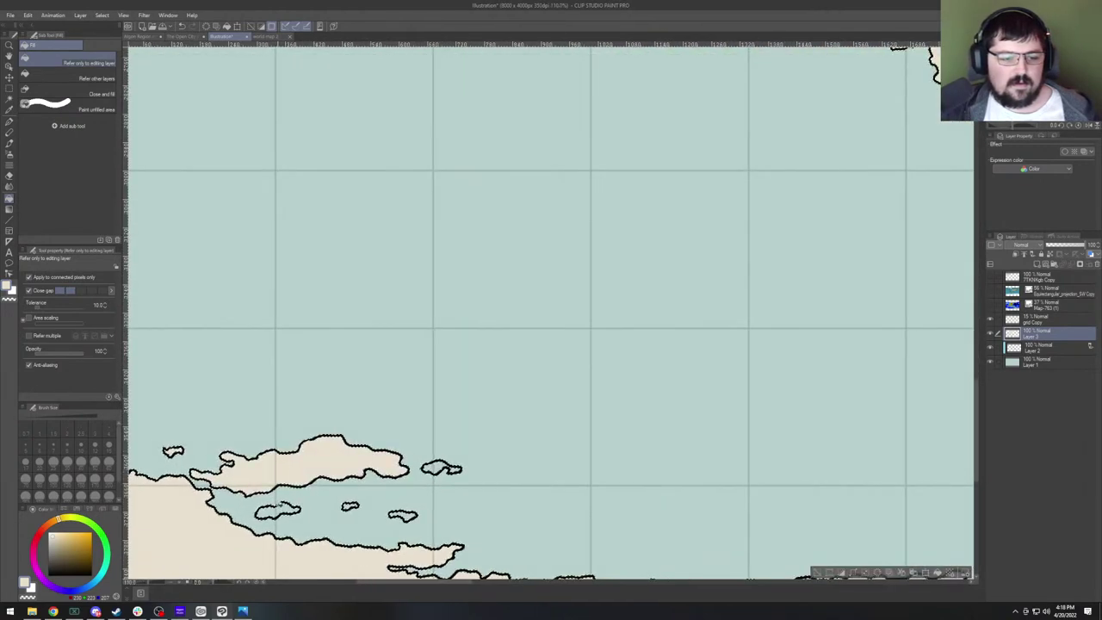
left_click(277, 510)
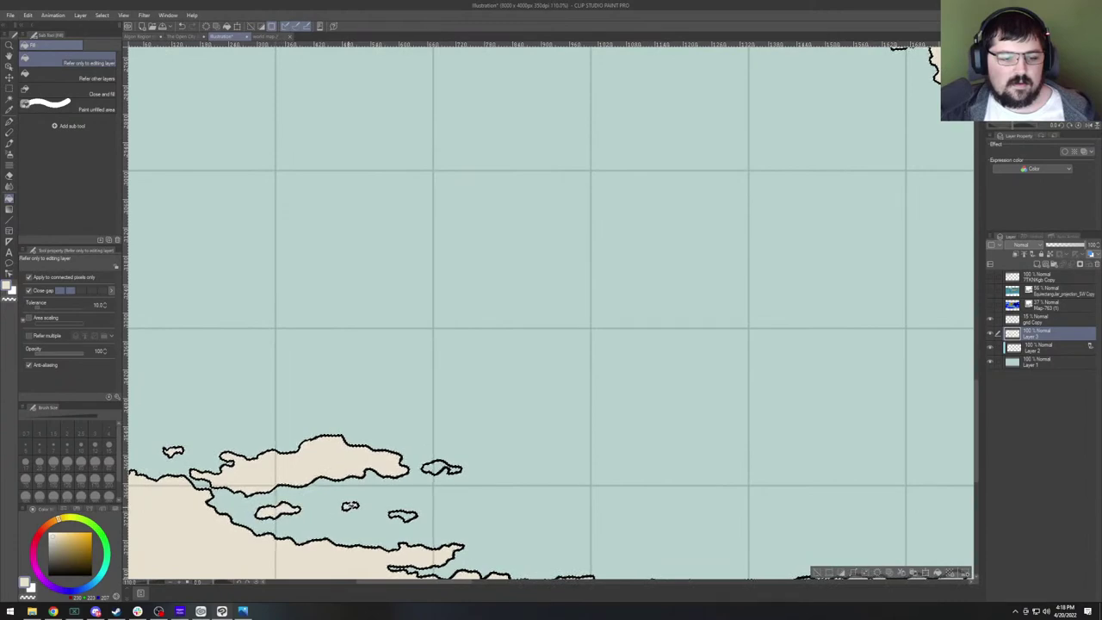
scroll(440, 401, "down", 1)
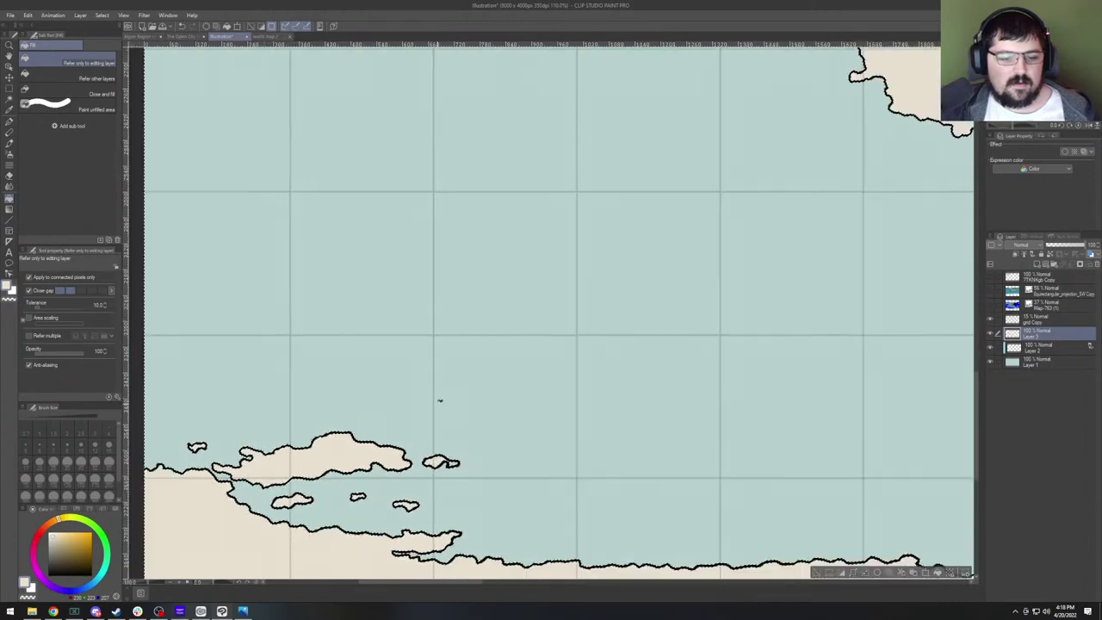
scroll(439, 401, "down", 1)
scroll(448, 429, "up", 4)
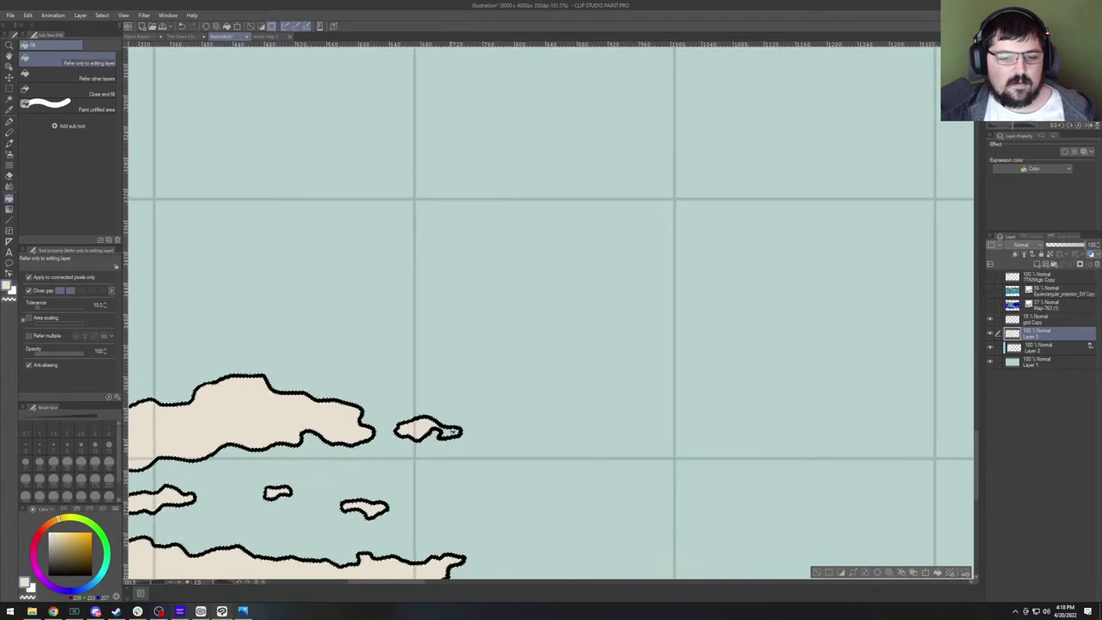
scroll(448, 429, "down", 5)
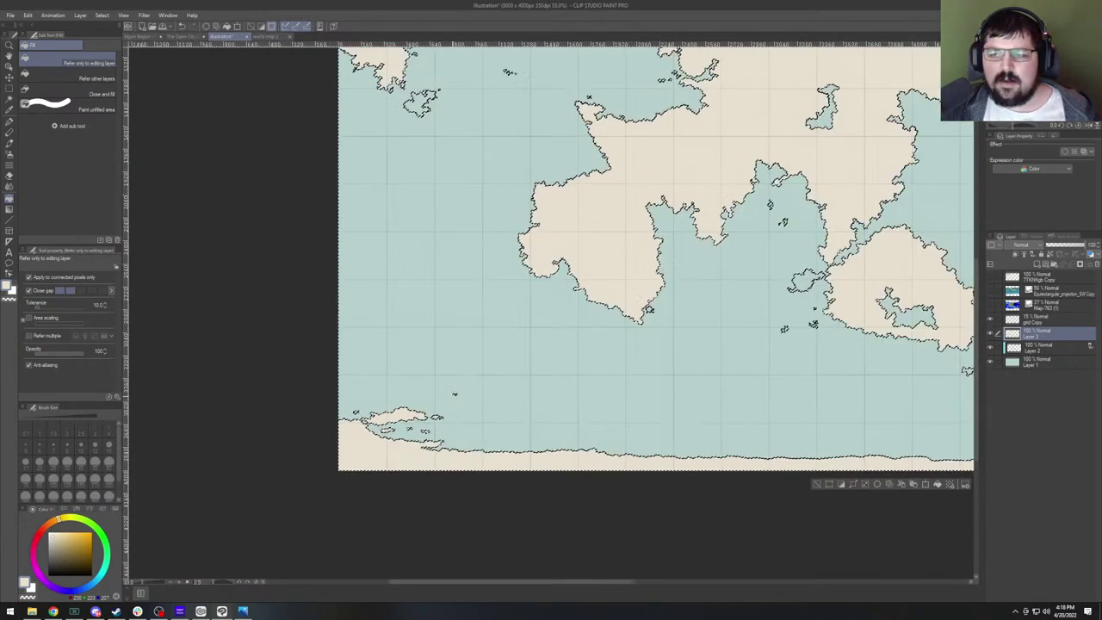
scroll(568, 314, "down", 2)
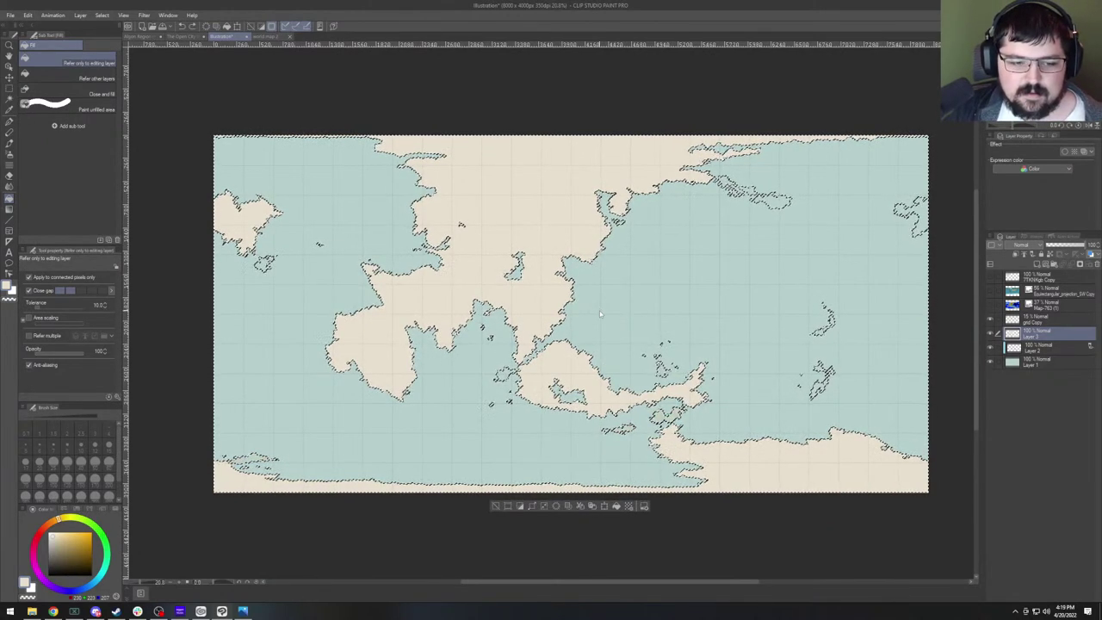
Undo the beige land fill and mask Layer 3 outside the coastline selection.
key("ctrl+z")
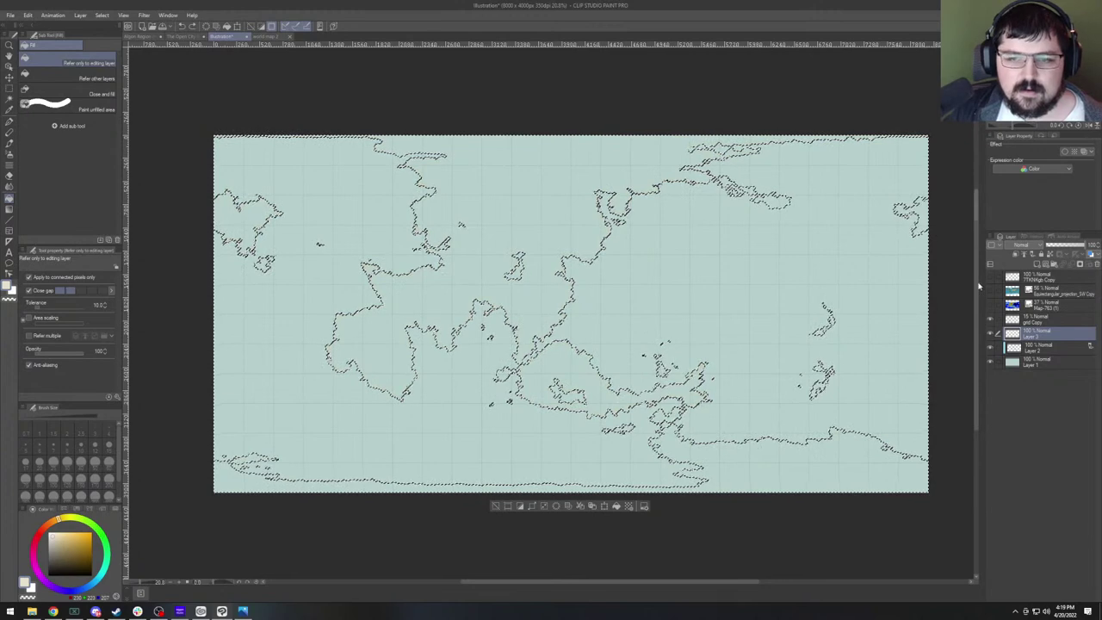
right_click(1043, 333)
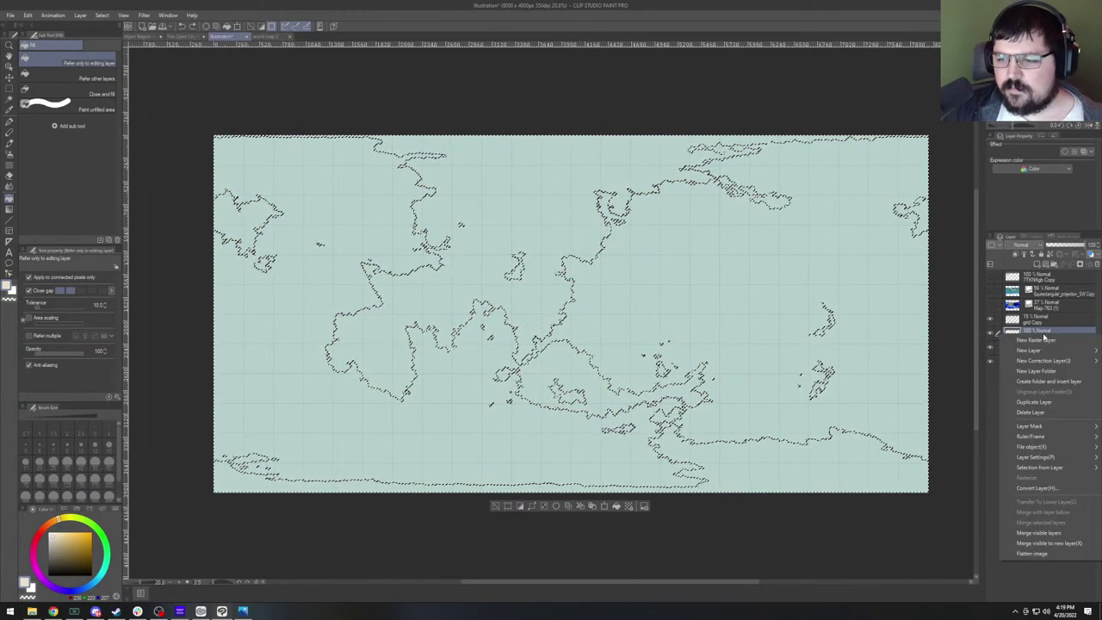
mouse_move(1045, 426)
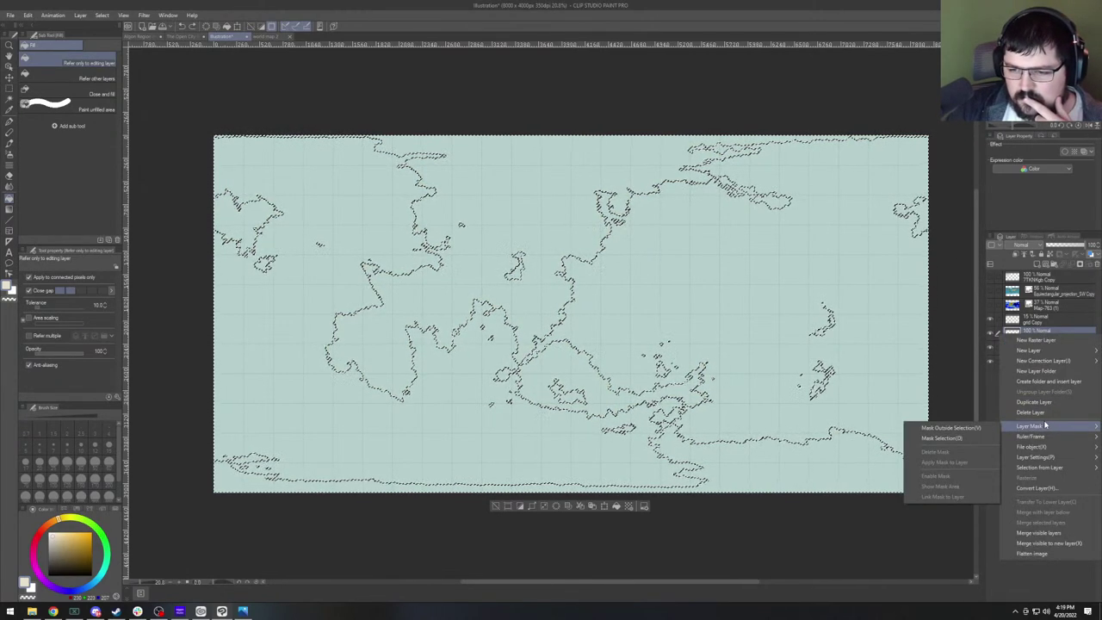
left_click(947, 427)
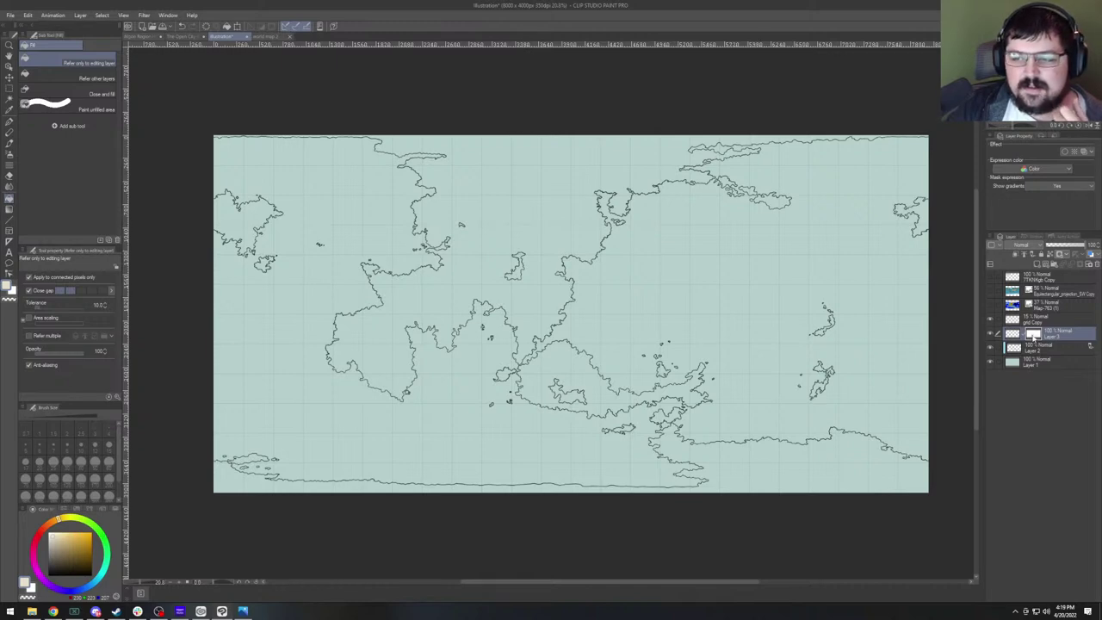
Try to fill the masked Layer 3 with the beige land colour and undo the fill.
left_click(1013, 334)
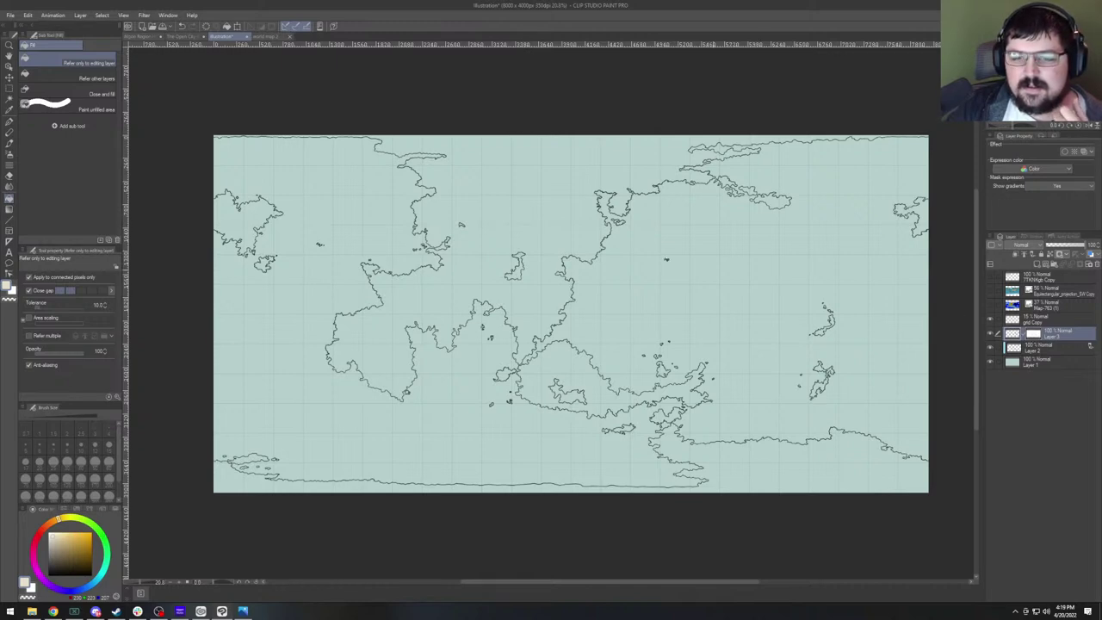
left_click(701, 261)
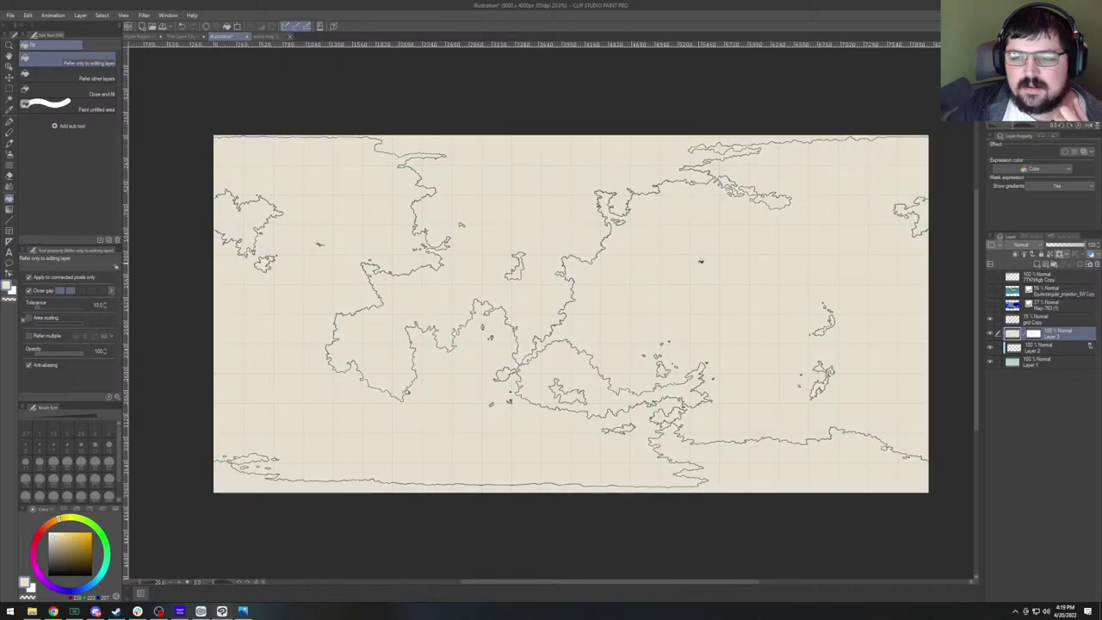
left_click(1033, 335)
left_click(887, 310)
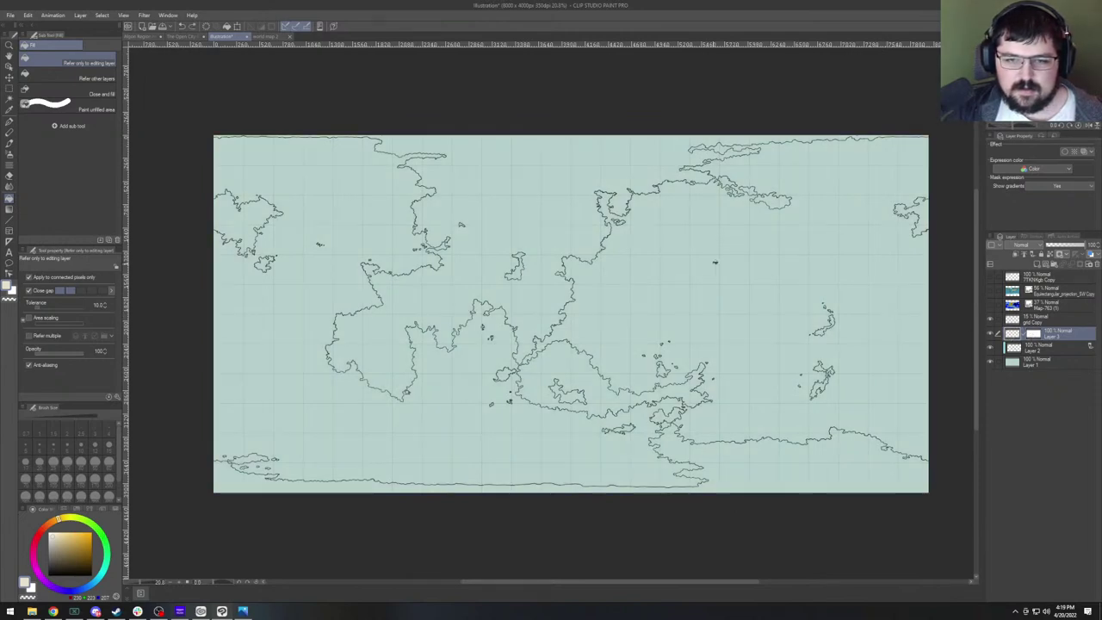
key("ctrl+z")
key("ctrl+y")
key("ctrl+z")
key("ctrl+y")
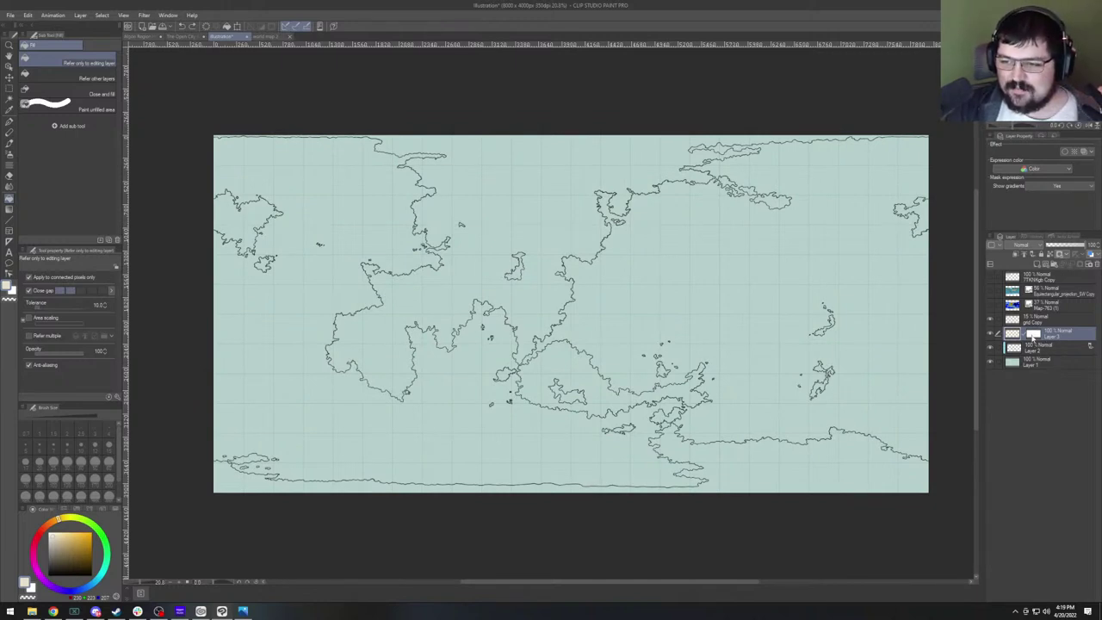
Turn on the mask area display for Layer 3 and inspect the coastlines up close.
right_click(1032, 335)
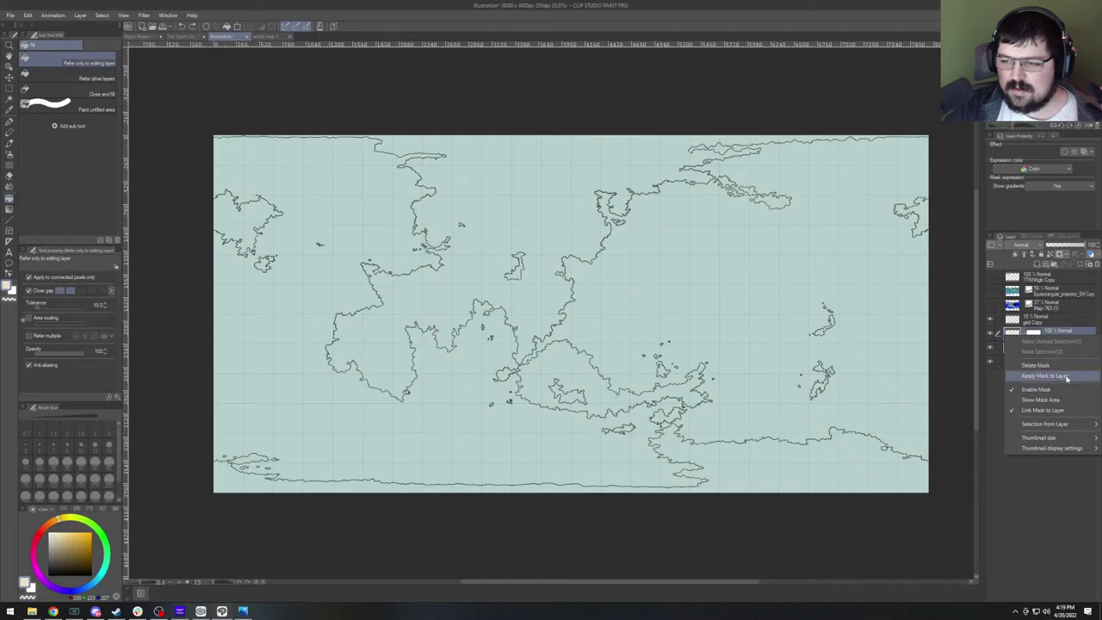
left_click(1057, 402)
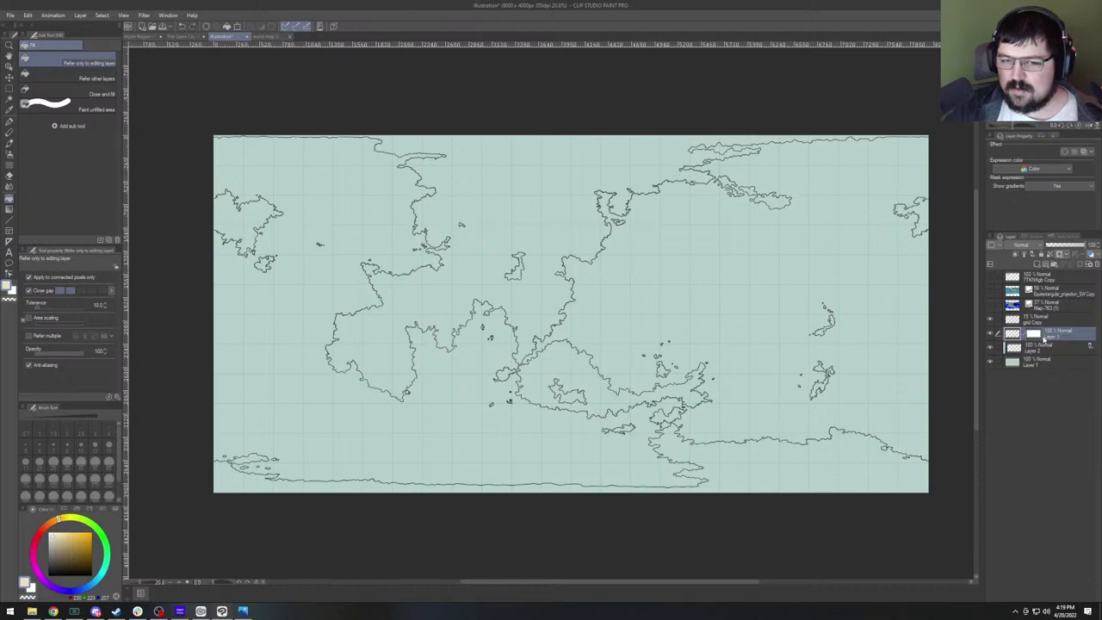
scroll(622, 293, "up", 10)
scroll(621, 293, "up", 4)
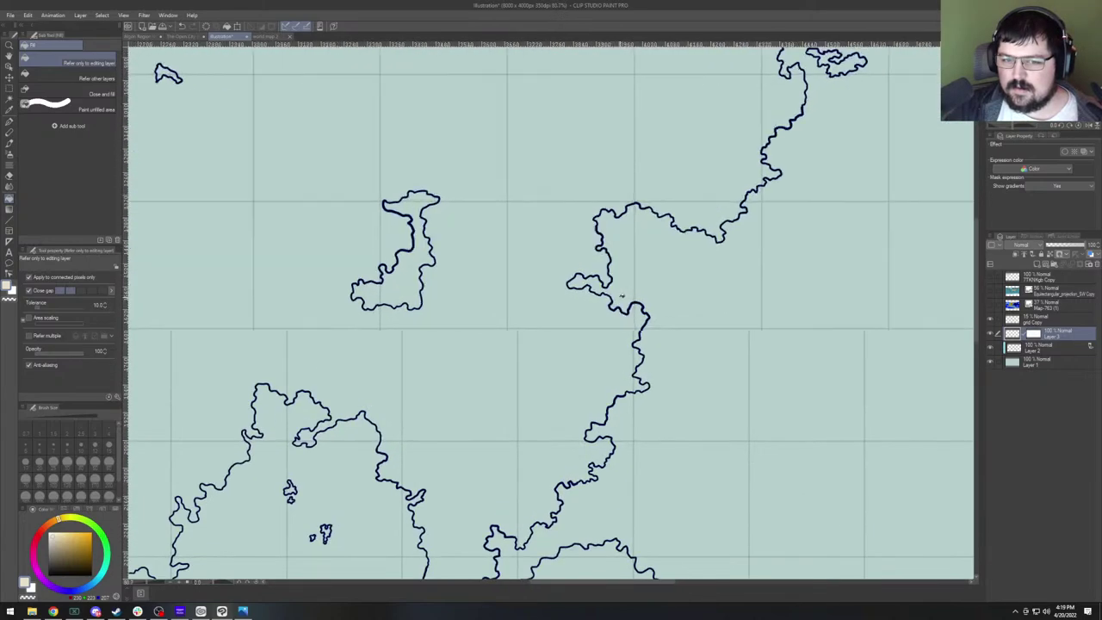
scroll(617, 280, "down", 5)
scroll(617, 280, "down", 8)
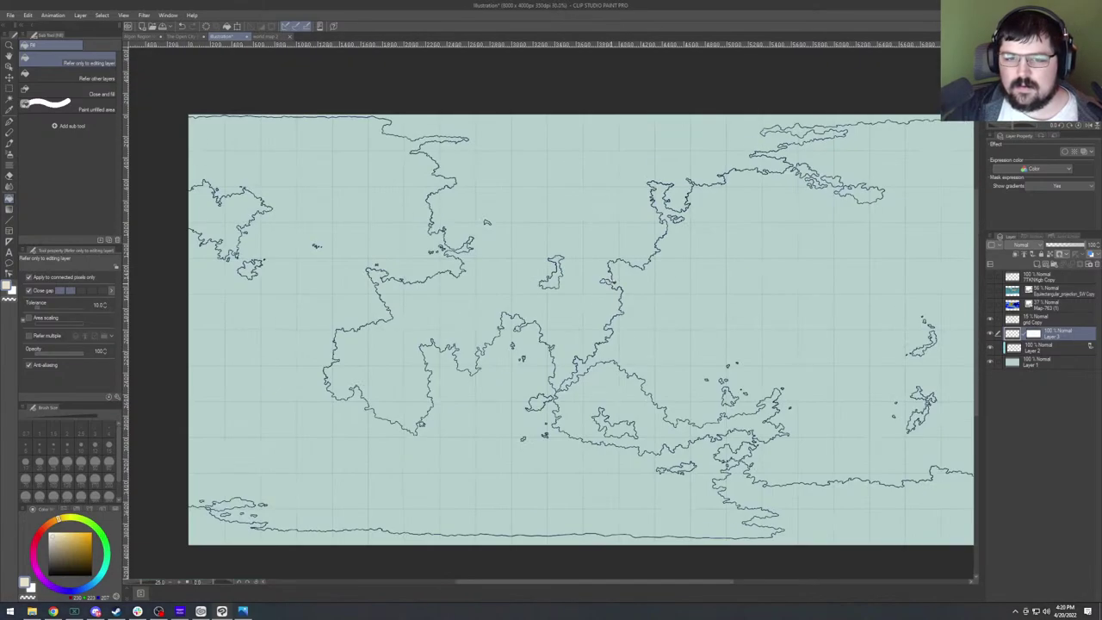
right_click(1038, 337)
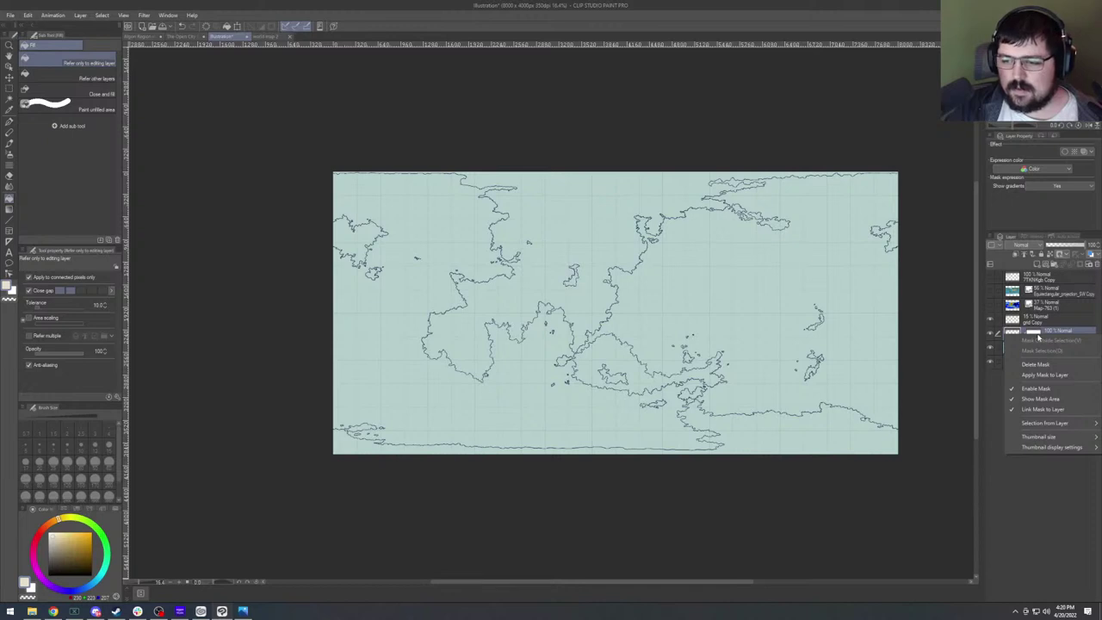
mouse_move(1052, 423)
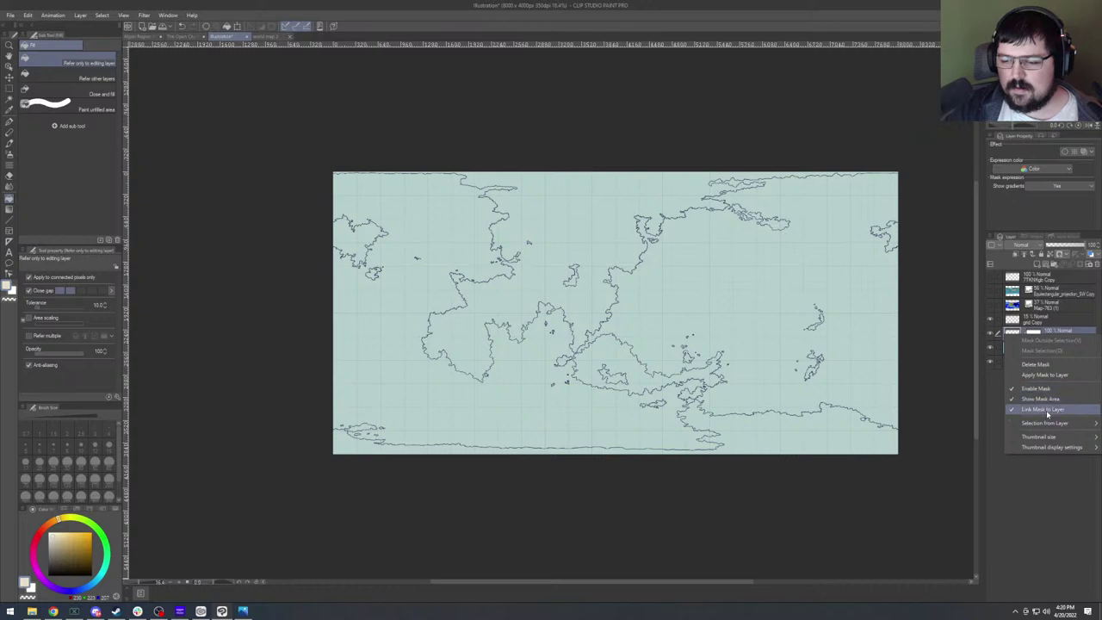
left_click(779, 21)
key("ctrl+plus")
key("ctrl+plus")
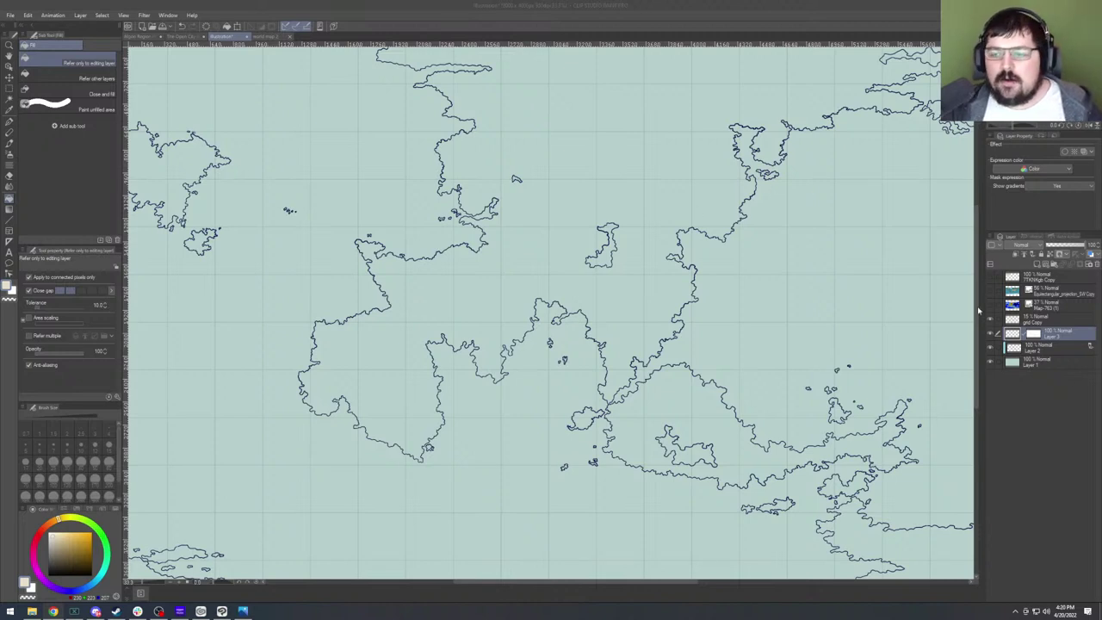
Open the layer options for Layer 3.
right_click(1014, 336)
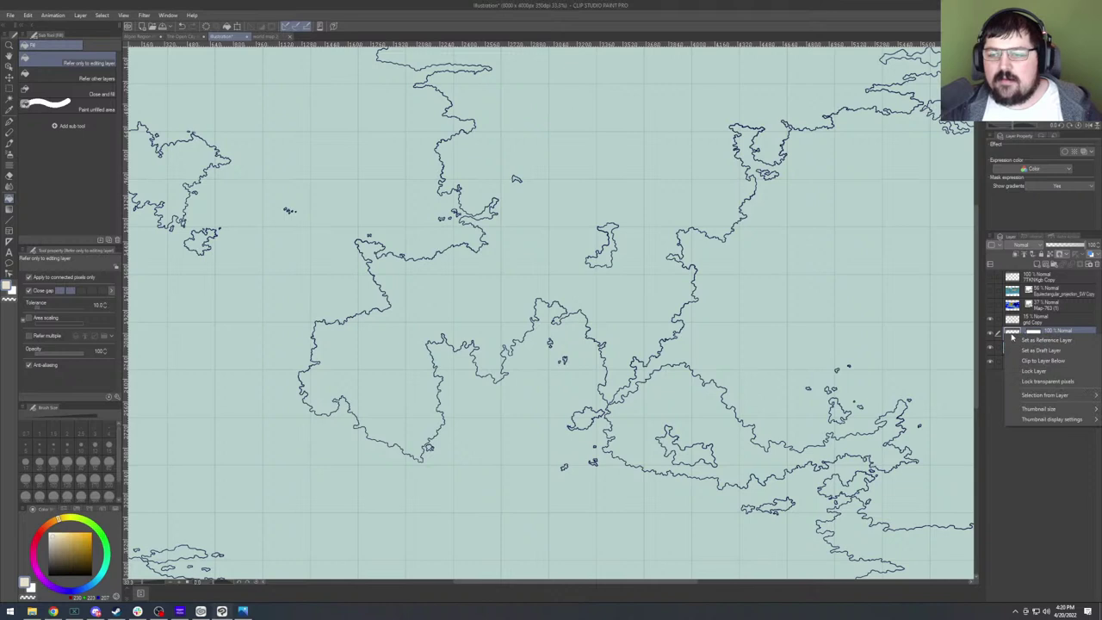
Apply the layer mask on Layer 3 to that layer.
left_click(1036, 382)
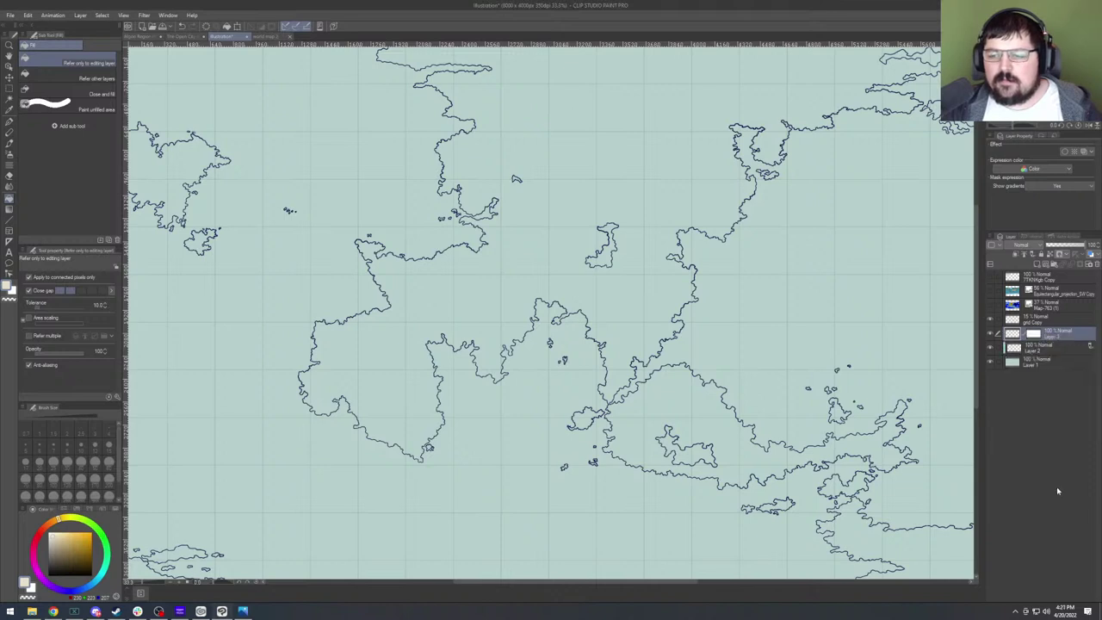
right_click(1033, 335)
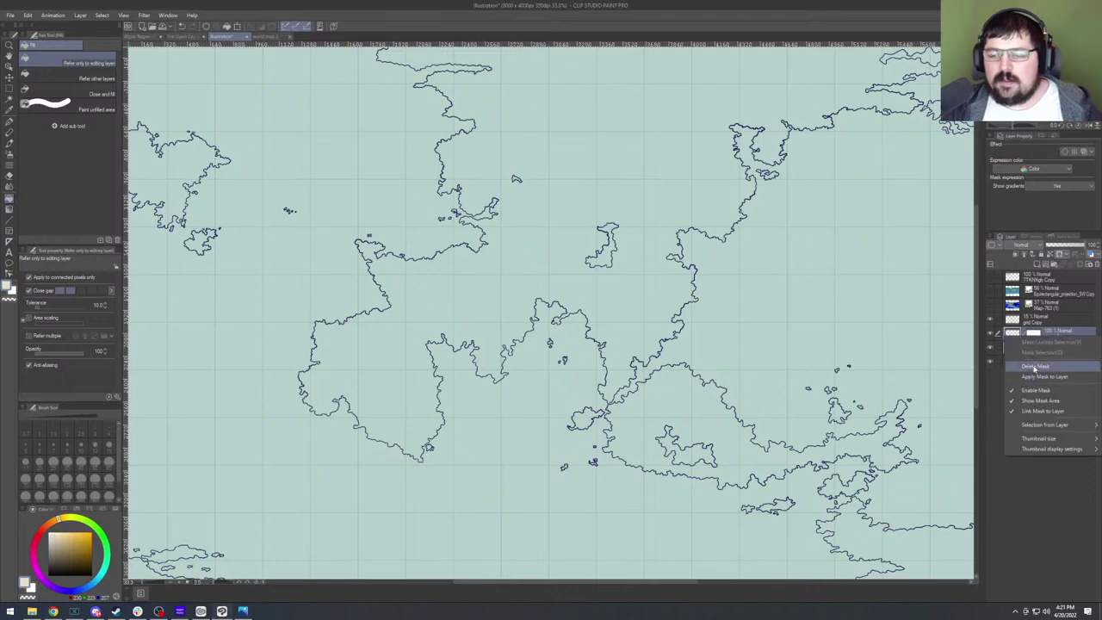
left_click(1043, 376)
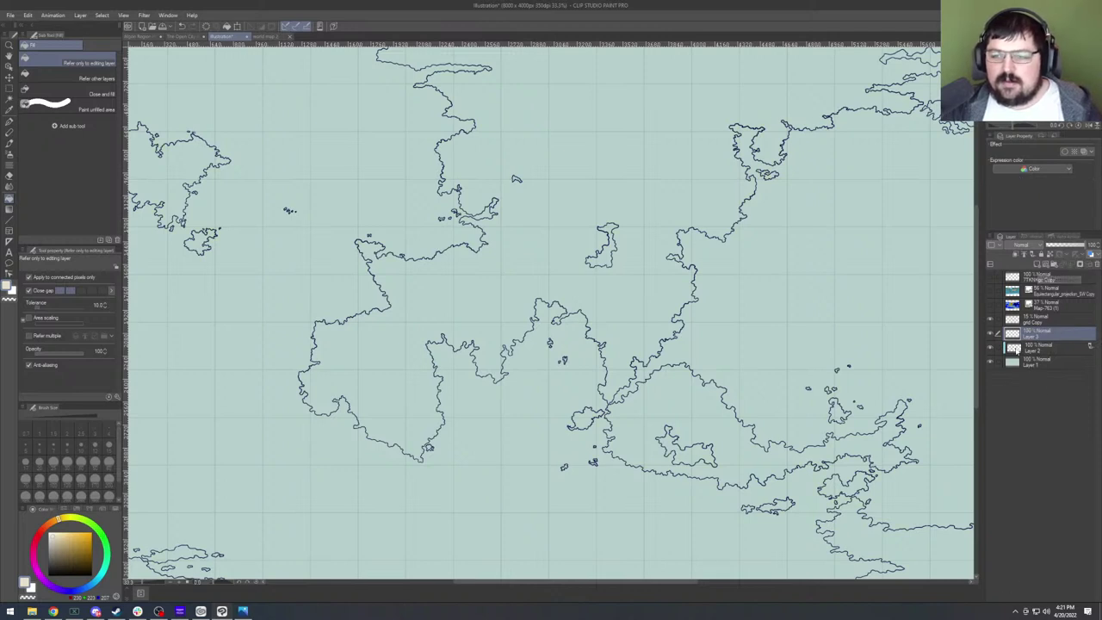
Add a new raster layer between Layer 3 and the coastline outline layer, Layer 2.
left_click(1017, 348)
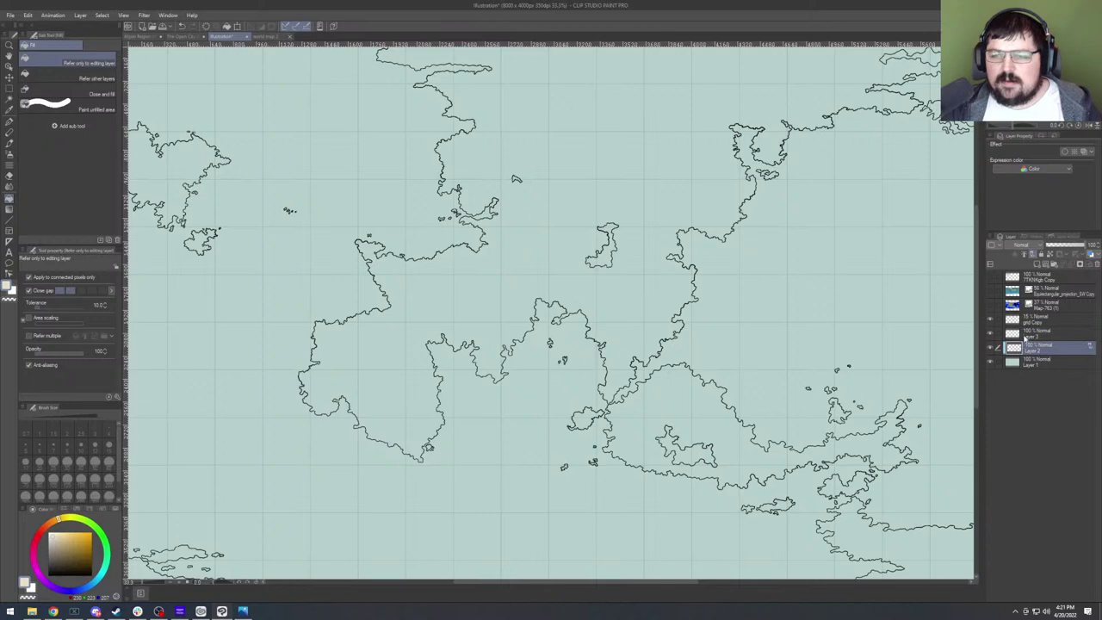
left_click(1033, 254)
left_click_drag(1029, 345, 1030, 357)
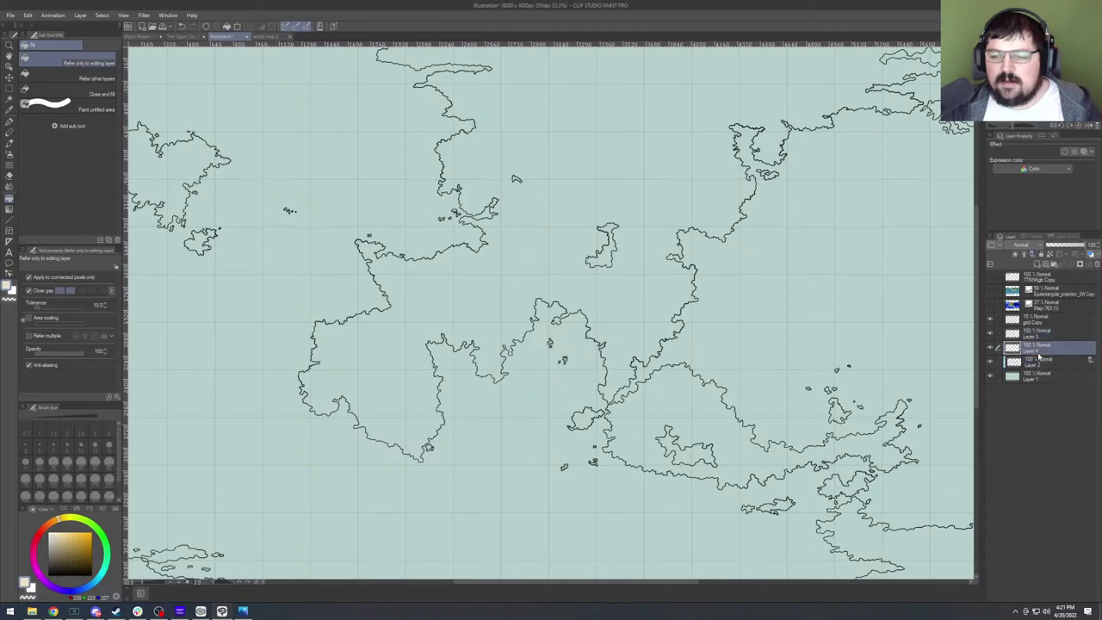
Try making a selection from the empty Layer 4 and masking the selection on Layer 2, and undo the mask.
right_click(1014, 352)
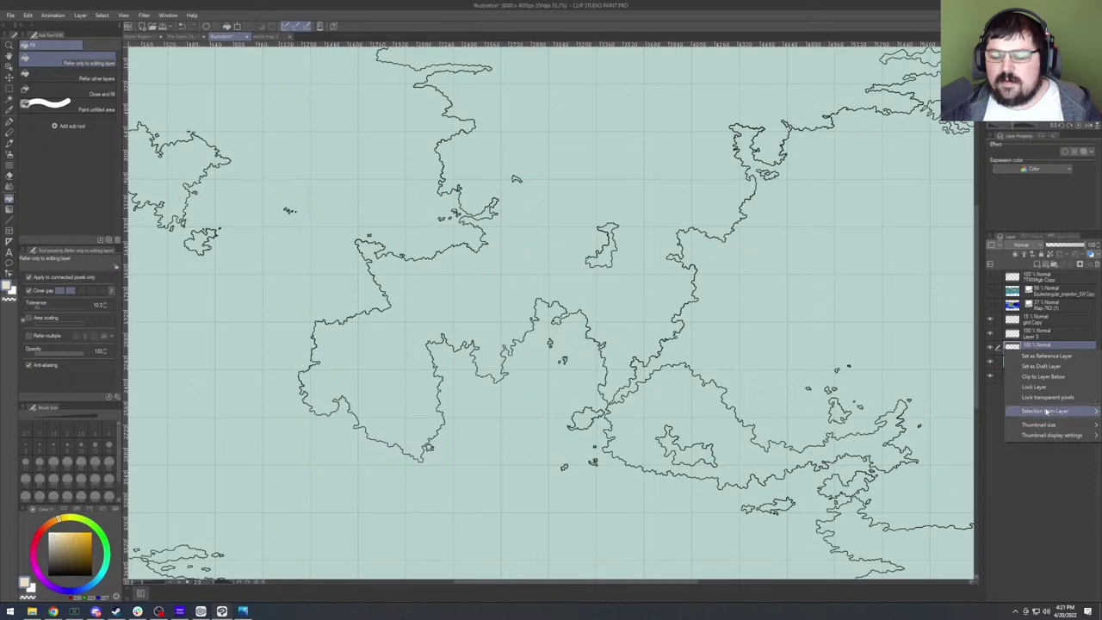
left_click(956, 412)
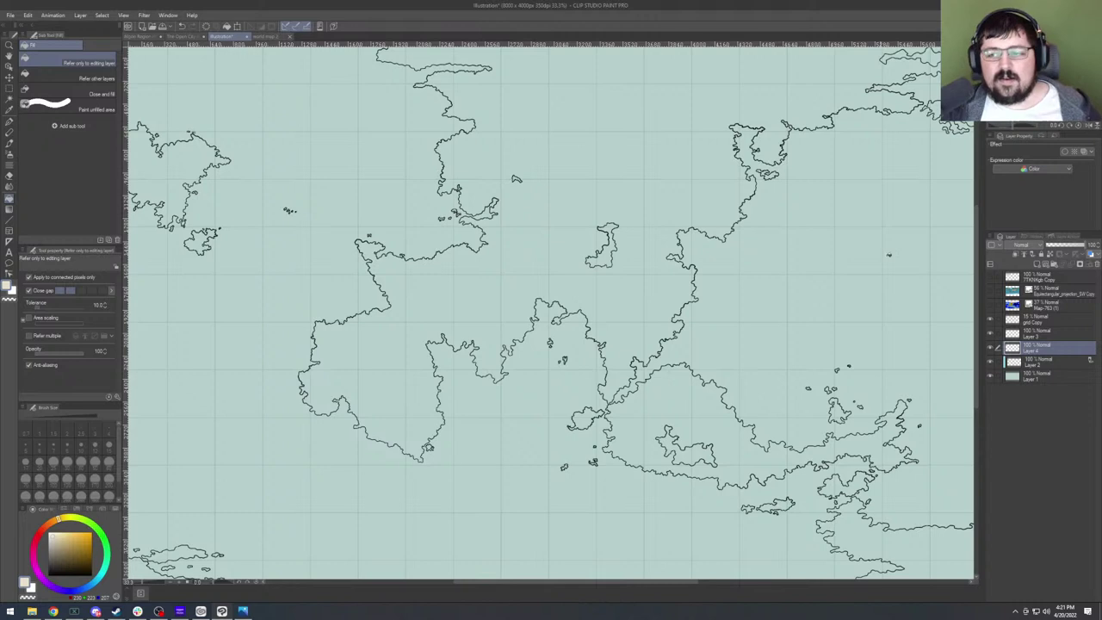
left_click(1034, 365)
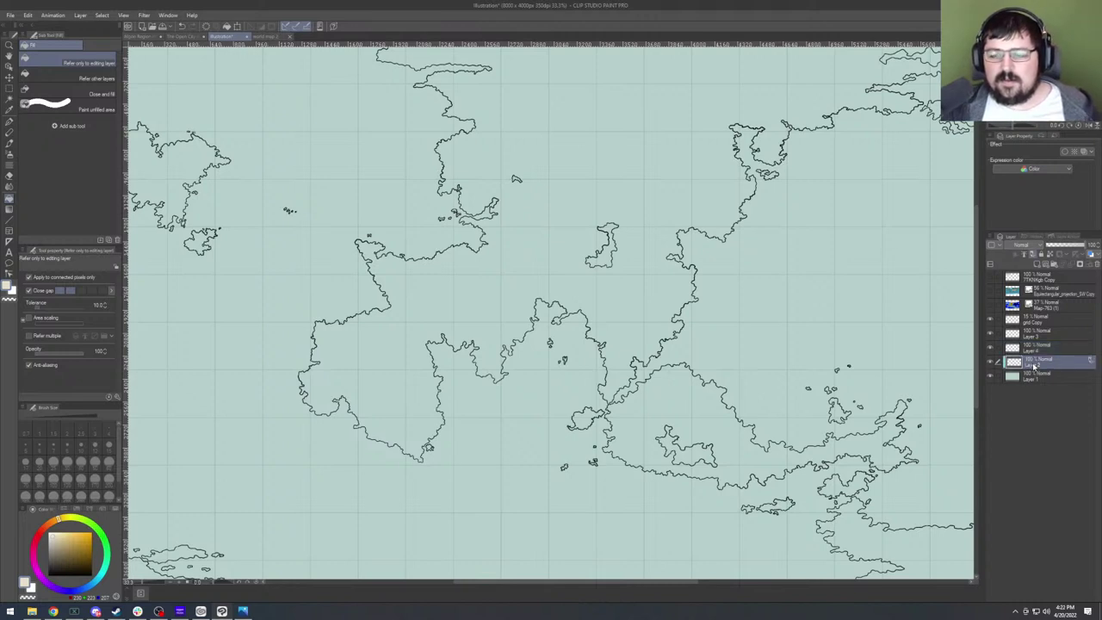
right_click(1034, 365)
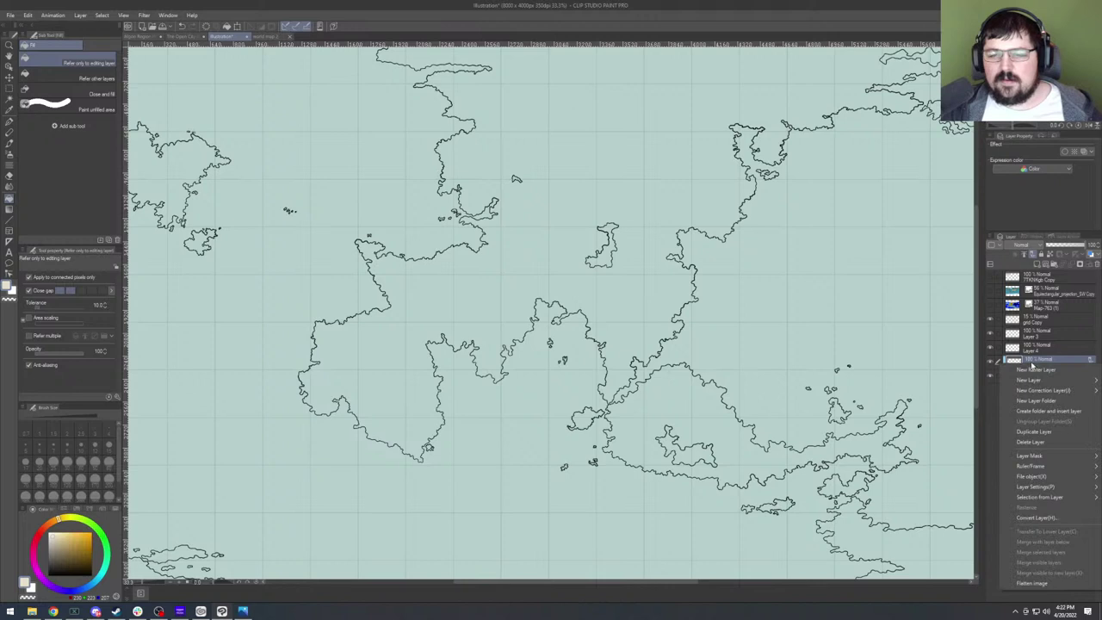
mouse_move(1041, 459)
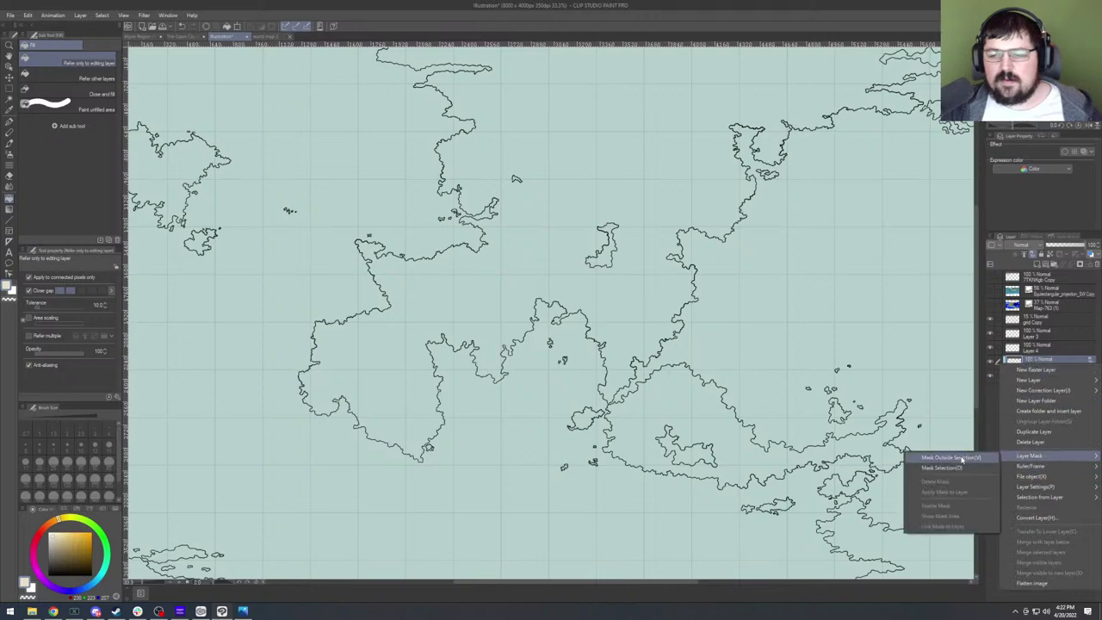
left_click(942, 469)
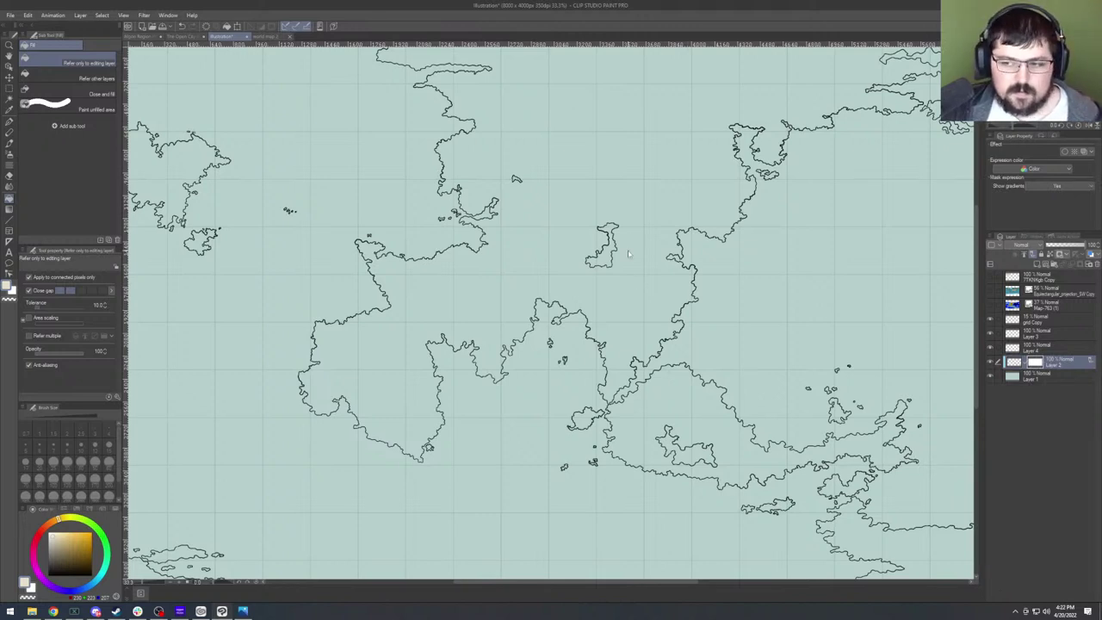
key("ctrl+z")
Create a selection from the coastline outlines on Layer 2.
right_click(1046, 364)
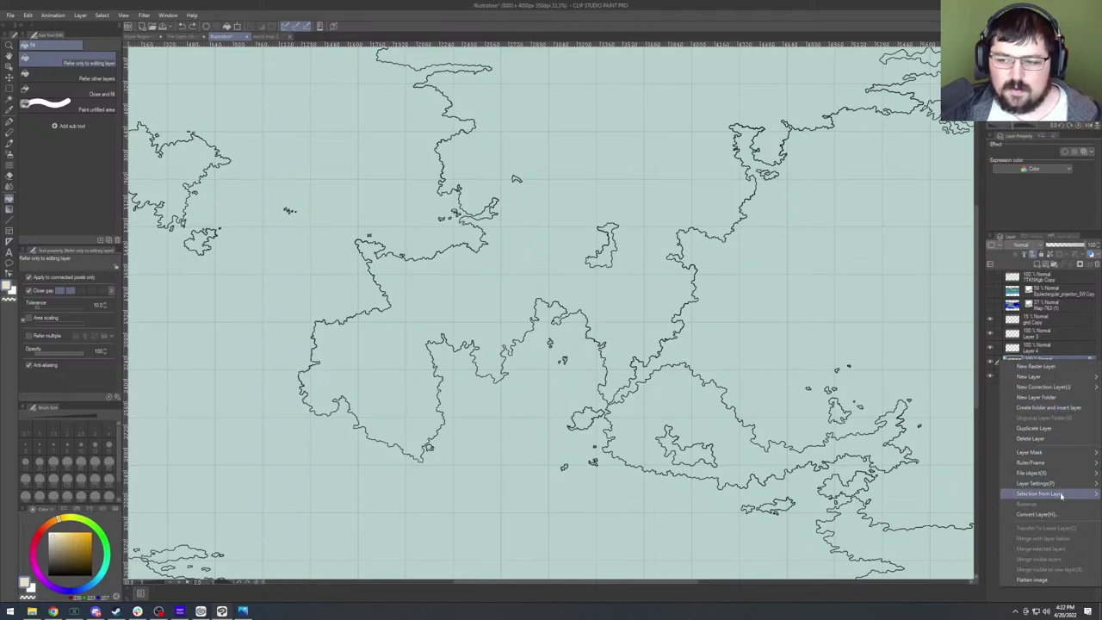
mouse_move(1043, 494)
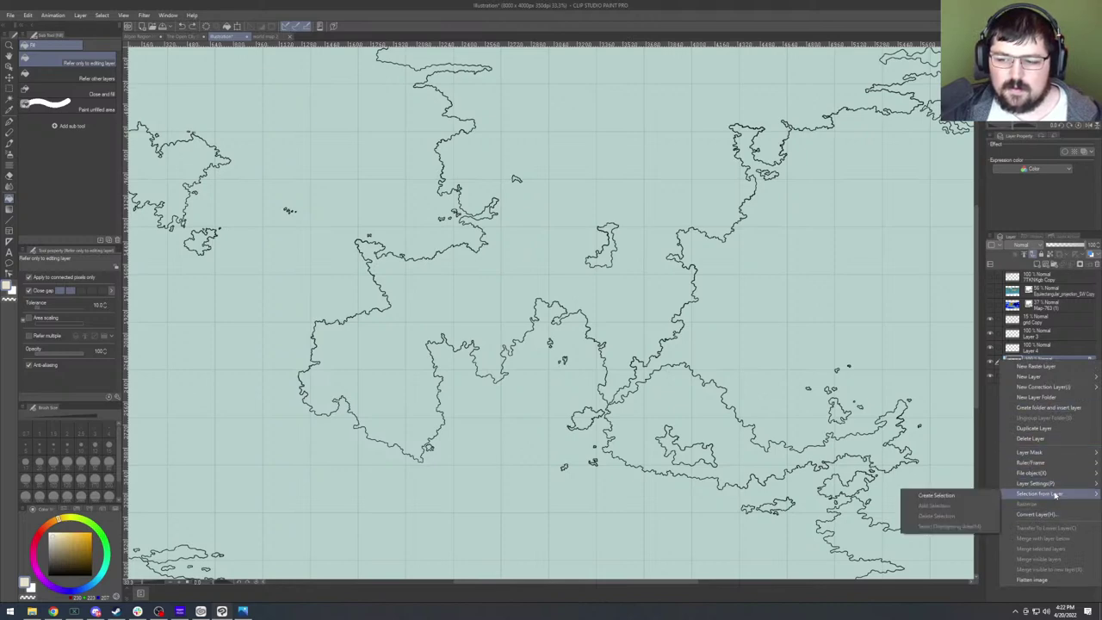
left_click(938, 495)
Try filling Layer 4 with beige through a mask that hides everything outside the outline selection, and undo it.
left_click(1032, 349)
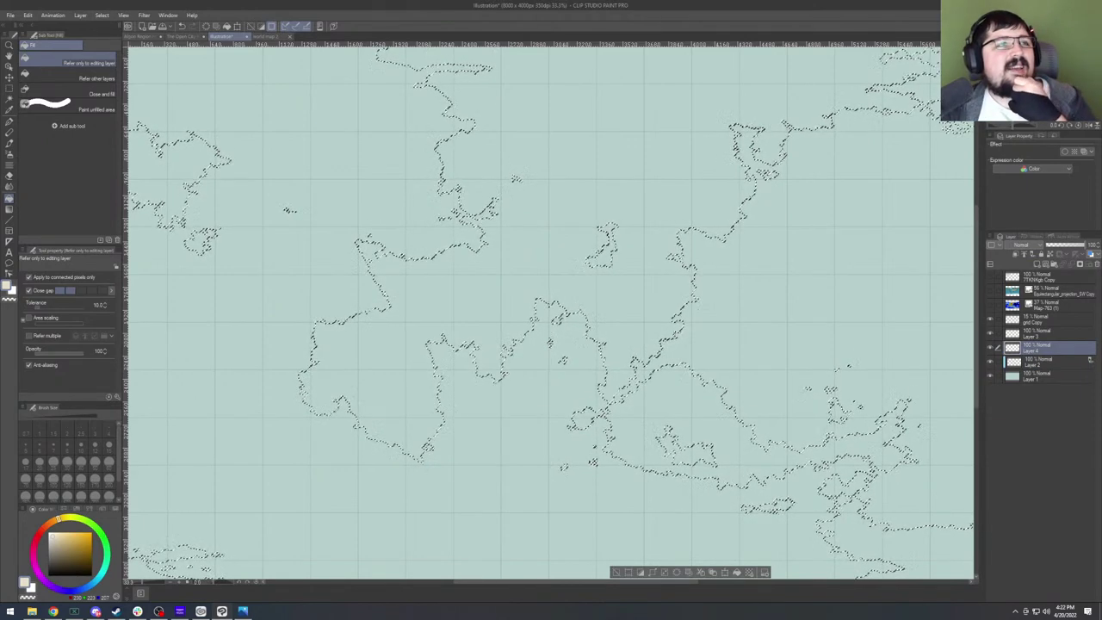
right_click(1014, 347)
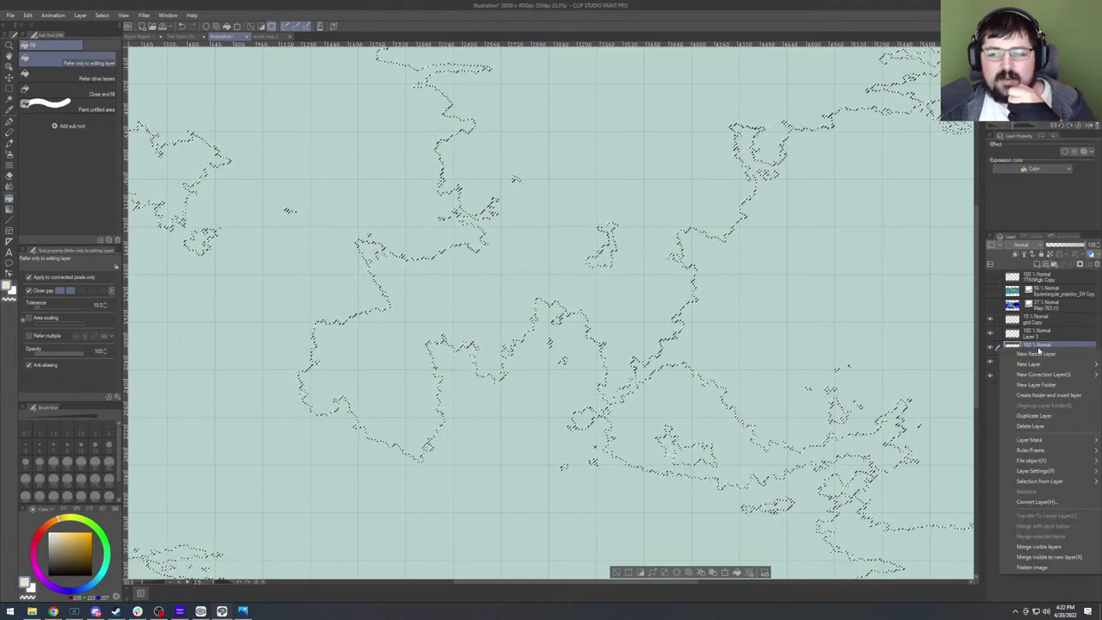
mouse_move(1039, 372)
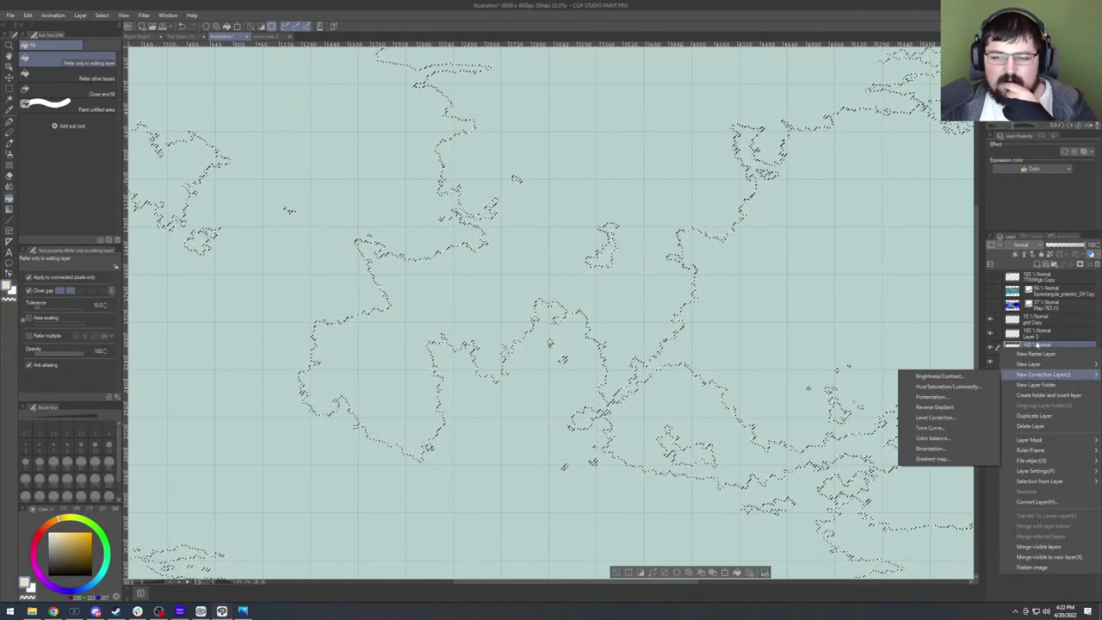
mouse_move(1033, 439)
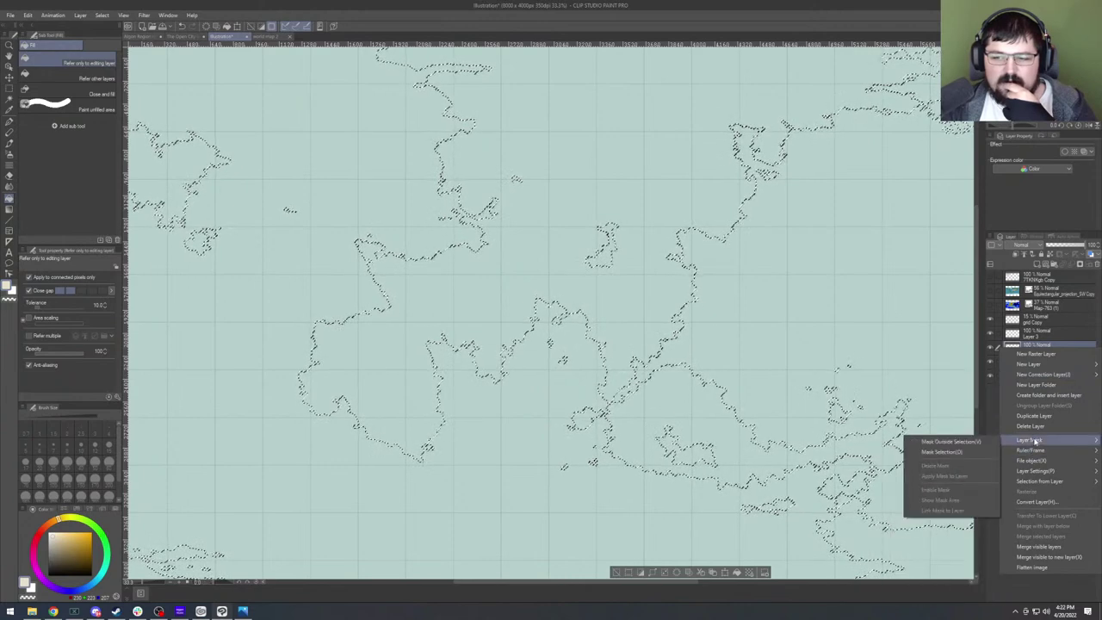
left_click(970, 437)
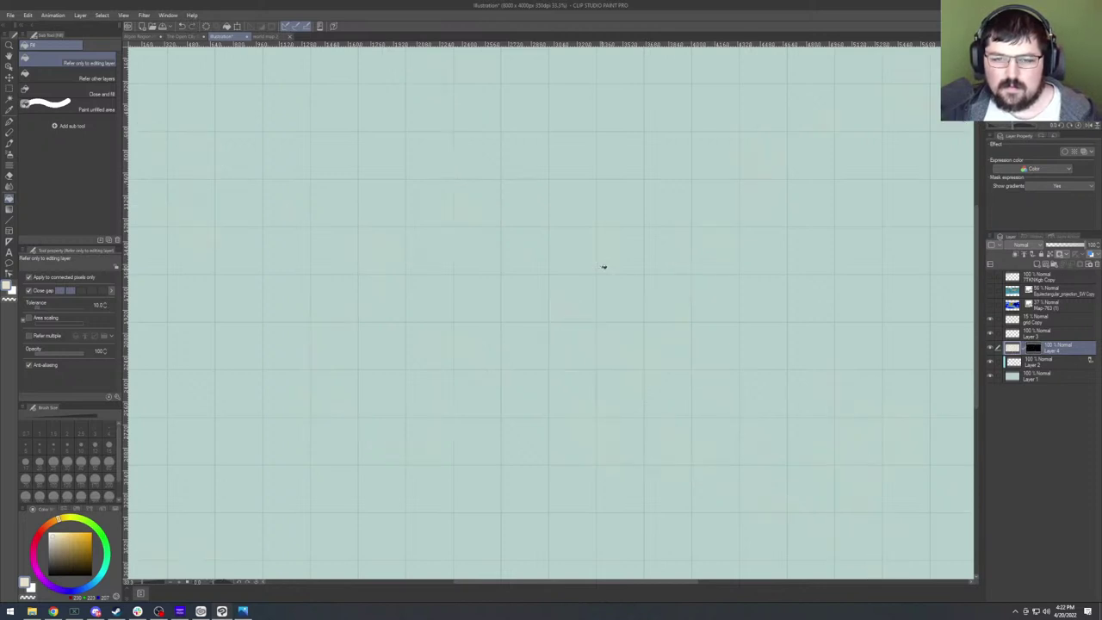
left_click(576, 340)
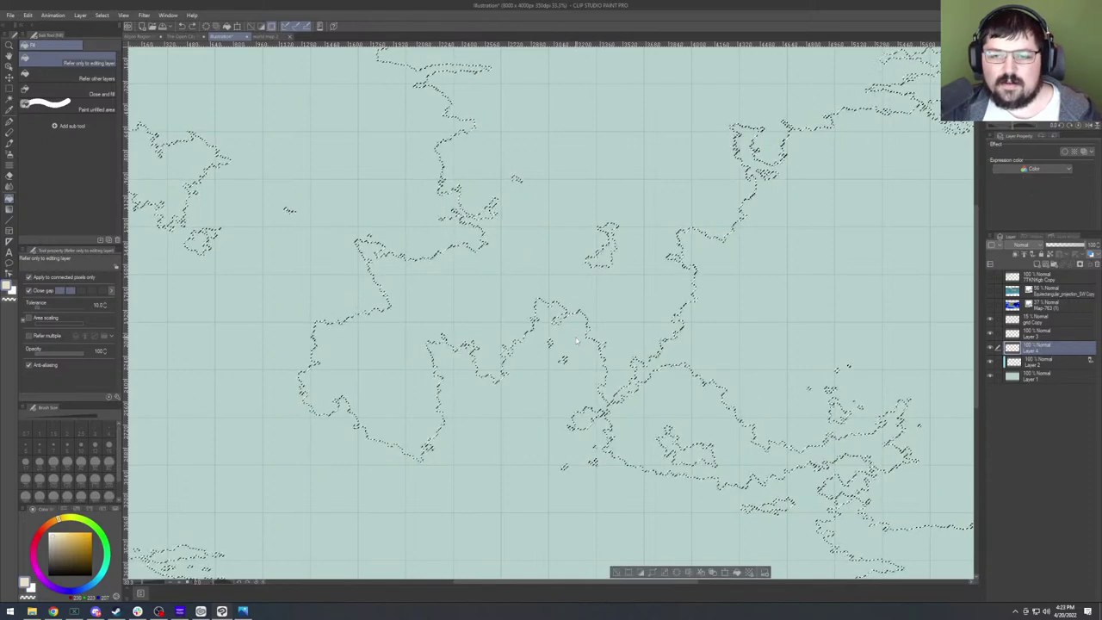
Invert the selected area so the regions between the coastlines are selected instead of the outlines.
left_click(104, 16)
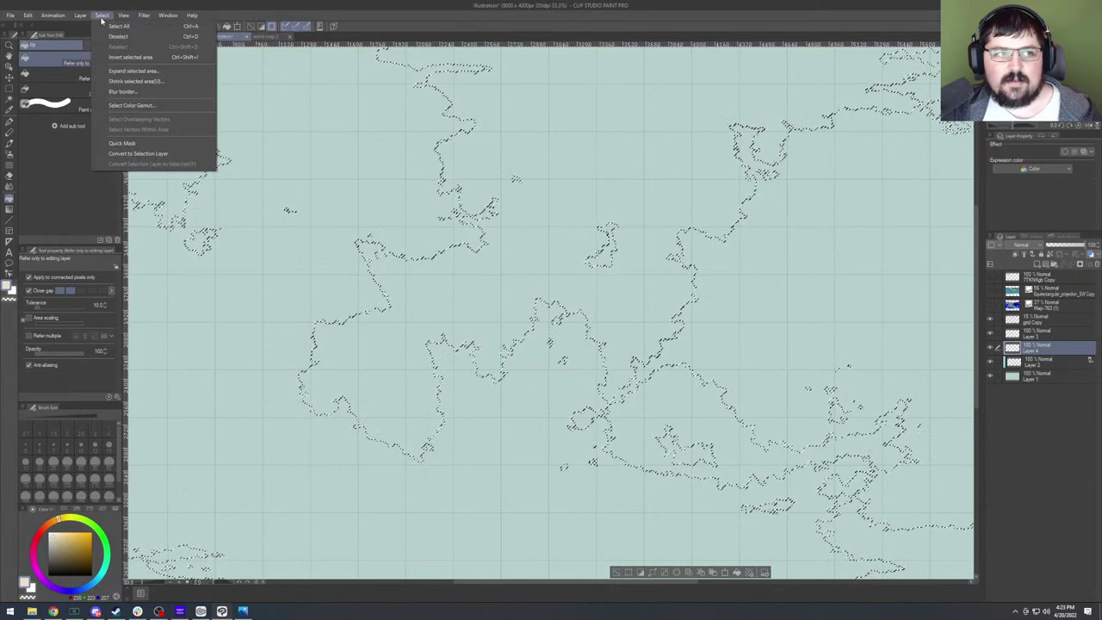
left_click(146, 54)
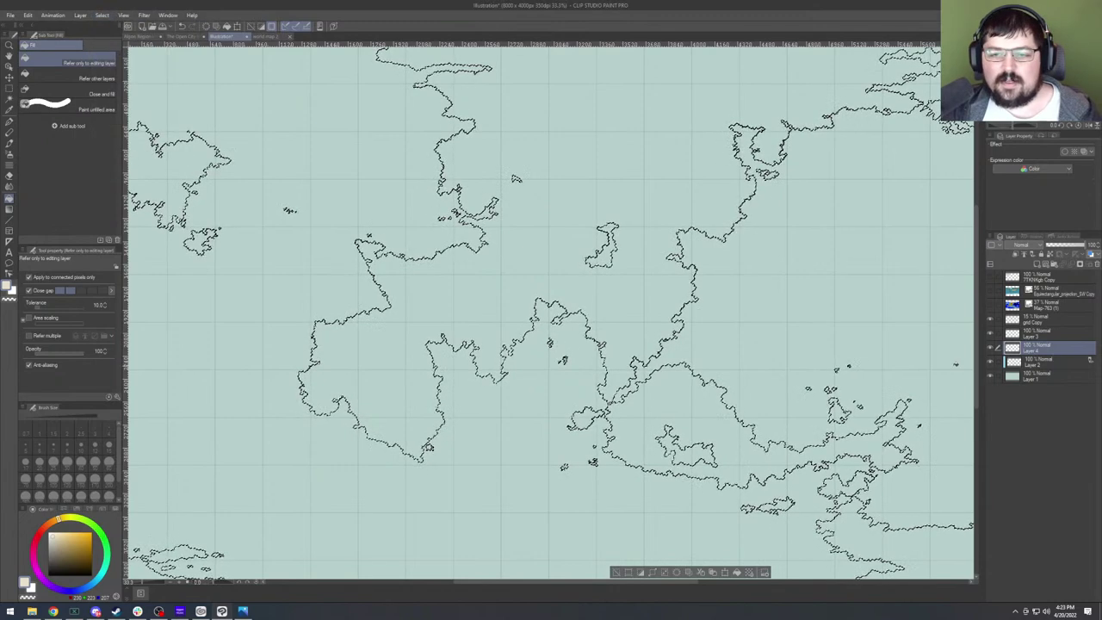
Try masking Layer 4 outside the inverted selection and filling the layer with beige, and undo the fill and mask.
right_click(1016, 348)
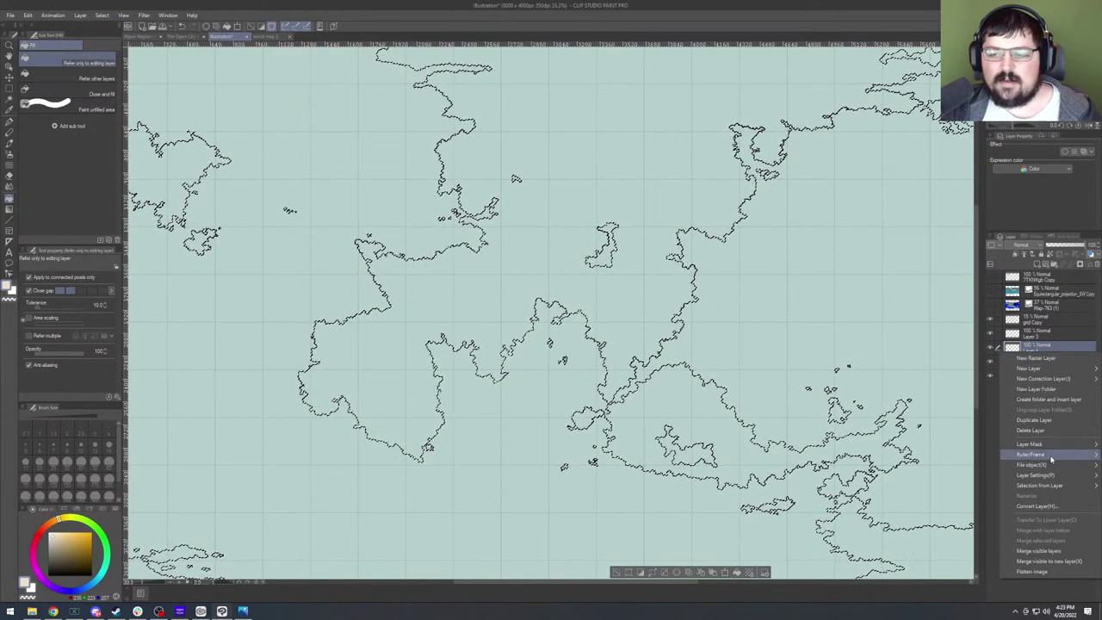
mouse_move(1029, 443)
left_click(976, 446)
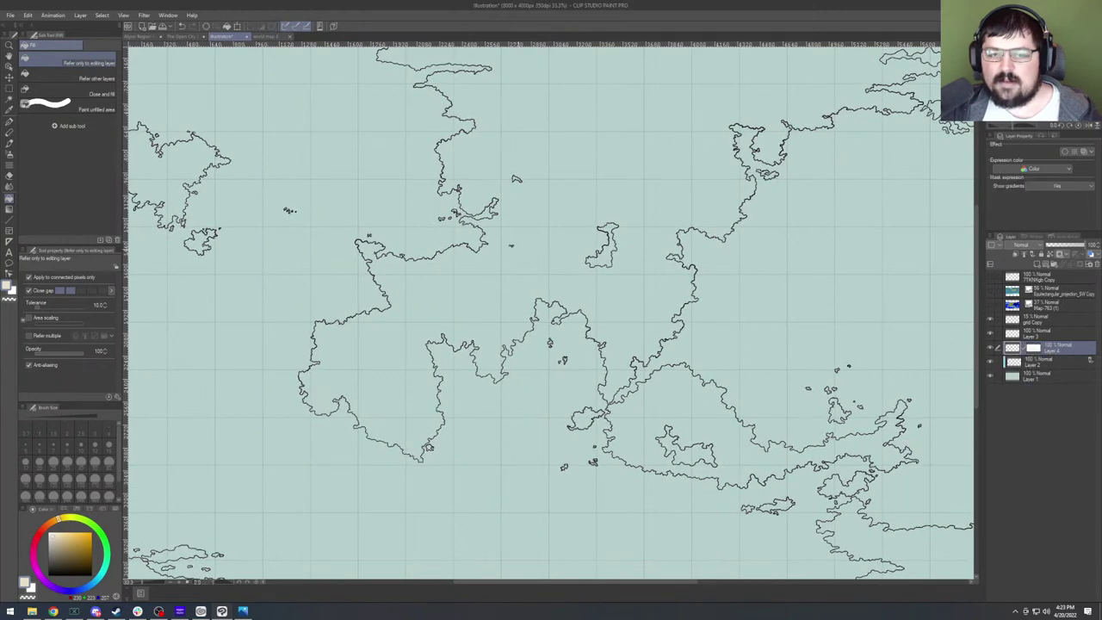
key("alt+Delete")
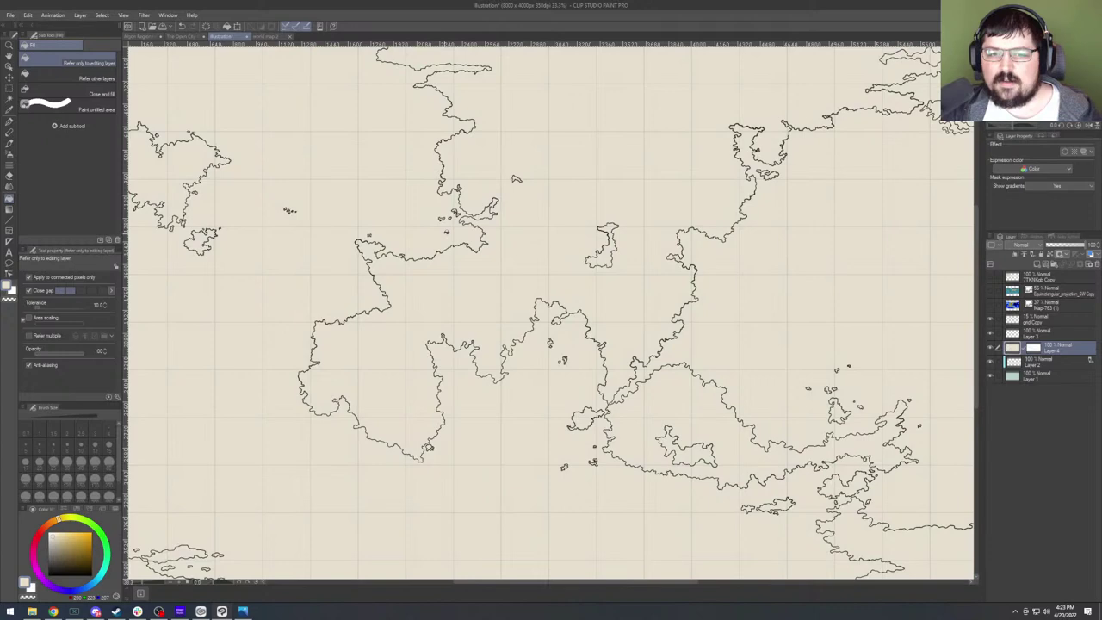
scroll(597, 310, "down", 4)
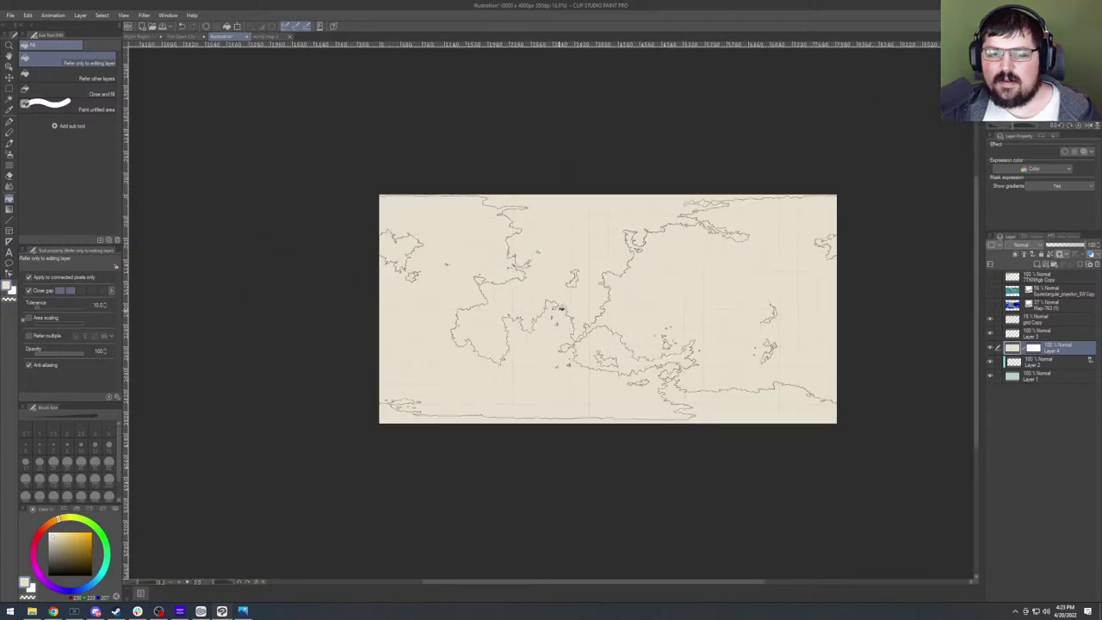
scroll(597, 310, "up", 2)
key("ctrl+z")
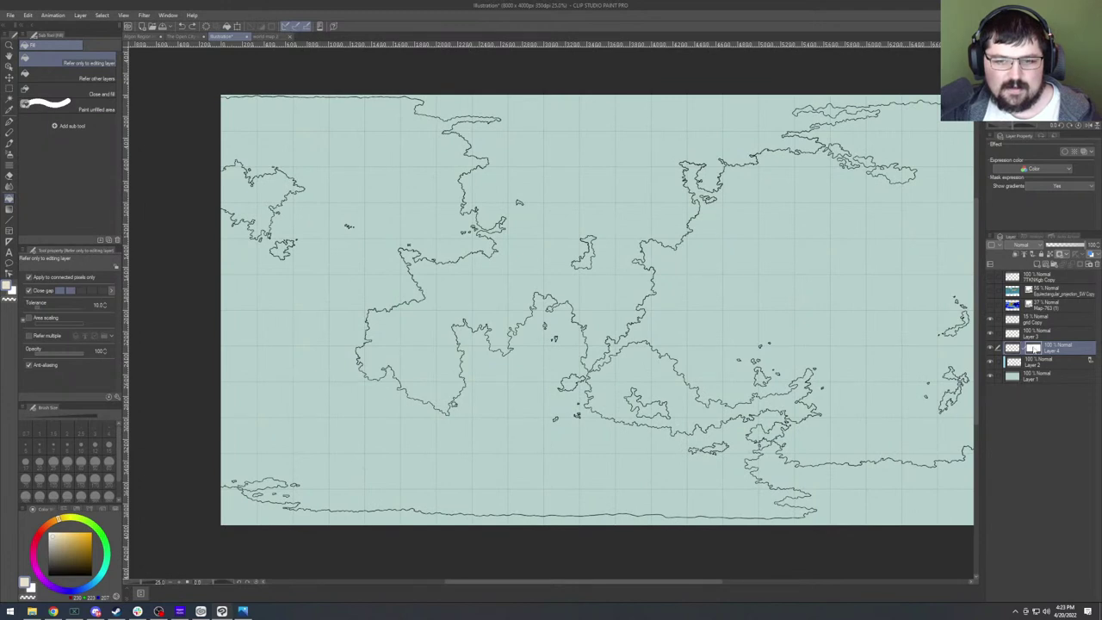
left_click(1033, 347, "ctrl")
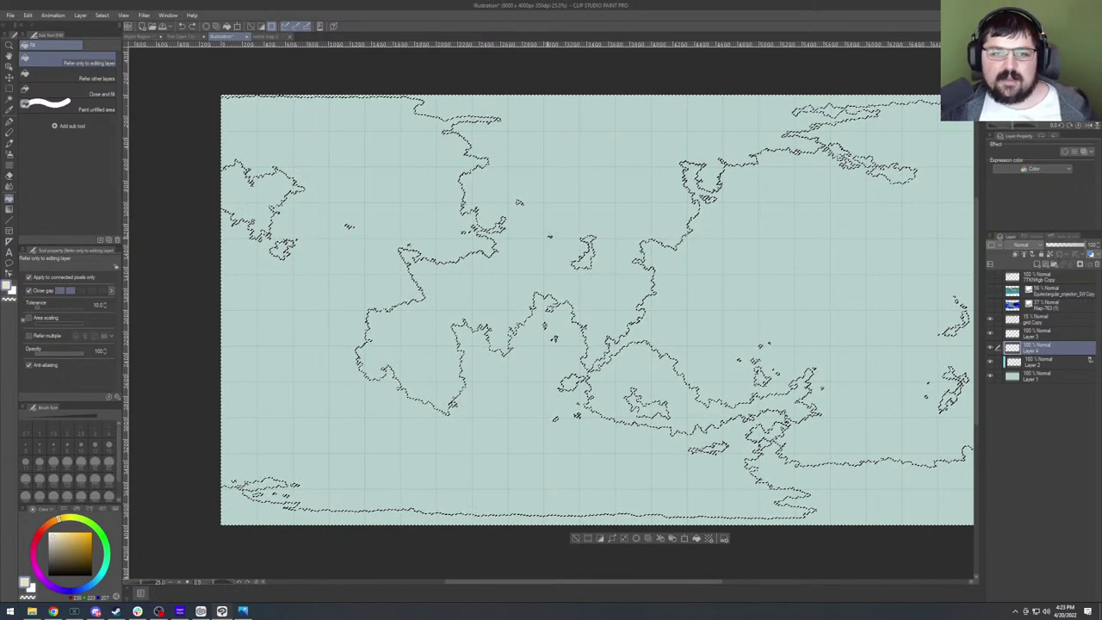
Fill the main continents and the southern landmass with beige on Layer 4.
left_click(360, 275)
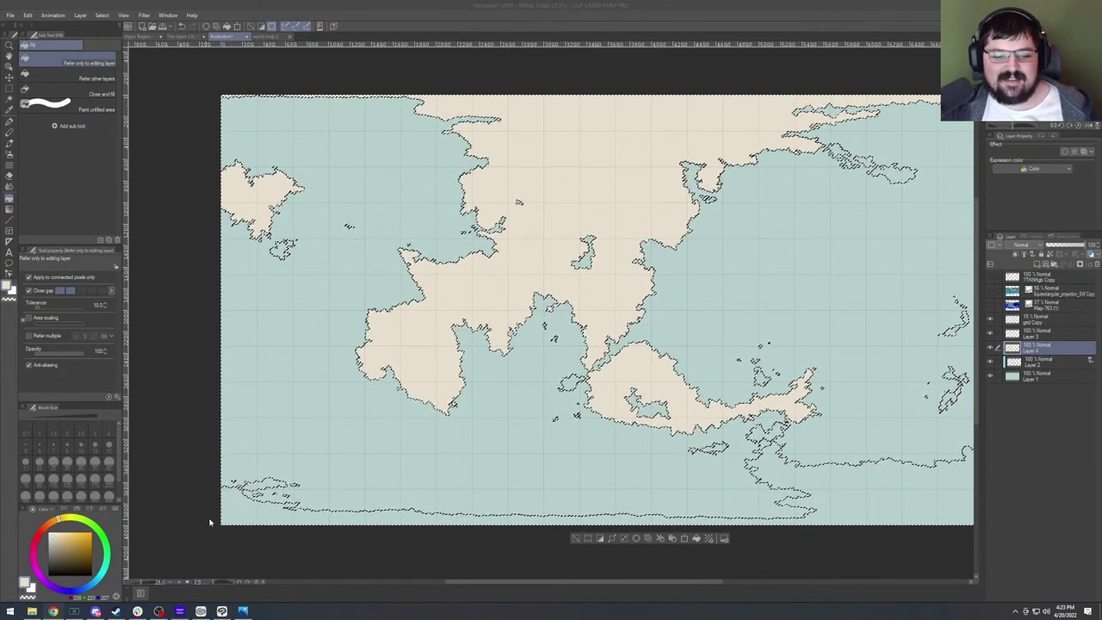
left_click(249, 514)
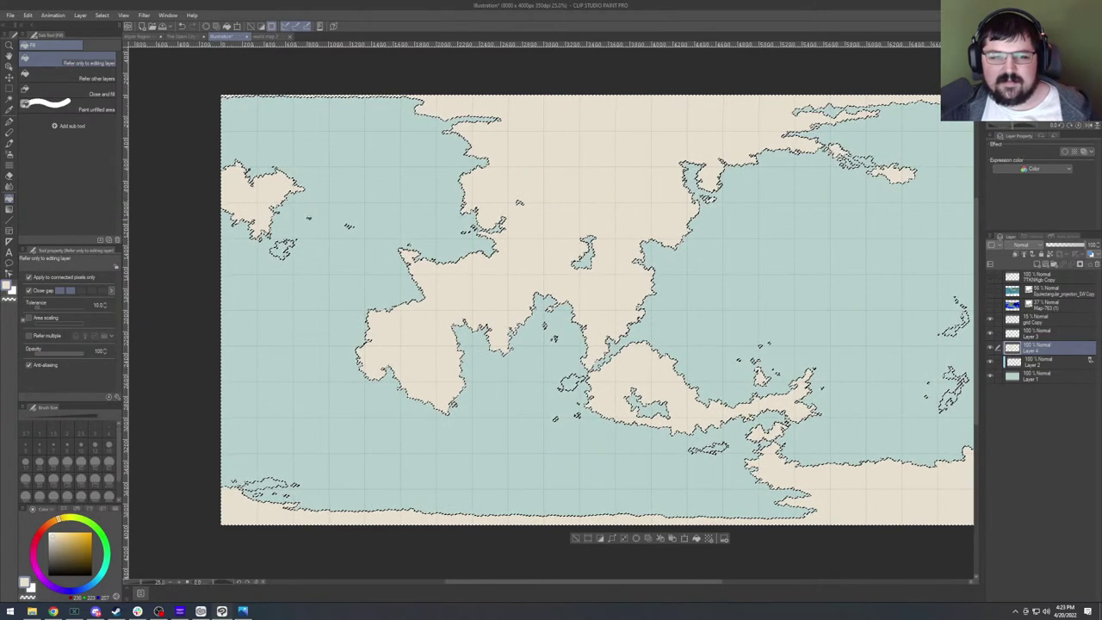
Fill the larger islands near the map's eastern edge with beige on Layer 4, including the long curved northern one.
scroll(596, 310, "right", 3)
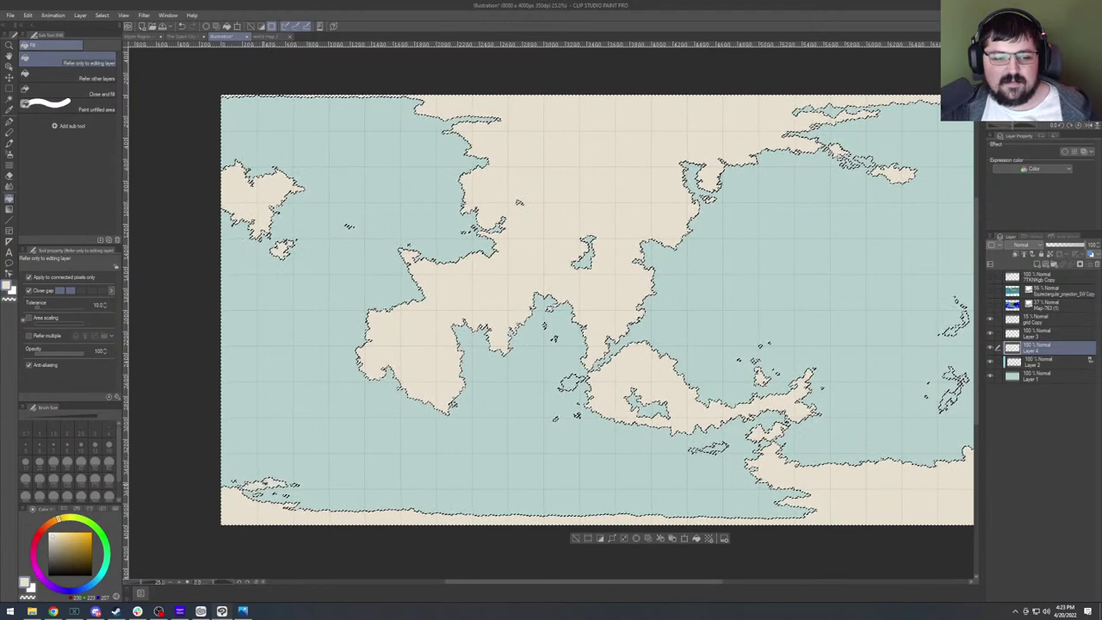
scroll(596, 310, "down", 2)
scroll(534, 319, "up", 2)
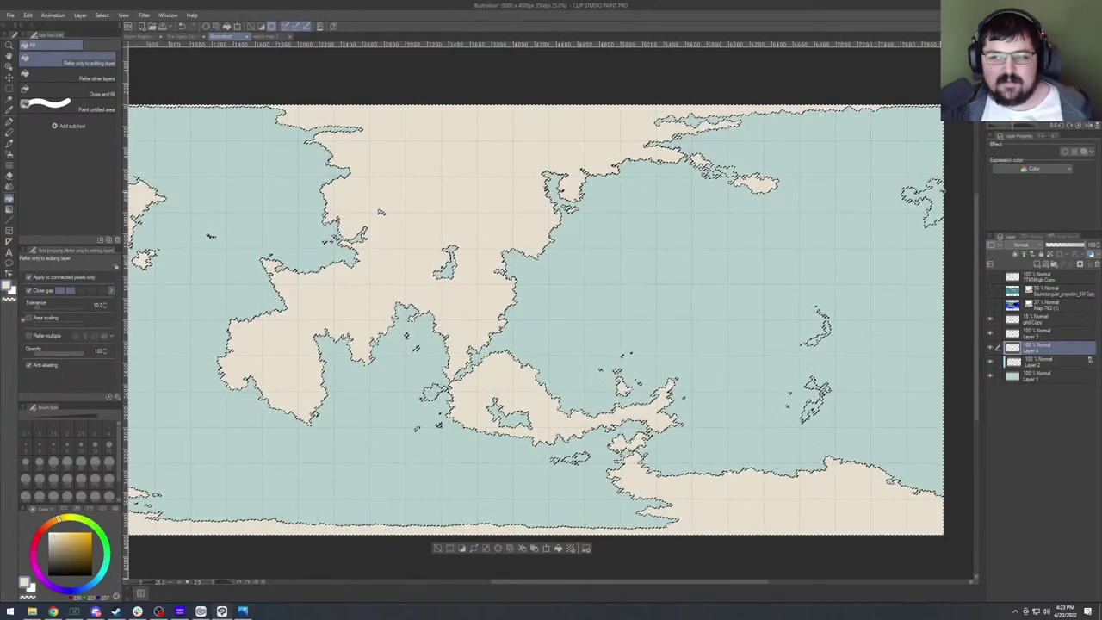
scroll(809, 353, "up", 2)
scroll(801, 448, "up", 2)
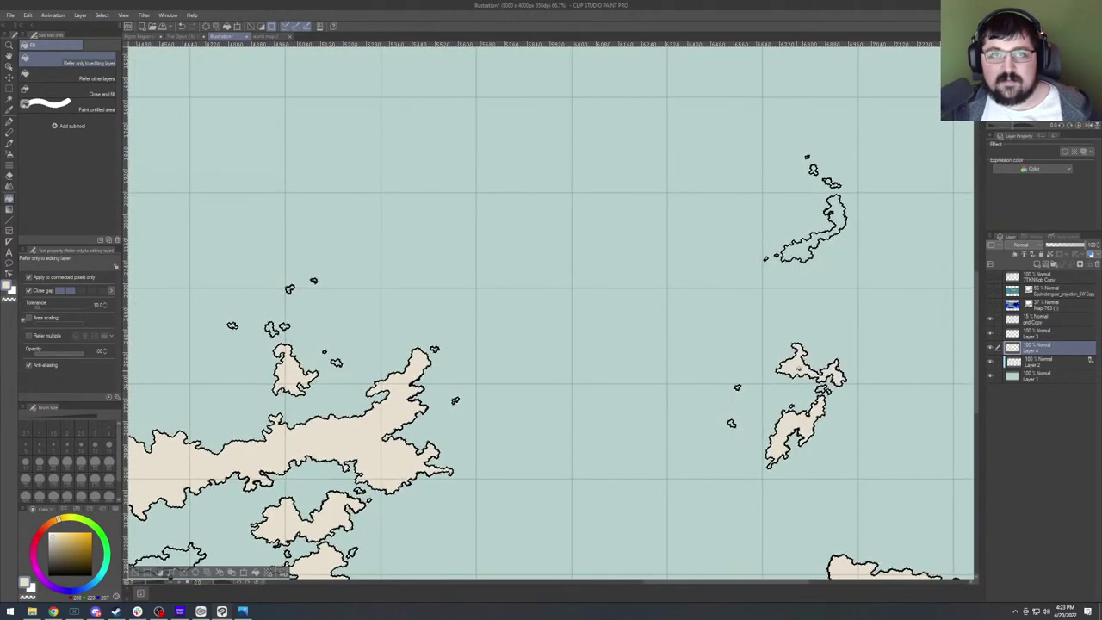
scroll(847, 441, "up", 1)
scroll(847, 441, "up", 2)
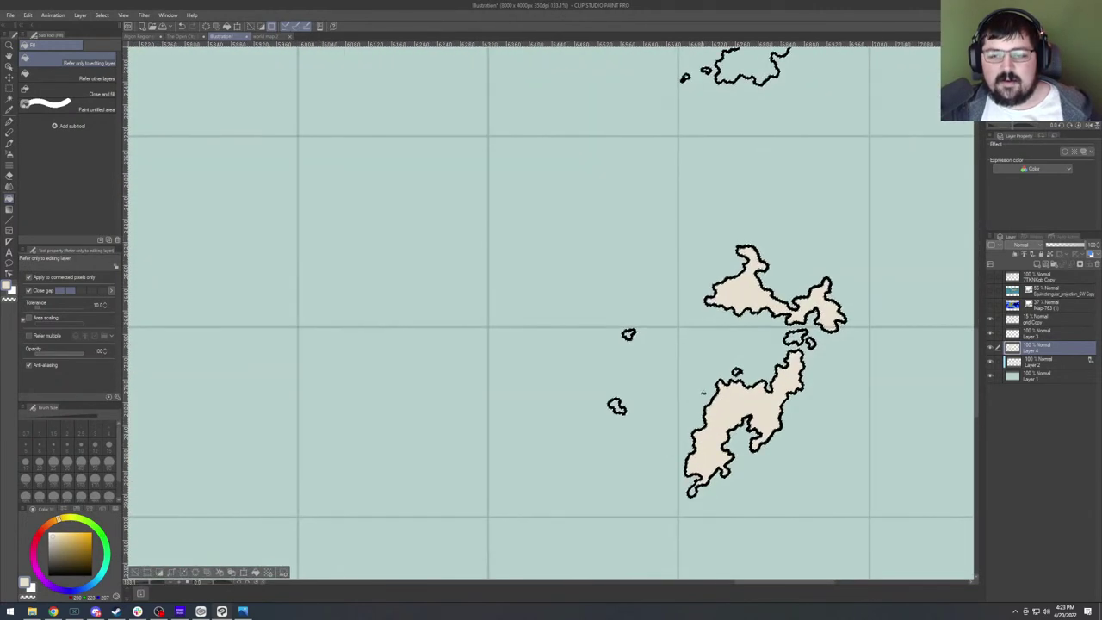
scroll(847, 441, "down", 1)
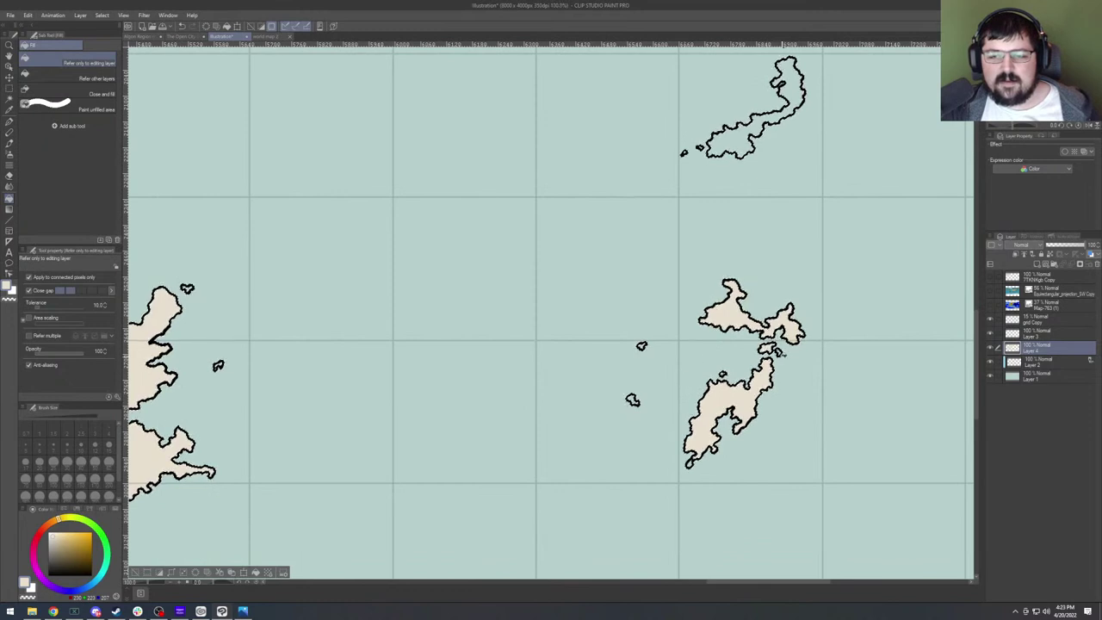
left_click(731, 126)
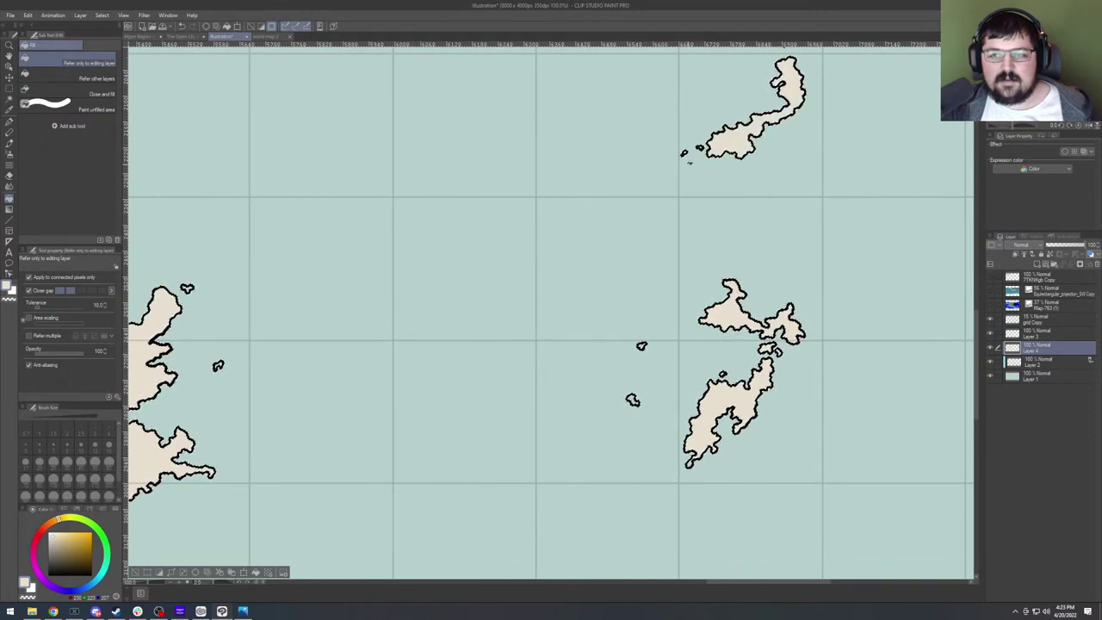
Fill the small islets west of the eastern island group with beige.
scroll(676, 132, "up", 2)
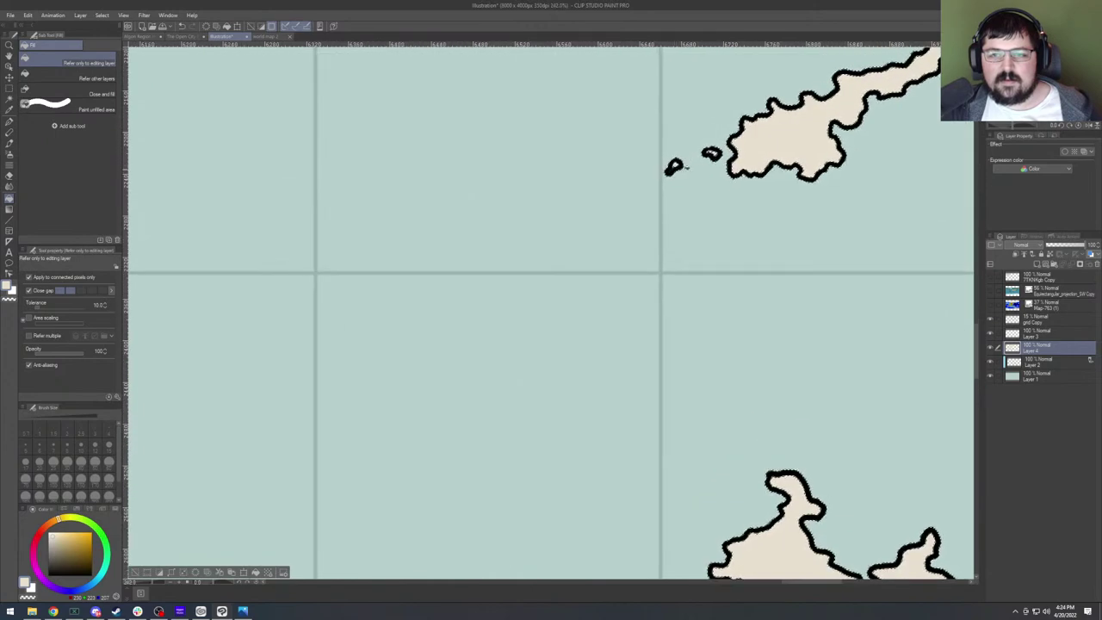
scroll(706, 222, "down", 3)
scroll(663, 406, "up", 1)
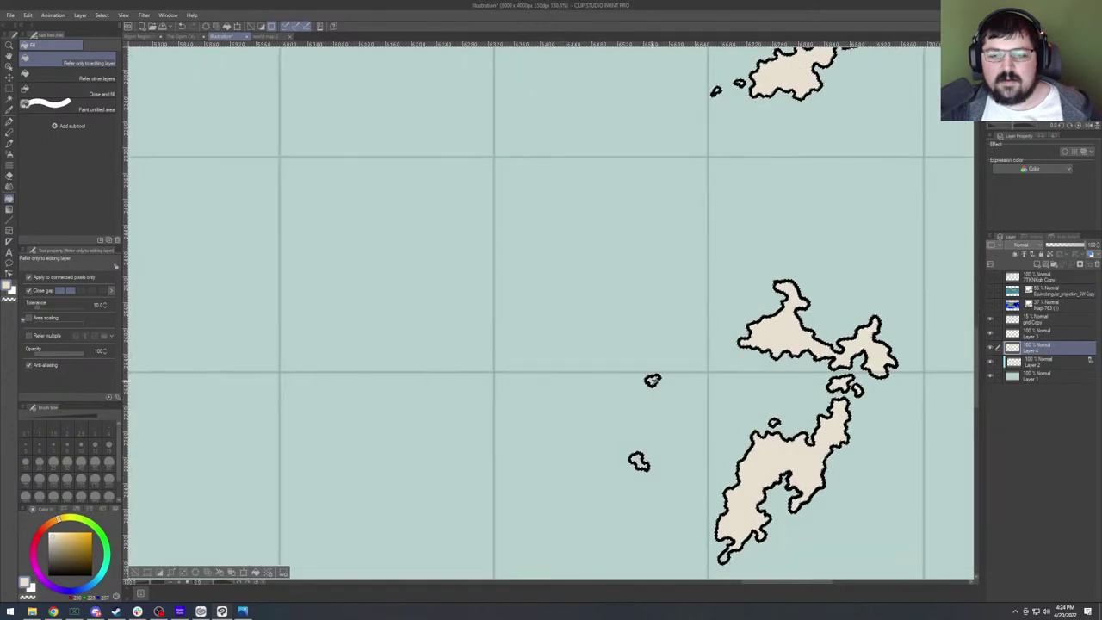
scroll(694, 422, "down", 4)
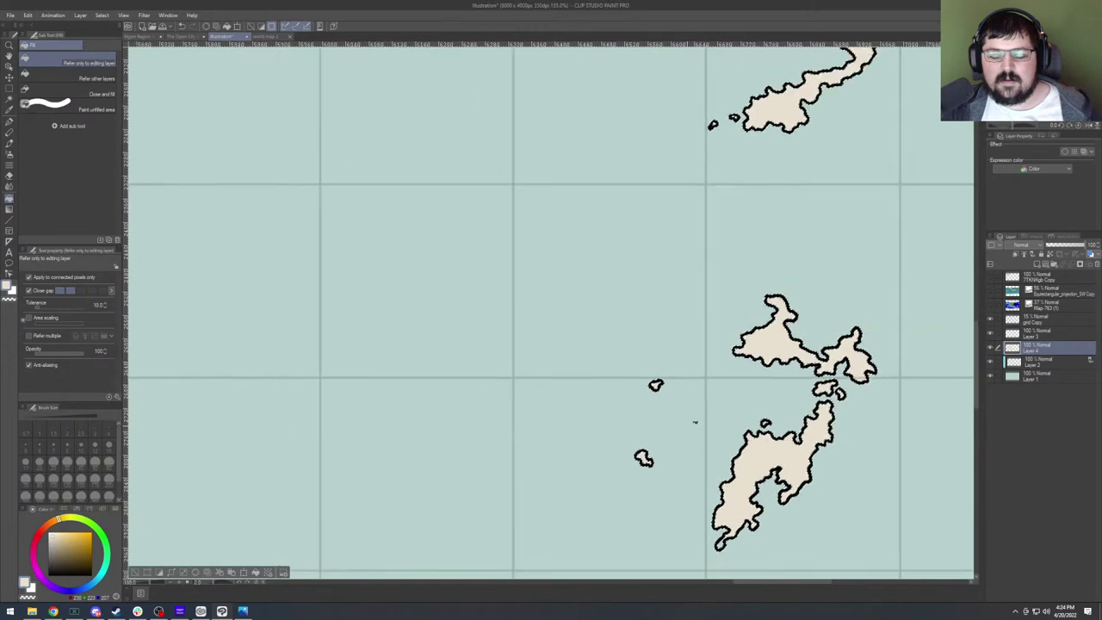
Fill the island and surrounding islets just north of the southern continent's long eastern peninsula with beige.
scroll(694, 422, "up", 1)
scroll(353, 379, "up", 4)
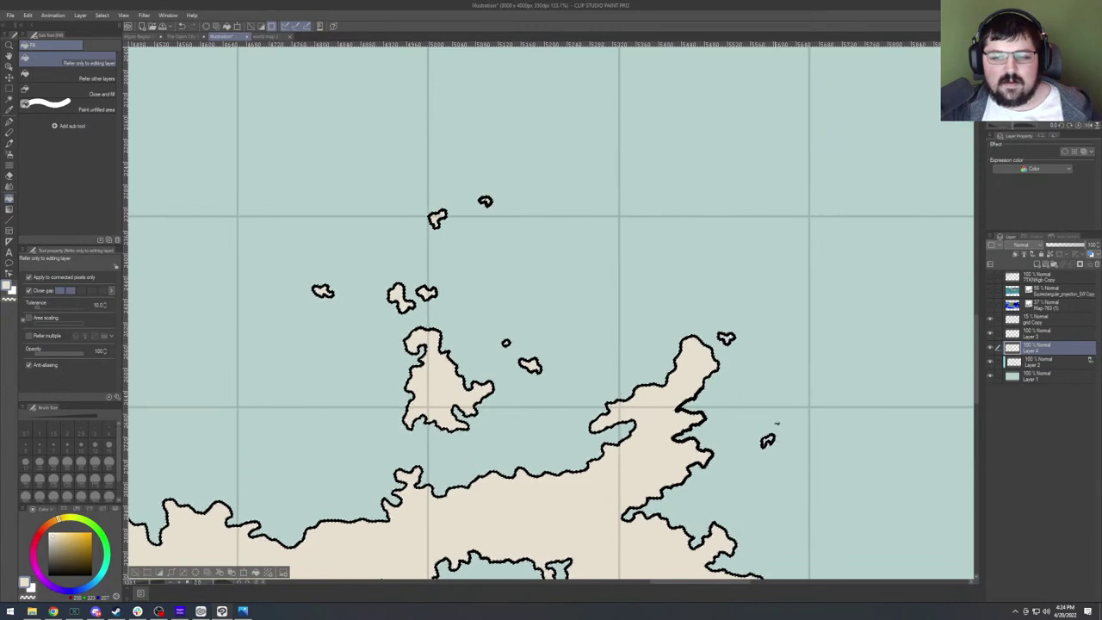
scroll(437, 218, "down", 5)
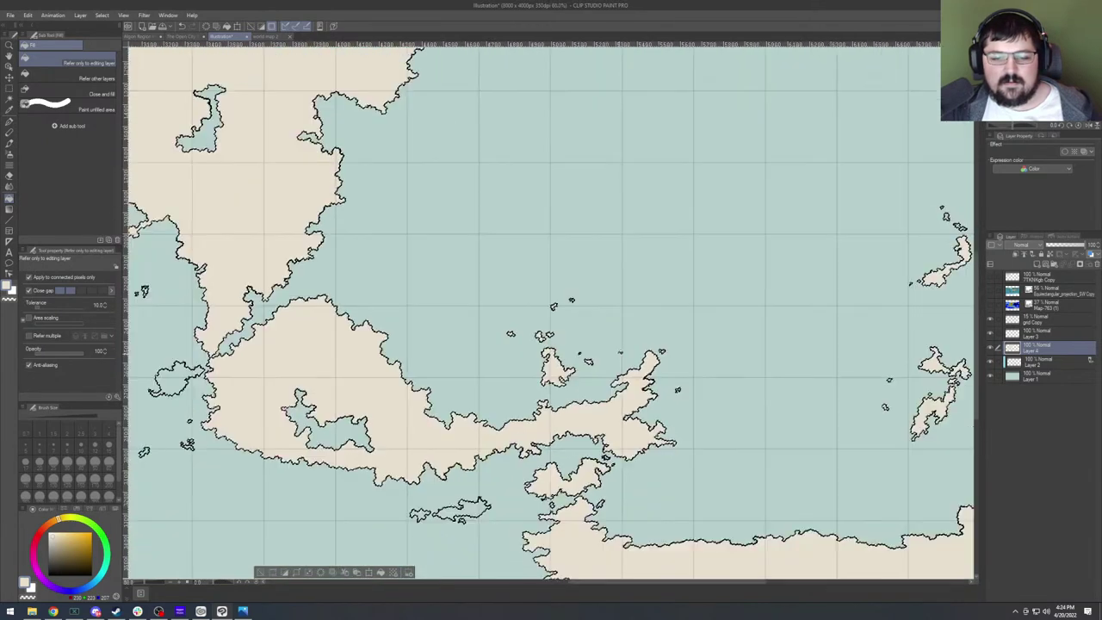
Fill the elongated islands south of the continent and the islets in the strait above the southern landmass with beige.
scroll(437, 218, "up", 2)
scroll(495, 478, "up", 3)
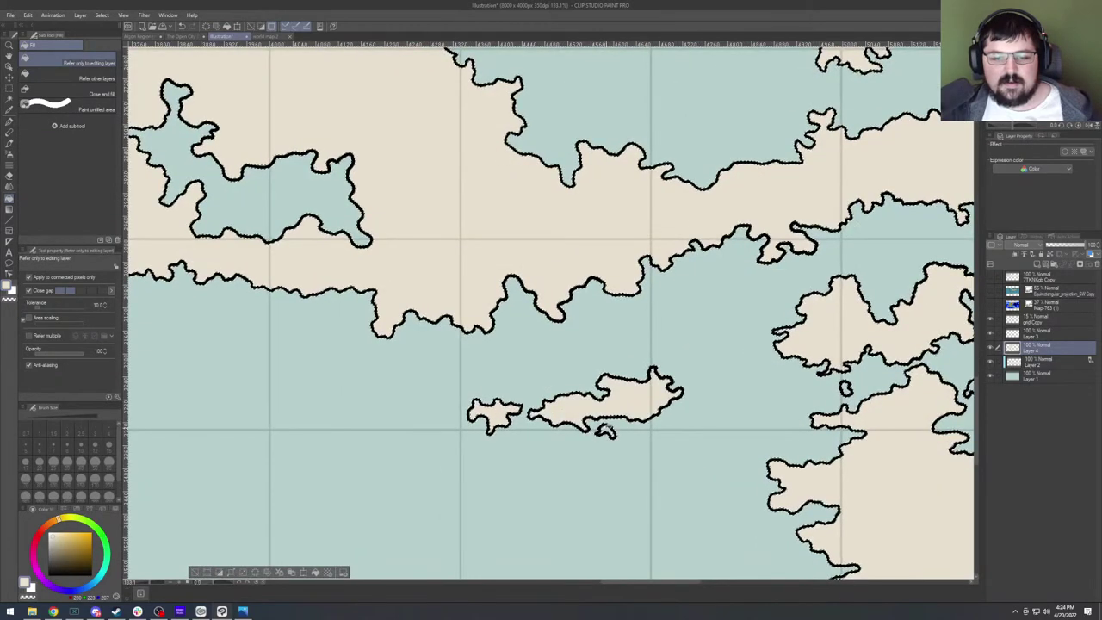
scroll(327, 499, "down", 2)
scroll(327, 500, "up", 1)
scroll(721, 421, "up", 4)
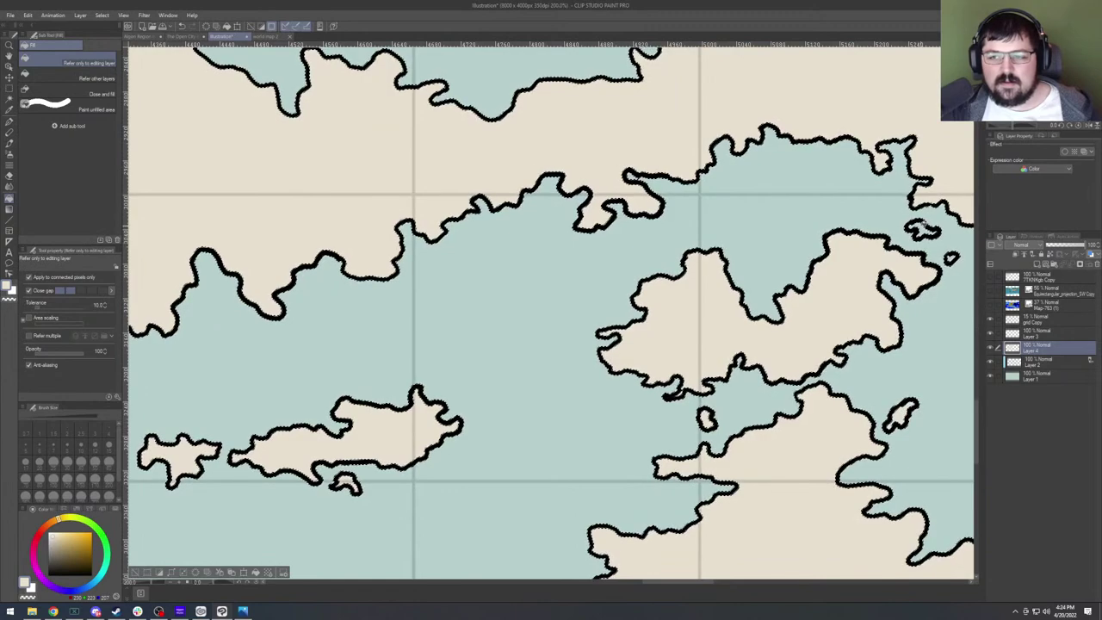
scroll(664, 341, "down", 5)
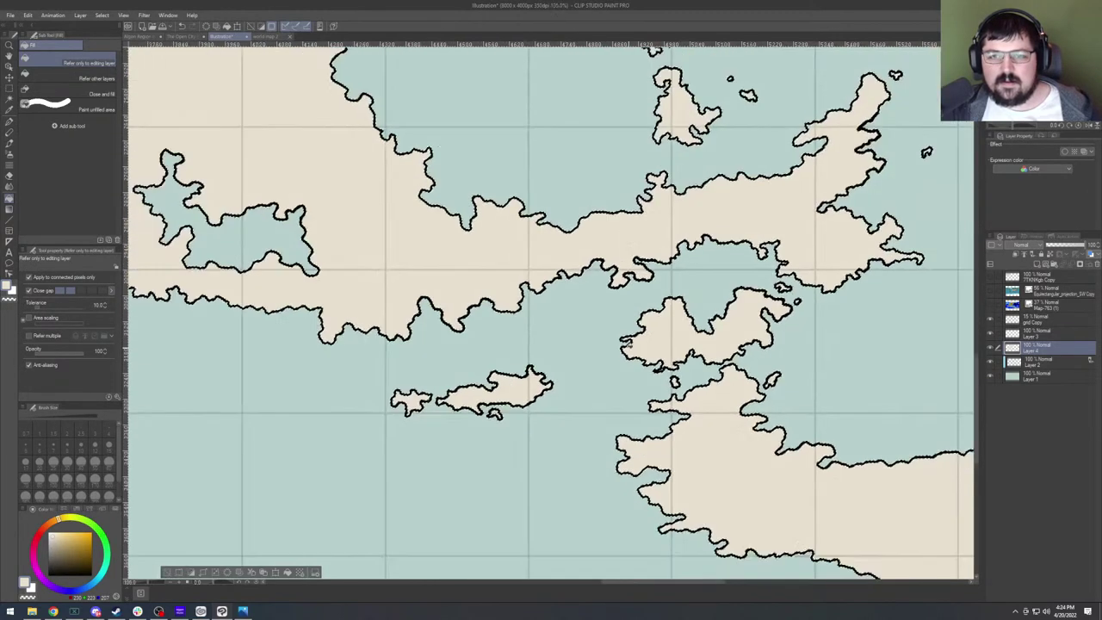
Fill the island off the continent's western coast and the small islets south of it with beige.
scroll(566, 278, "down", 2)
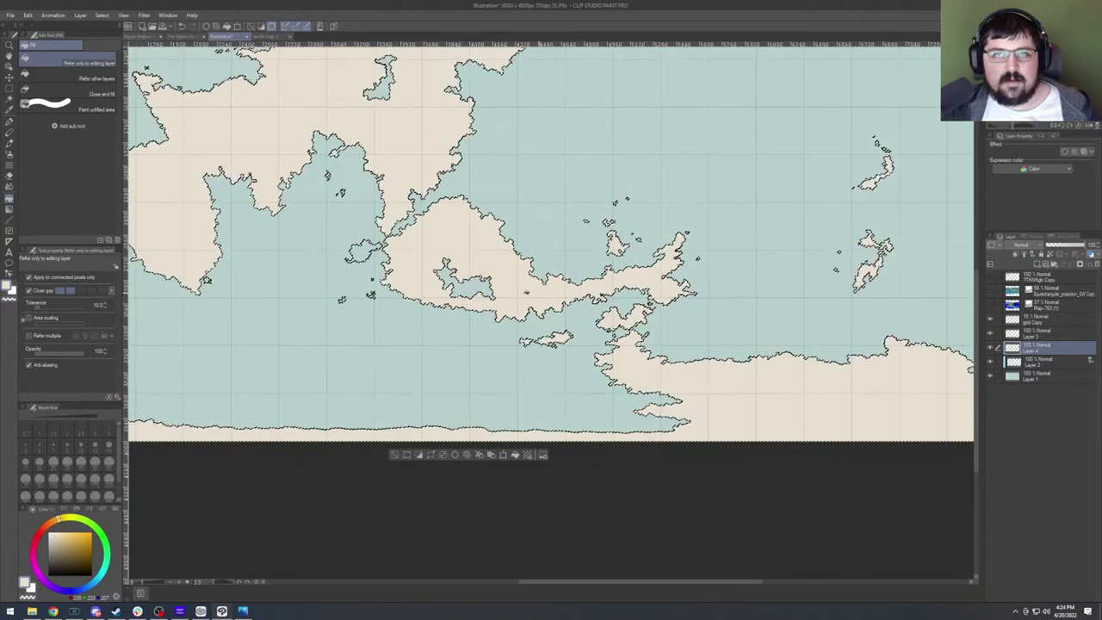
scroll(325, 297, "up", 3)
scroll(407, 317, "up", 3)
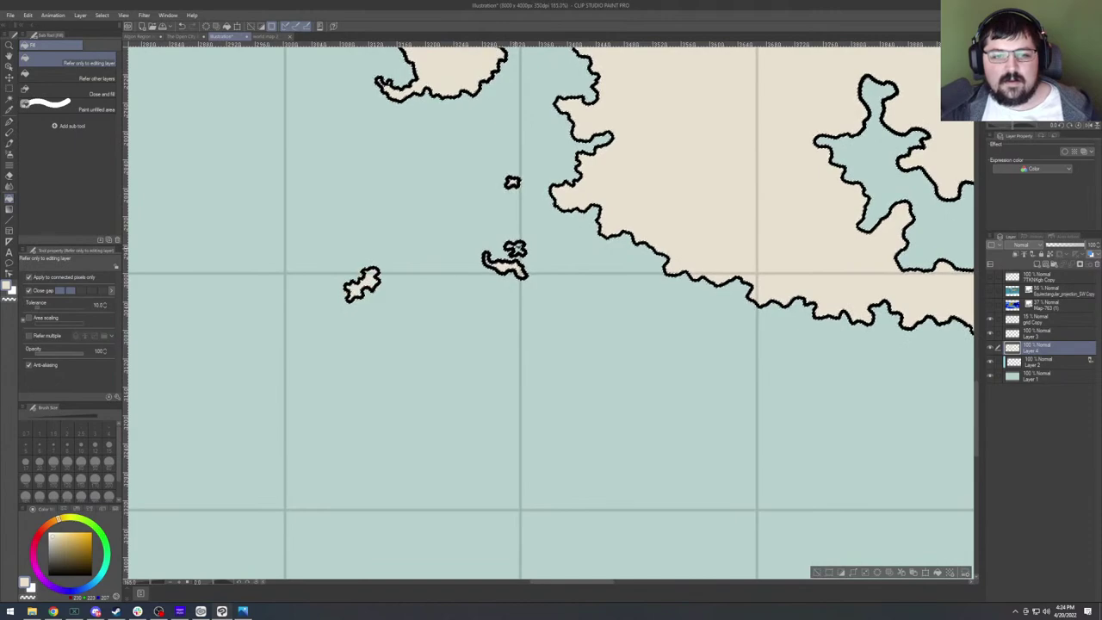
scroll(551, 310, "down", 3)
scroll(551, 310, "up", 2)
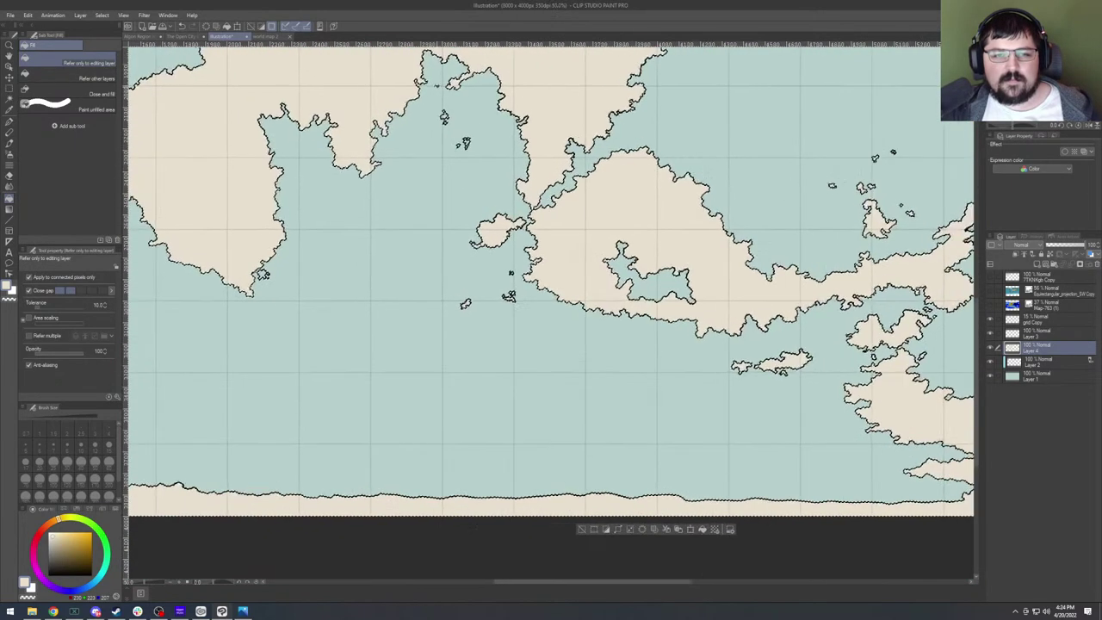
Fill the islets inside the central bay and the small island off the western peninsula's southeastern tip with beige.
scroll(443, 120, "up", 3)
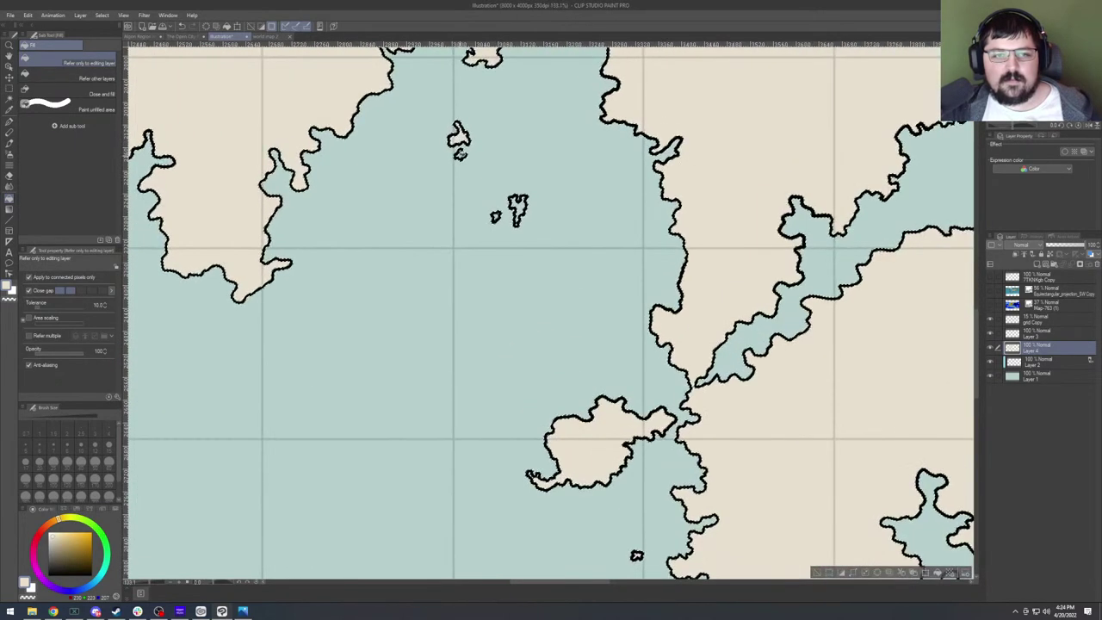
scroll(551, 310, "down", 3)
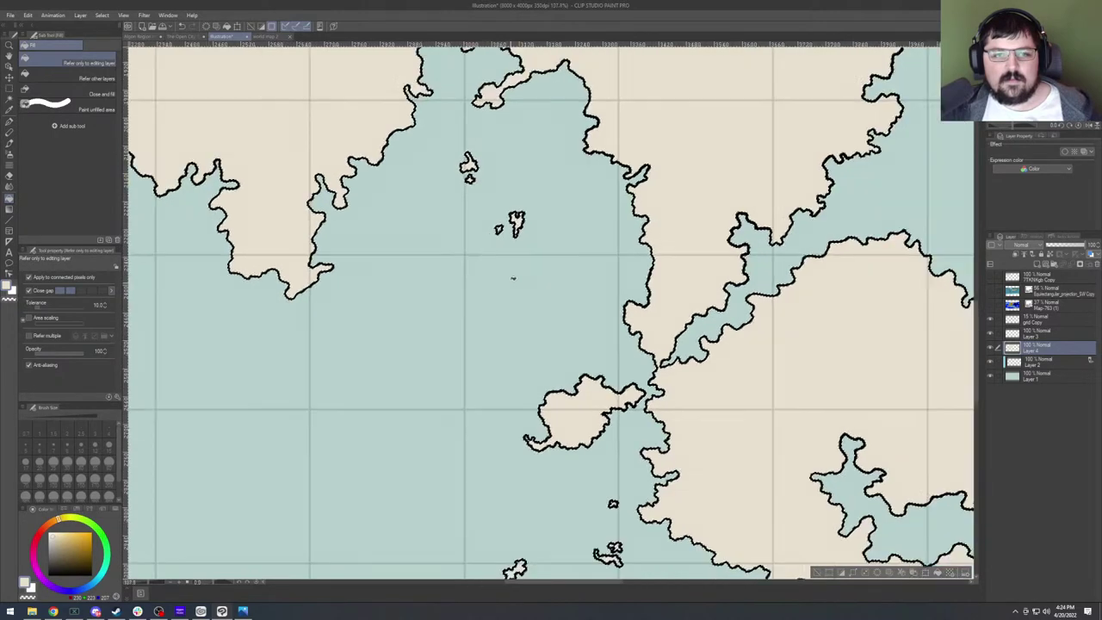
scroll(297, 387, "up", 5)
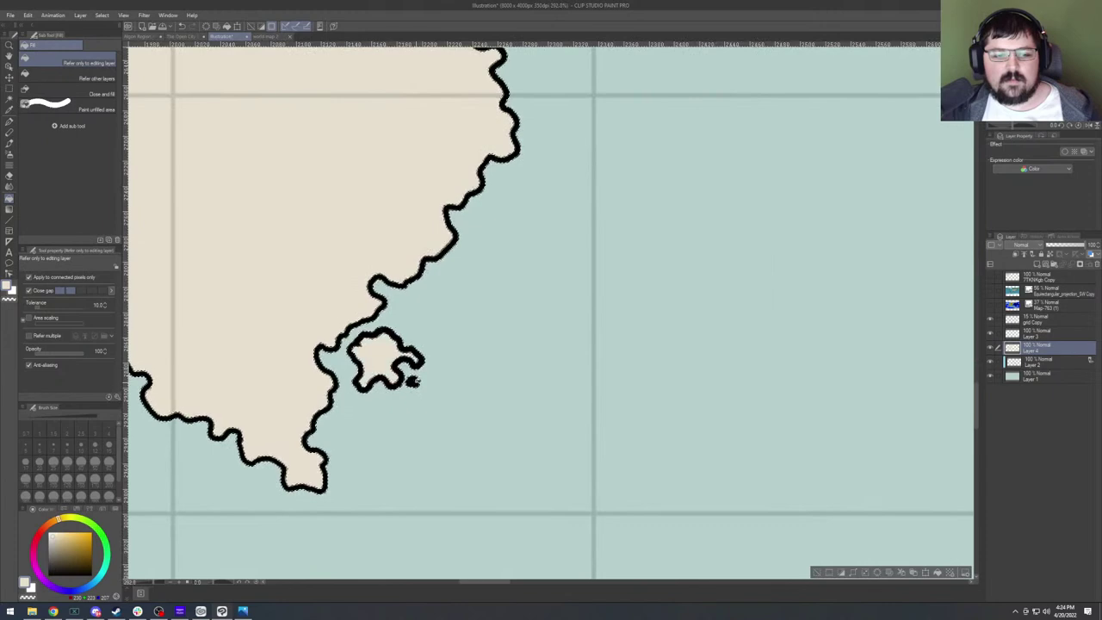
scroll(544, 362, "down", 8)
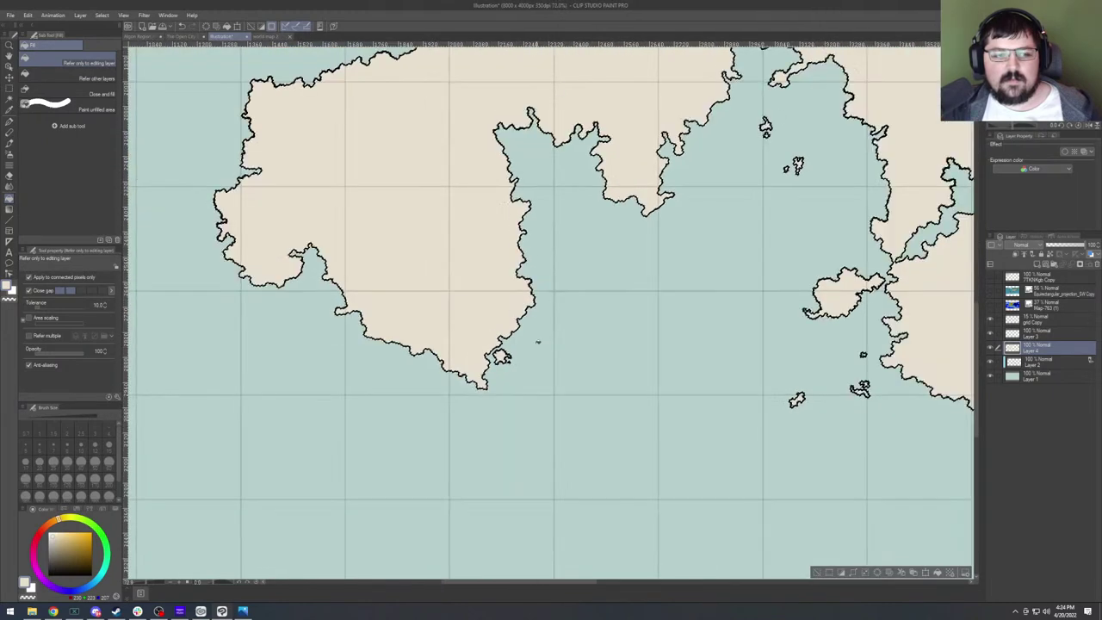
Fill the islands along the coast in the map's southwestern corner with beige, including the narrow end of the easternmost islet.
scroll(517, 353, "down", 2)
scroll(256, 428, "up", 5)
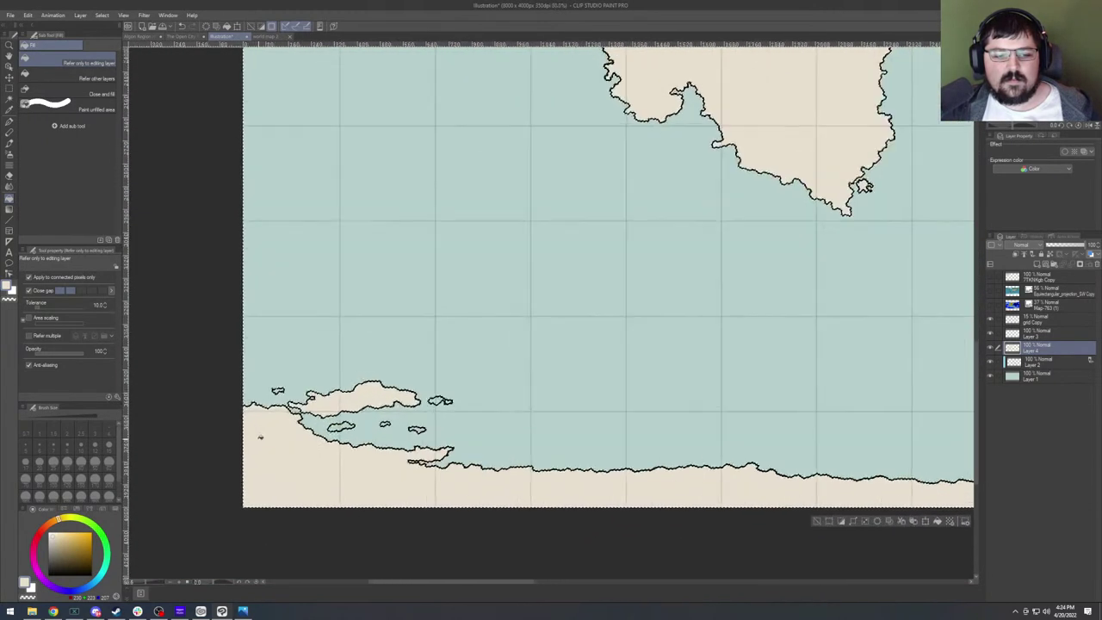
scroll(255, 428, "up", 3)
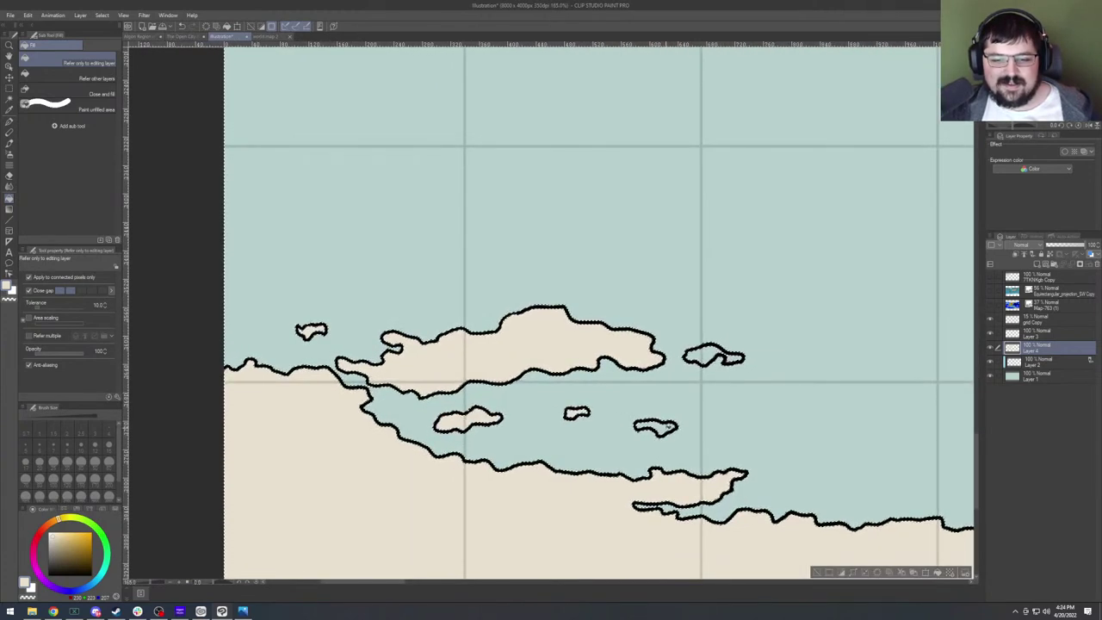
scroll(670, 372, "down", 3)
scroll(704, 364, "up", 3)
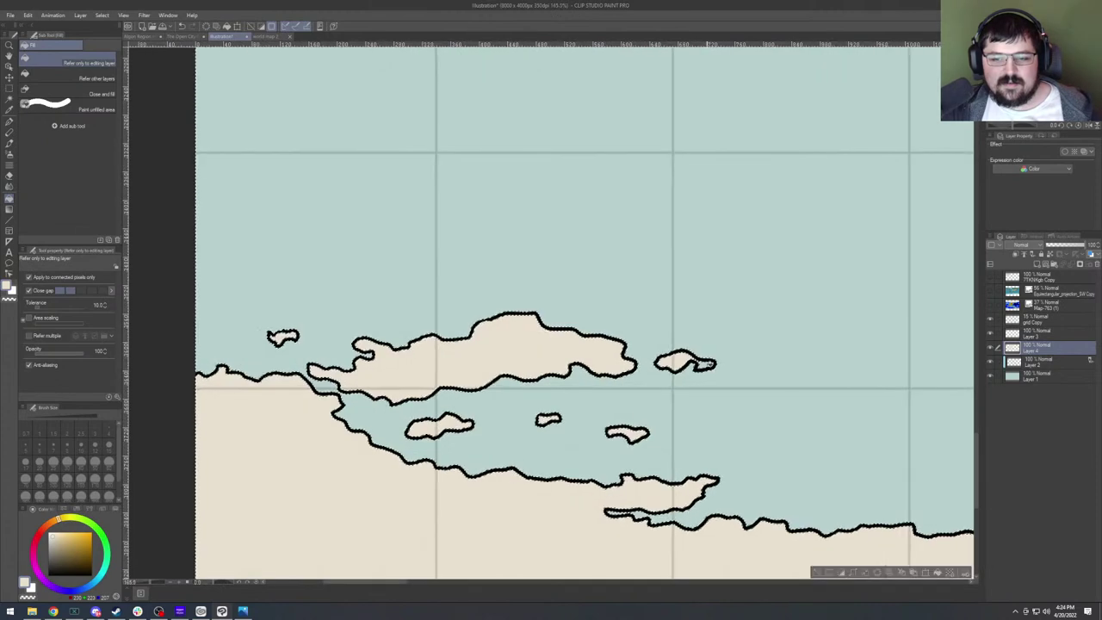
scroll(696, 360, "up", 5)
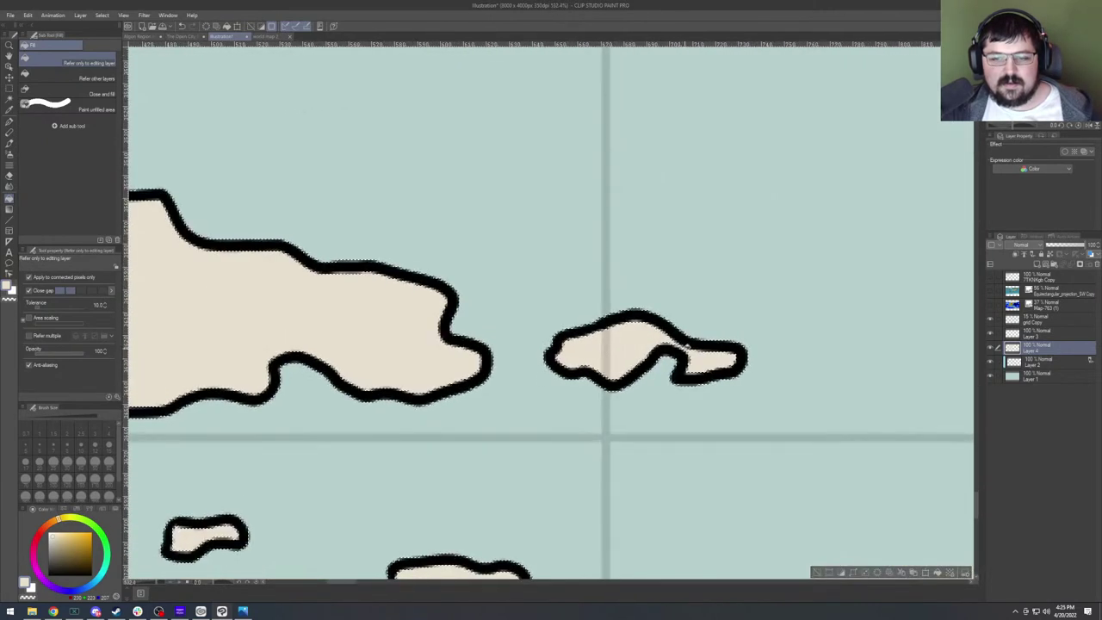
scroll(642, 360, "down", 6)
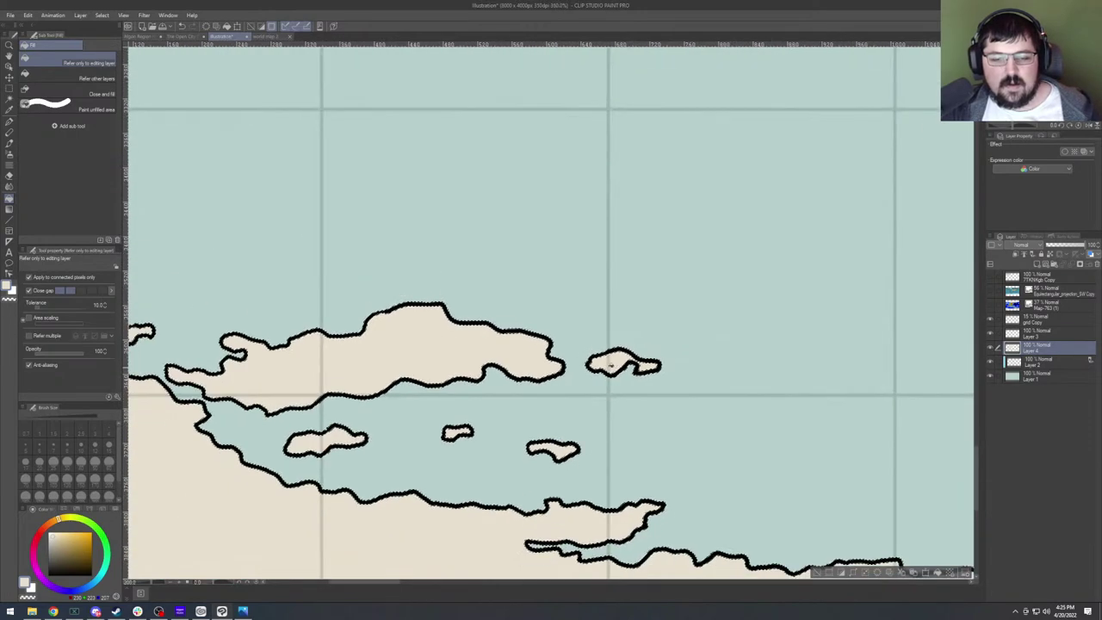
scroll(710, 250, "down", 3)
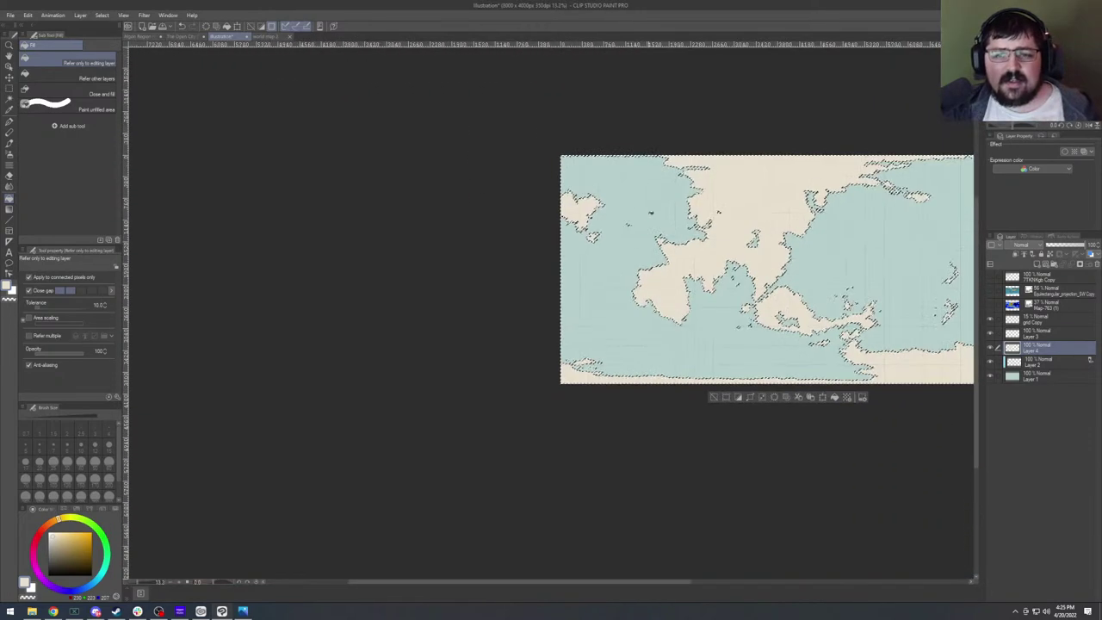
Fill the small islands off the southern coast of the landmass at the map's western edge with beige.
scroll(659, 241, "up", 4)
scroll(469, 265, "up", 5)
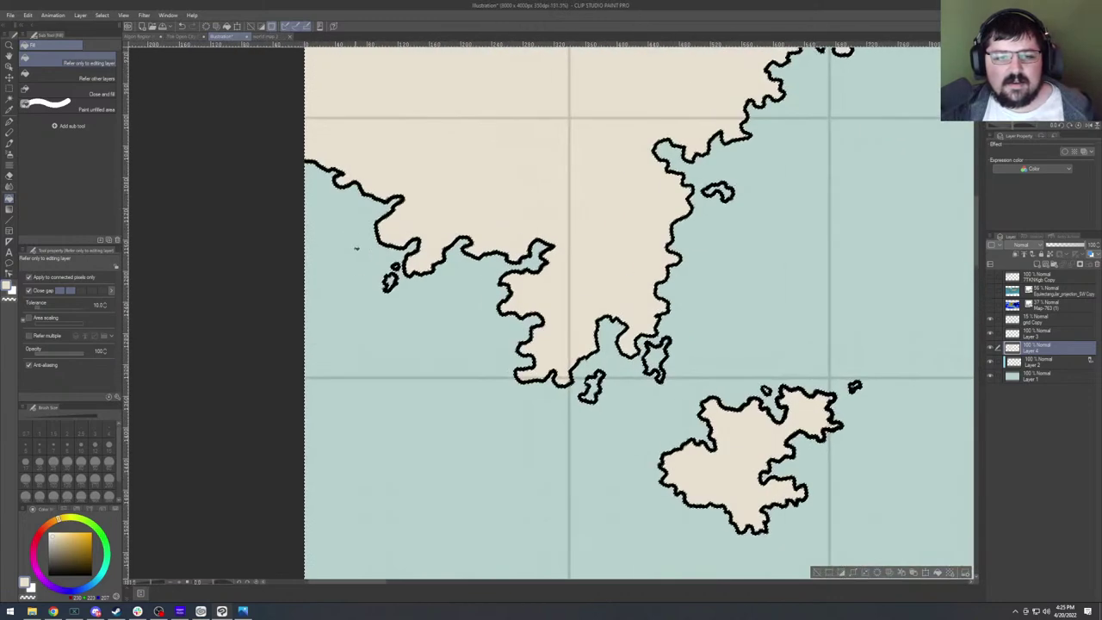
scroll(400, 276, "up", 3)
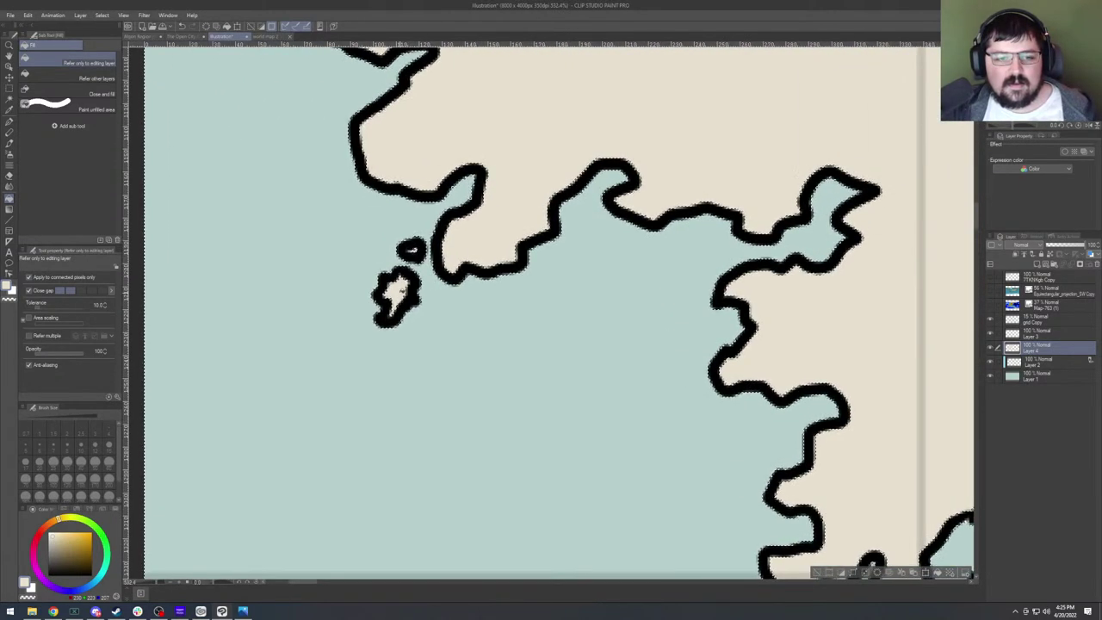
scroll(400, 284, "down", 4)
scroll(400, 284, "up", 2)
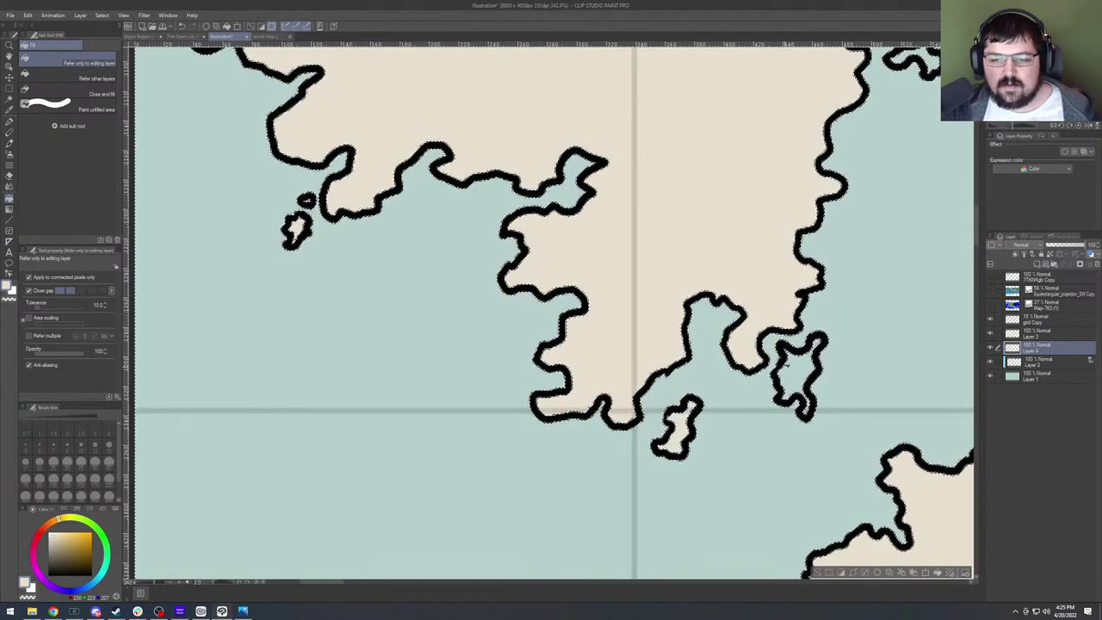
scroll(822, 417, "up", 3)
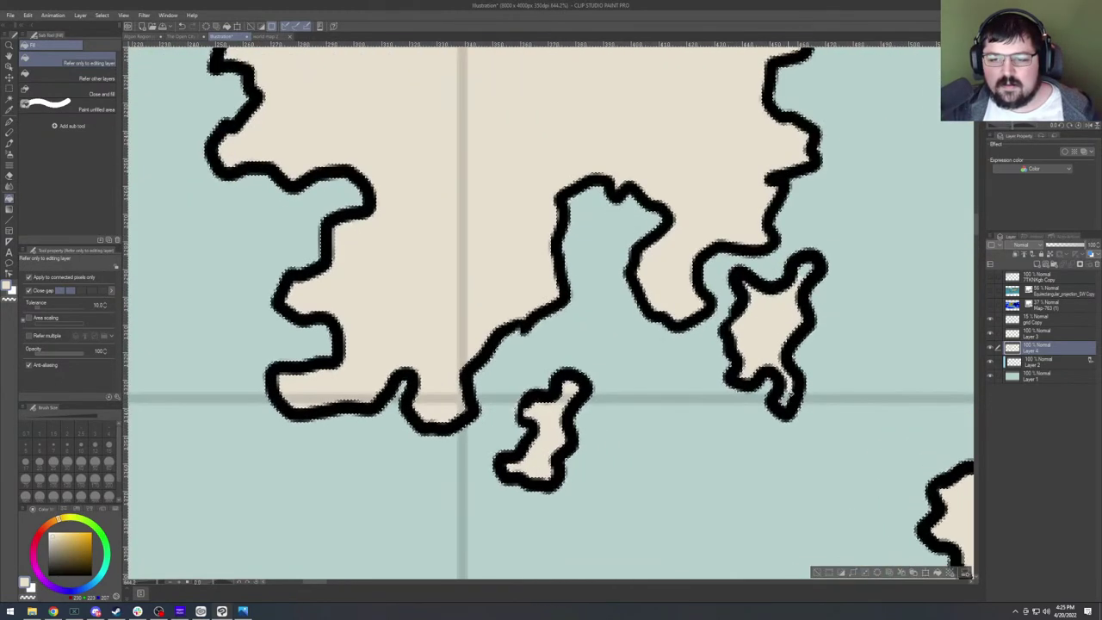
scroll(677, 386, "down", 5)
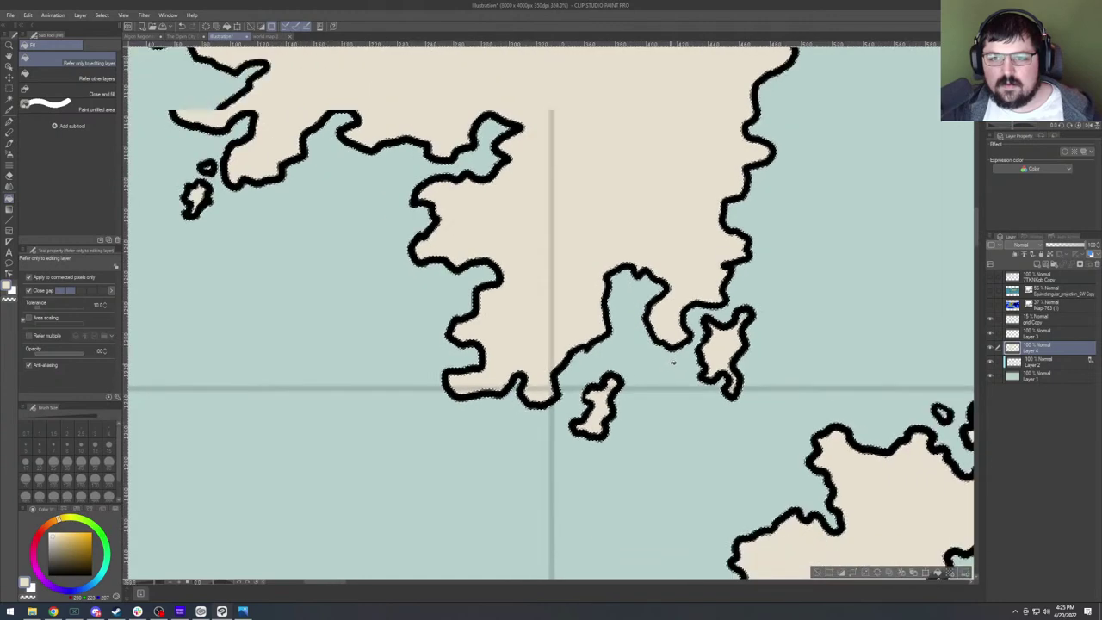
Fill the tiny islets beside the northern shore of the island southeast of the western-edge landmass with beige.
scroll(819, 422, "up", 5)
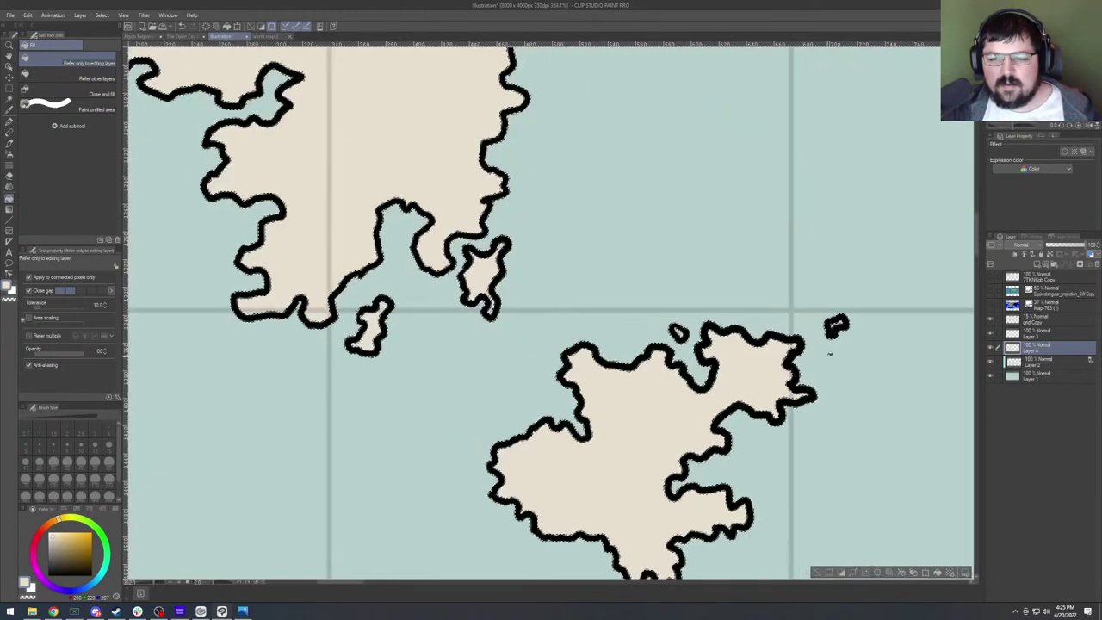
scroll(740, 323, "up", 1)
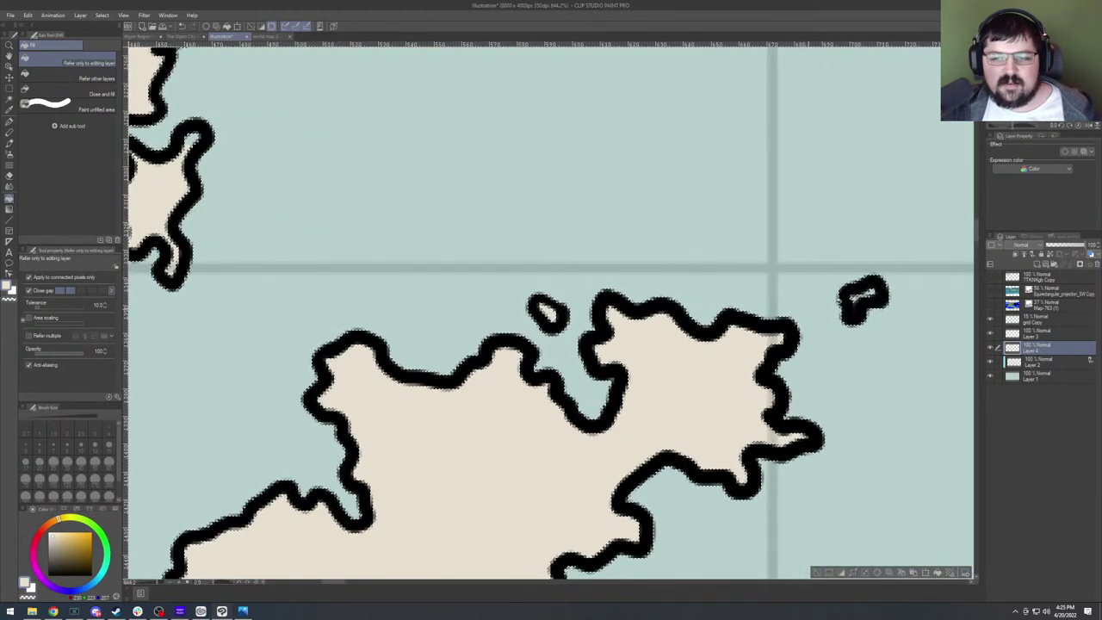
scroll(766, 384, "down", 8)
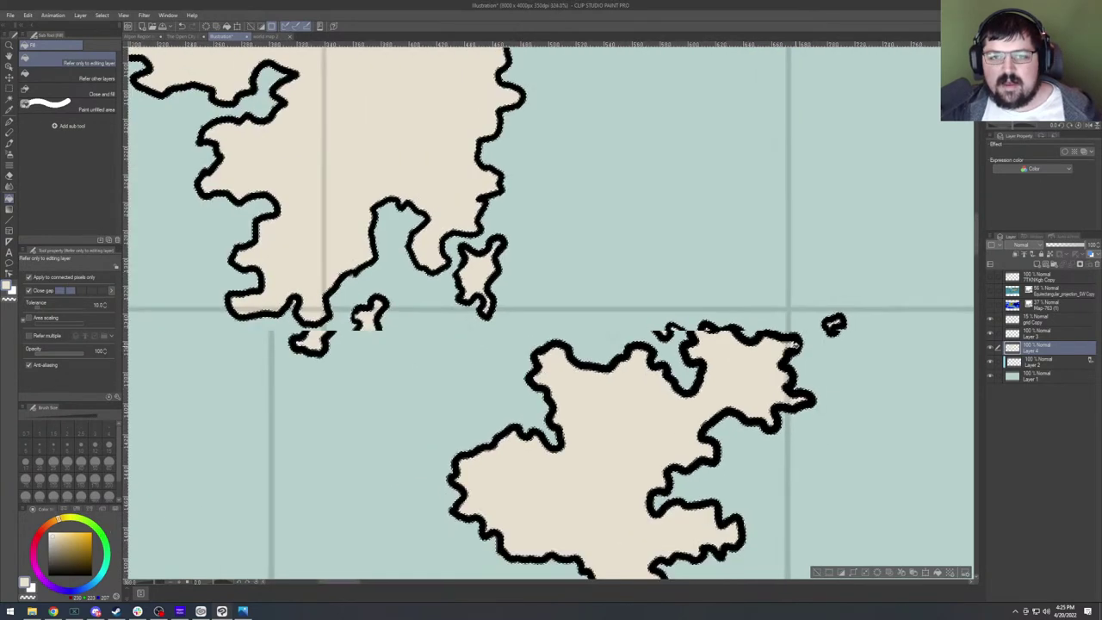
Fill the small islands off the eastern and northern coasts of the landmass at the map's western edge with beige.
scroll(699, 193, "up", 5)
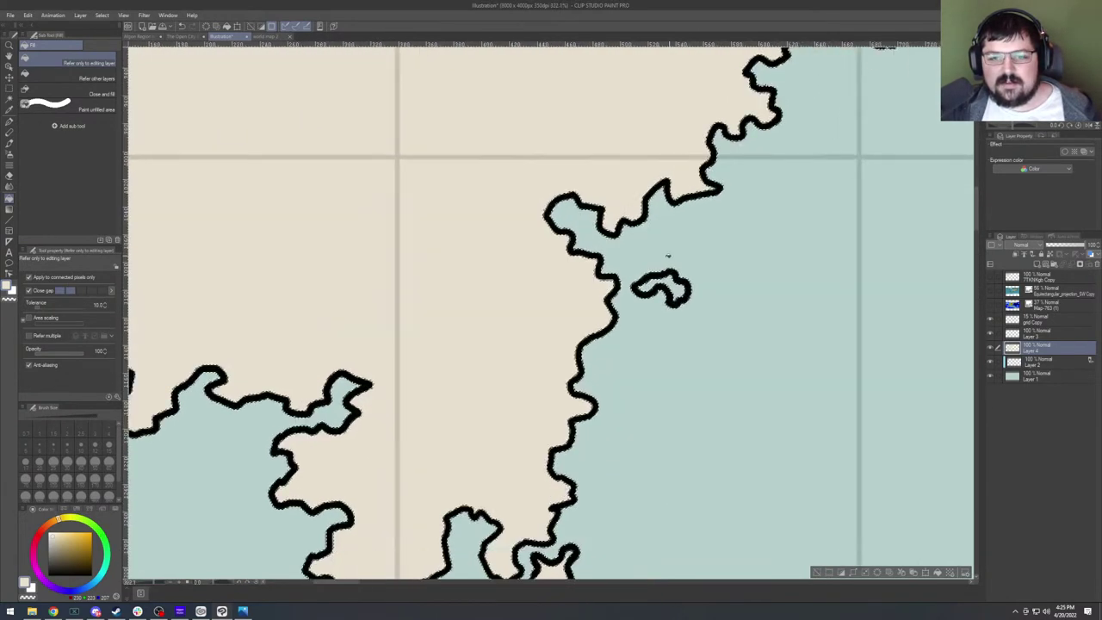
scroll(659, 297, "down", 8)
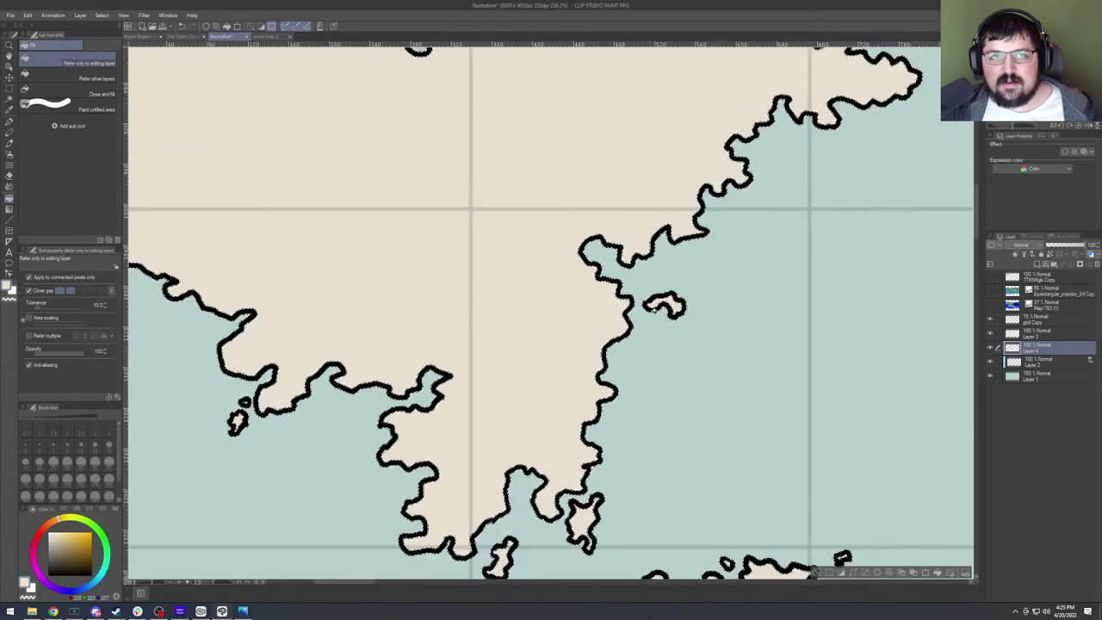
scroll(595, 141, "up", 5)
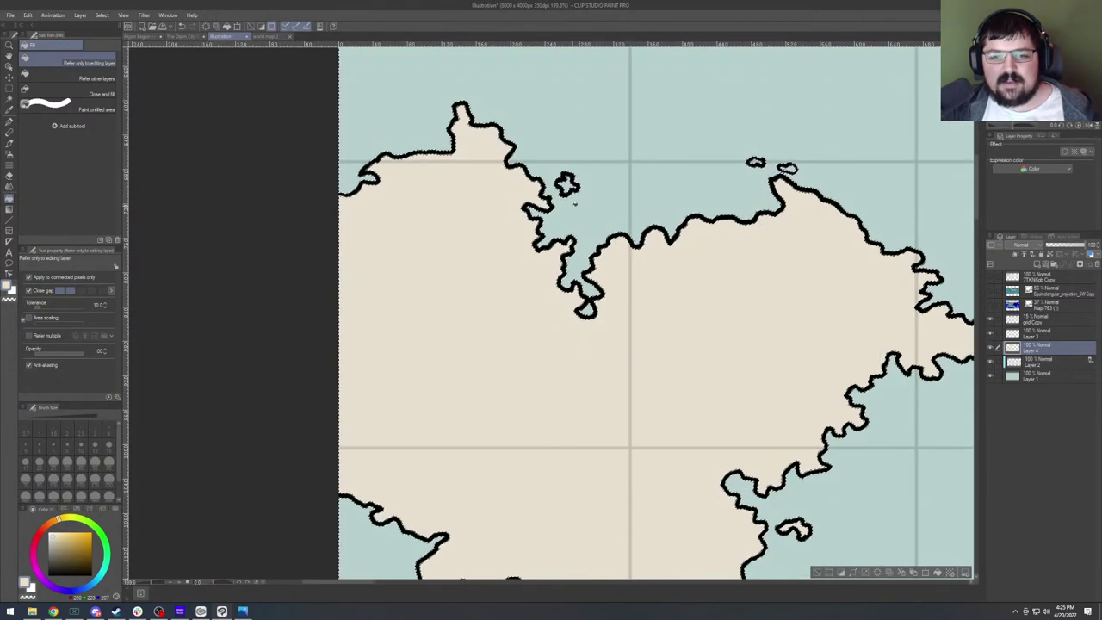
scroll(568, 185, "up", 3)
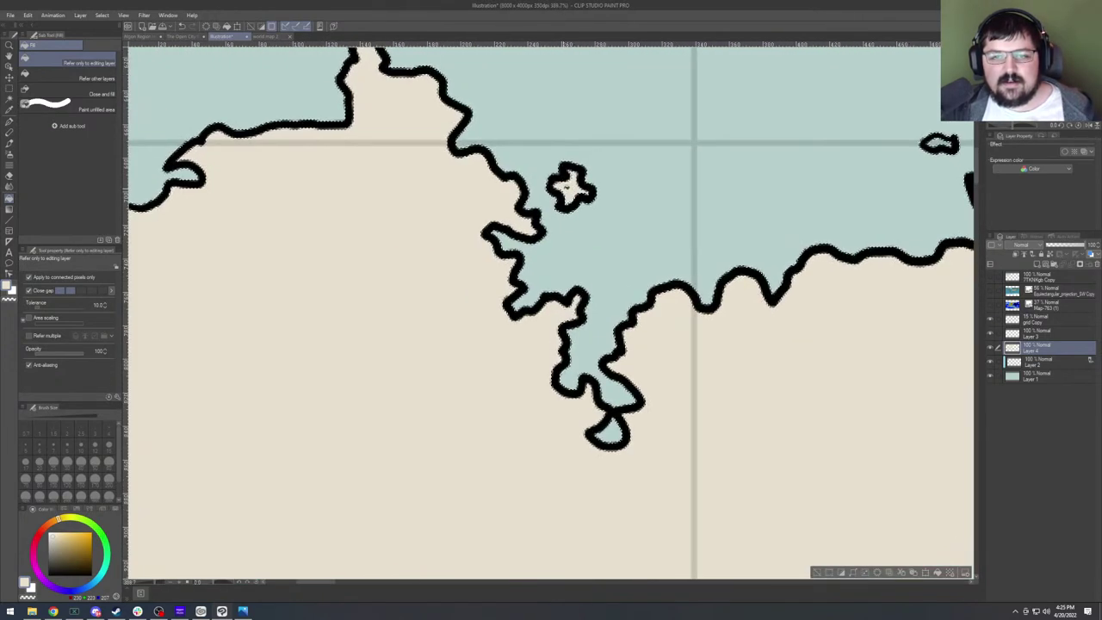
scroll(608, 199, "down", 3)
scroll(748, 169, "up", 4)
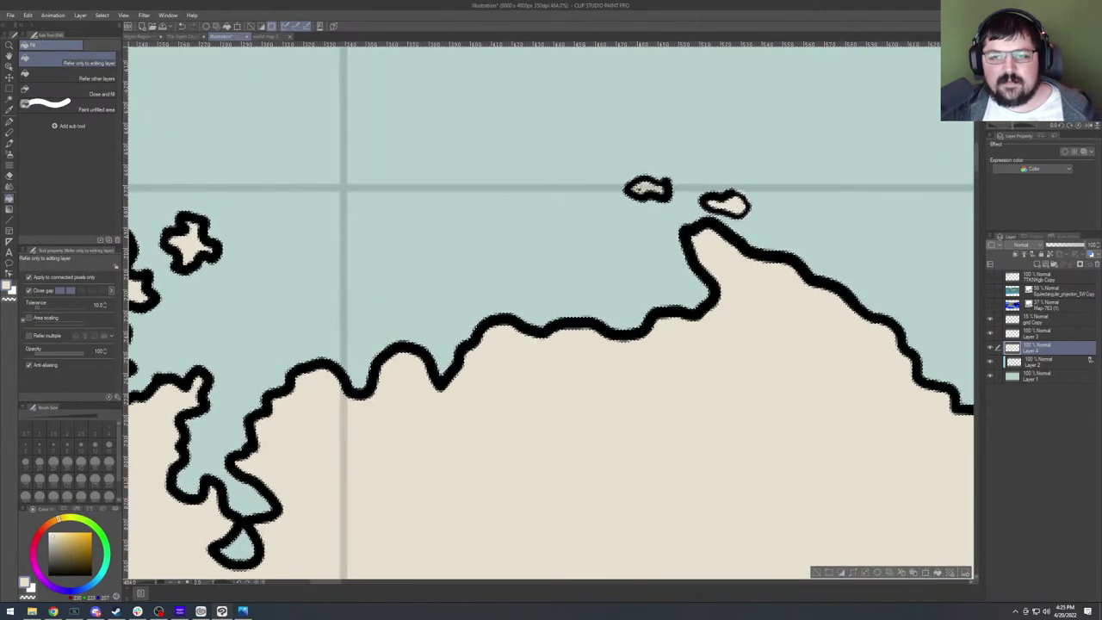
Fill the cluster of five tiny islets in the open ocean east of the western-edge landmass with beige.
scroll(551, 310, "down", 6)
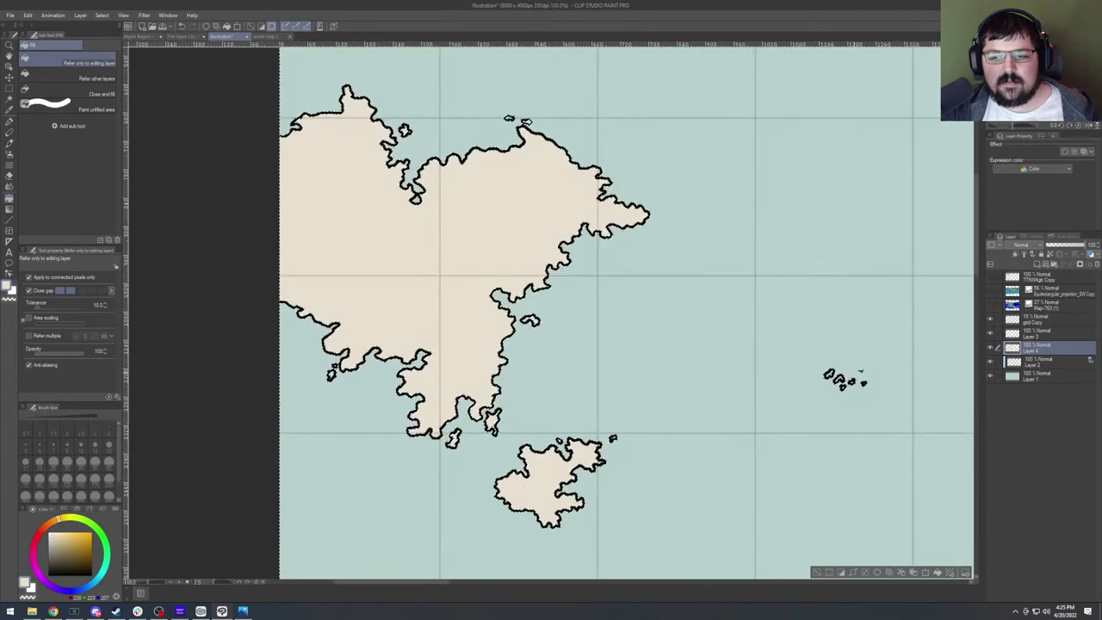
scroll(860, 372, "up", 5)
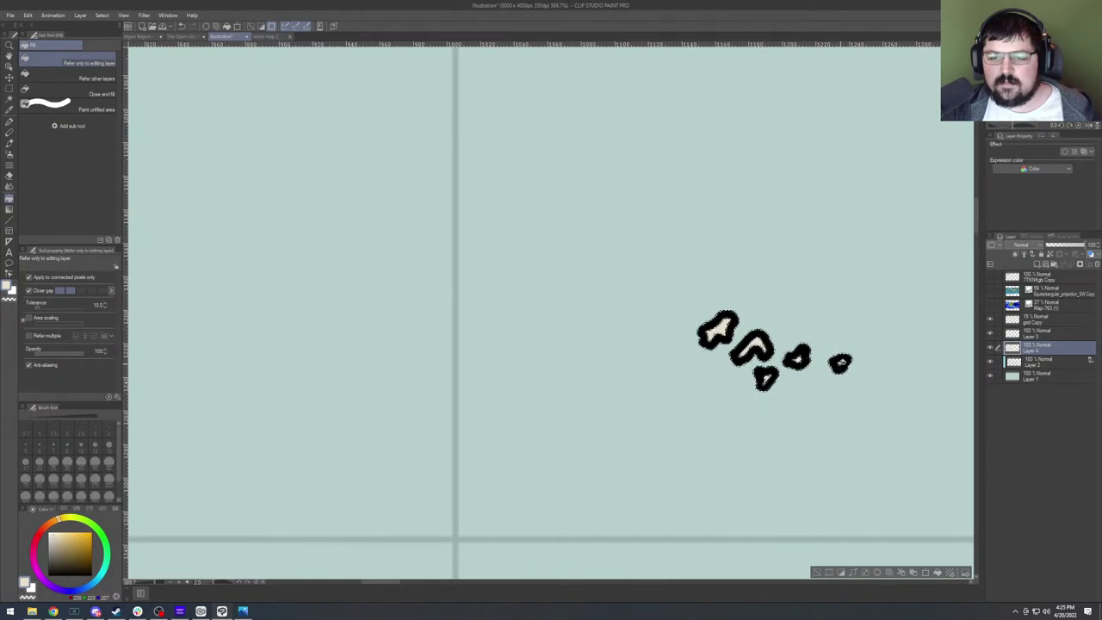
scroll(725, 300, "down", 10)
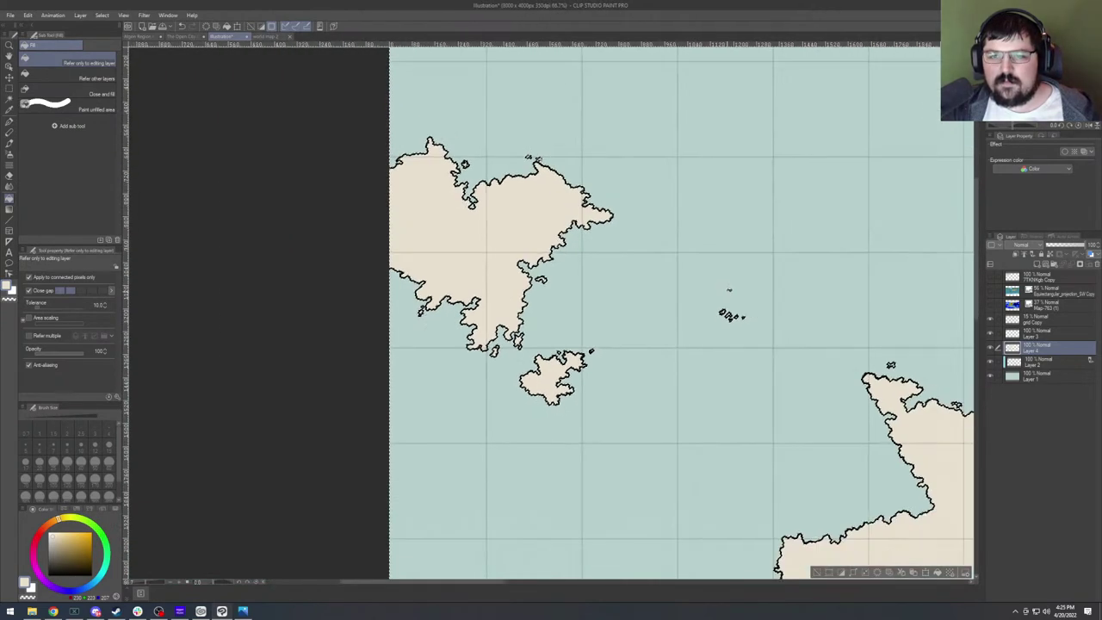
Hide the sea background on Layer 1 and fill the two islets along the northern shore of the western peninsula with beige.
scroll(734, 291, "up", 6)
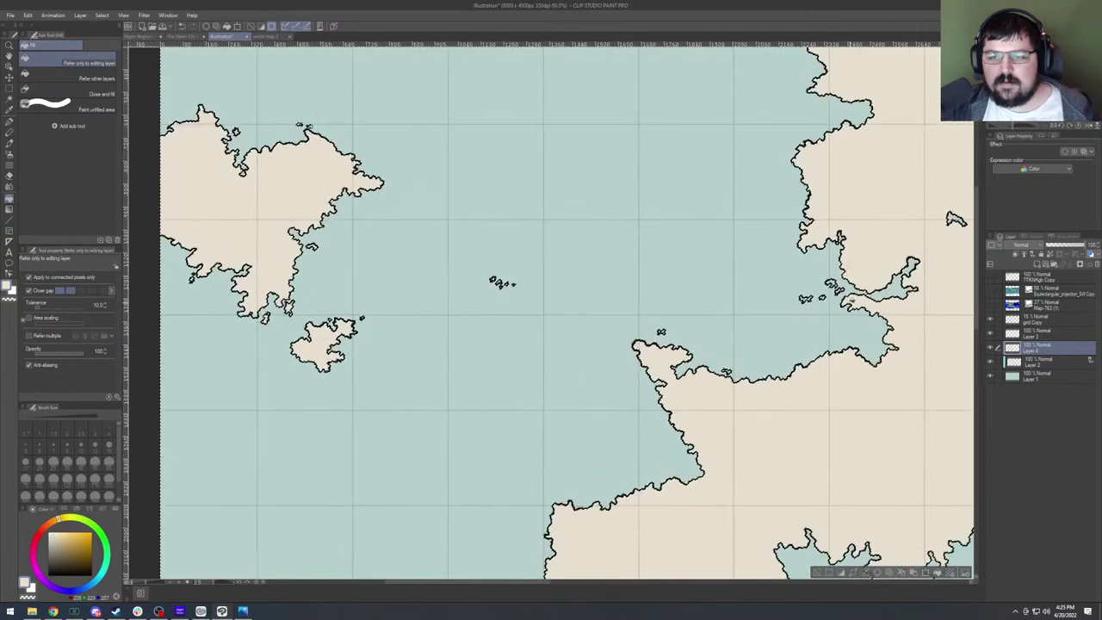
scroll(579, 344, "up", 8)
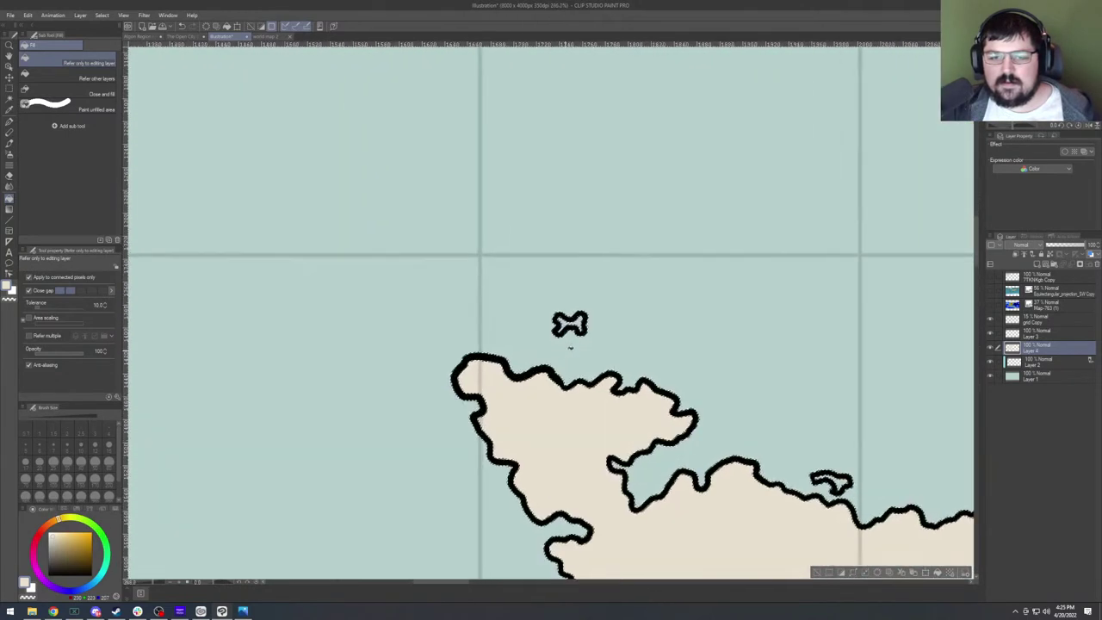
left_click(991, 376)
scroll(687, 320, "up", 6)
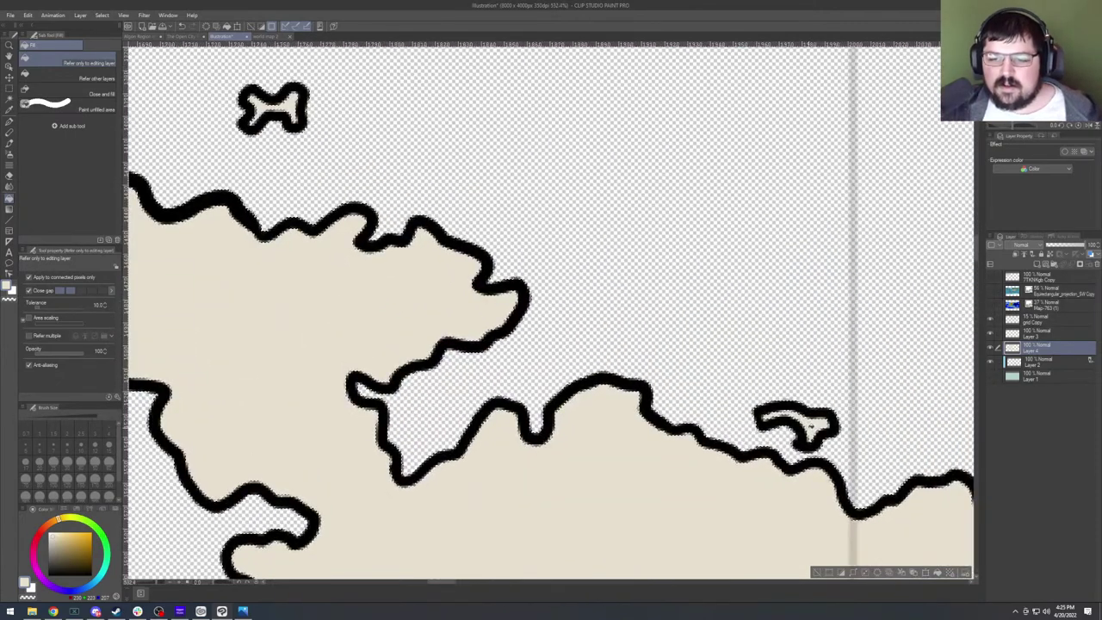
Fill the four small islands west of the narrow inlet on the main continent's western coast with beige.
scroll(743, 380, "down", 6)
scroll(741, 362, "down", 4)
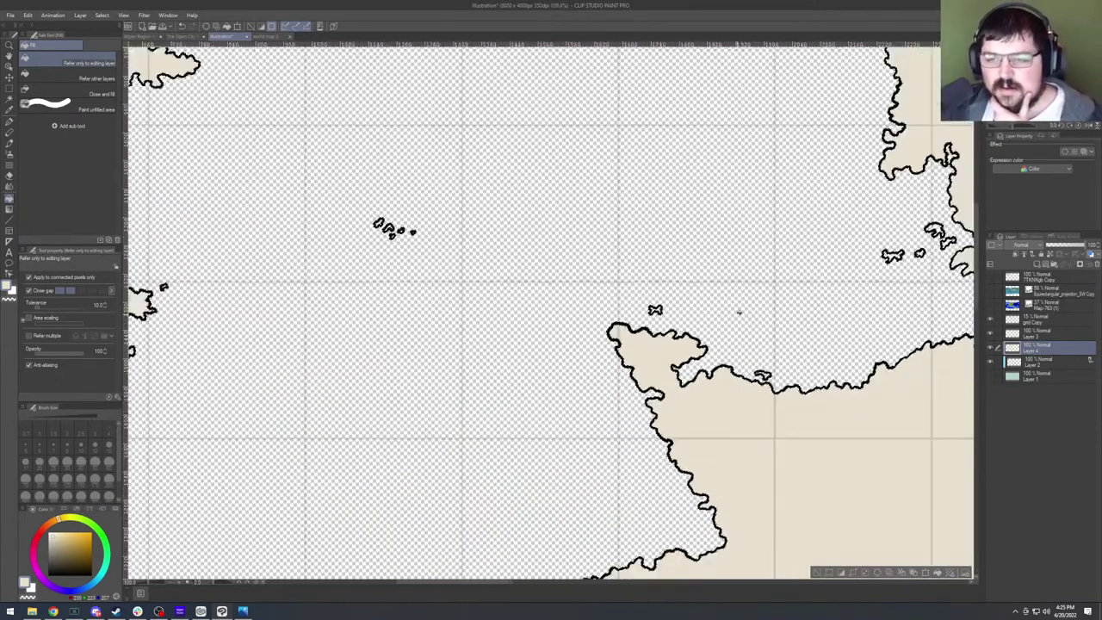
scroll(904, 249, "up", 3)
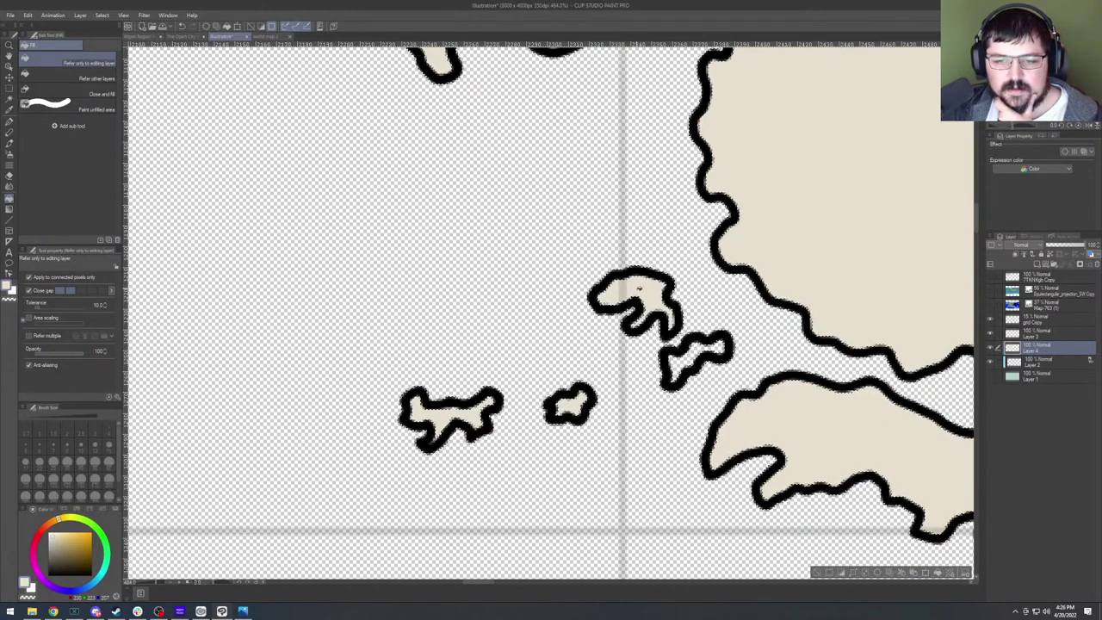
Inspect the coasts and island groups across the whole map for land left unfilled against the transparent background.
scroll(137, 335, "down", 8)
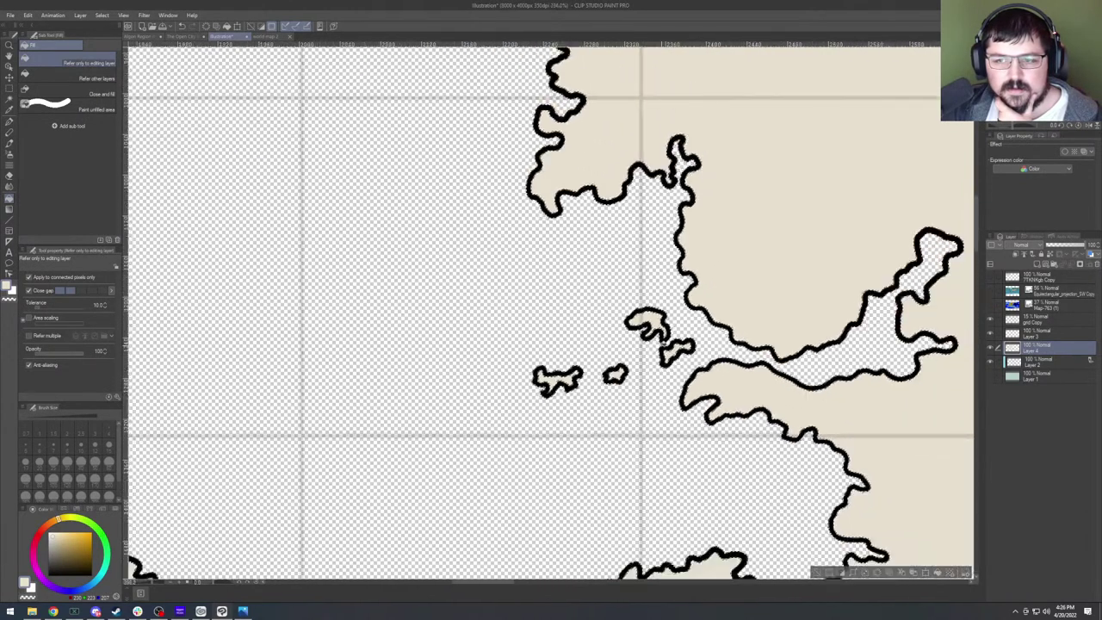
scroll(138, 336, "down", 6)
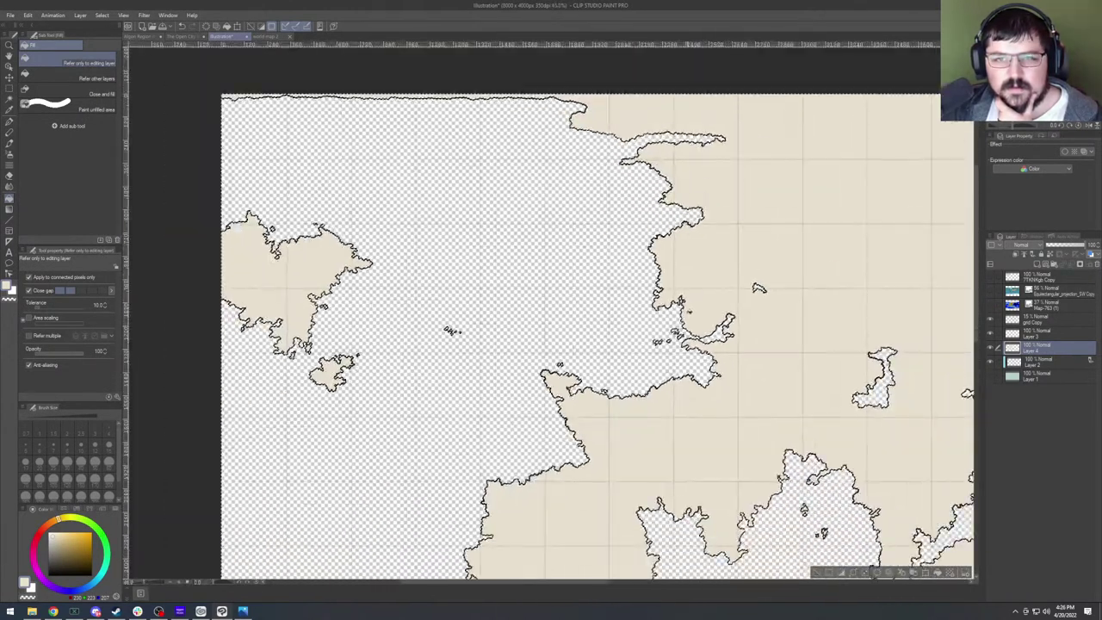
scroll(767, 379, "up", 6)
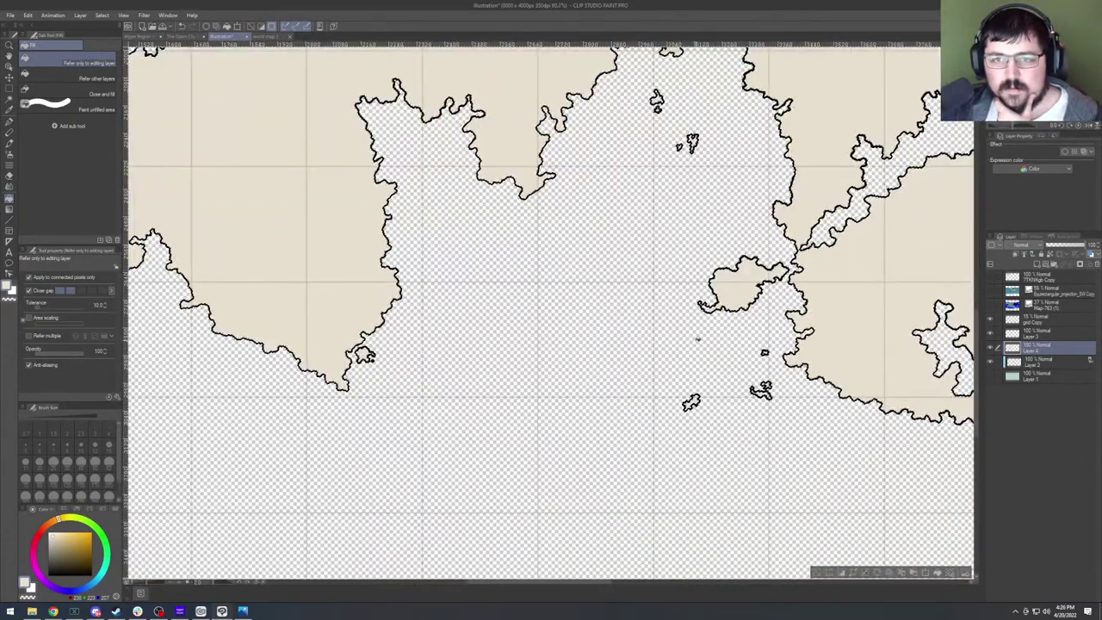
scroll(713, 389, "down", 6)
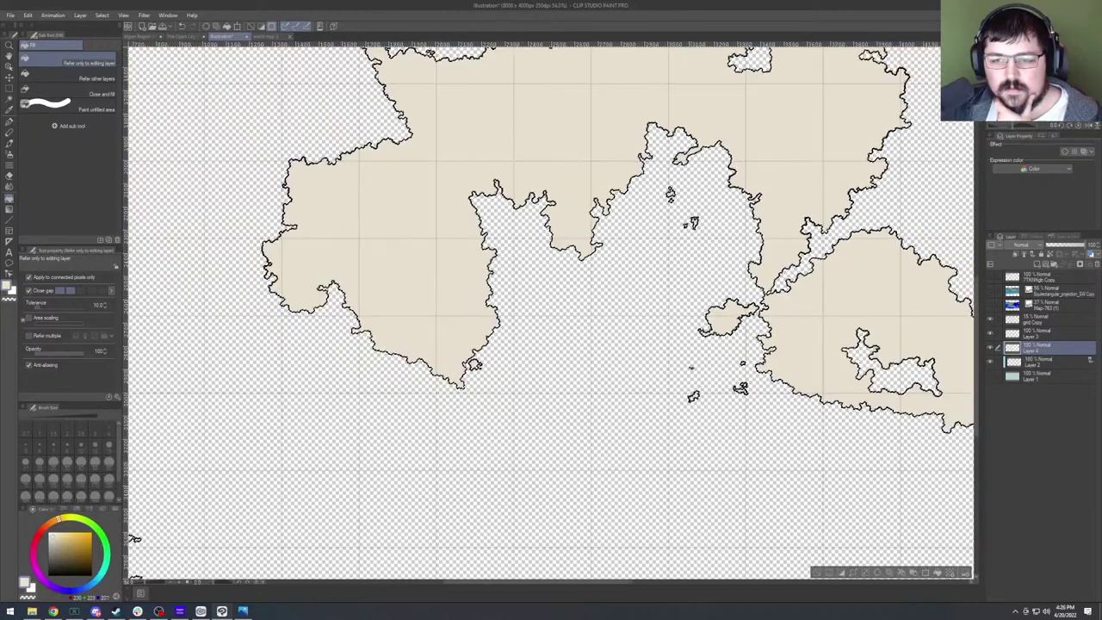
scroll(805, 270, "up", 4)
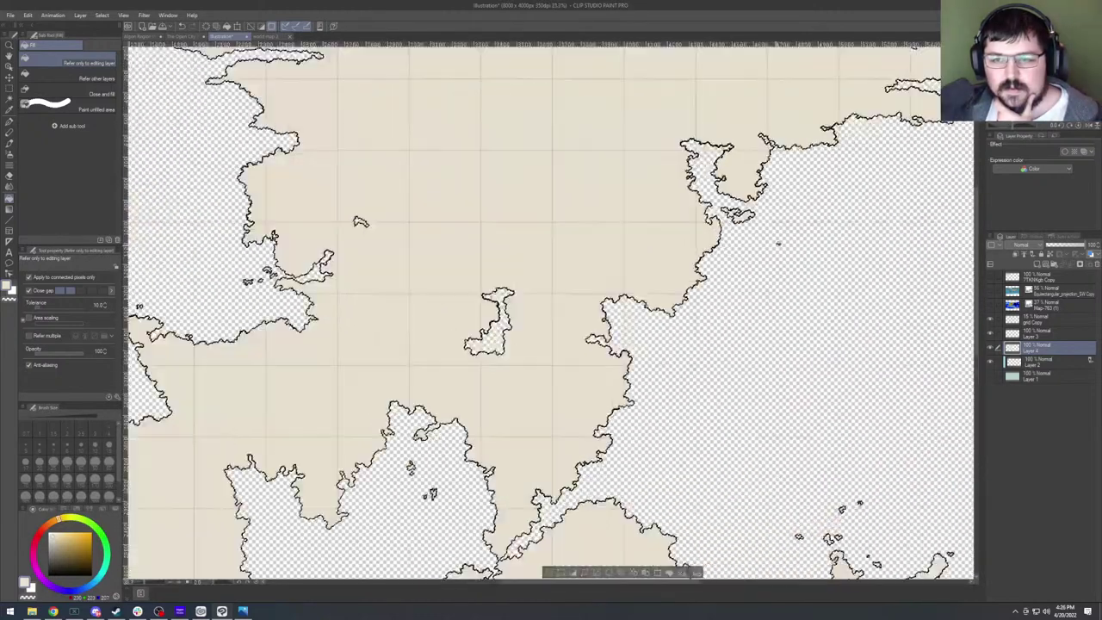
scroll(697, 315, "down", 3)
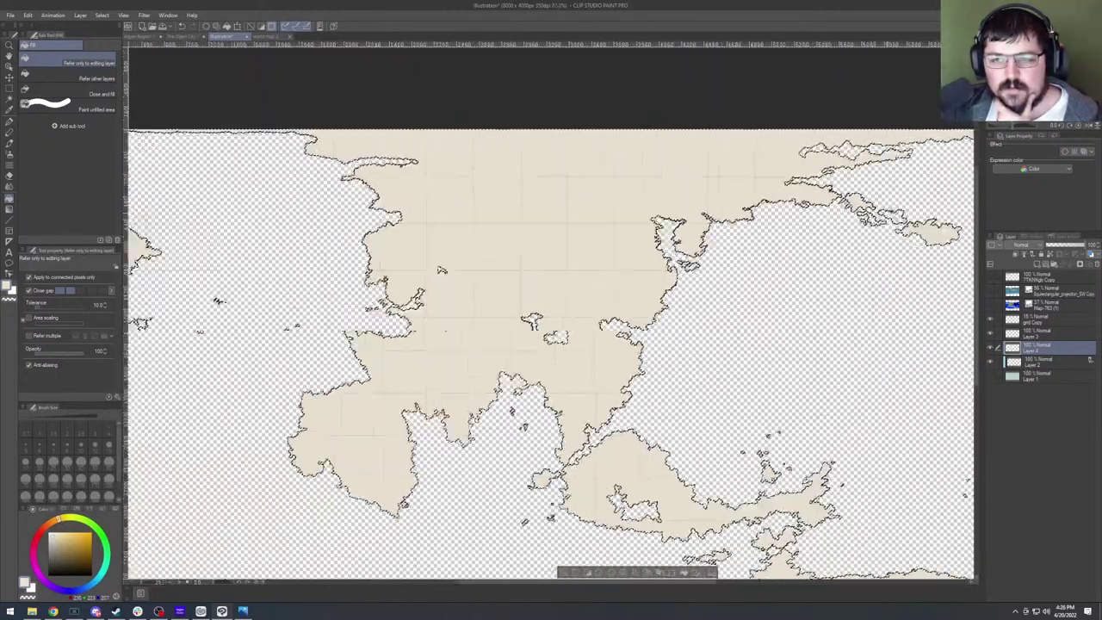
scroll(943, 190, "up", 3)
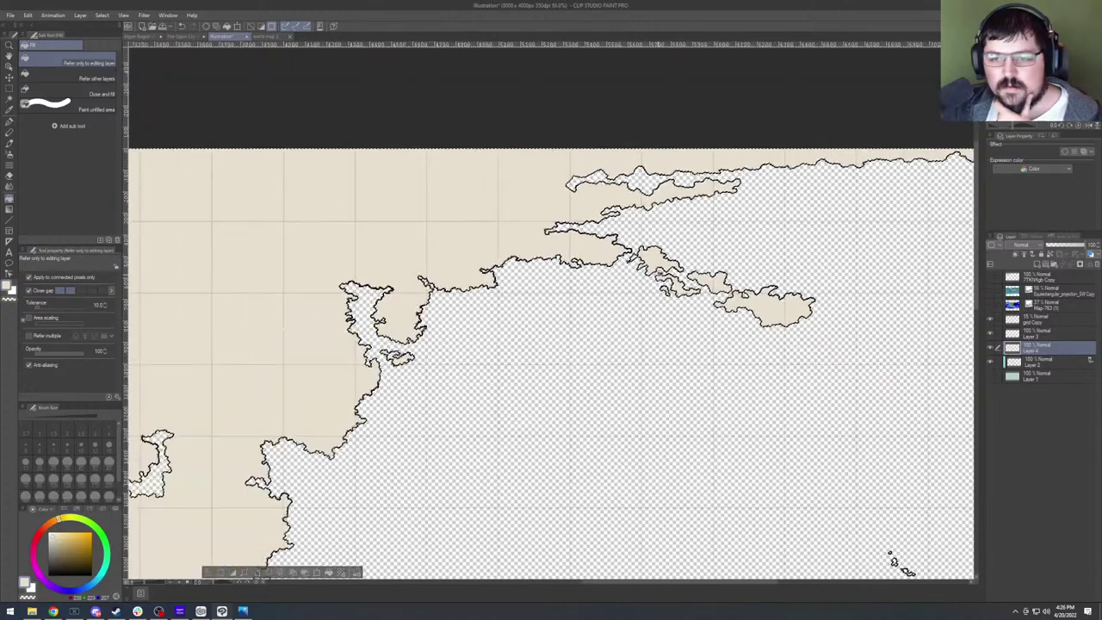
scroll(769, 323, "down", 3)
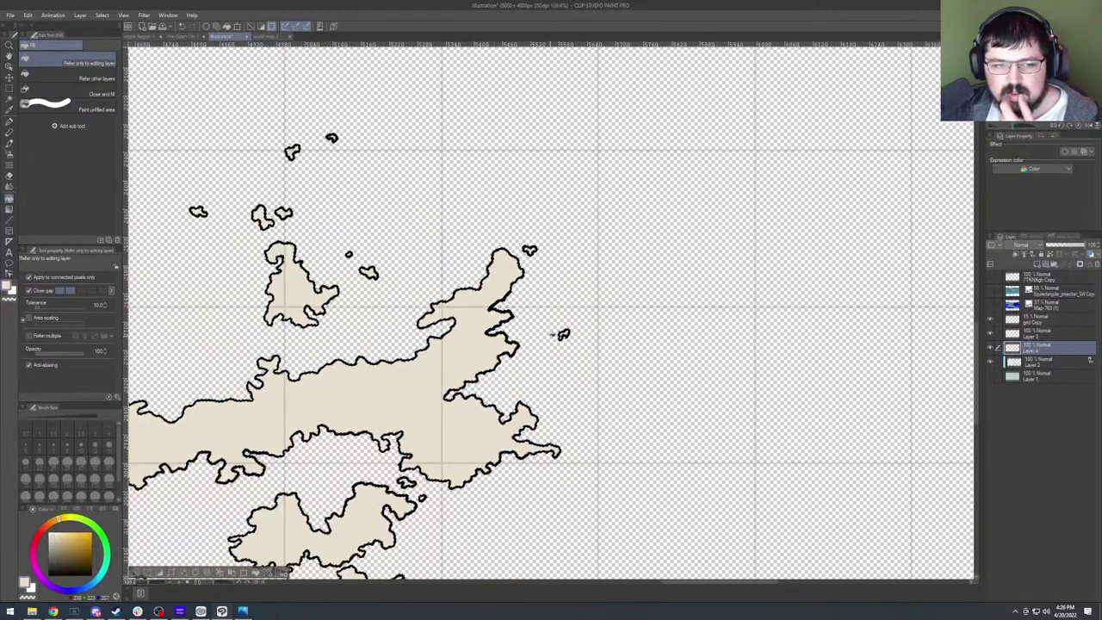
scroll(750, 364, "up", 4)
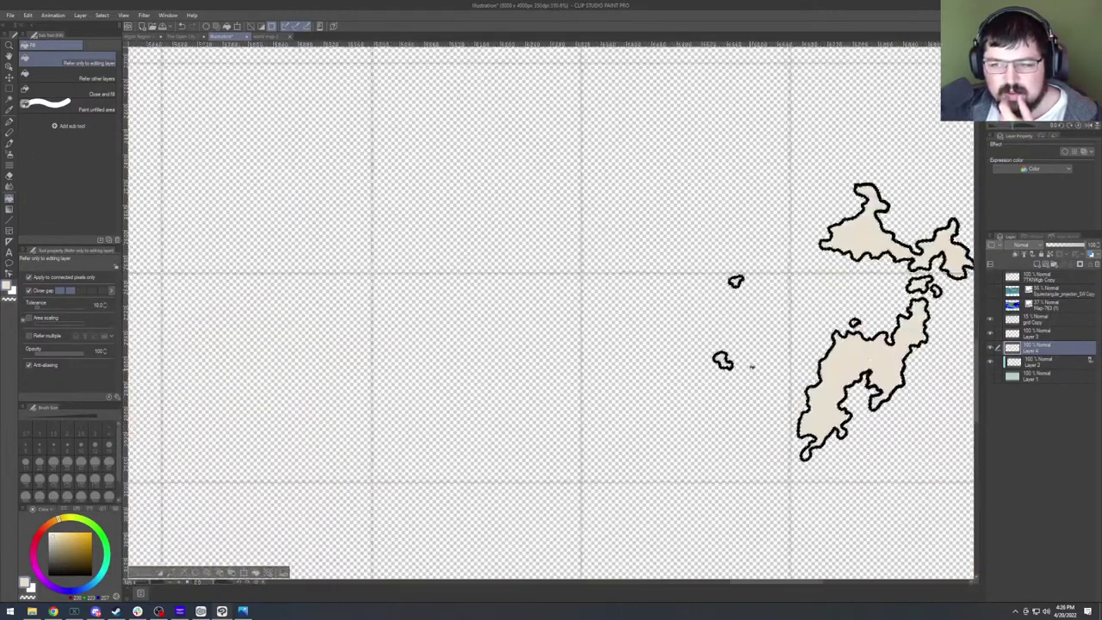
scroll(749, 365, "down", 3)
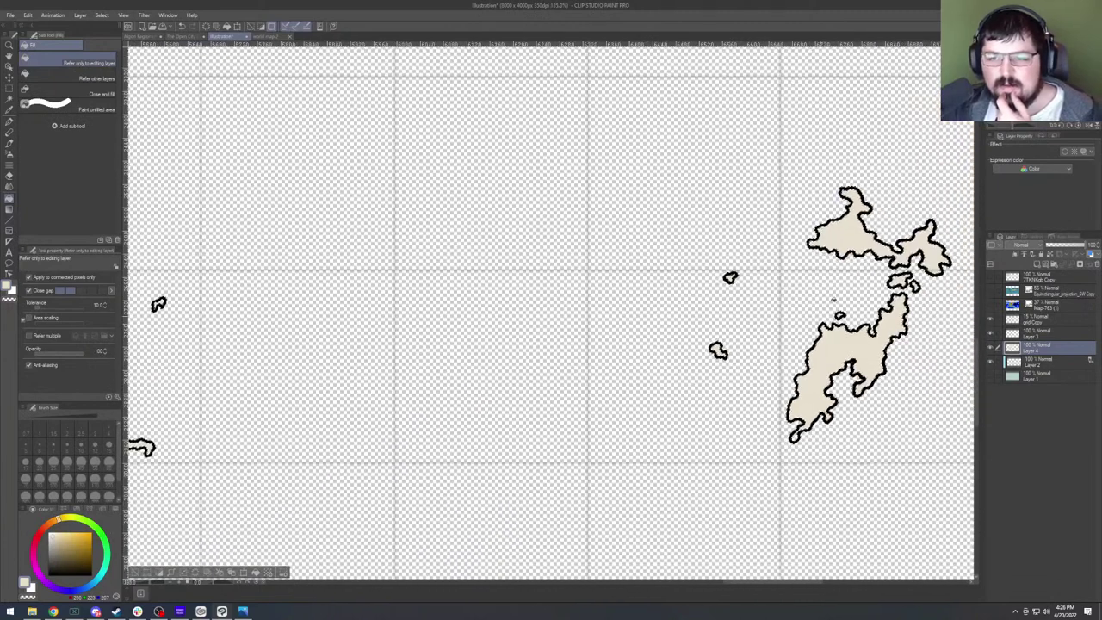
scroll(852, 317, "up", 5)
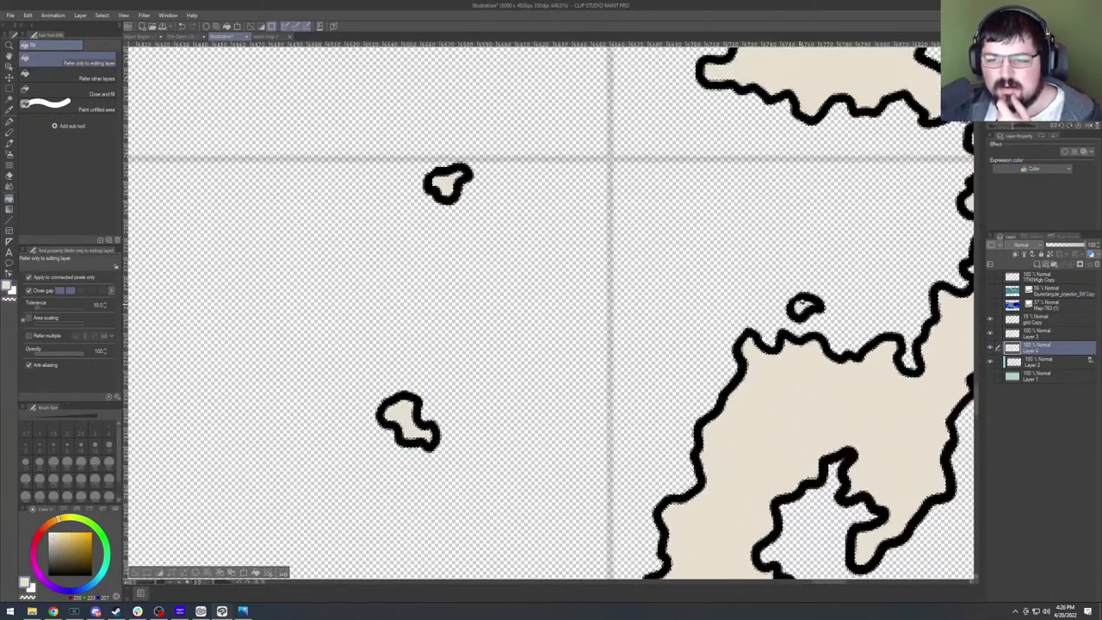
scroll(704, 291, "down", 7)
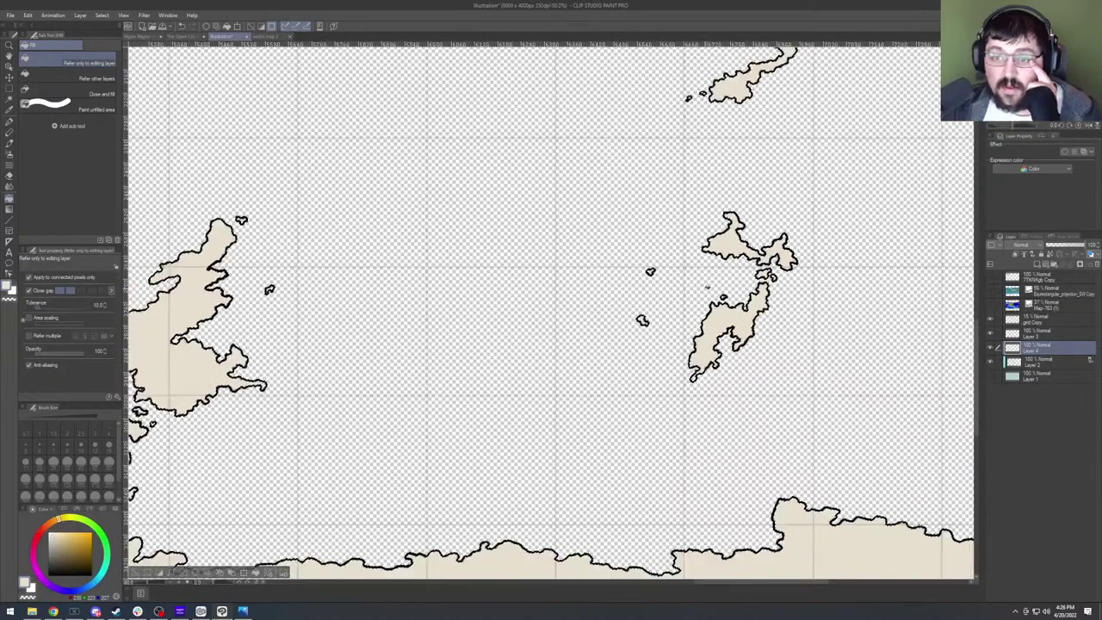
scroll(706, 286, "down", 5)
scroll(850, 39, "up", 3)
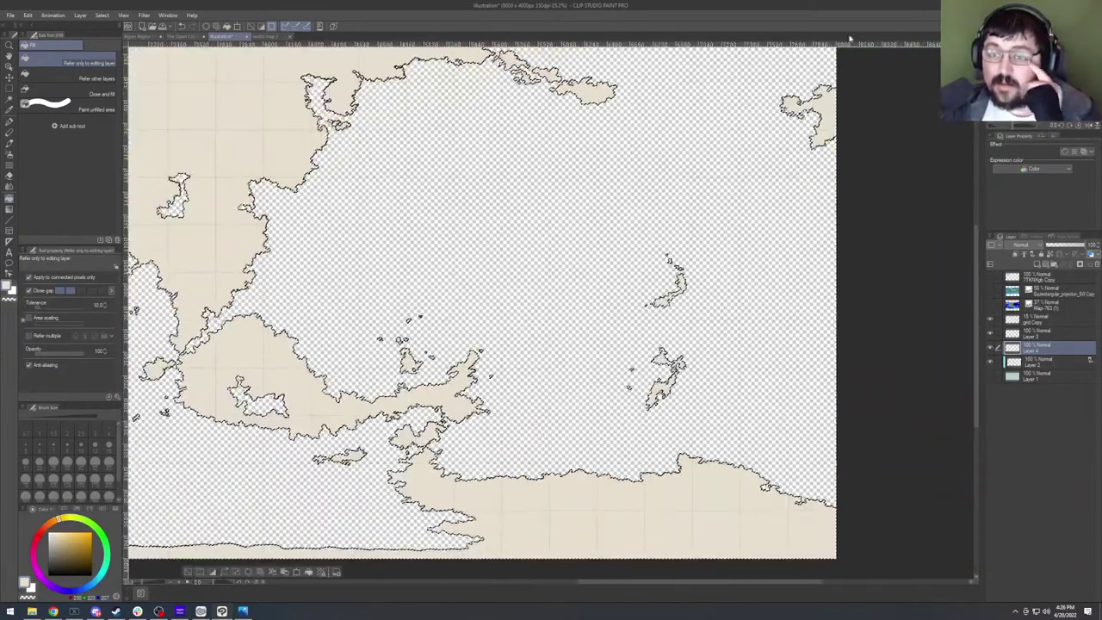
scroll(843, 52, "up", 3)
scroll(833, 76, "down", 5)
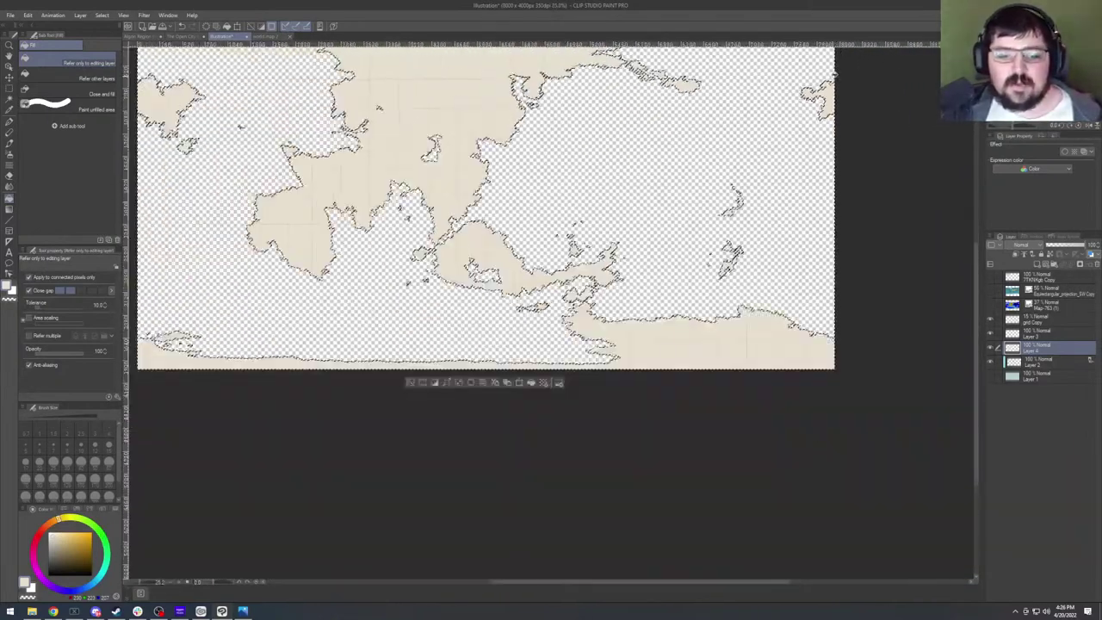
scroll(616, 274, "down", 3)
scroll(584, 224, "up", 3)
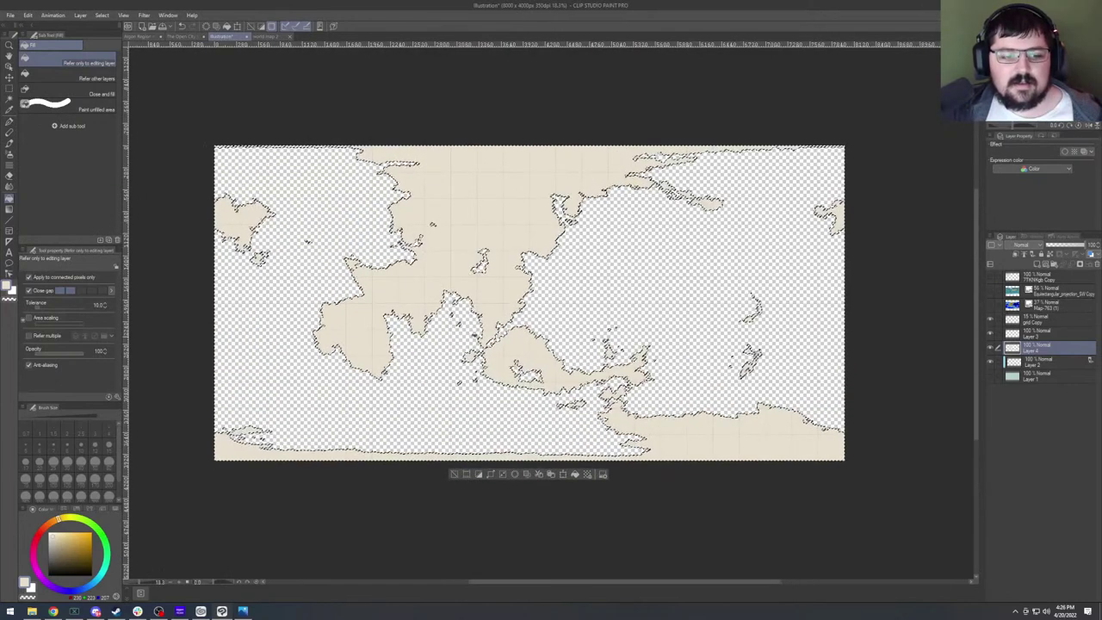
Clear the selection and check the beige fill with the coastline outlines on Layer 2 temporarily hidden.
left_click(101, 16)
left_click(118, 39)
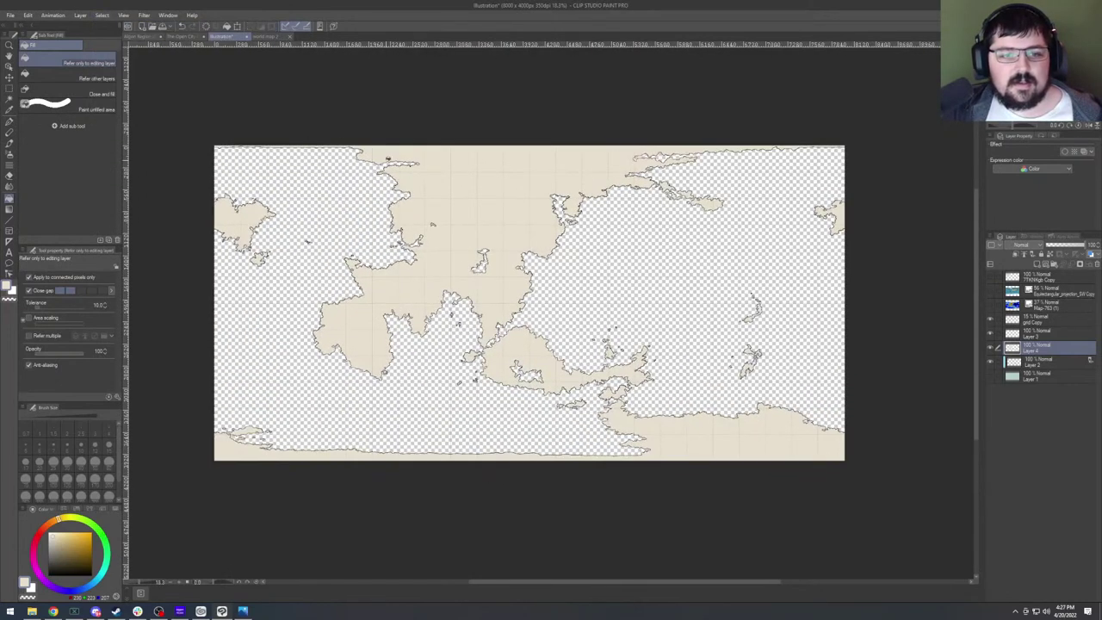
left_click(990, 364)
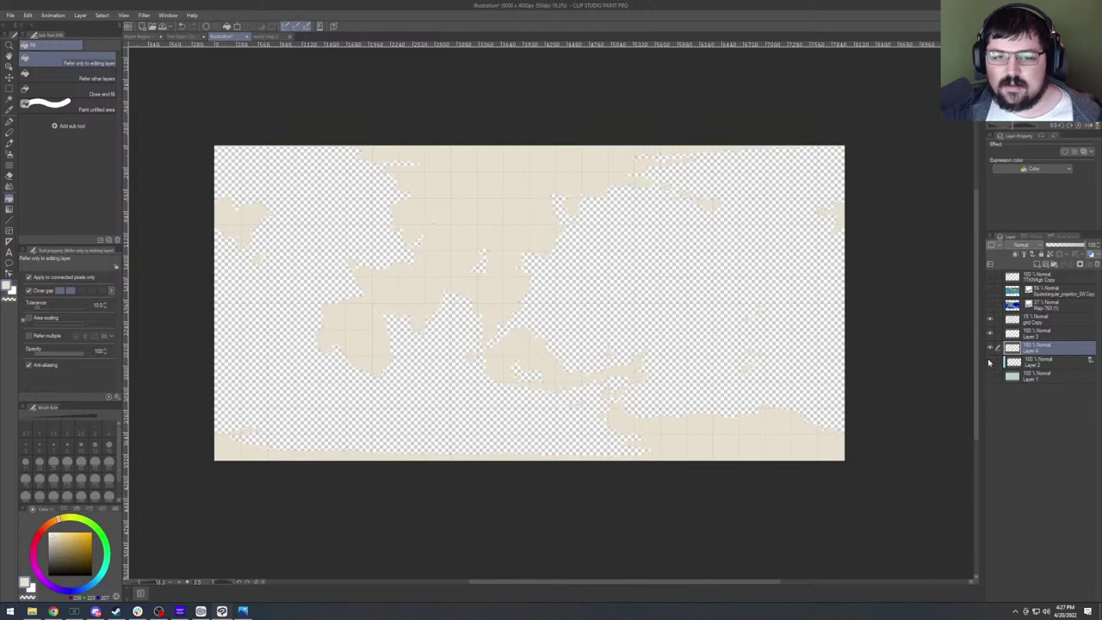
left_click(990, 363)
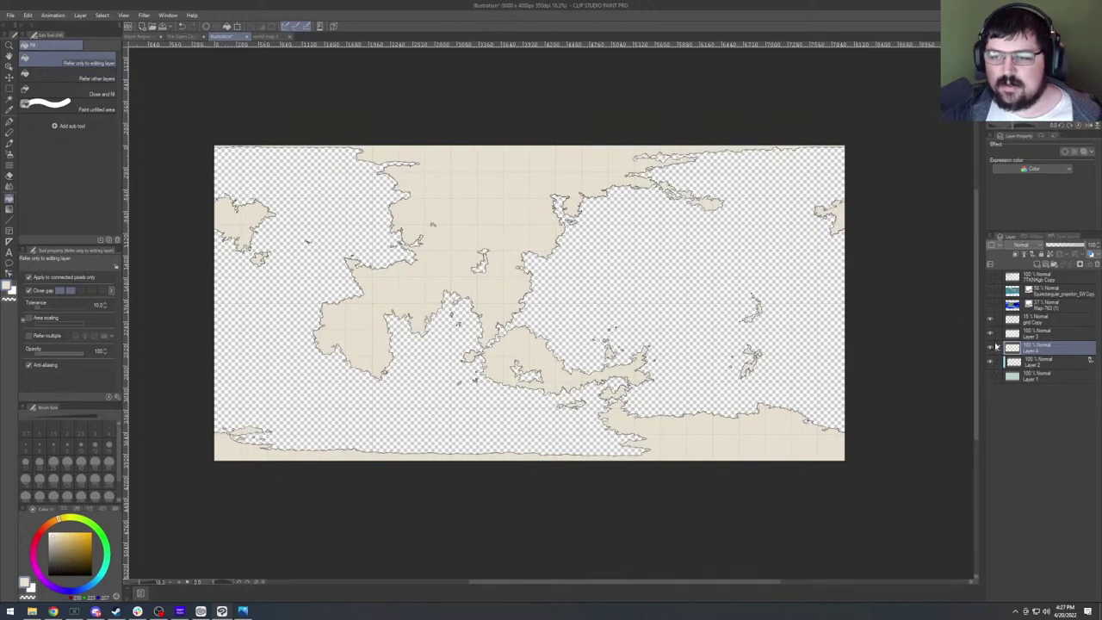
Show the sea background on Layer 1 again and examine the colored map around the continent's central inland lake.
left_click(990, 377)
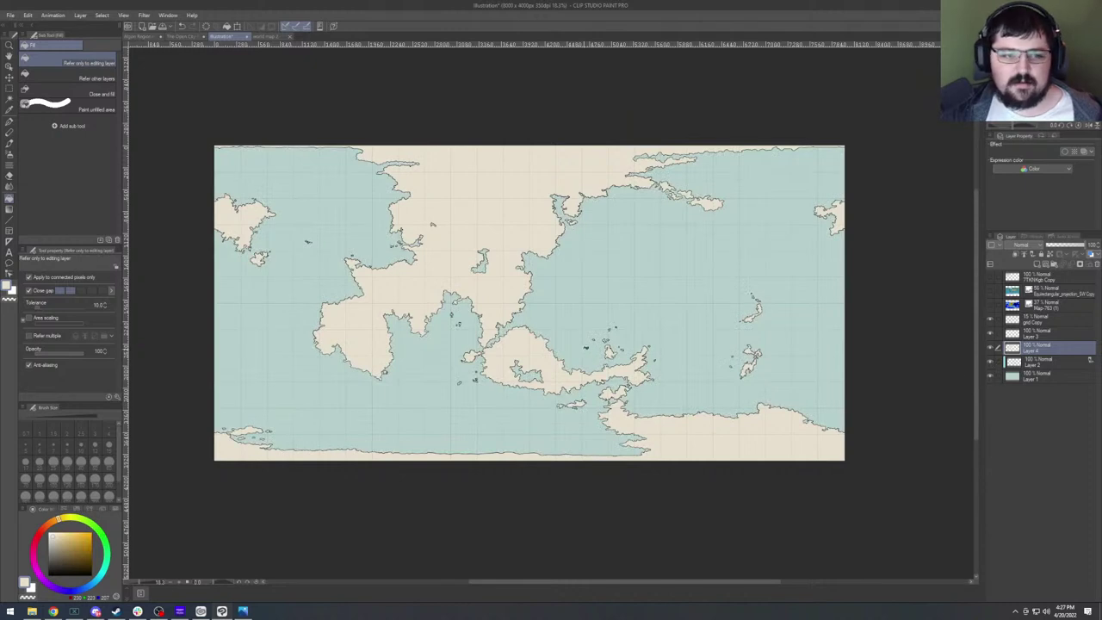
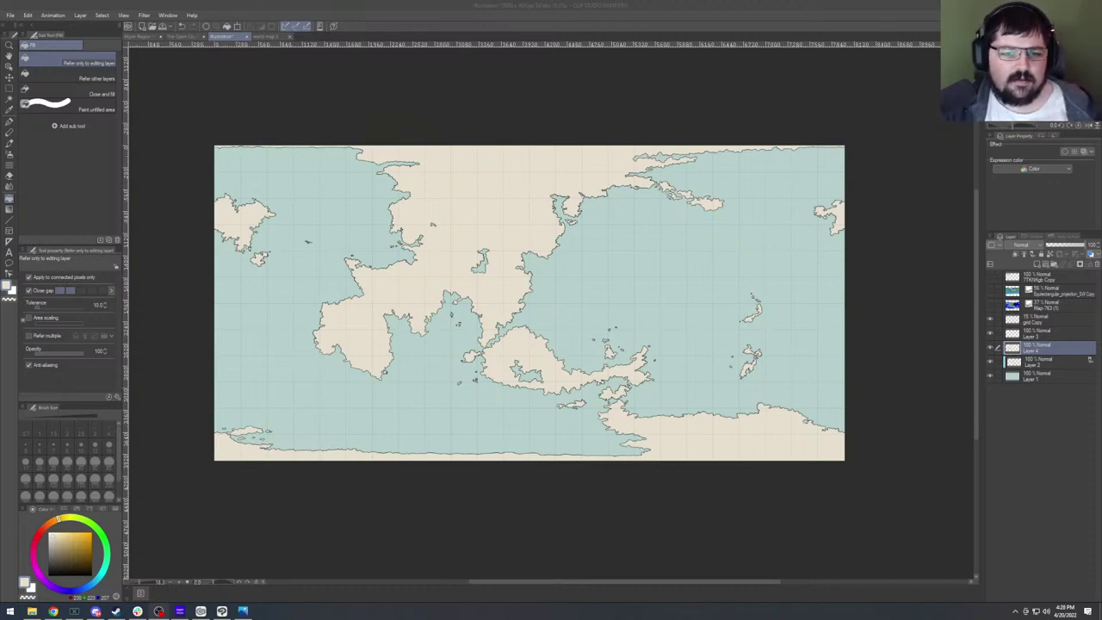
scroll(491, 270, "up", 3)
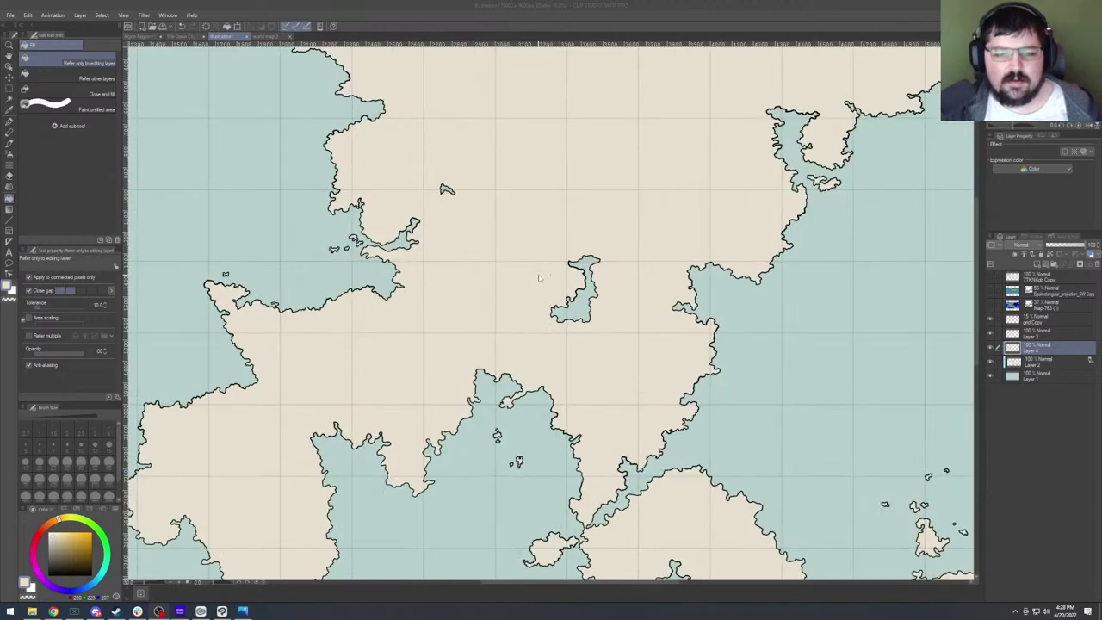
scroll(631, 264, "up", 3)
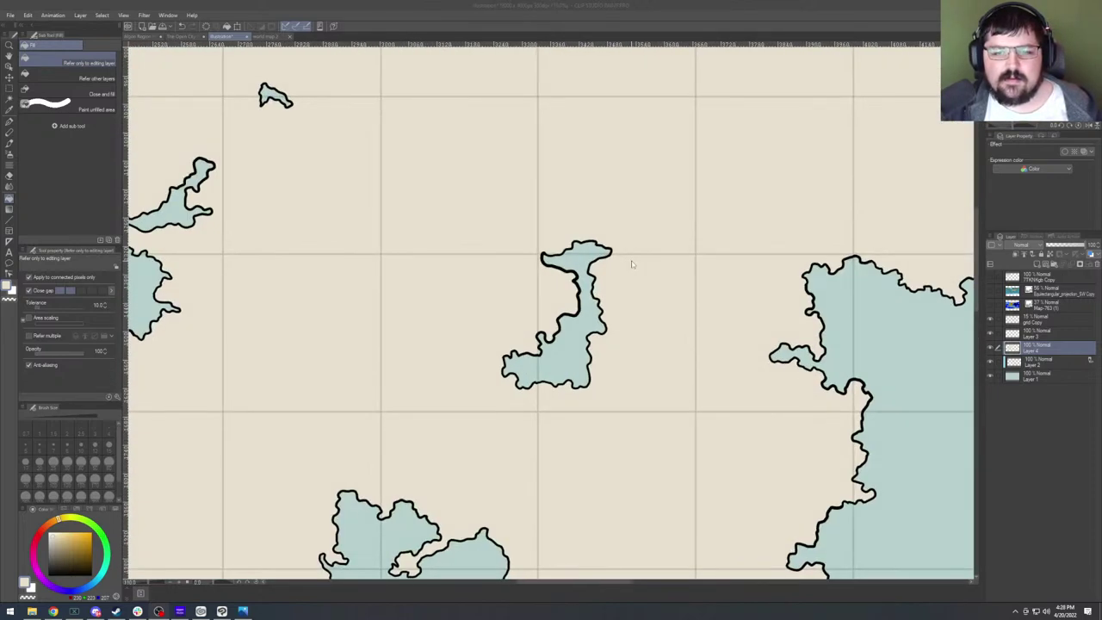
Examine the colored map as a whole and the two islets off the western landmass's north coast for fill flaws.
scroll(631, 264, "down", 8)
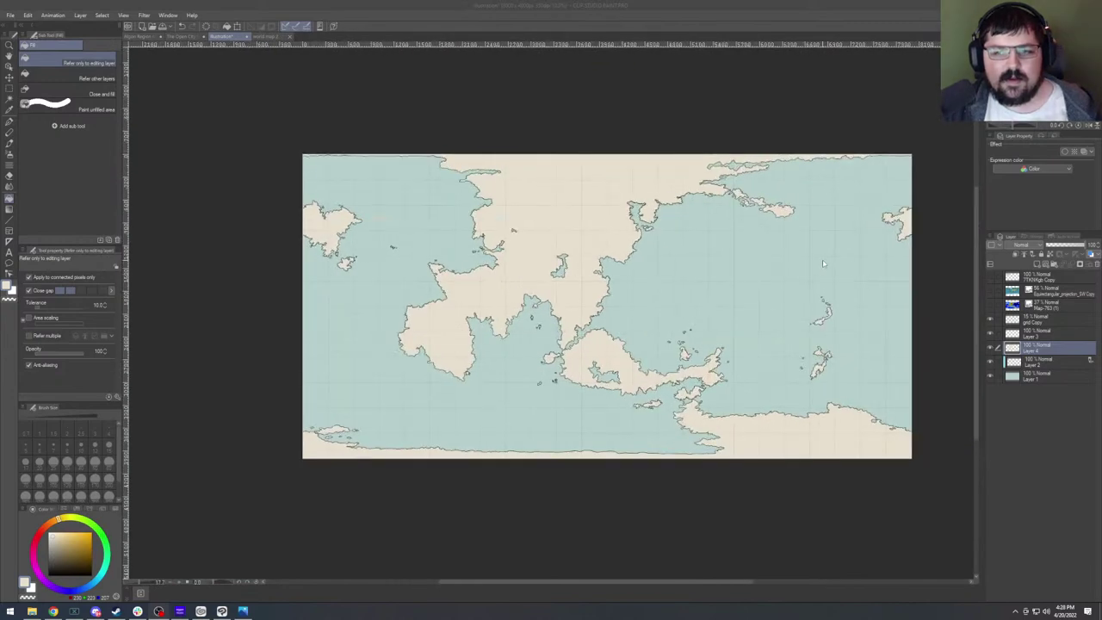
scroll(822, 259, "up", 1)
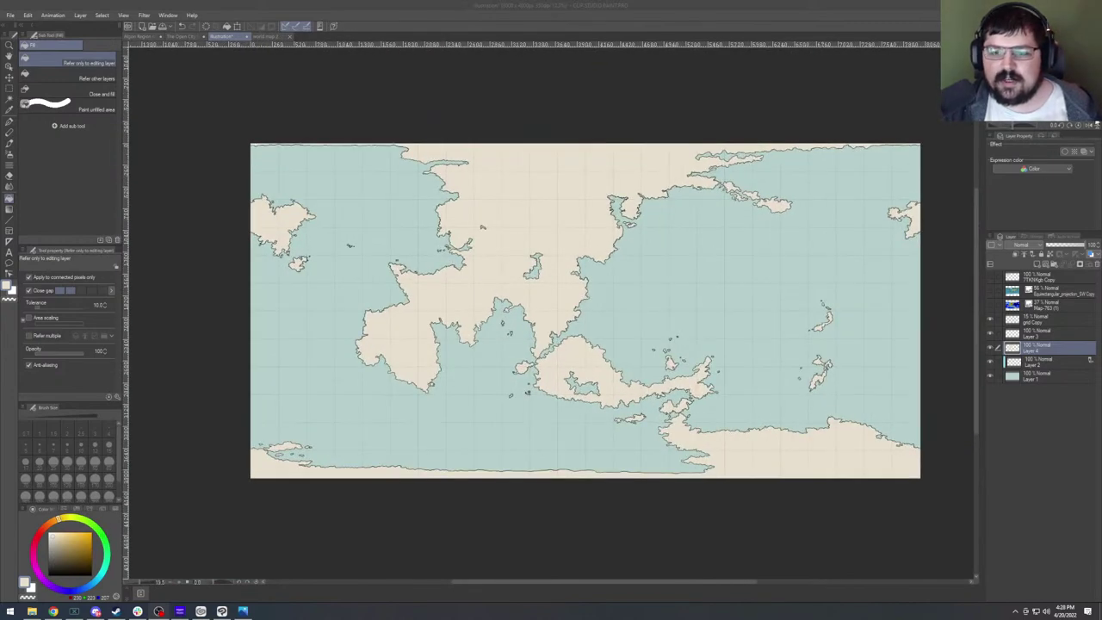
scroll(720, 303, "up", 1)
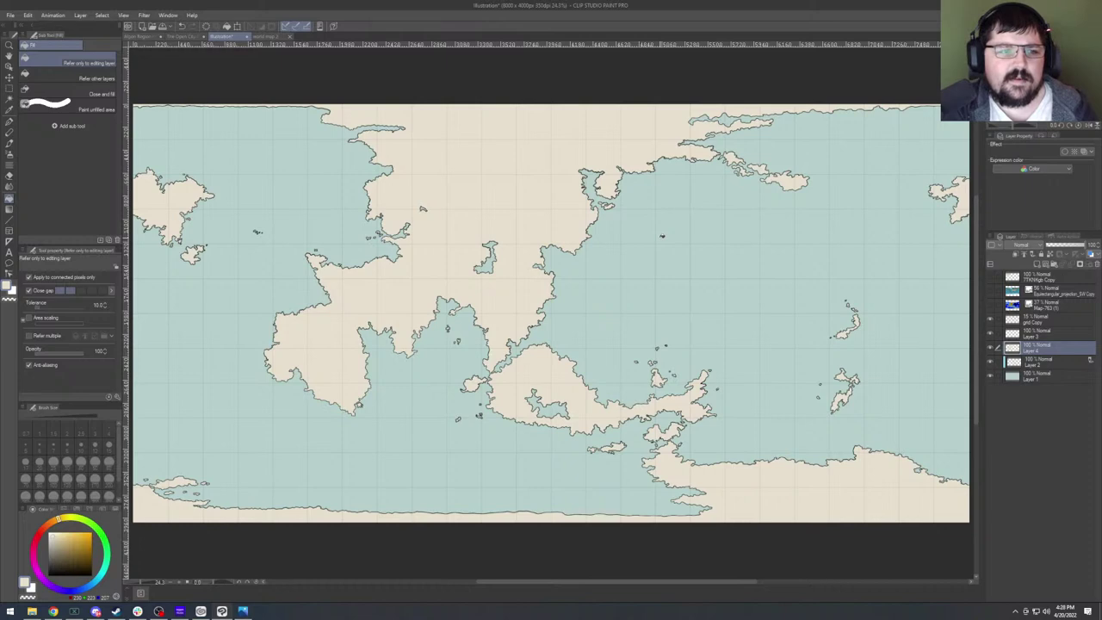
scroll(176, 165, "up", 8)
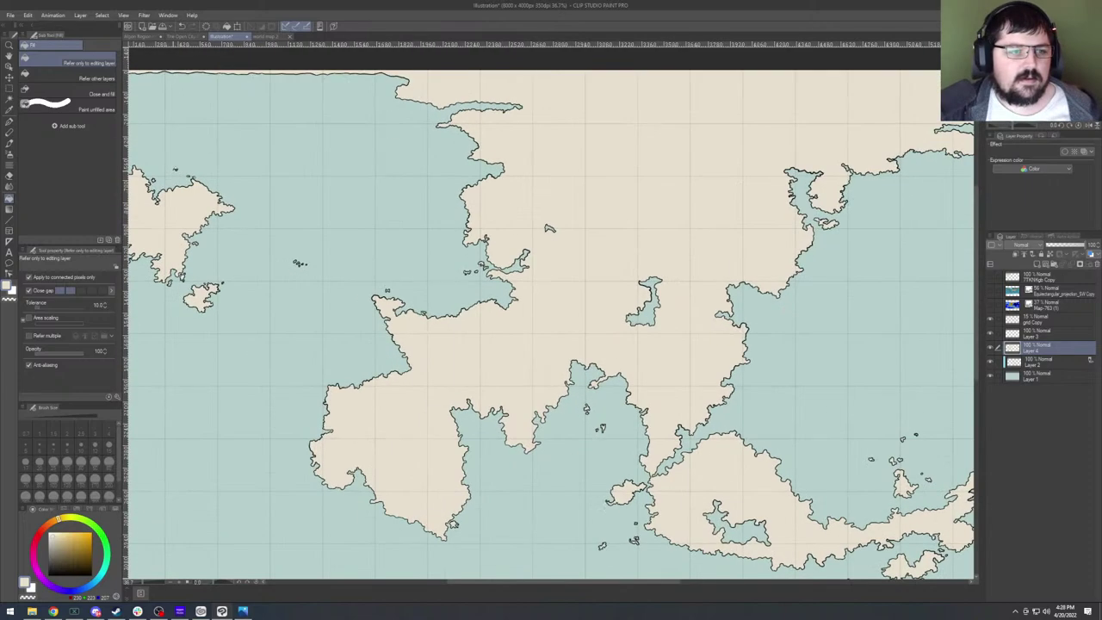
scroll(185, 165, "down", 6)
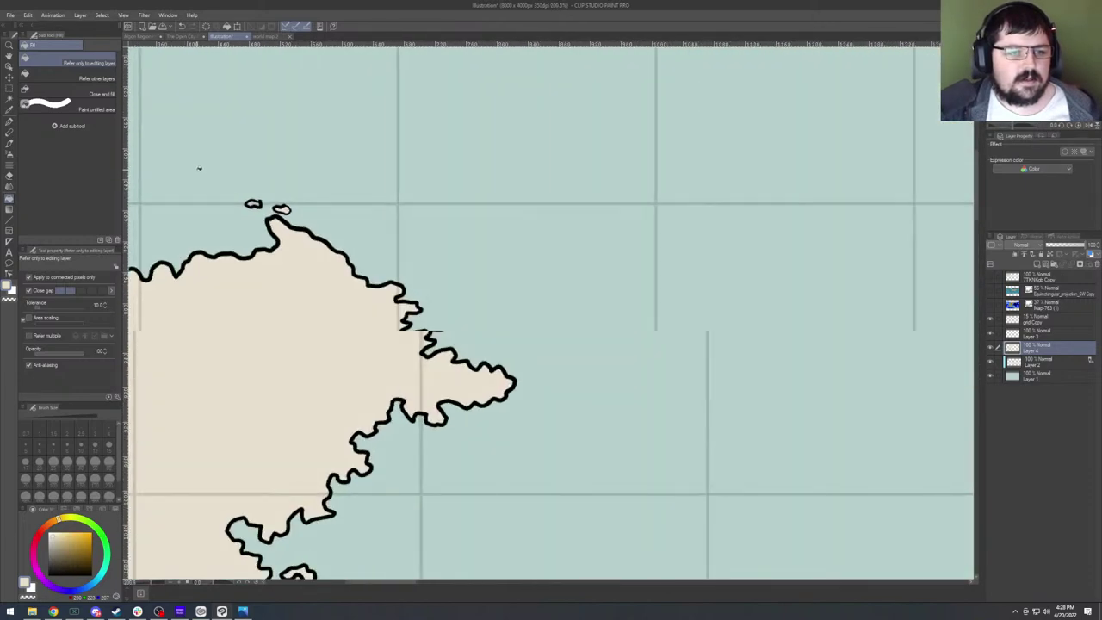
scroll(677, 256, "up", 3)
scroll(676, 255, "up", 10)
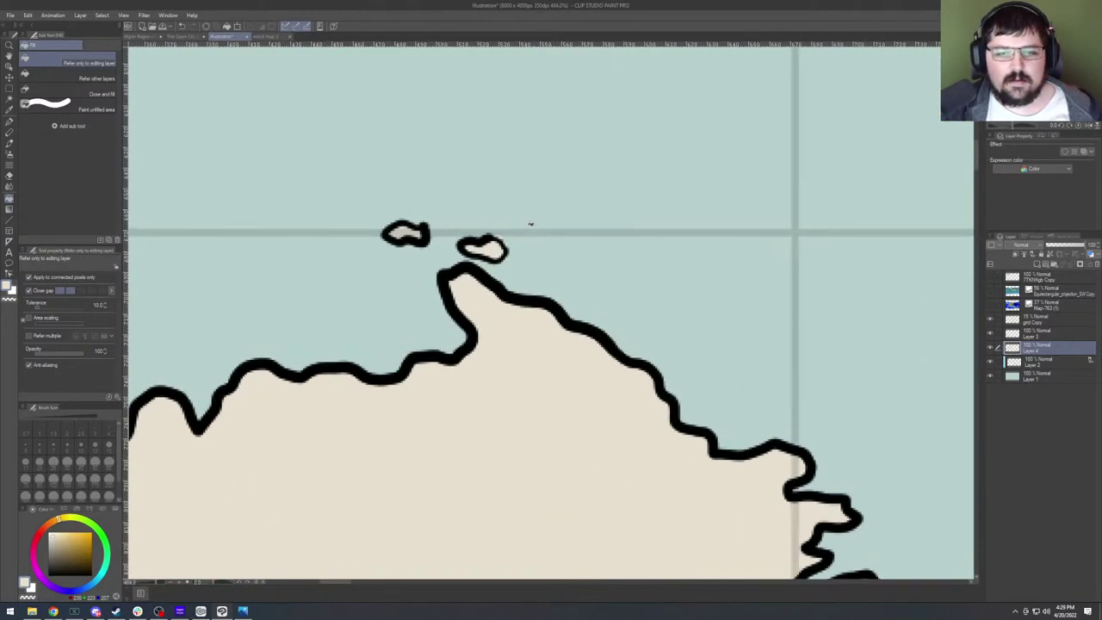
scroll(527, 249, "up", 3)
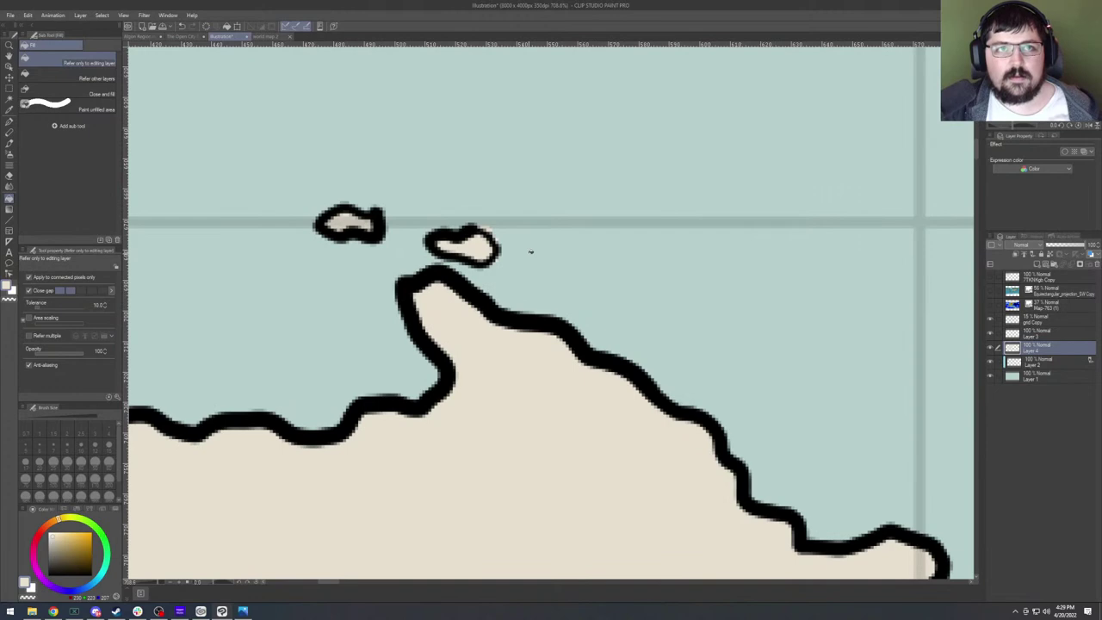
Switch to the Hard eraser while checking the two islets north of the western landmass, and bring the whole map back into view.
scroll(532, 251, "down", 15)
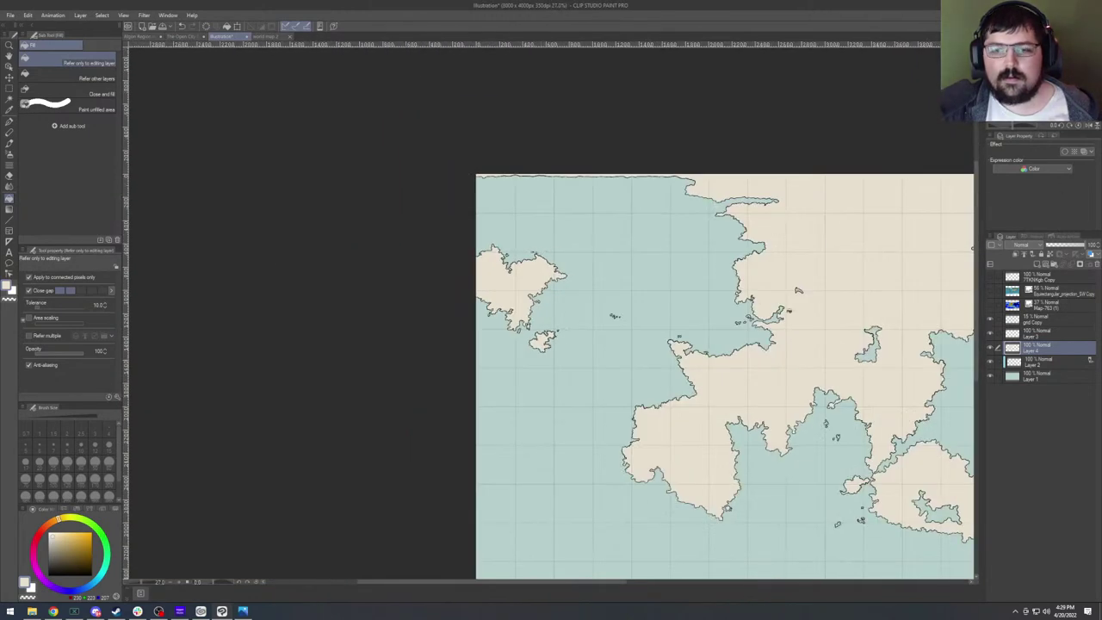
scroll(615, 313, "up", 10)
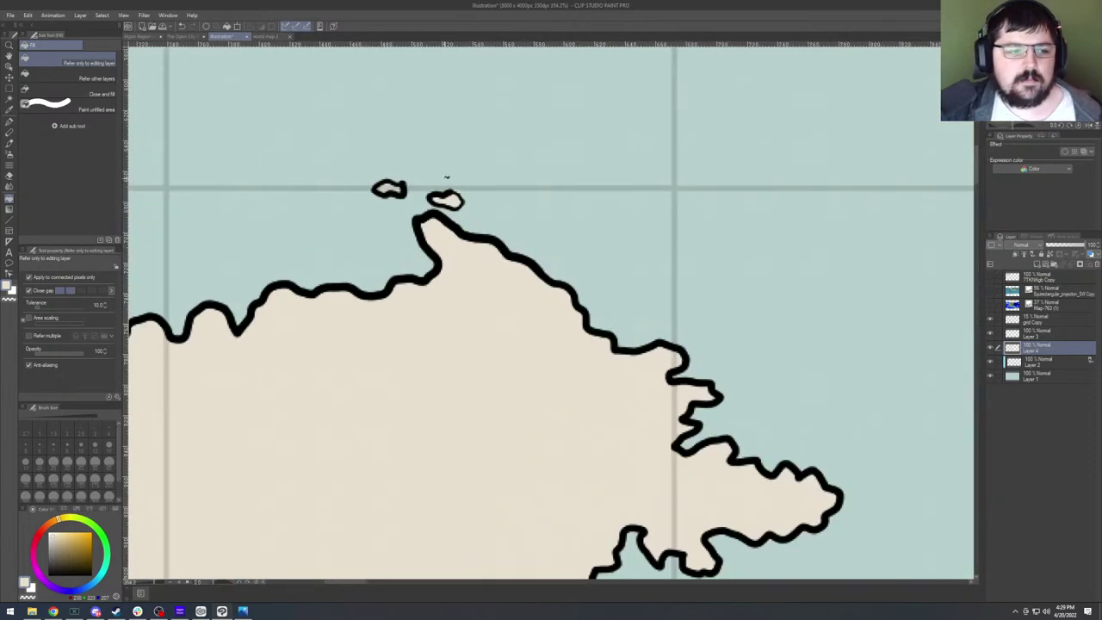
scroll(404, 173, "up", 2)
key("e")
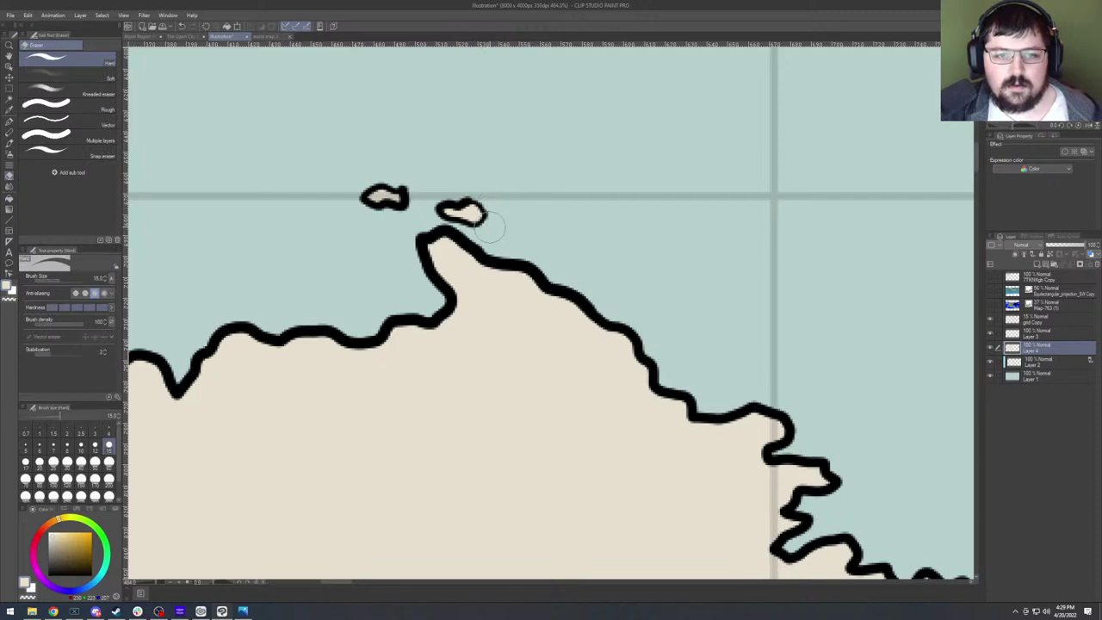
scroll(729, 410, "down", 8)
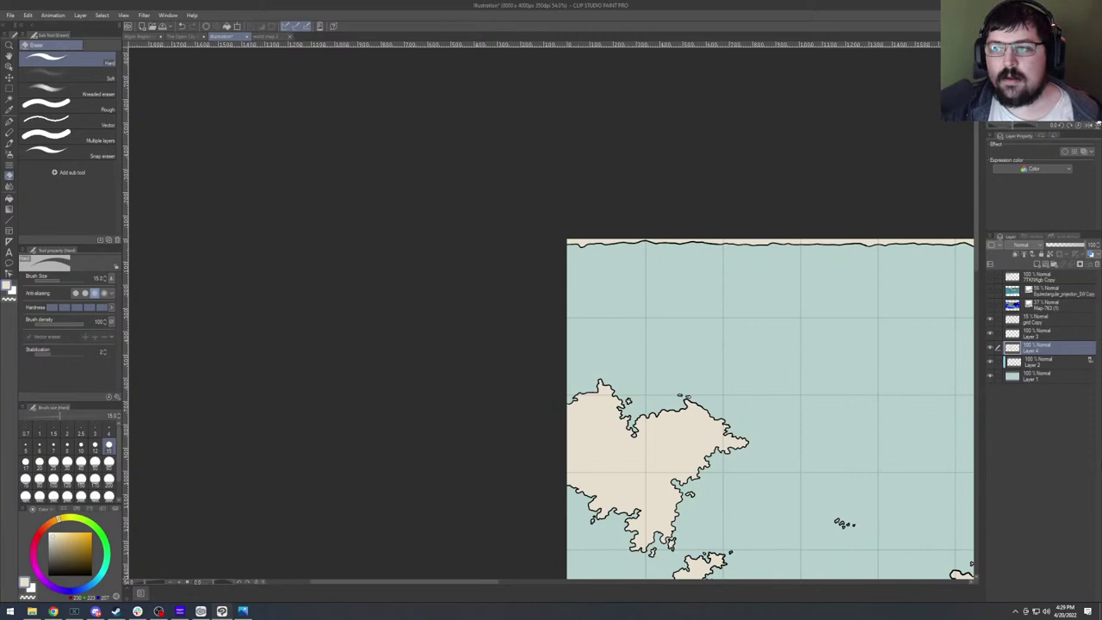
key("ctrl+0")
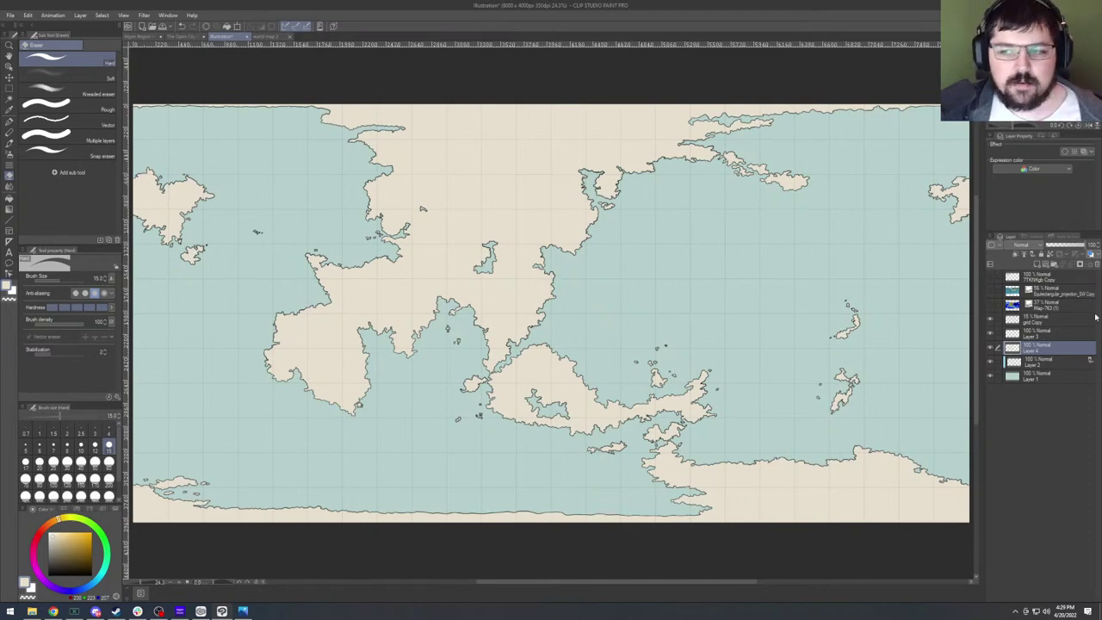
Show the labelled reference map on the topmost layer, study its land and sea styling, and hide it again.
left_click(990, 279)
scroll(422, 208, "down", 2)
scroll(422, 207, "up", 6)
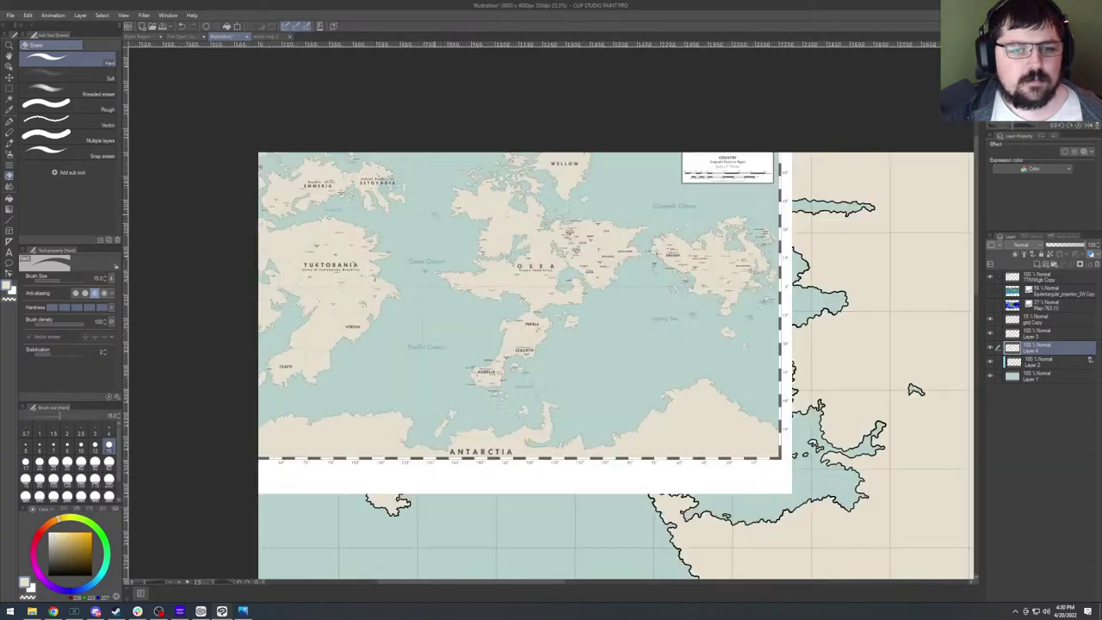
scroll(399, 276, "down", 1)
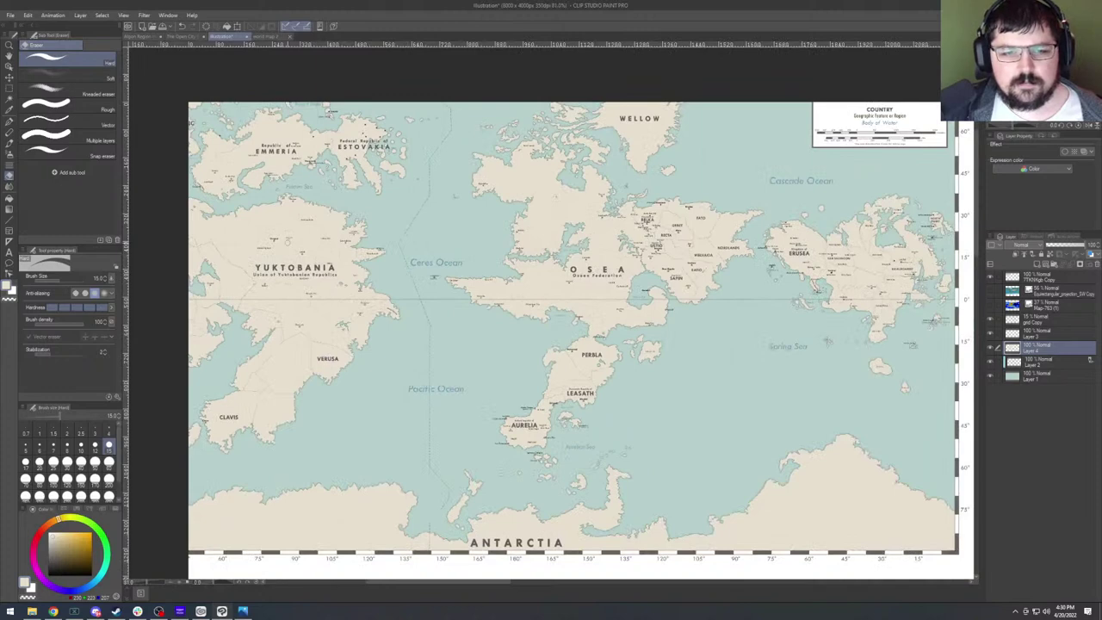
scroll(259, 247, "up", 3)
scroll(499, 293, "down", 2)
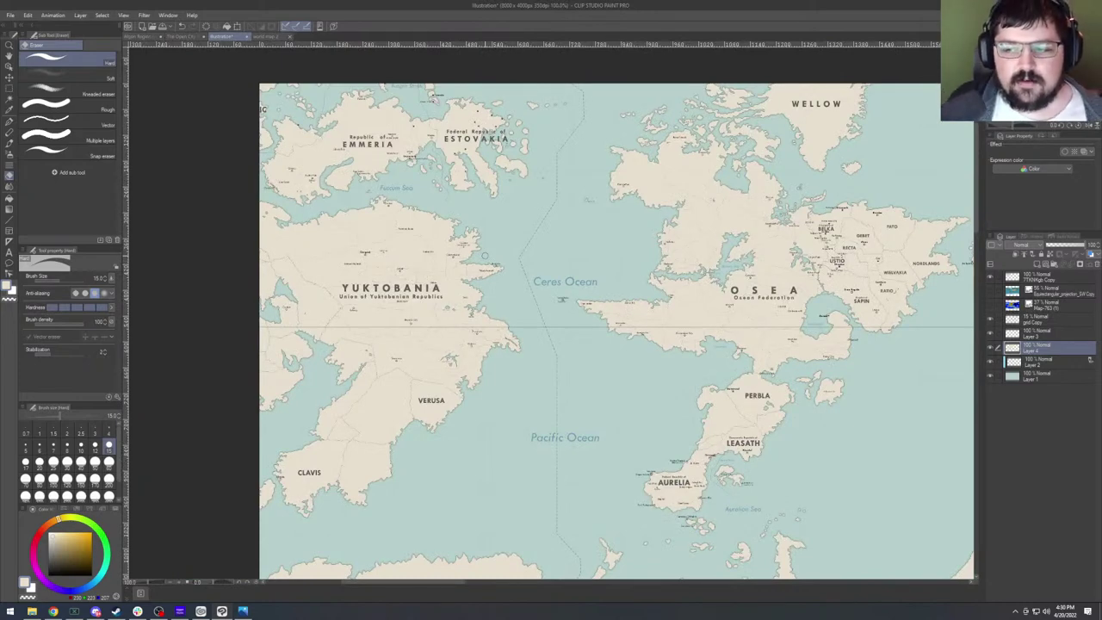
scroll(482, 237, "down", 6)
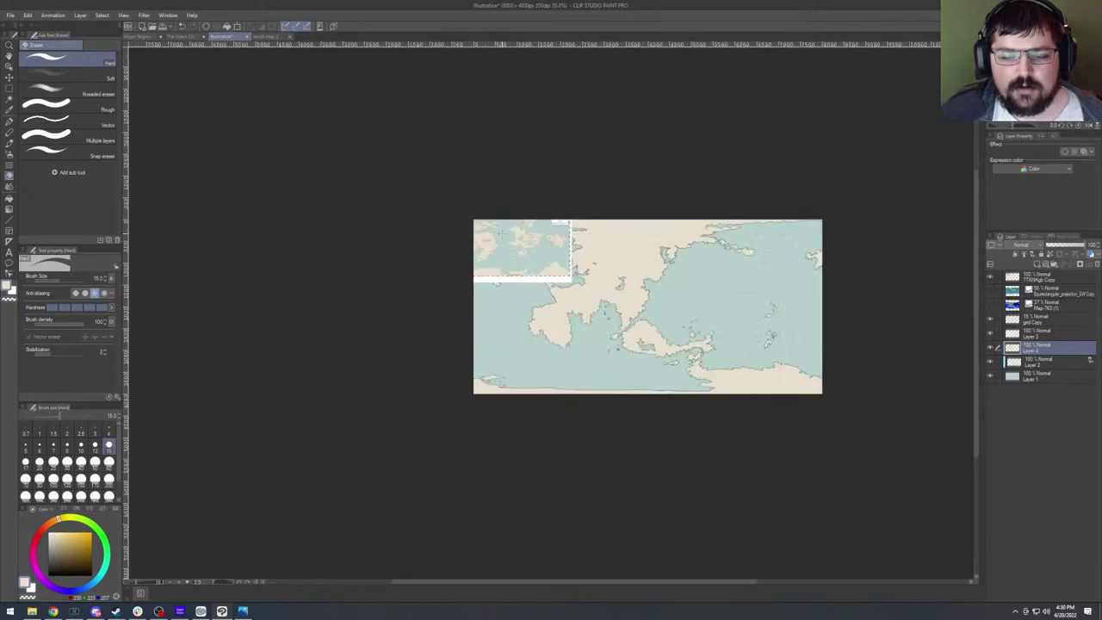
scroll(645, 282, "up", 3)
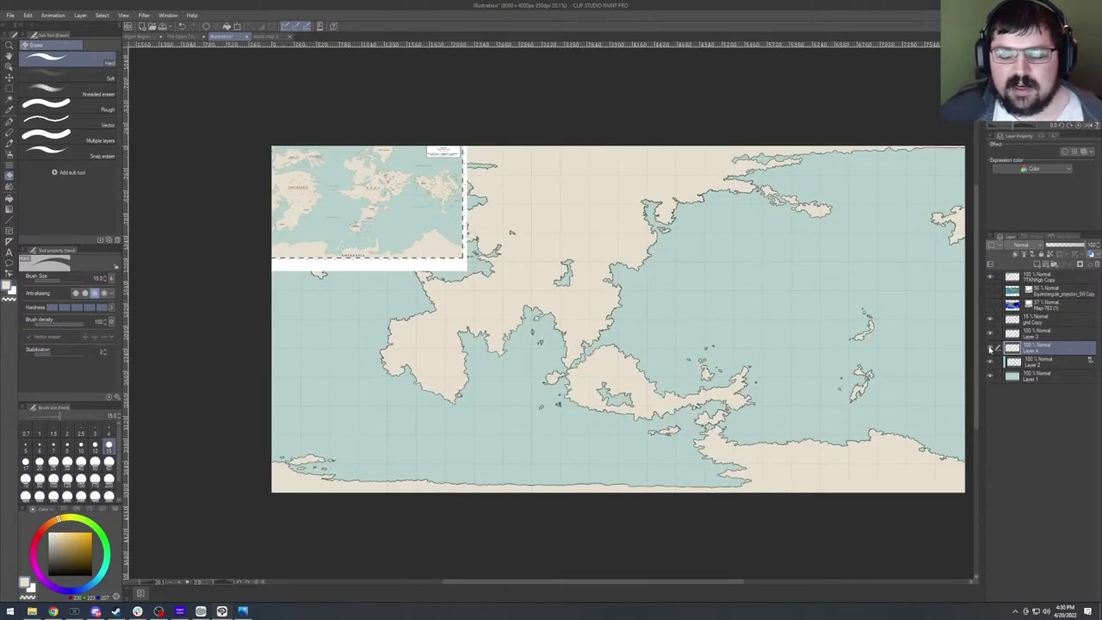
left_click(989, 277)
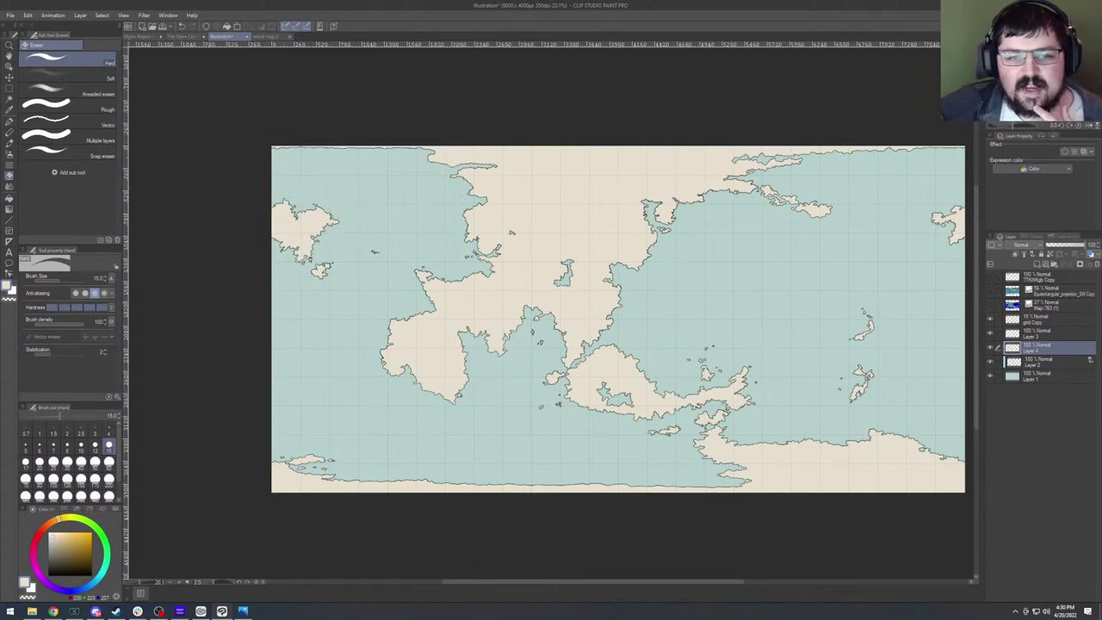
Inspect the main continent's western inlet, and compare the whole map with the Map-763 (1) terrain layer shown temporarily.
scroll(551, 301, "up", 5)
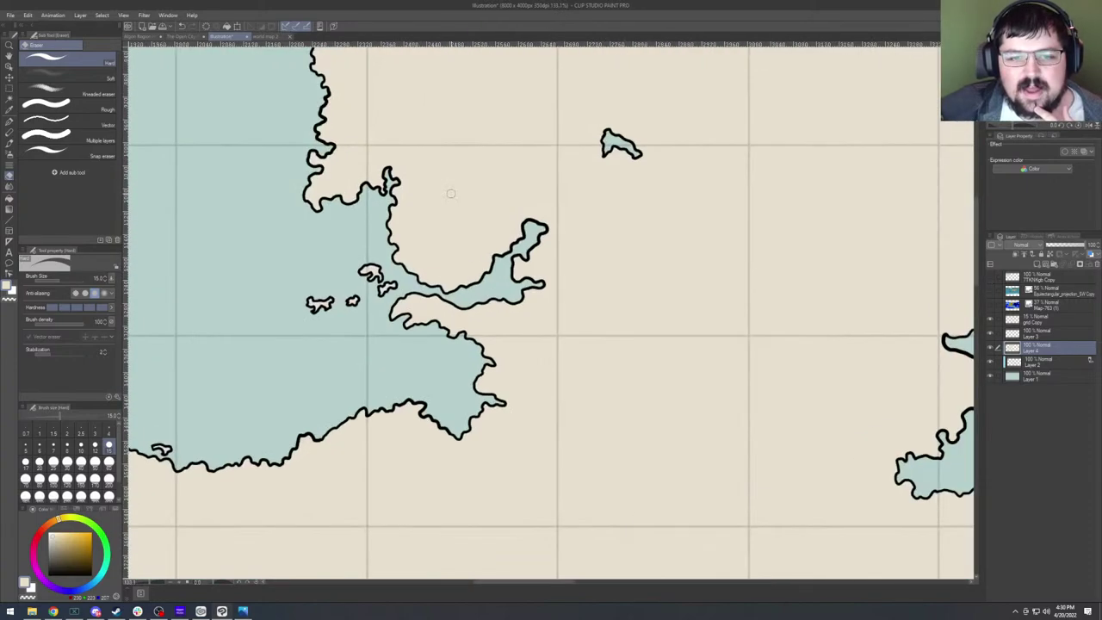
scroll(451, 193, "up", 1)
scroll(450, 192, "down", 6)
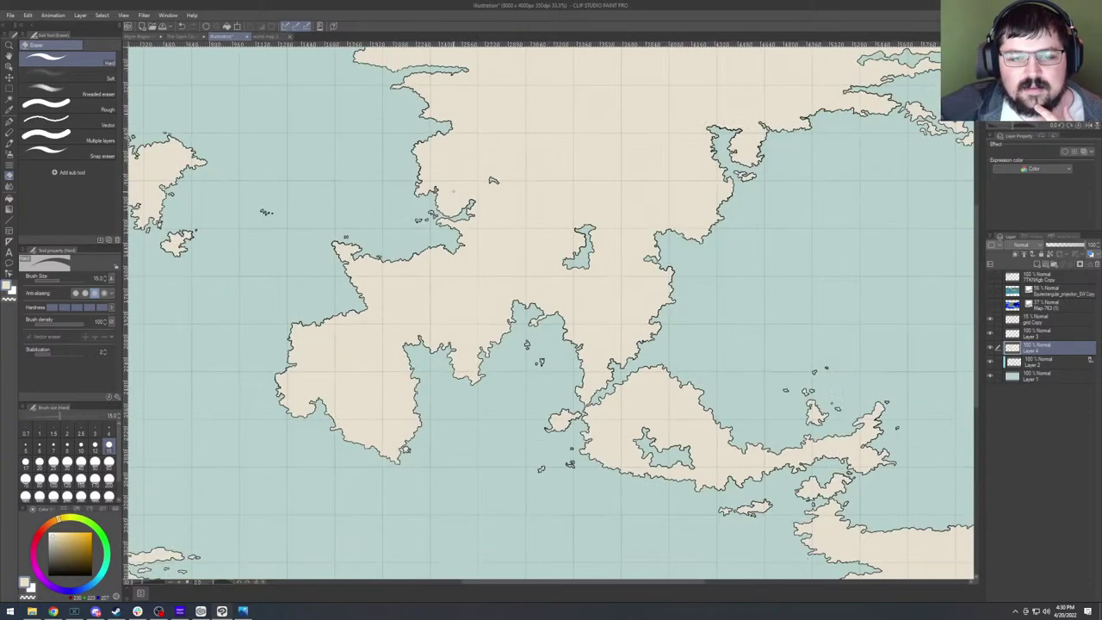
scroll(465, 158, "down", 1)
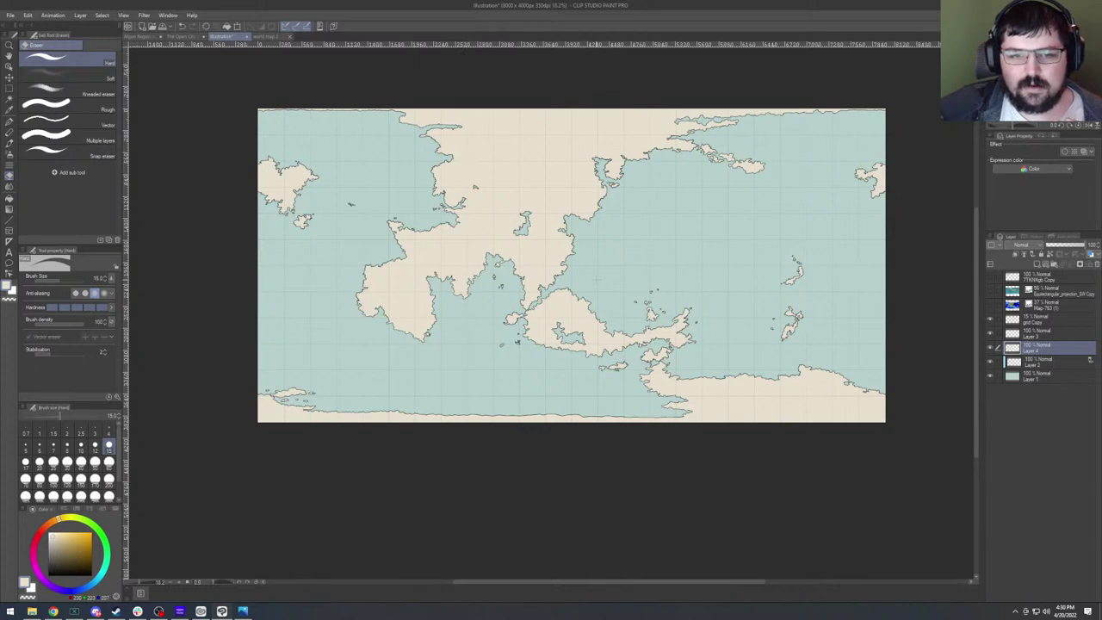
left_click(990, 305)
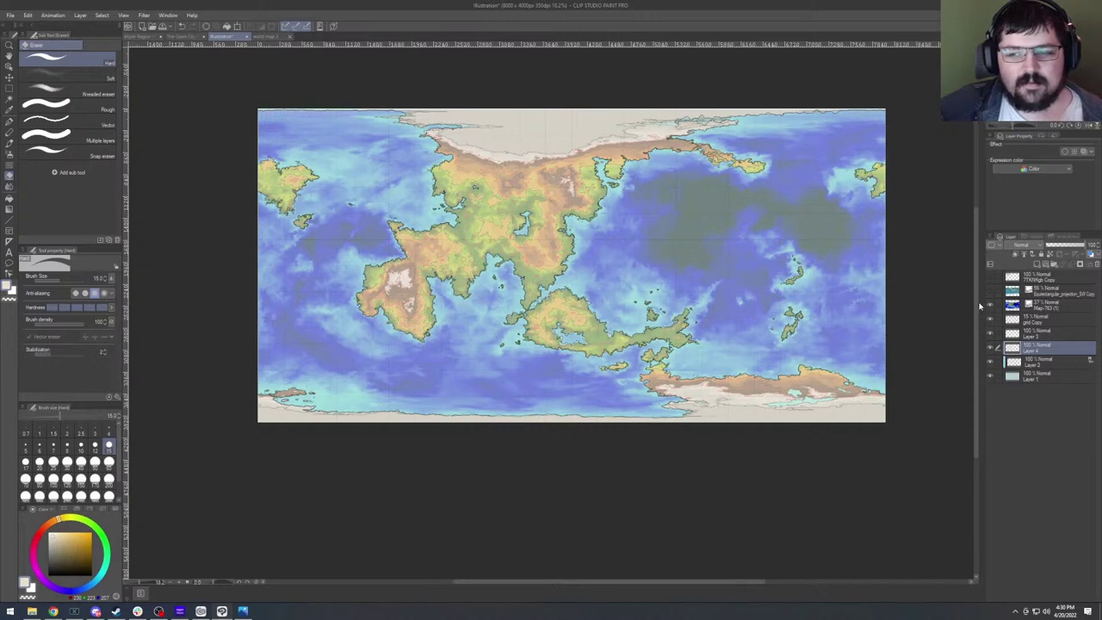
left_click(990, 306)
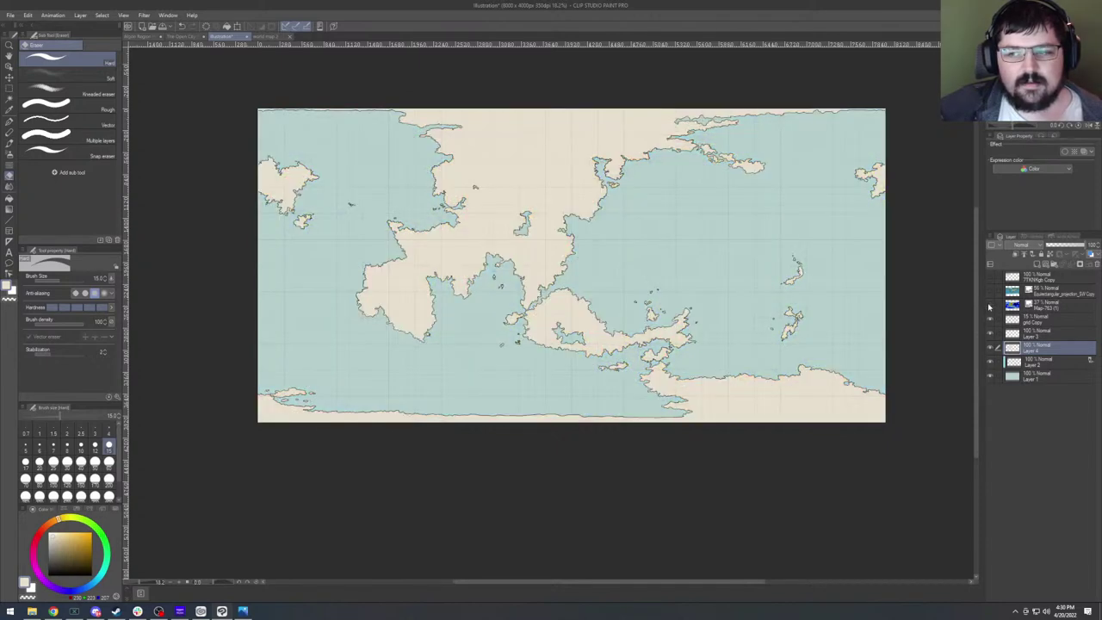
Compare the map's landmasses with the real-world equirectangular projection layer shown temporarily.
left_click(990, 293)
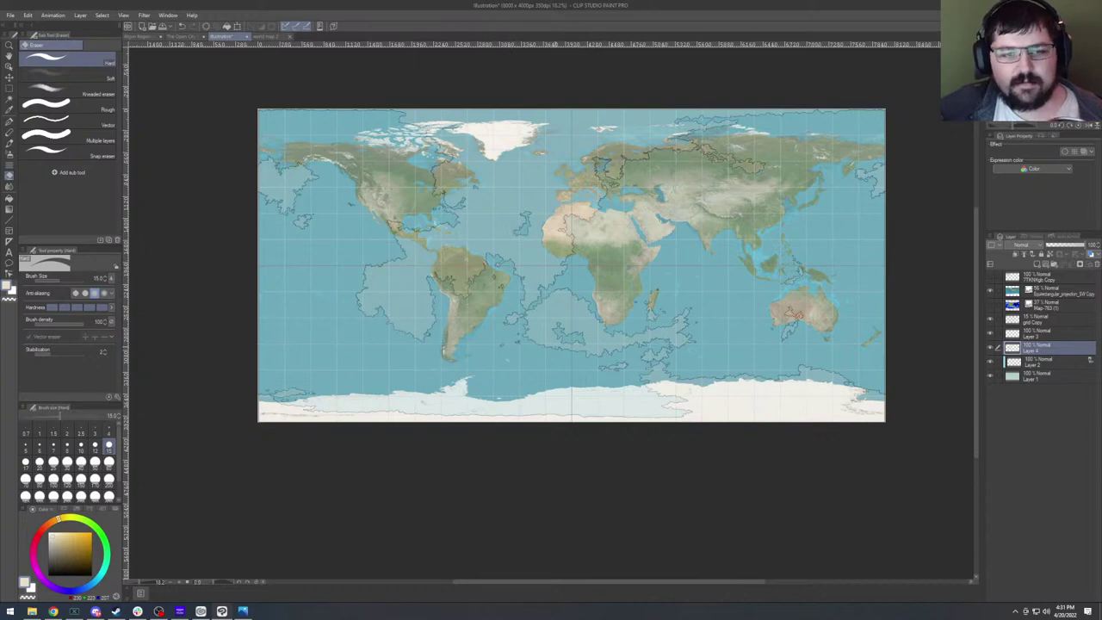
scroll(551, 284, "down", 2)
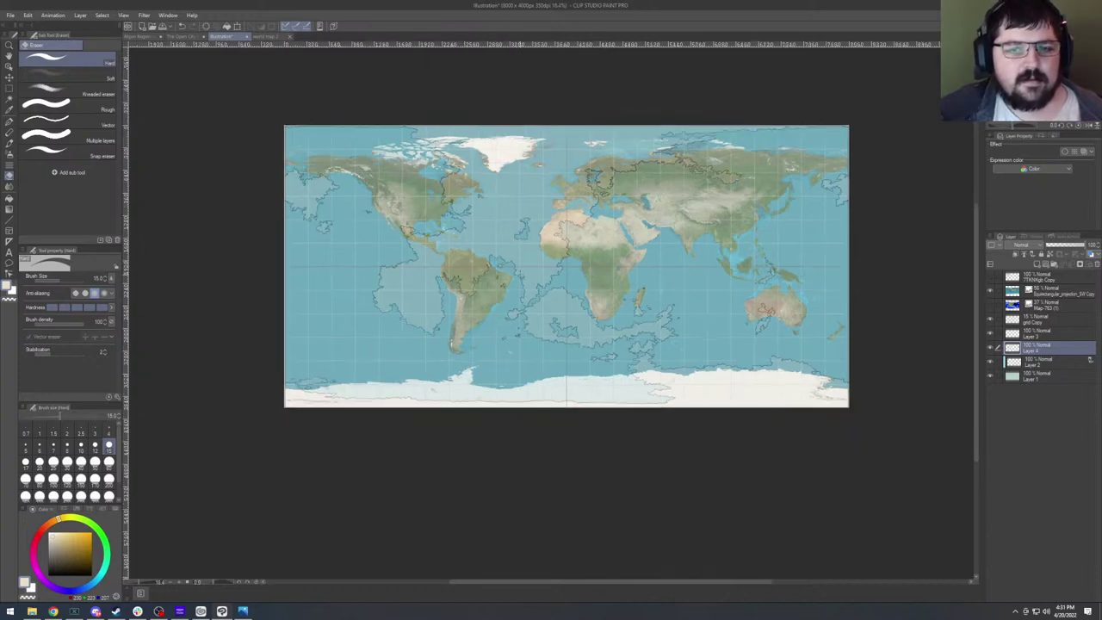
scroll(551, 327, "up", 4)
scroll(534, 292, "down", 2)
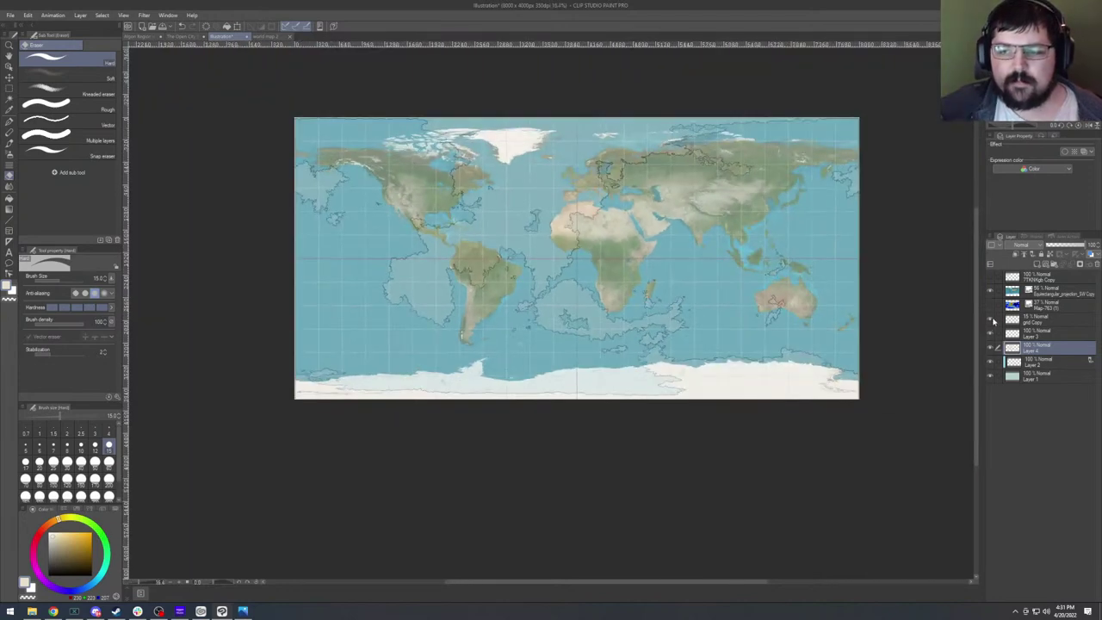
left_click(990, 292)
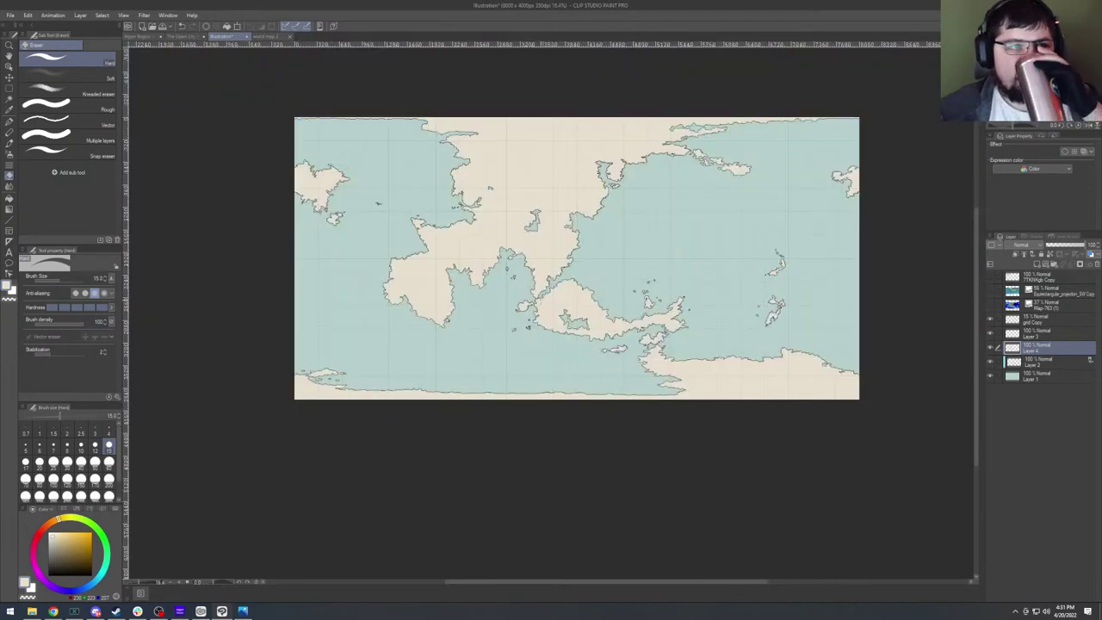
Save the illustration in Clip Studio format as "world map maybe" in the TW2000 folder inside Export.
left_click(10, 16)
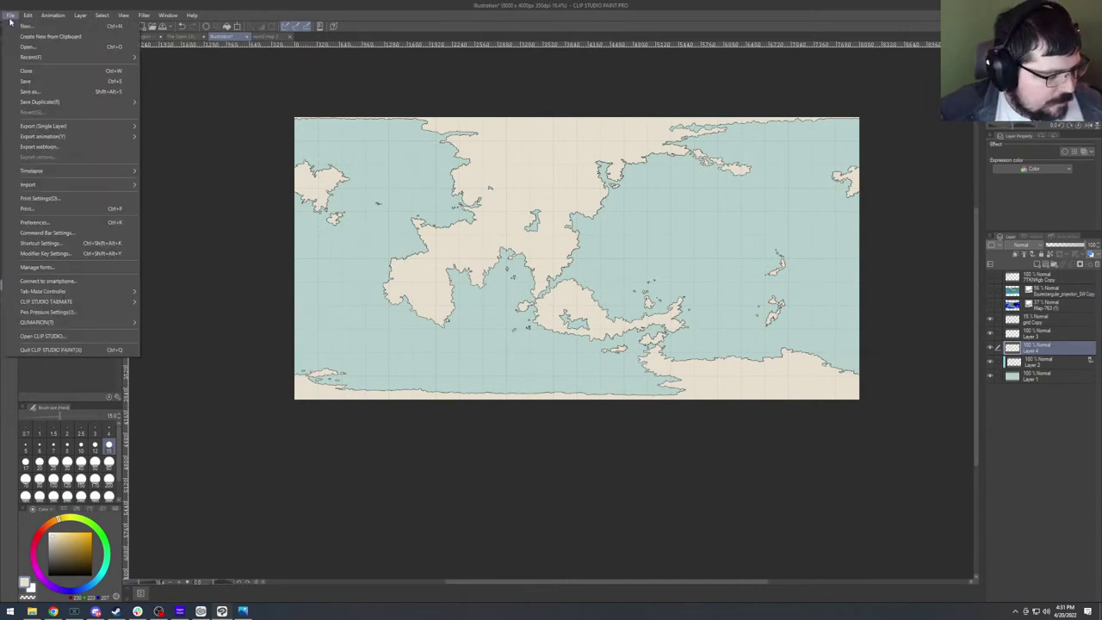
left_click(26, 81)
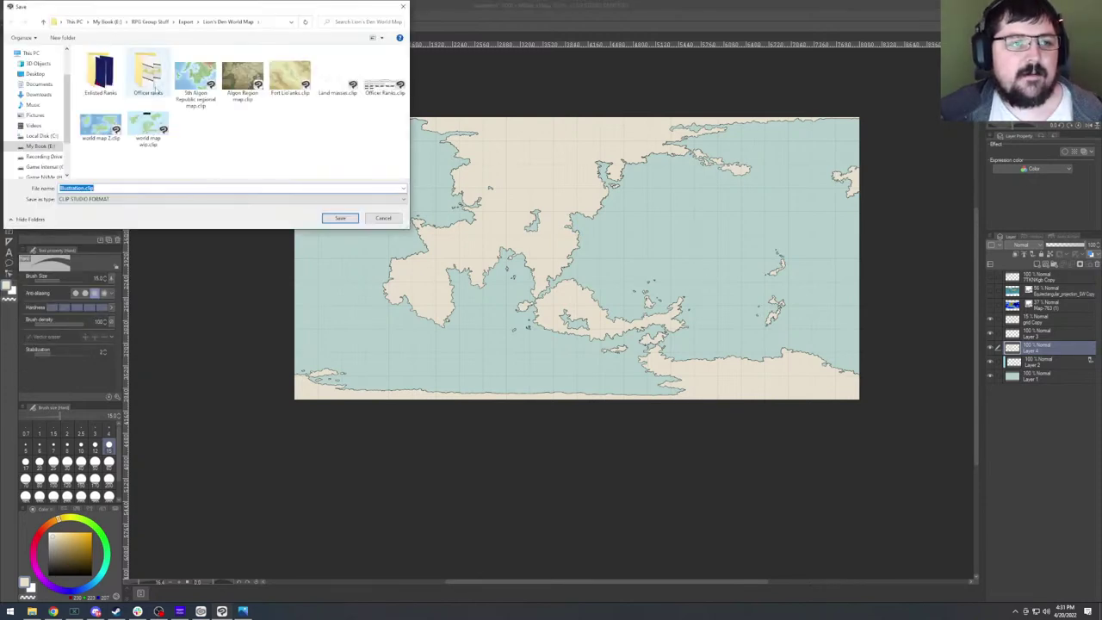
left_click(184, 22)
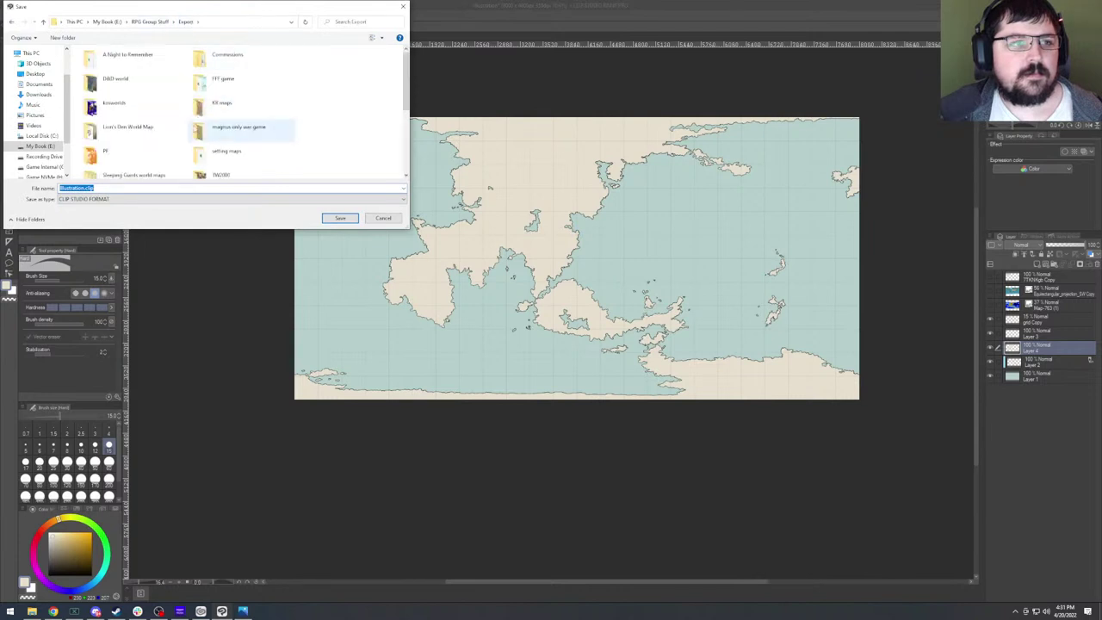
scroll(226, 161, "down", 2)
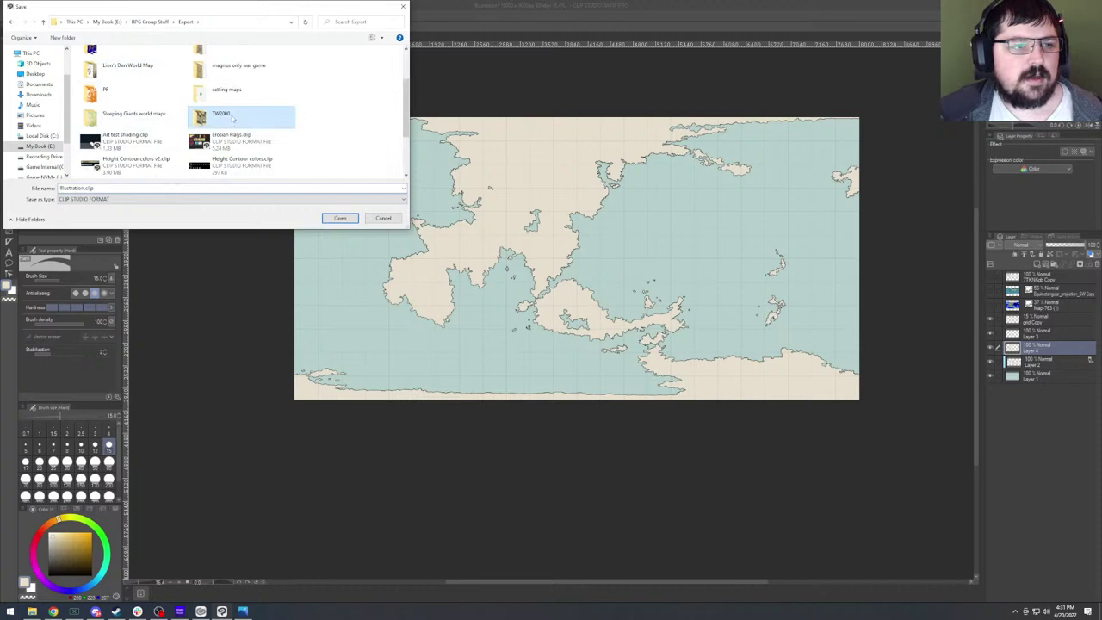
double_click(229, 119)
double_click(104, 186)
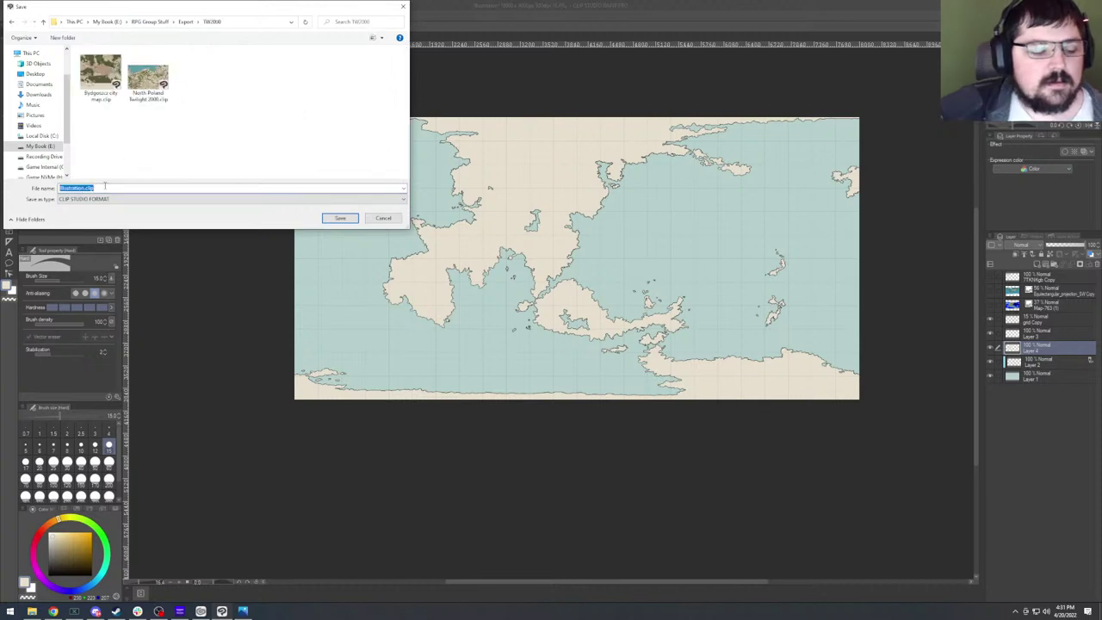
type("world map")
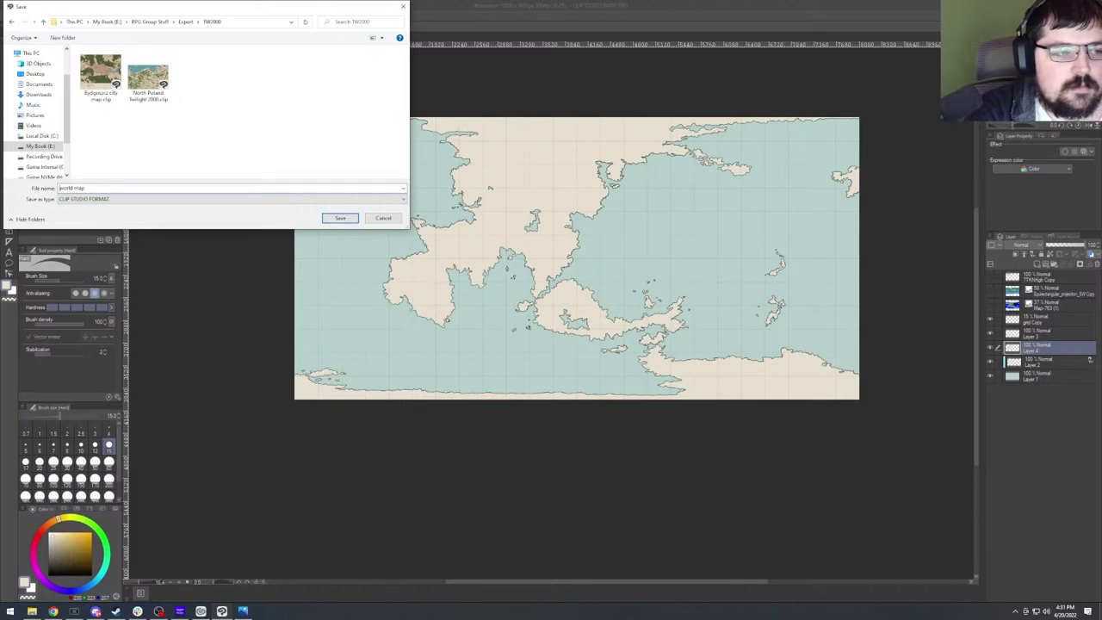
type(" maybe")
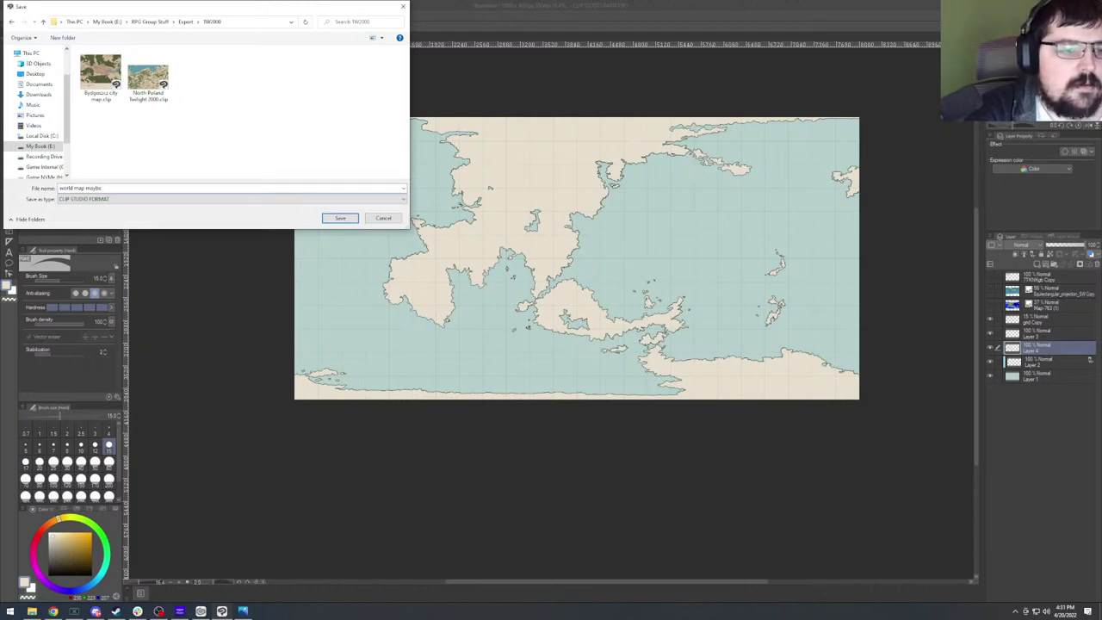
key("Return")
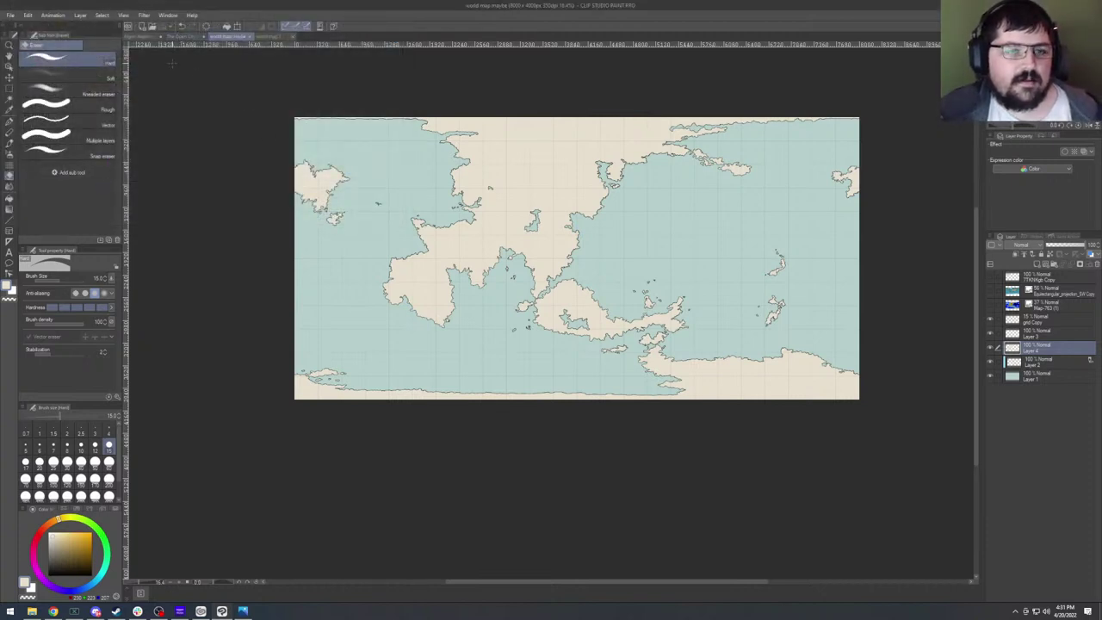
Switch from the world map to the blank The Open City Barnay illustration, checking world map 2 on the way.
left_click(275, 37)
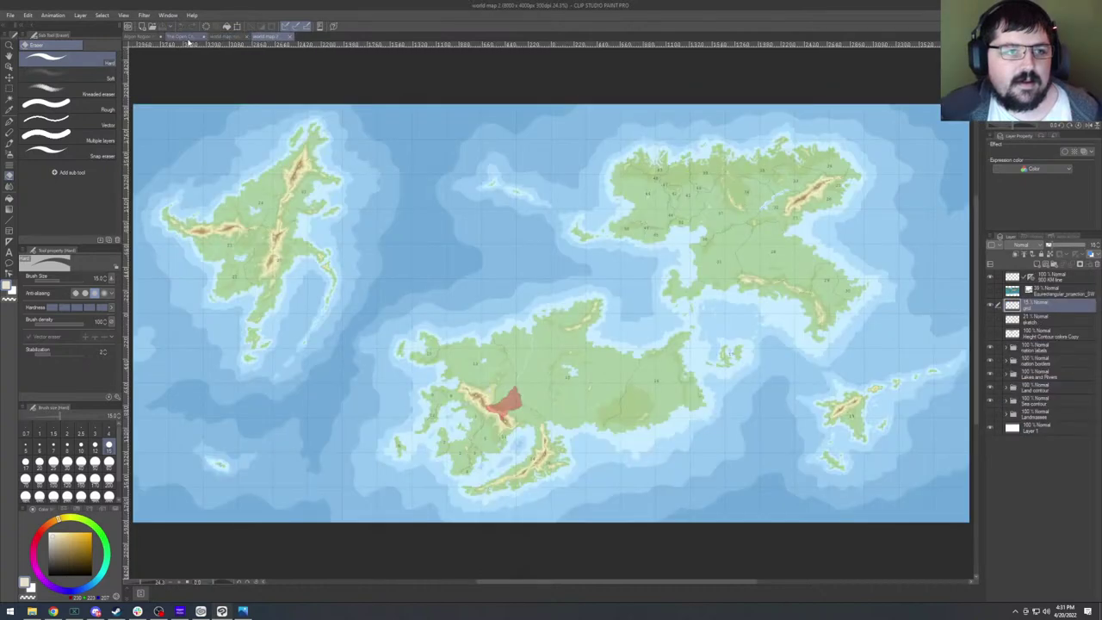
left_click(190, 36)
scroll(408, 241, "down", 2)
scroll(395, 276, "up", 3)
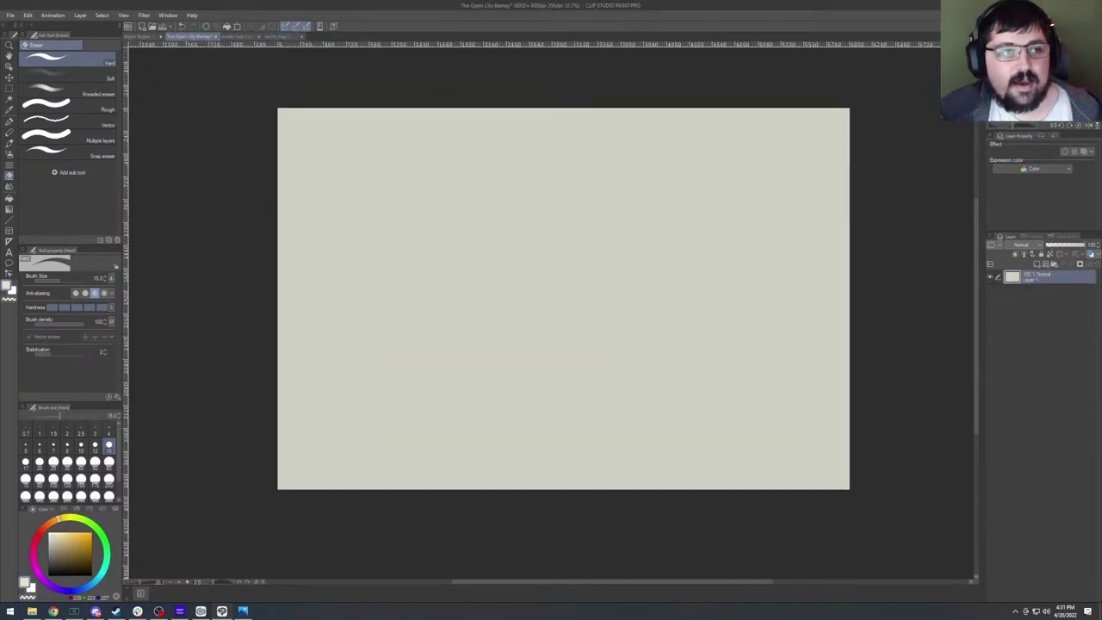
Study the rivers and surroundings of Barnay on Algon Region map.png in Photos, and return to the blank canvas.
key("alt+Tab")
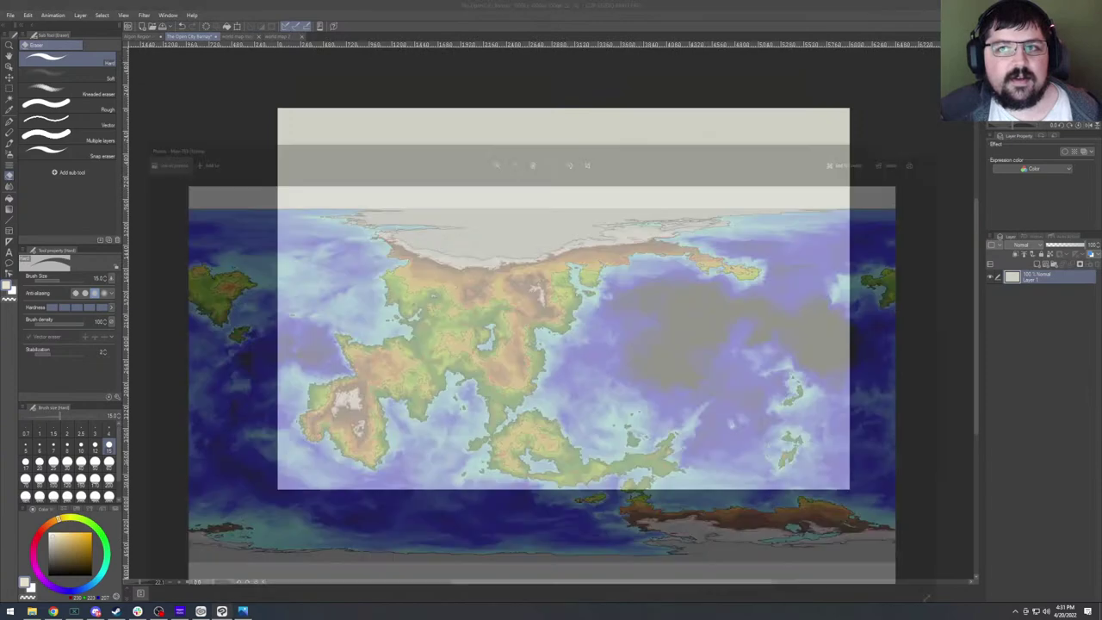
key("alt+F4")
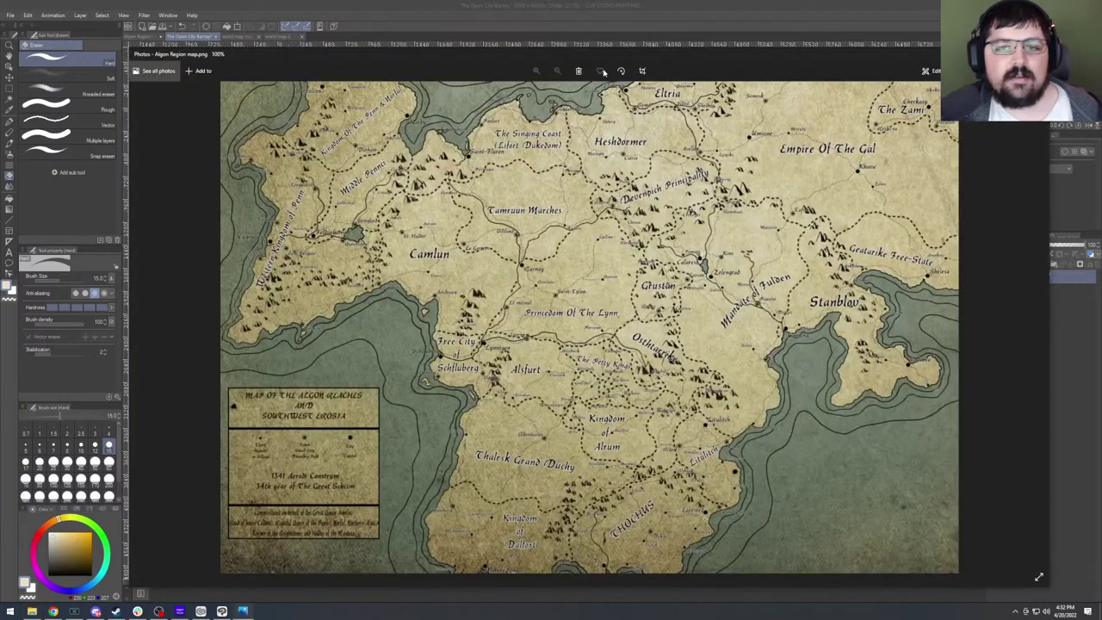
scroll(527, 282, "up", 5)
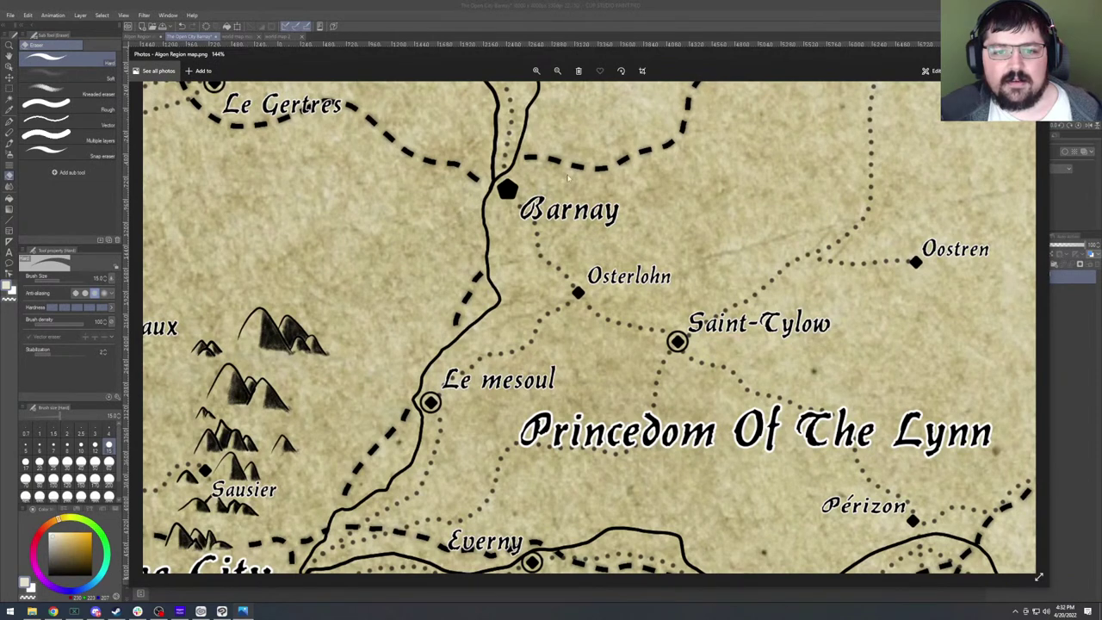
key("alt+F4")
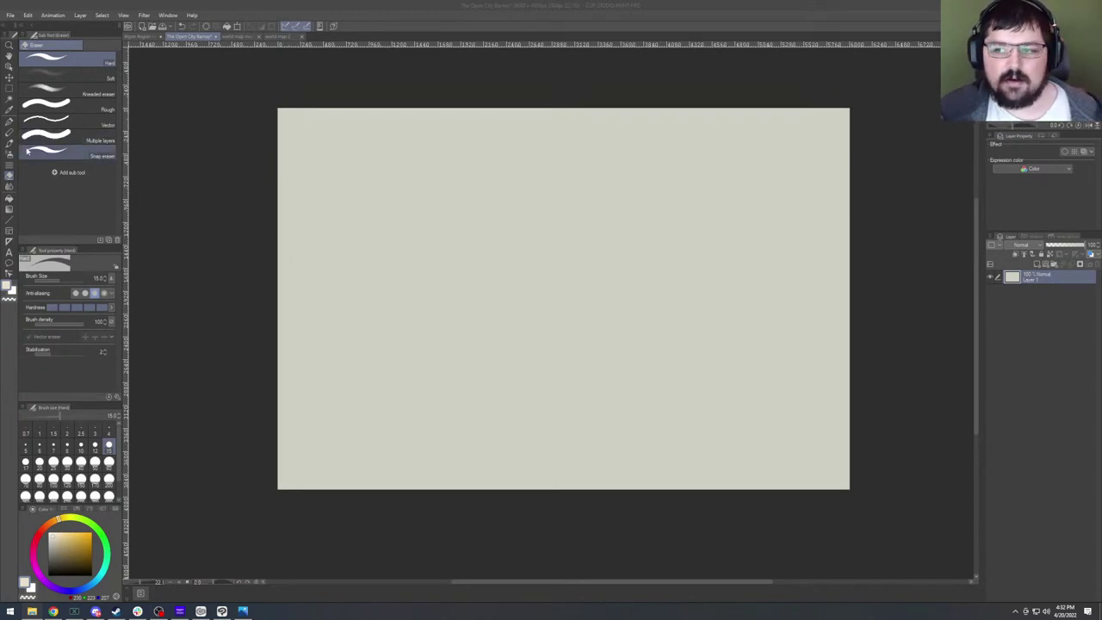
Add a layer above the background and set up the Turnip pen in white at brush size 150.
left_click(1037, 263)
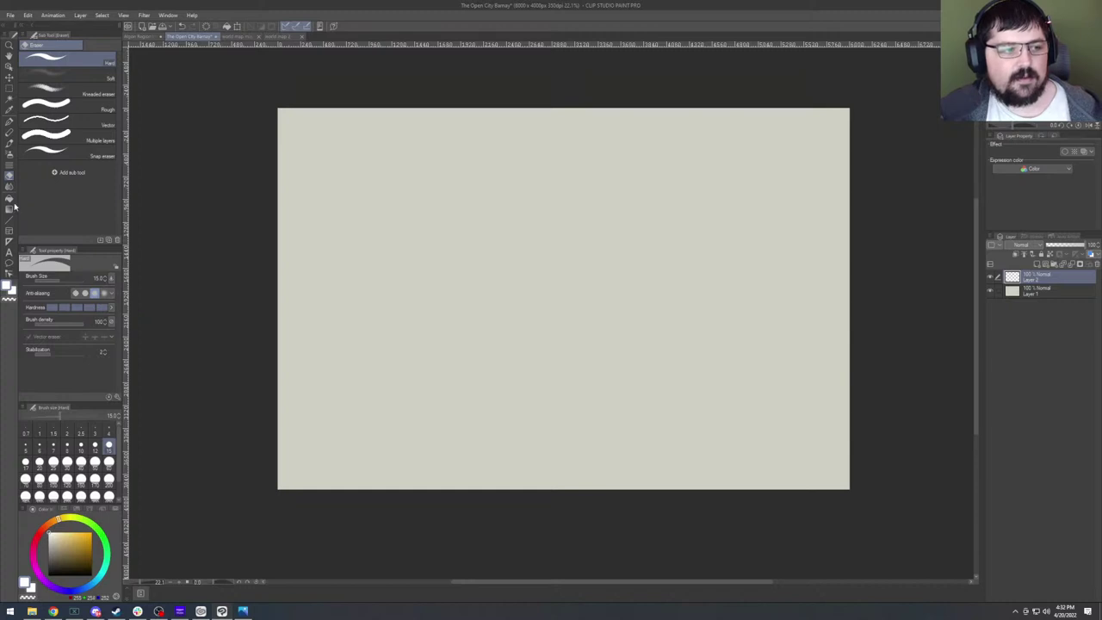
left_click(9, 121)
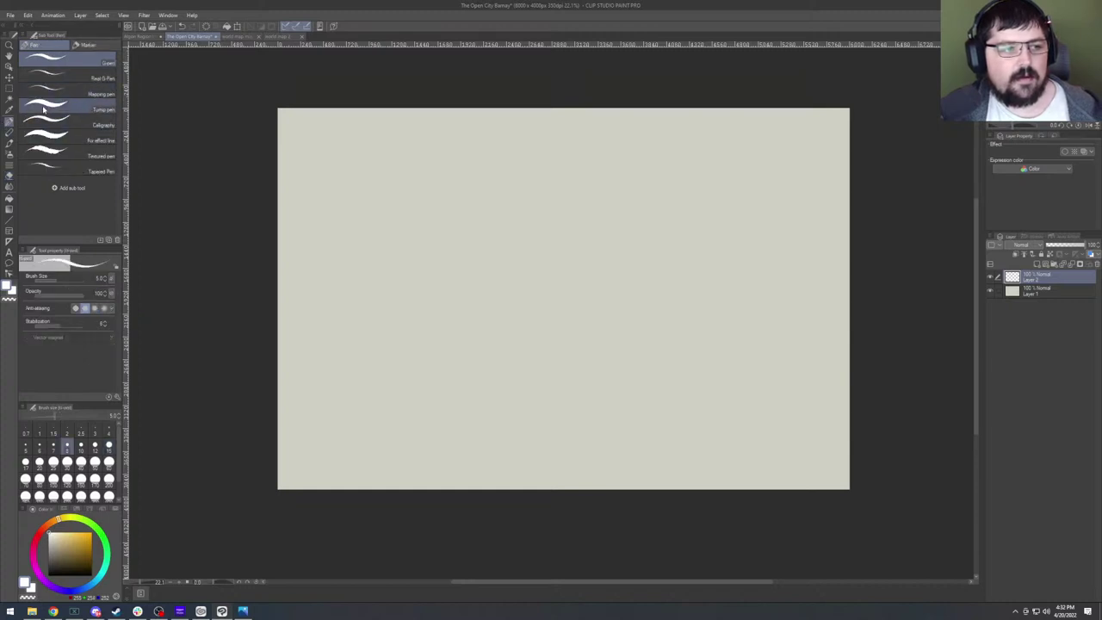
left_click(44, 109)
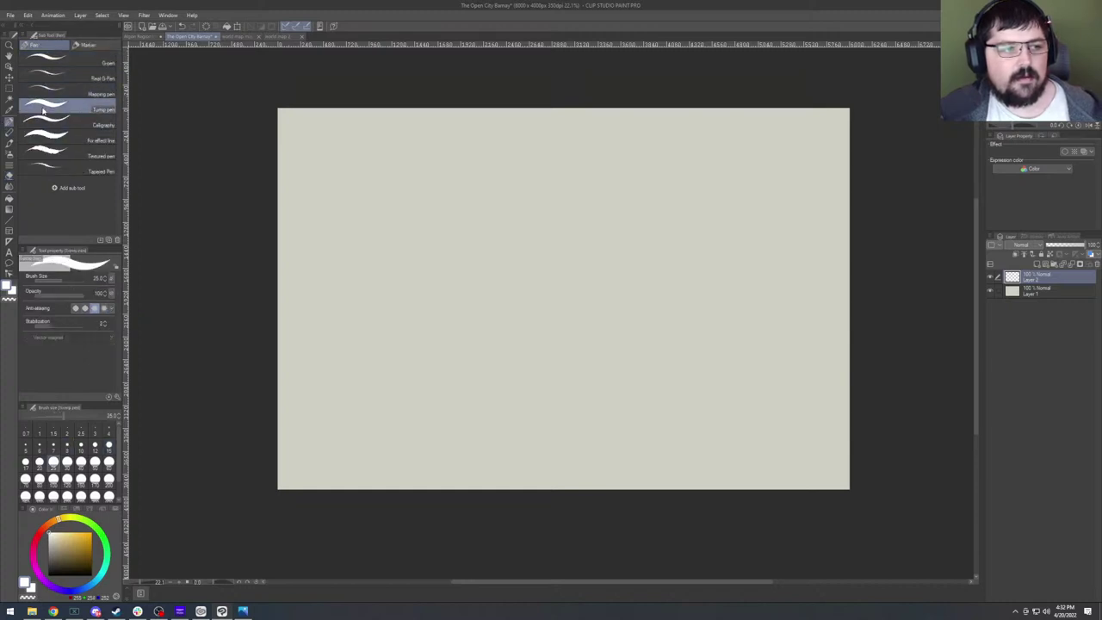
left_click(82, 479)
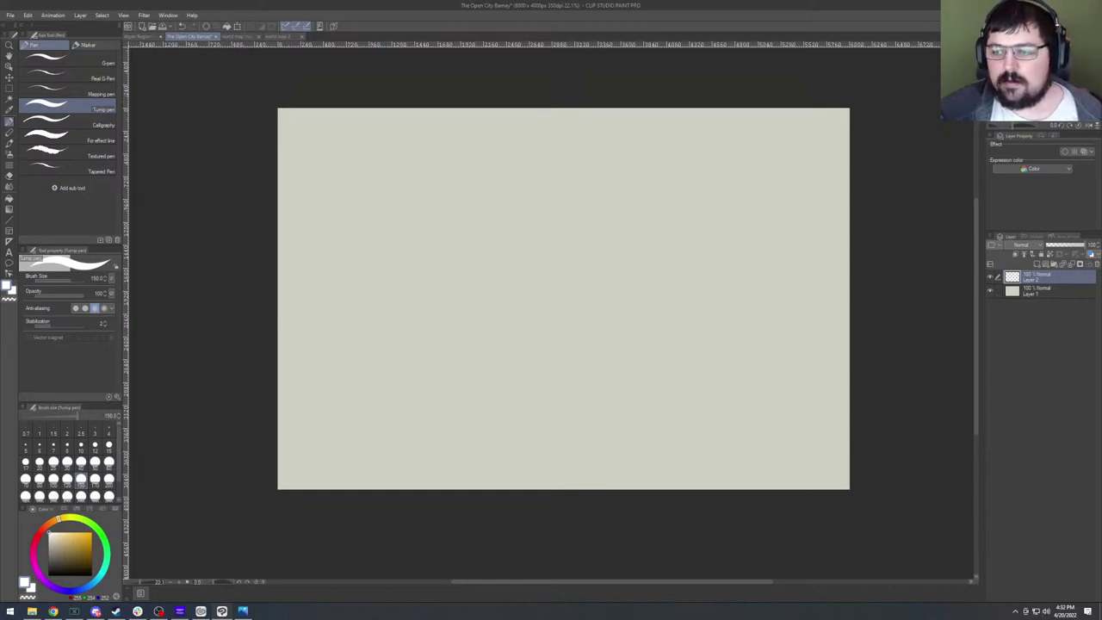
Give the new layer a black border effect with an edge thickness of 1.0.
left_click(1066, 152)
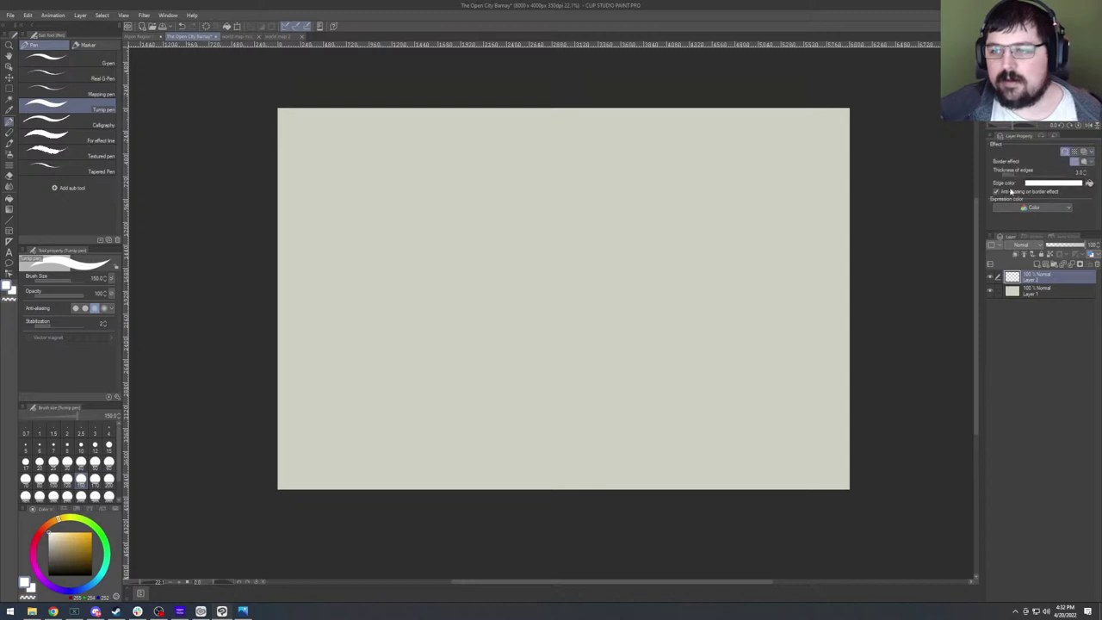
left_click(1037, 185)
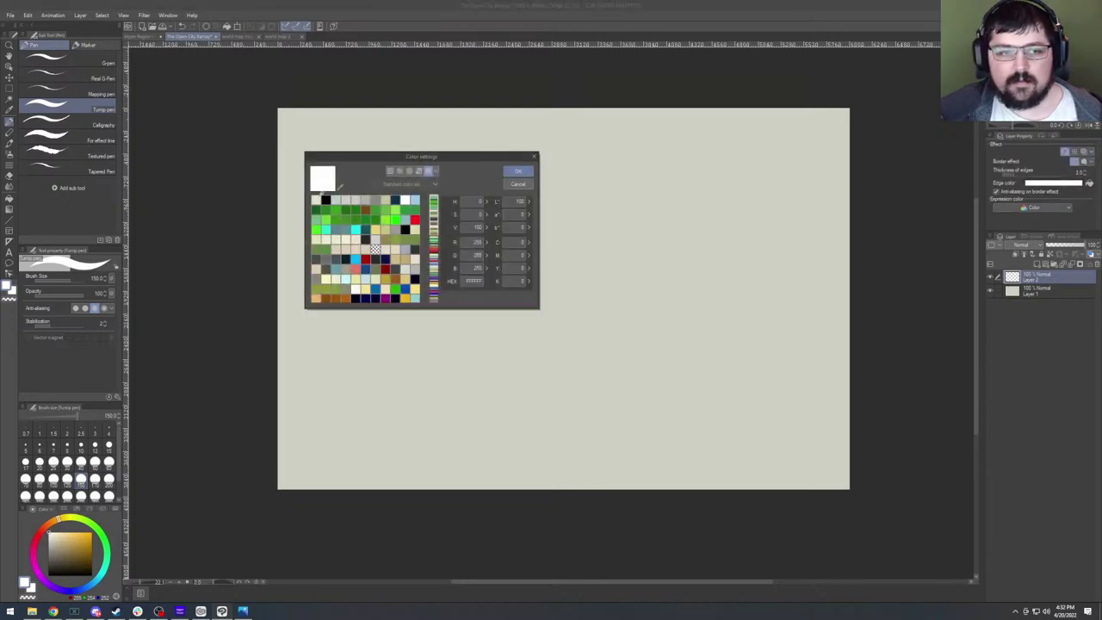
left_click(325, 199)
left_click(517, 171)
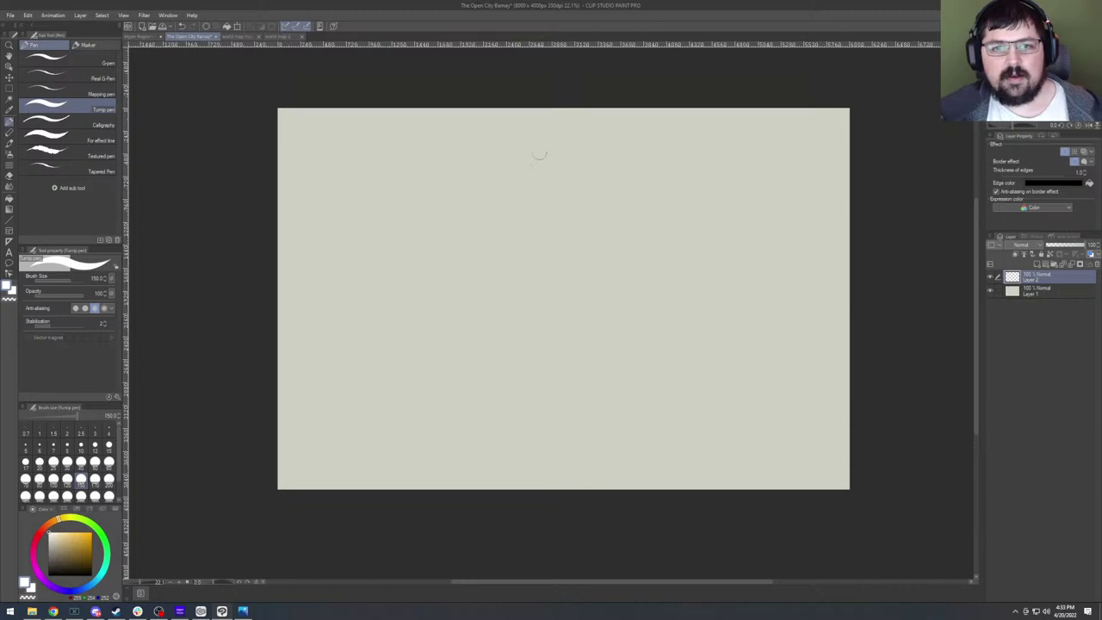
Try a white river across the canvas's upper-left part, checked against the Algon Region map, and undo it.
mouse_move(542, 94)
left_mouse_down()
mouse_move(502, 205)
mouse_move(418, 308)
mouse_move(350, 349)
mouse_move(265, 438)
left_mouse_up()
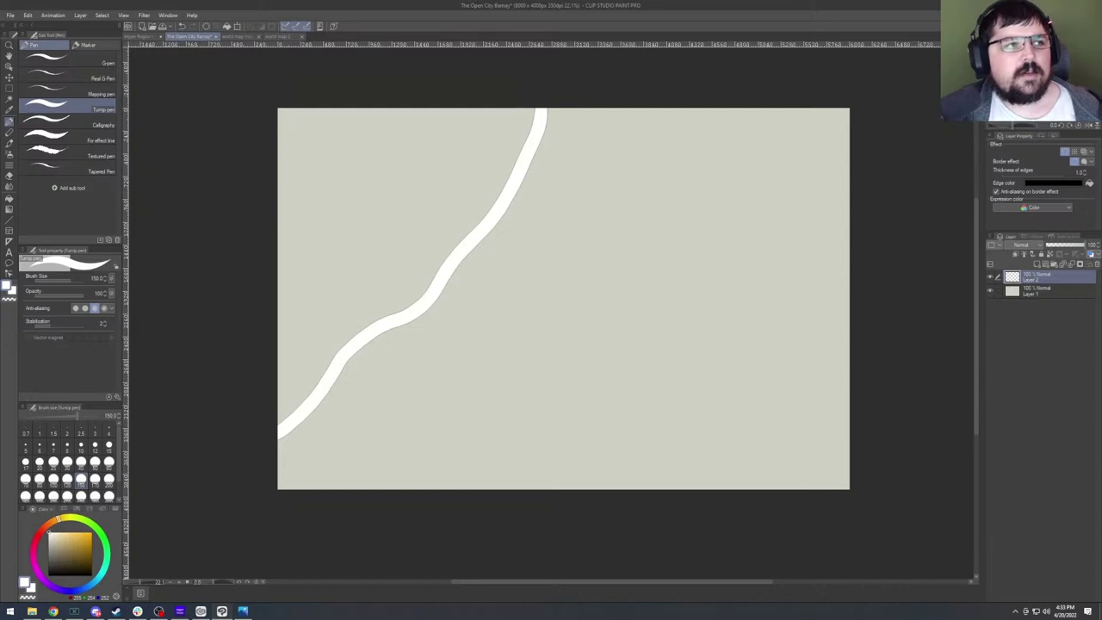
key("alt+Tab")
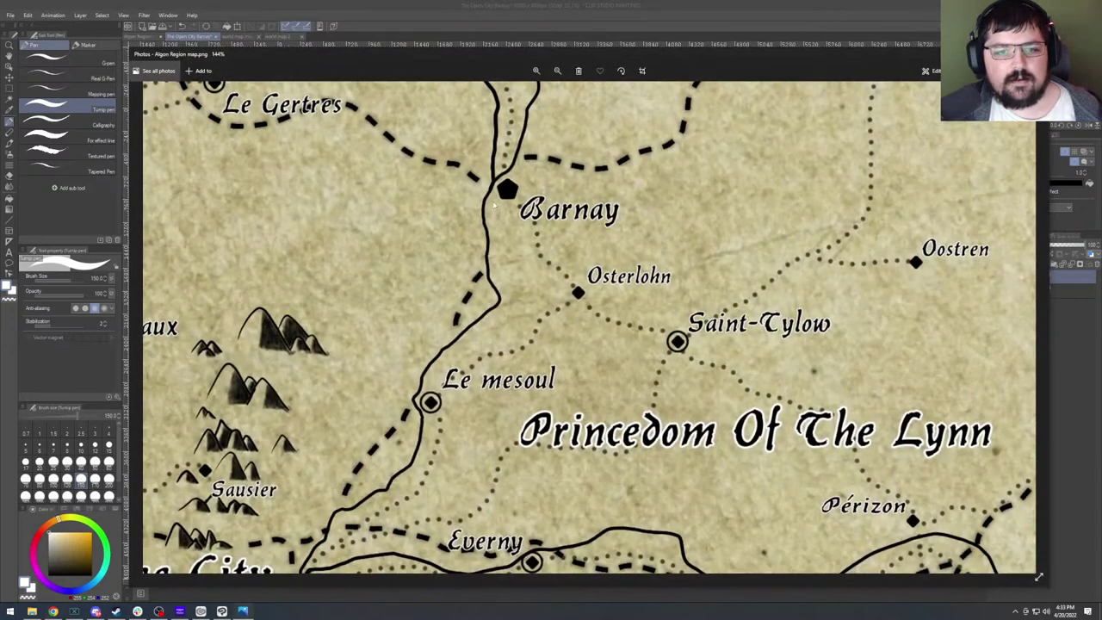
key("alt+Tab")
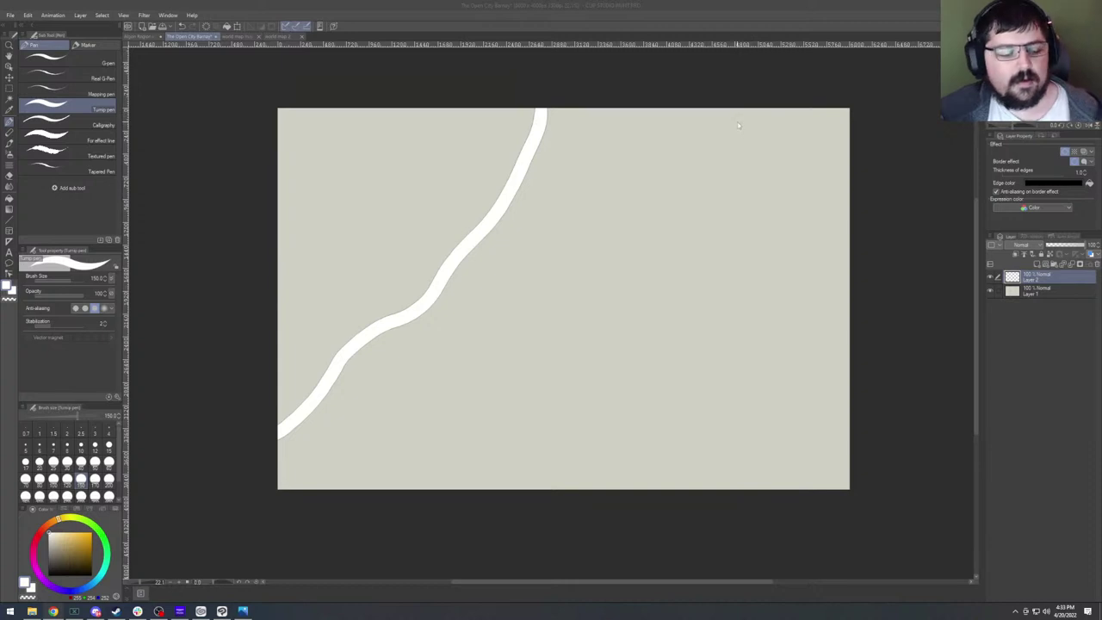
left_click(568, 5)
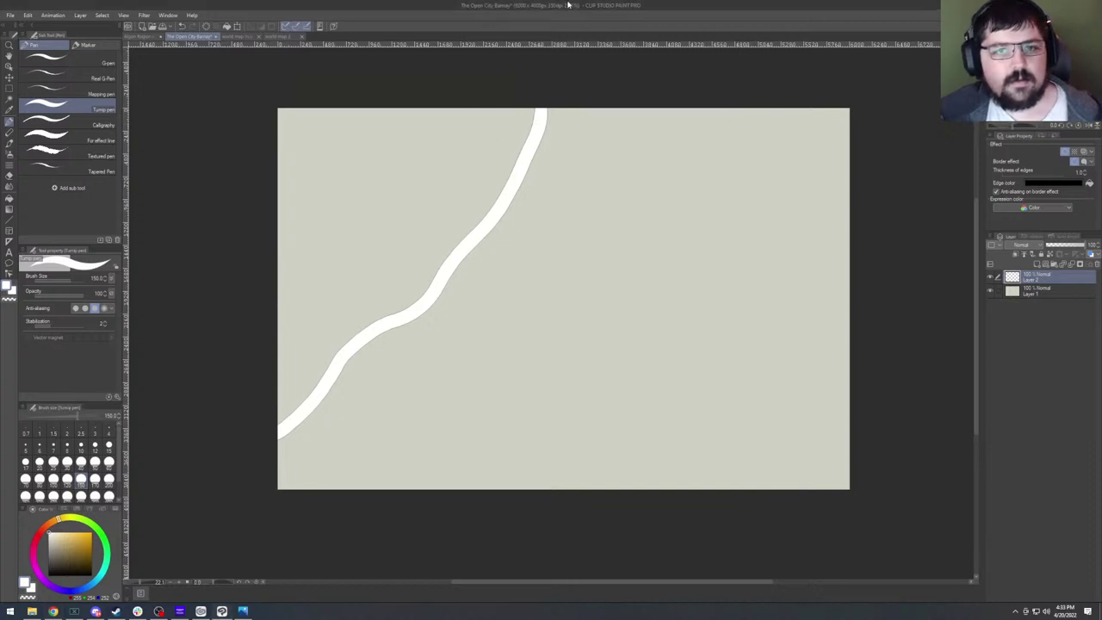
key("ctrl+z")
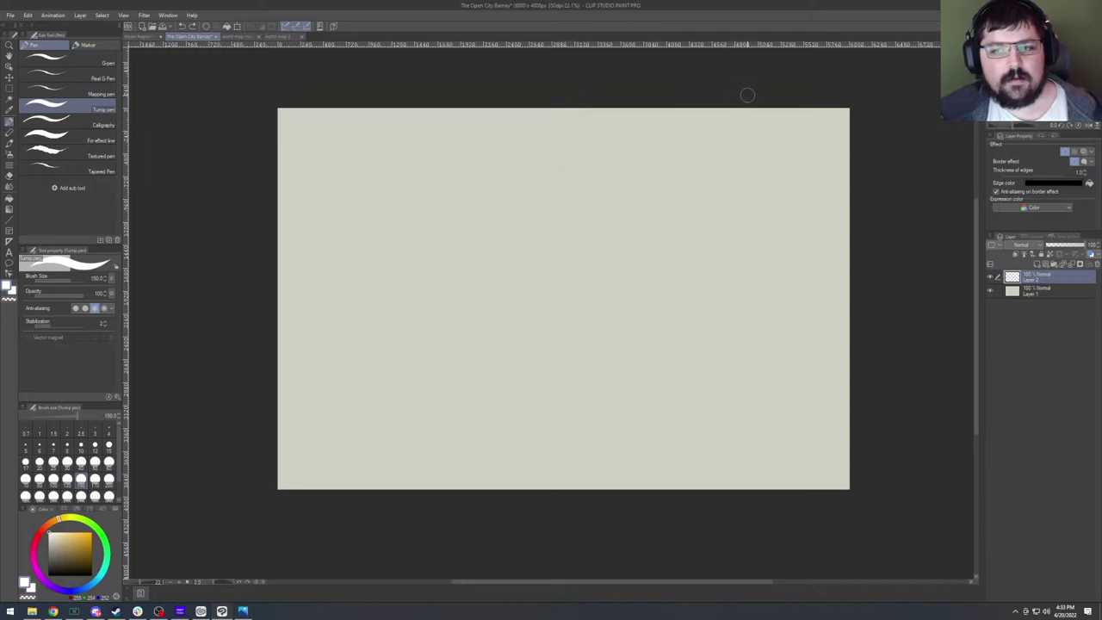
Draw a winding white river from the canvas's upper-right edge to its lower-left edge, with a tributary joining from the top edge.
mouse_move(746, 95)
left_mouse_down()
mouse_move(649, 183)
mouse_move(531, 225)
mouse_move(451, 291)
mouse_move(408, 341)
mouse_move(370, 461)
mouse_move(316, 514)
left_mouse_up()
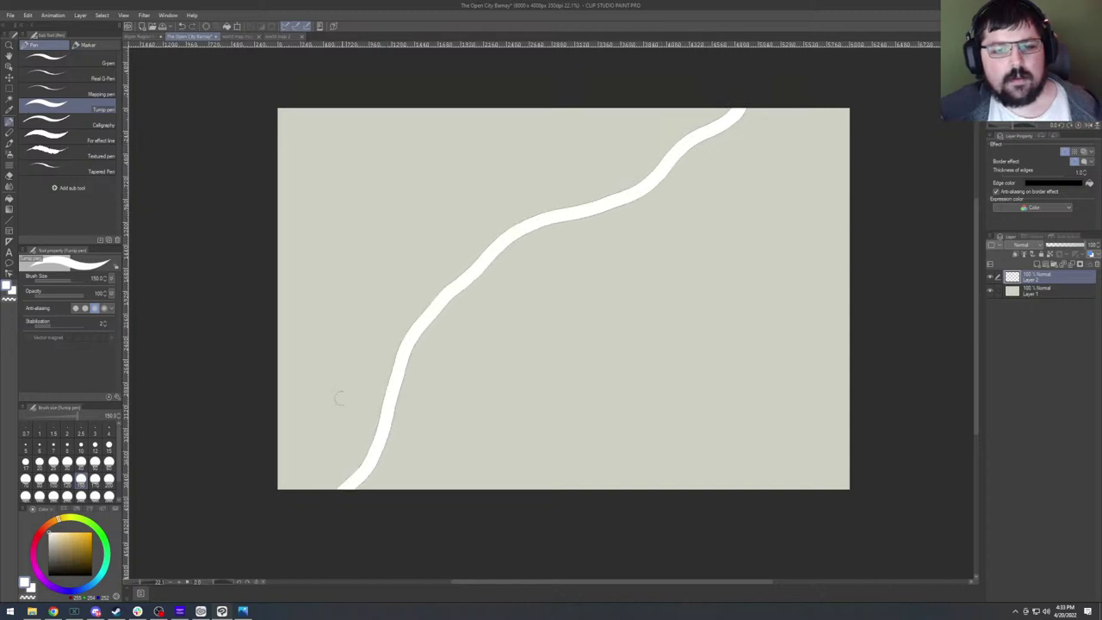
mouse_move(392, 102)
left_mouse_down()
mouse_move(431, 135)
mouse_move(448, 193)
mouse_move(411, 336)
left_mouse_up()
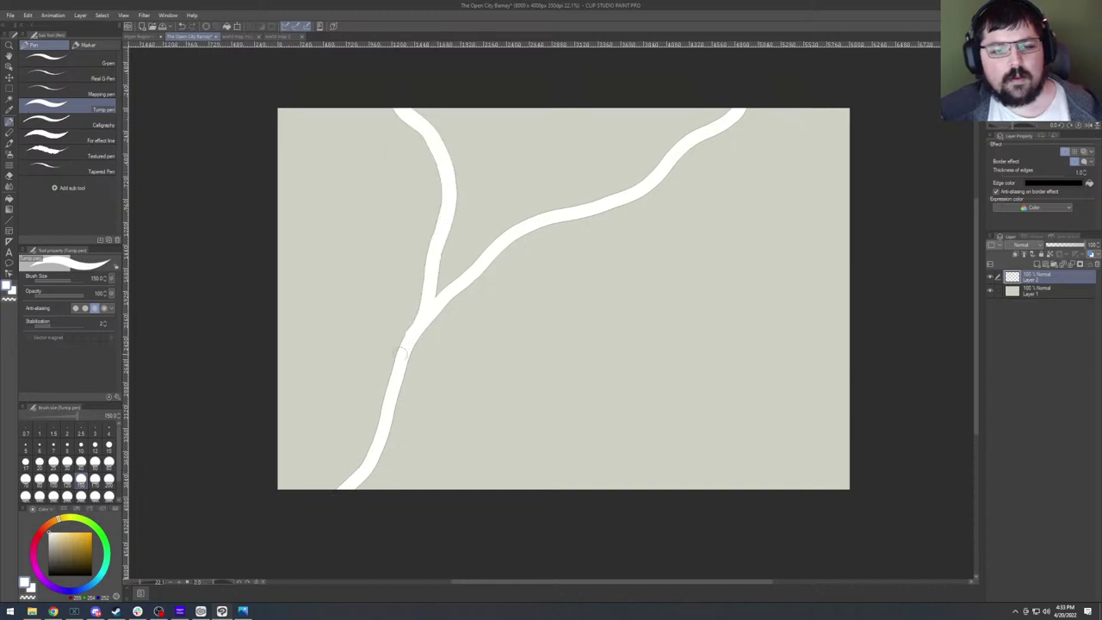
key("ctrl+z")
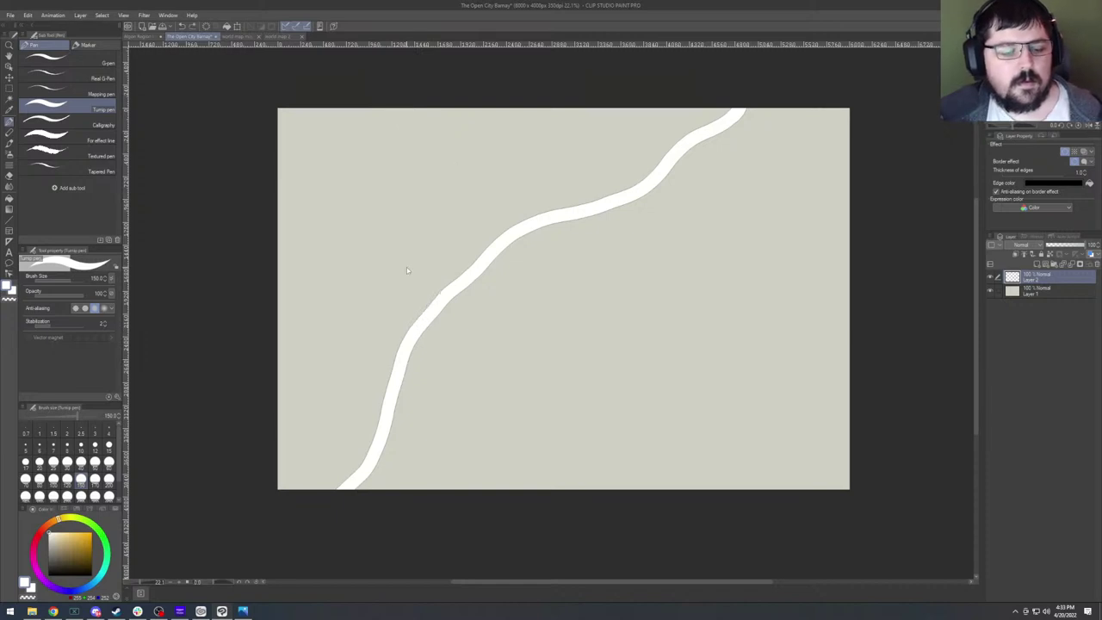
mouse_move(432, 89)
left_mouse_down()
mouse_move(461, 132)
mouse_move(469, 175)
mouse_move(438, 304)
left_mouse_up()
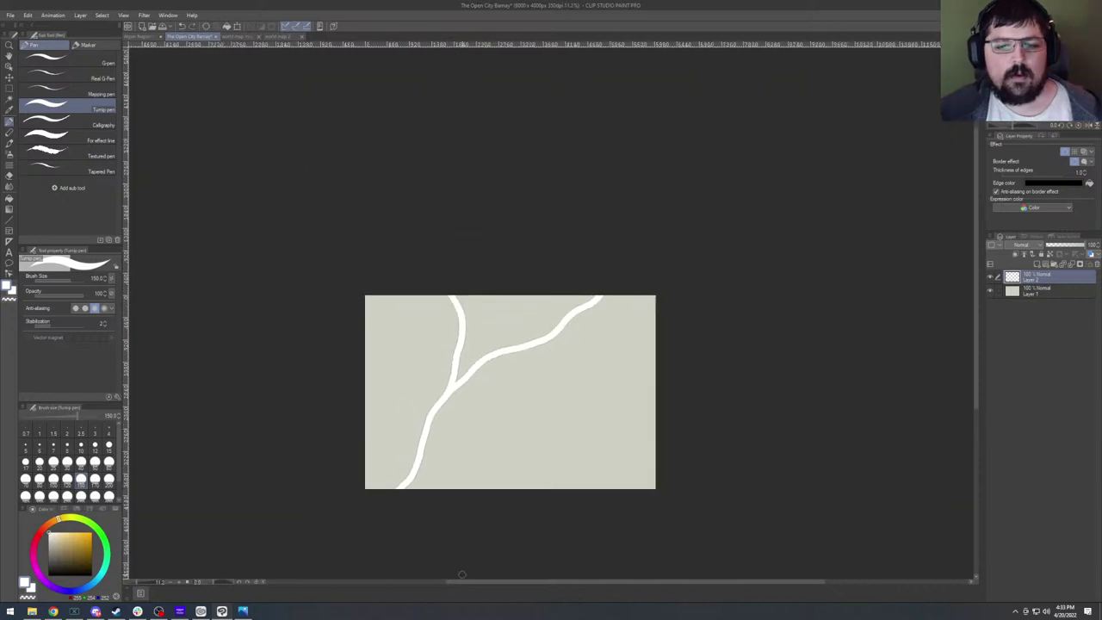
scroll(456, 490, "down", 3)
scroll(443, 456, "up", 3)
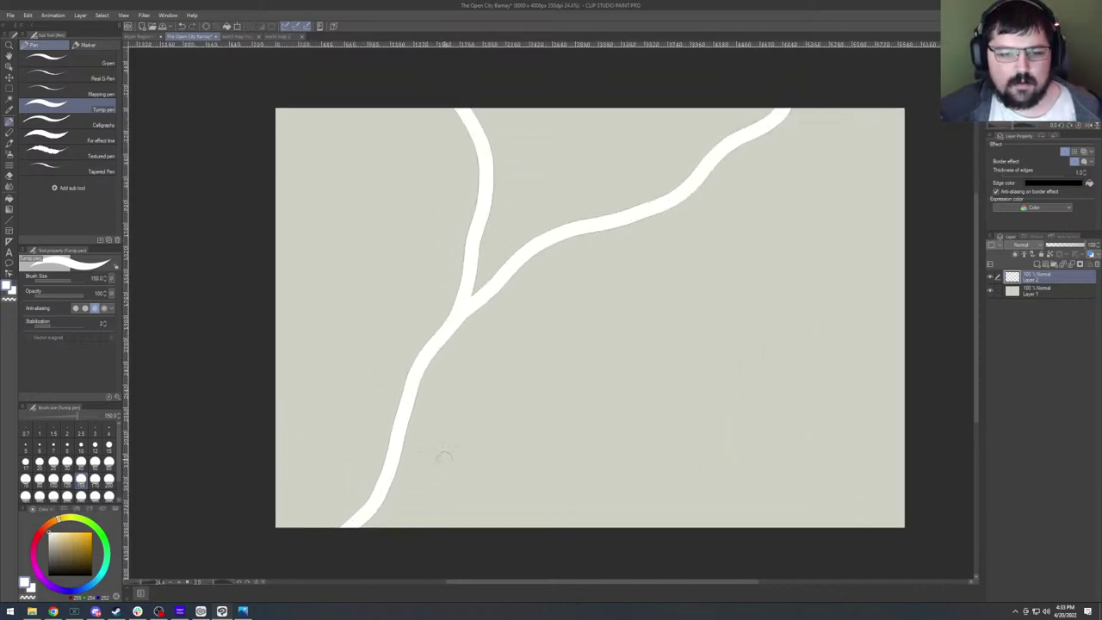
scroll(743, 334, "up", 1)
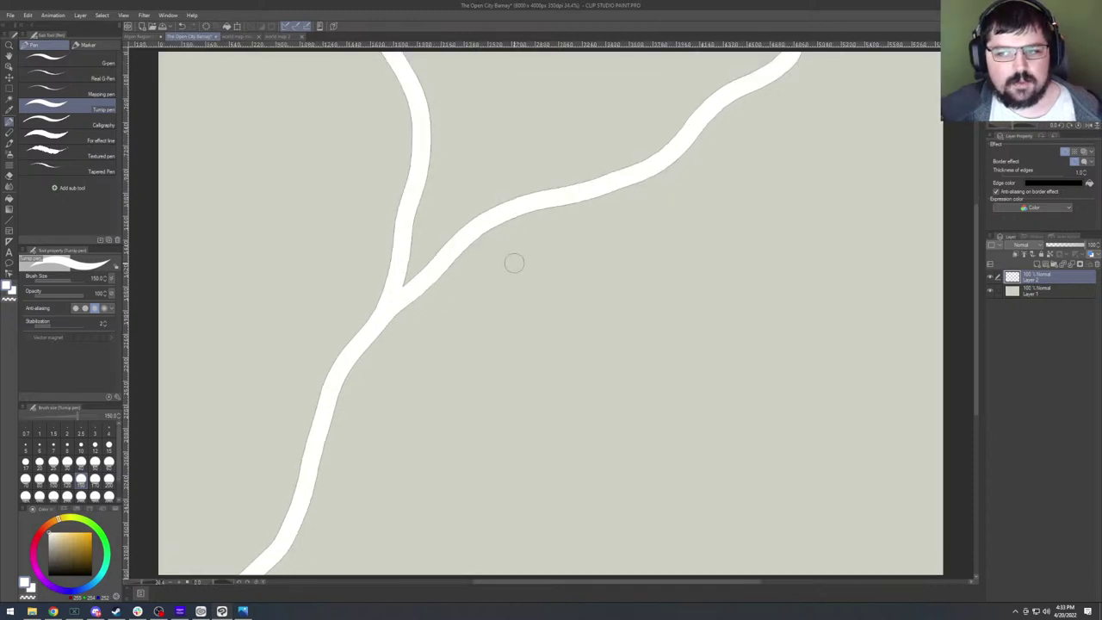
Add two layers above the river layer and set the topmost as a draft layer, ready for the G-pen.
key("ctrl+shift+n")
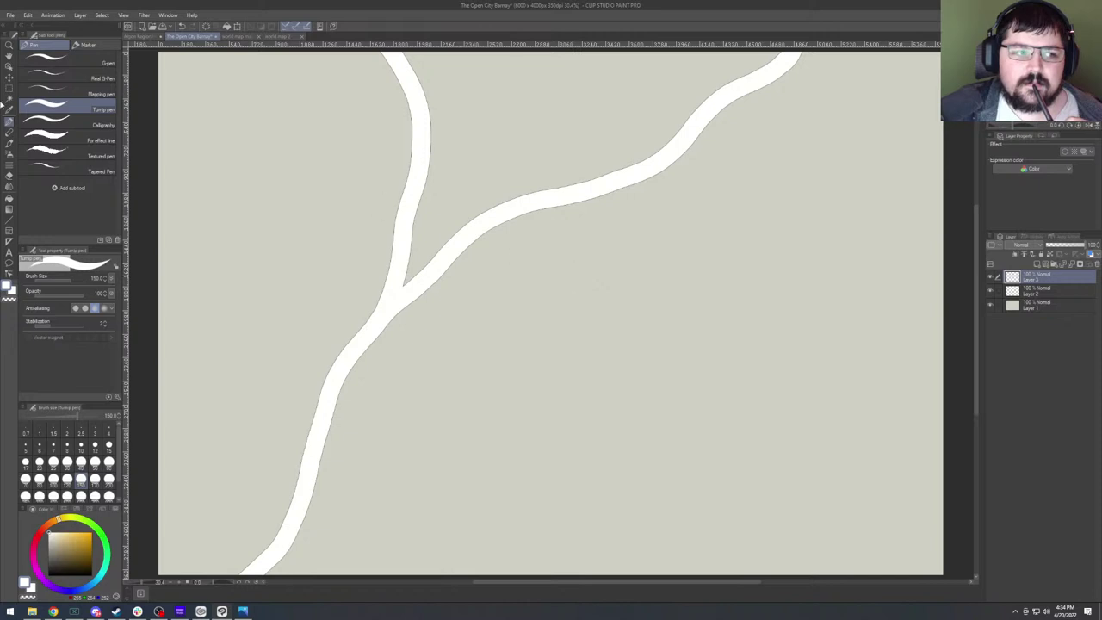
left_click(9, 222)
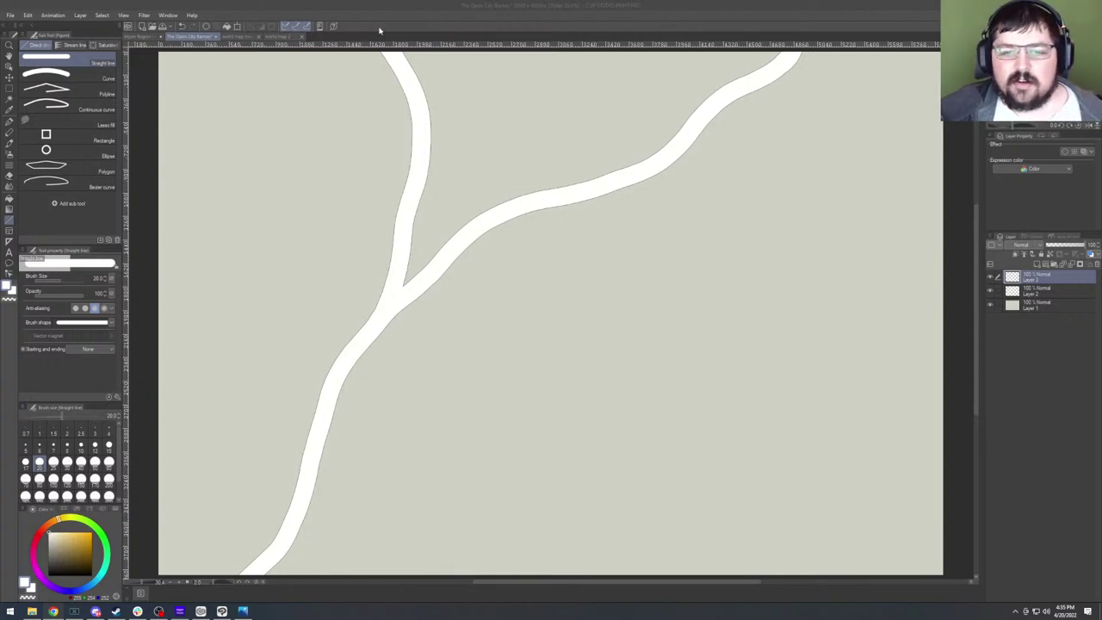
left_click(460, 17)
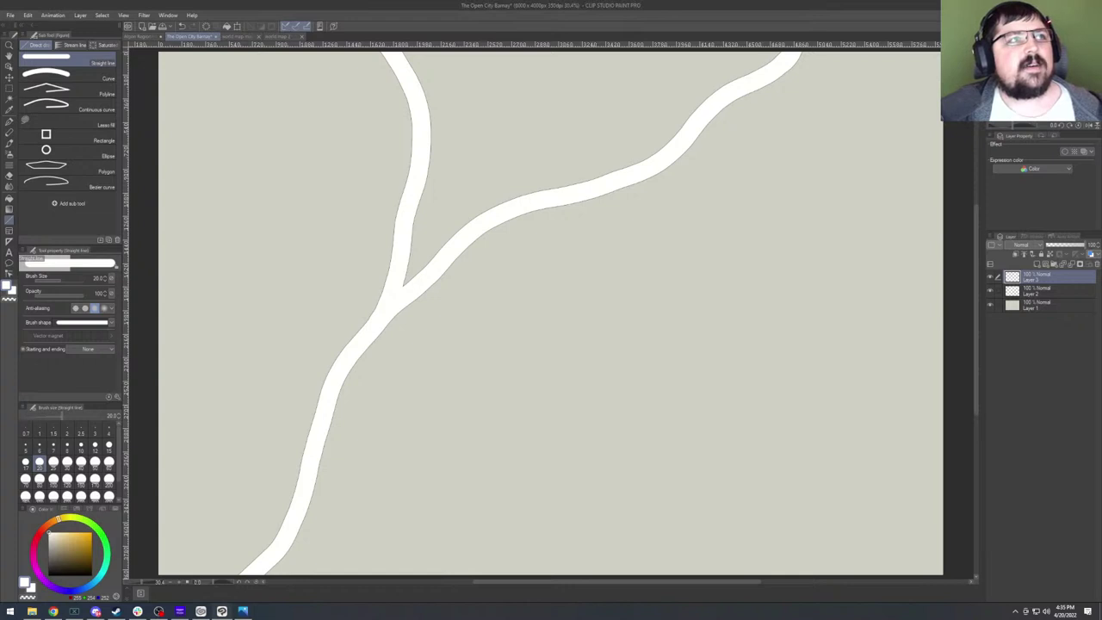
key("alt+Tab")
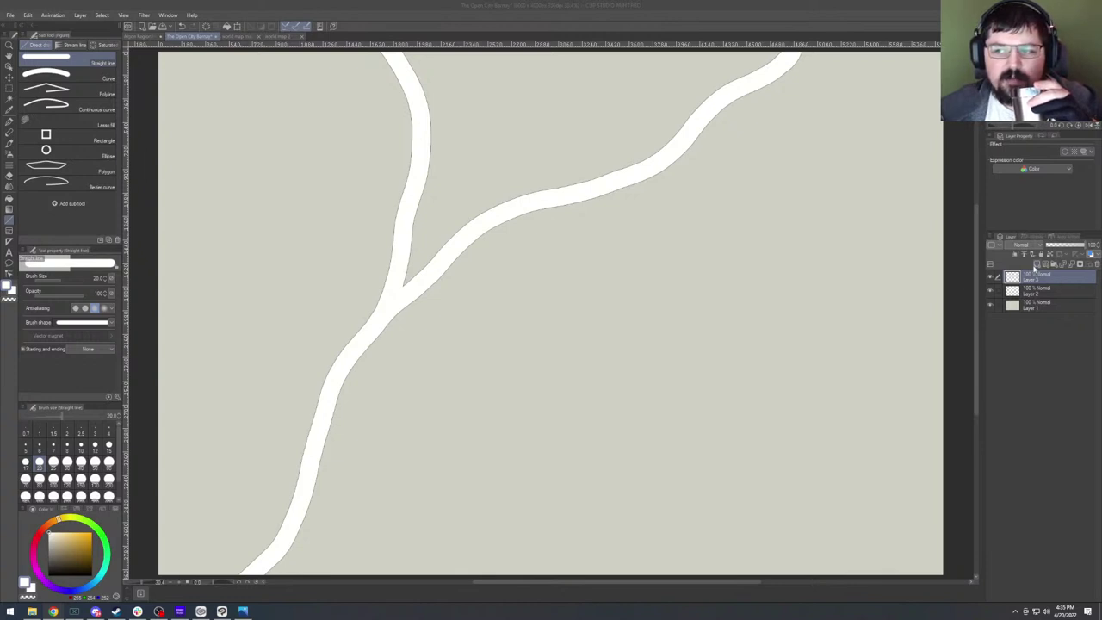
left_click(1036, 263)
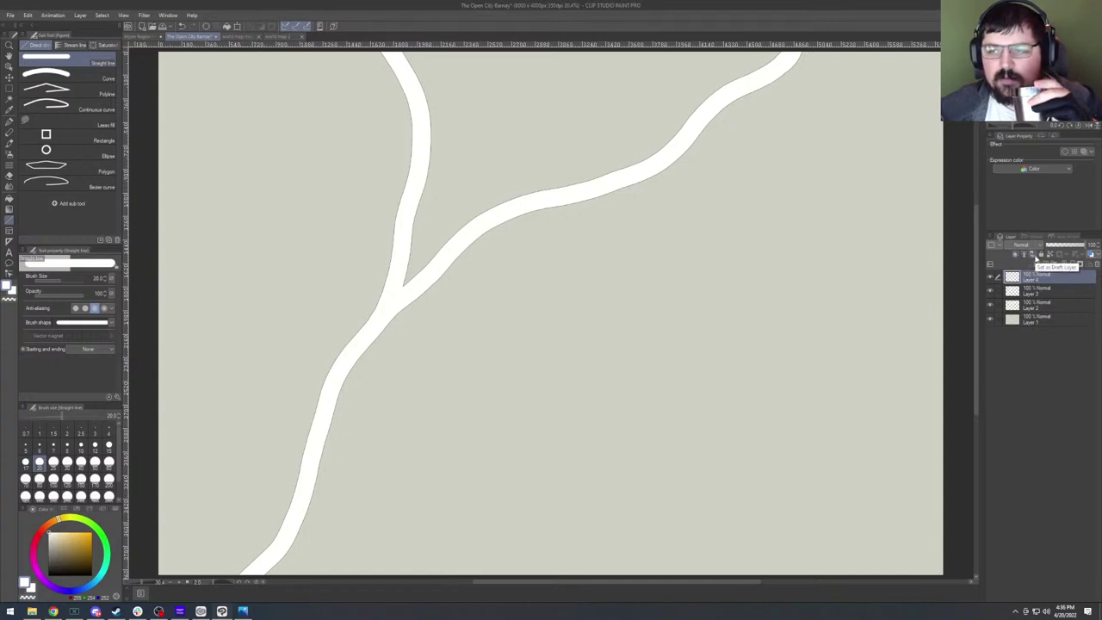
left_click(1035, 257)
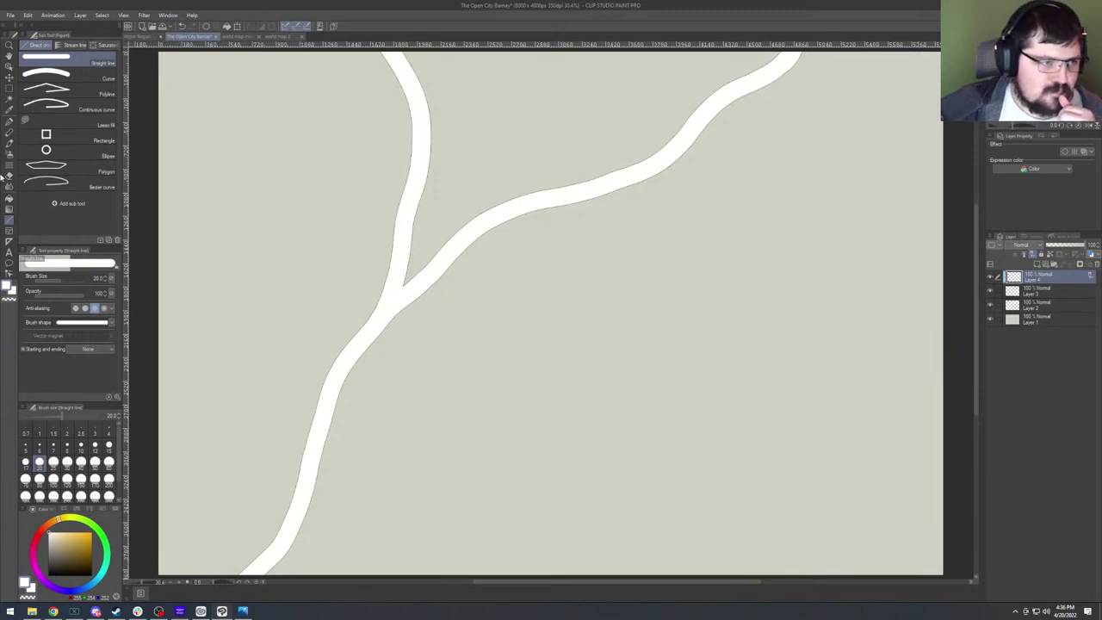
left_click(9, 122)
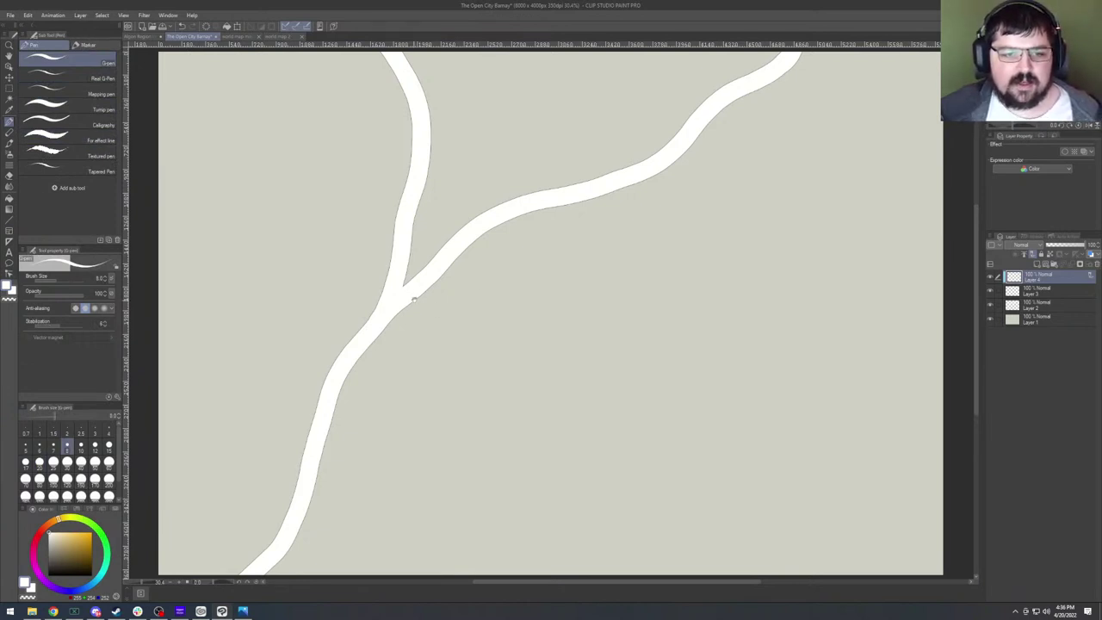
Examine where the rivers, roads and borders meet around Barnay on the Algon Region map in Photos.
left_click_drag(415, 293, 438, 314)
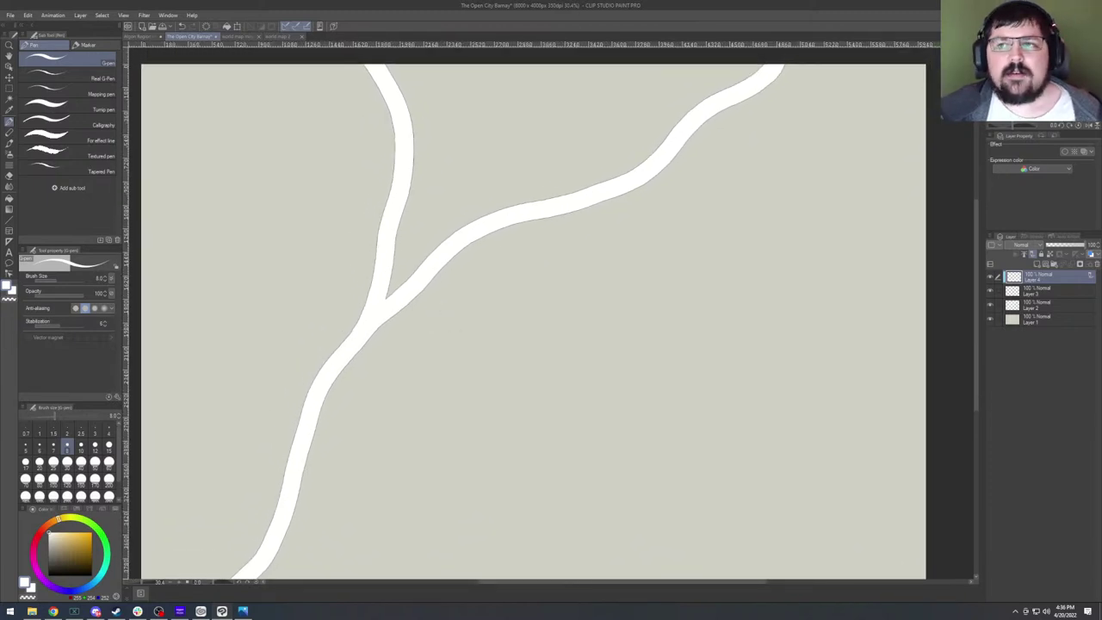
key("alt+Tab")
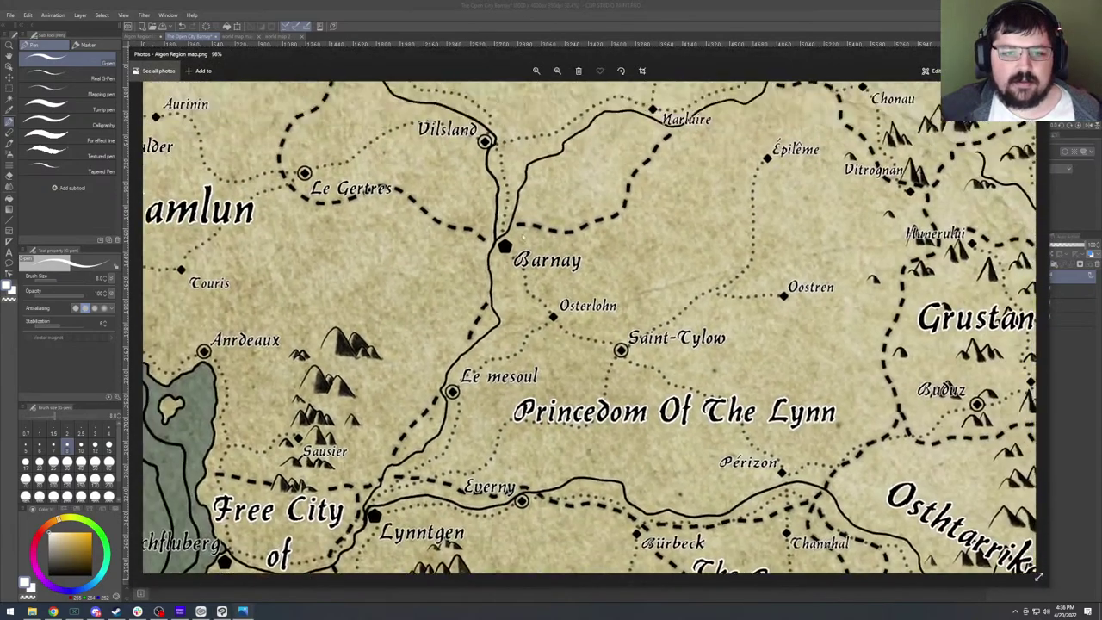
left_click_drag(522, 230, 499, 365)
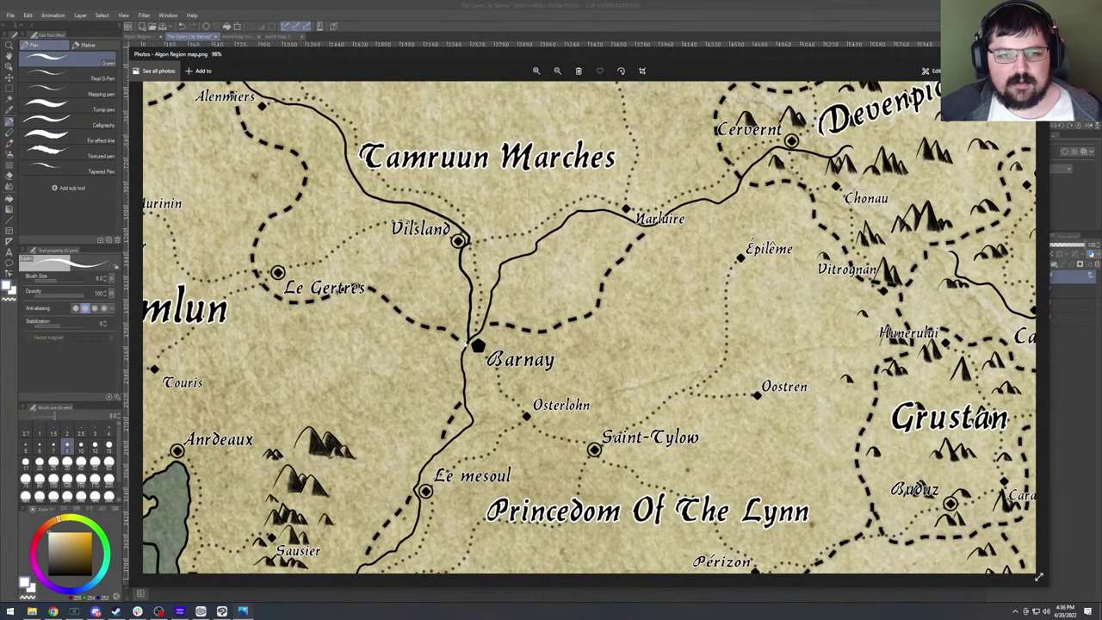
scroll(523, 284, "down", 3)
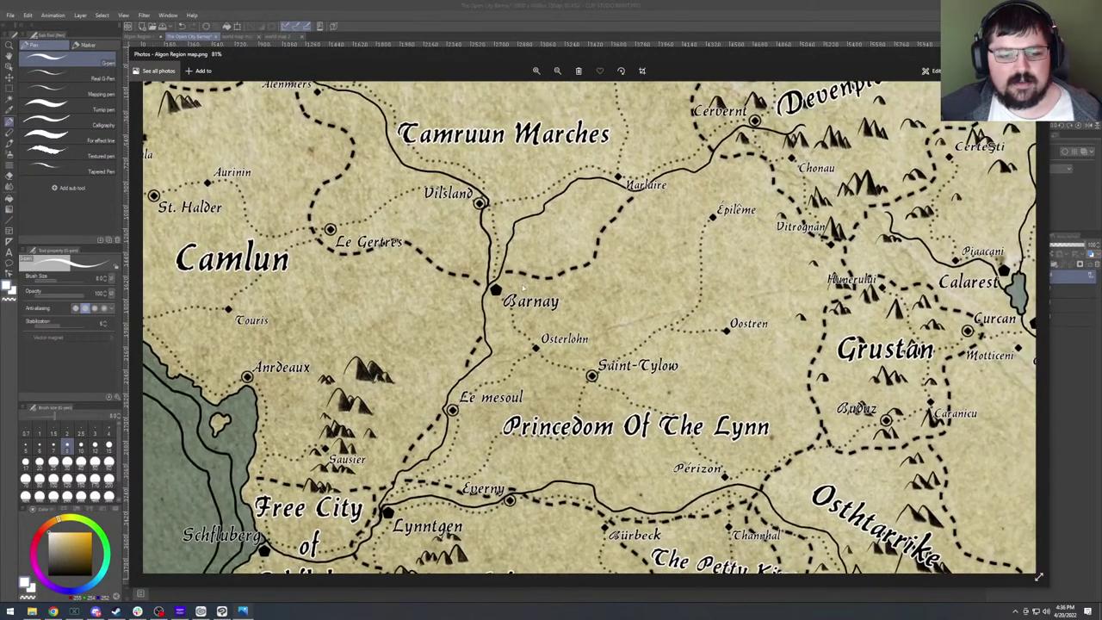
Review the roads and rivers around Barnay and the land east of it on the Algon Region map, and return to the city map.
scroll(590, 327, "down", 1)
scroll(590, 328, "up", 1)
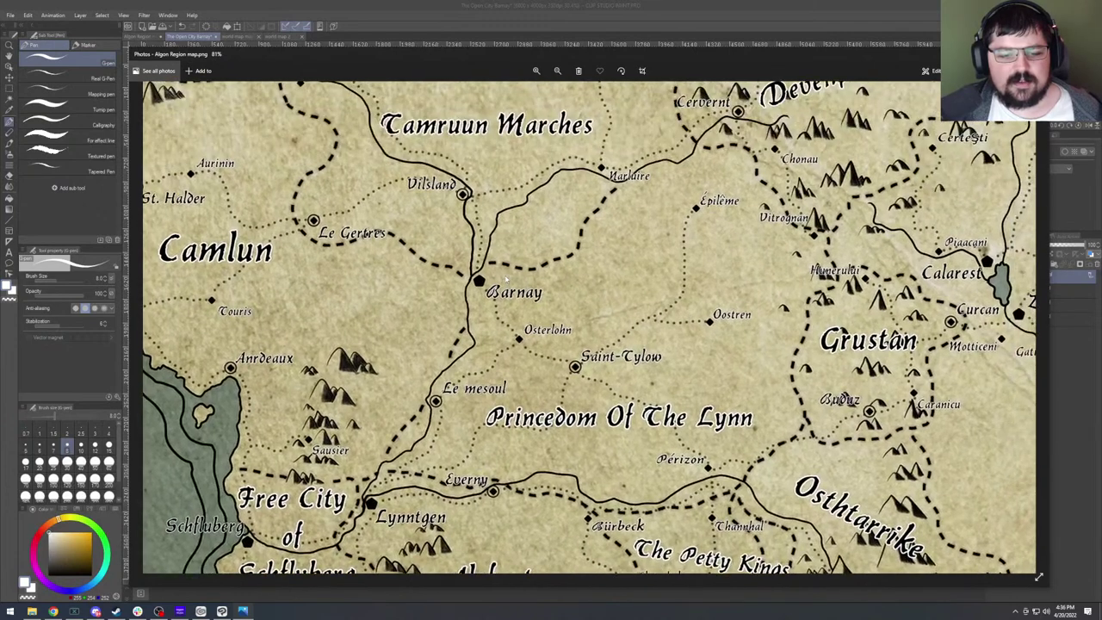
scroll(470, 292, "up", 1)
scroll(470, 293, "right", 1)
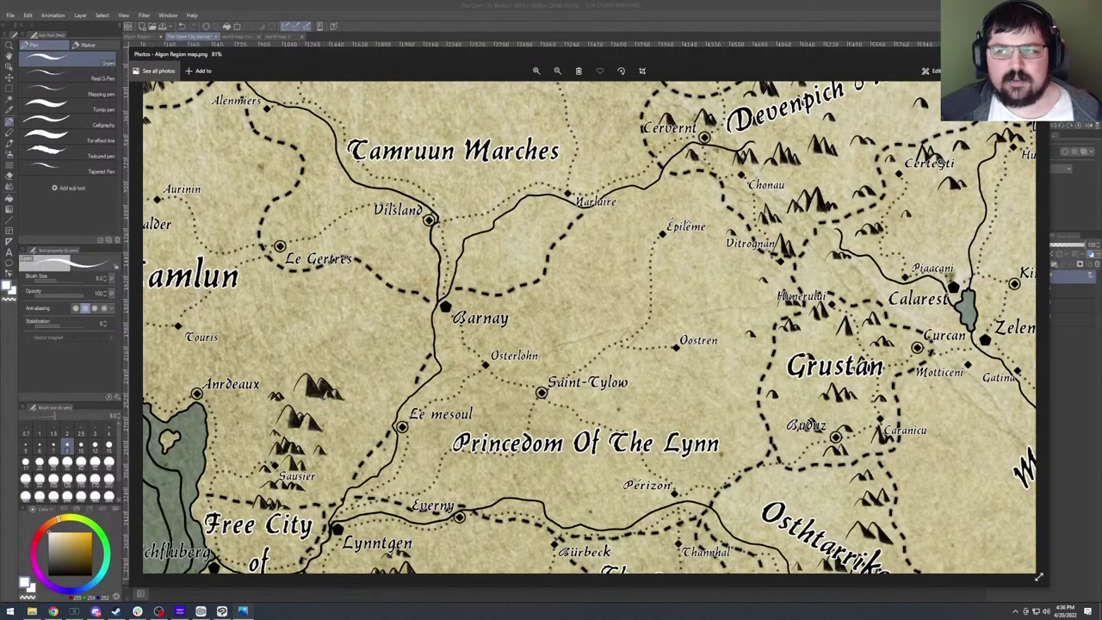
key("Escape")
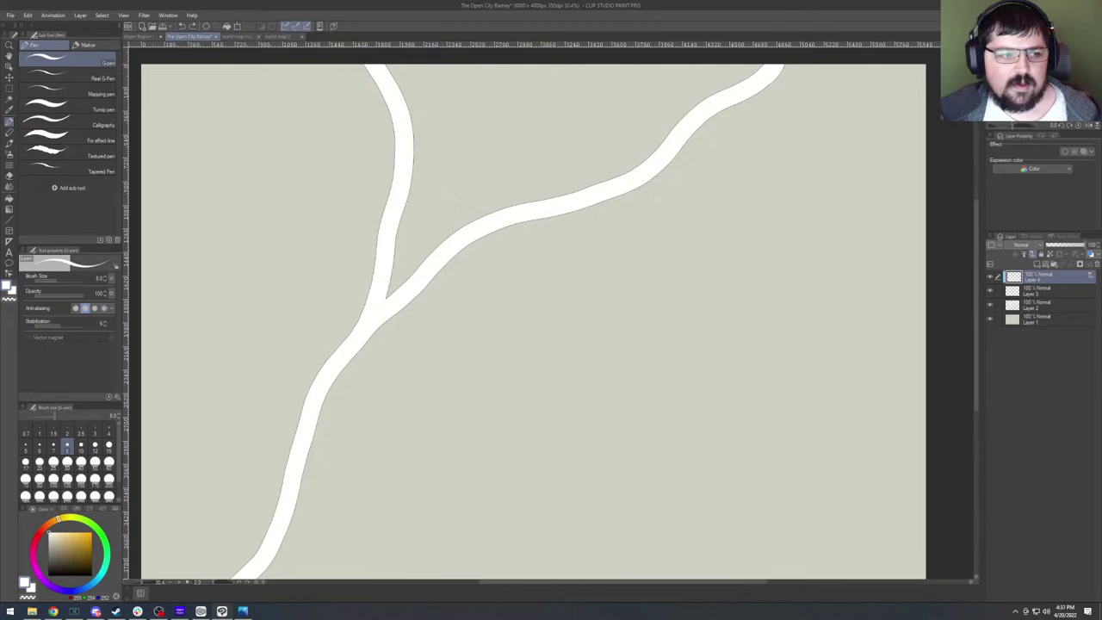
Sketch the inner city boundary in black around the river fork, with an irregular southern edge ending at the main river.
left_click(69, 549)
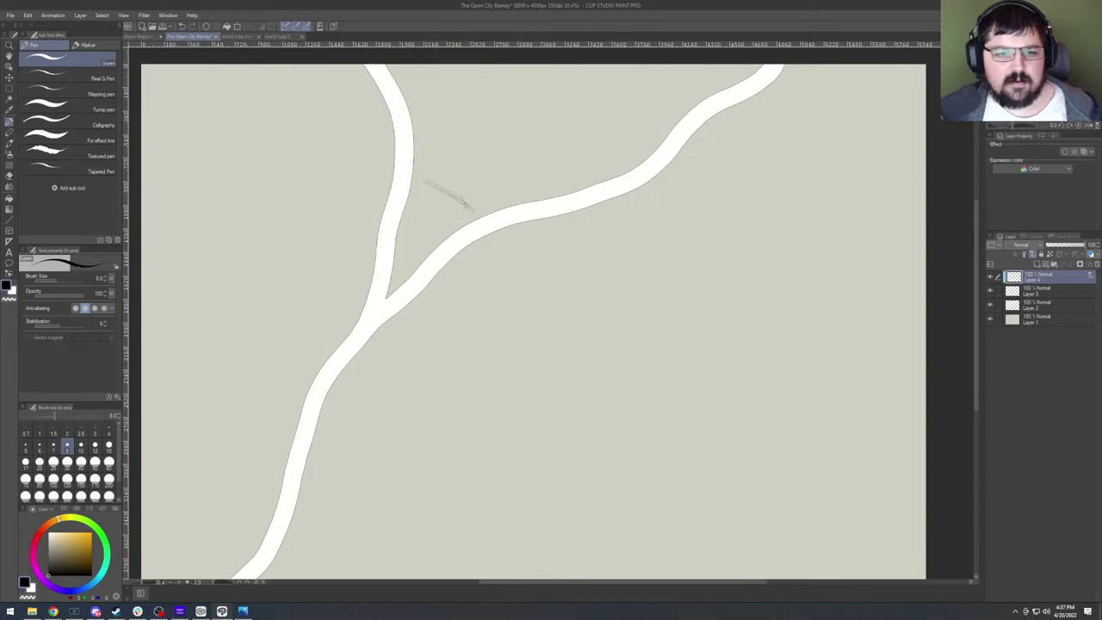
left_click_drag(466, 205, 445, 186)
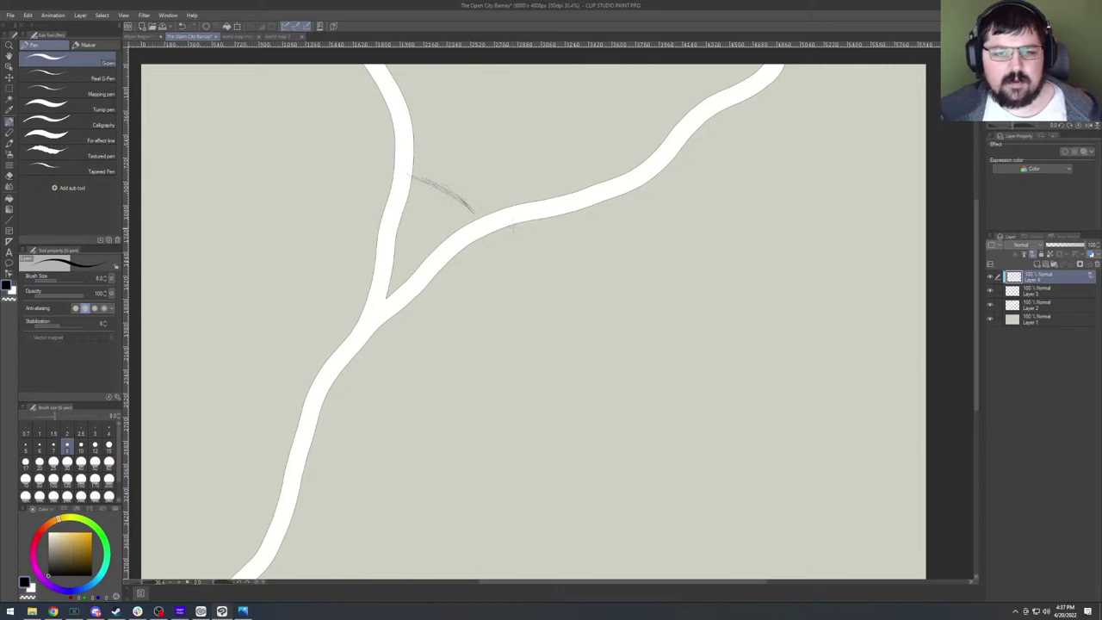
left_click_drag(515, 229, 547, 301)
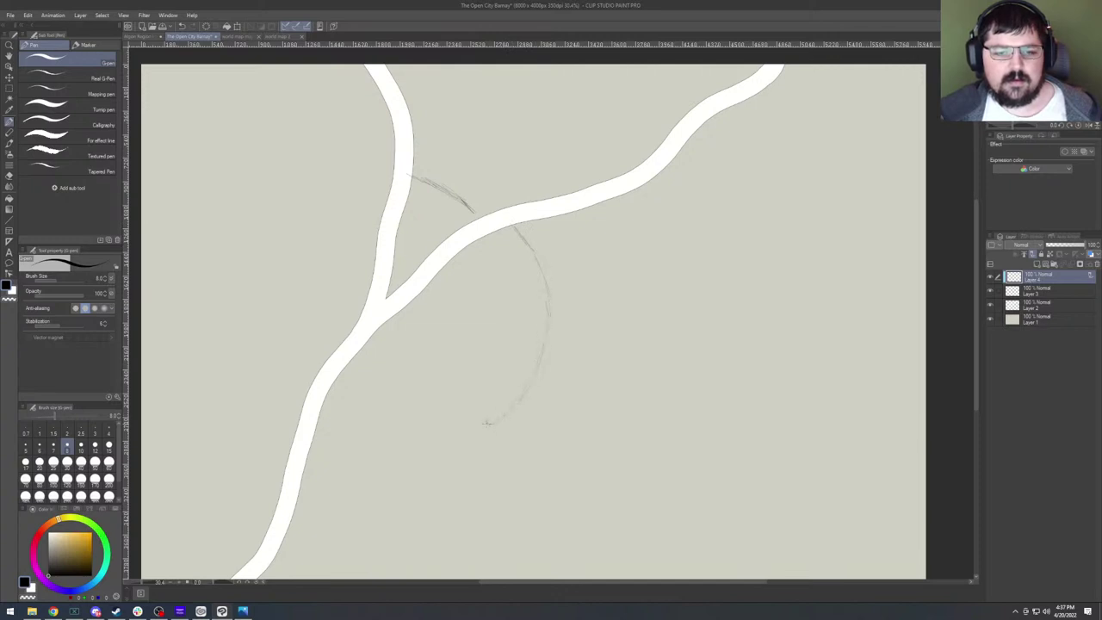
mouse_move(486, 422)
left_mouse_down()
mouse_move(447, 412)
mouse_move(425, 376)
mouse_move(392, 375)
mouse_move(361, 347)
left_mouse_up()
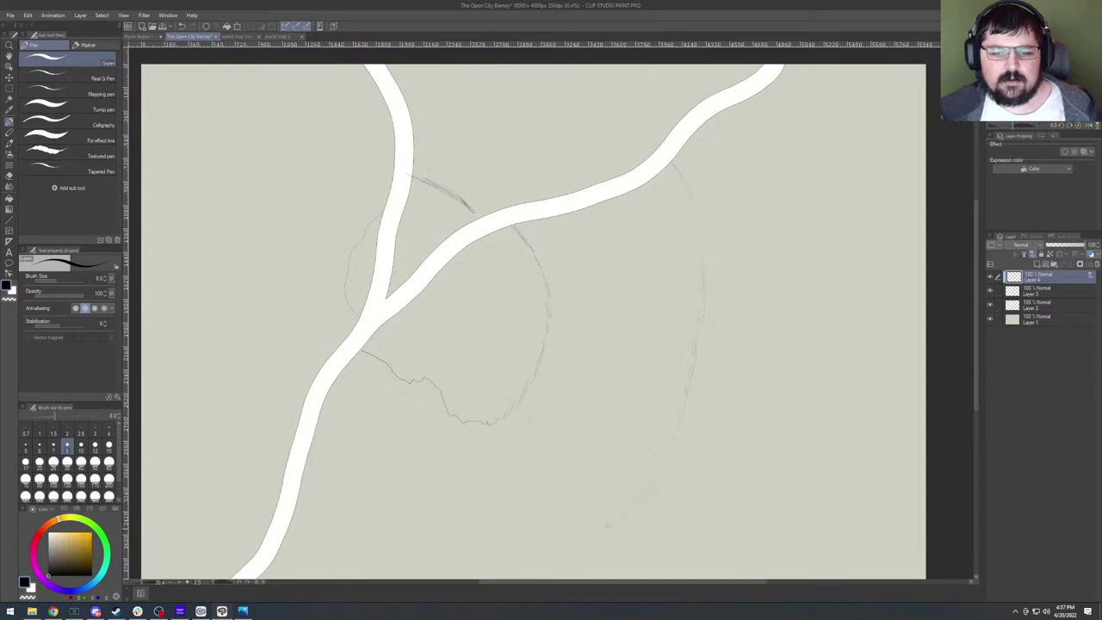
Try a wide outer boundary reaching the main river near the canvas's lower edge, and undo it.
left_click_drag(377, 541, 292, 510)
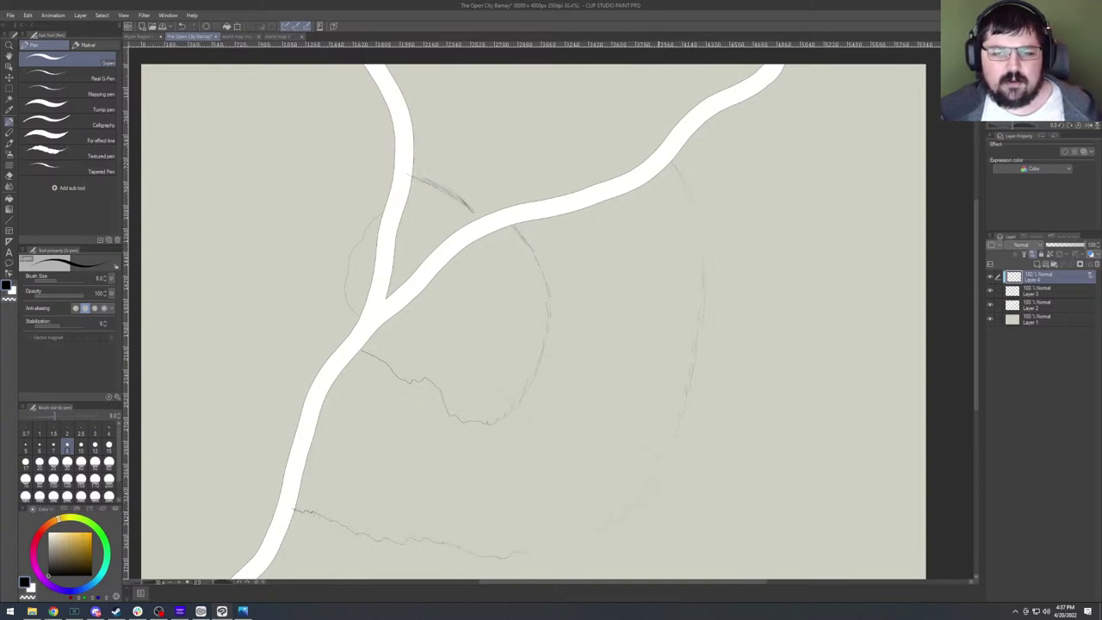
scroll(645, 233, "down", 1)
scroll(645, 239, "up", 1)
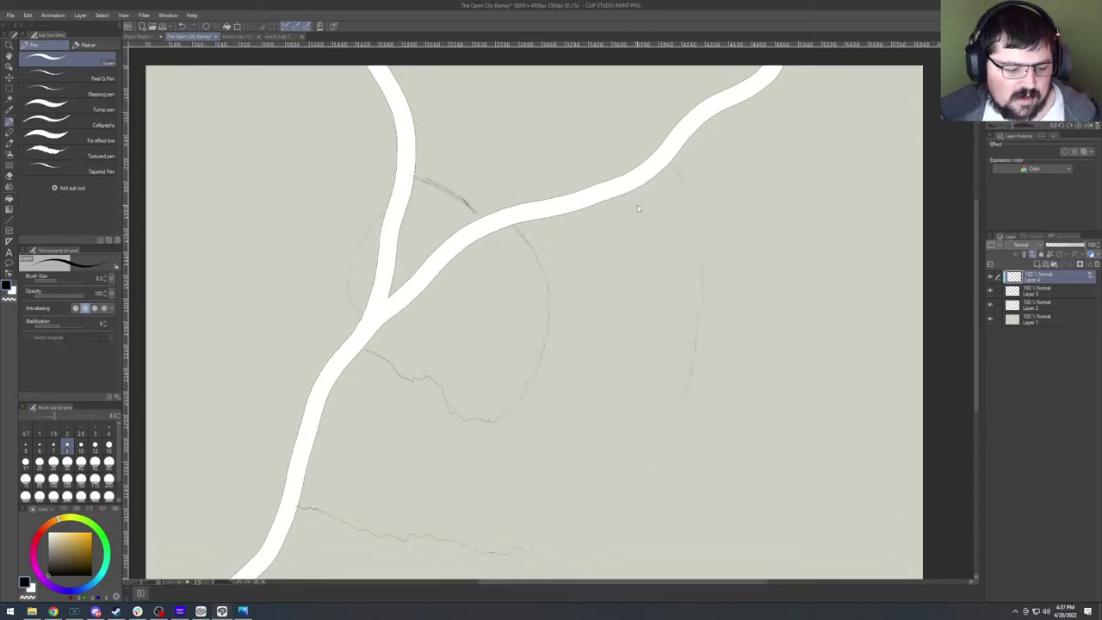
key("ctrl+z")
key("ctrl+z")
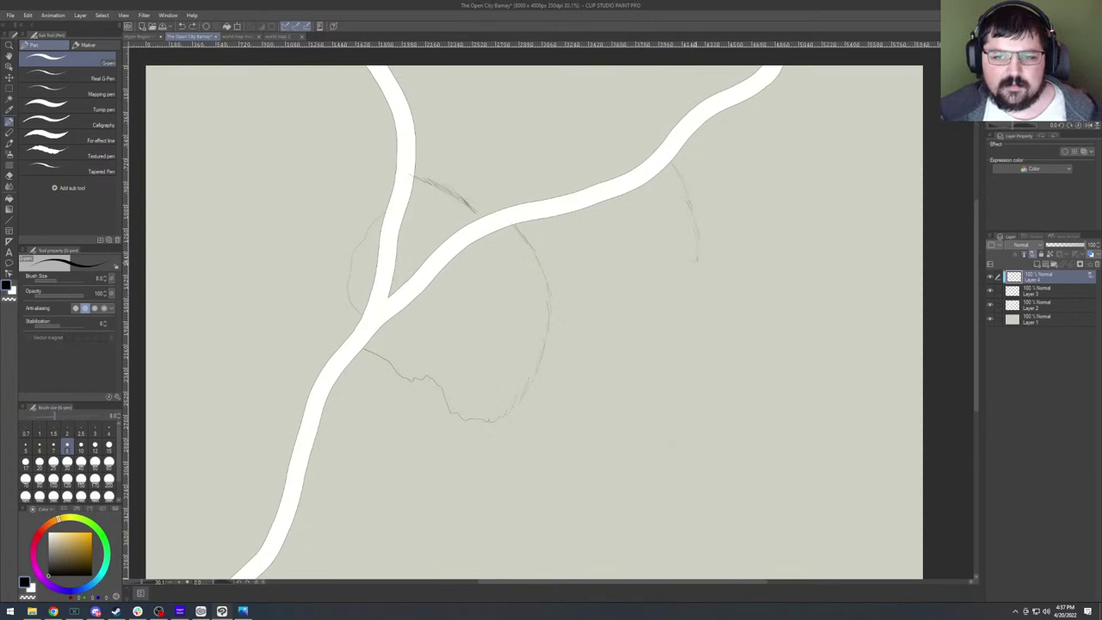
Sketch a tighter outer boundary curving southwest to the river just below the inner one, and mark two small ovals north of the eastern river.
left_click_drag(688, 316, 628, 435)
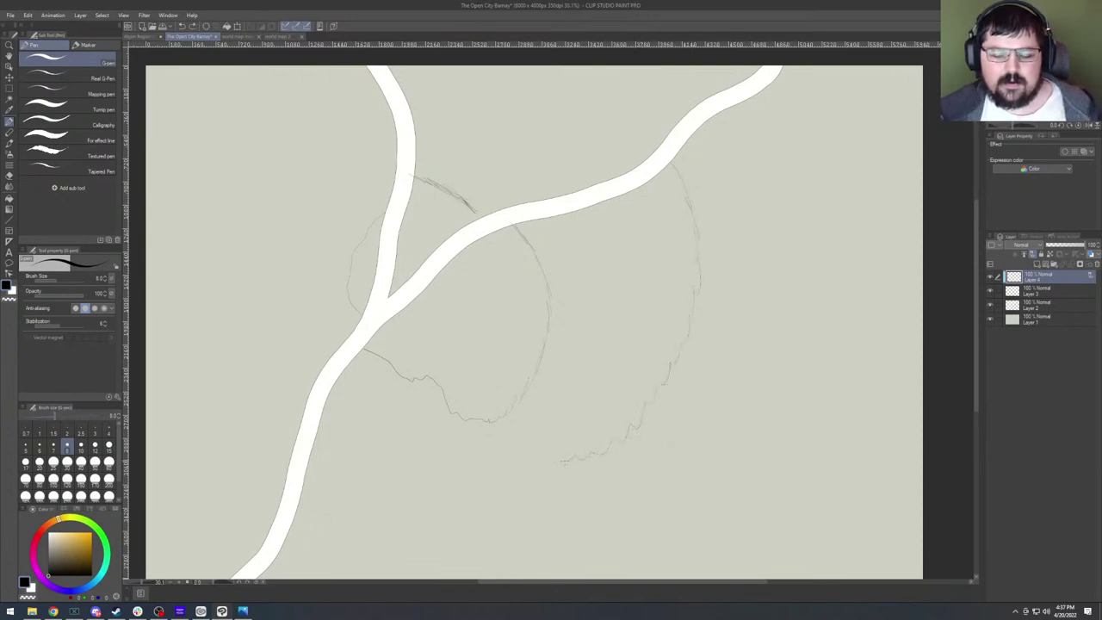
mouse_move(561, 462)
left_mouse_down()
mouse_move(515, 466)
mouse_move(479, 451)
mouse_move(349, 368)
left_mouse_up()
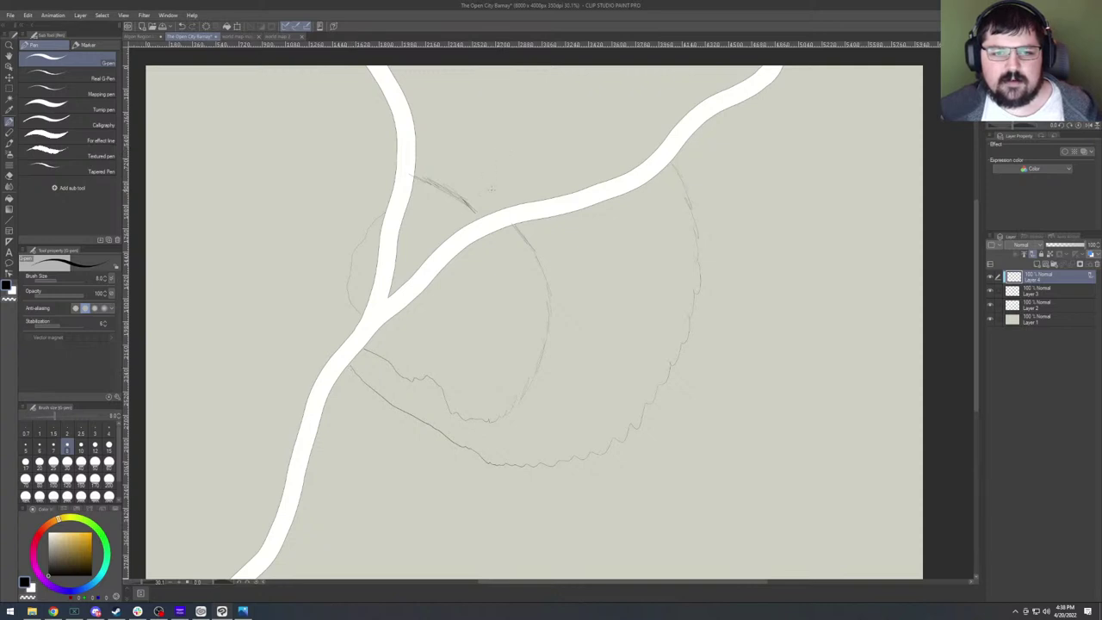
mouse_move(487, 172)
left_mouse_down()
mouse_move(482, 195)
mouse_move(505, 197)
left_mouse_up()
left_click_drag(590, 146, 592, 176)
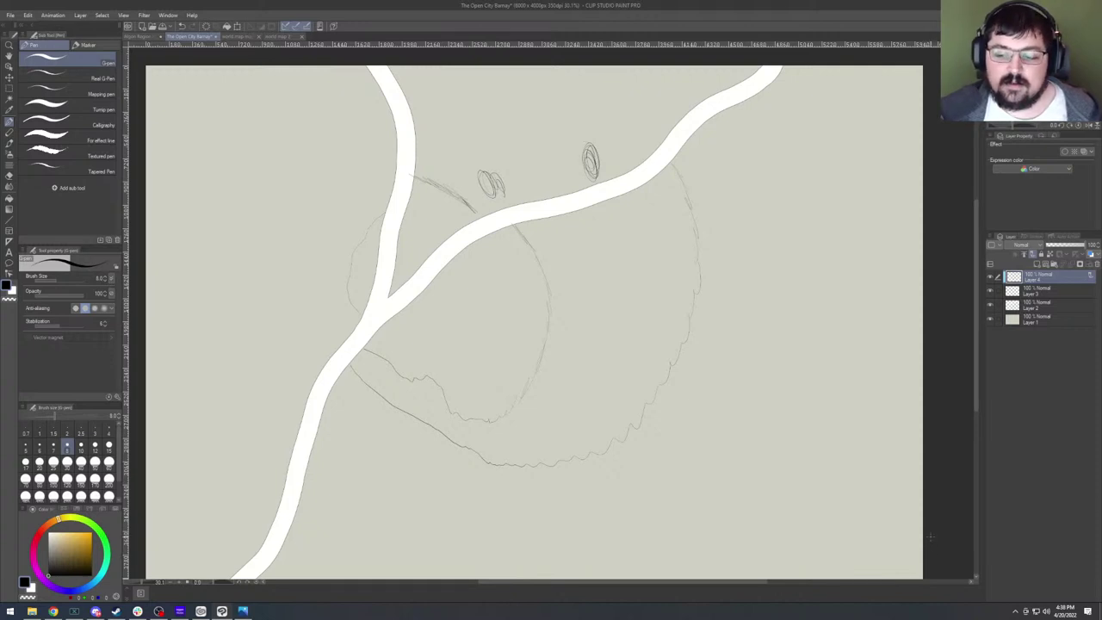
Sketch winding roads into the city from the canvas's north, southeast, south and west edges, with the northern and southeastern roads joined across the river.
scroll(930, 549, "down", 2)
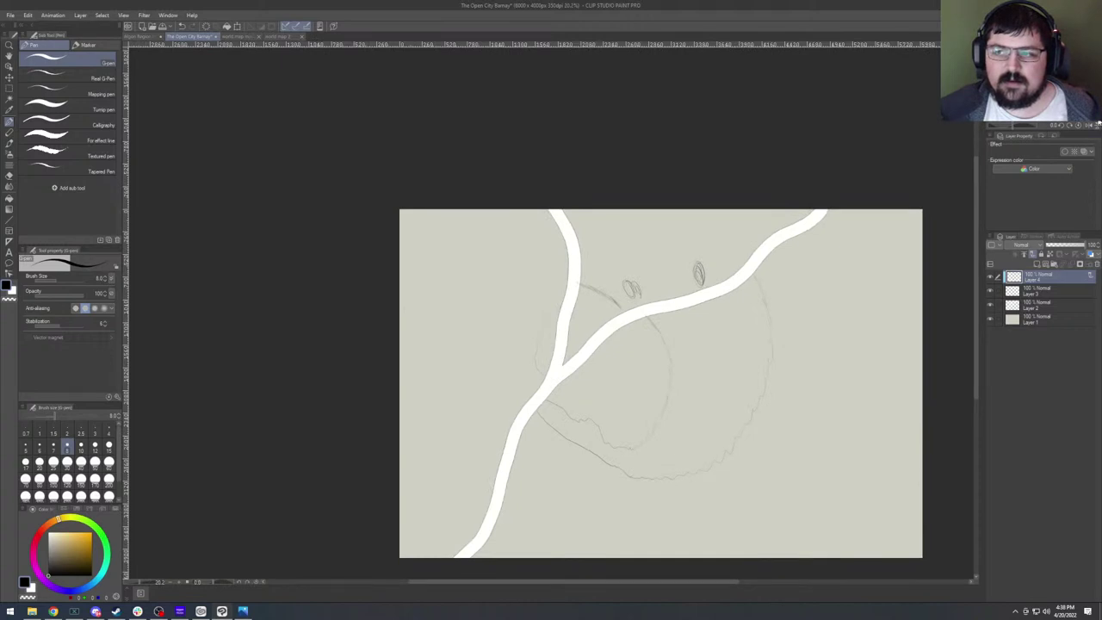
left_click(1072, 128)
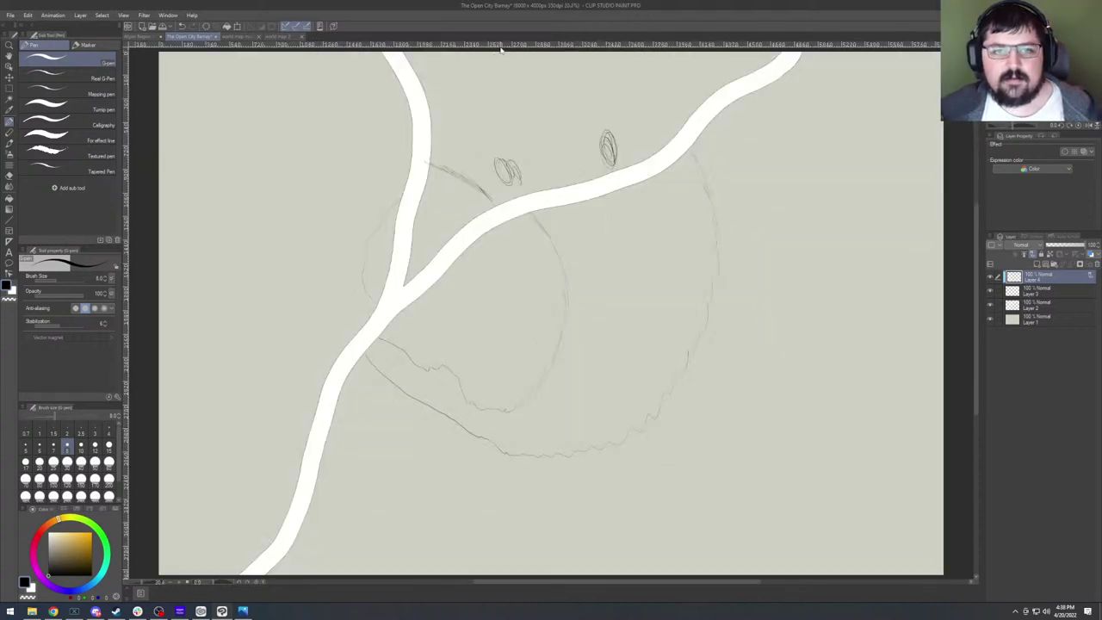
mouse_move(503, 52)
left_mouse_down()
mouse_move(487, 165)
mouse_move(465, 190)
left_mouse_up()
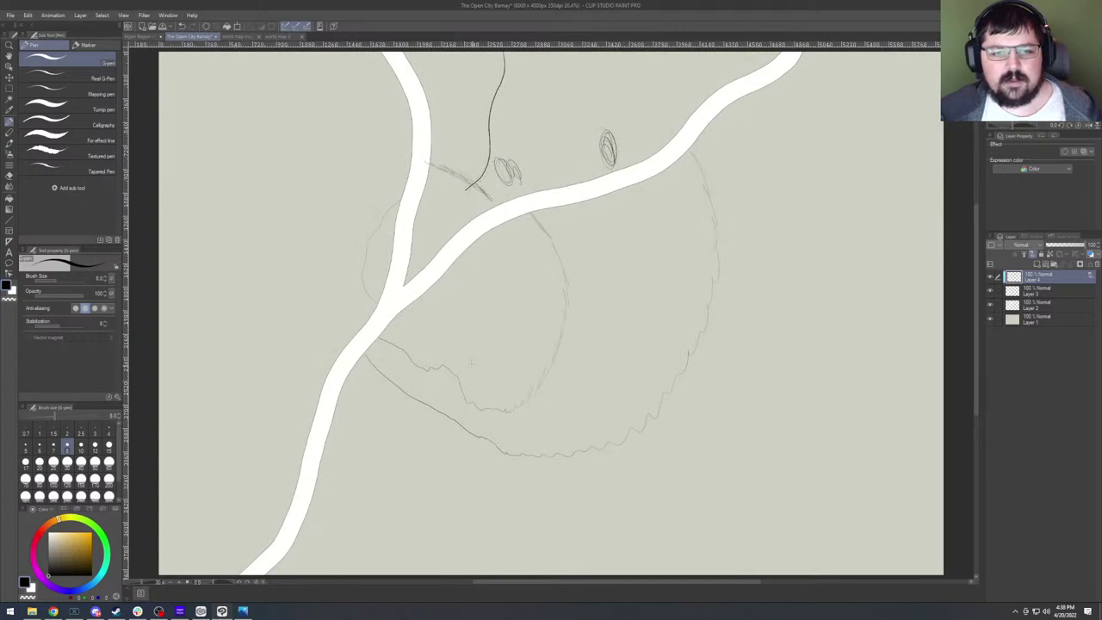
mouse_move(943, 552)
left_mouse_down()
mouse_move(826, 500)
mouse_move(721, 425)
mouse_move(479, 326)
mouse_move(432, 256)
mouse_move(430, 235)
mouse_move(457, 198)
left_mouse_up()
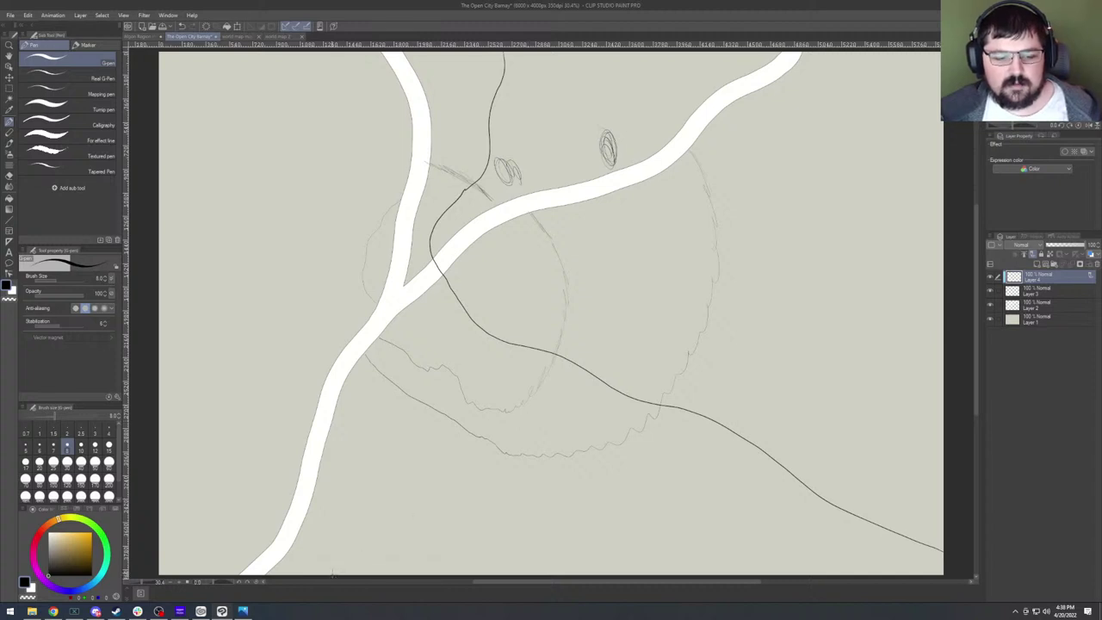
mouse_move(333, 573)
left_mouse_down()
mouse_move(350, 454)
mouse_move(453, 298)
left_mouse_up()
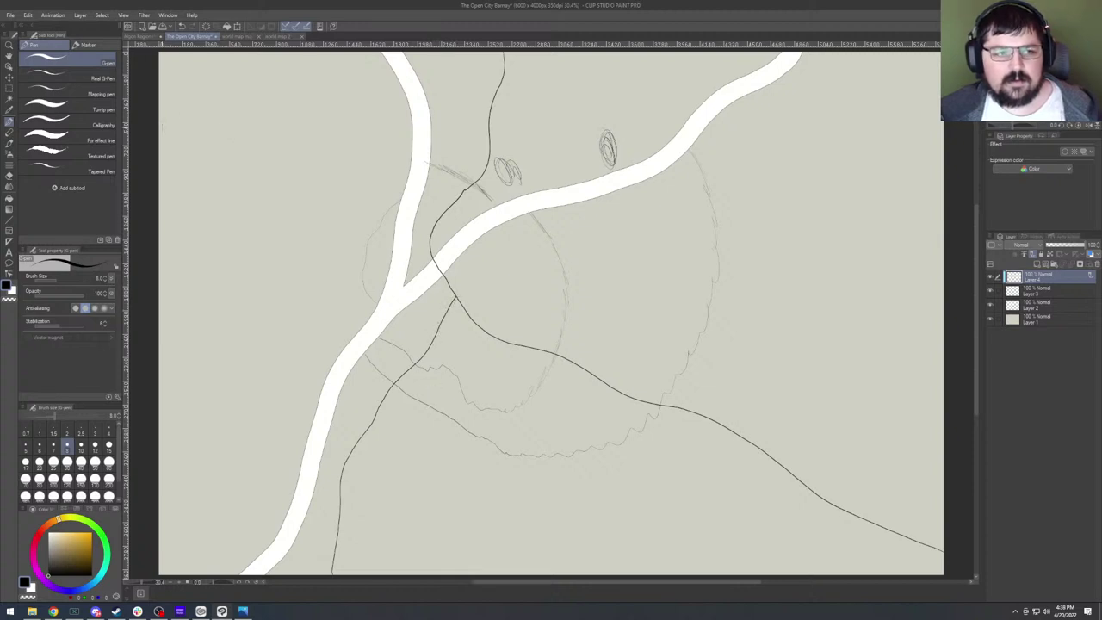
mouse_move(158, 134)
left_mouse_down()
mouse_move(296, 169)
mouse_move(335, 224)
mouse_move(379, 256)
left_mouse_up()
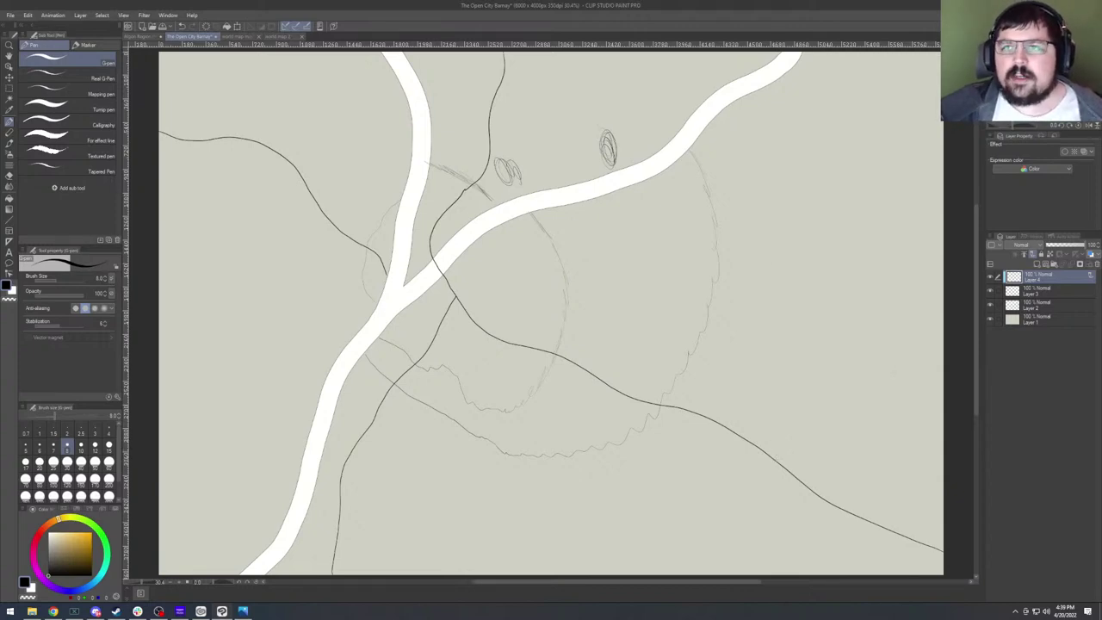
Check the Algon Region map again and sketch two curved lines from the canvas's eastern side to the outer city boundary.
key("alt+Tab")
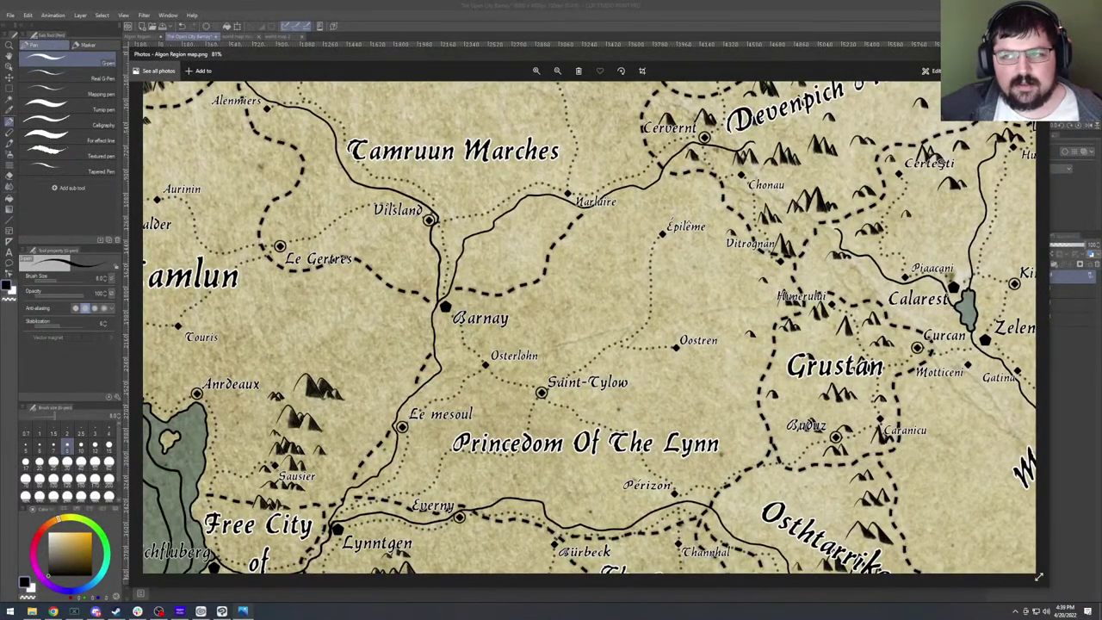
left_click(1038, 577)
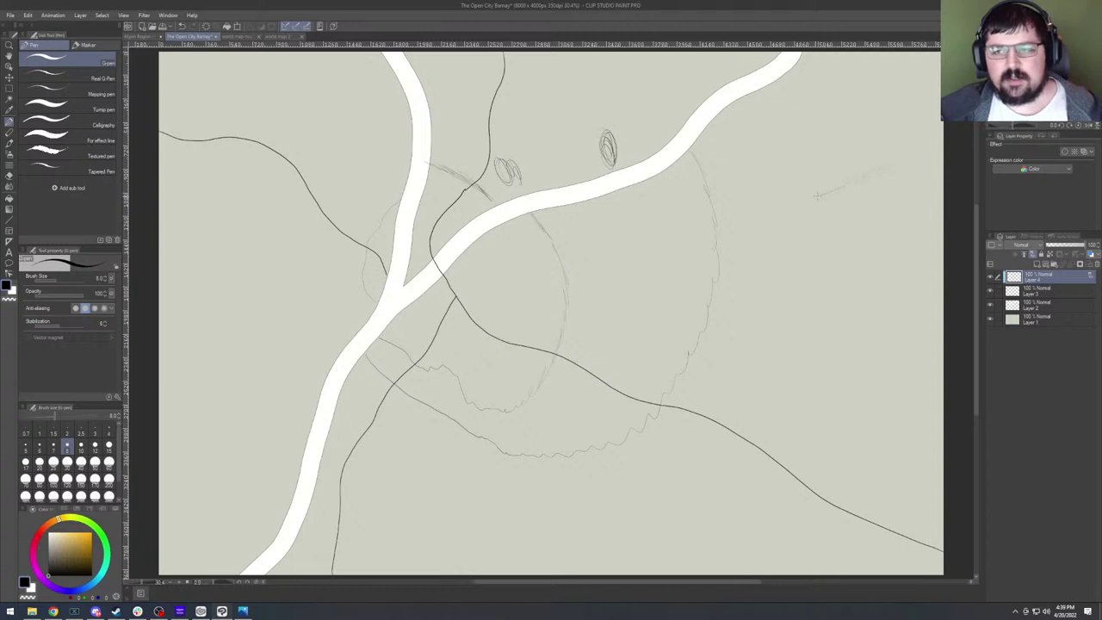
left_click_drag(816, 197, 706, 206)
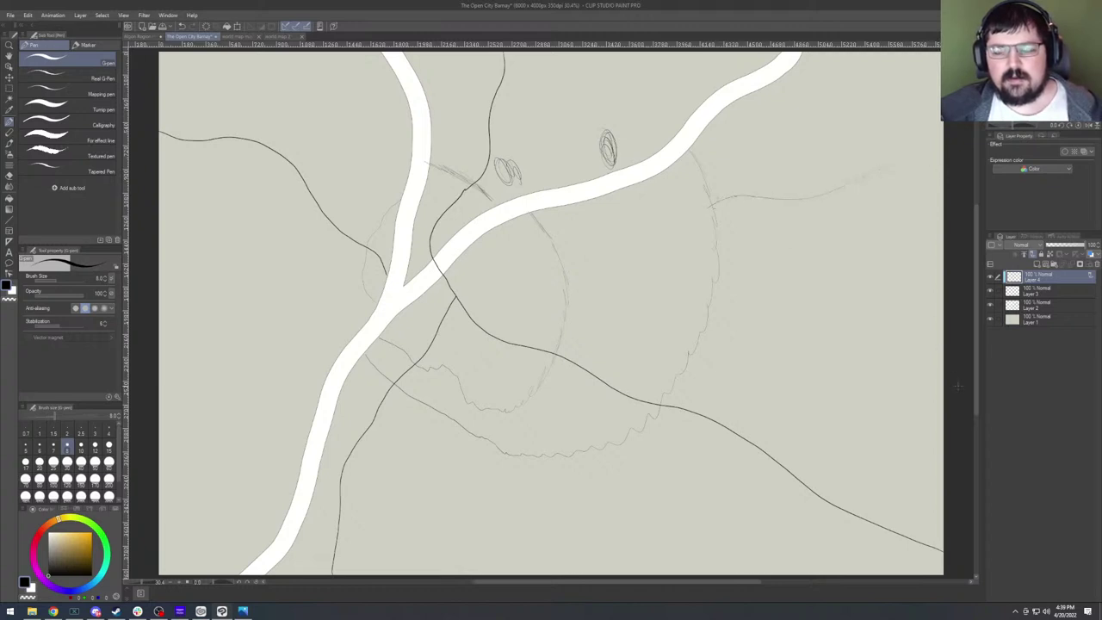
mouse_move(958, 387)
left_mouse_down()
mouse_move(862, 353)
mouse_move(820, 324)
mouse_move(801, 260)
mouse_move(784, 247)
mouse_move(703, 236)
left_mouse_up()
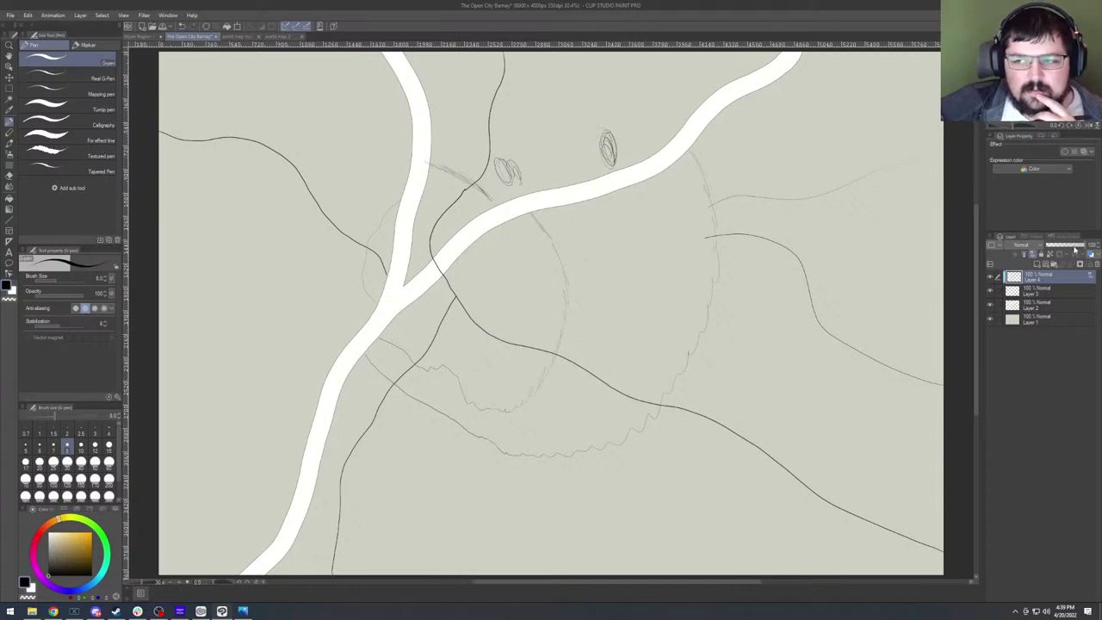
Lower the draft layer's opacity to 23% and select the layer directly beneath it with an off-white drawing colour.
left_click_drag(1073, 248, 1050, 253)
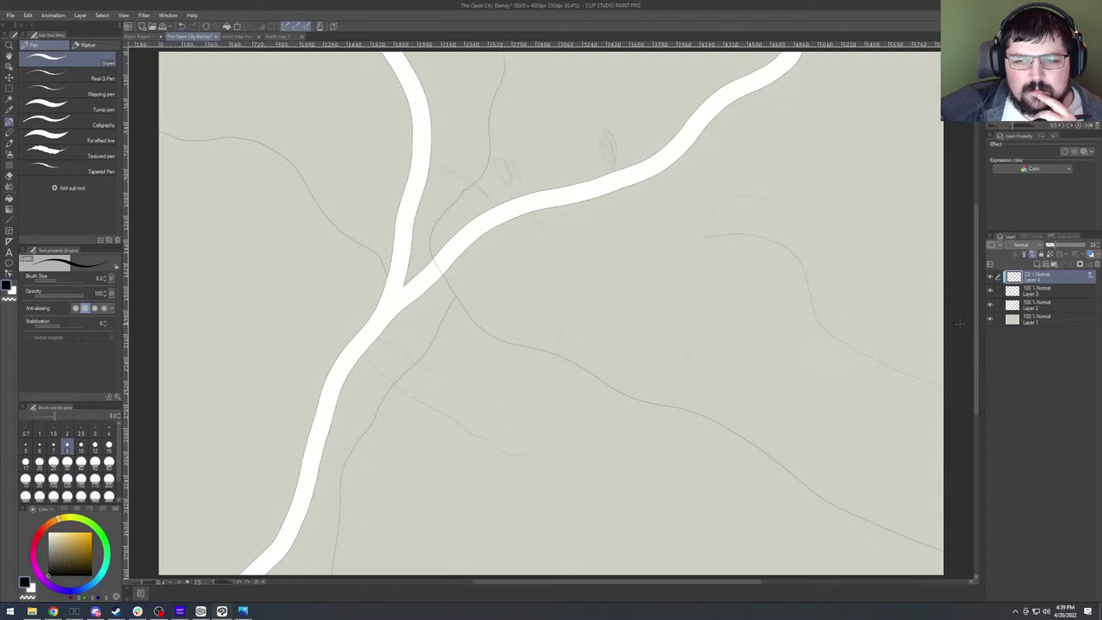
left_click(1053, 293)
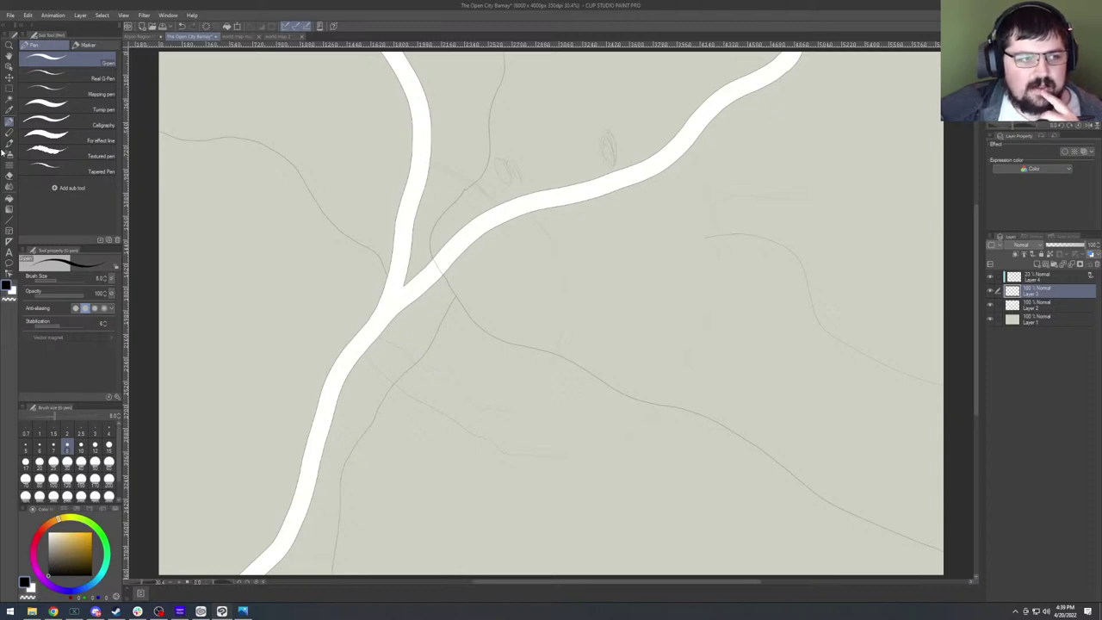
key("x")
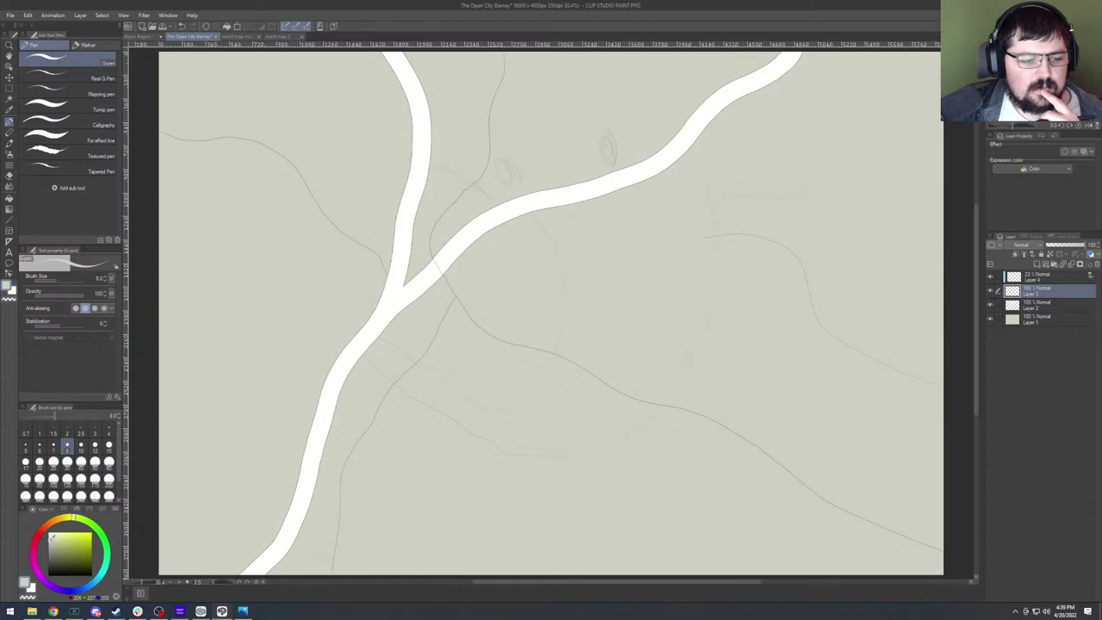
left_click_drag(51, 535, 49, 533)
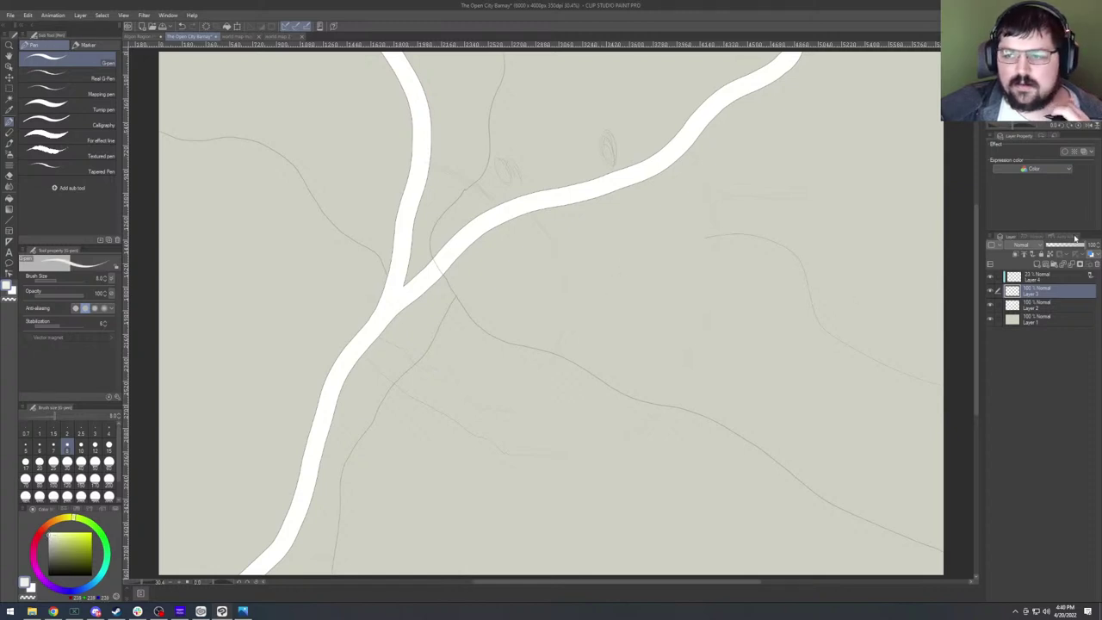
Give the layer beneath the draft a black border effect with an edge thickness of 1.0.
left_click(1068, 152)
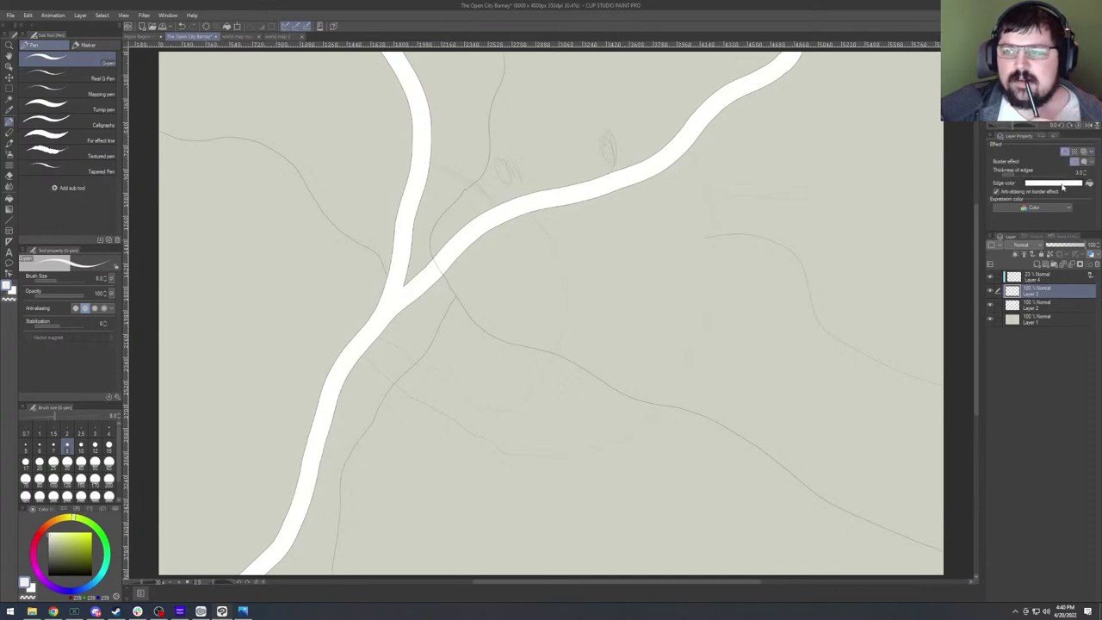
left_click(1063, 187)
left_click(325, 200)
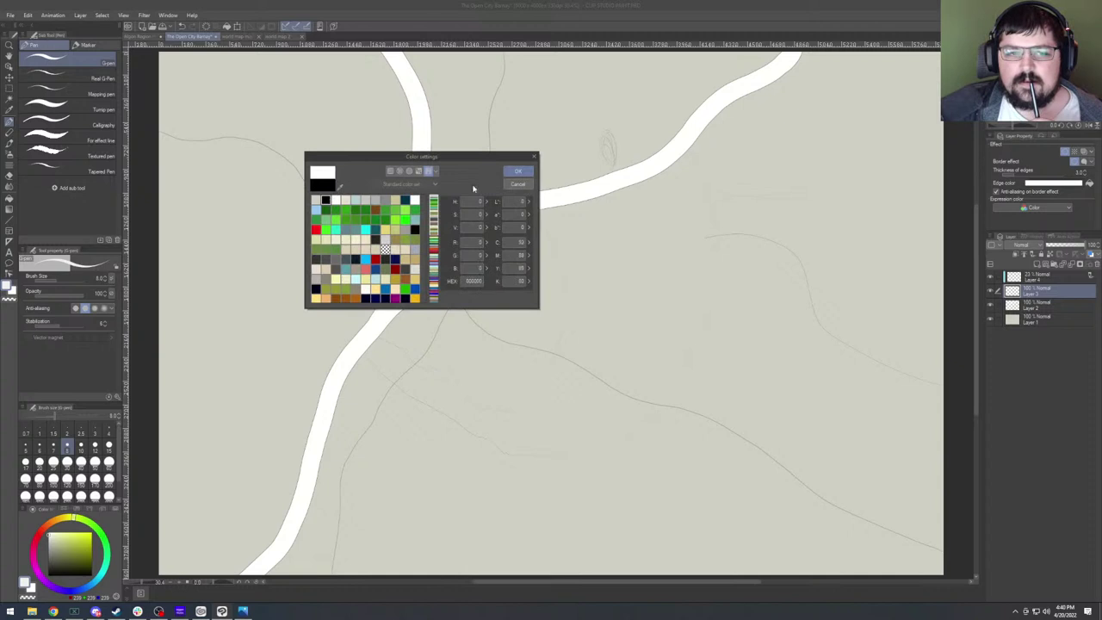
left_click(518, 172)
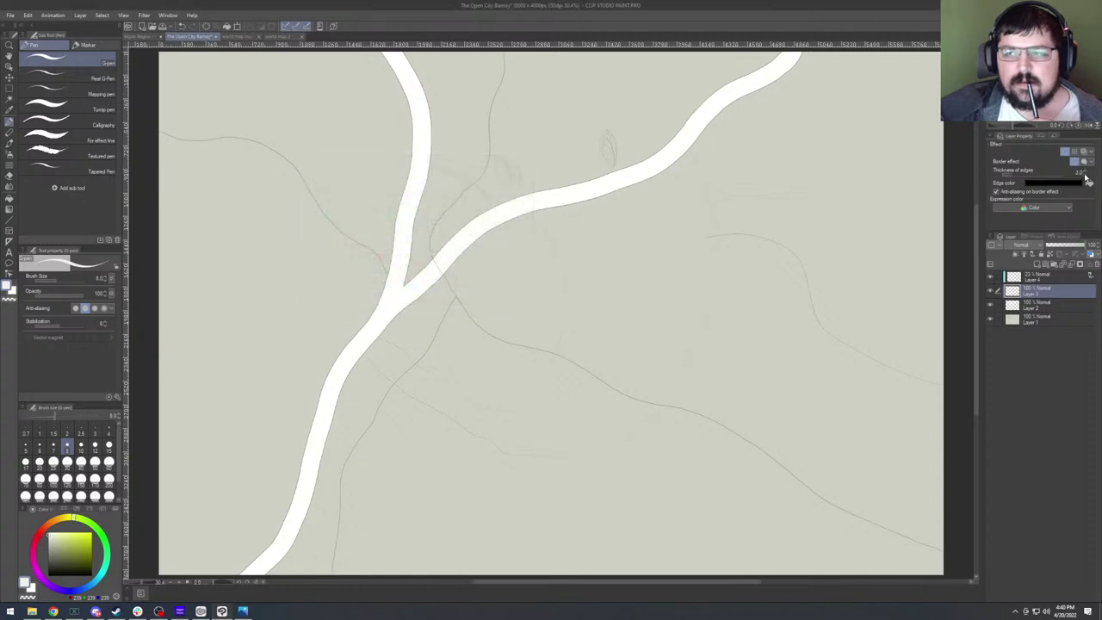
left_click(1086, 178)
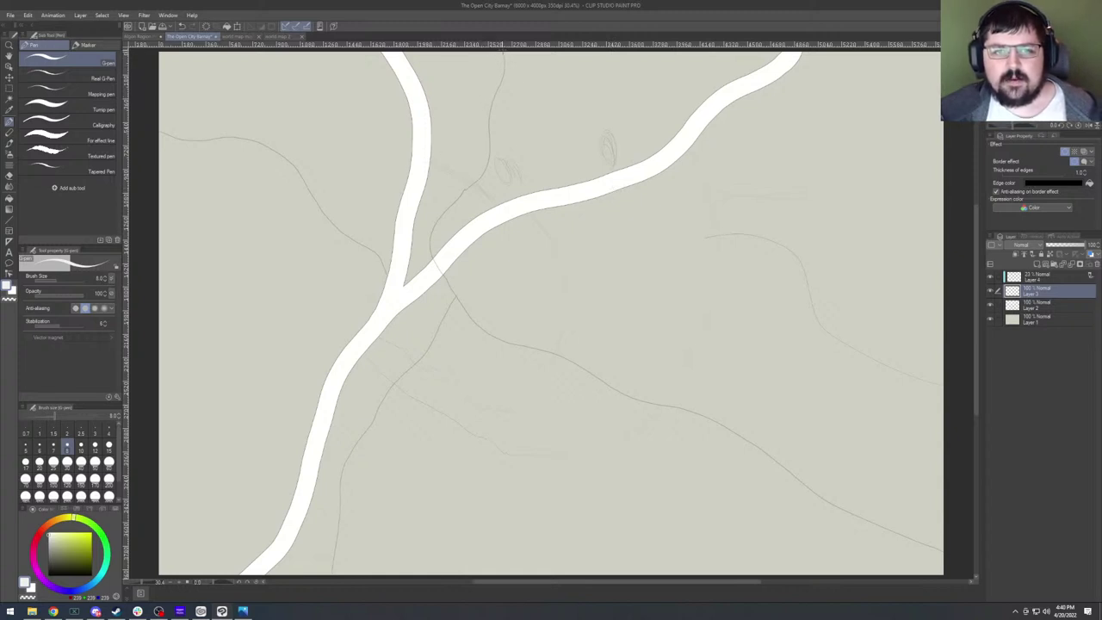
Try an outlined off-white road along the sketched northern route down to the eastern river, and undo it.
mouse_move(504, 79)
left_mouse_down()
mouse_move(481, 174)
mouse_move(435, 235)
left_mouse_up()
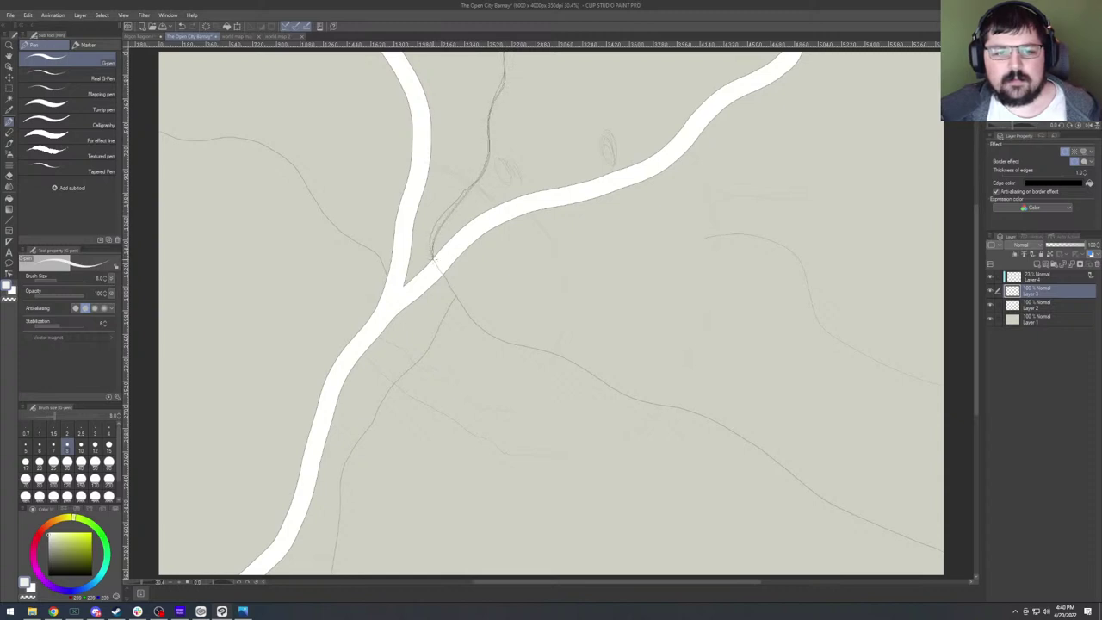
key("ctrl+z")
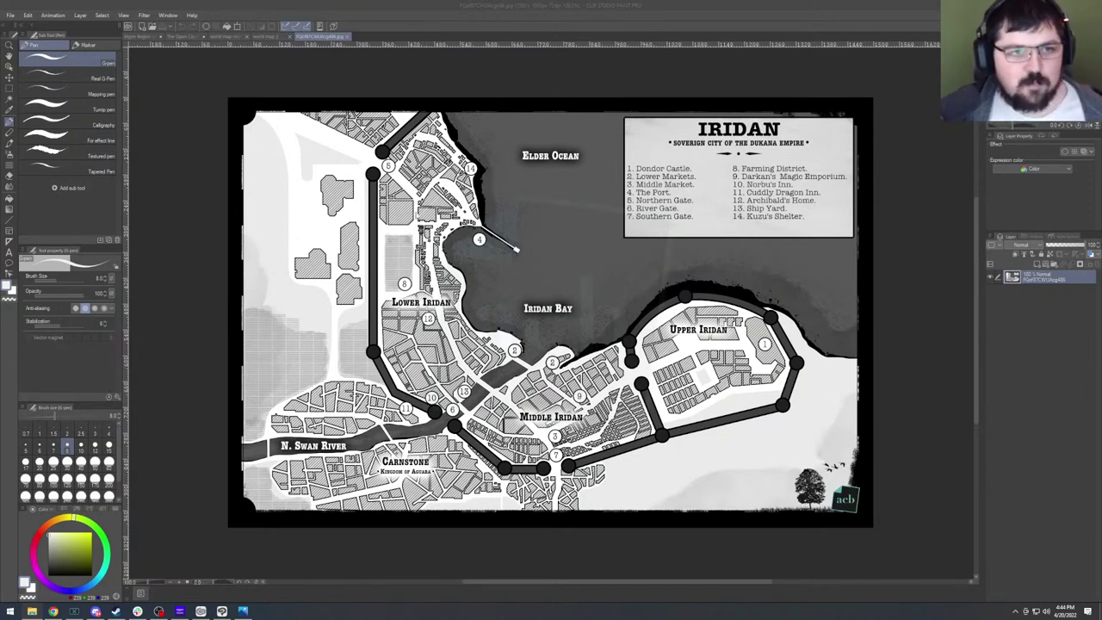
Look over the Iridan city map as a style reference and return to the Open City of Barnay canvas.
left_click(1058, 282)
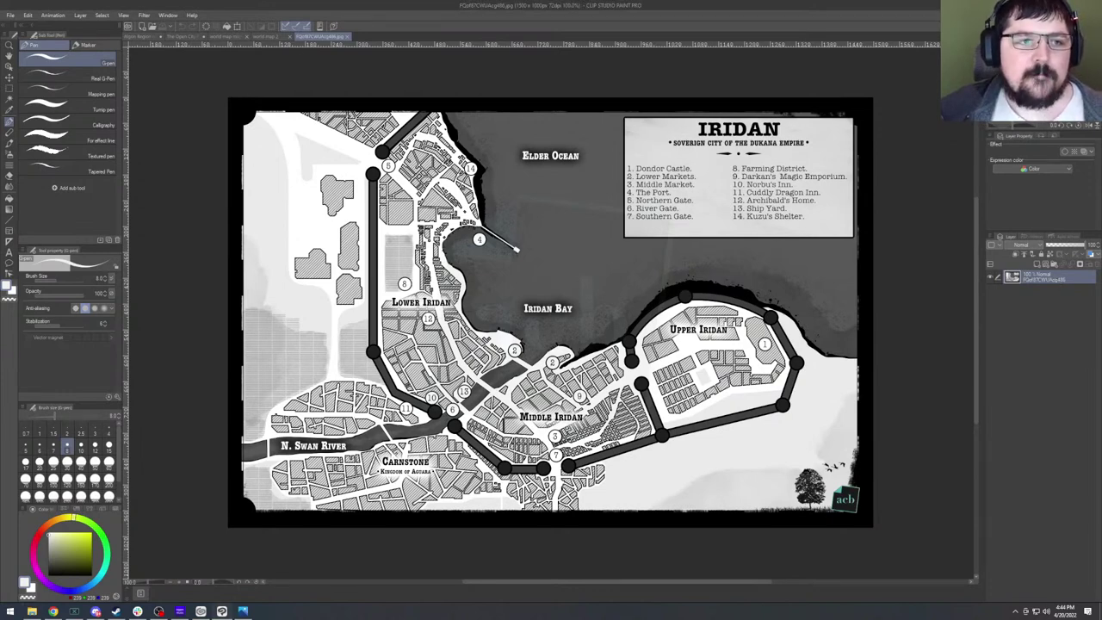
left_click(188, 36)
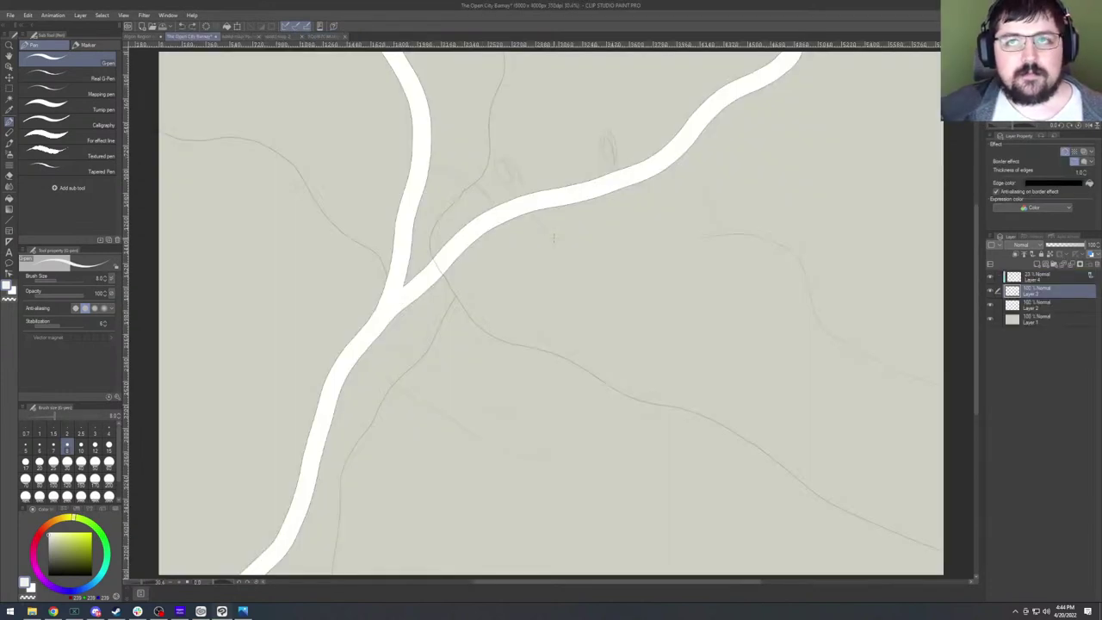
Delete the draft layer and the layers holding the white rivers, keeping only the plain background layer.
left_click(1036, 277)
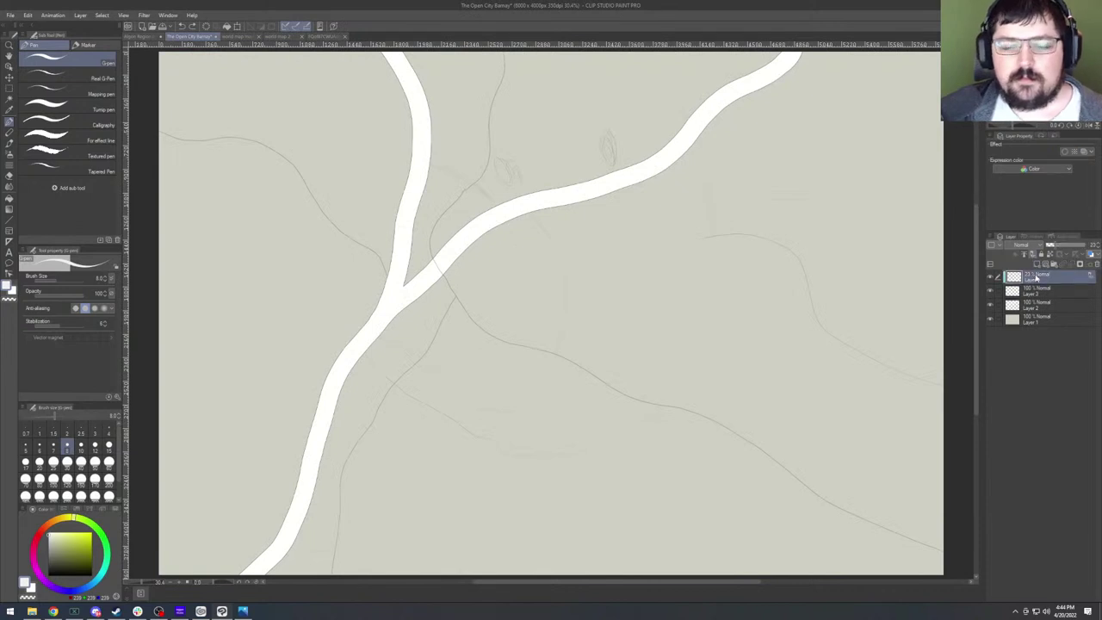
right_click(1036, 277)
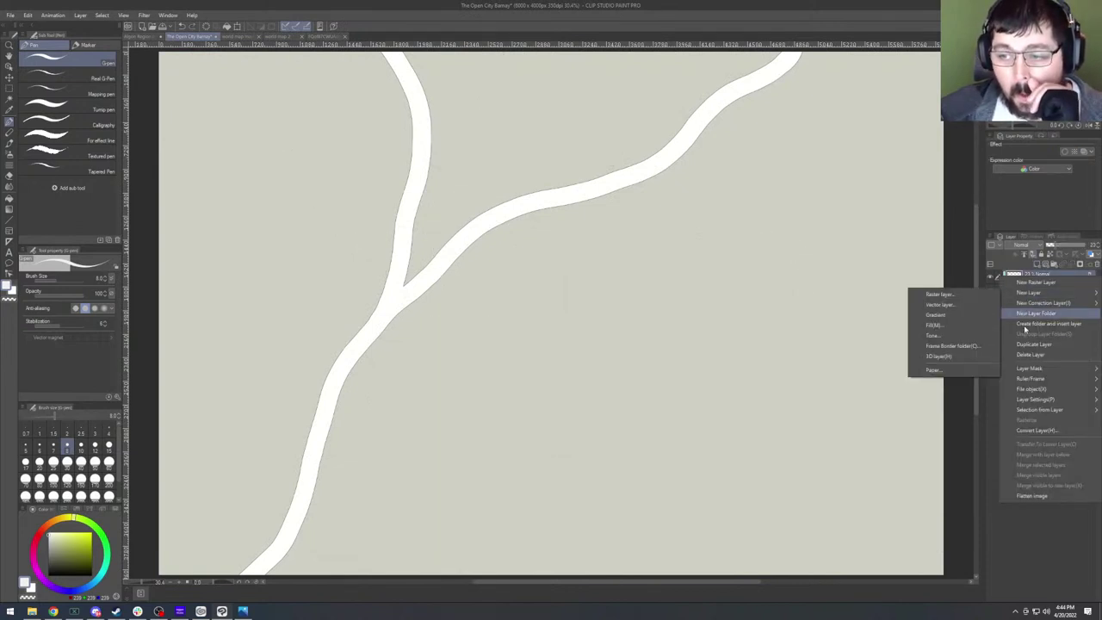
left_click(1031, 354)
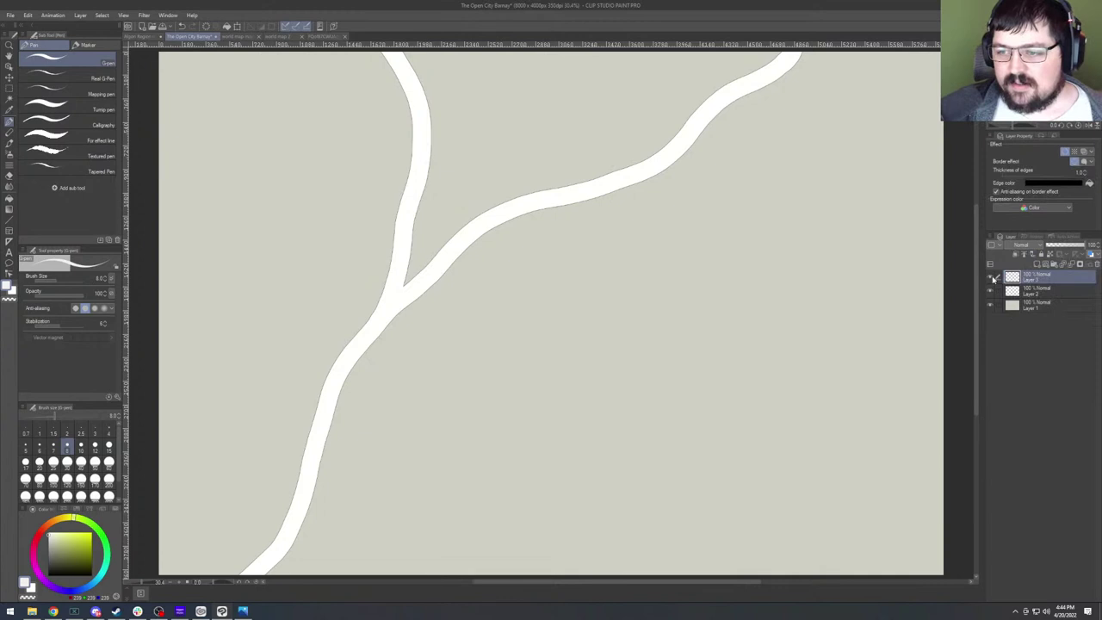
right_click(1037, 280)
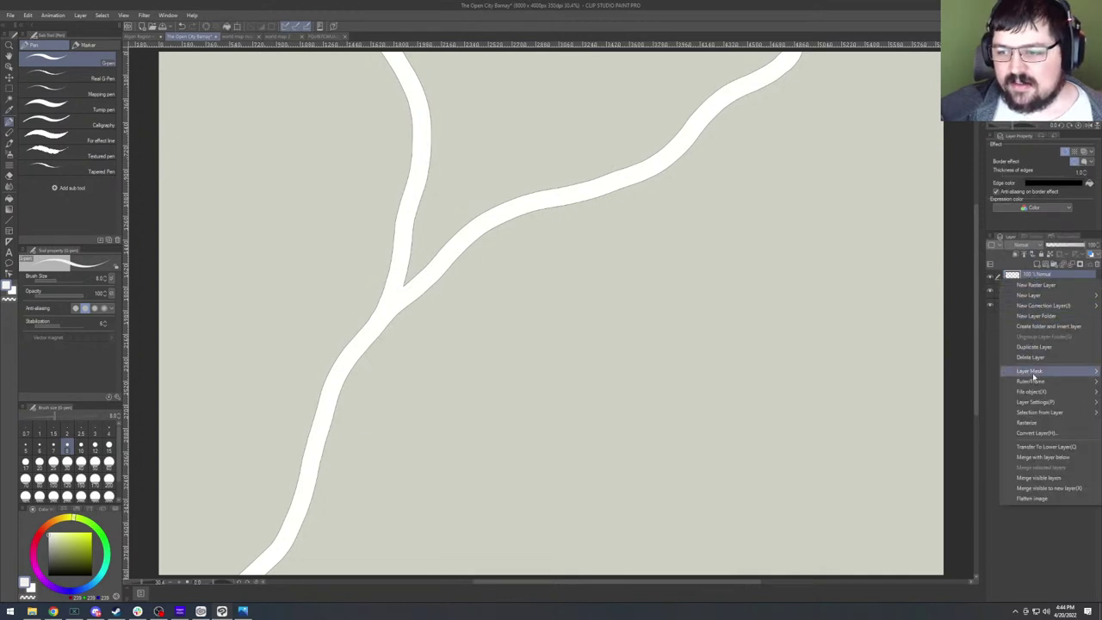
left_click(1037, 280)
right_click(1036, 280)
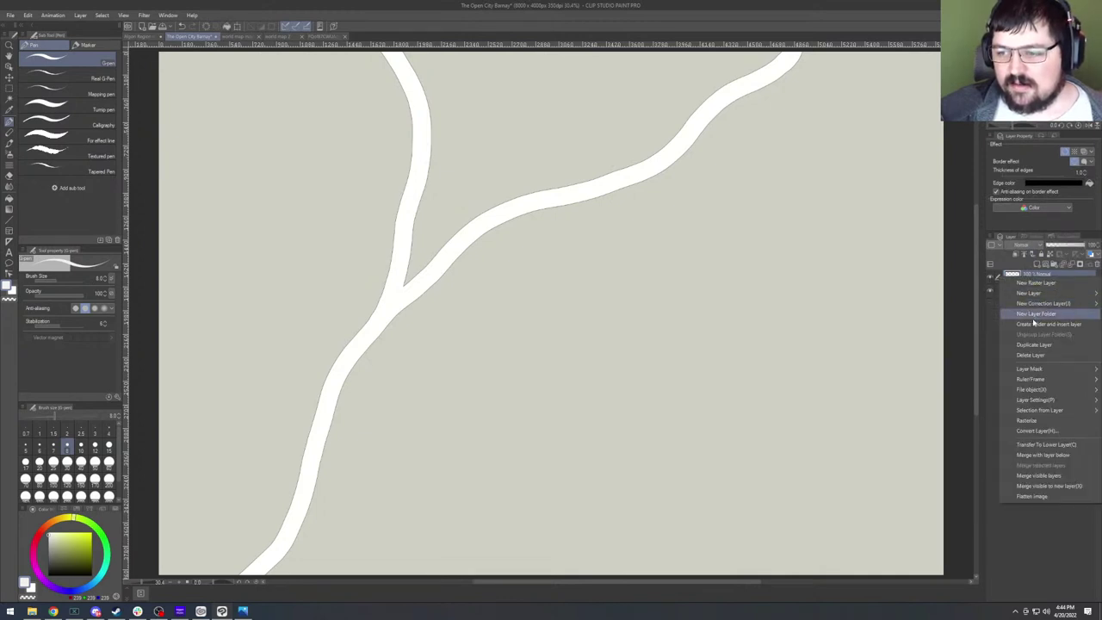
left_click(1032, 355)
Add a blank raster layer above the background and make the background the active layer.
right_click(1037, 281)
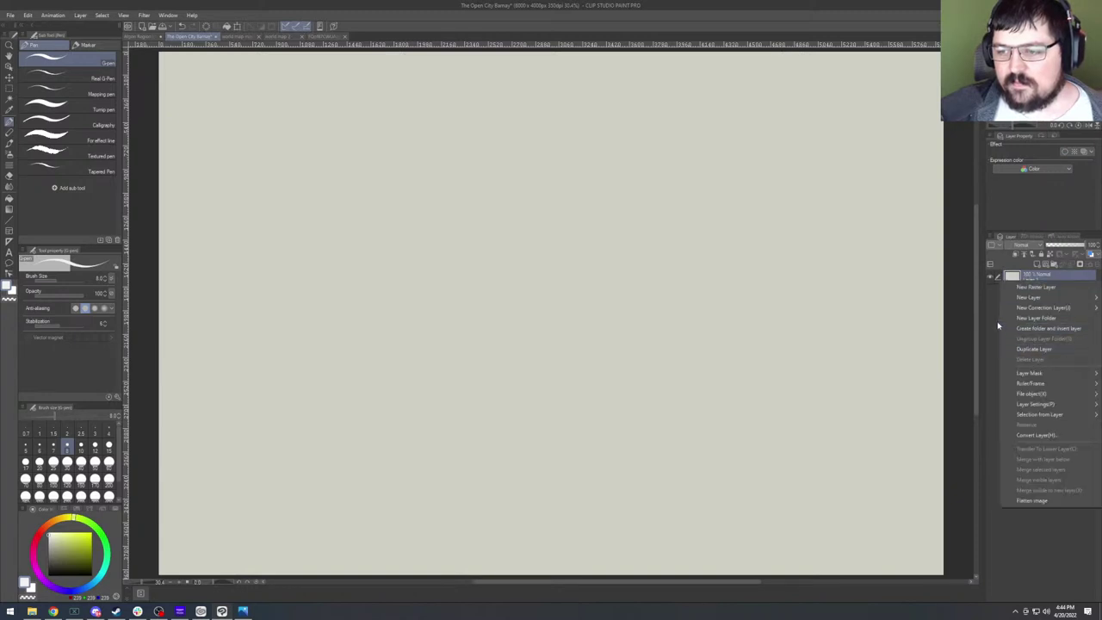
left_click(998, 326)
left_click(1038, 265)
left_click(1035, 294)
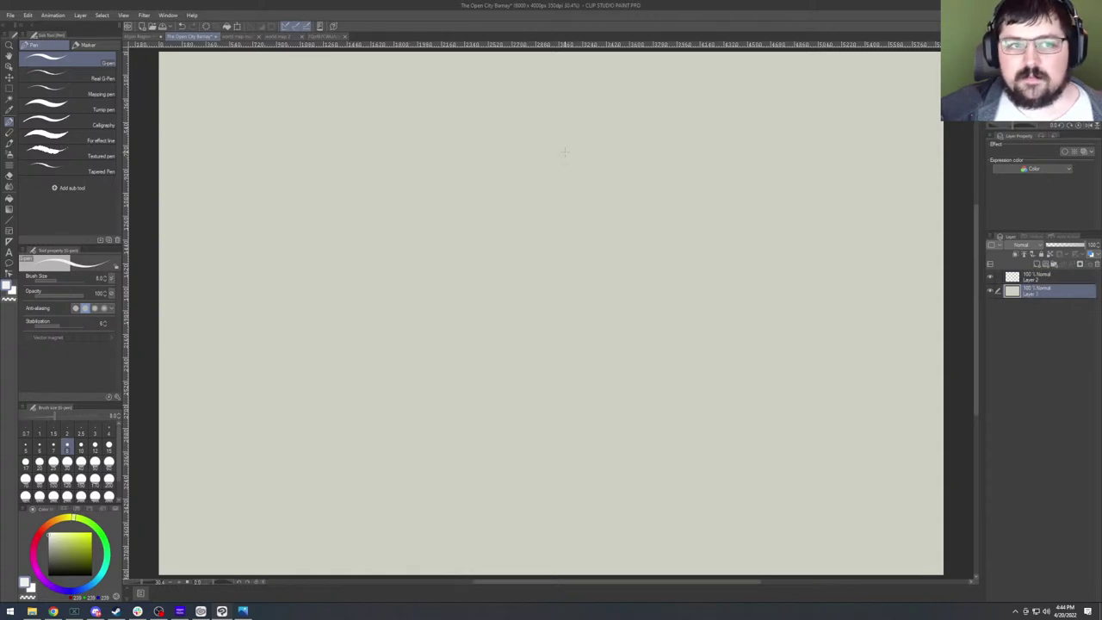
Copy the Iridan map layer and paste it into the Open City of Barnay canvas above the background.
left_click(320, 37)
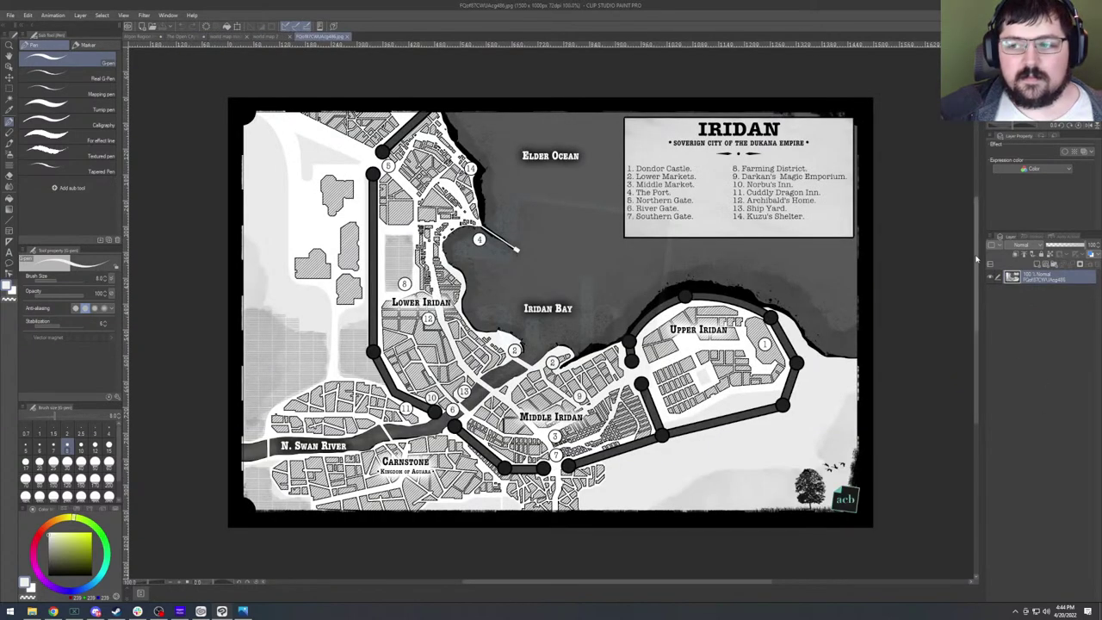
right_click(1053, 278)
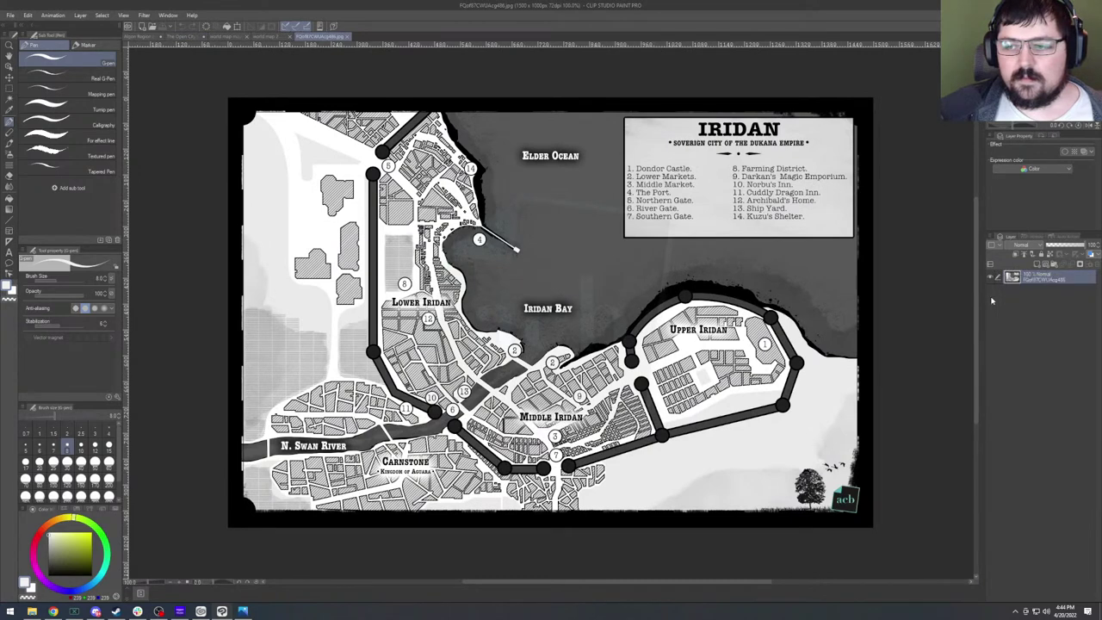
left_click(1040, 280)
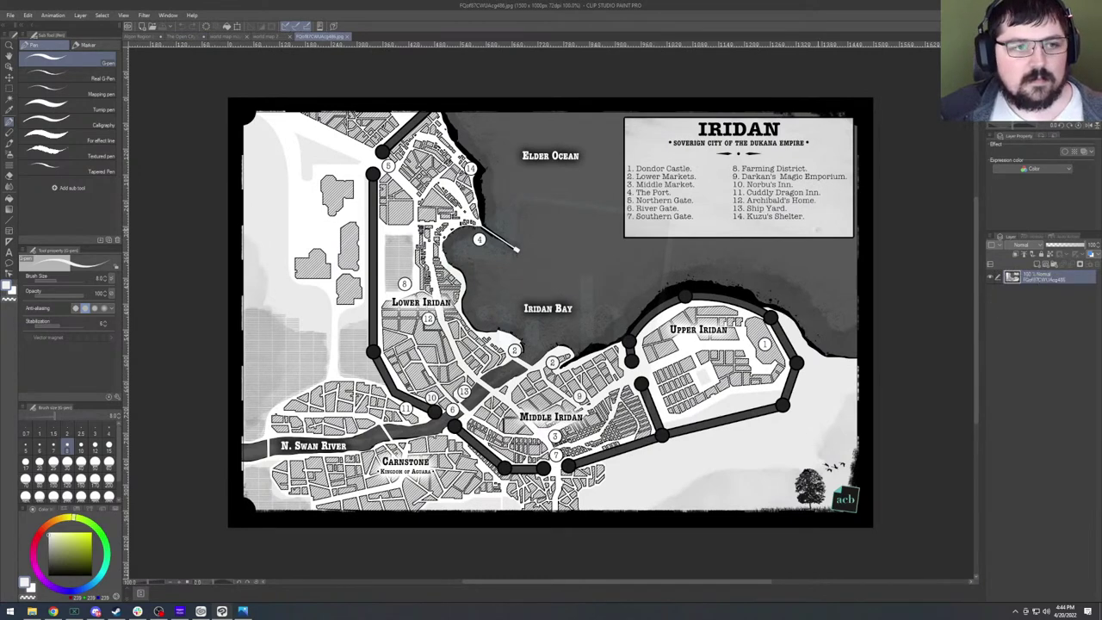
left_click(189, 37)
key("ctrl+v")
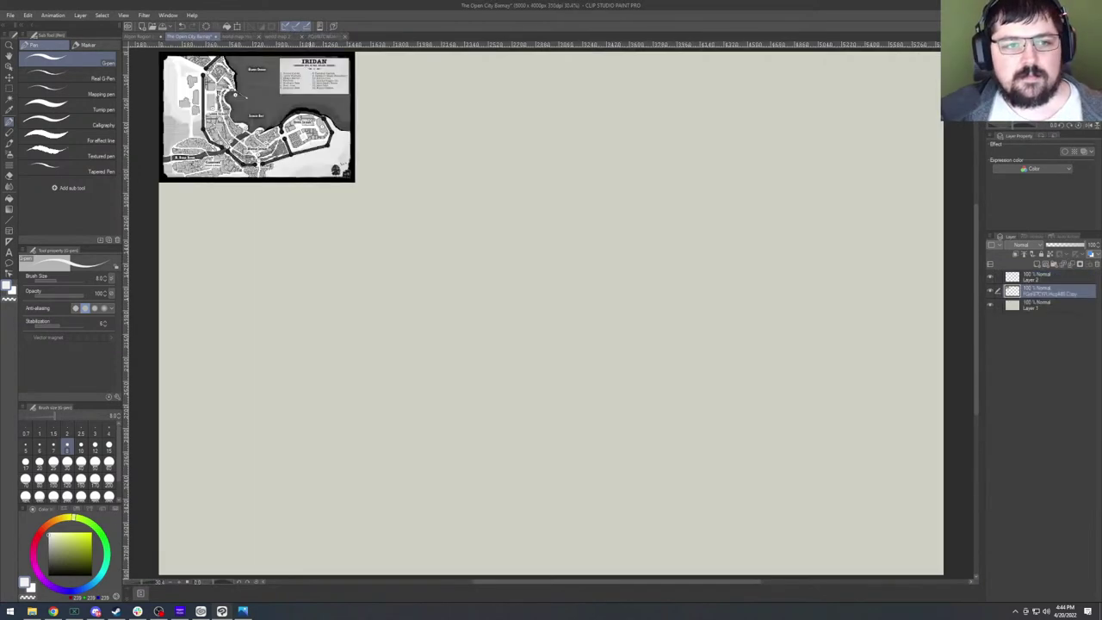
Sample the pale land grey from the pasted Iridan map and fill the whole background layer with it.
scroll(259, 121, "up", 4)
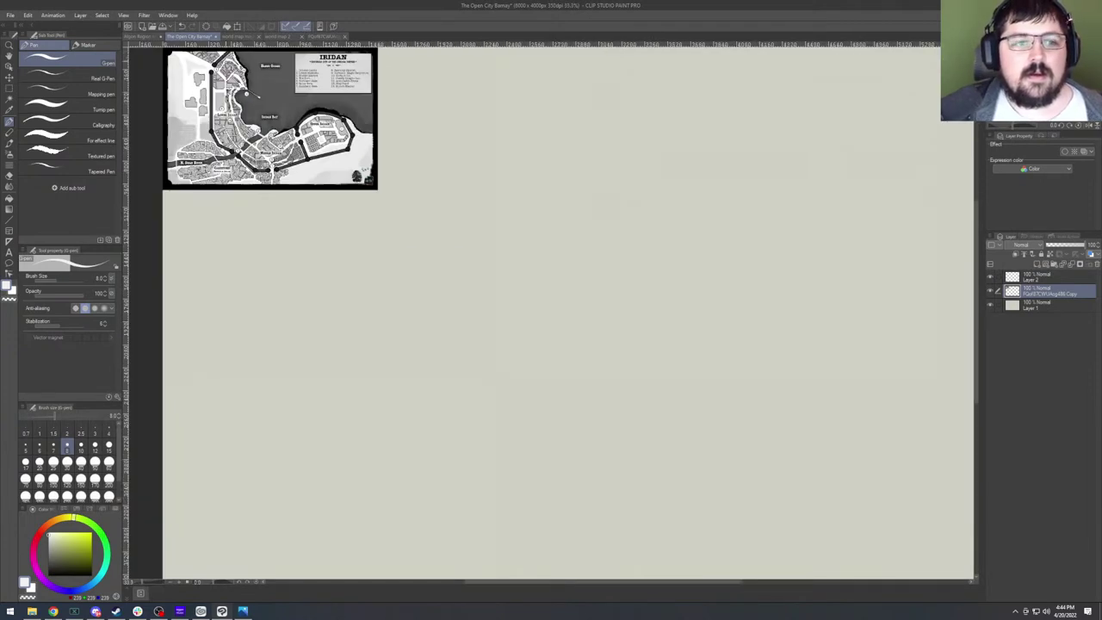
scroll(407, 248, "up", 2)
scroll(408, 247, "down", 2)
scroll(408, 248, "up", 4)
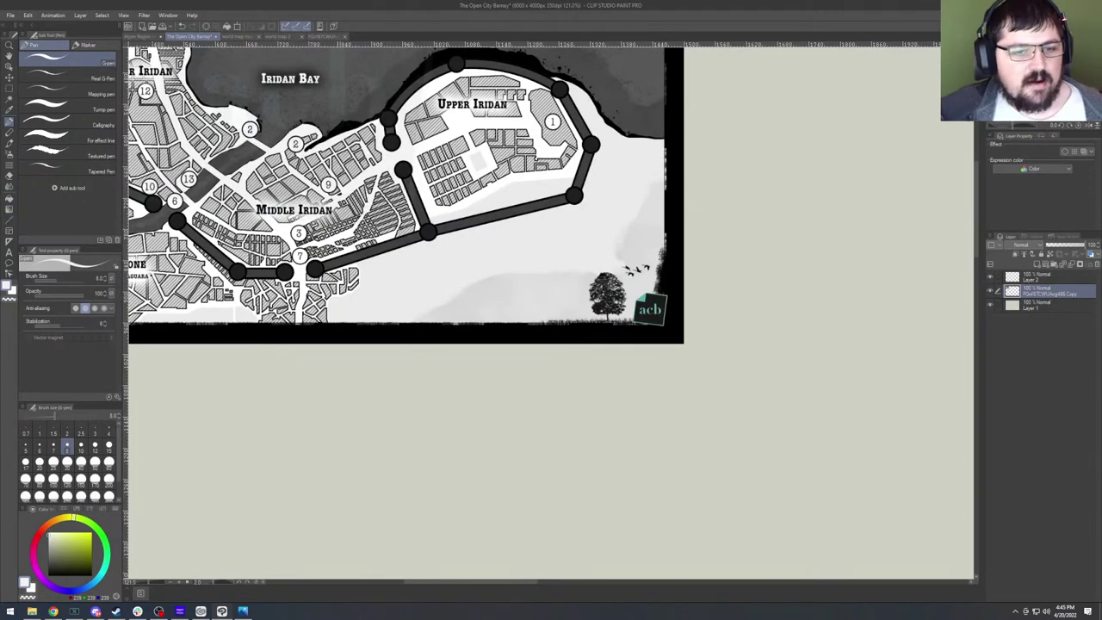
left_click(37, 535)
scroll(423, 267, "down", 8)
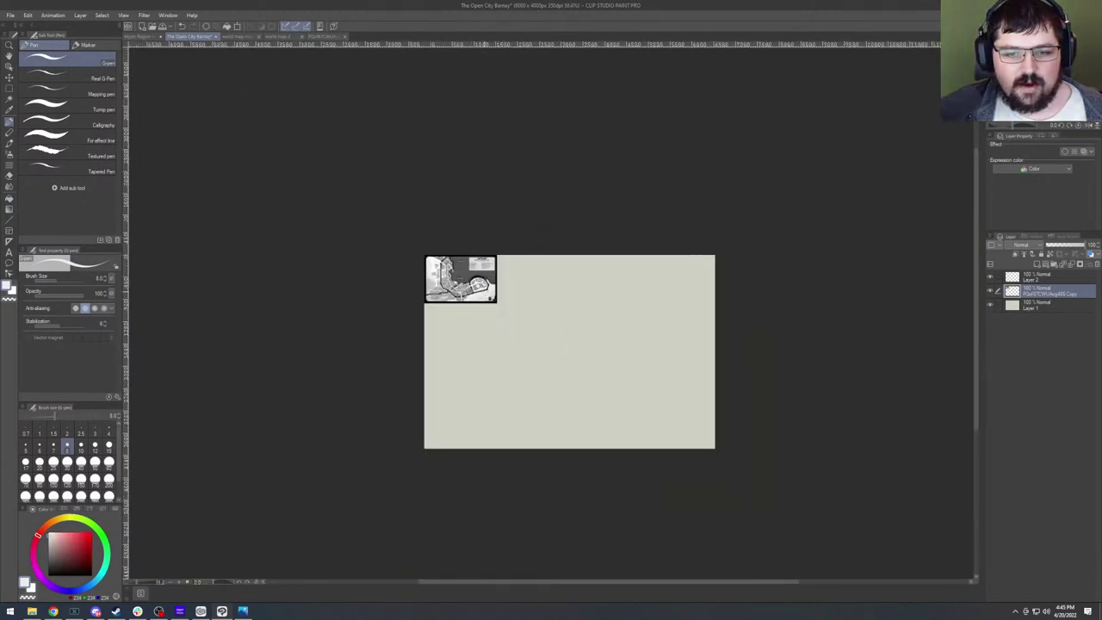
left_click(1030, 305)
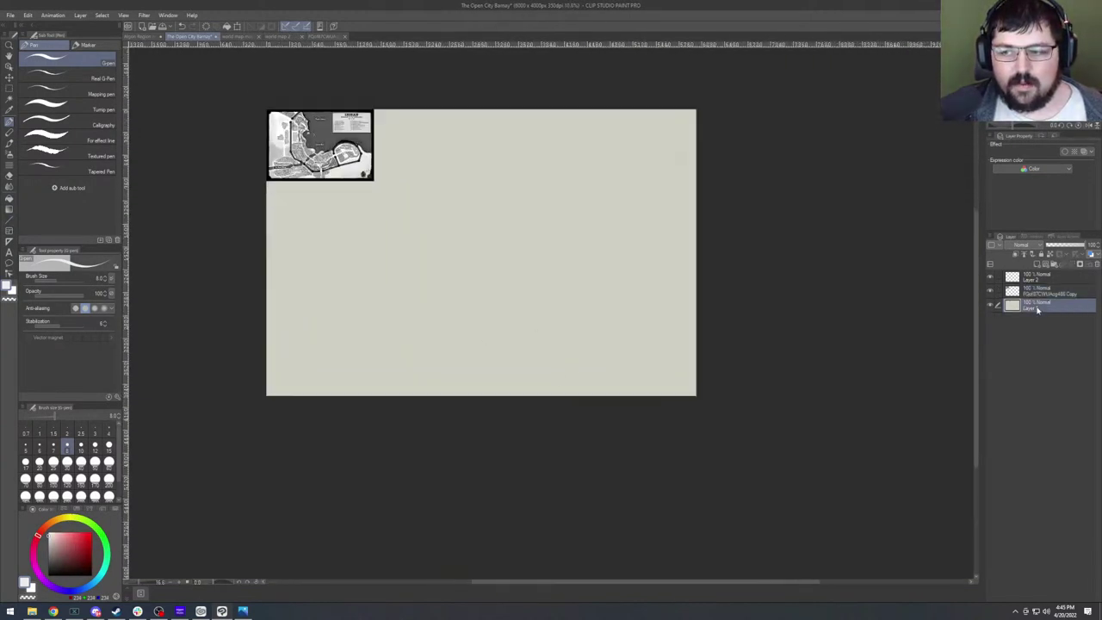
left_click(8, 198)
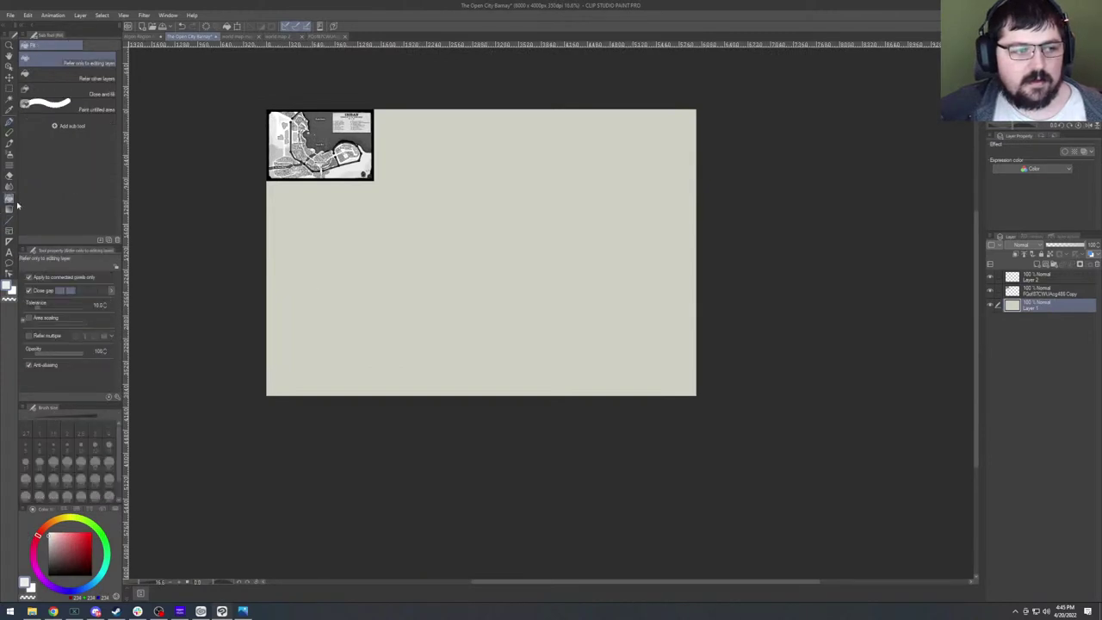
left_click(423, 272)
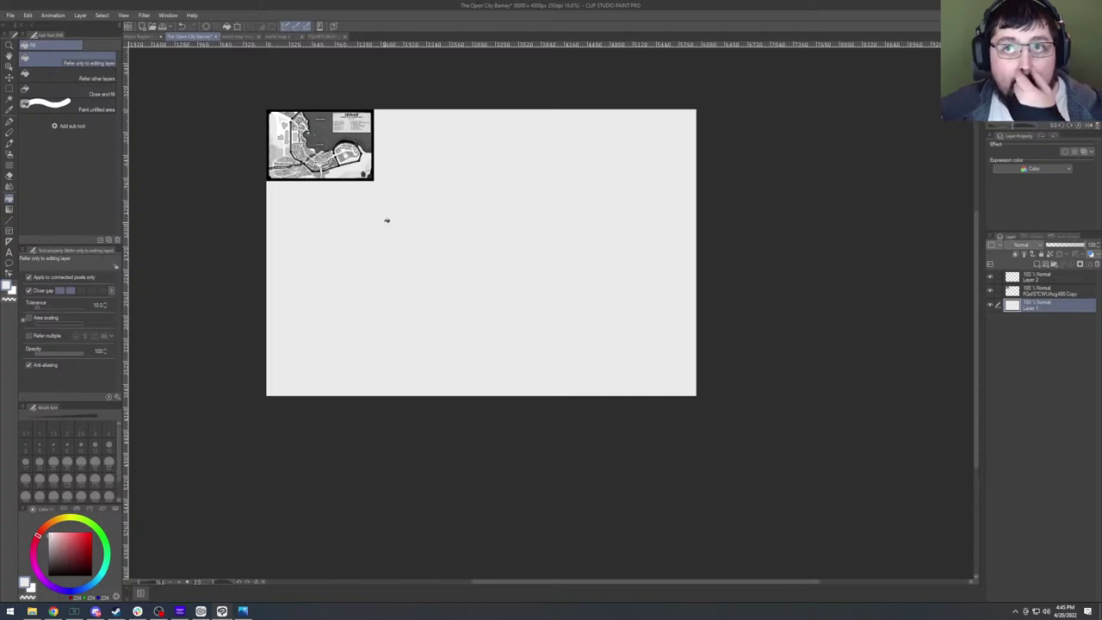
Sample the dark sea grey from the pasted Iridan map and place that map's layer at the top of the stack.
scroll(404, 244, "up", 2)
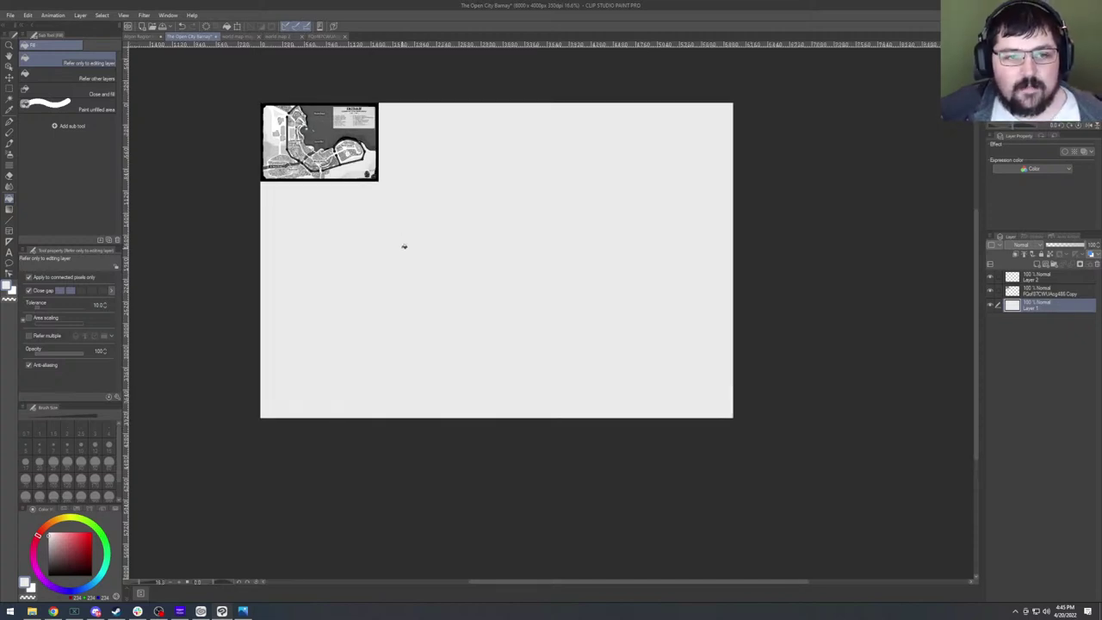
scroll(396, 242, "down", 2)
scroll(420, 149, "up", 2)
scroll(420, 149, "up", 5)
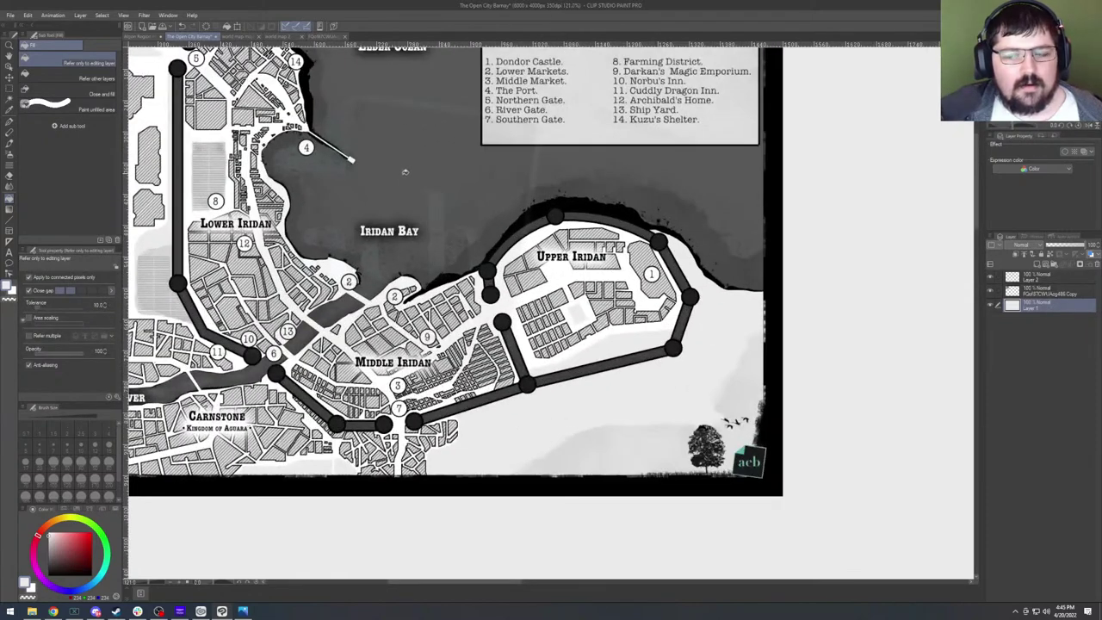
scroll(395, 138, "down", 7)
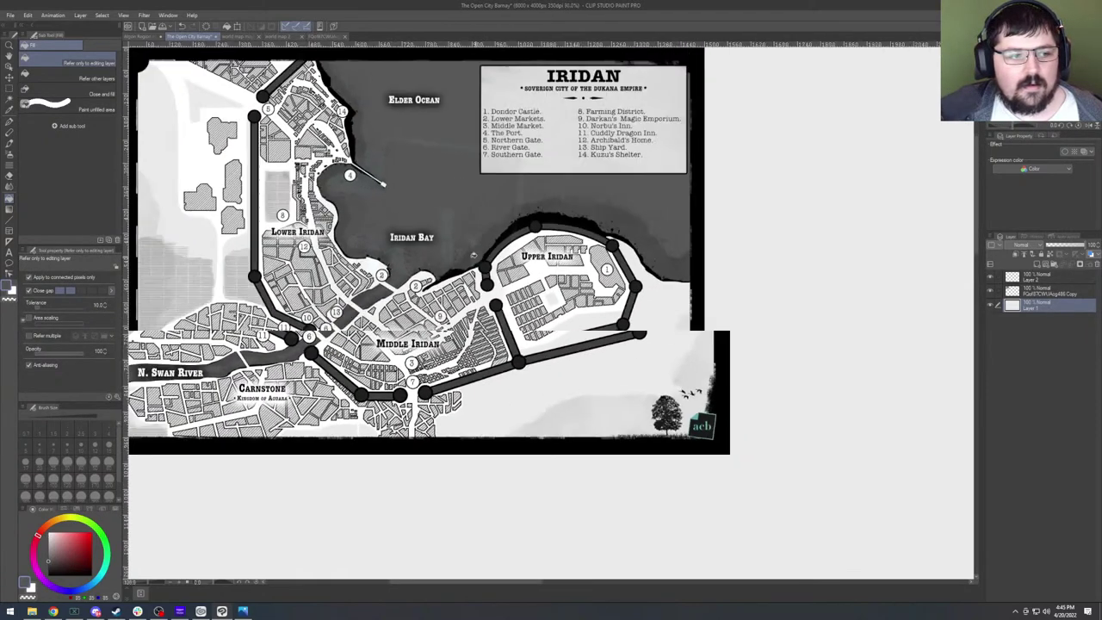
scroll(558, 280, "up", 2)
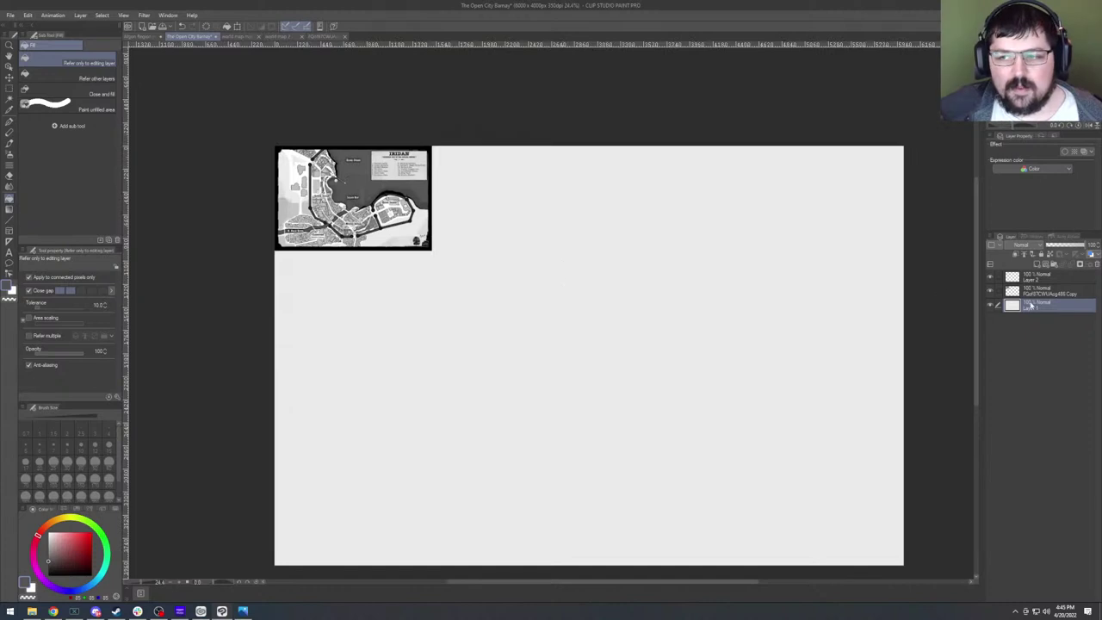
left_click(1044, 295)
left_click_drag(1037, 280, 1041, 297)
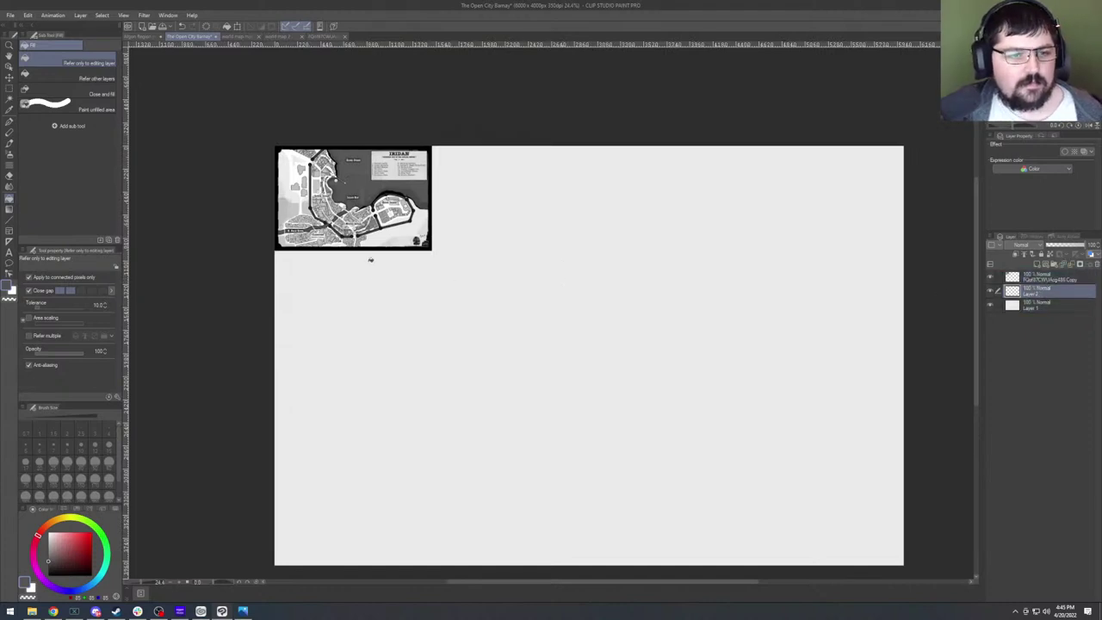
Move the blank layer beneath the pale land layer, fill it with the sampled dark grey, and reselect the land layer.
scroll(346, 188, "up", 2)
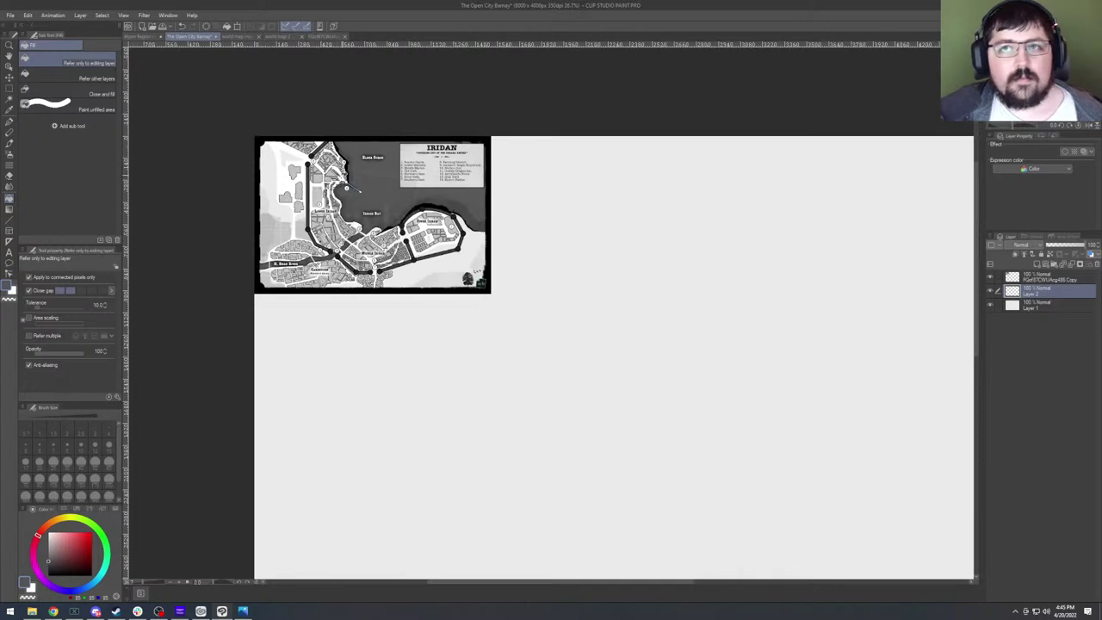
scroll(346, 188, "up", 2)
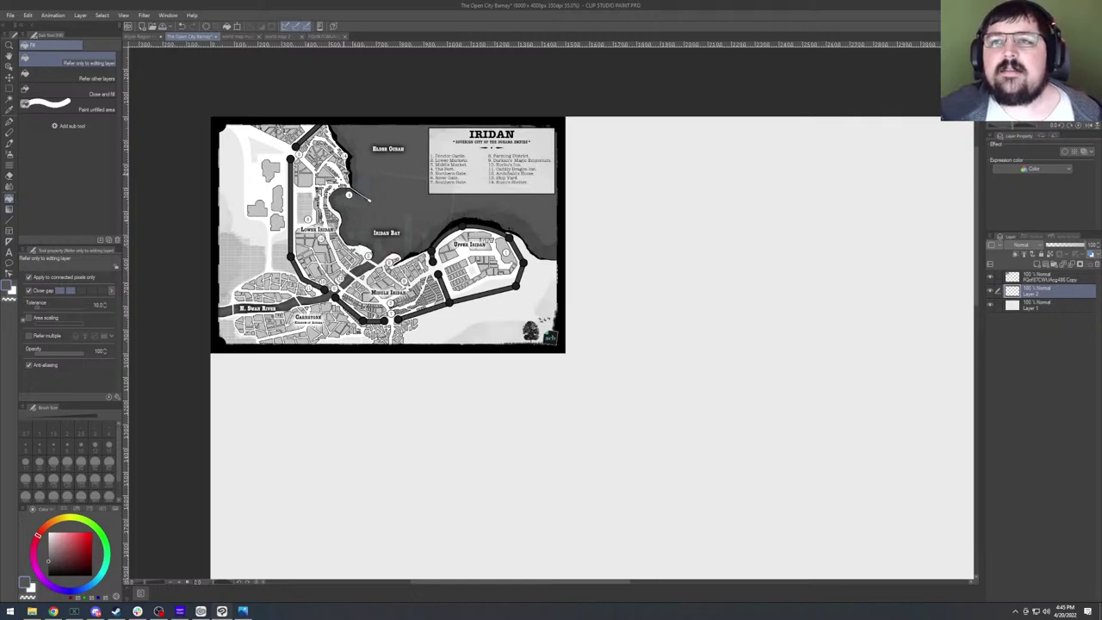
scroll(956, 405, "down", 5)
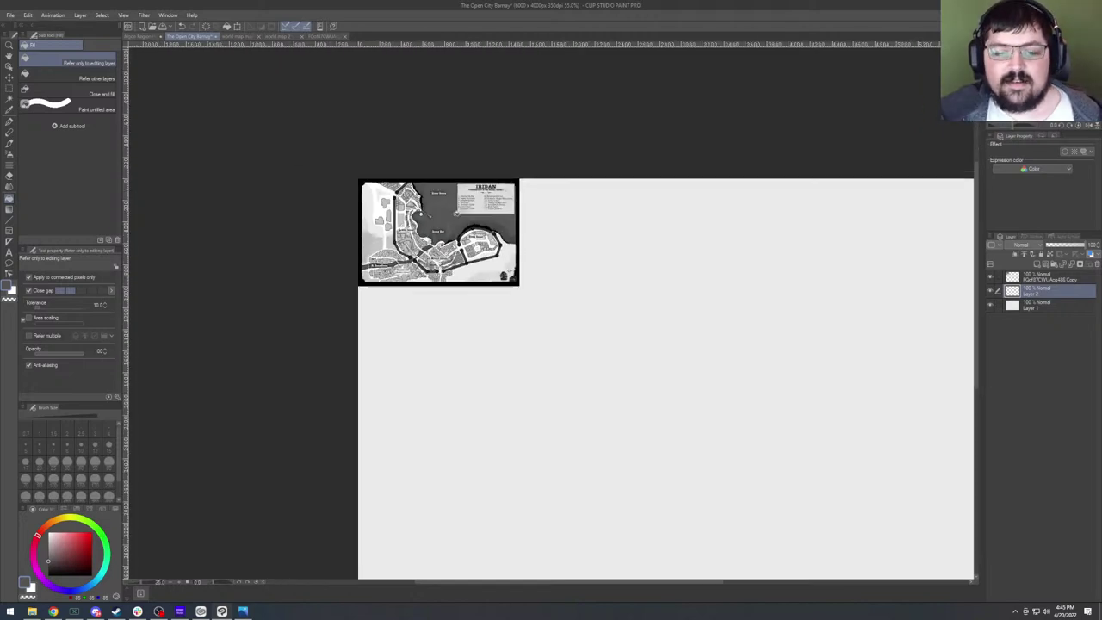
left_click_drag(1046, 294, 1038, 321)
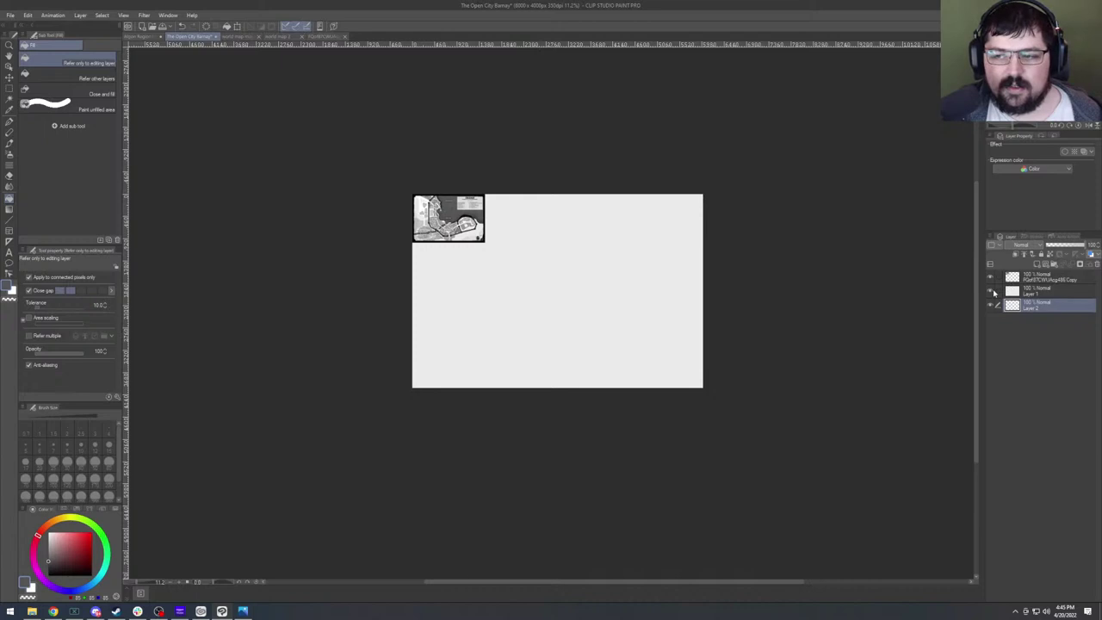
left_click(989, 290)
left_click(461, 274)
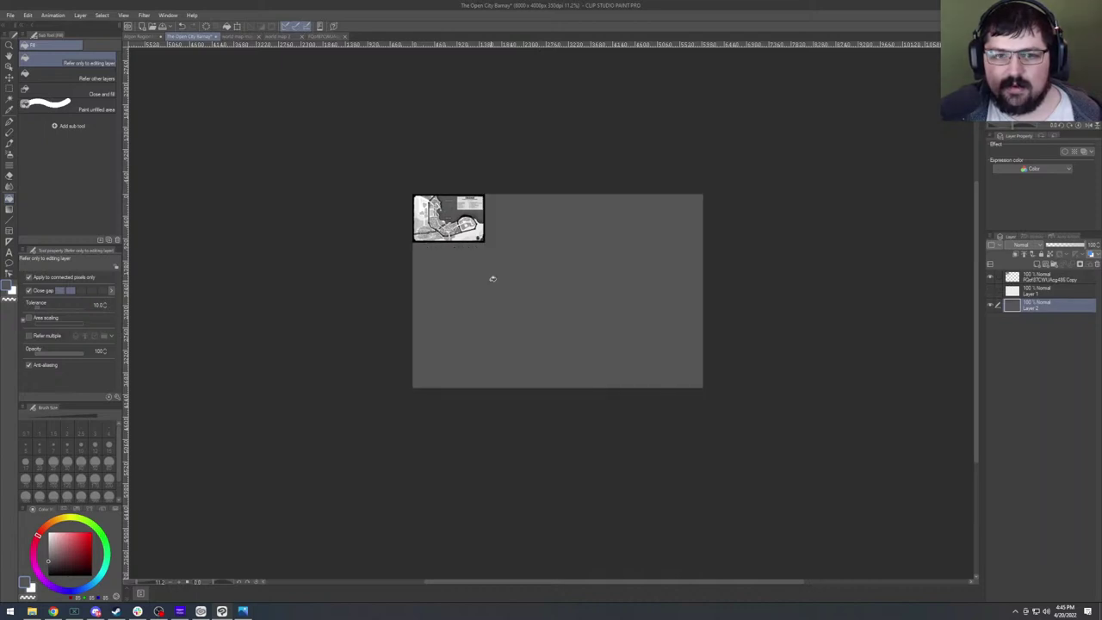
left_click(992, 292)
left_click(1037, 291)
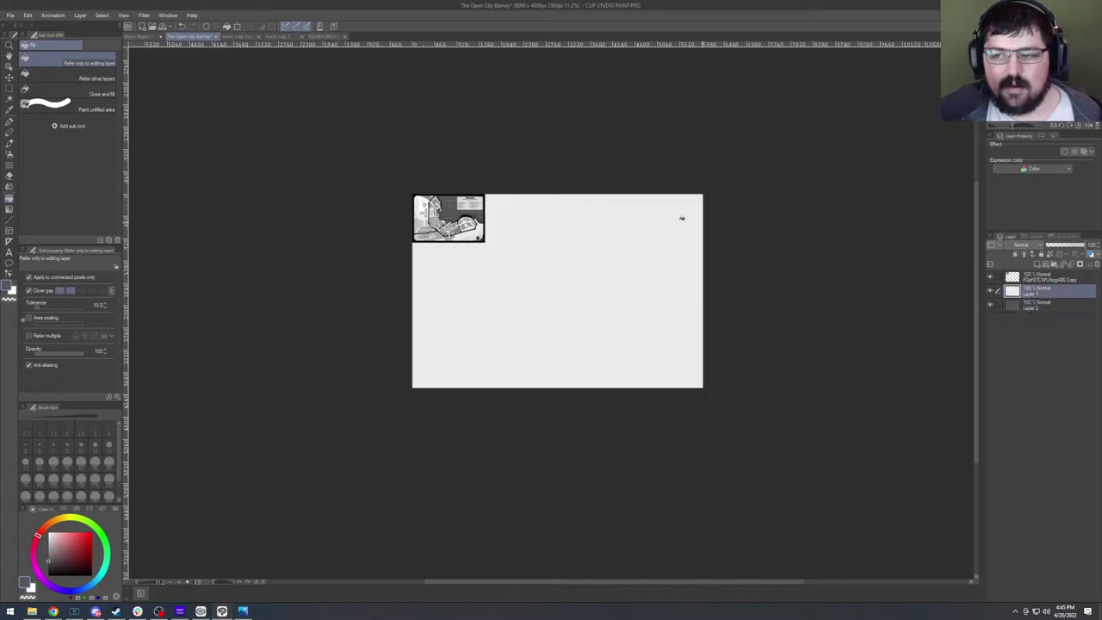
Review the pasted Iridan map's coastline and land styling, and hide its layer.
scroll(430, 215, "up", 4)
scroll(463, 207, "up", 4)
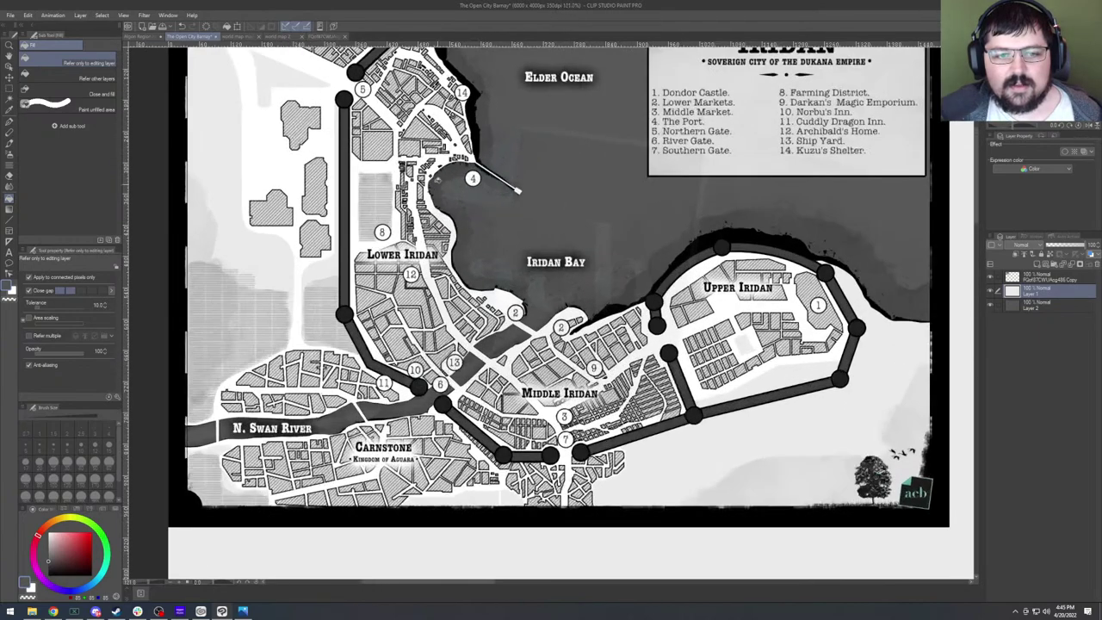
scroll(548, 304, "down", 2)
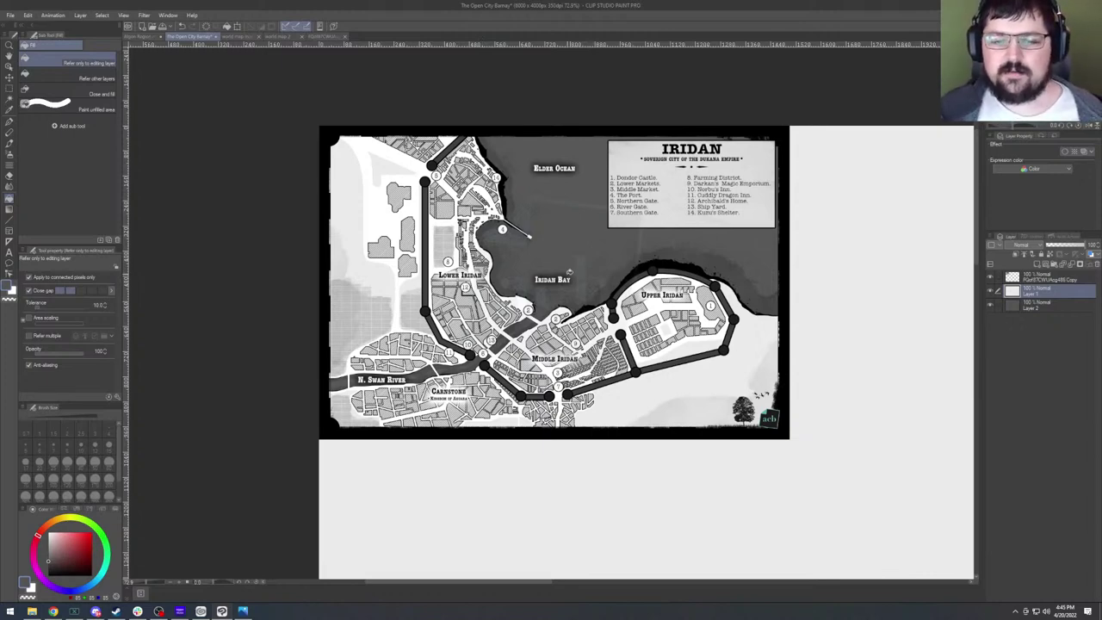
scroll(709, 284, "down", 5)
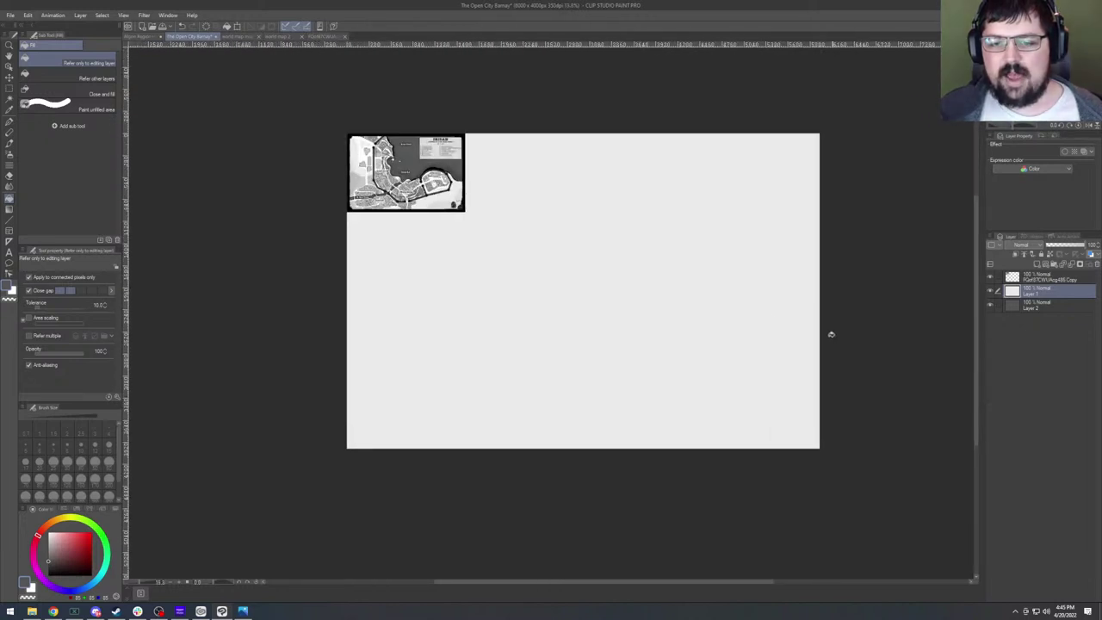
scroll(457, 206, "up", 1)
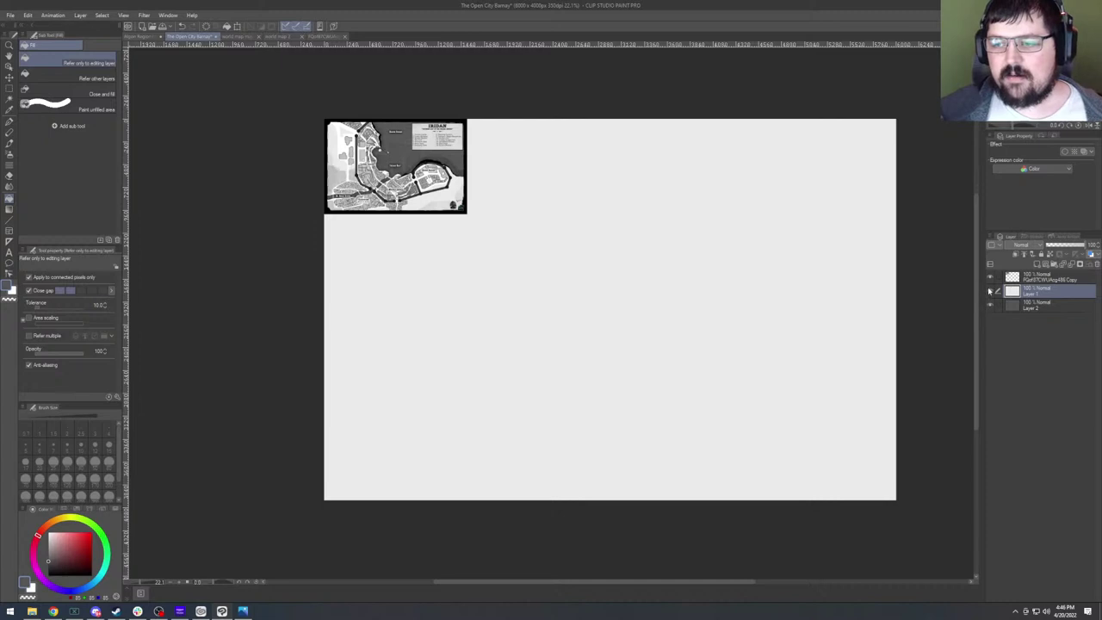
left_click(991, 277)
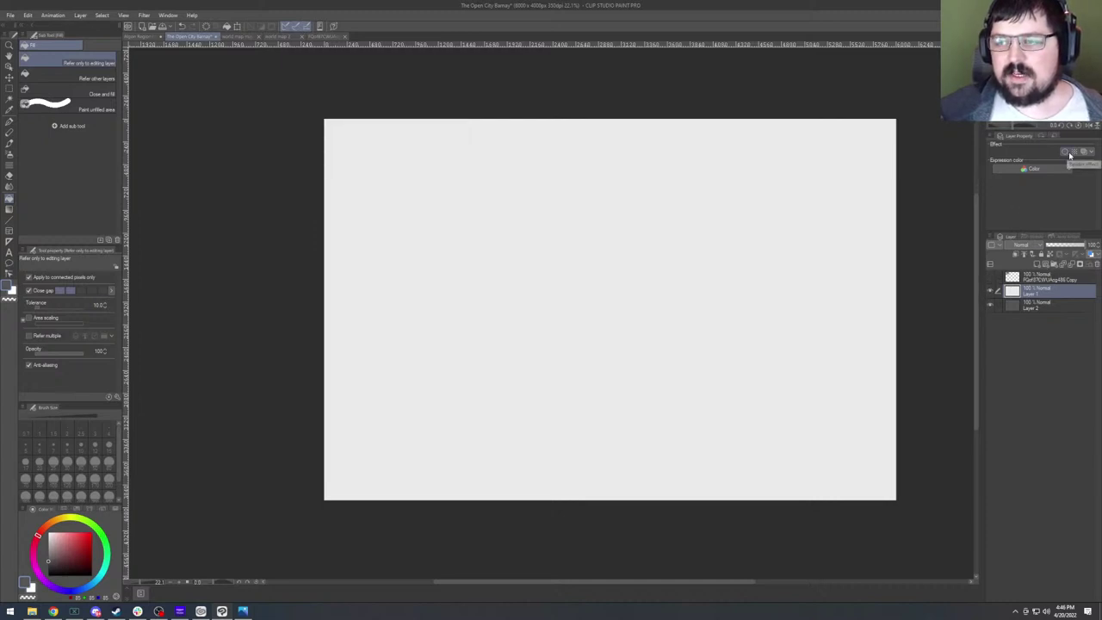
Add a border effect to the pale land layer with a black edge and an edge thickness of 2.0.
left_click(1066, 153)
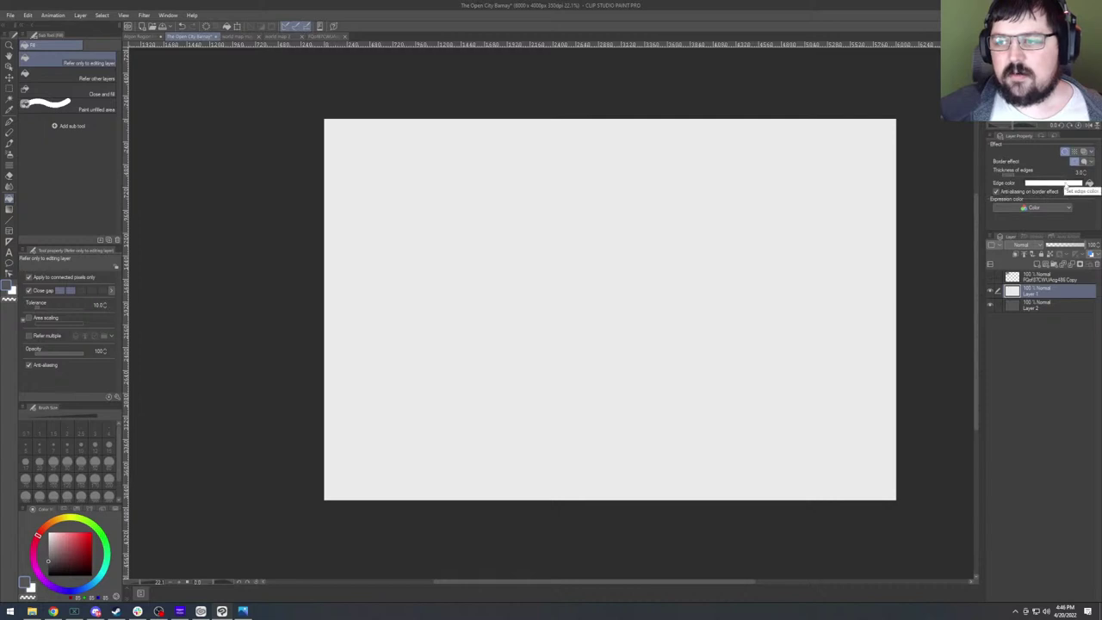
left_click(1052, 183)
left_click(356, 199)
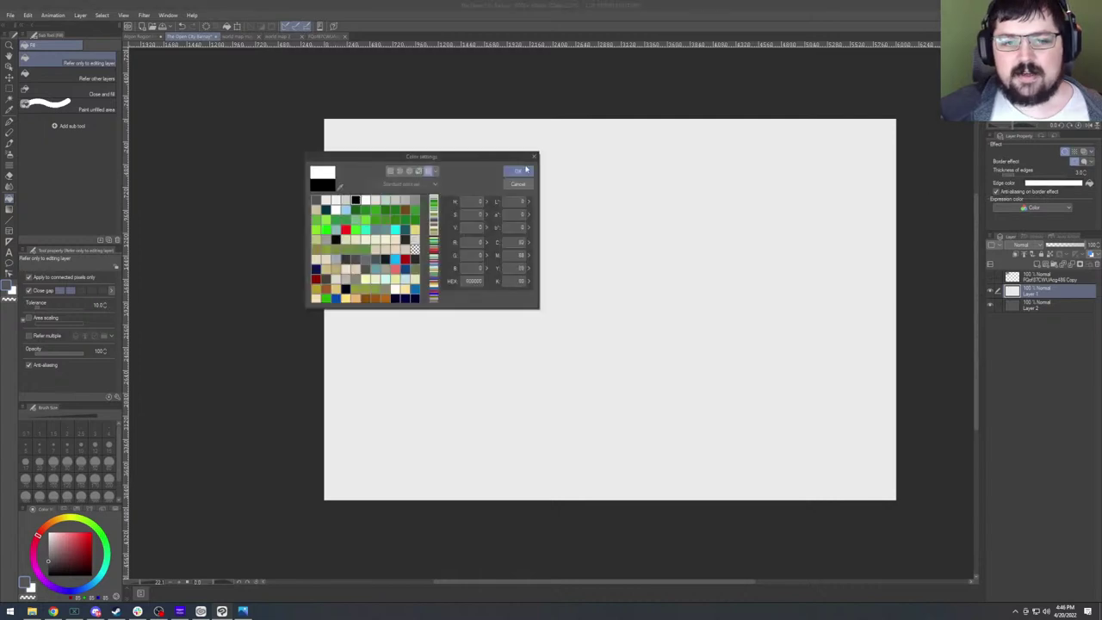
left_click(517, 171)
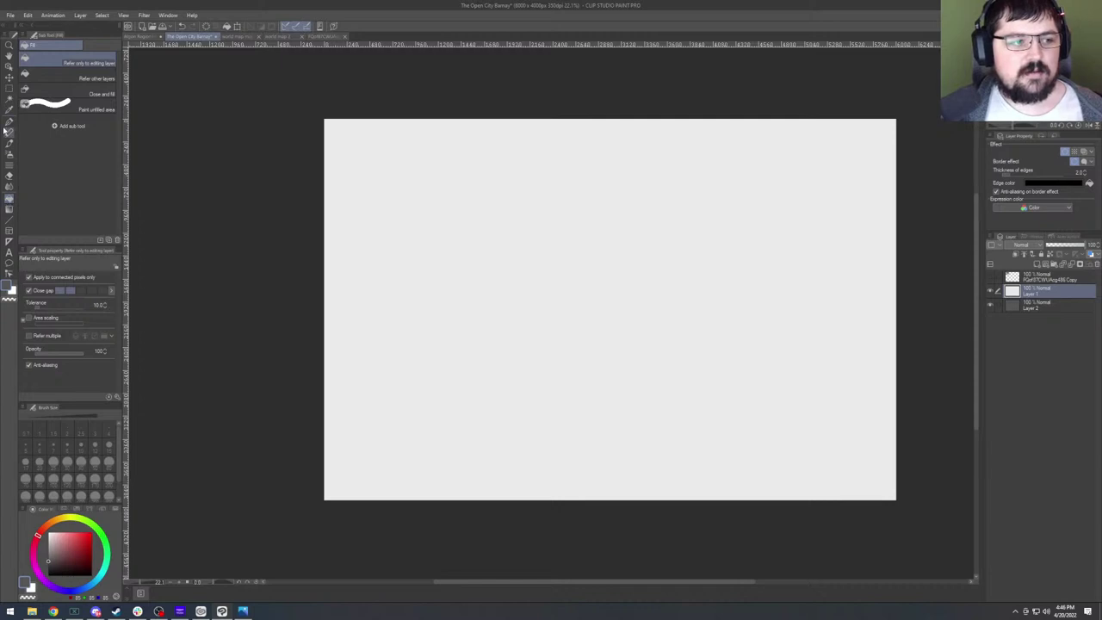
Set up the Hard eraser with a brush size of 100 for carving rivers out of the land layer.
left_click(8, 177)
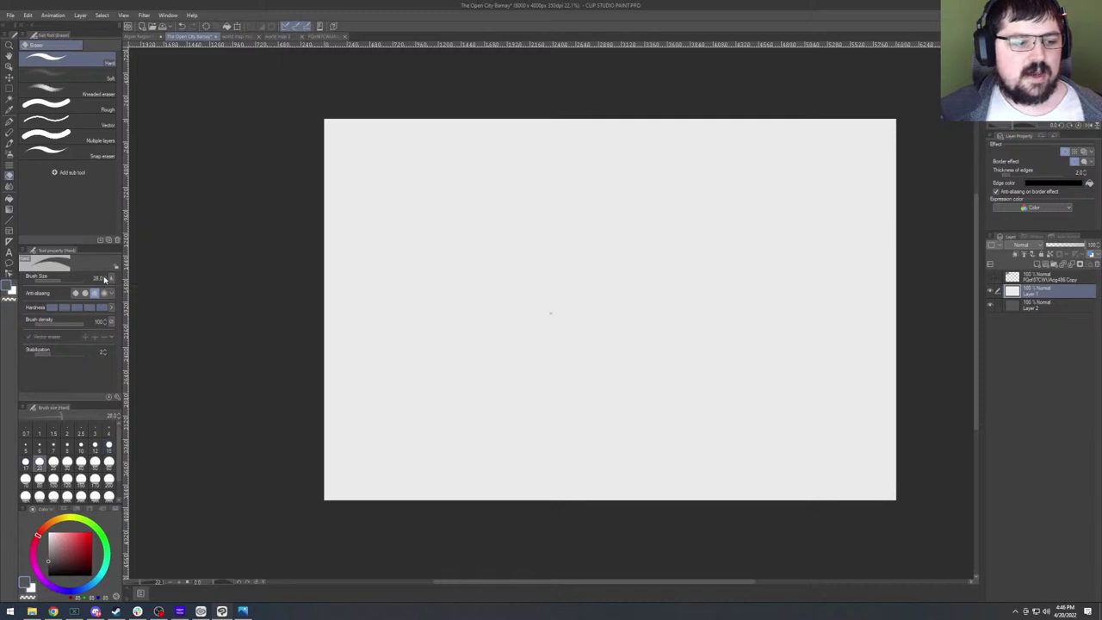
left_click(39, 463)
left_click(52, 463)
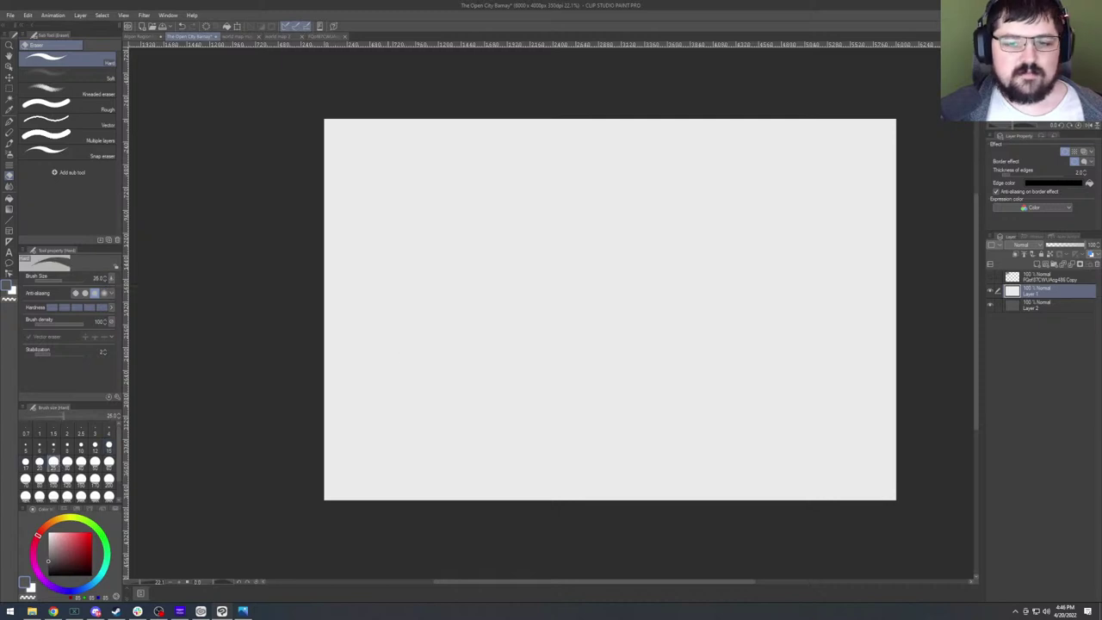
left_click(109, 462)
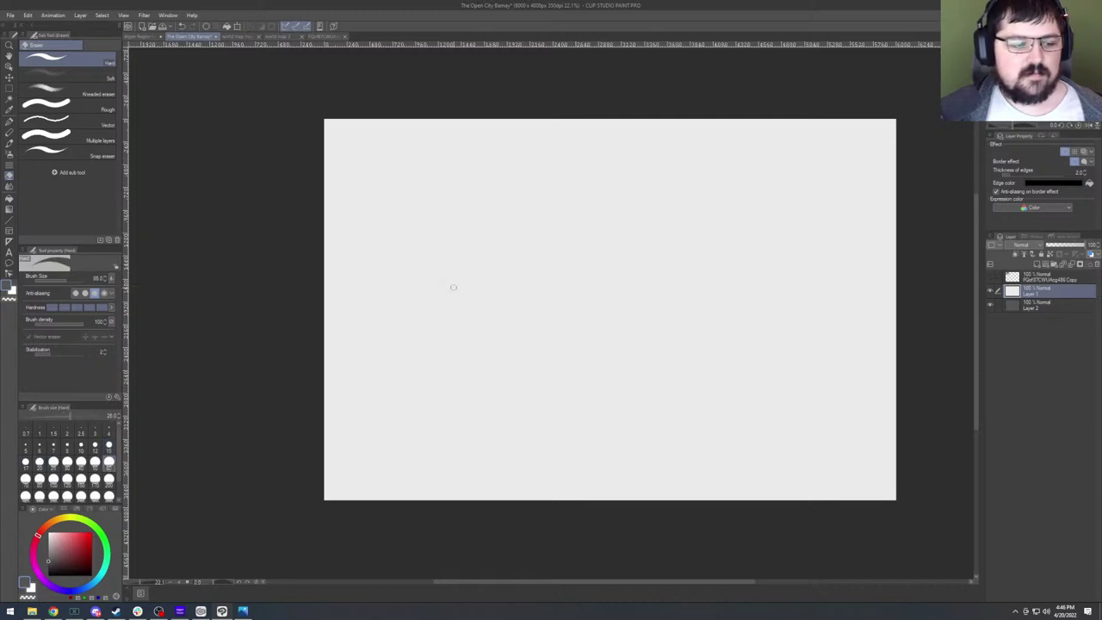
left_click(25, 478)
left_click(39, 479)
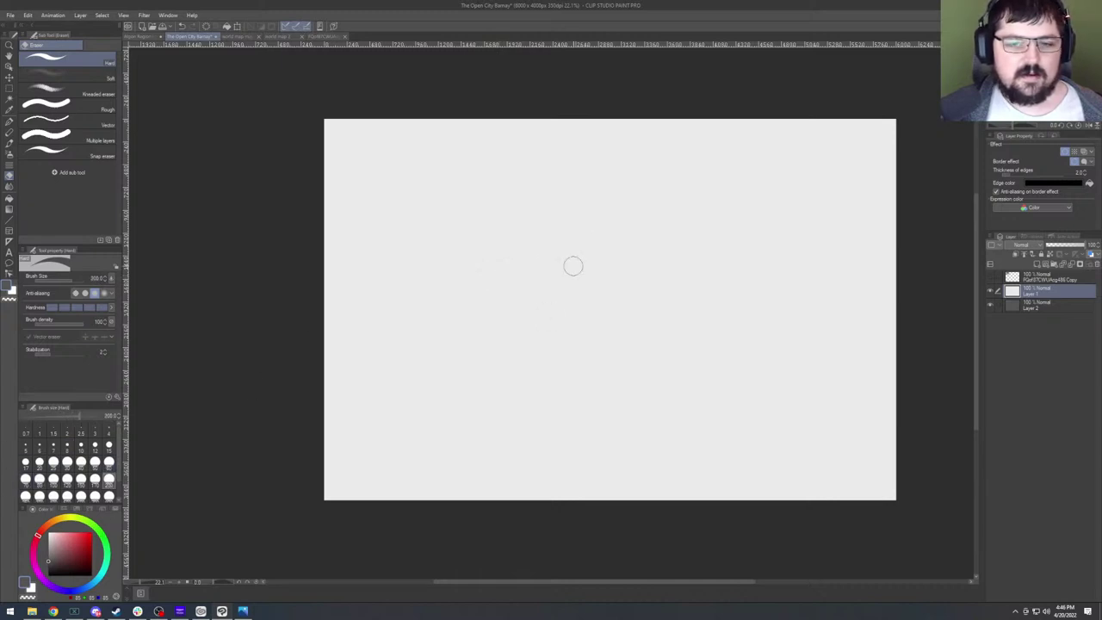
left_click(108, 478)
left_click(69, 481)
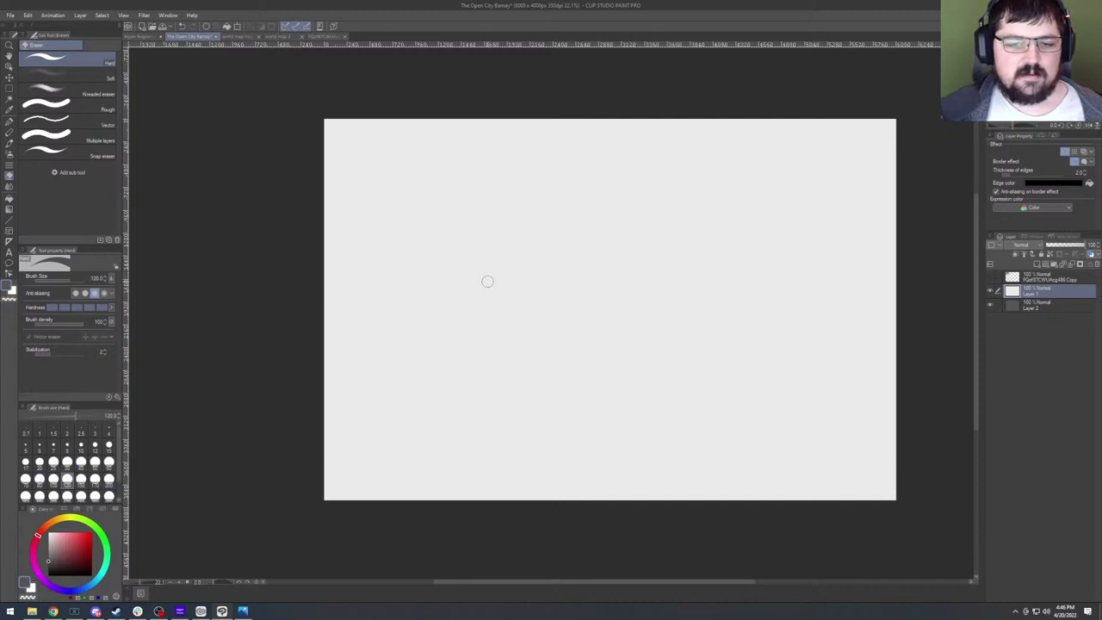
left_click(53, 478)
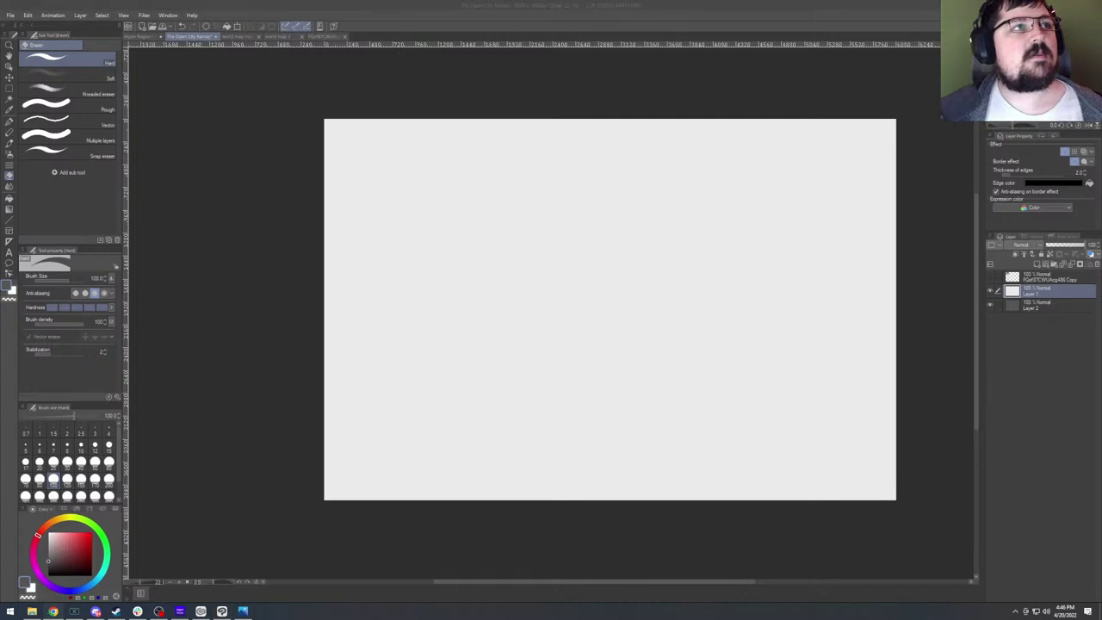
left_click(667, 144)
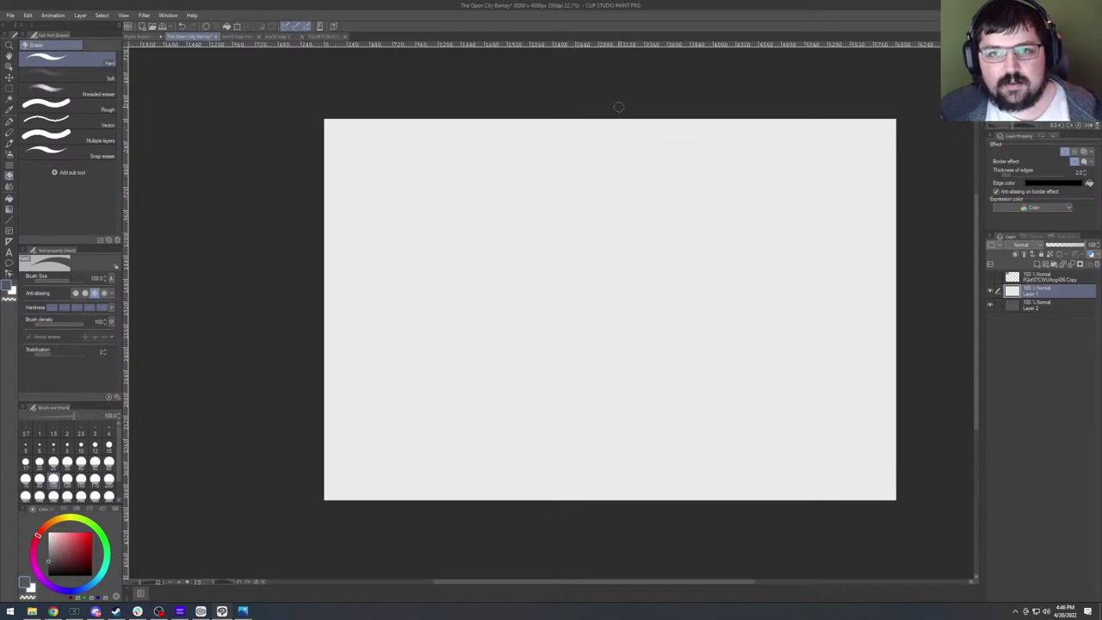
Try erasing a forked river from the land's lower-left corner, branching to the top edge and the upper right edge, and undo both strokes.
mouse_move(618, 107)
left_mouse_down()
mouse_move(552, 256)
mouse_move(512, 313)
mouse_move(345, 454)
mouse_move(325, 506)
left_mouse_up()
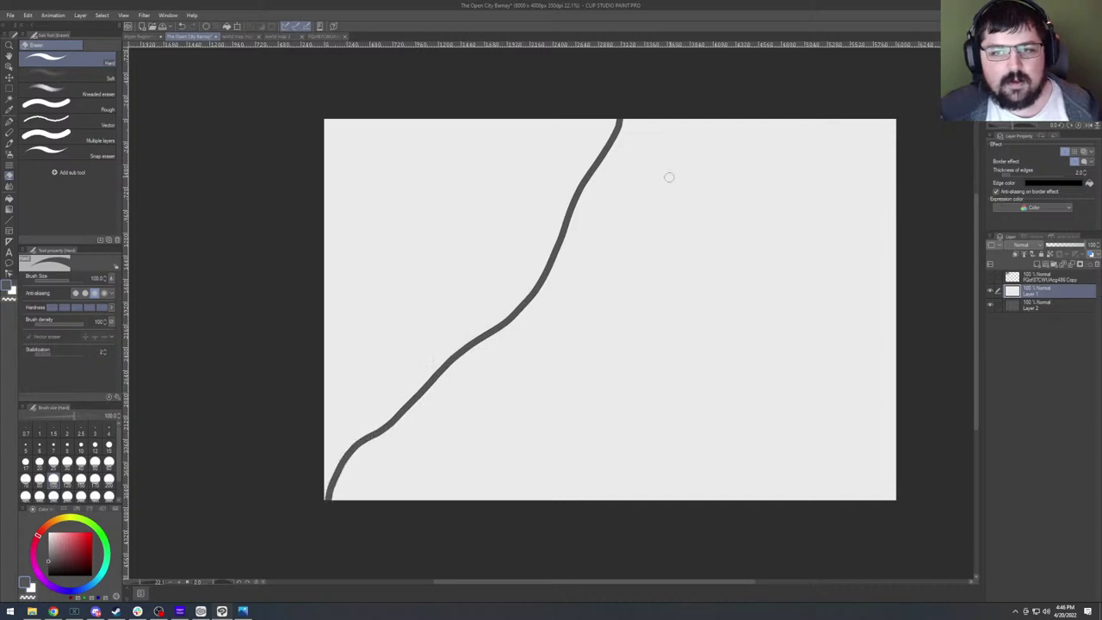
mouse_move(910, 140)
left_mouse_down()
mouse_move(830, 178)
mouse_move(763, 231)
mouse_move(584, 278)
mouse_move(512, 317)
left_mouse_up()
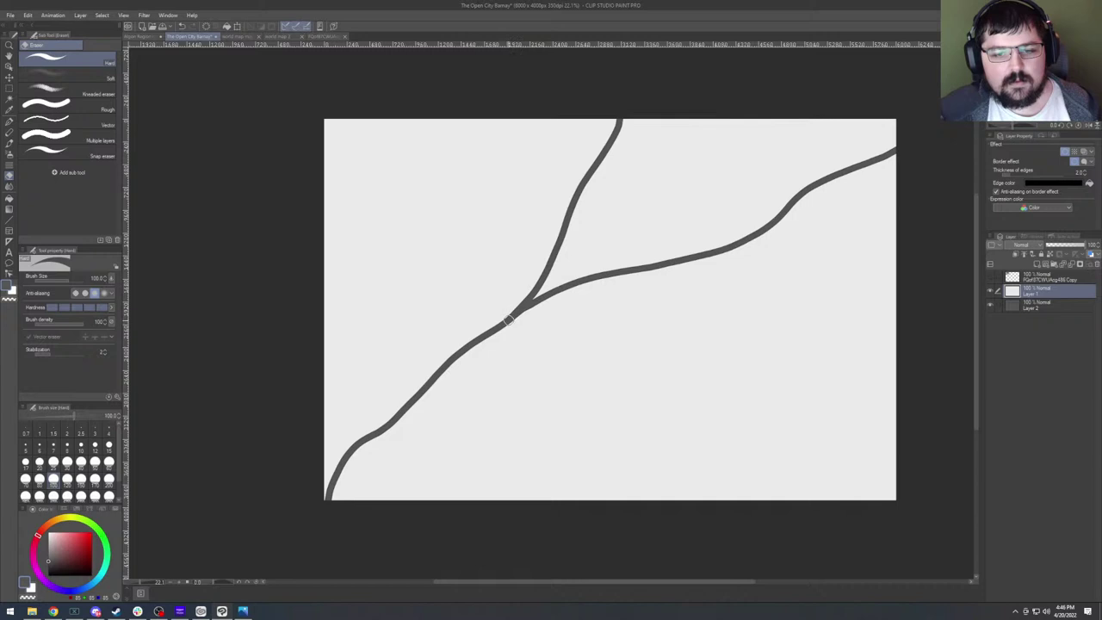
scroll(495, 340, "up", 3)
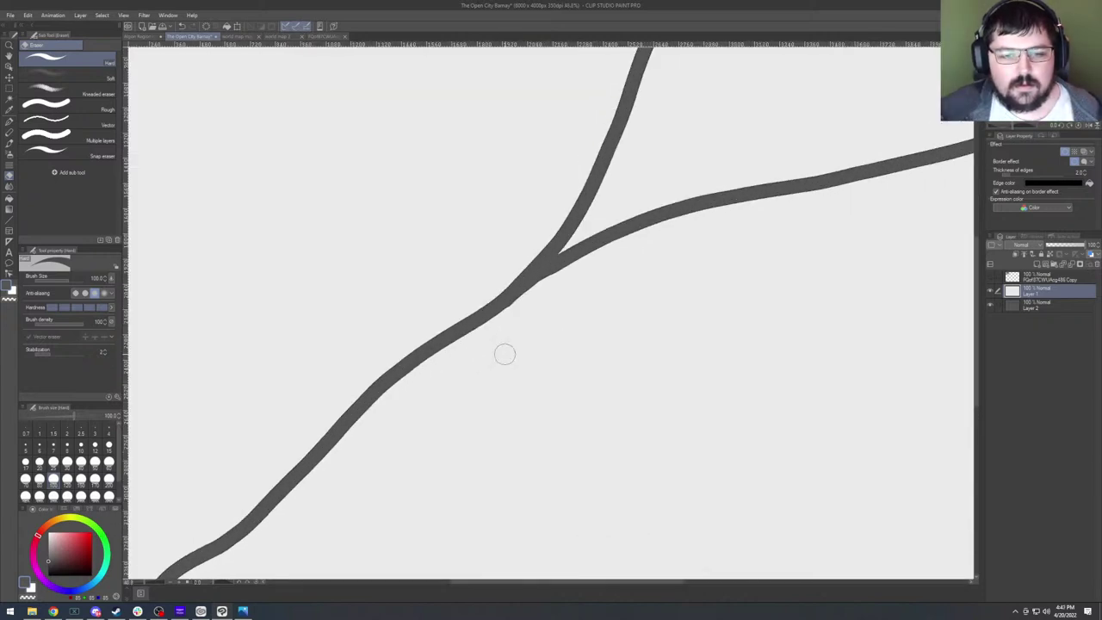
scroll(505, 354, "down", 5)
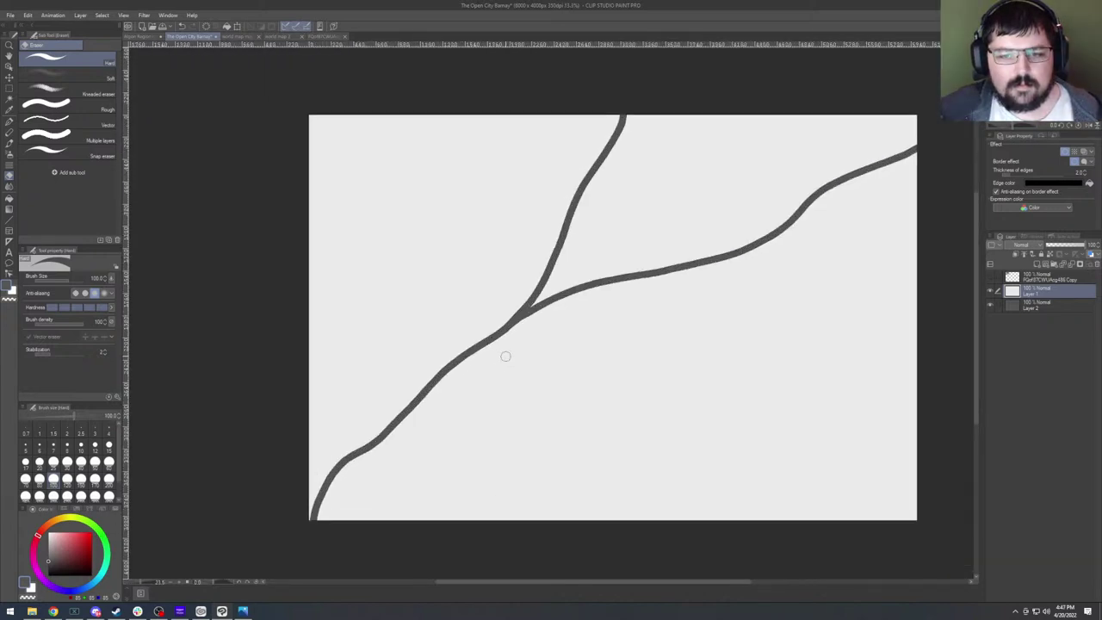
scroll(505, 356, "down", 3)
scroll(571, 316, "up", 1)
scroll(565, 287, "down", 2)
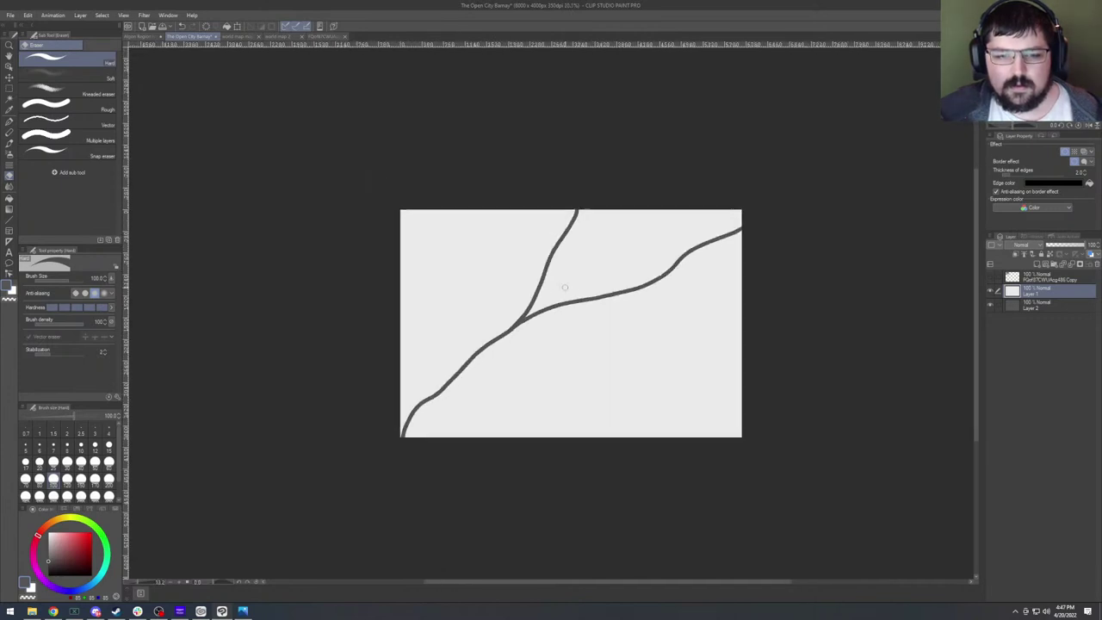
scroll(569, 291, "up", 3)
scroll(497, 249, "down", 1)
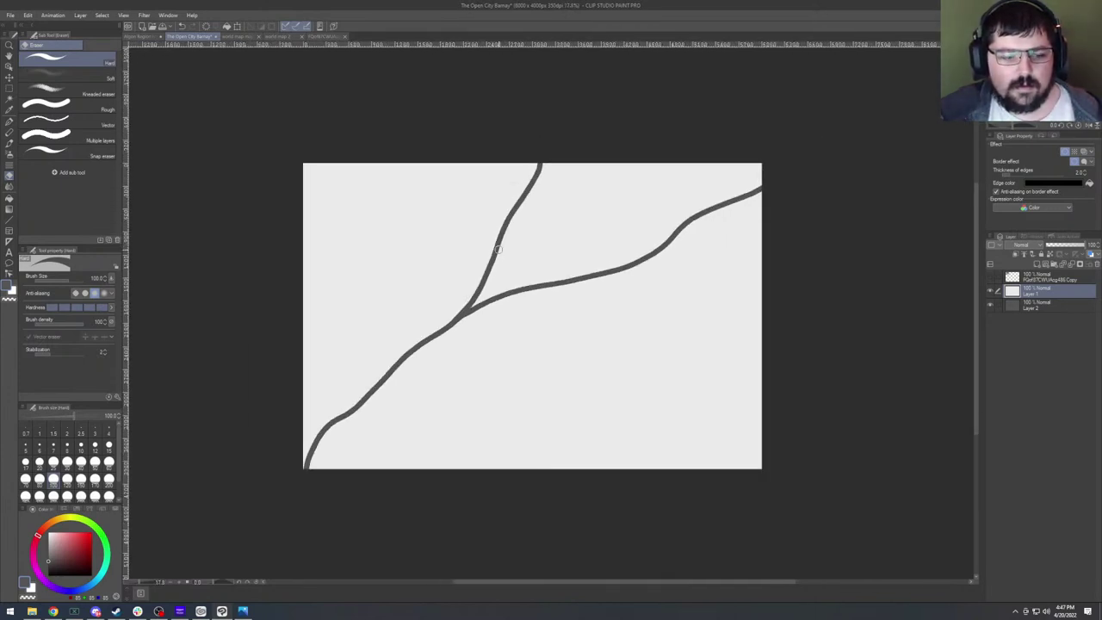
key("ctrl+z")
key("ctrl+z")
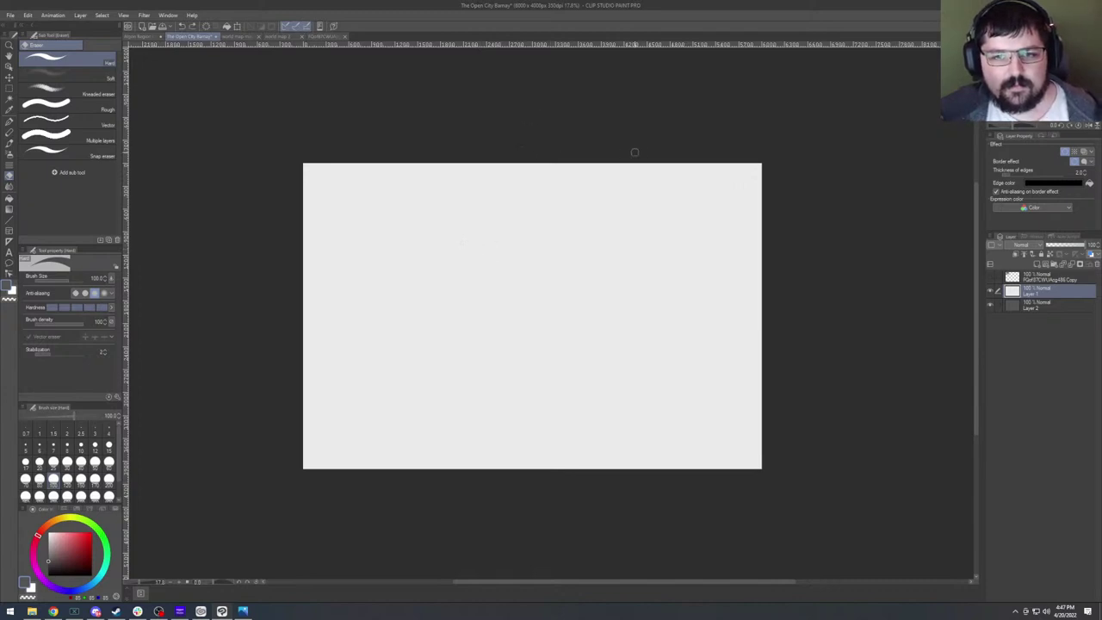
Erase a river across the land from the top edge right of centre to the bottom edge, with a second branch joining from the top edge left of centre.
mouse_move(652, 149)
left_mouse_down()
mouse_move(561, 217)
mouse_move(501, 293)
mouse_move(391, 377)
mouse_move(358, 498)
left_mouse_up()
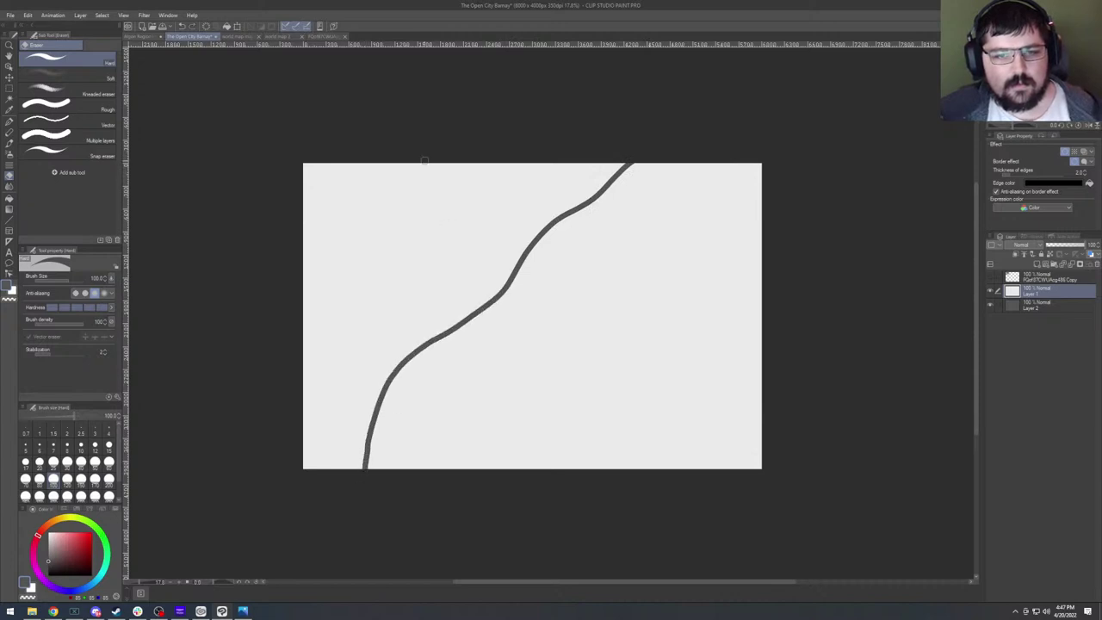
mouse_move(447, 138)
left_mouse_down()
mouse_move(446, 164)
mouse_move(479, 181)
mouse_move(496, 209)
mouse_move(495, 270)
mouse_move(479, 308)
left_mouse_up()
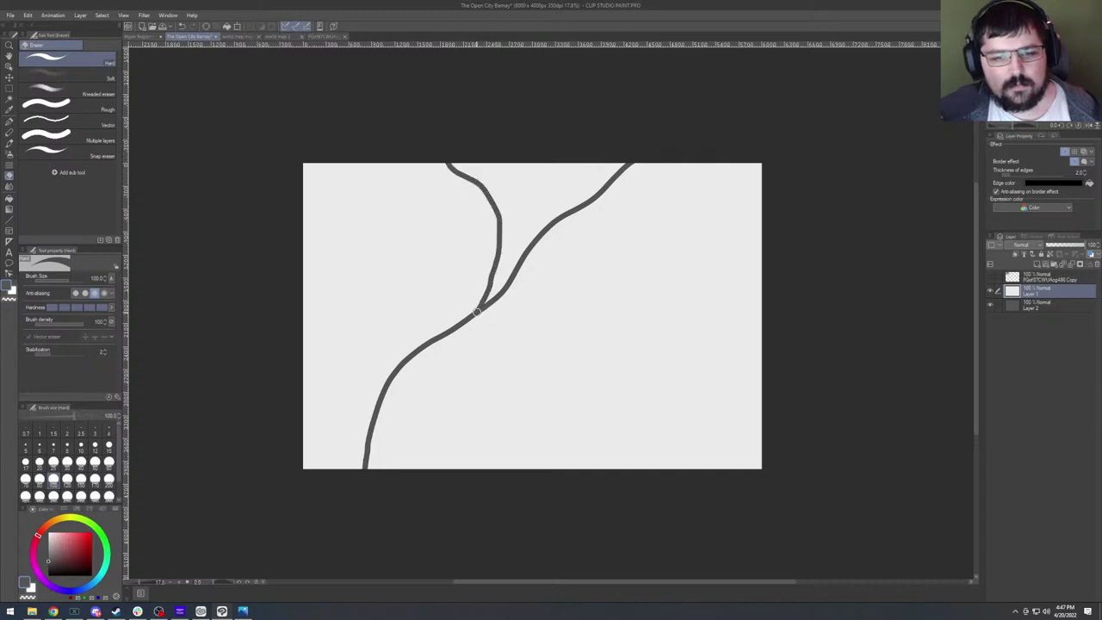
scroll(458, 330, "up", 3)
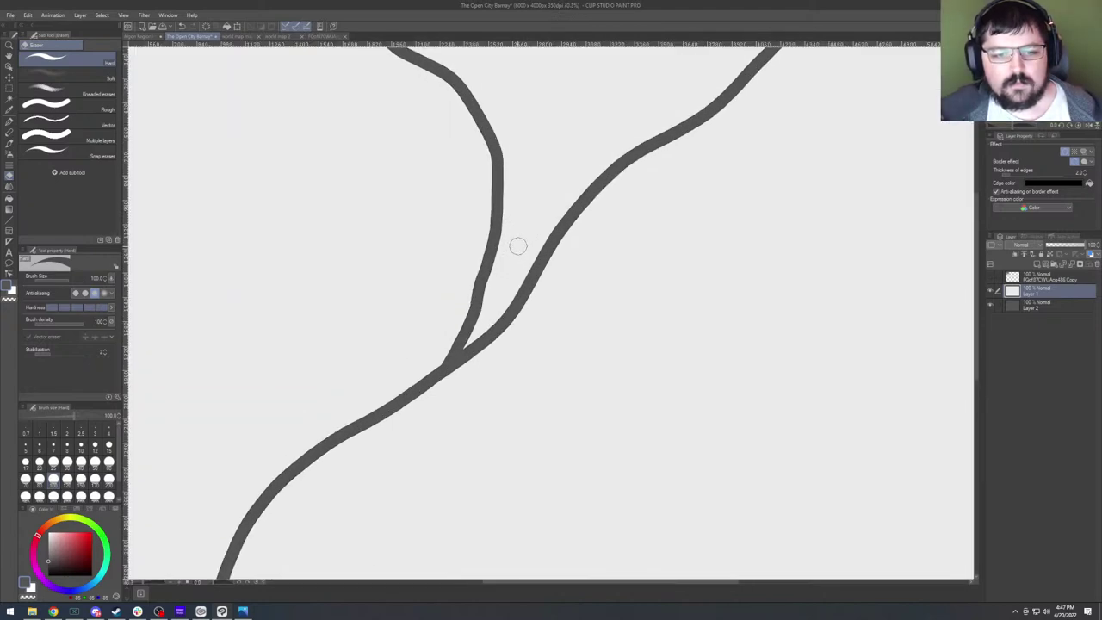
scroll(517, 248, "down", 3)
scroll(517, 248, "down", 2)
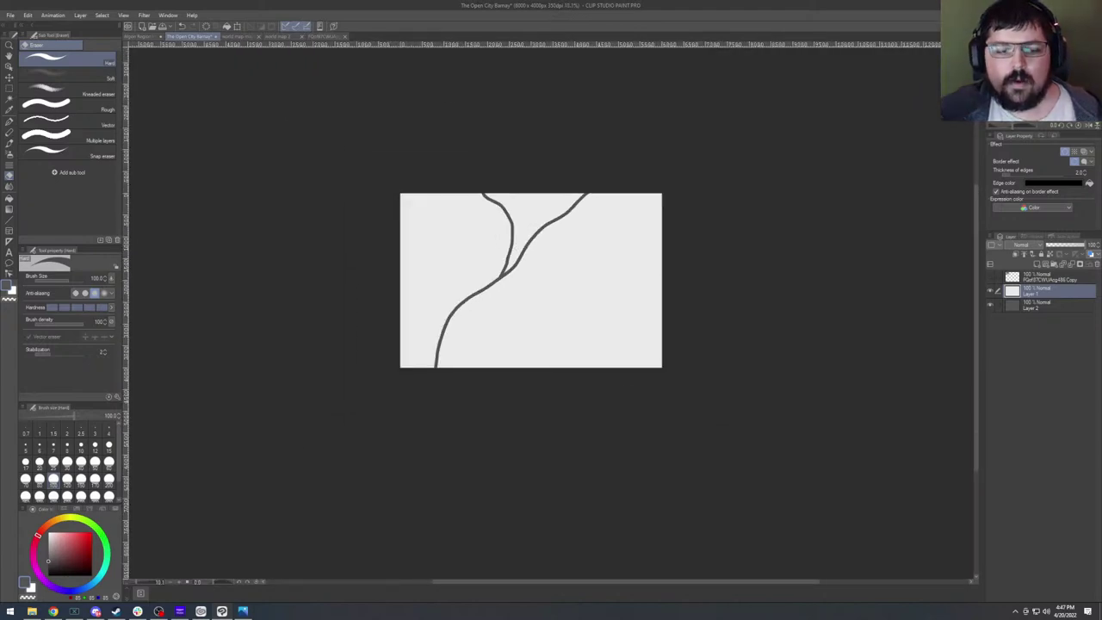
Compare the erased river fork with the rivers meeting at Barnay on the Algon Region map.
left_click(243, 611)
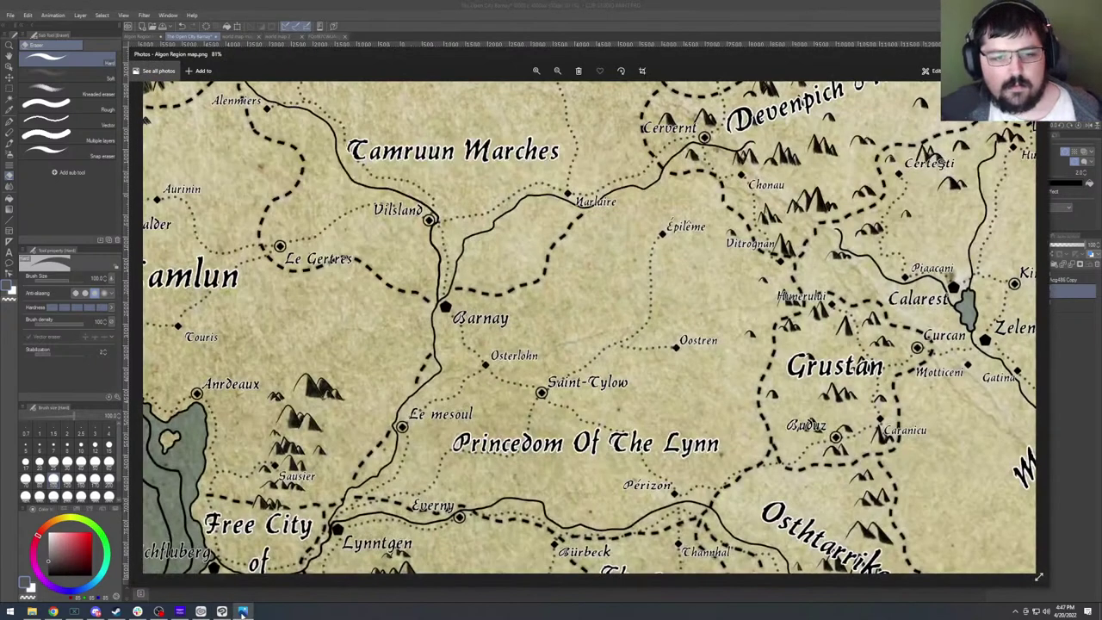
left_click(243, 611)
scroll(422, 368, "up", 3)
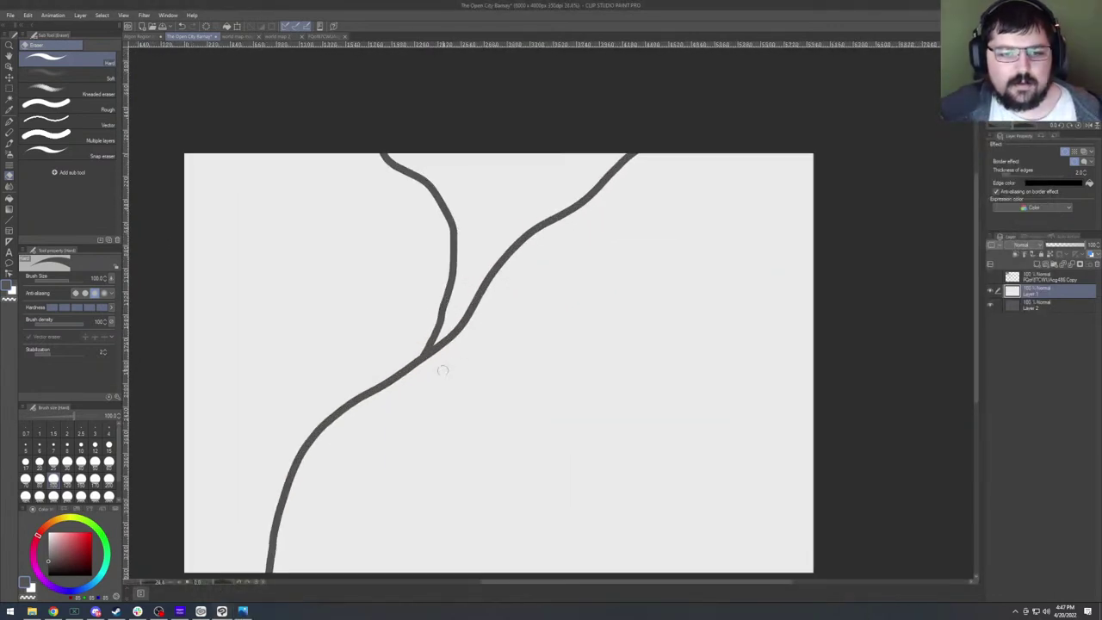
scroll(422, 368, "up", 3)
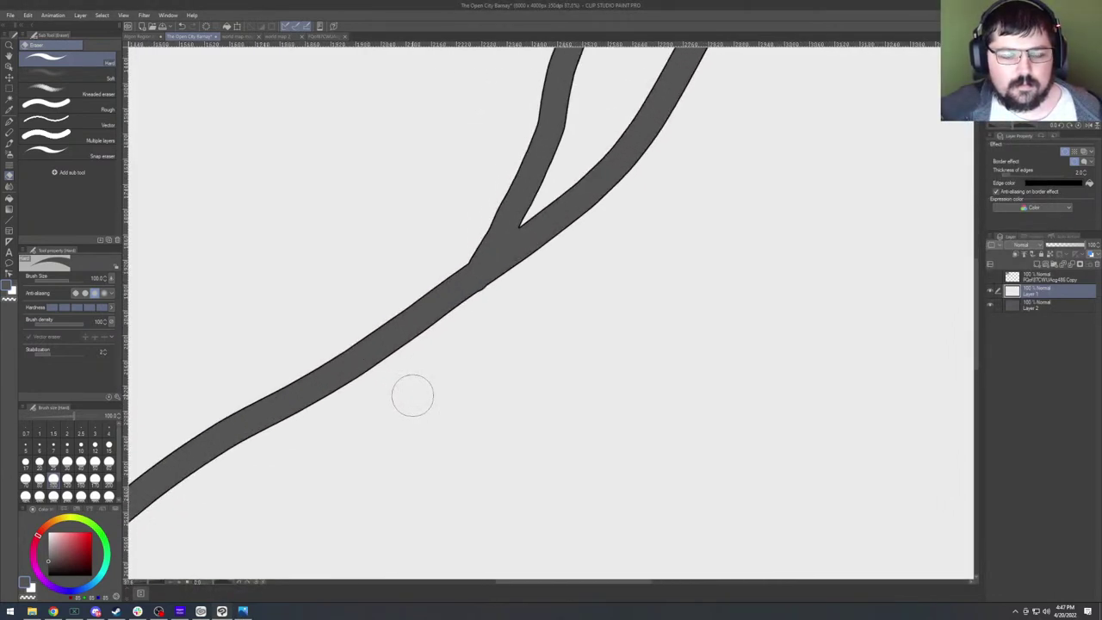
scroll(412, 396, "down", 3)
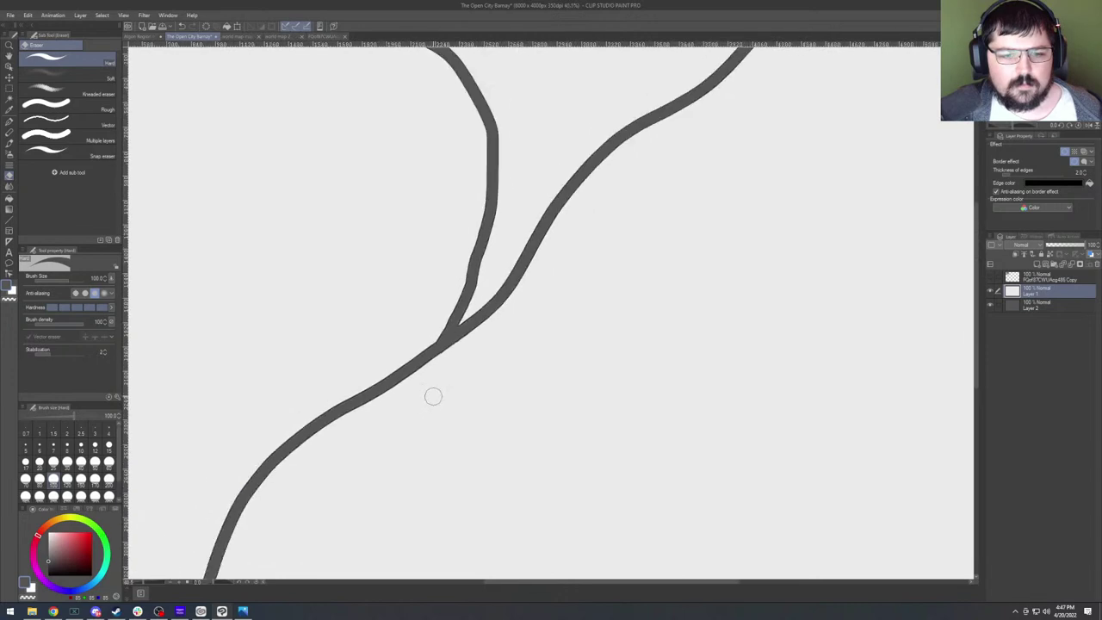
scroll(444, 379, "down", 2)
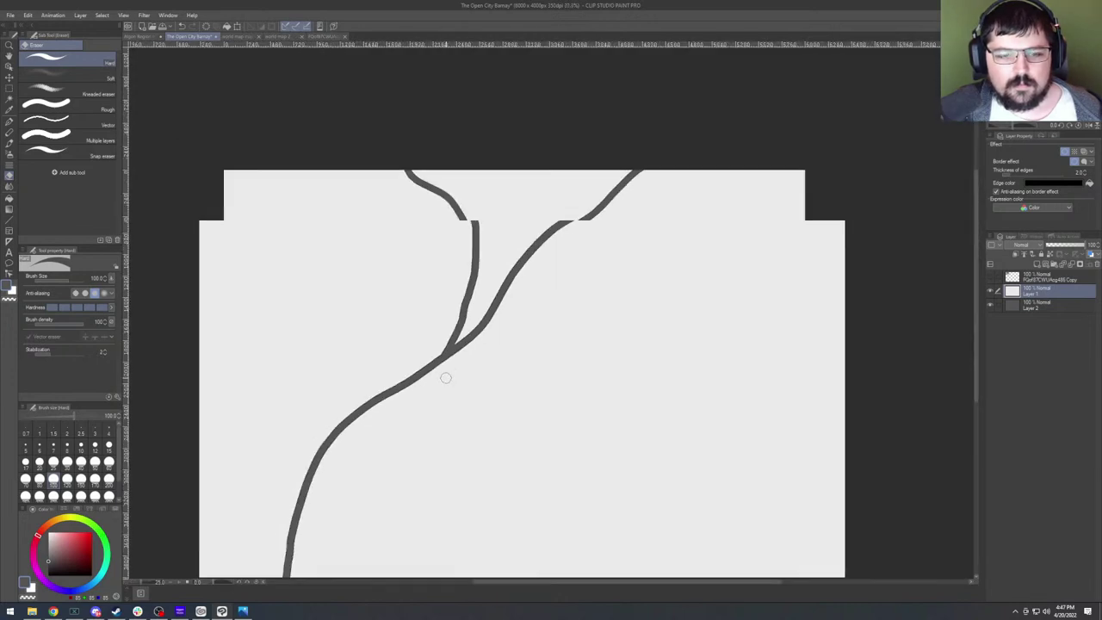
scroll(426, 396, "up", 3)
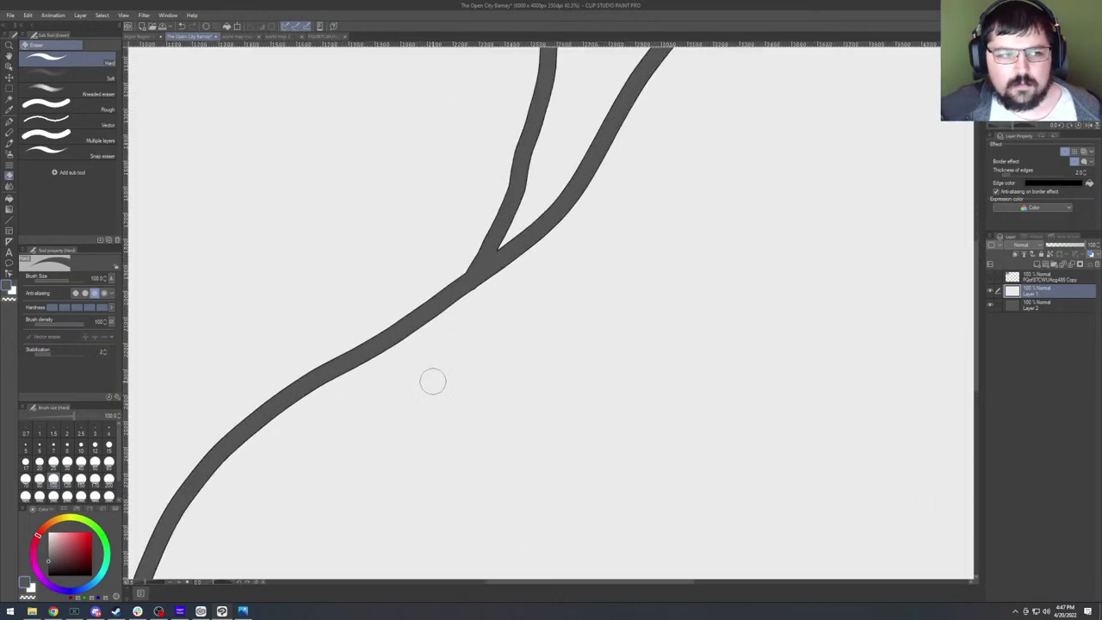
scroll(465, 367, "down", 3)
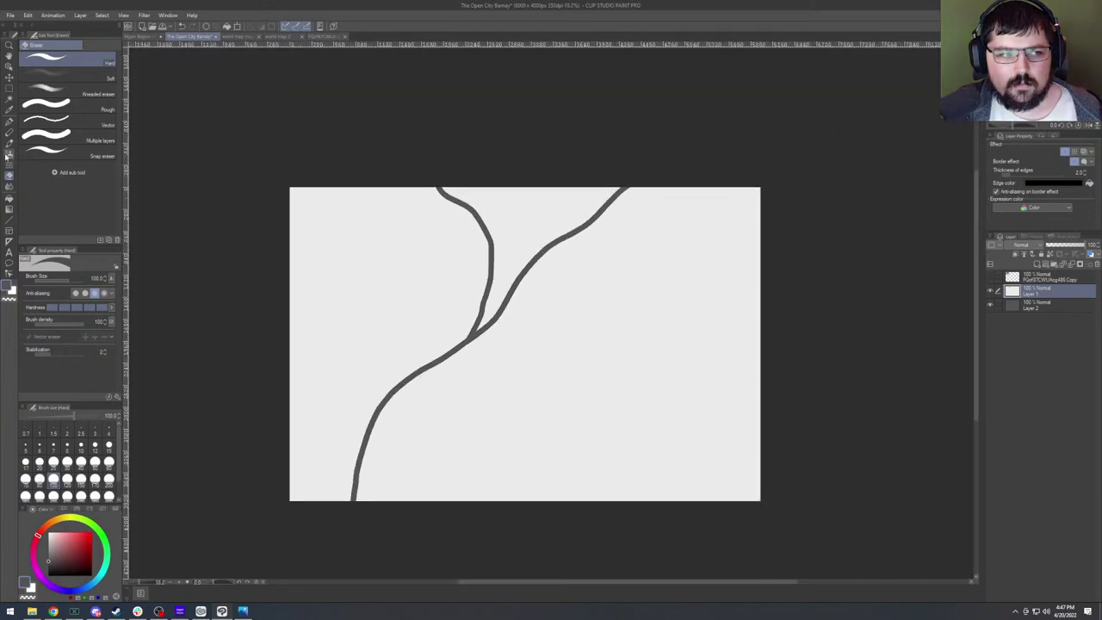
Paint the light land colour over the river's lower bank at the fork with the Turnip pen at size 150.
left_click(9, 122)
scroll(480, 349, "up", 3)
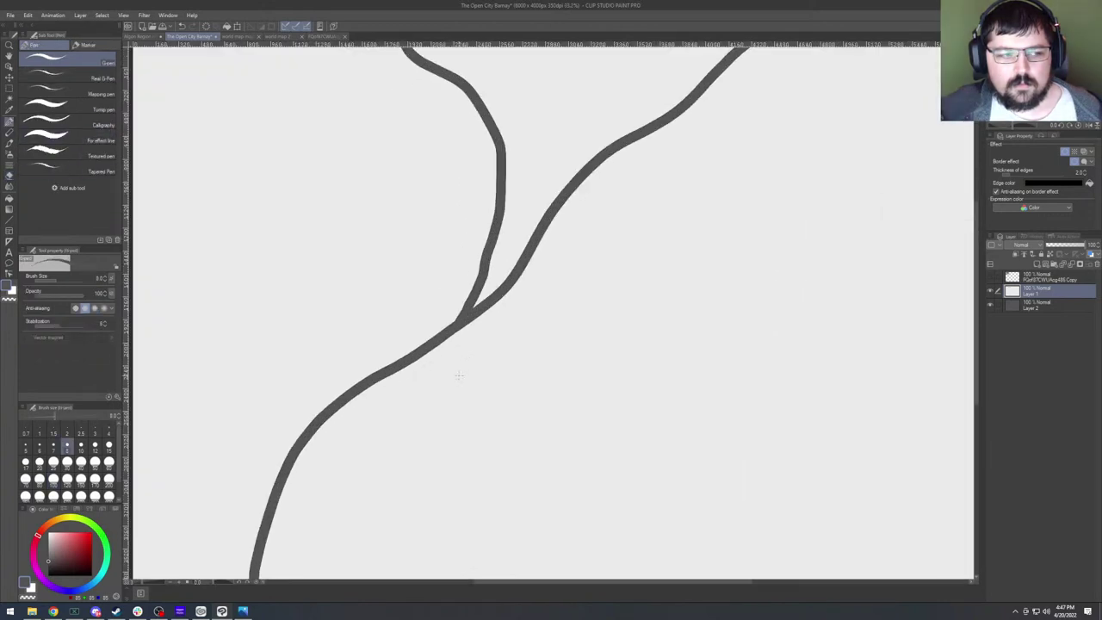
left_click(61, 78)
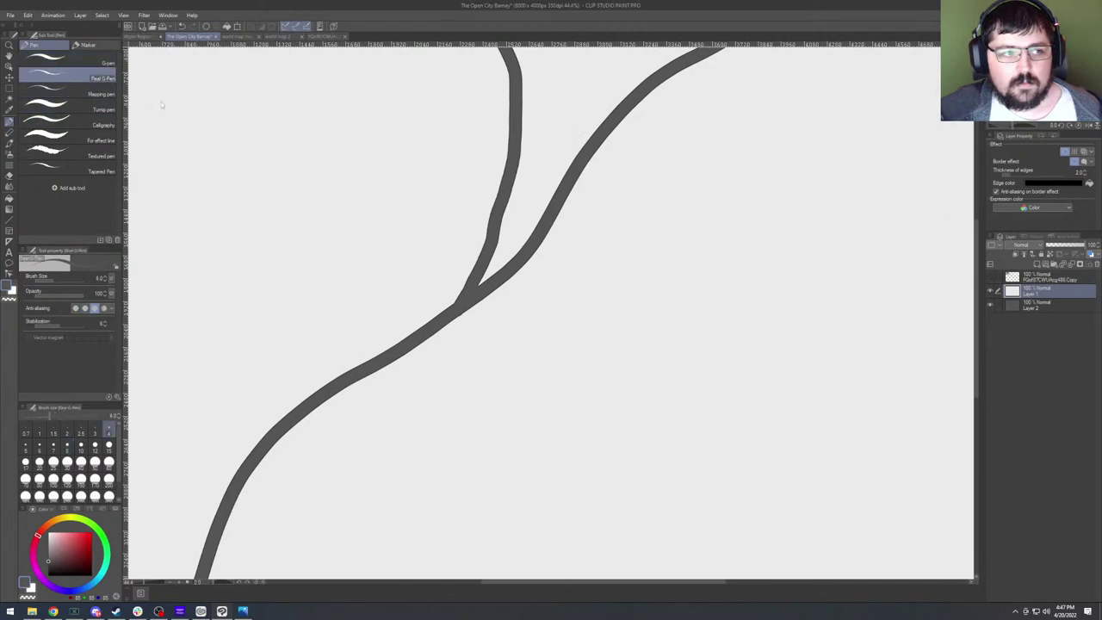
left_click(81, 105)
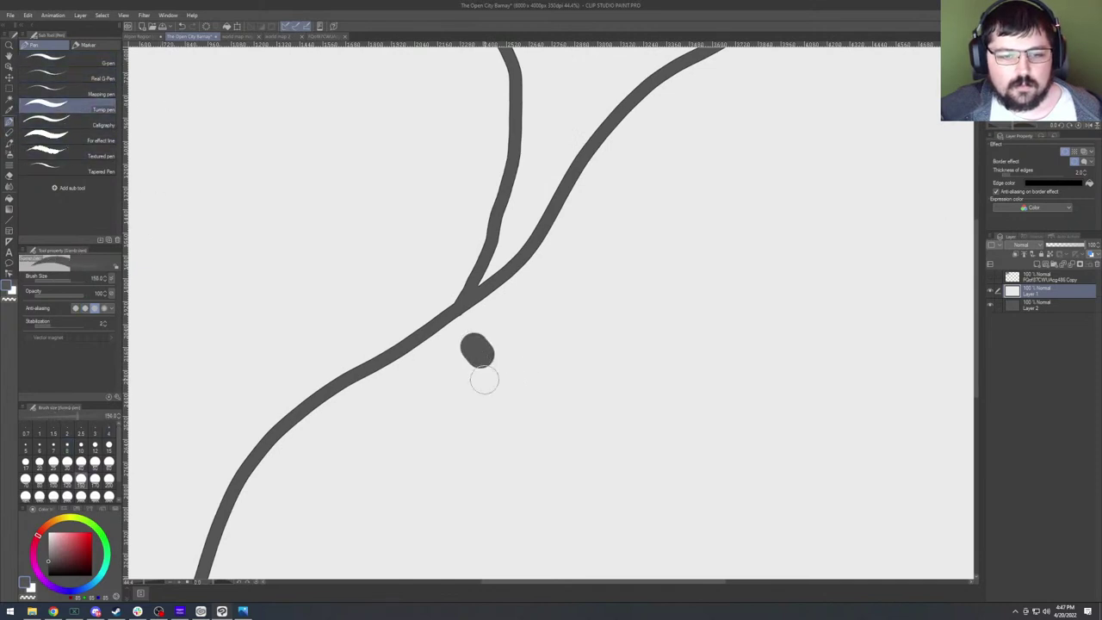
key("ctrl+z")
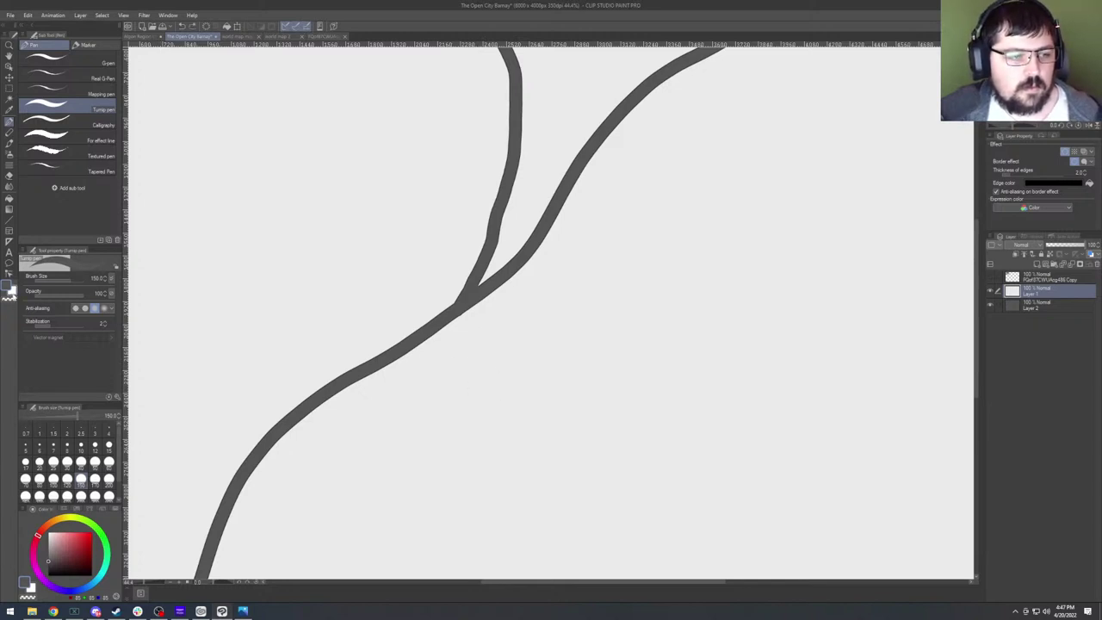
left_click(10, 291)
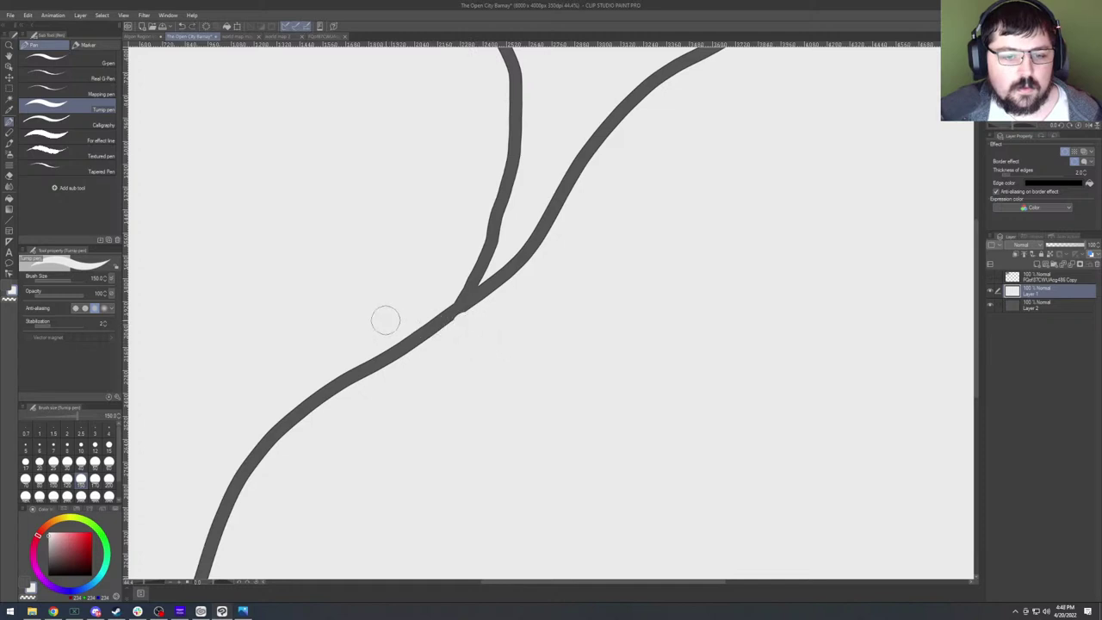
scroll(386, 322, "up", 2)
Smooth the dented lower bank at the river fork with the Hard eraser at brush size 80.
left_click(9, 289)
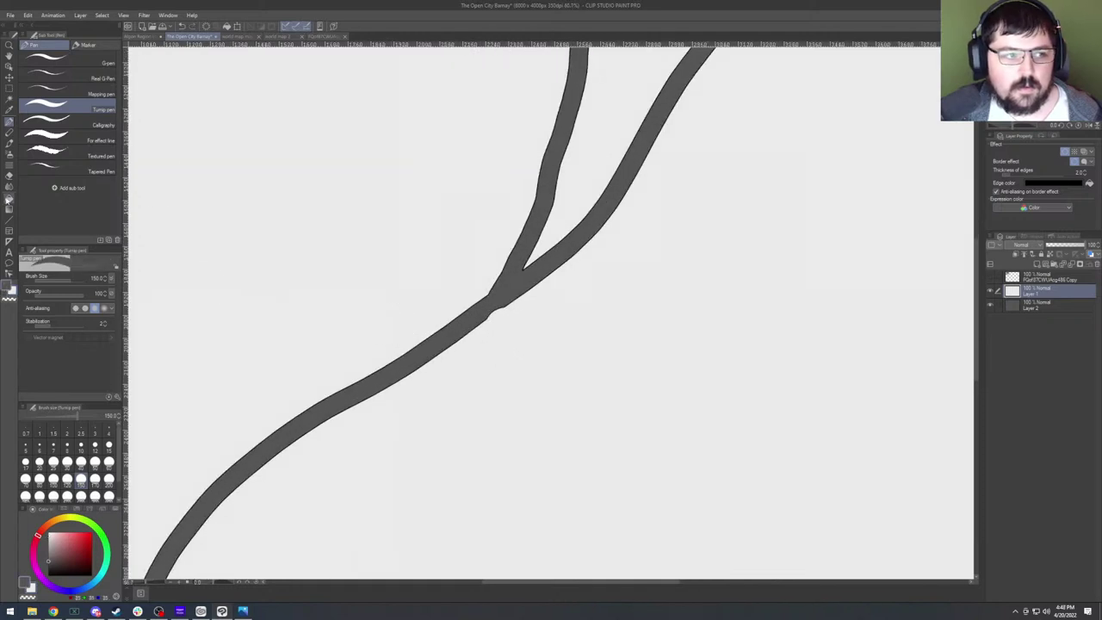
left_click(9, 177)
scroll(514, 331, "up", 2)
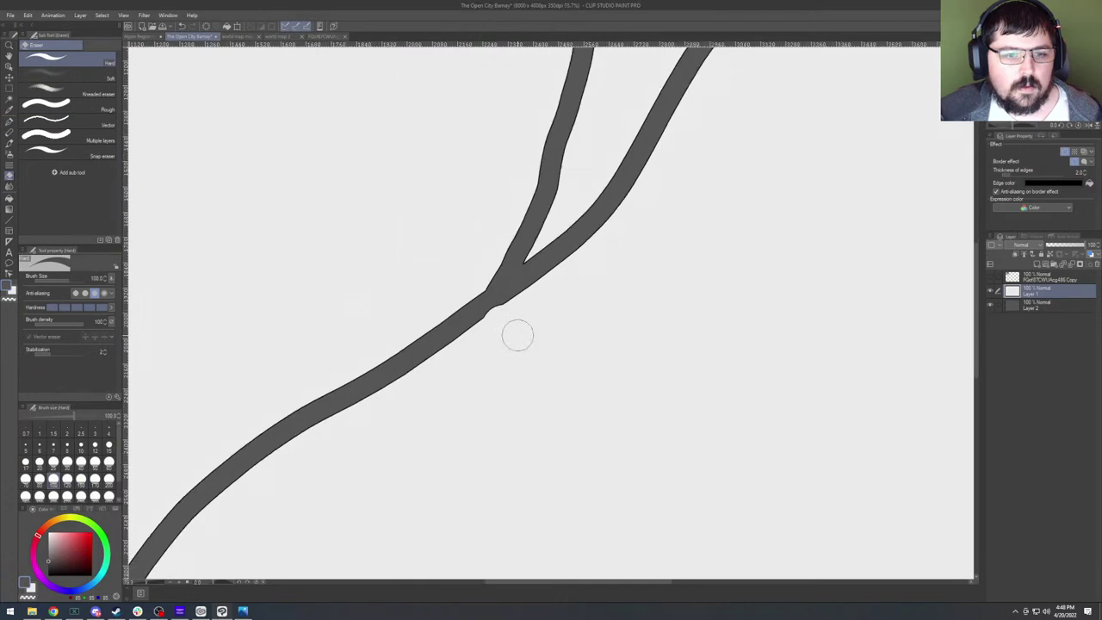
scroll(414, 337, "up", 2)
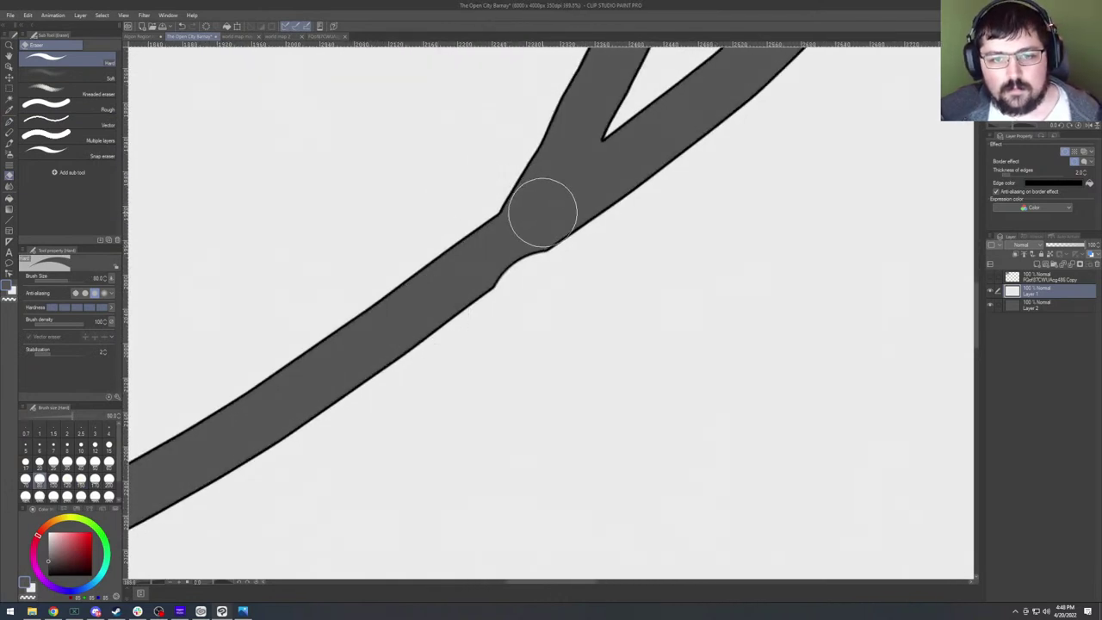
mouse_move(534, 219)
left_mouse_down()
mouse_move(492, 257)
mouse_move(535, 230)
mouse_move(484, 269)
mouse_move(523, 237)
left_mouse_up()
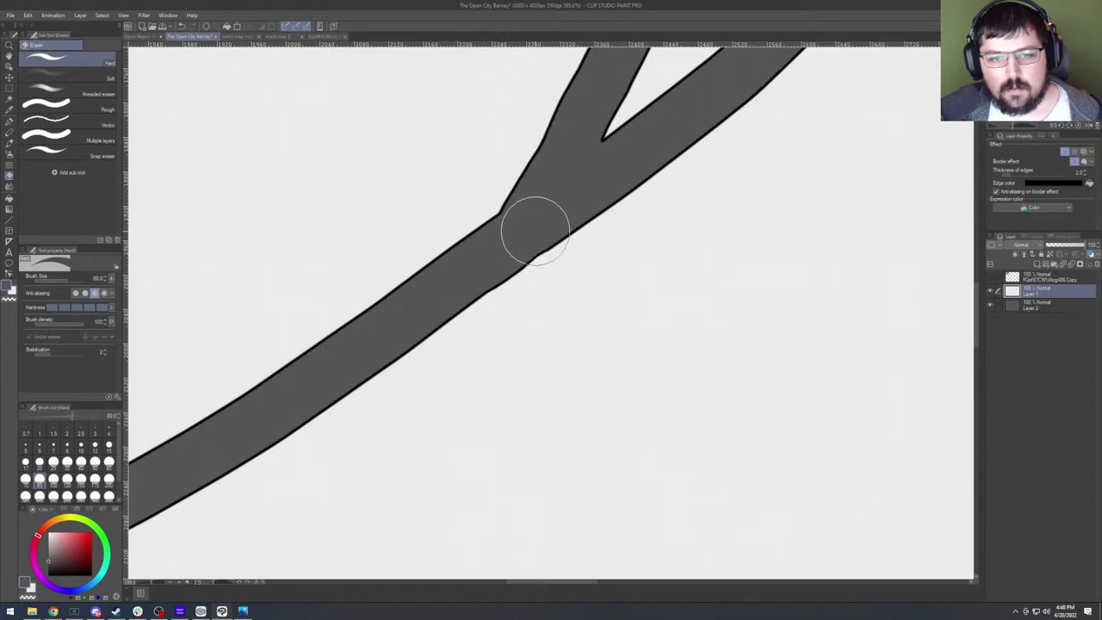
Show the Iridan reference map layer and examine its building blocks, streets and walls against the scale of the new river.
scroll(537, 209, "down", 4)
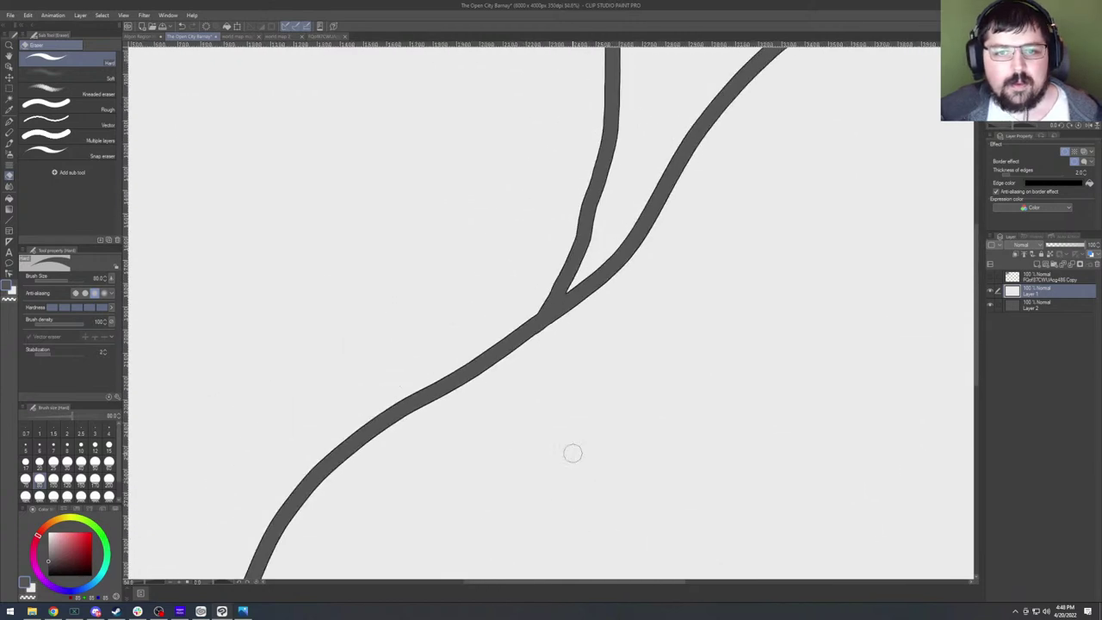
scroll(564, 411, "down", 4)
scroll(565, 418, "up", 2)
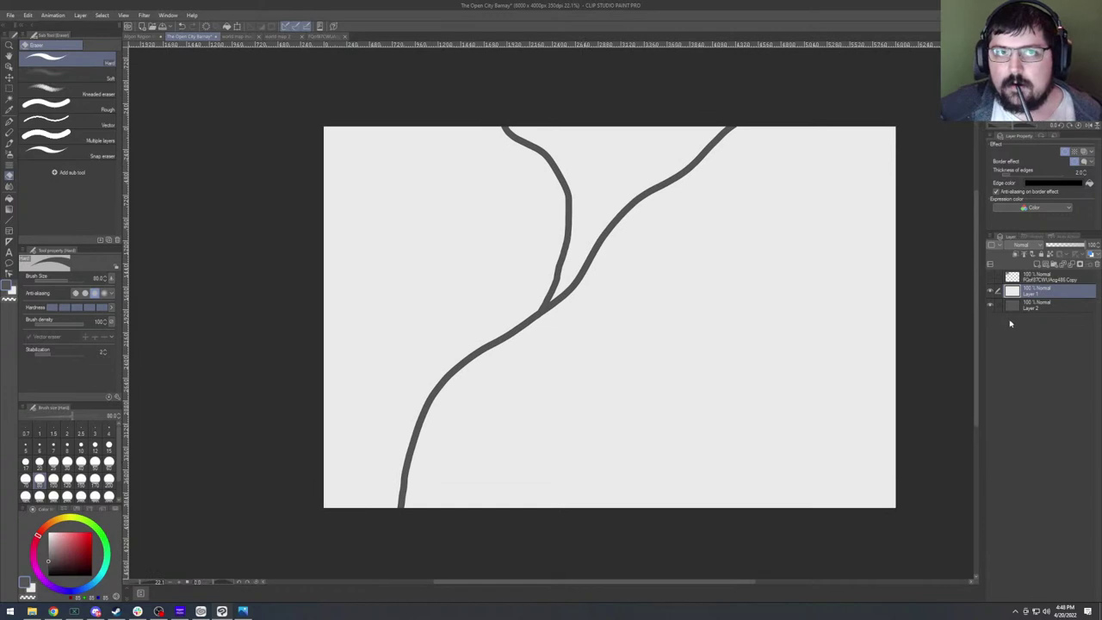
left_click(991, 277)
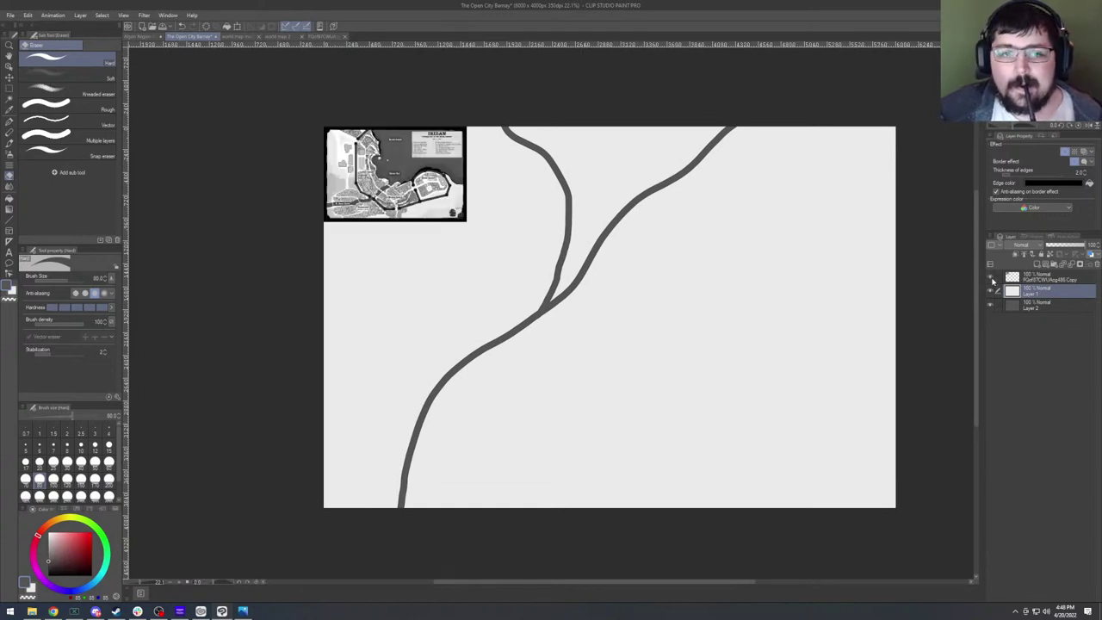
scroll(394, 155, "up", 5)
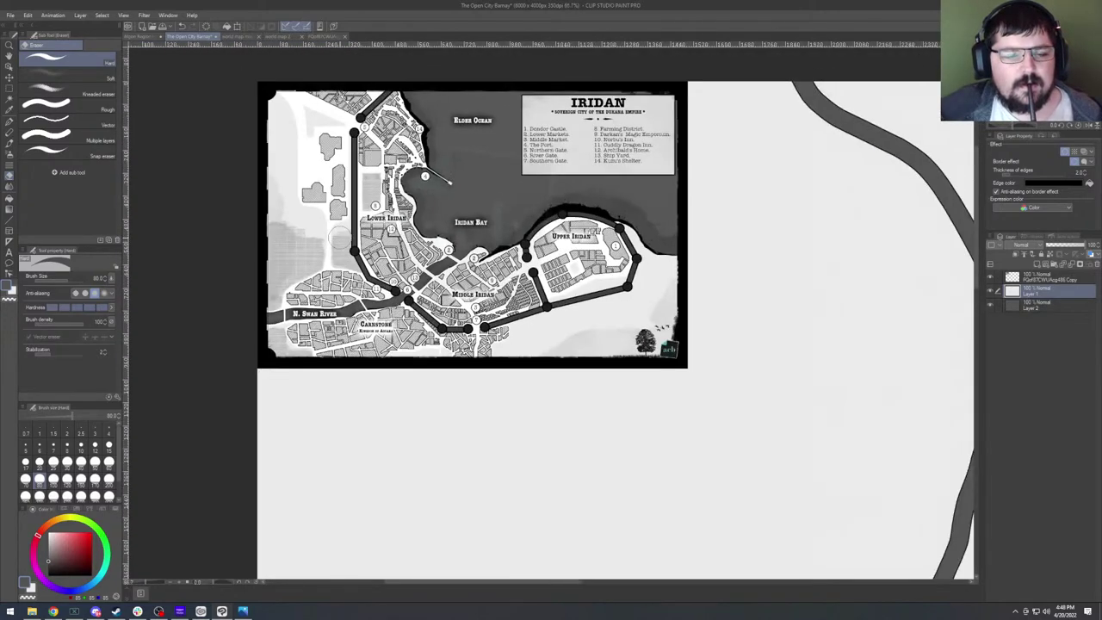
scroll(340, 238, "up", 2)
scroll(405, 249, "up", 4)
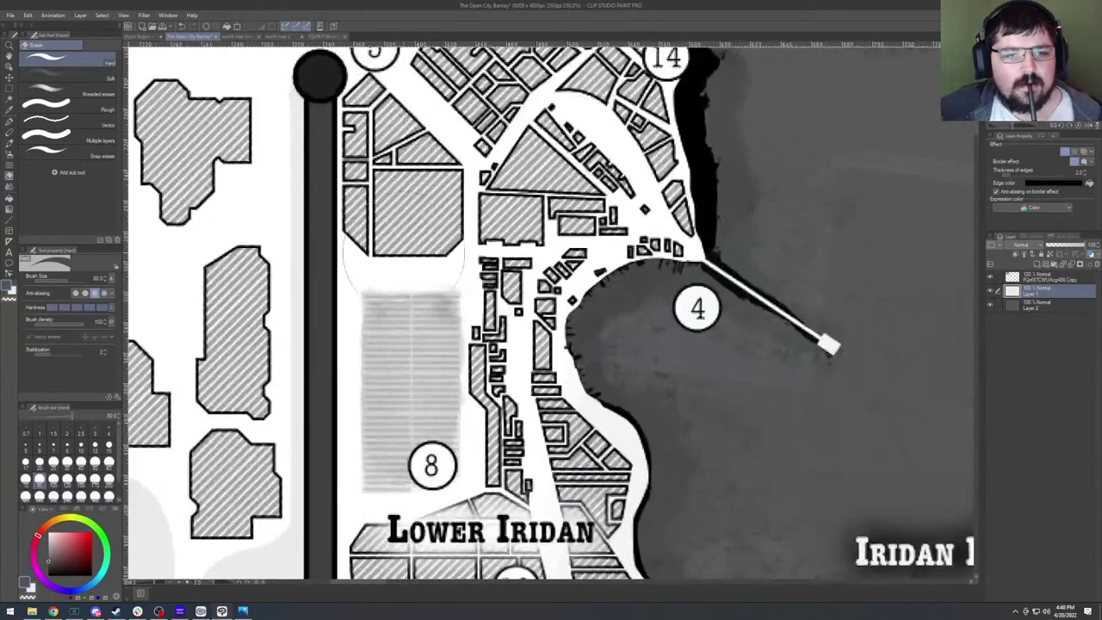
scroll(404, 258, "down", 10)
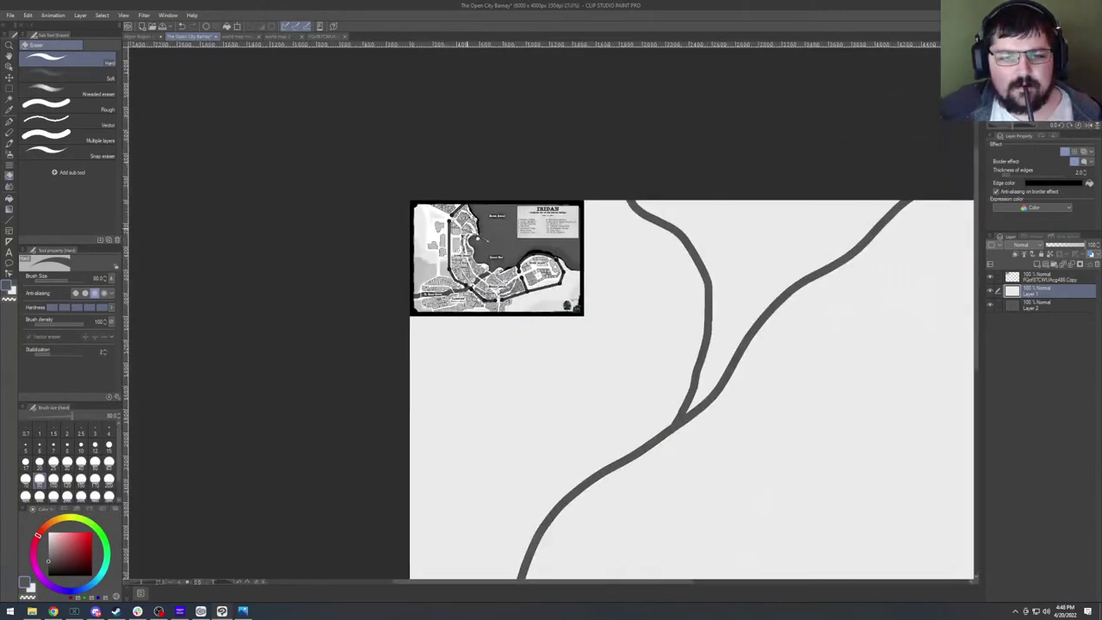
scroll(522, 352, "up", 2)
scroll(521, 352, "down", 4)
scroll(654, 376, "up", 2)
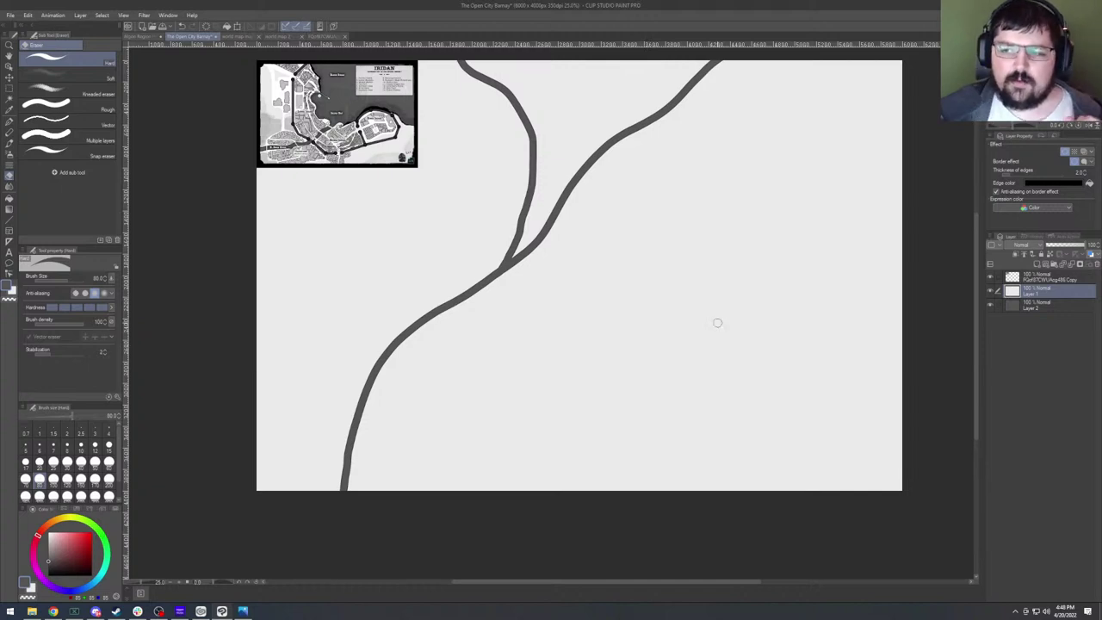
Add a new layer above the land layer and save the map as The Open City Barnay.clip in the Lion's Den World Map folder.
left_click(1035, 265)
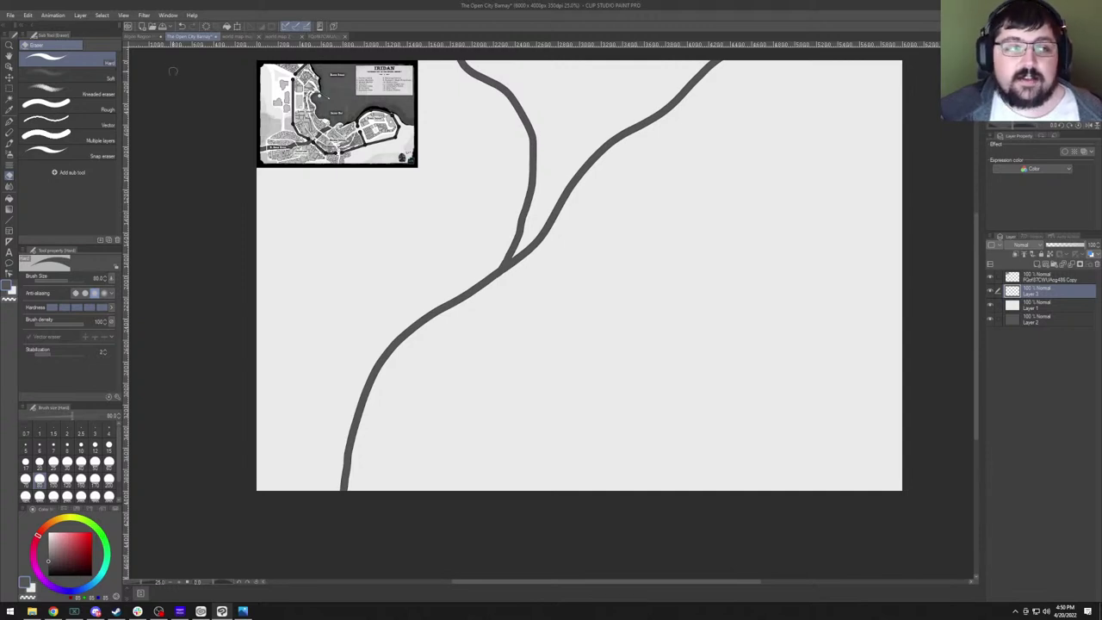
left_click(10, 15)
left_click(21, 81)
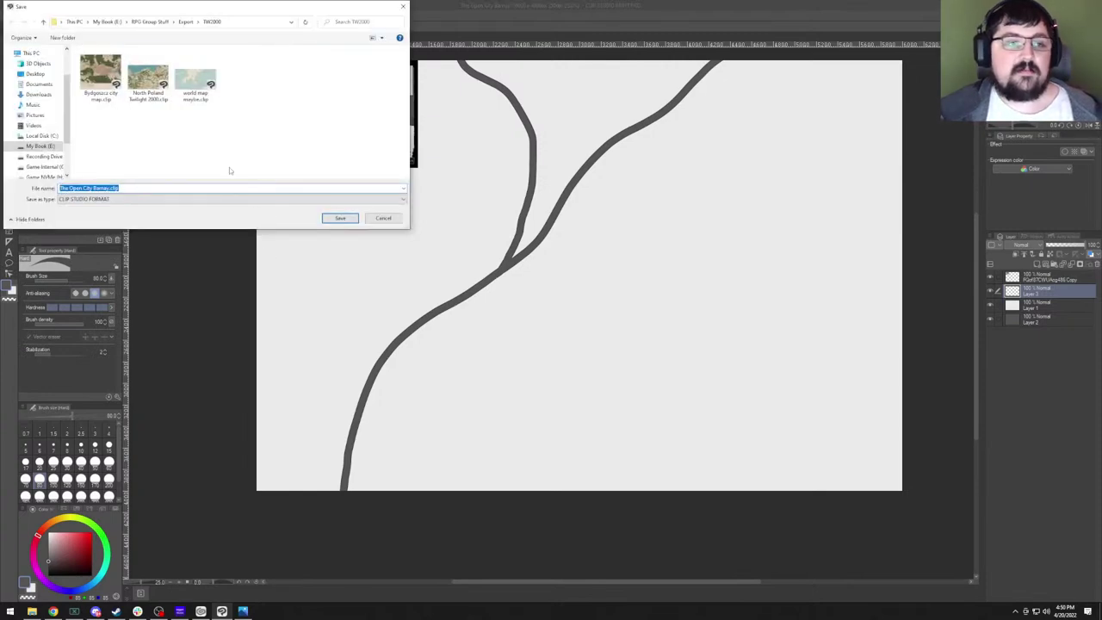
left_click(185, 21)
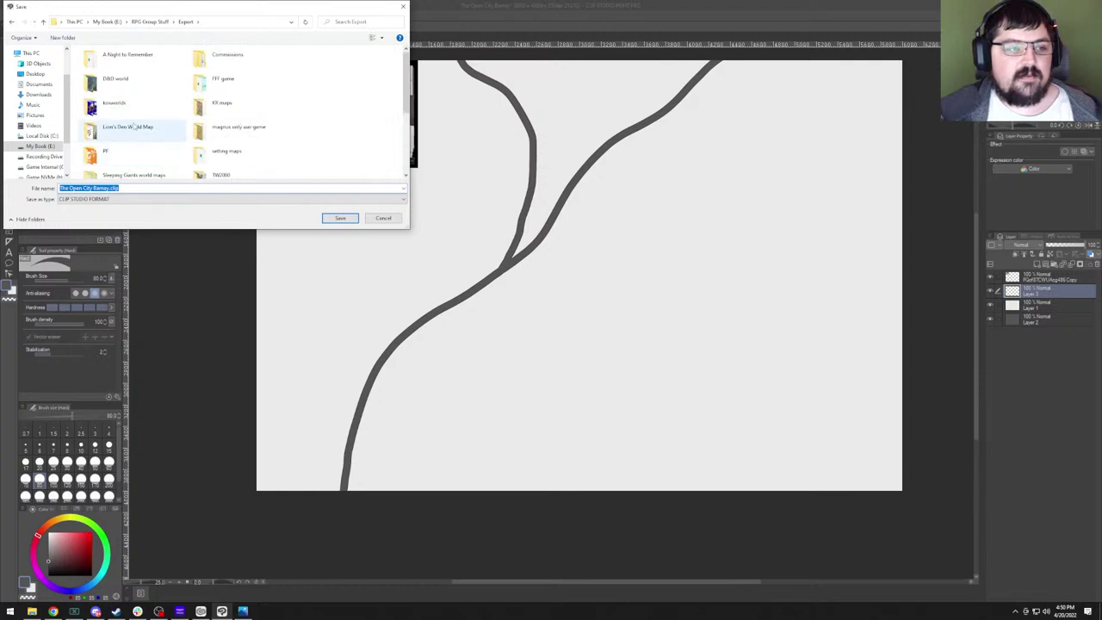
double_click(120, 127)
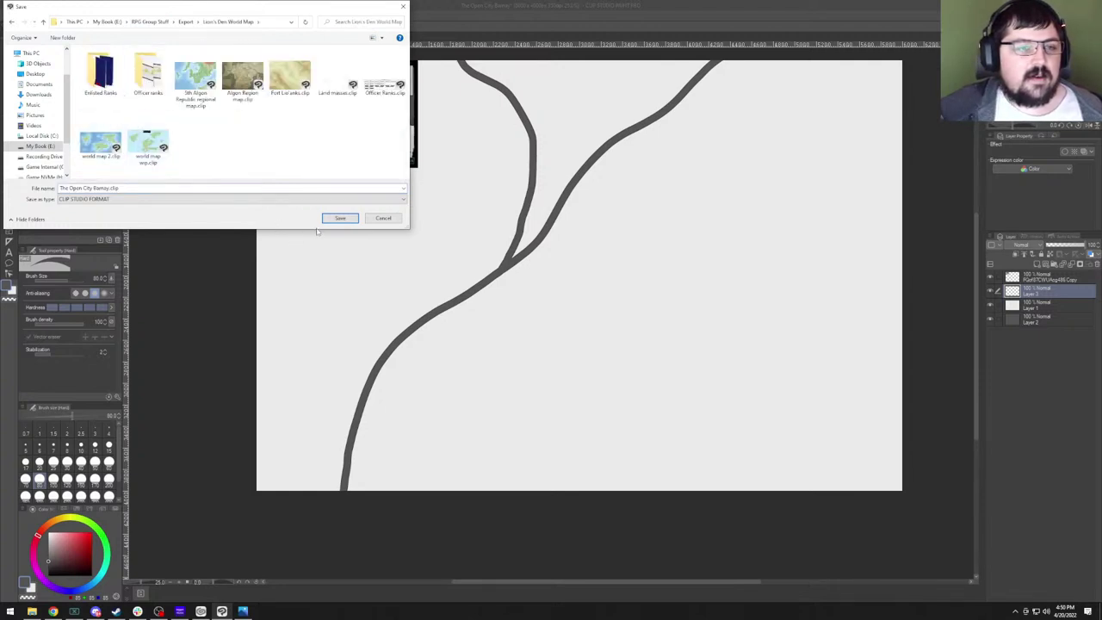
left_click(340, 218)
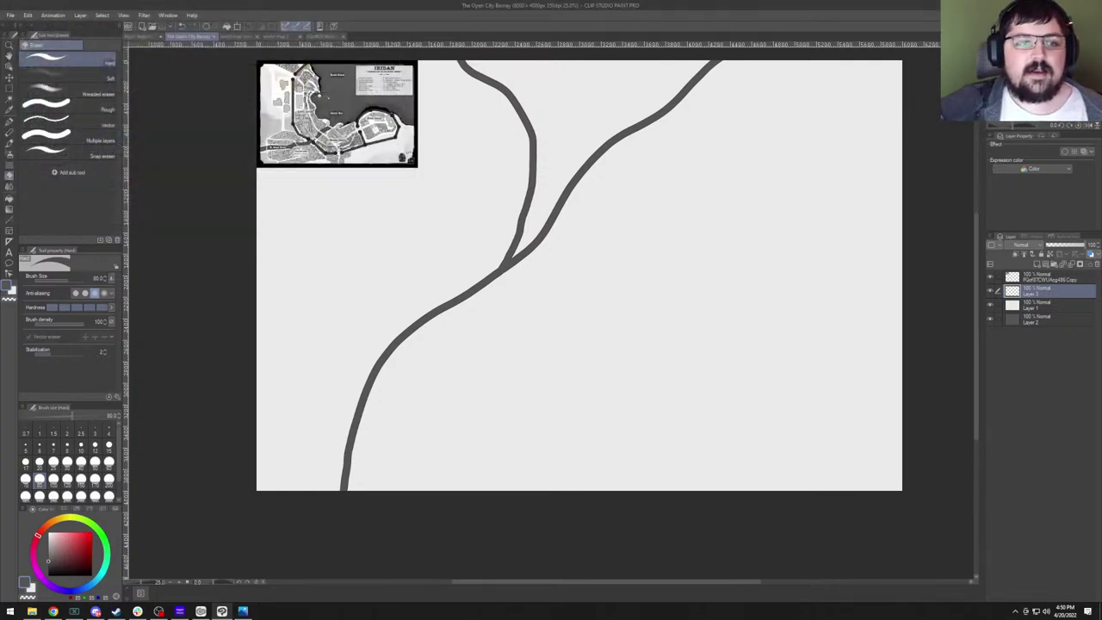